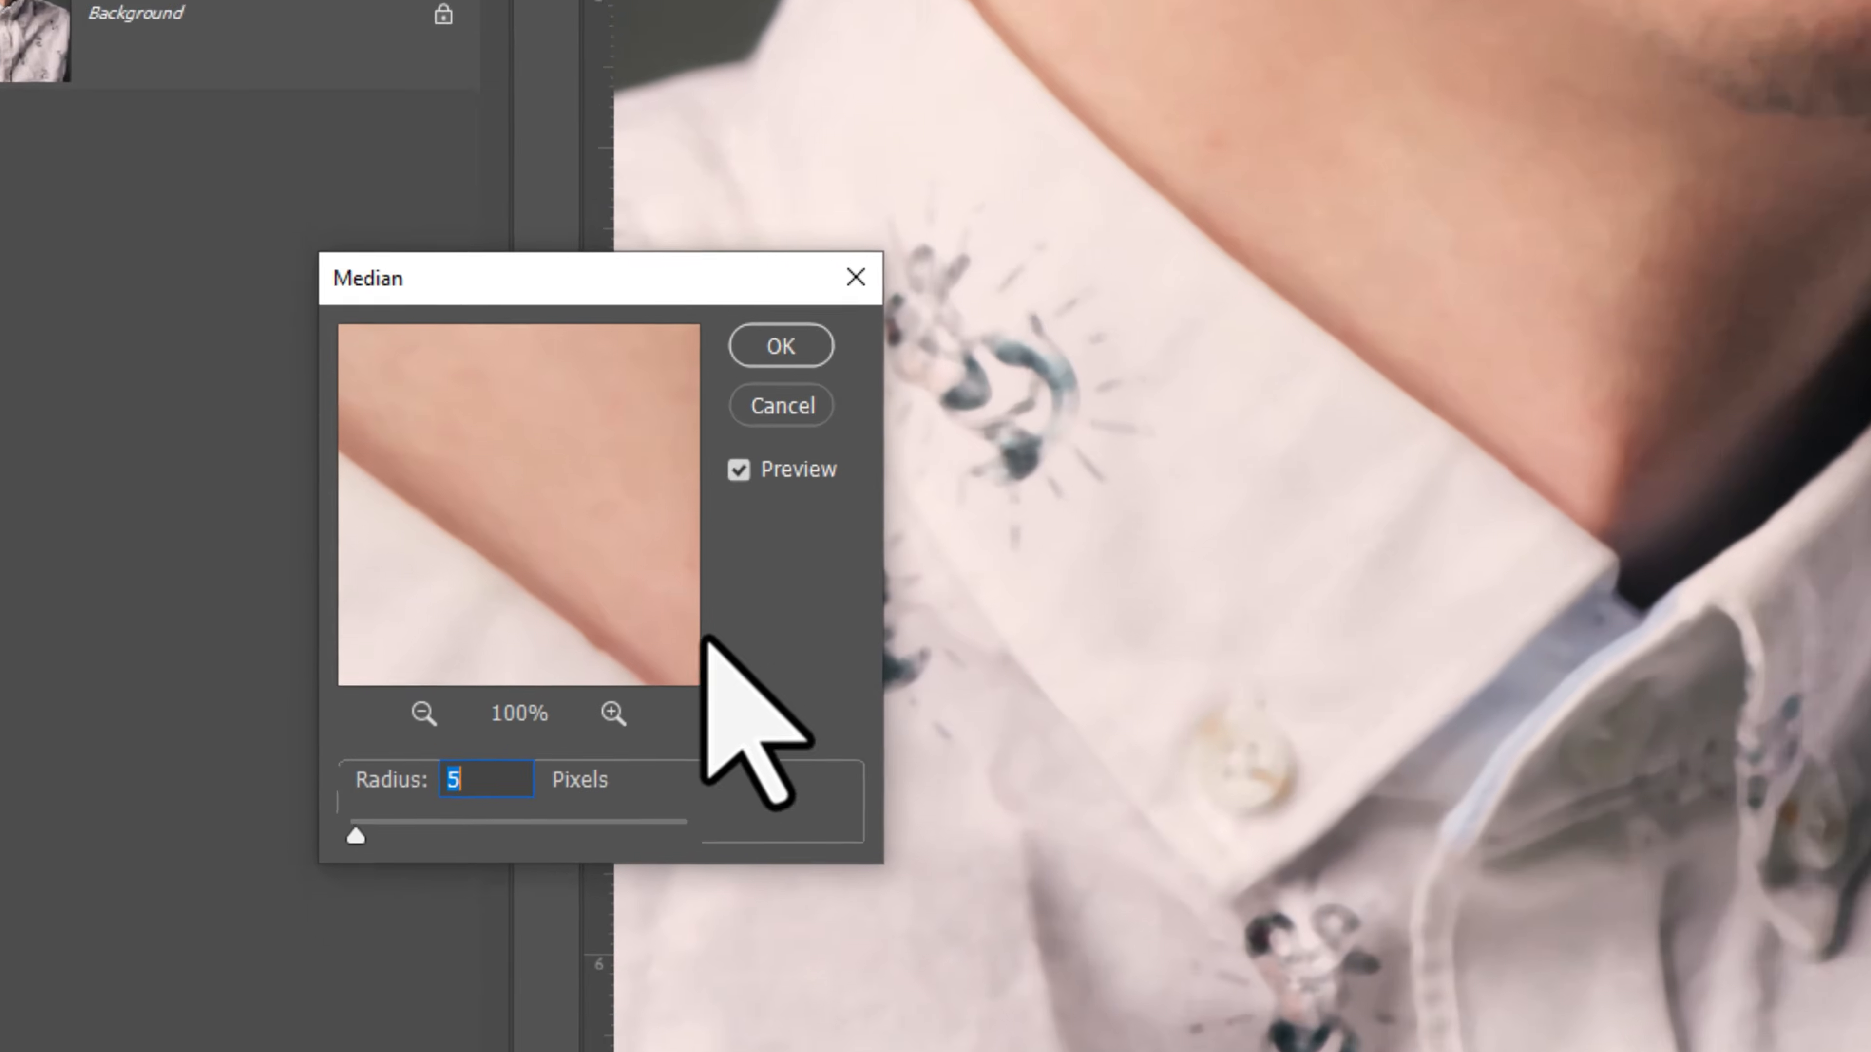
Try Median radii of 13, 6 and 1 pixels while previewing the skin of the cheek.
{"action": "left_click_drag", "start_coordinate": [502, 492], "coordinate": [628, 481]}
{"action": "left_click_drag", "start_coordinate": [932, 211], "coordinate": [940, 201]}
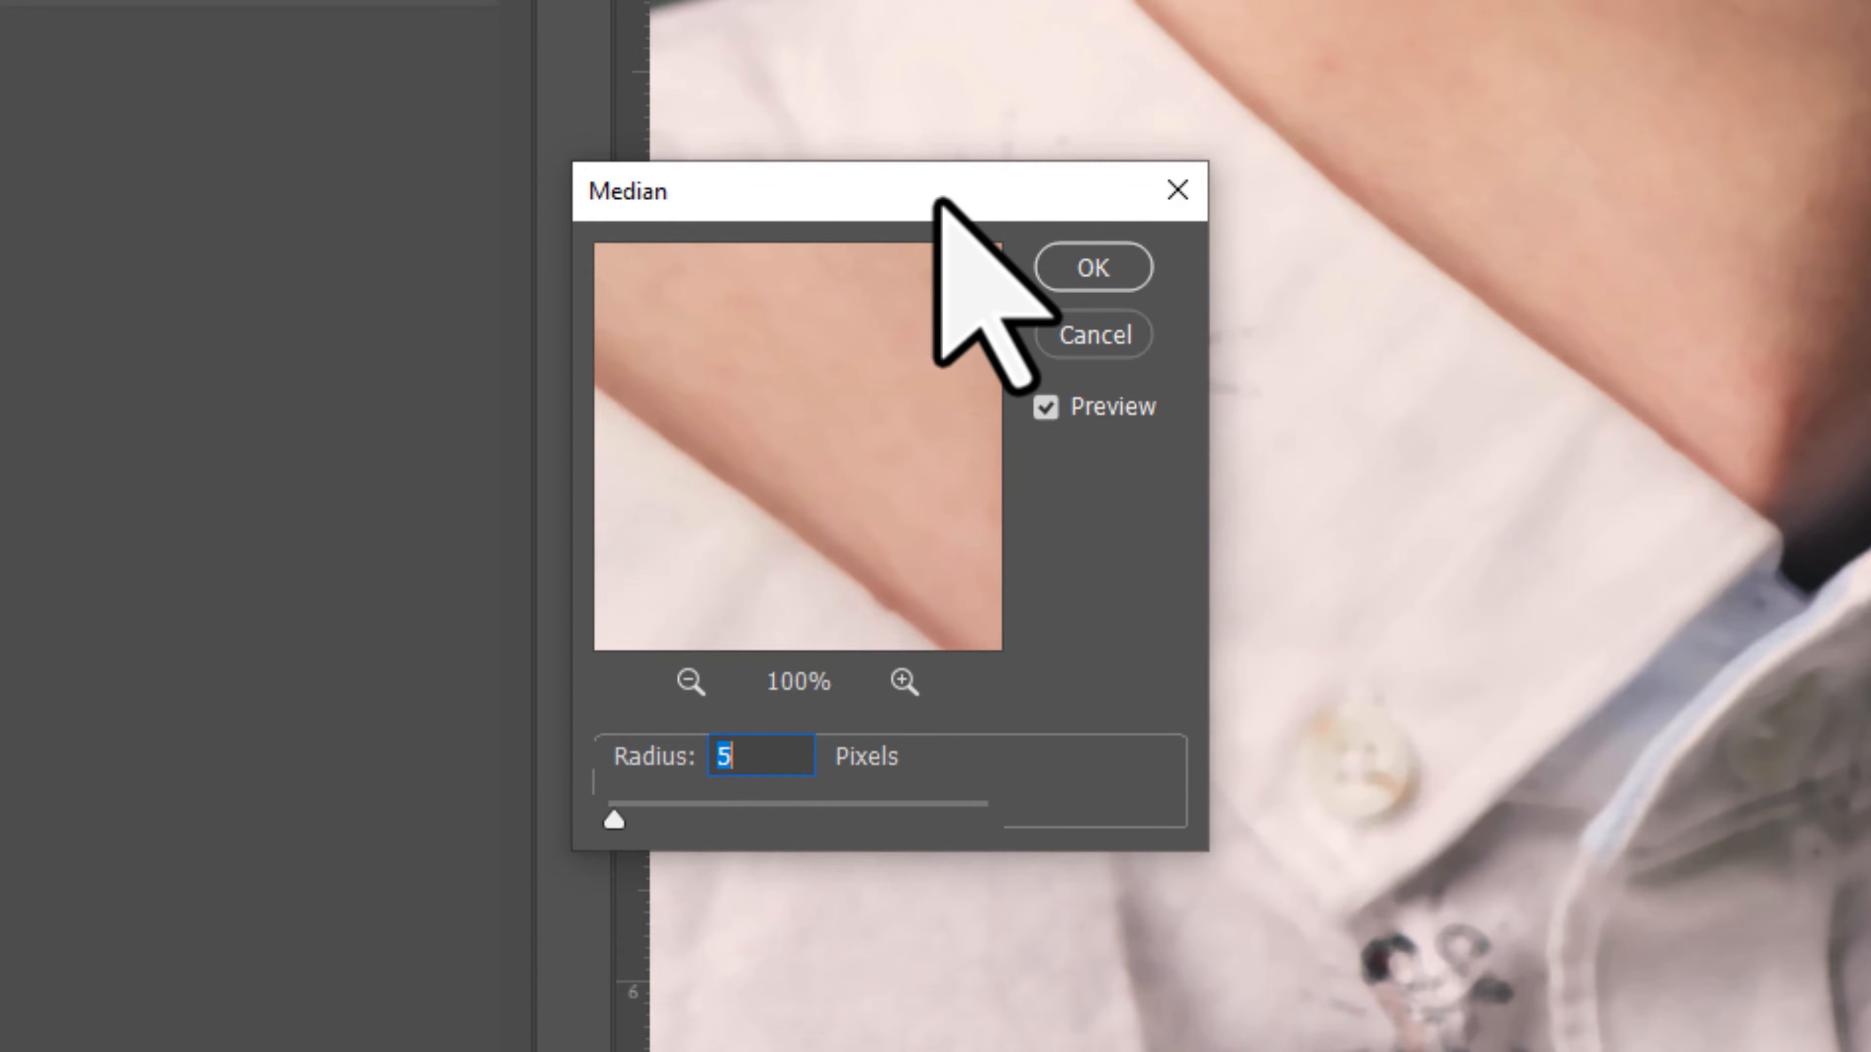
{"action": "left_click_drag", "start_coordinate": [785, 210], "coordinate": [1329, 180]}
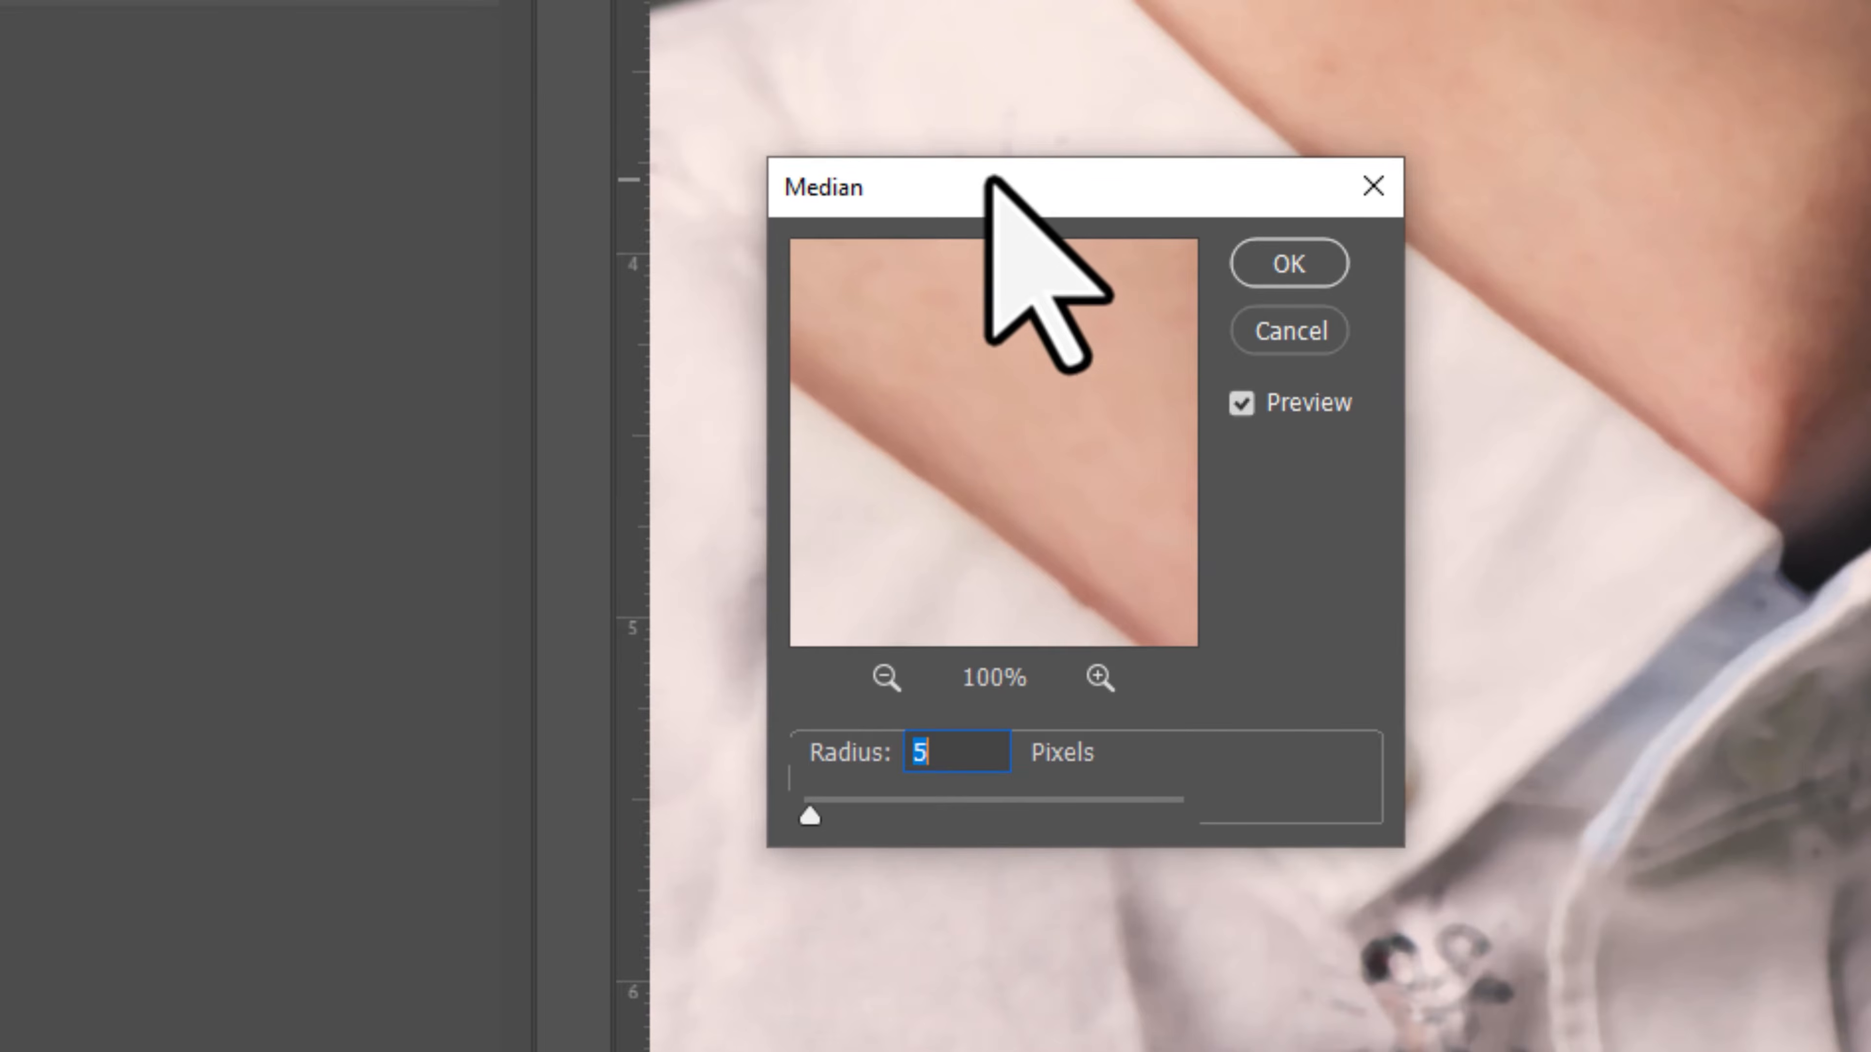
{"action": "mouse_move", "coordinate": [969, 196]}
{"action": "left_mouse_down"}
{"action": "mouse_move", "coordinate": [1001, 168]}
{"action": "mouse_move", "coordinate": [981, 166]}
{"action": "left_mouse_up"}
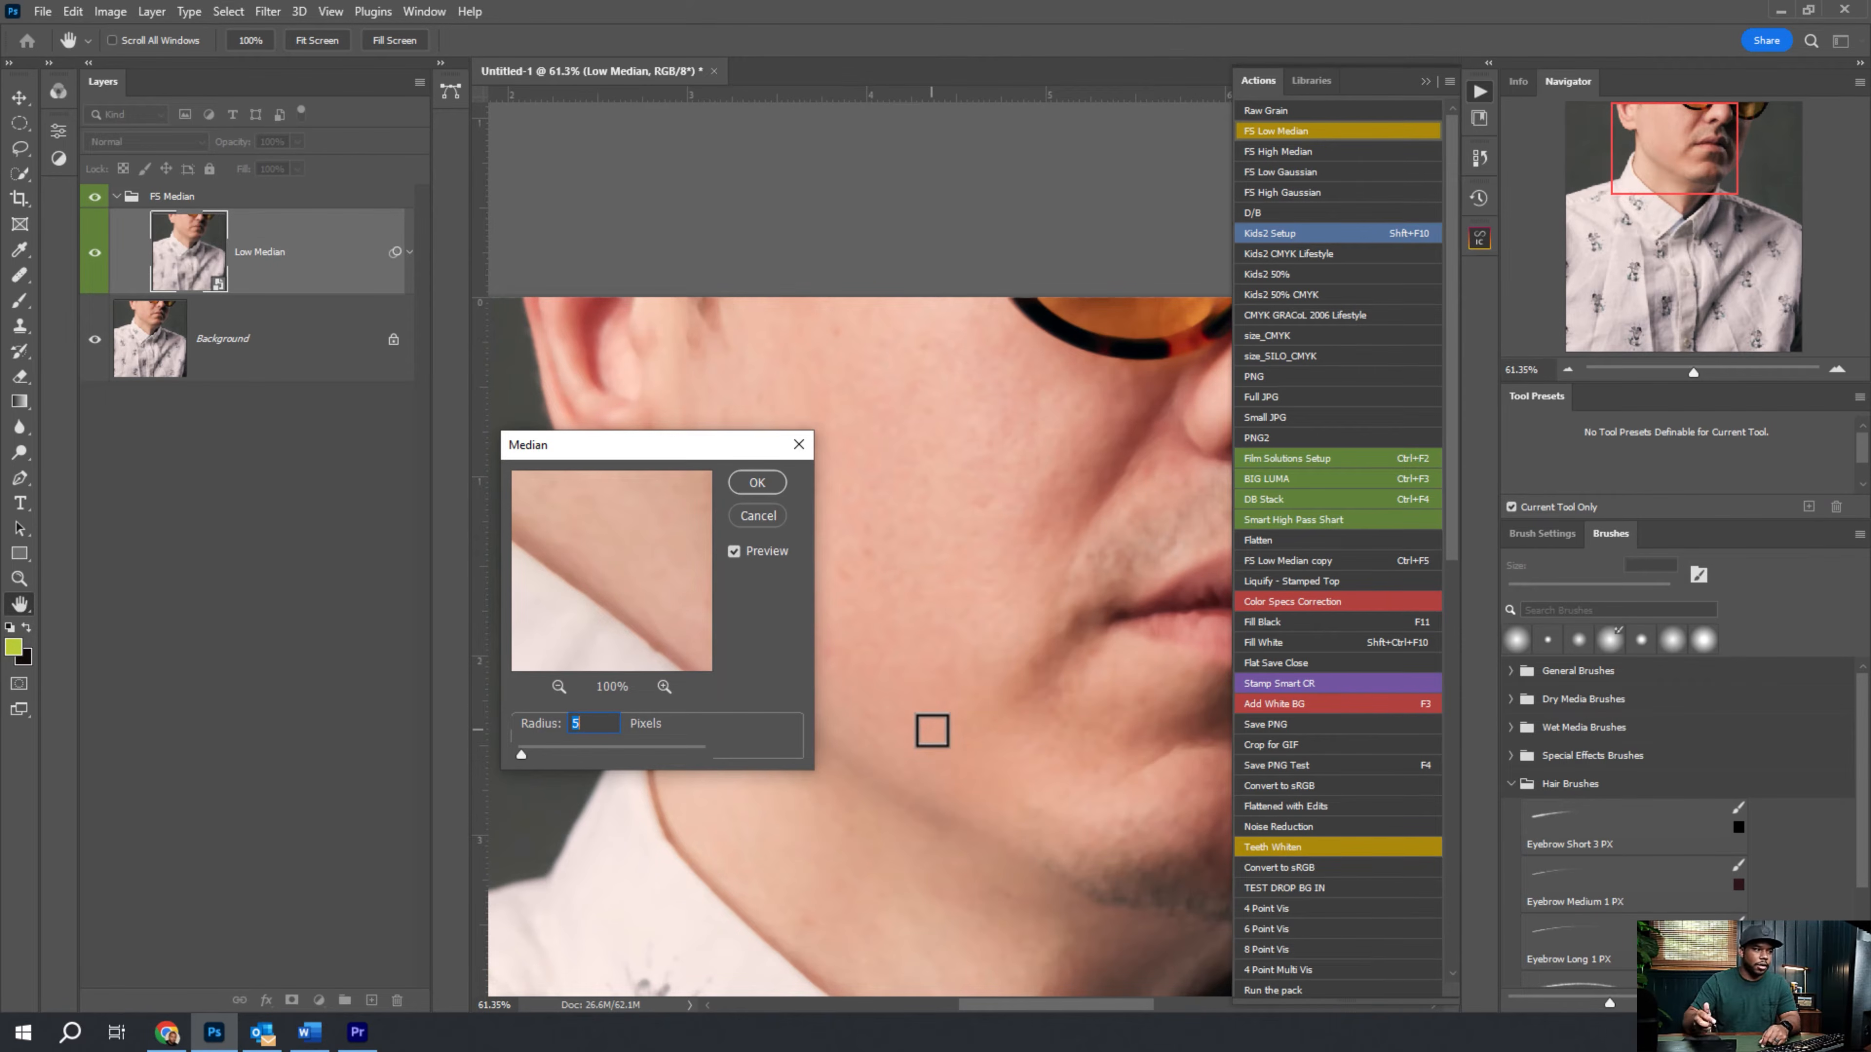
{"action": "left_click_drag", "start_coordinate": [610, 450], "coordinate": [561, 478]}
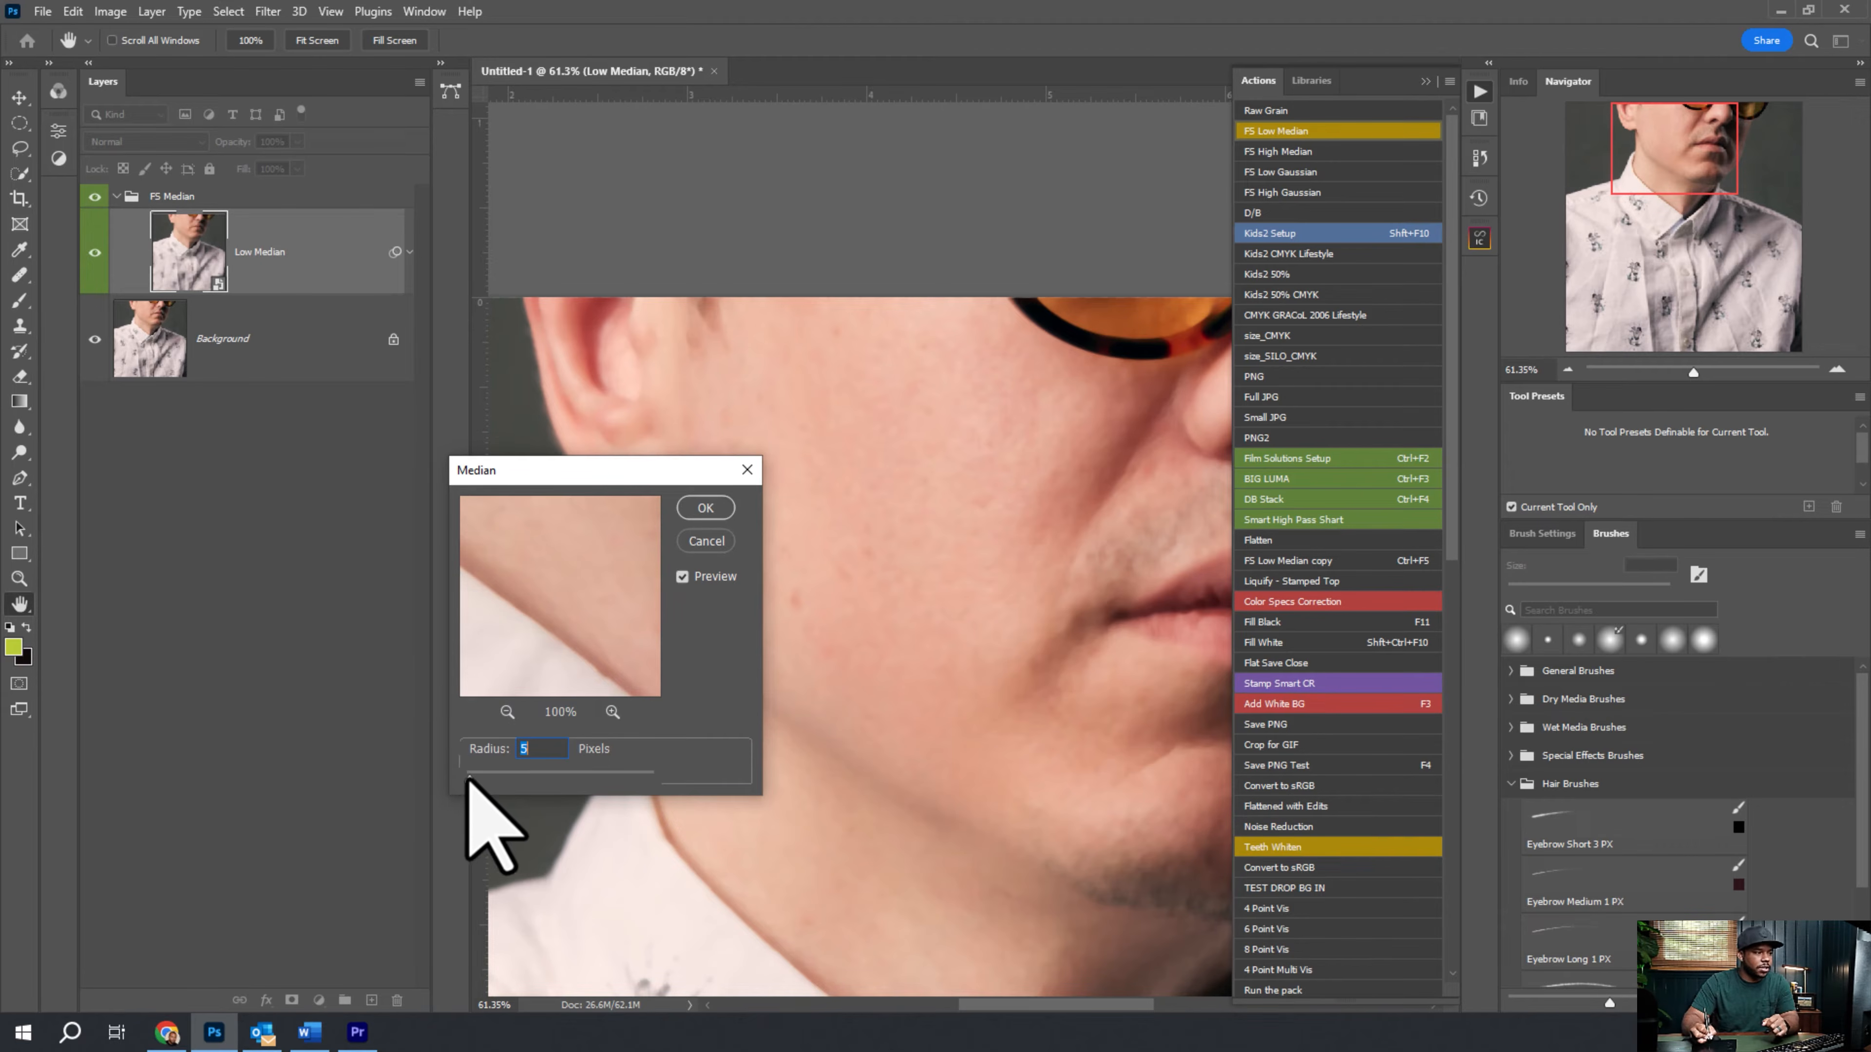
{"action": "left_click_drag", "start_coordinate": [476, 780], "coordinate": [485, 783]}
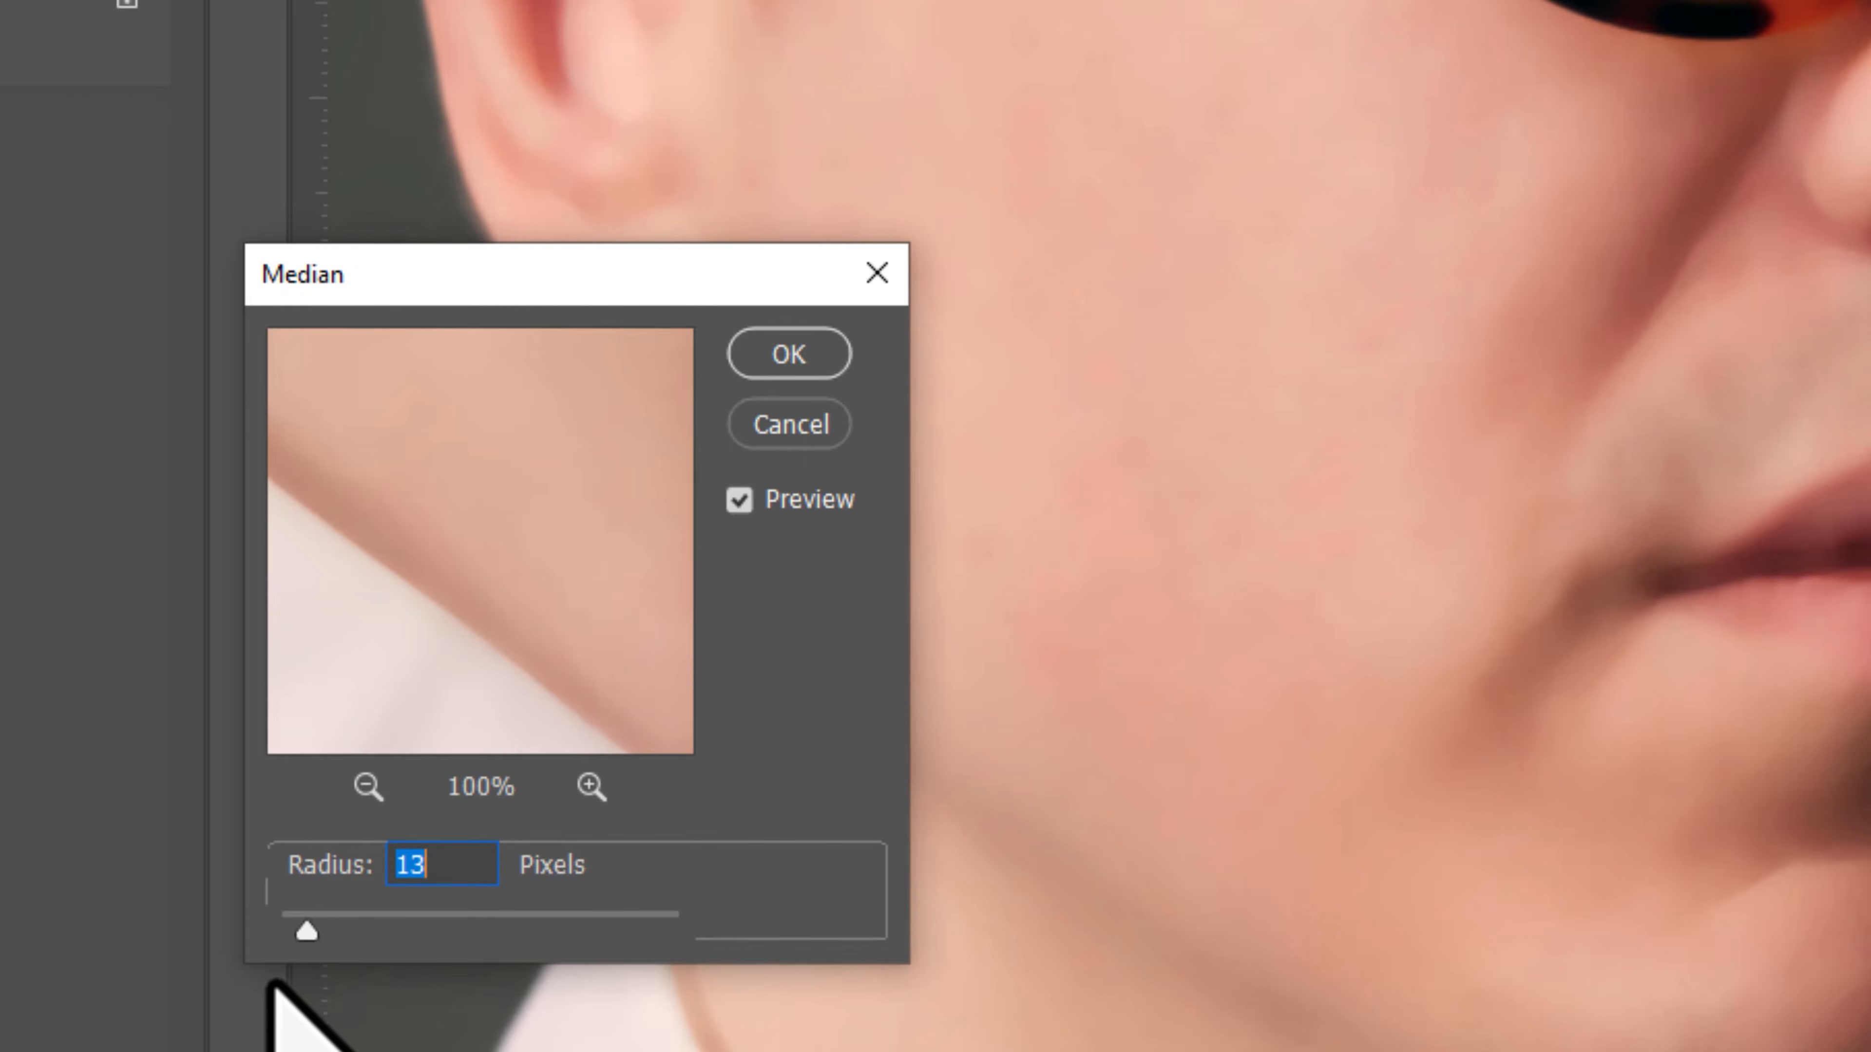
{"action": "left_click_drag", "start_coordinate": [306, 932], "coordinate": [286, 931]}
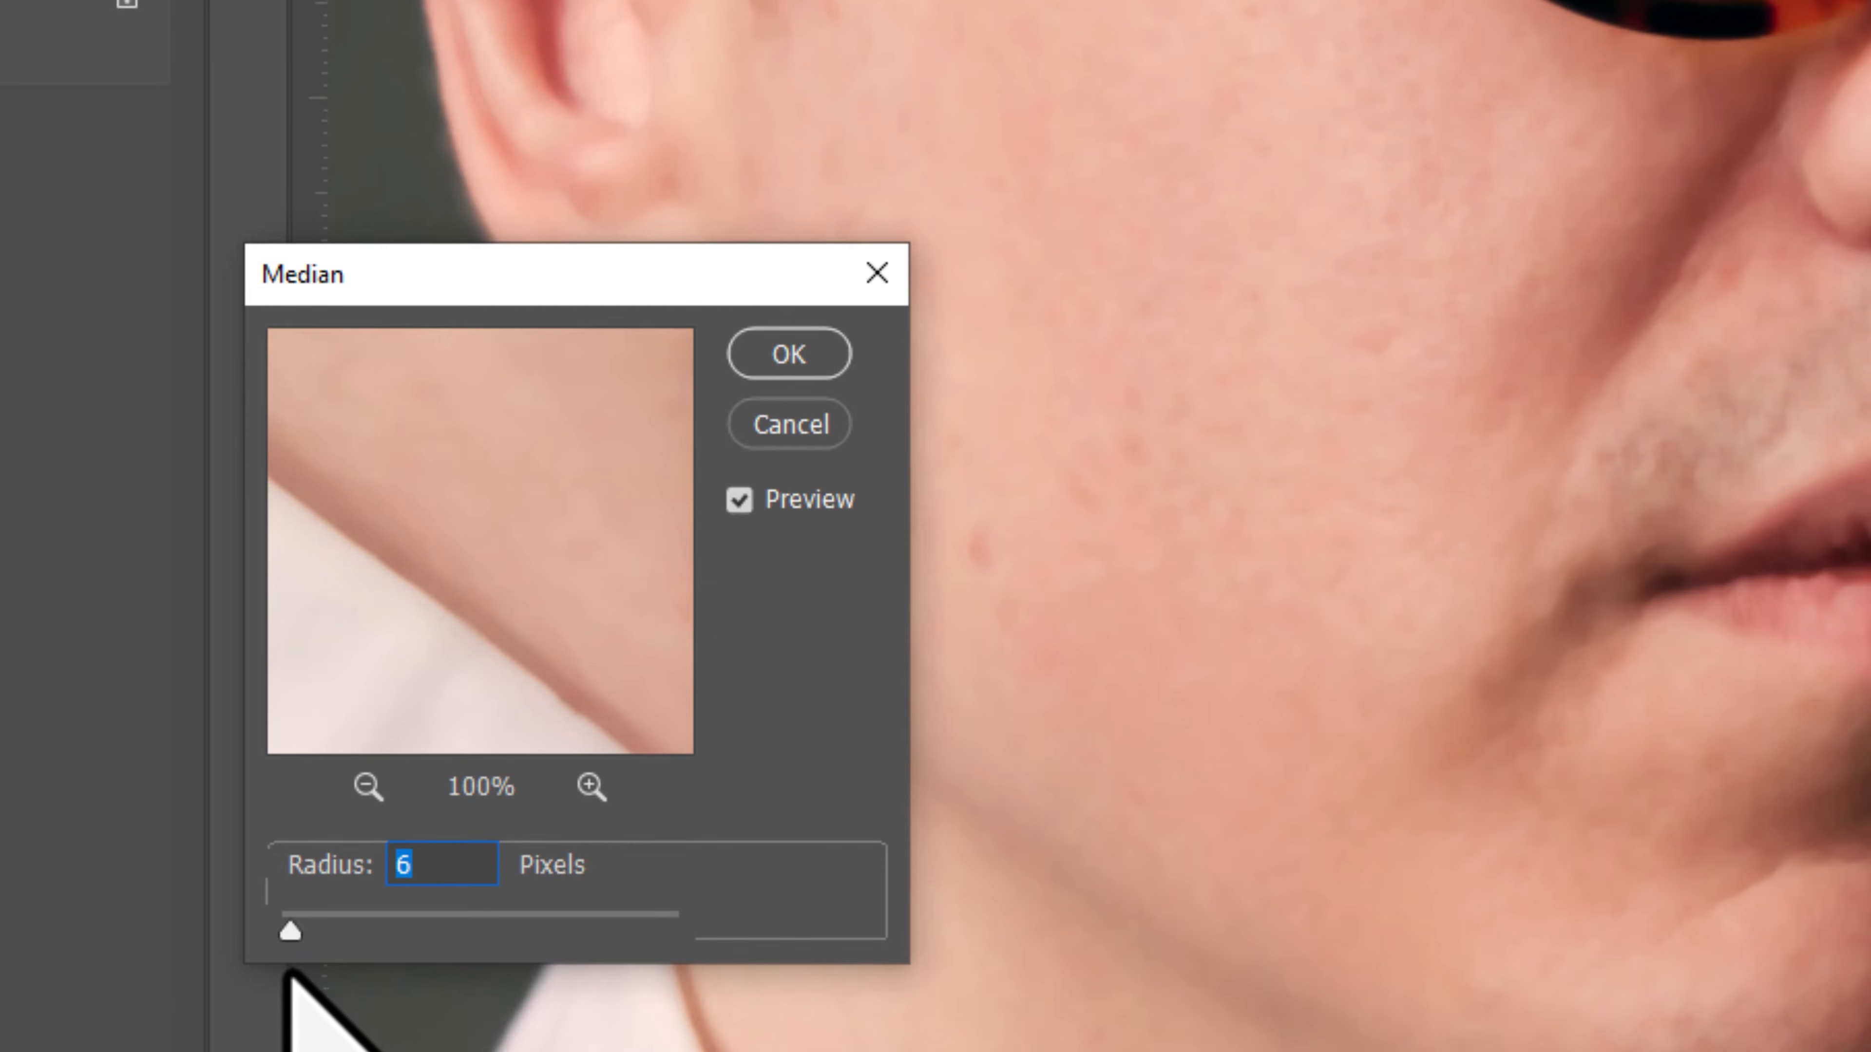
{"action": "mouse_move", "coordinate": [289, 953]}
{"action": "left_mouse_down"}
{"action": "mouse_move", "coordinate": [314, 951]}
{"action": "mouse_move", "coordinate": [280, 932]}
{"action": "left_mouse_up"}
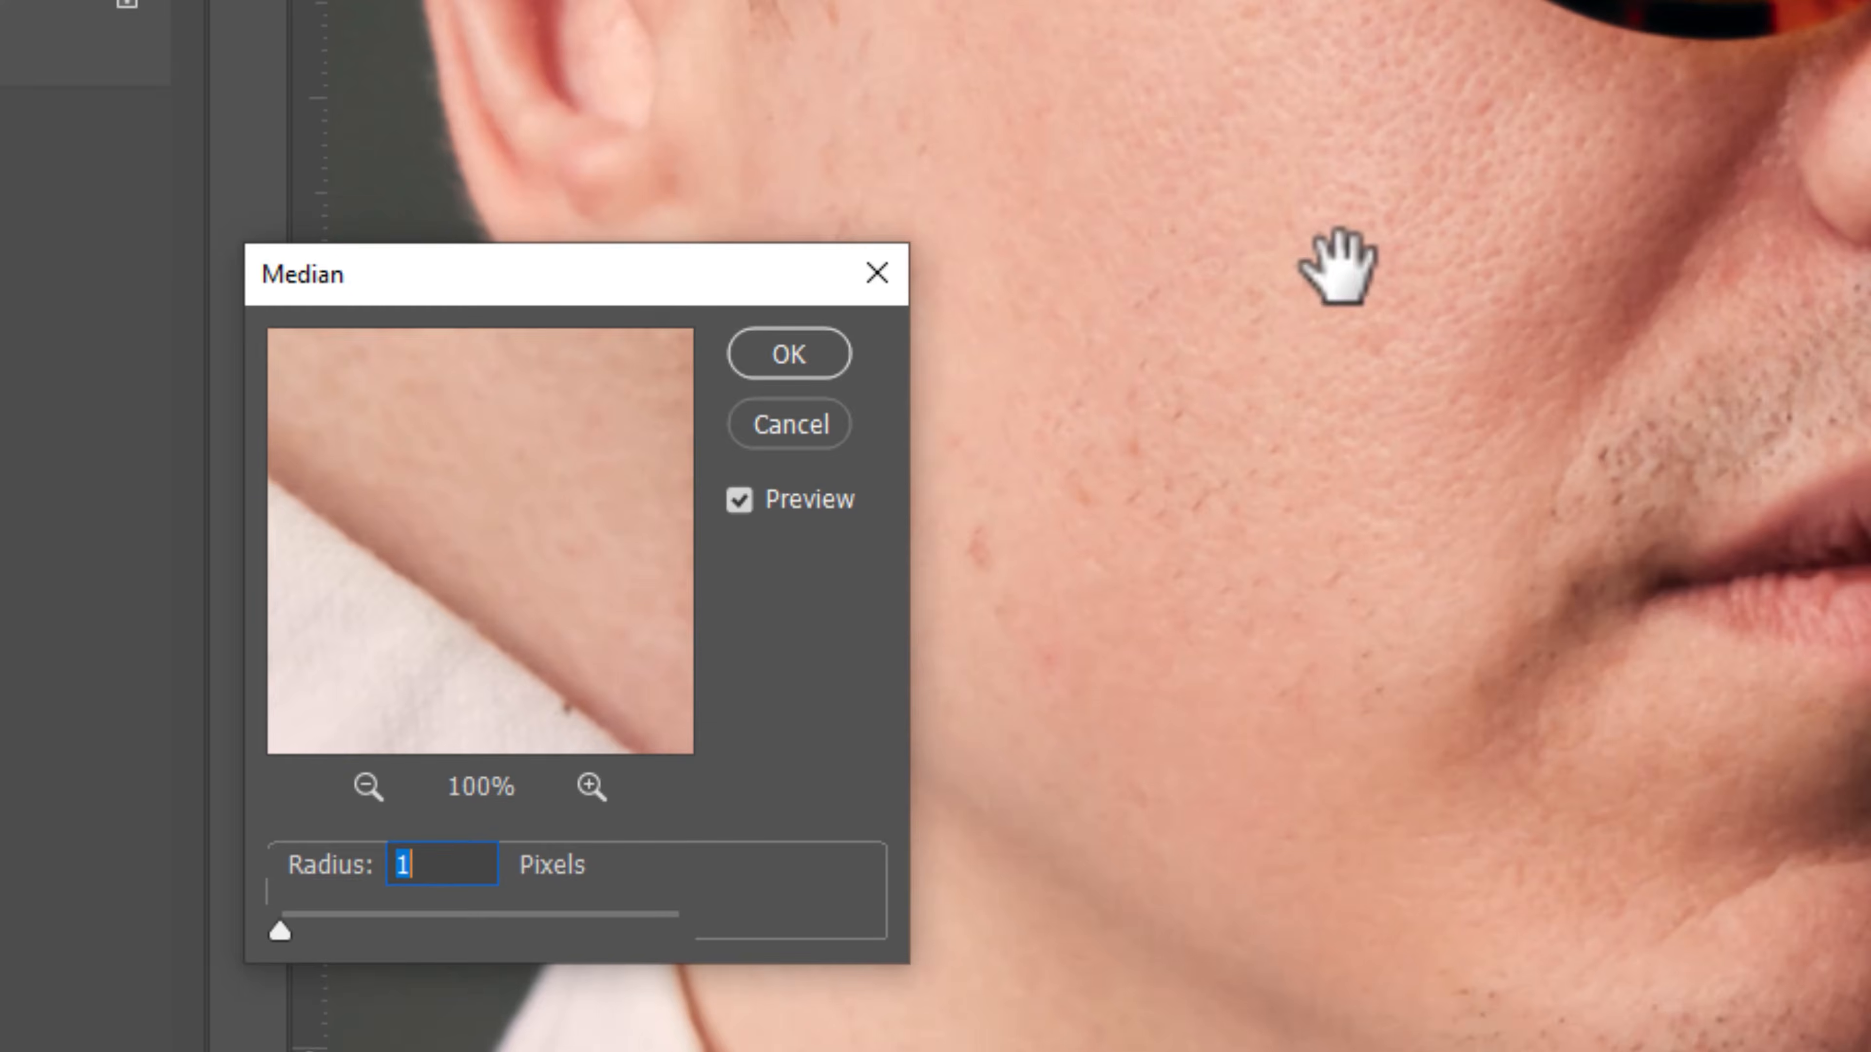
Try Median radii of 4 and 6 pixels on a close-up of the cheek's facial hairs.
{"action": "left_click", "coordinate": [1477, 267], "text": "ctrl"}
{"action": "double_click", "coordinate": [468, 856]}
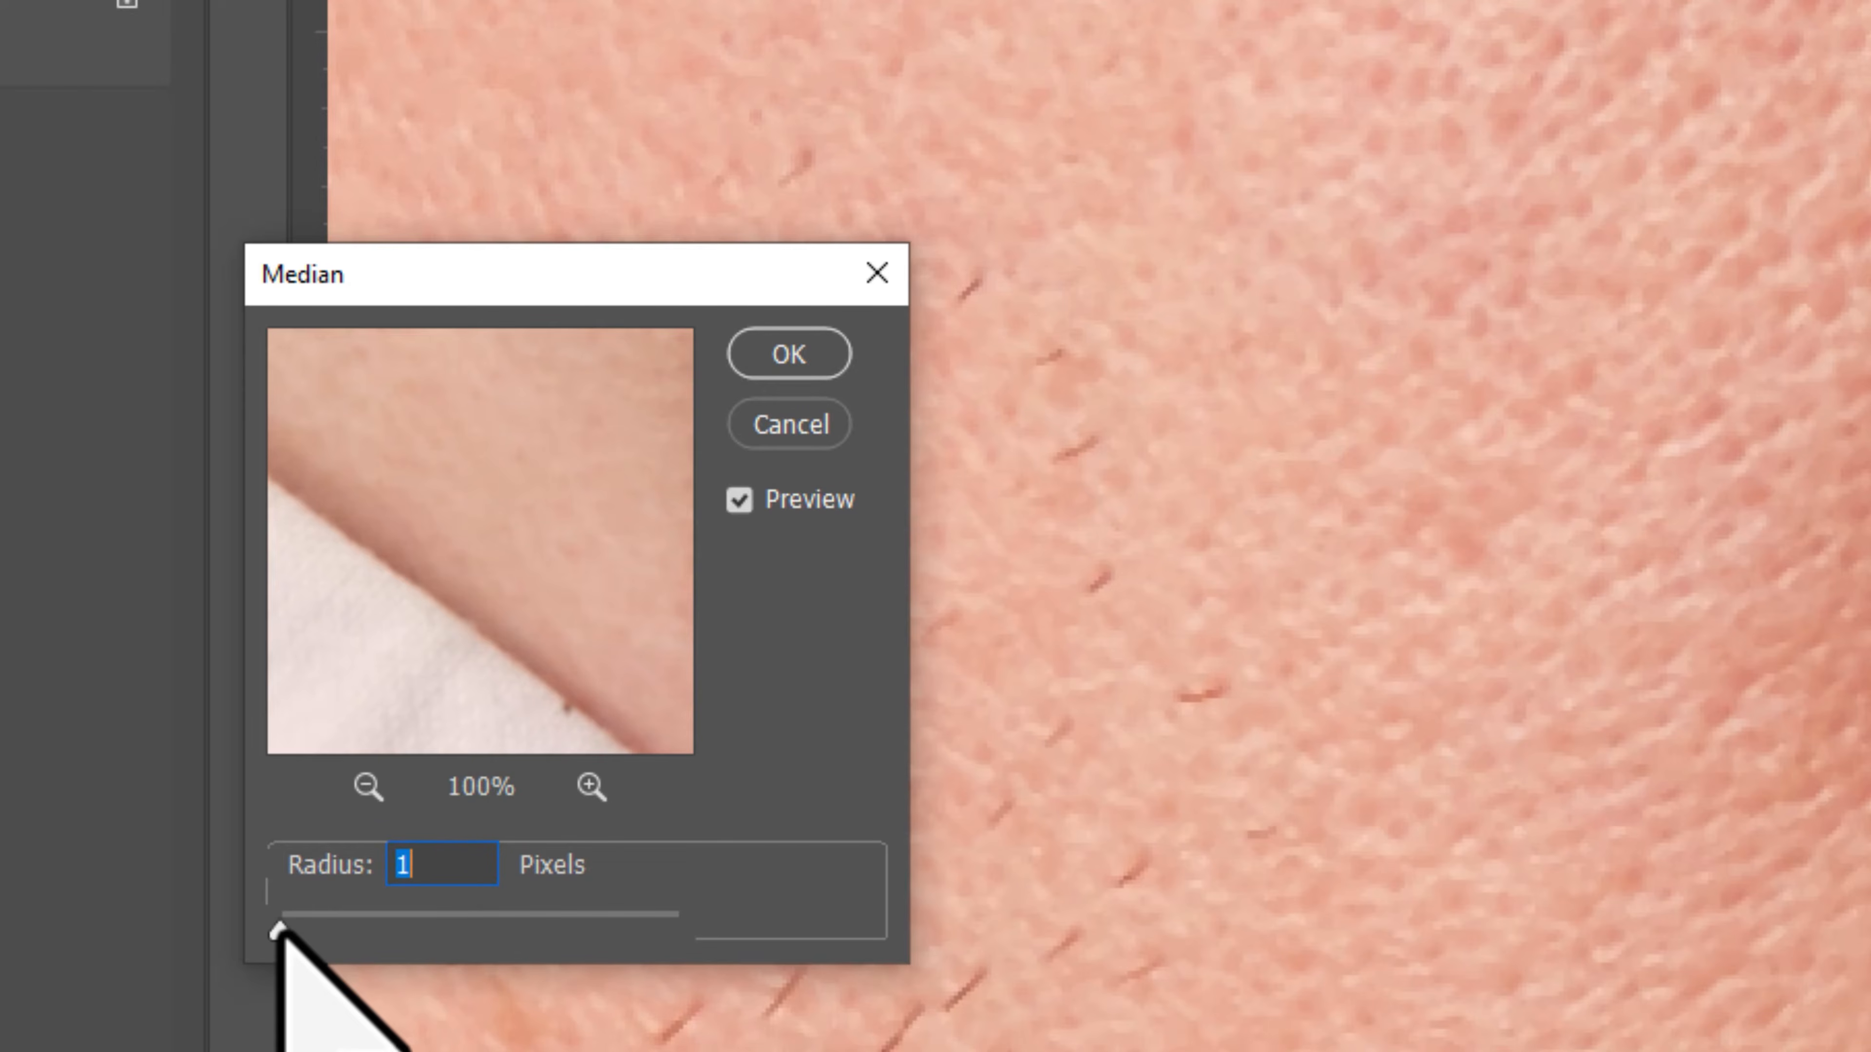
{"action": "left_click_drag", "start_coordinate": [280, 930], "coordinate": [293, 932]}
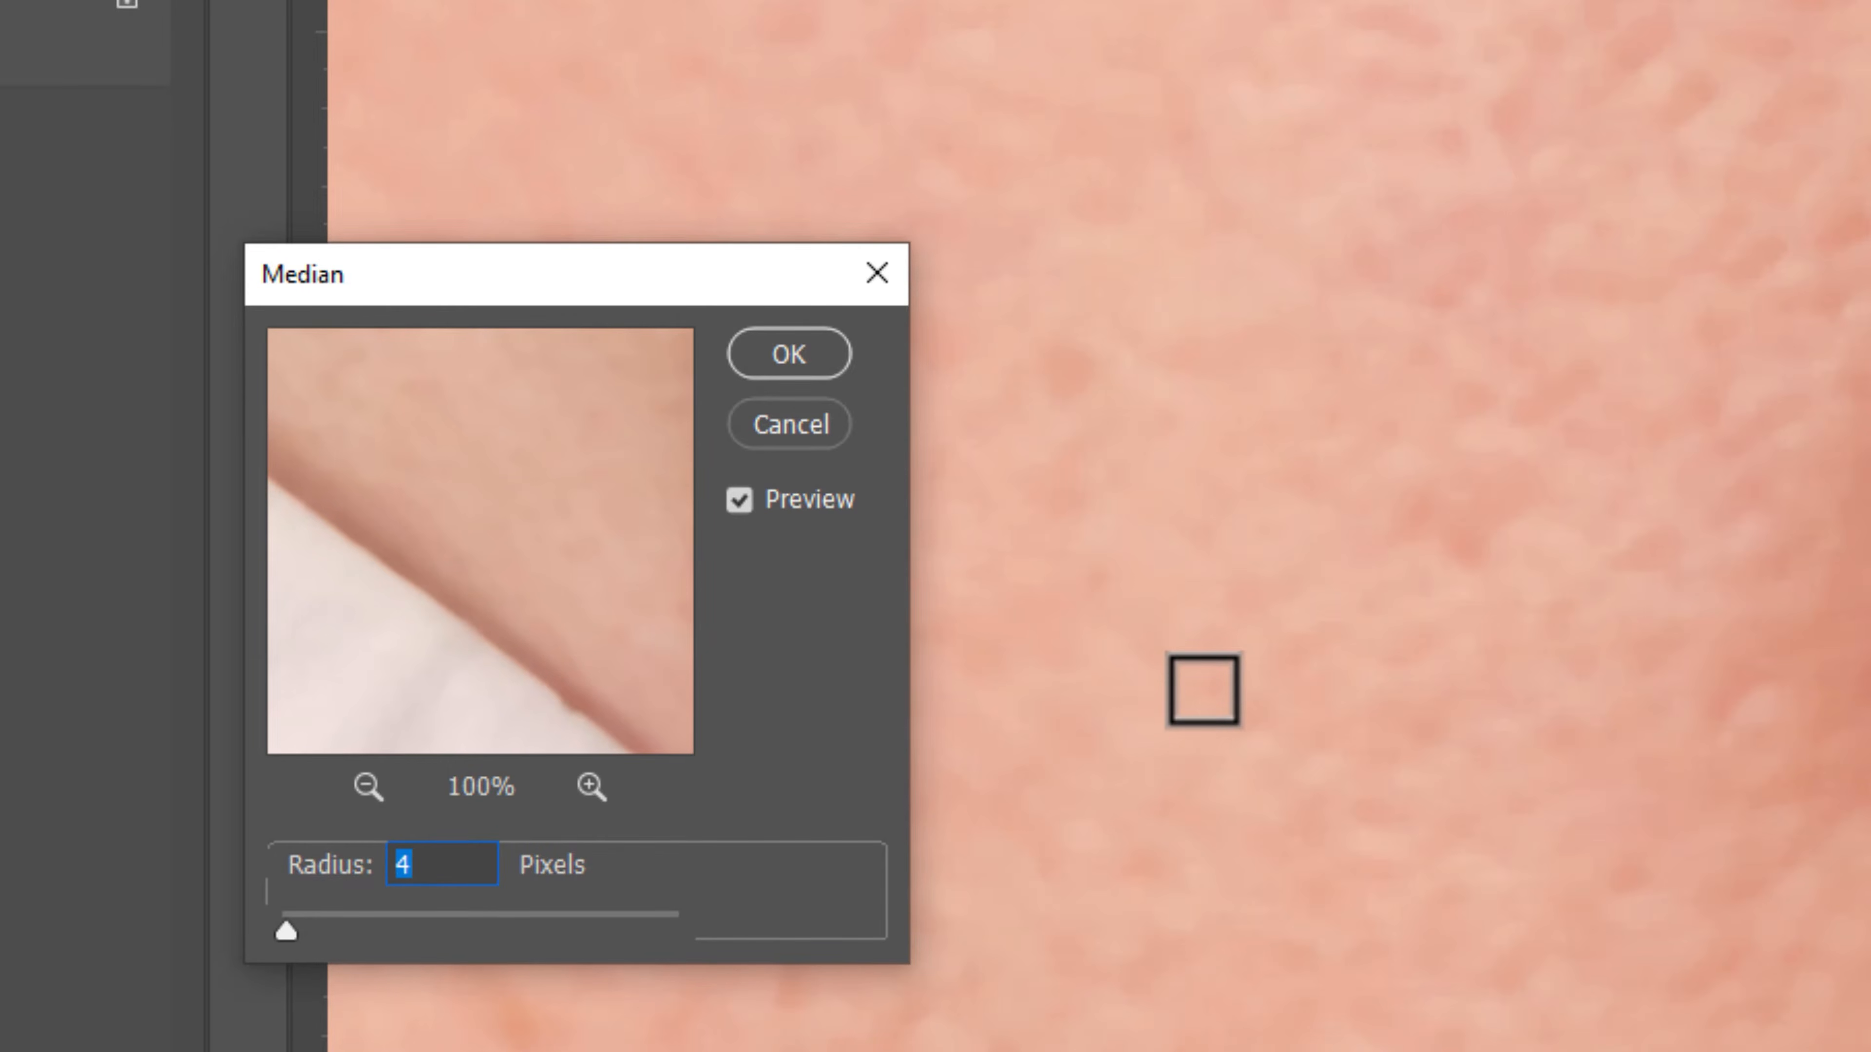
{"action": "left_click_drag", "start_coordinate": [288, 931], "coordinate": [289, 936]}
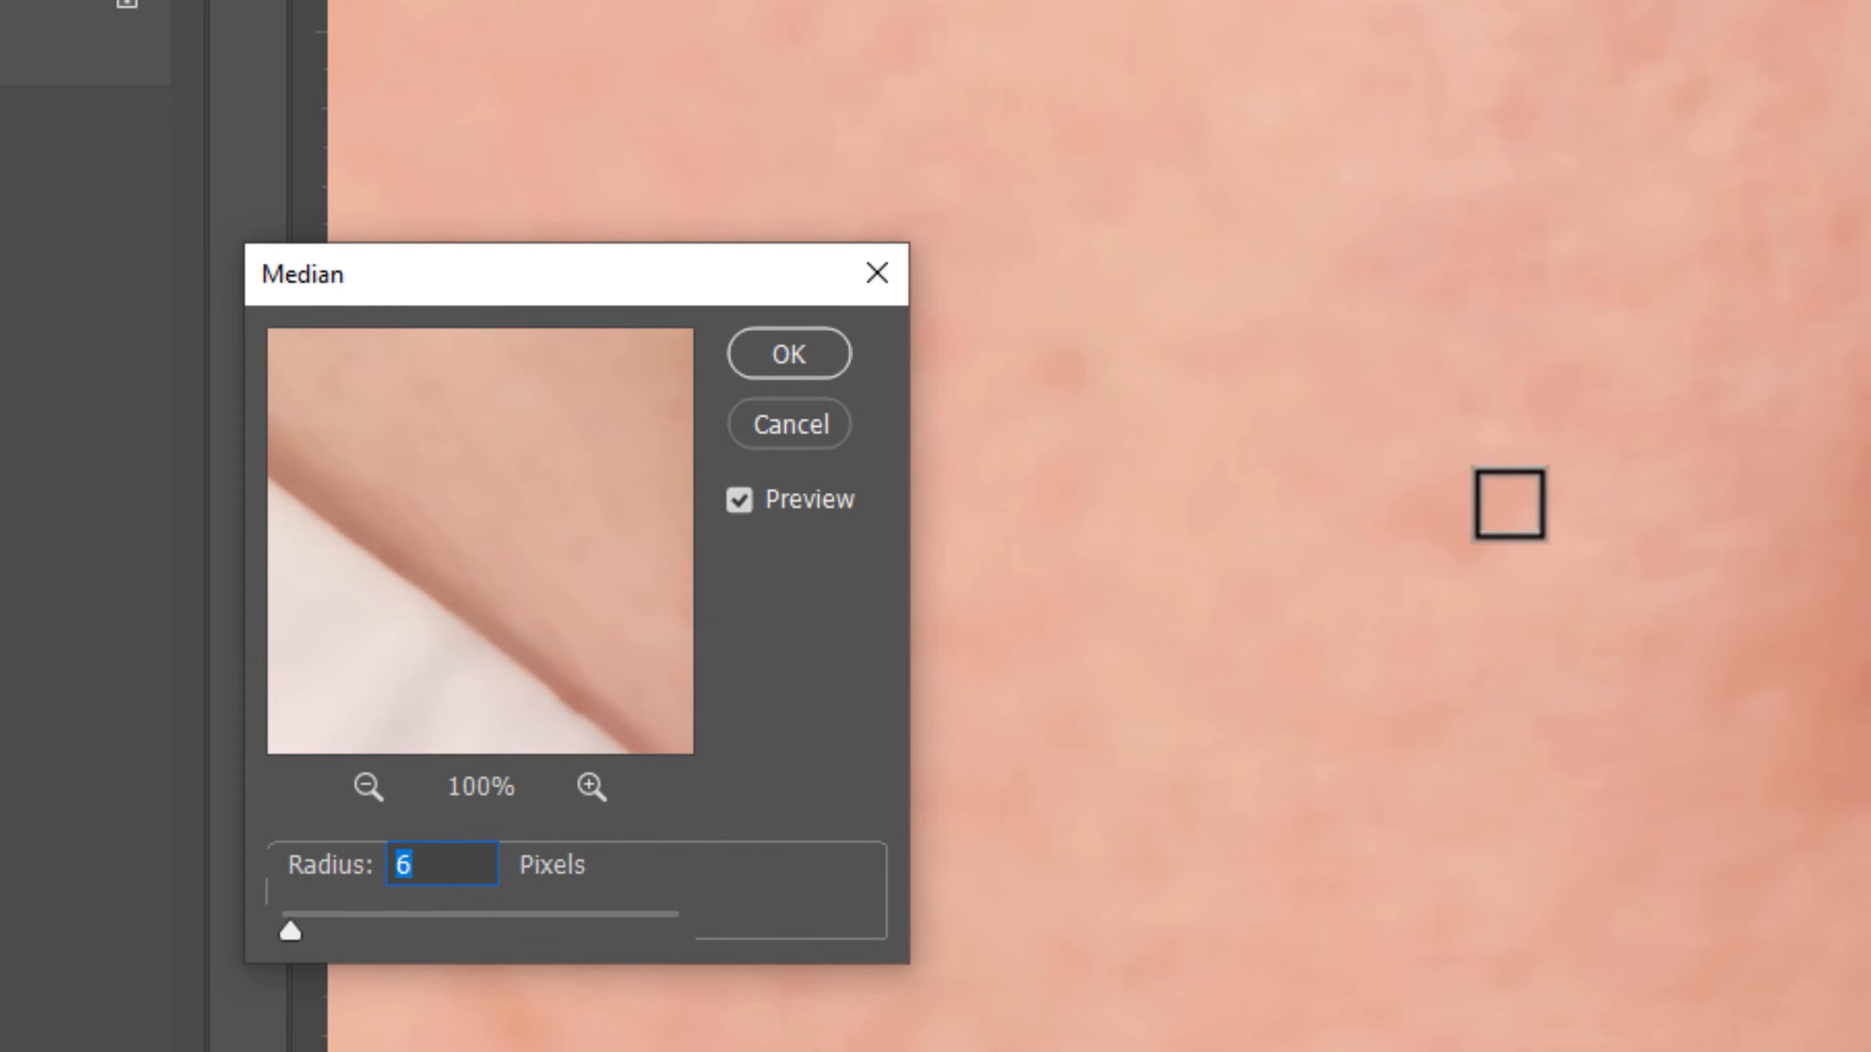
Compare the cheek with the Median preview off and on at the 6-pixel radius.
{"action": "left_click", "coordinate": [1491, 535], "text": "alt"}
{"action": "left_click", "coordinate": [1518, 534], "text": "alt"}
{"action": "left_click", "coordinate": [1408, 506], "text": "ctrl"}
{"action": "left_click", "coordinate": [1513, 493], "text": "ctrl"}
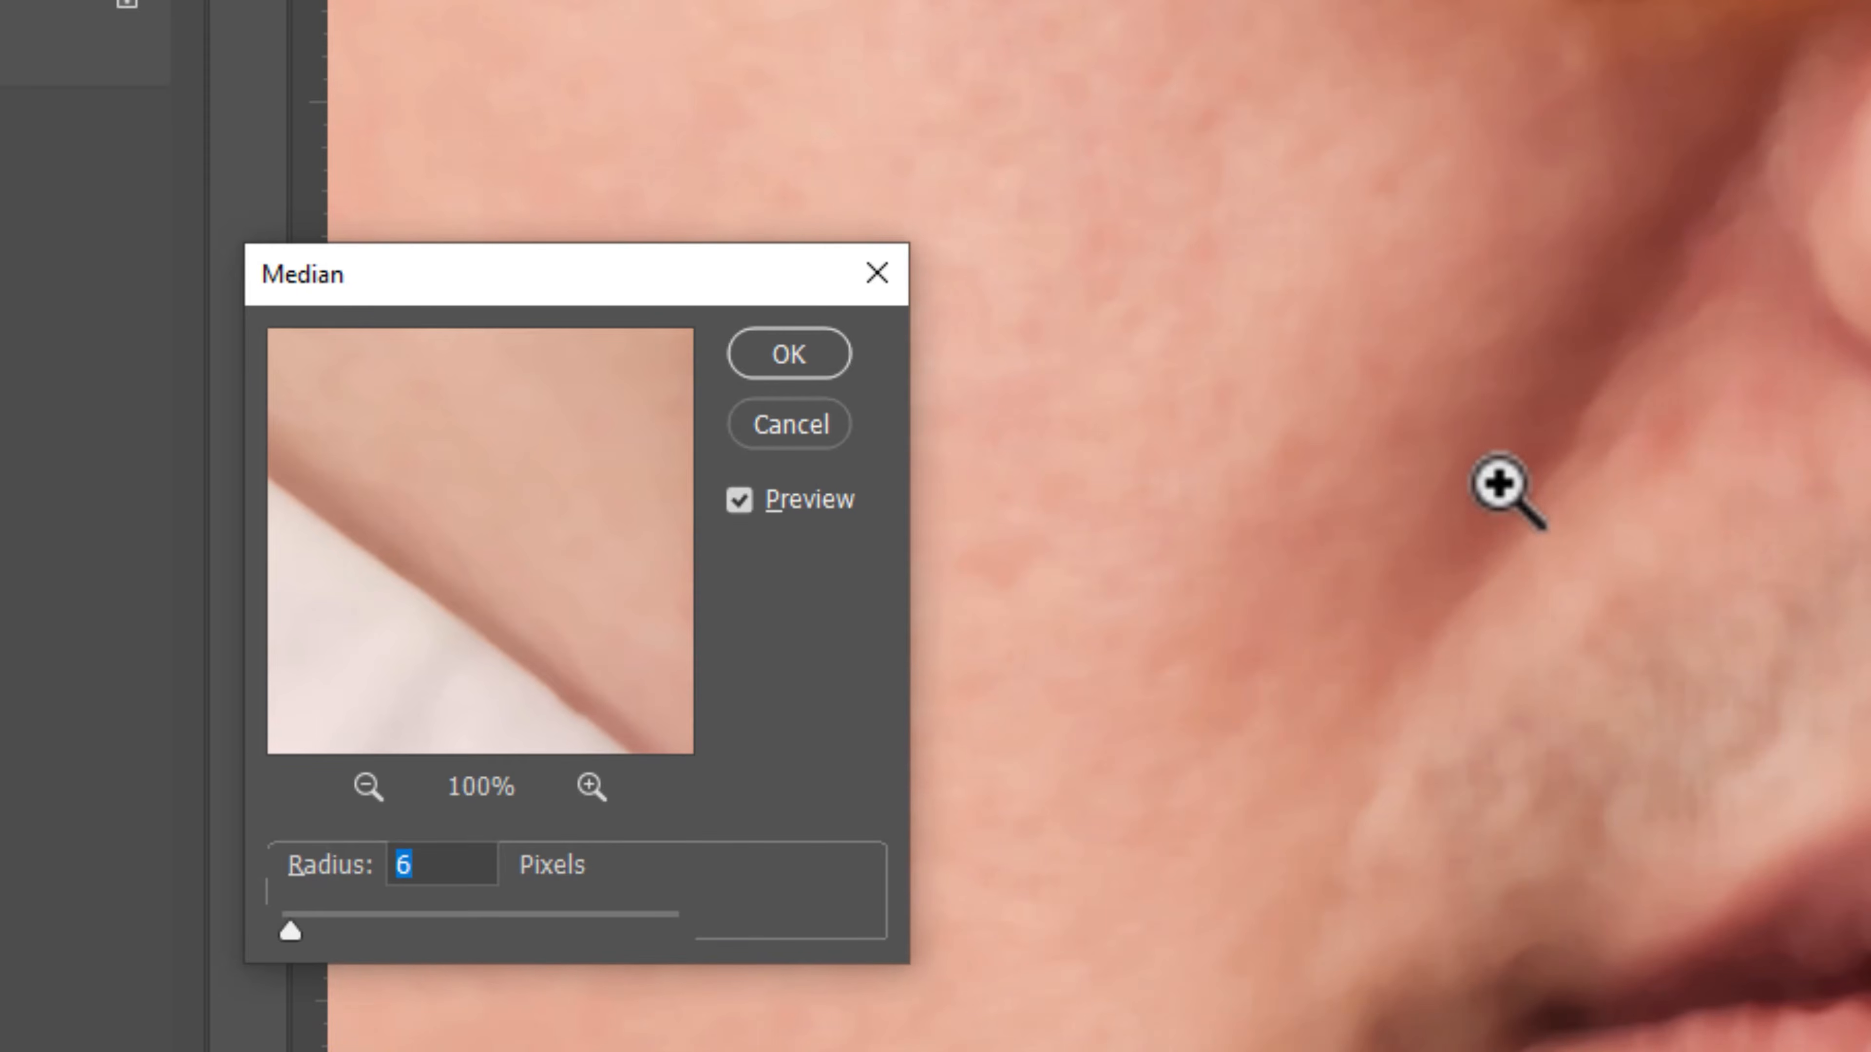
{"action": "left_click_drag", "start_coordinate": [1328, 660], "coordinate": [1488, 667]}
{"action": "left_click", "coordinate": [743, 501]}
{"action": "left_click", "coordinate": [743, 501]}
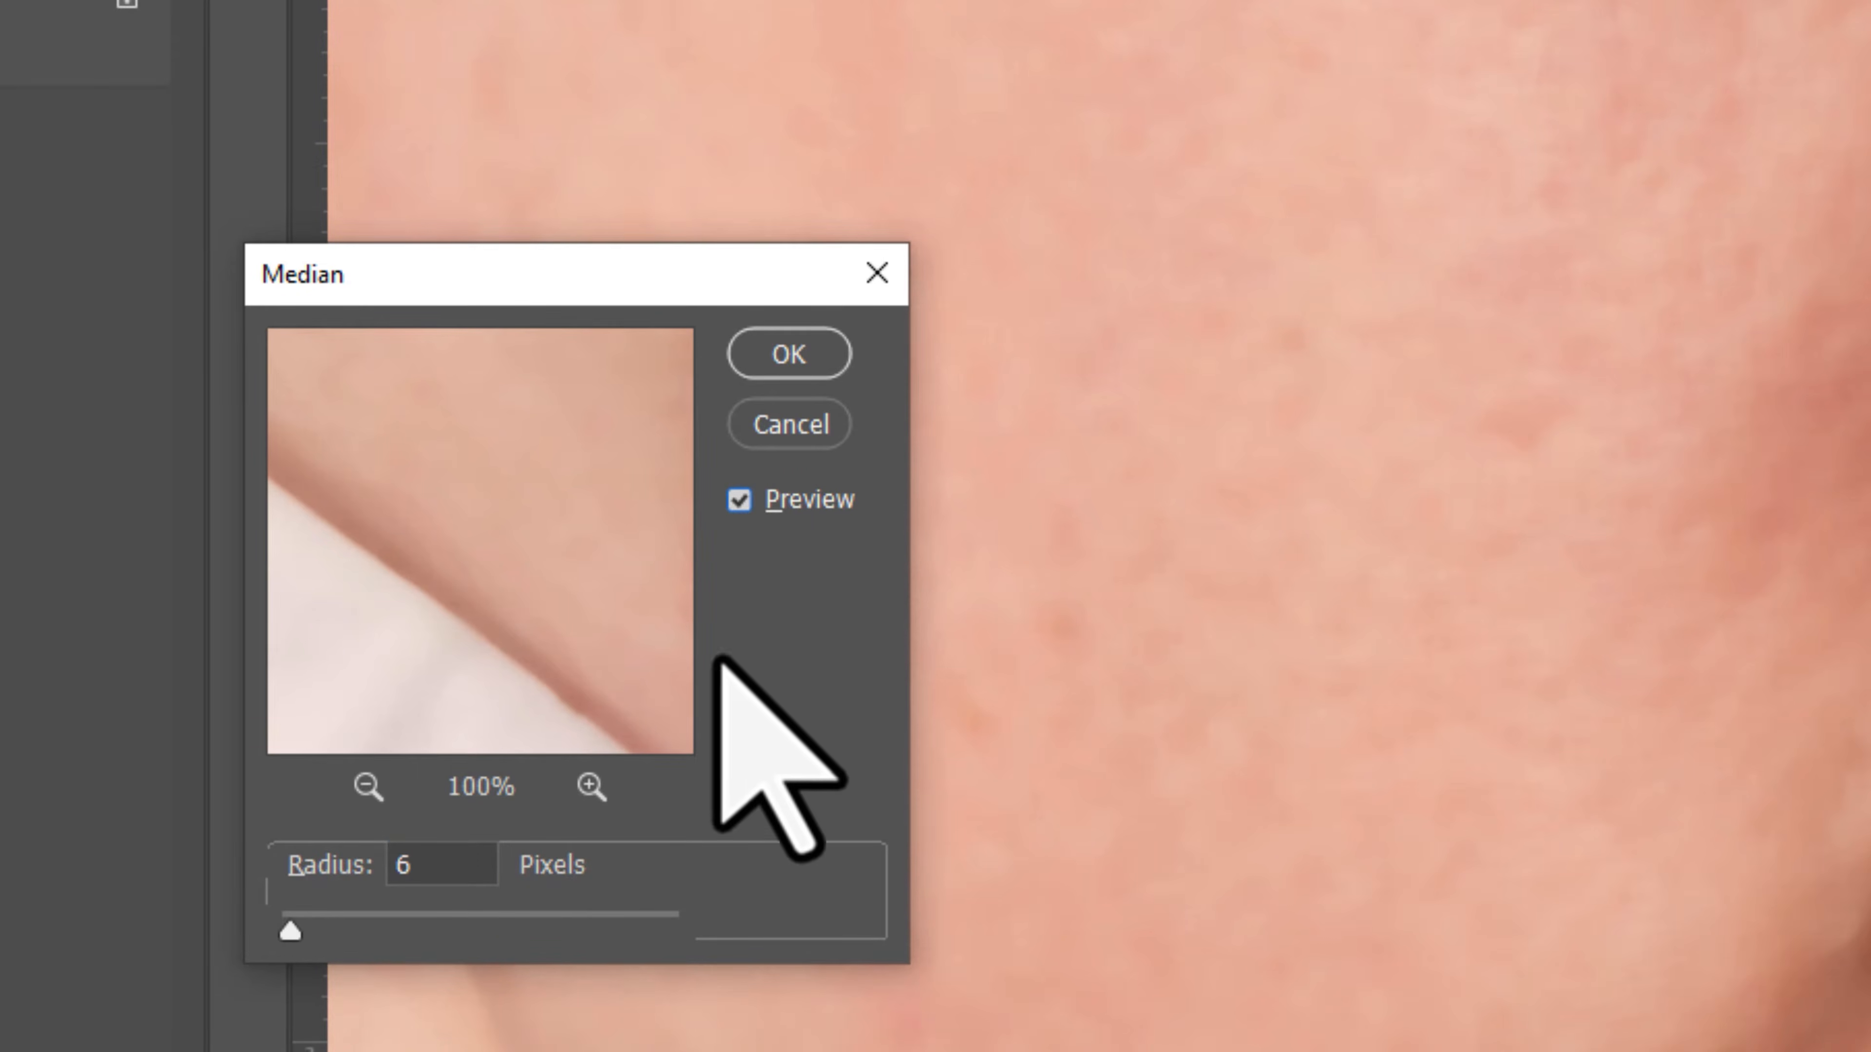
Set the Median radius to 5 pixels, checking the texture across the cheek, and apply the filter.
{"action": "left_click", "coordinate": [466, 877]}
{"action": "key", "text": "Down"}
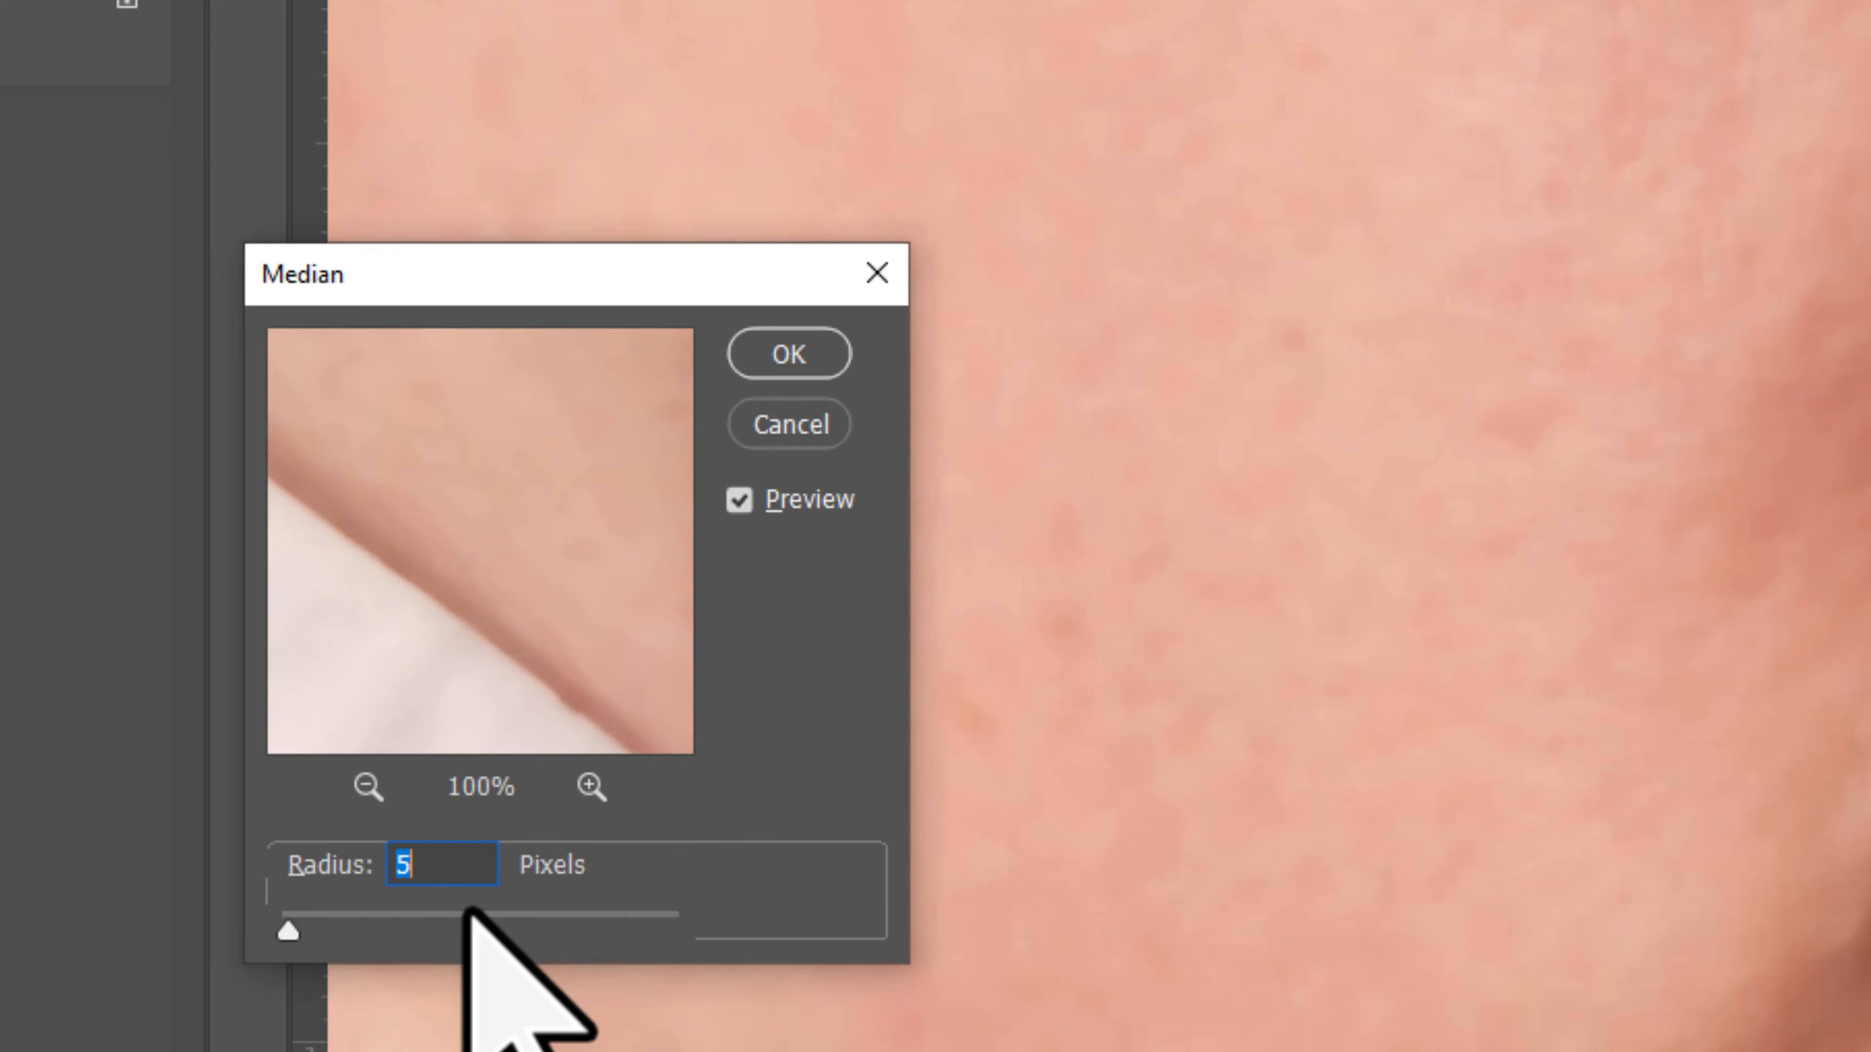
{"action": "left_click_drag", "start_coordinate": [1528, 365], "coordinate": [1173, 764]}
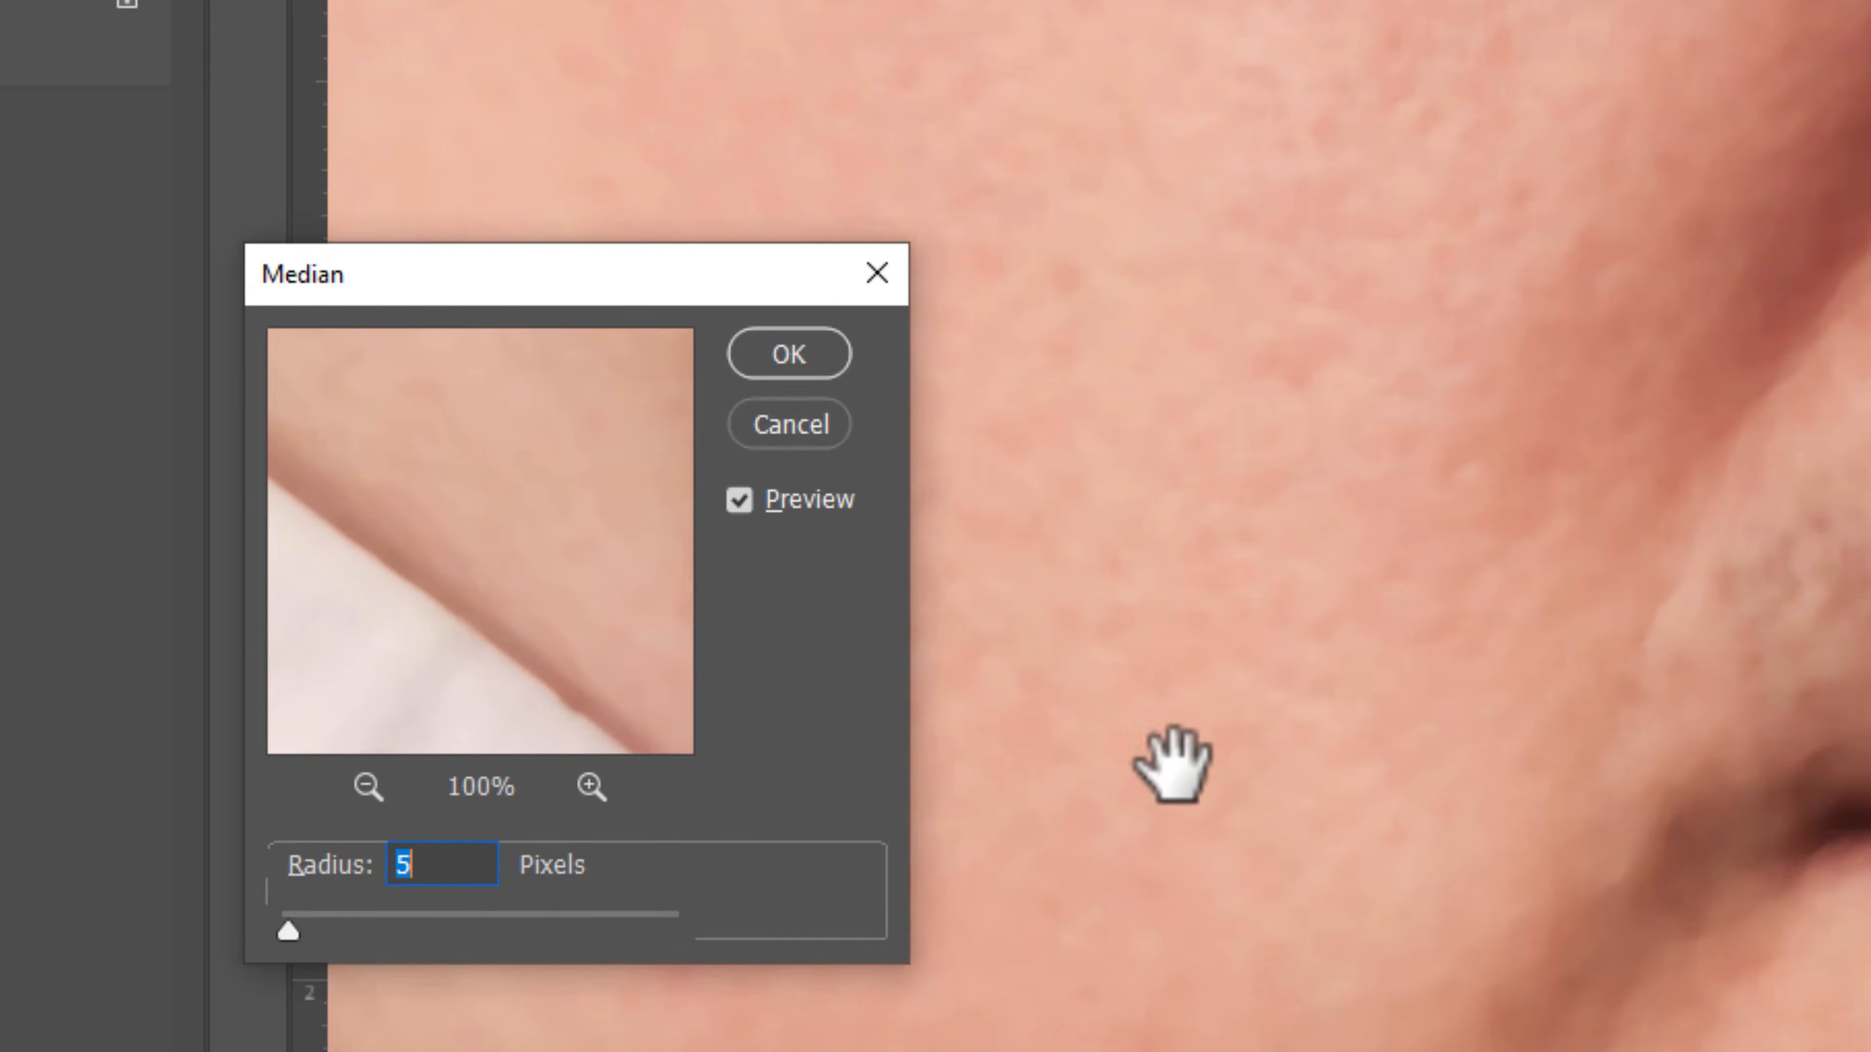
{"action": "left_click_drag", "start_coordinate": [1489, 435], "coordinate": [1396, 645]}
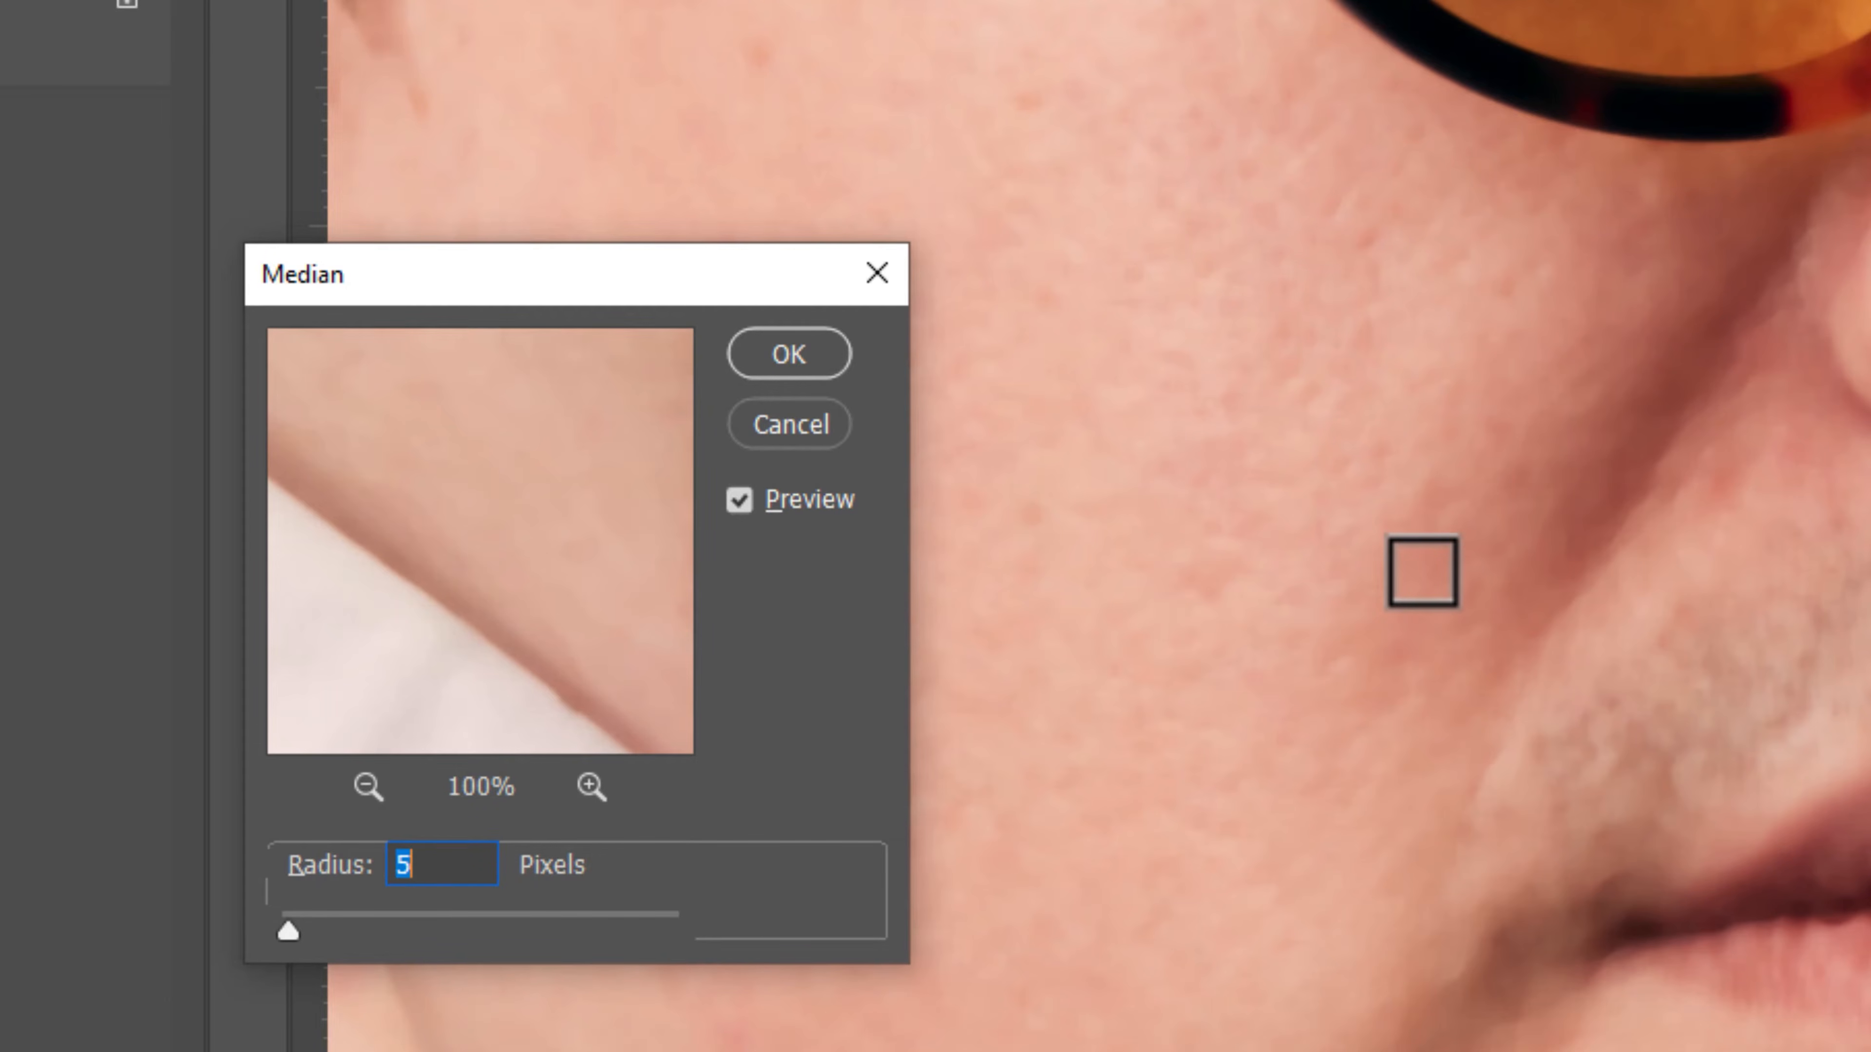
{"action": "left_click_drag", "start_coordinate": [574, 287], "coordinate": [295, 373]}
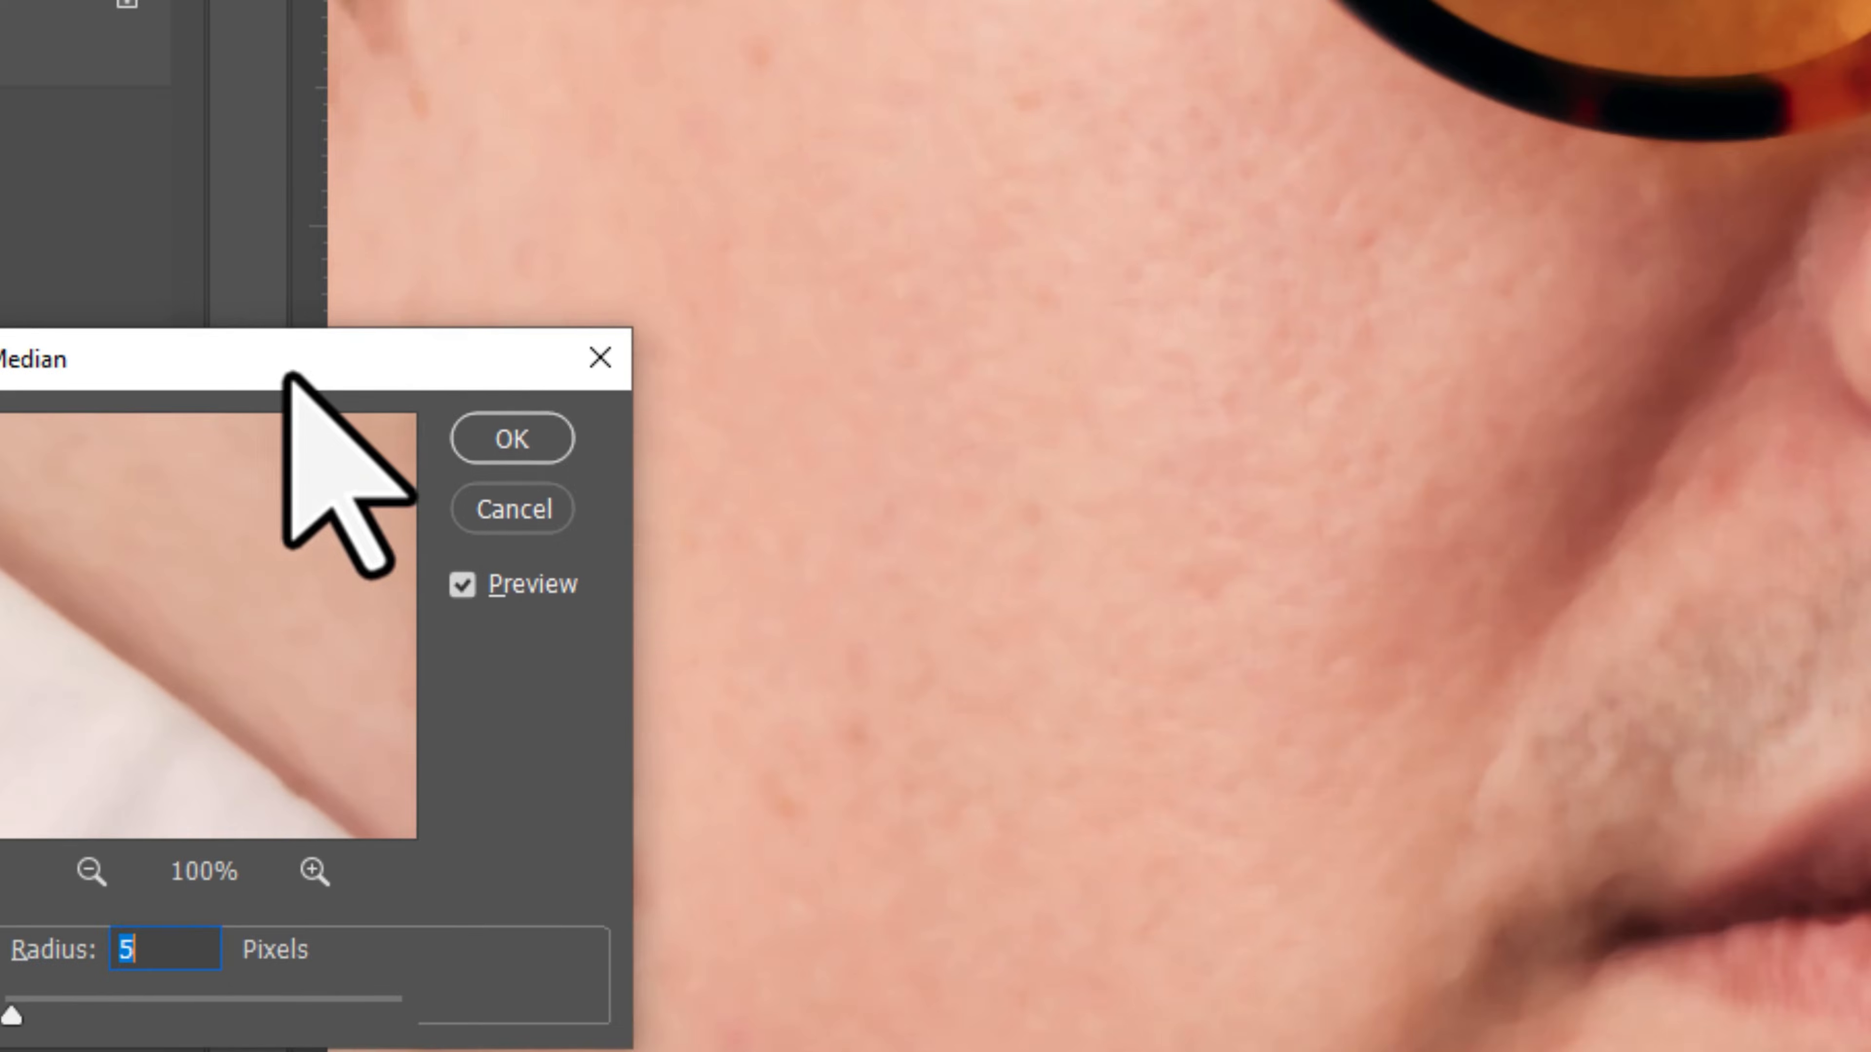
{"action": "left_click_drag", "start_coordinate": [1157, 560], "coordinate": [1319, 339]}
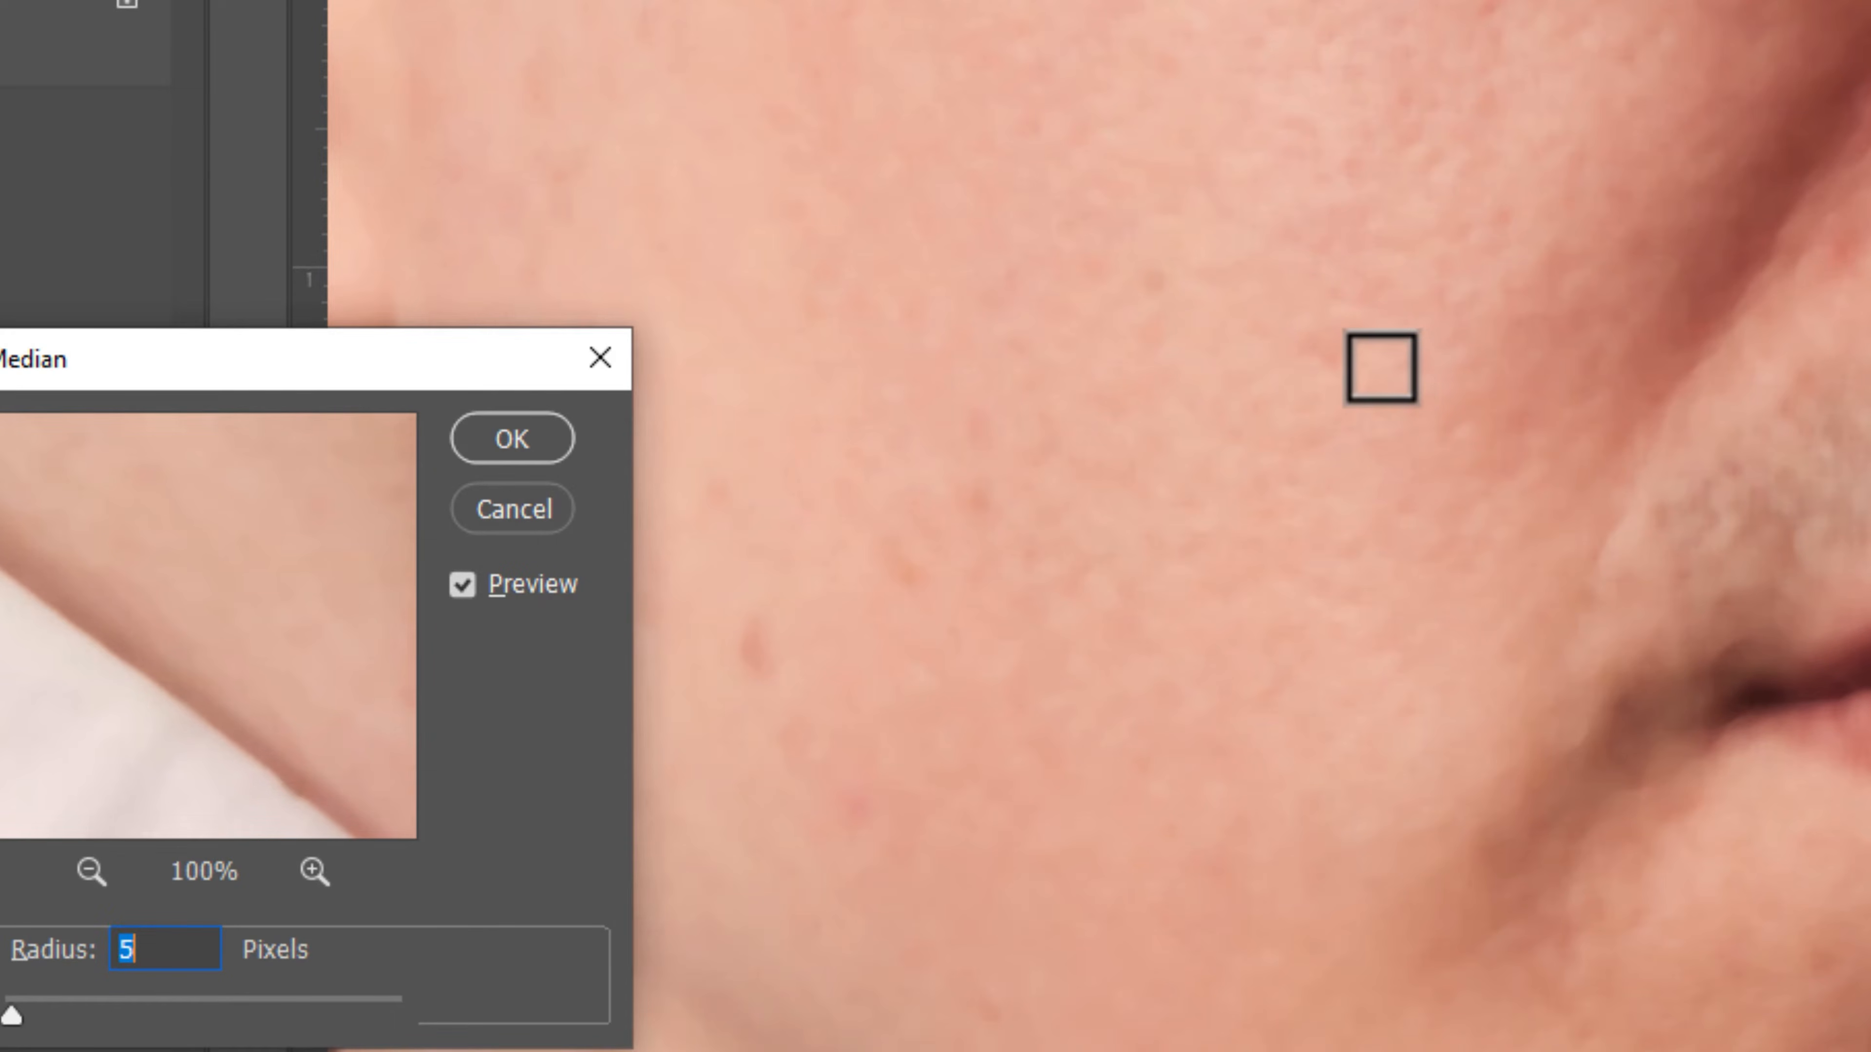
{"action": "left_click_drag", "start_coordinate": [1069, 347], "coordinate": [1208, 597]}
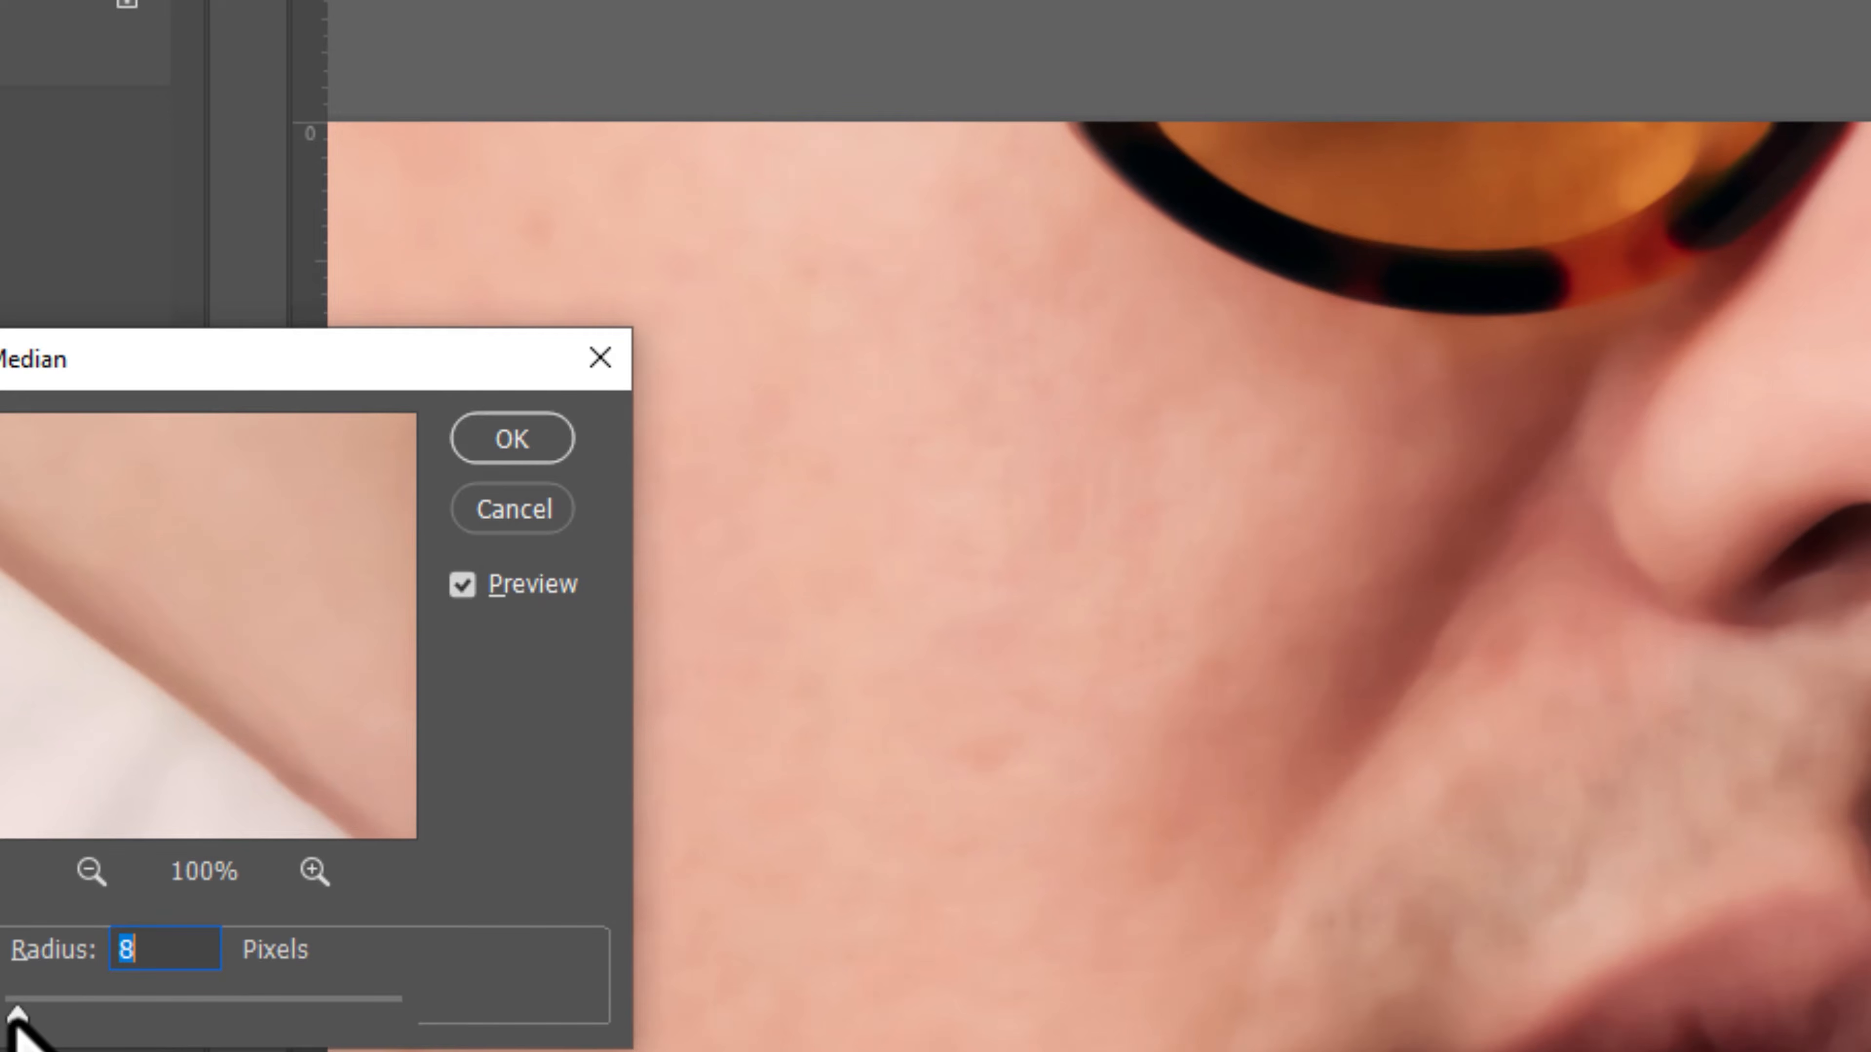
{"action": "left_click_drag", "start_coordinate": [8, 1021], "coordinate": [11, 1021]}
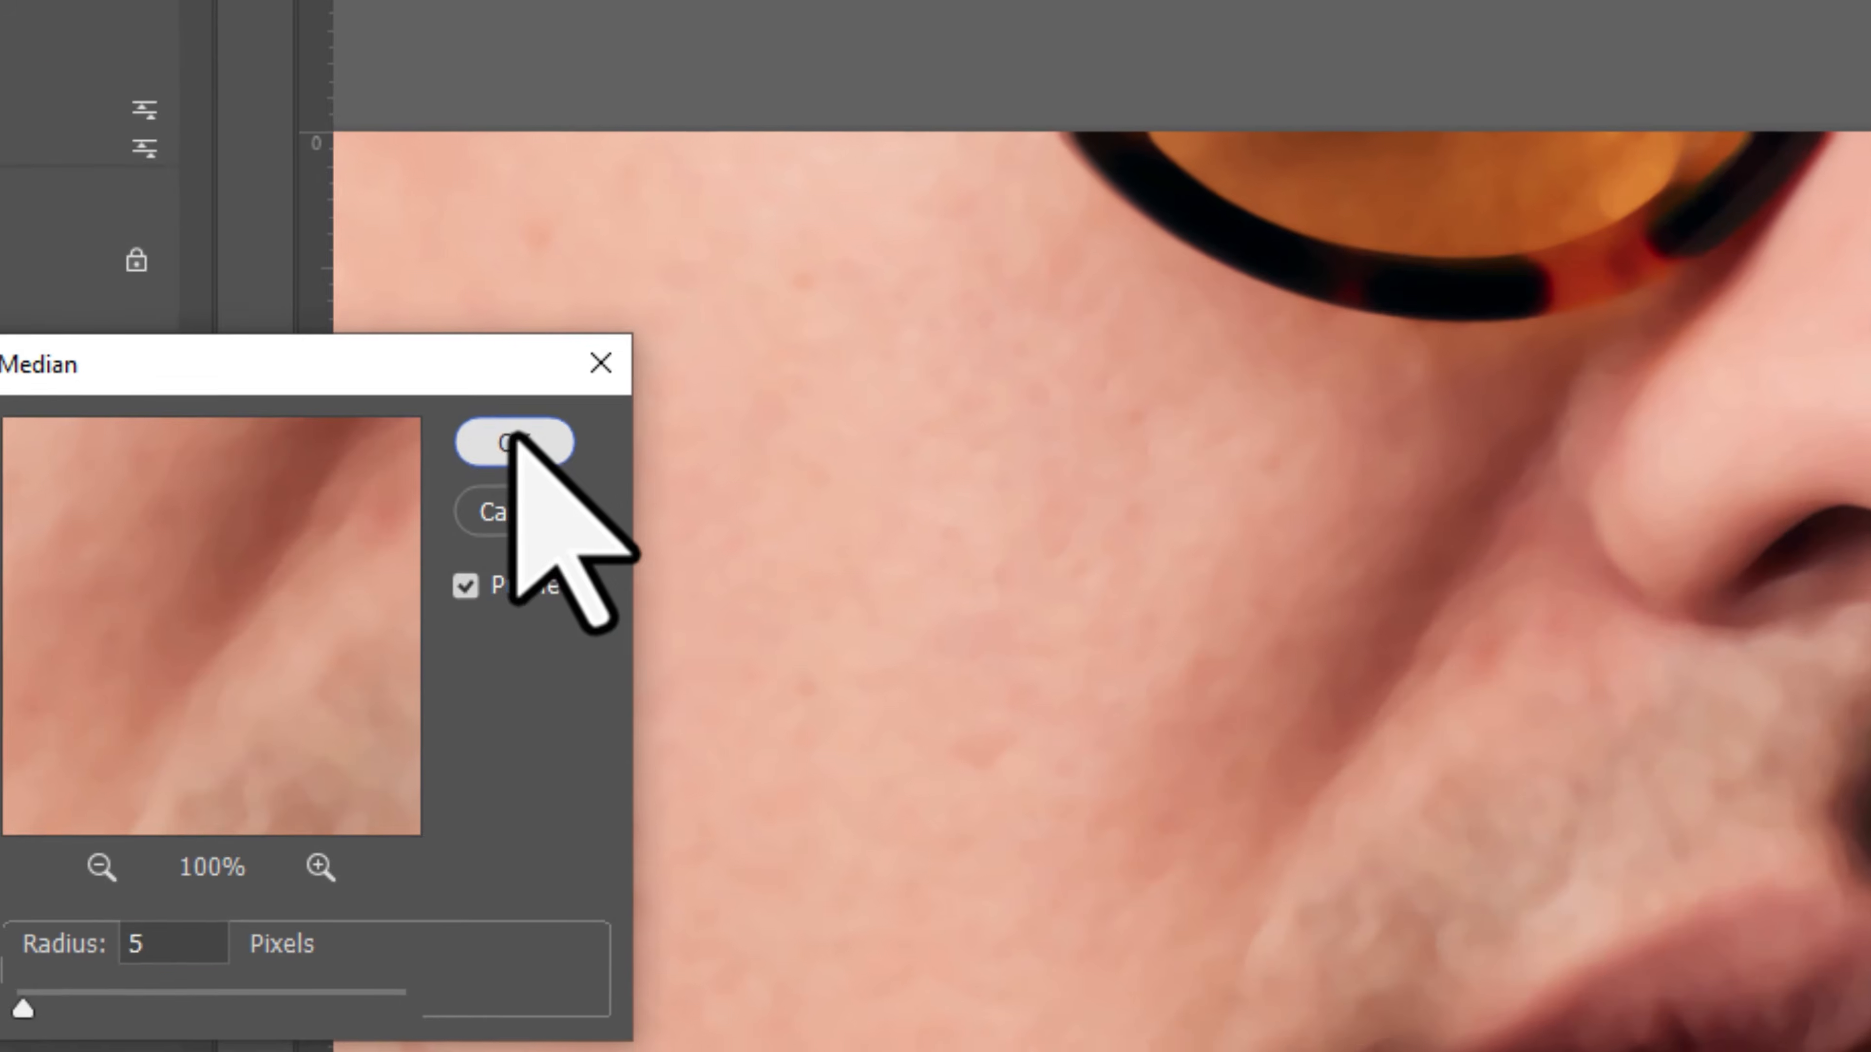
{"action": "left_click", "coordinate": [514, 443]}
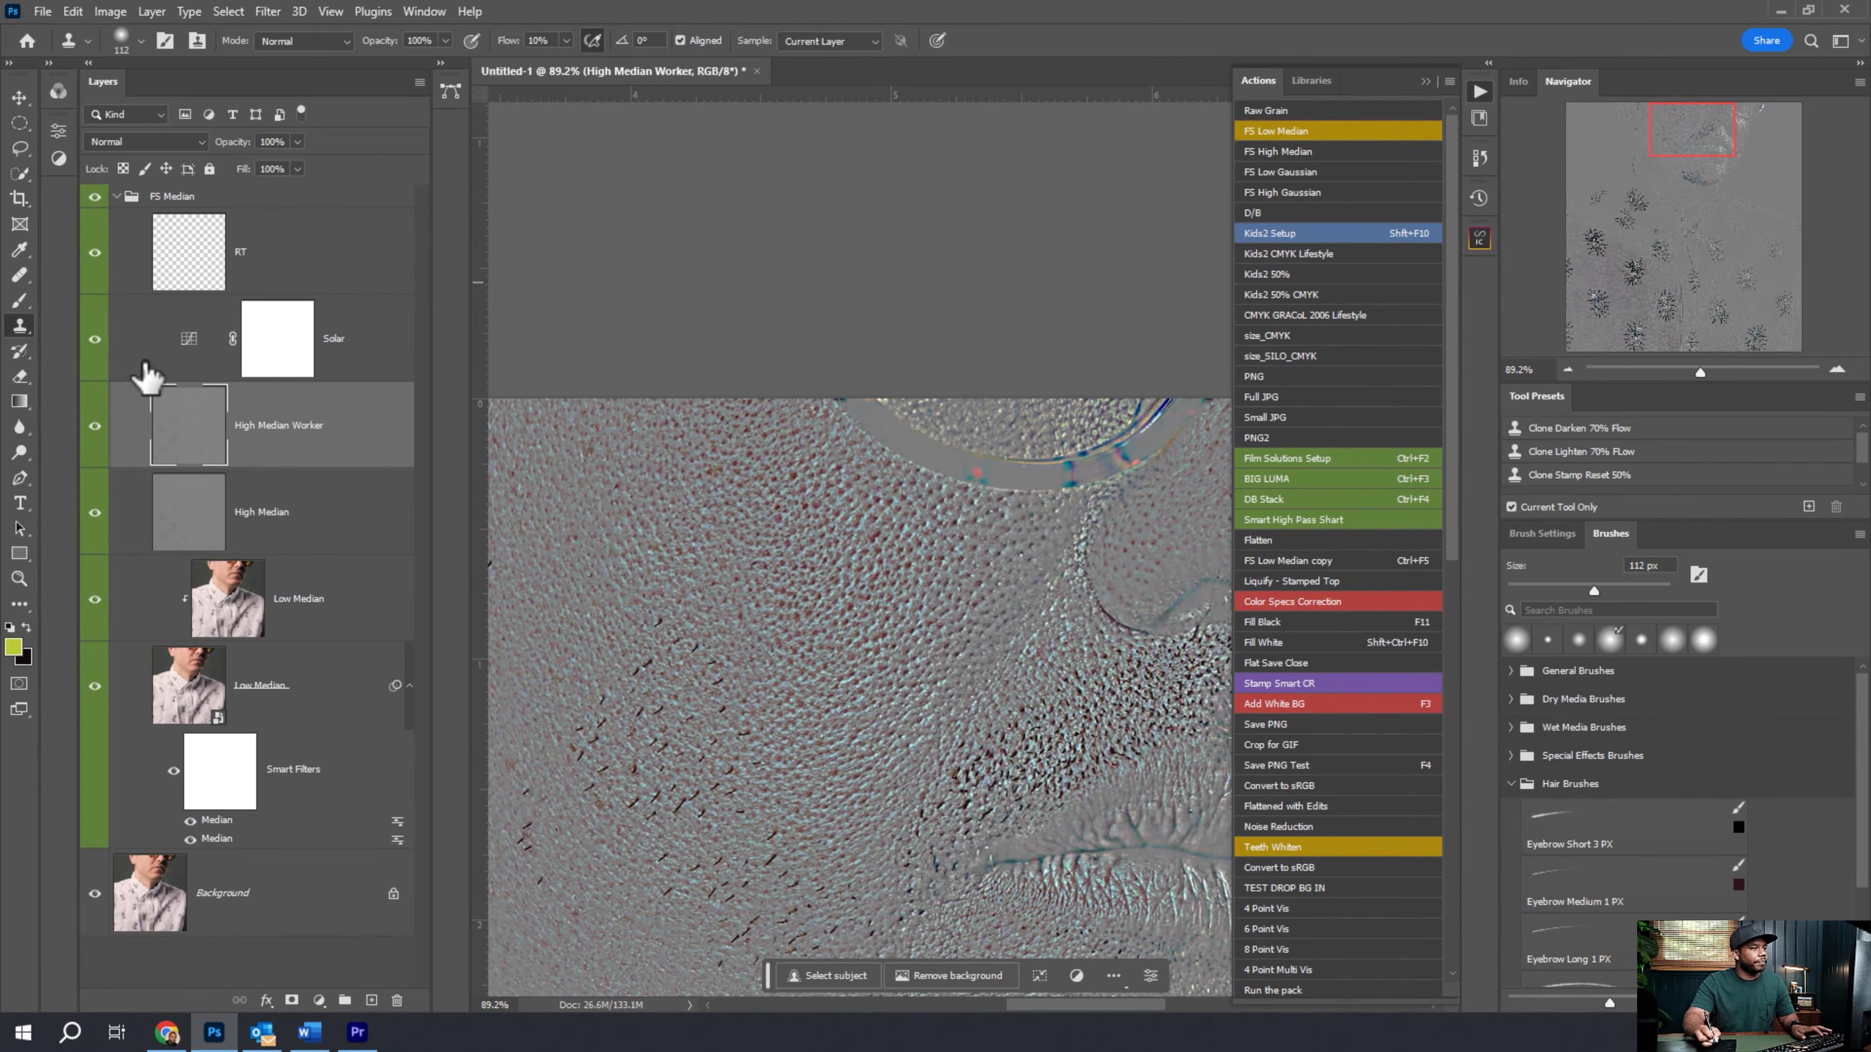
Clip the High Median Worker layer to the High Median layer and hide the Solar curves layer.
{"action": "left_click", "coordinate": [95, 338]}
{"action": "scroll", "coordinate": [729, 457], "scroll_direction": "down", "scroll_amount": 3}
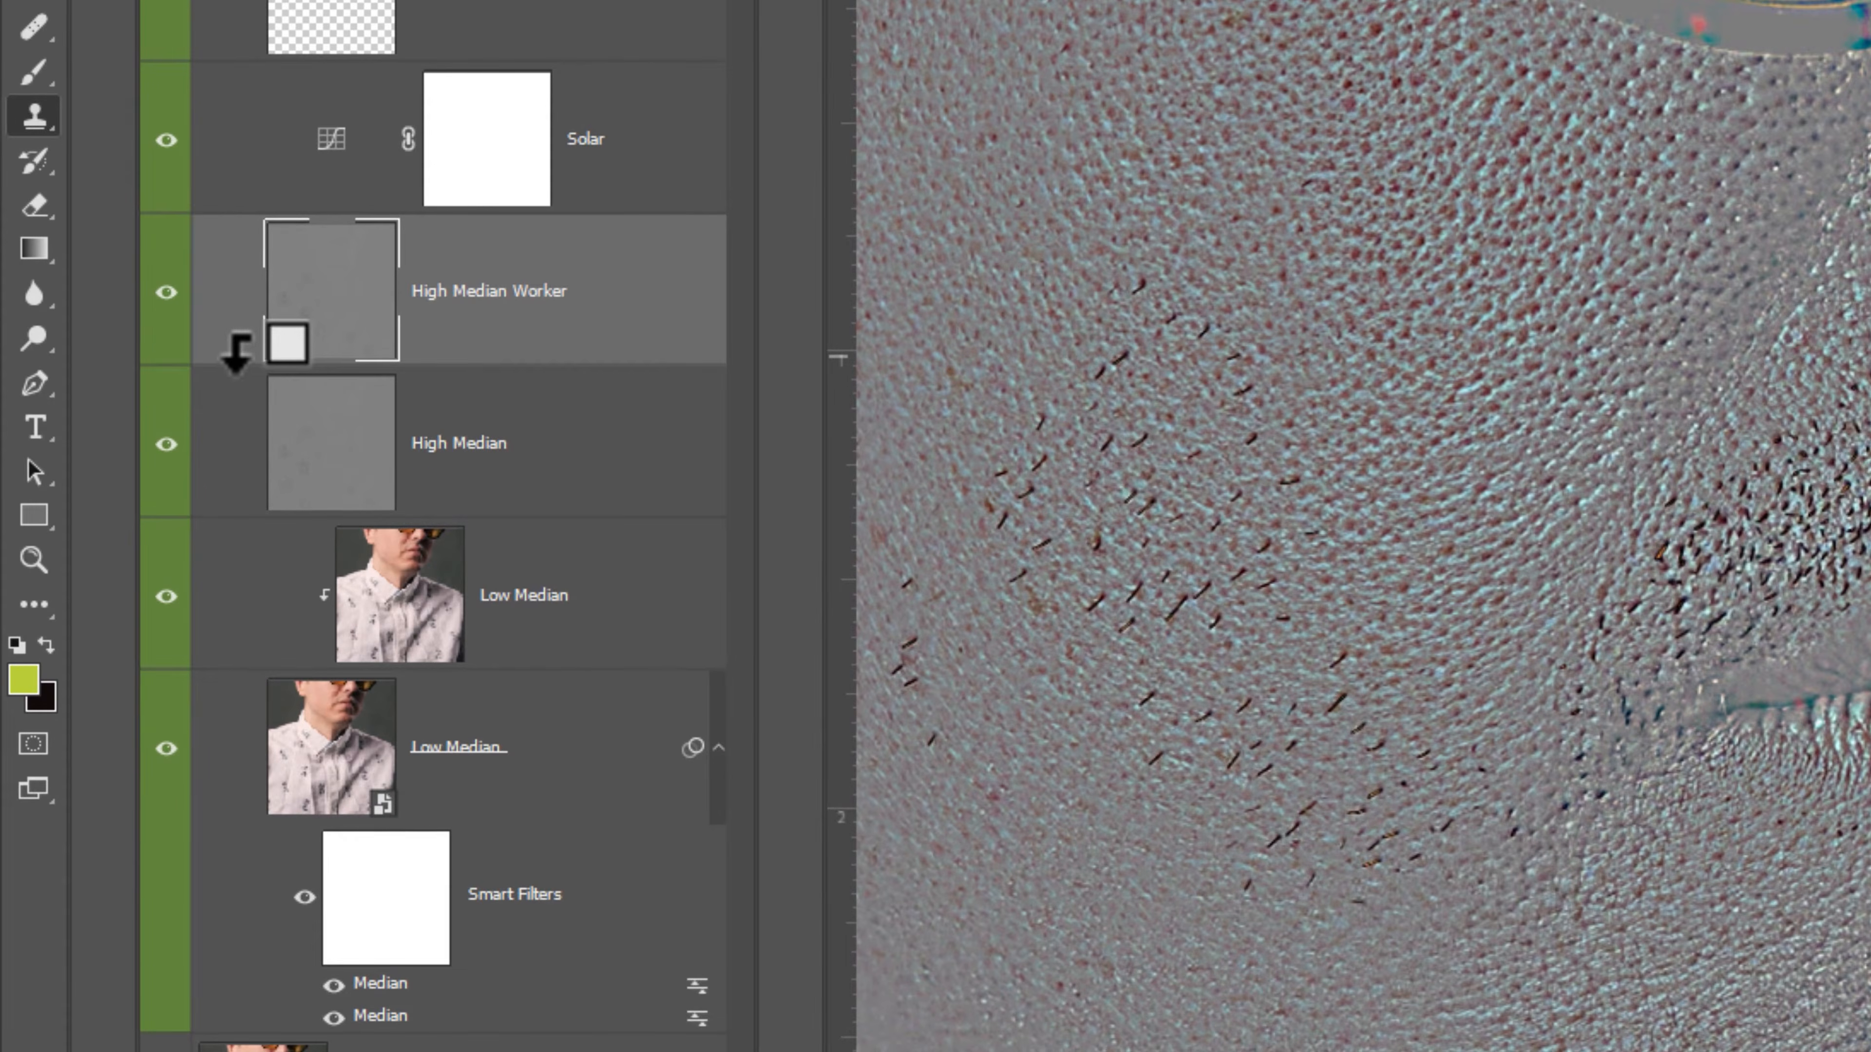
{"action": "left_click", "coordinate": [199, 413], "text": "alt"}
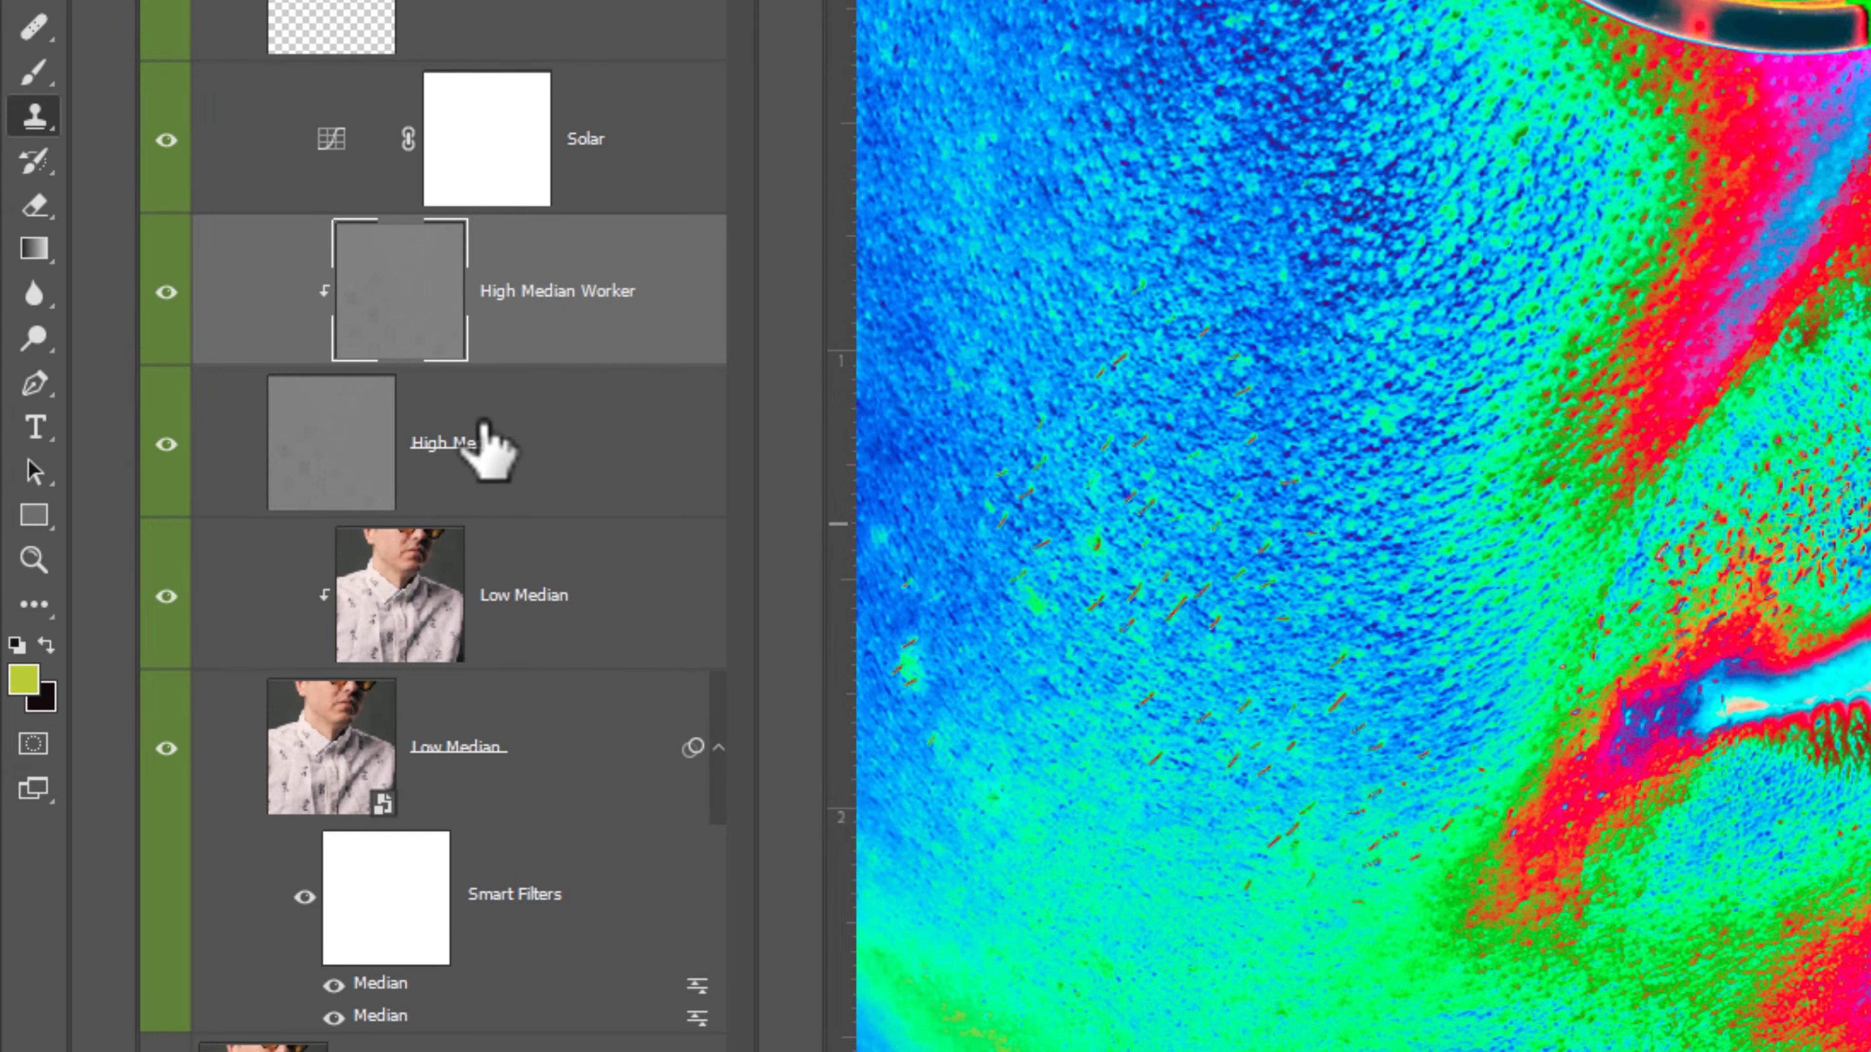
{"action": "left_click", "coordinate": [165, 140]}
View the High Median texture layers alone and the Low Median colour layers alone, and show both pairs together again.
{"action": "left_click", "coordinate": [165, 595]}
{"action": "left_click", "coordinate": [166, 748]}
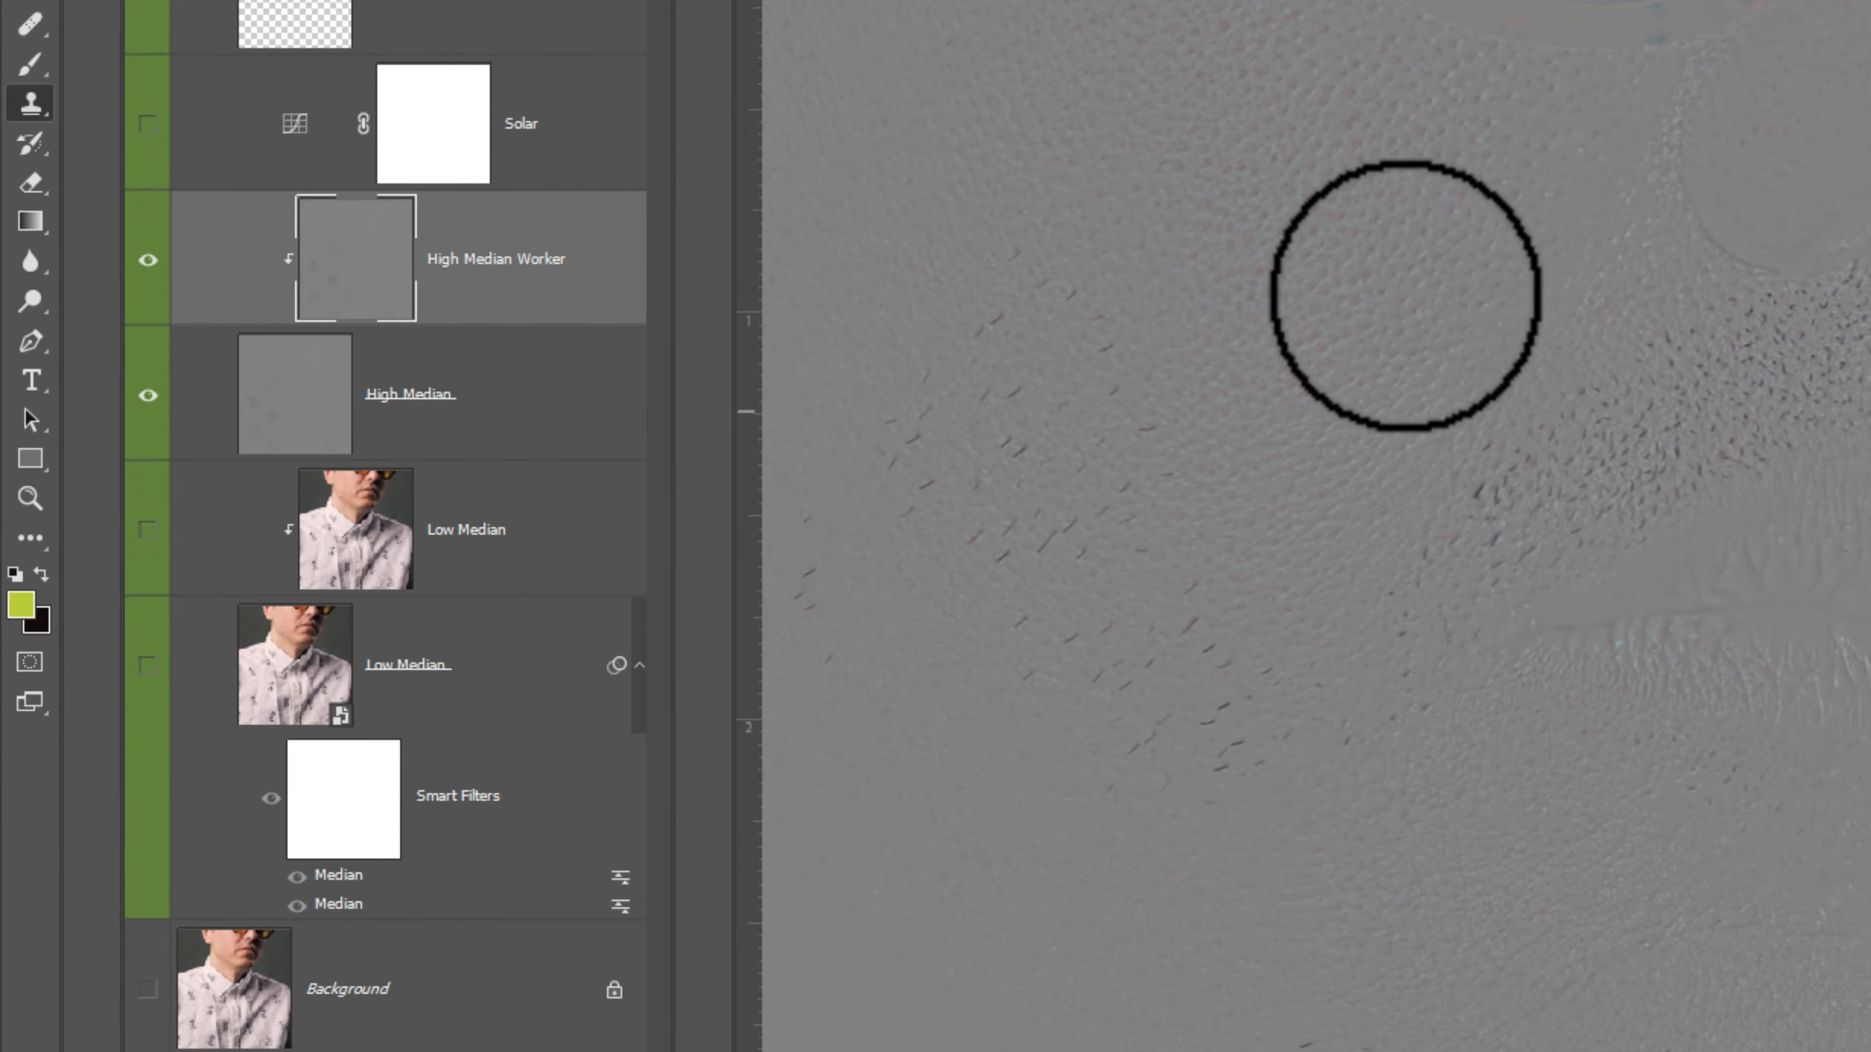
{"action": "left_click", "coordinate": [147, 280]}
{"action": "left_click", "coordinate": [148, 395]}
{"action": "left_click", "coordinate": [148, 530]}
{"action": "left_click", "coordinate": [148, 664]}
{"action": "left_click_drag", "start_coordinate": [1098, 299], "coordinate": [1253, 326]}
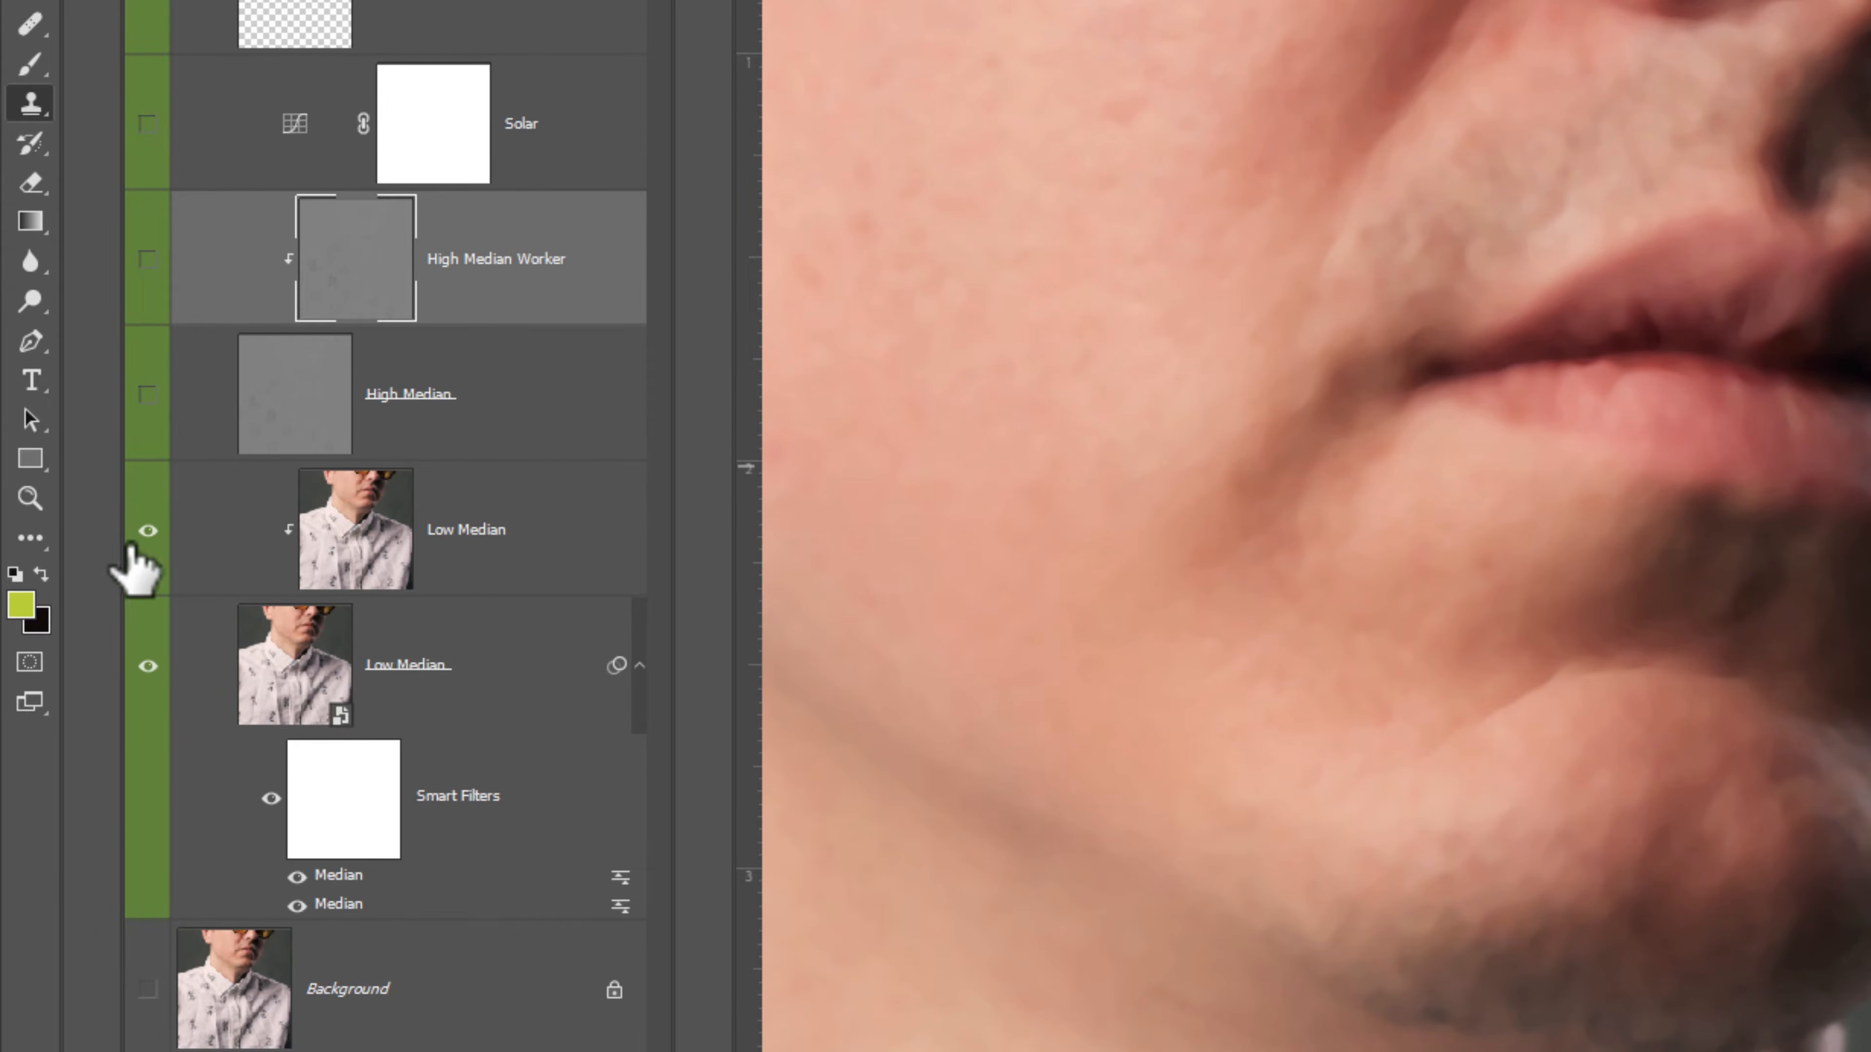
{"action": "left_click", "coordinate": [150, 257]}
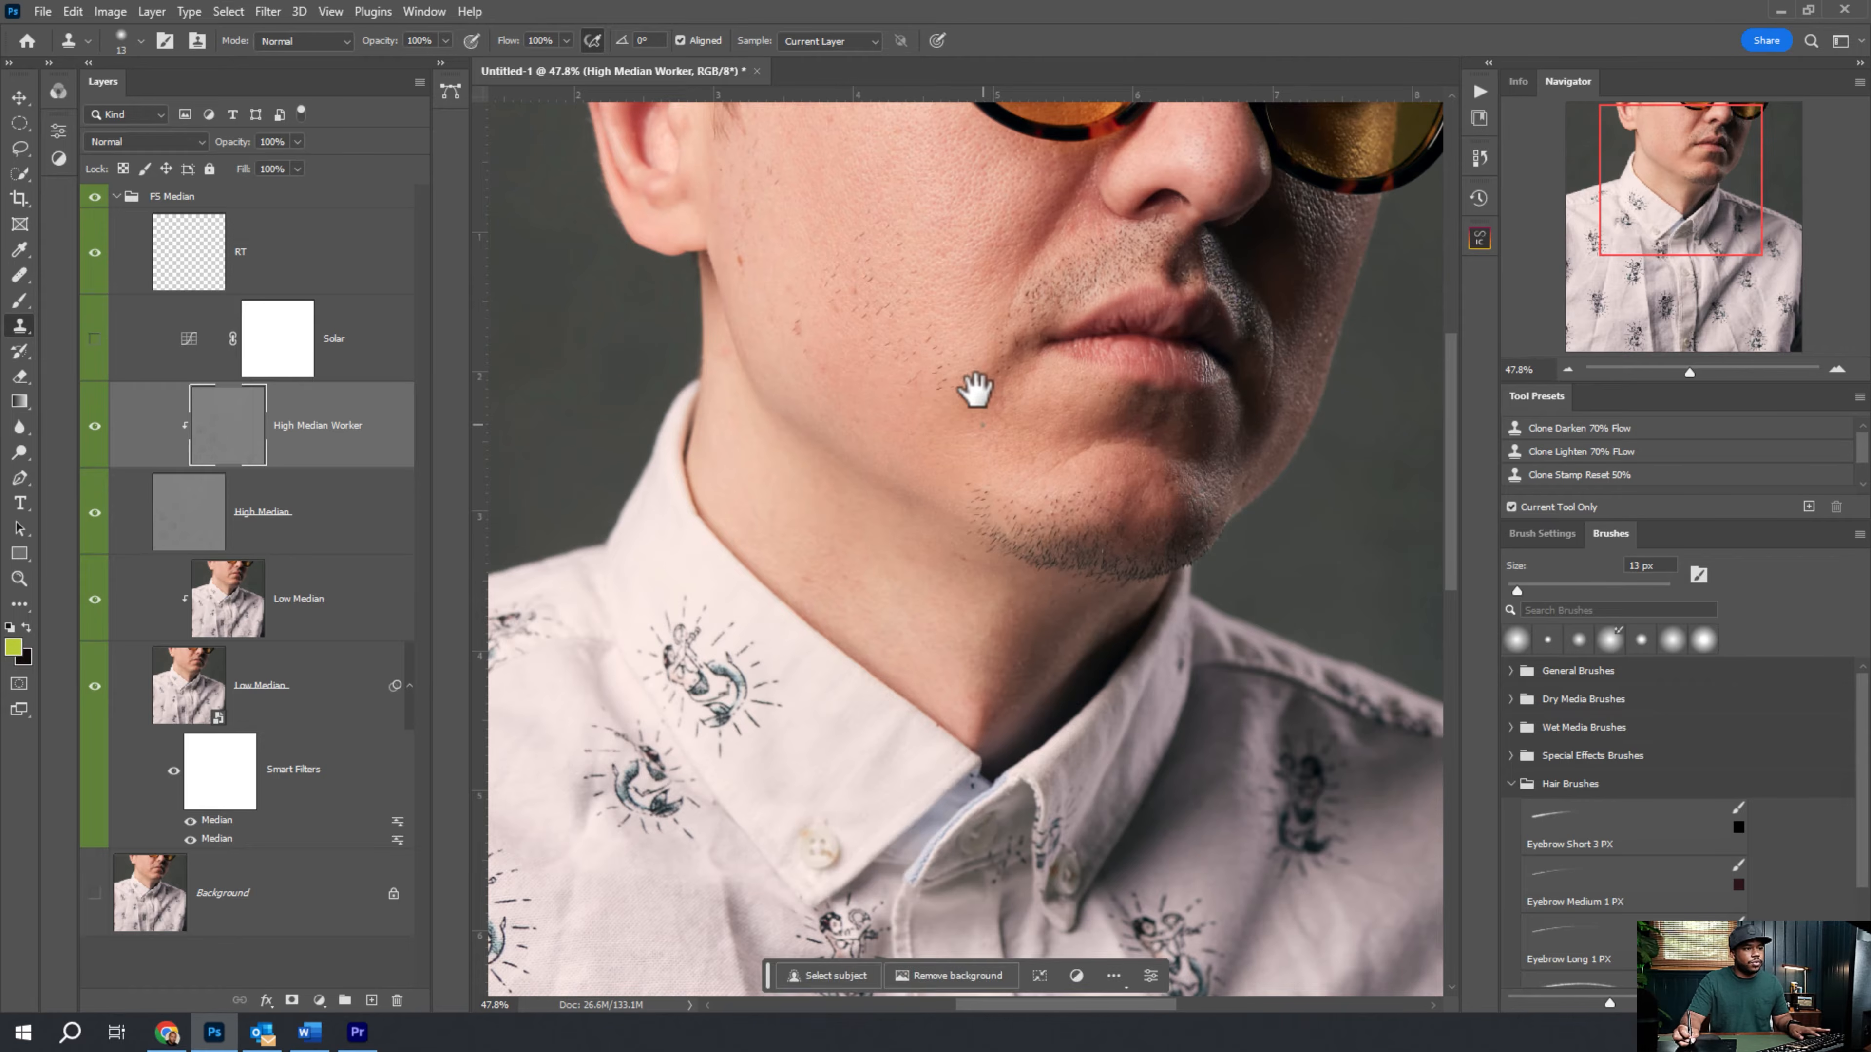
Try healing the cheek skin on the clipped Low Median layer with the Healing Brush, sampling nearby skin.
{"action": "scroll", "coordinate": [983, 412], "scroll_direction": "up", "scroll_amount": 5}
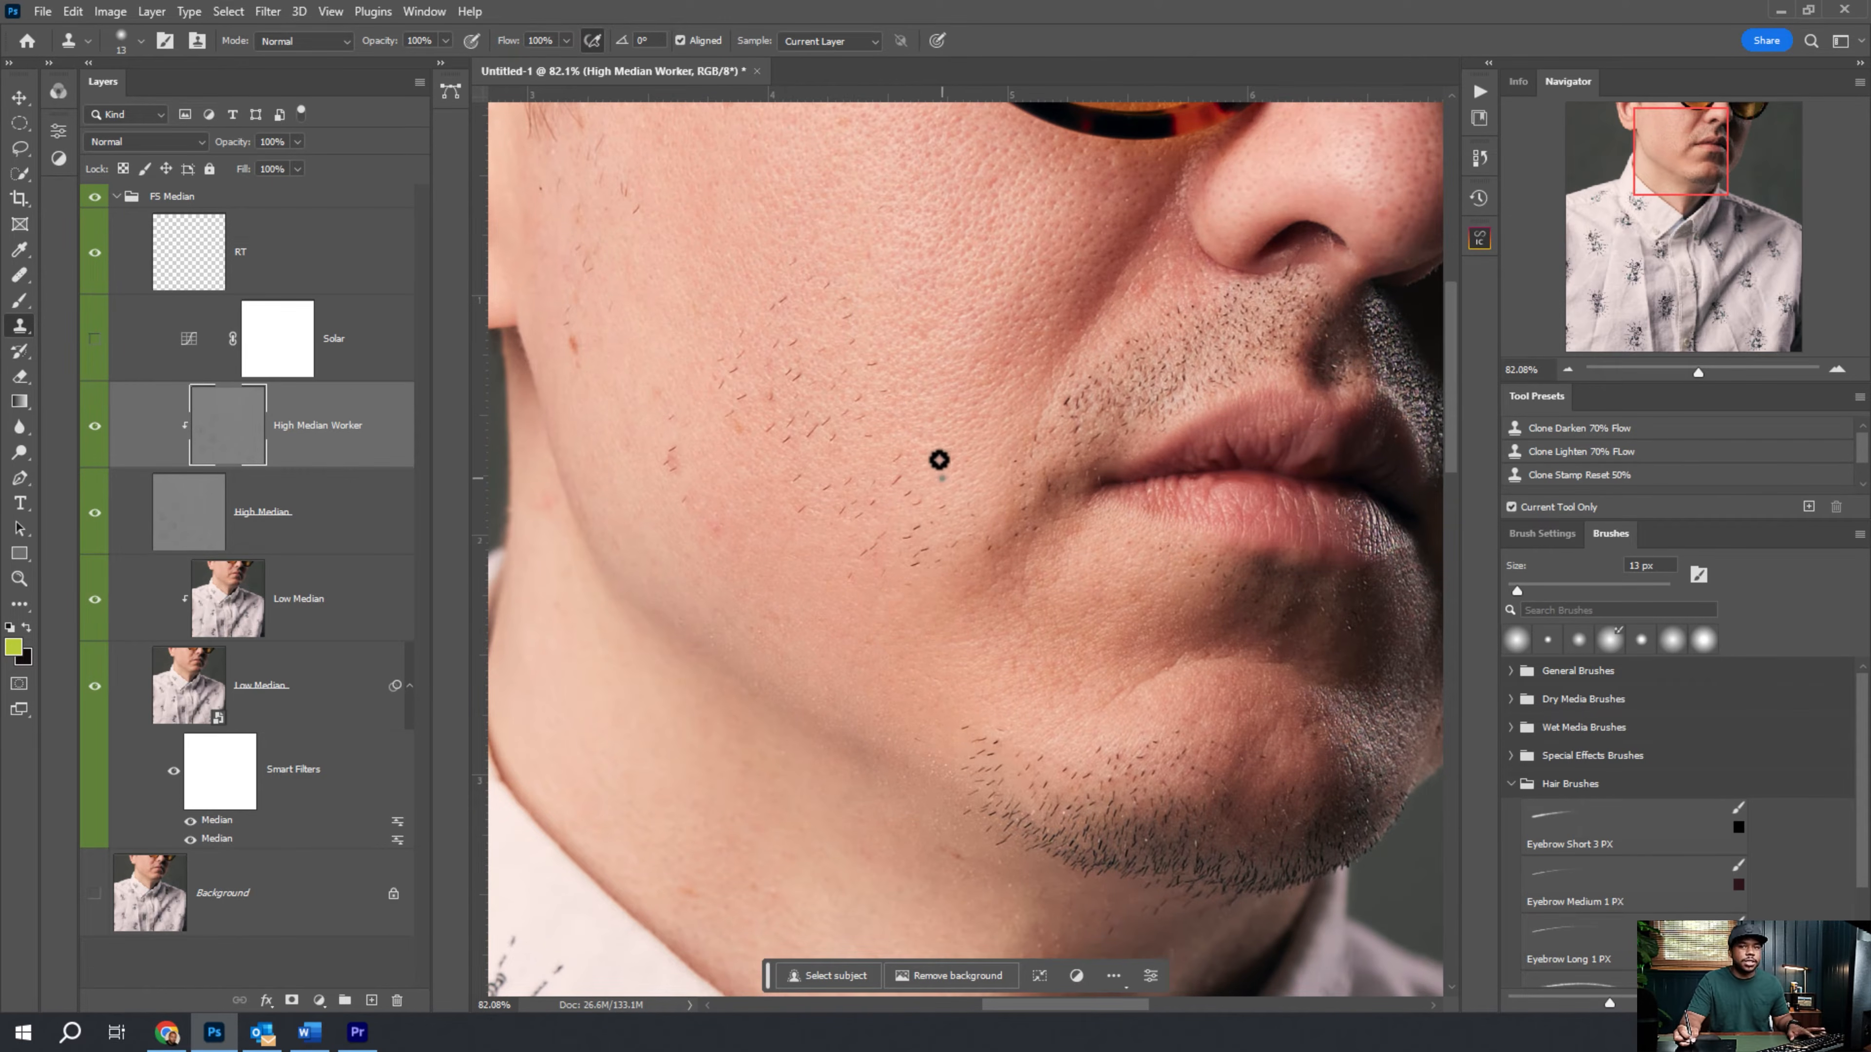
{"action": "left_click_drag", "start_coordinate": [880, 346], "coordinate": [899, 454]}
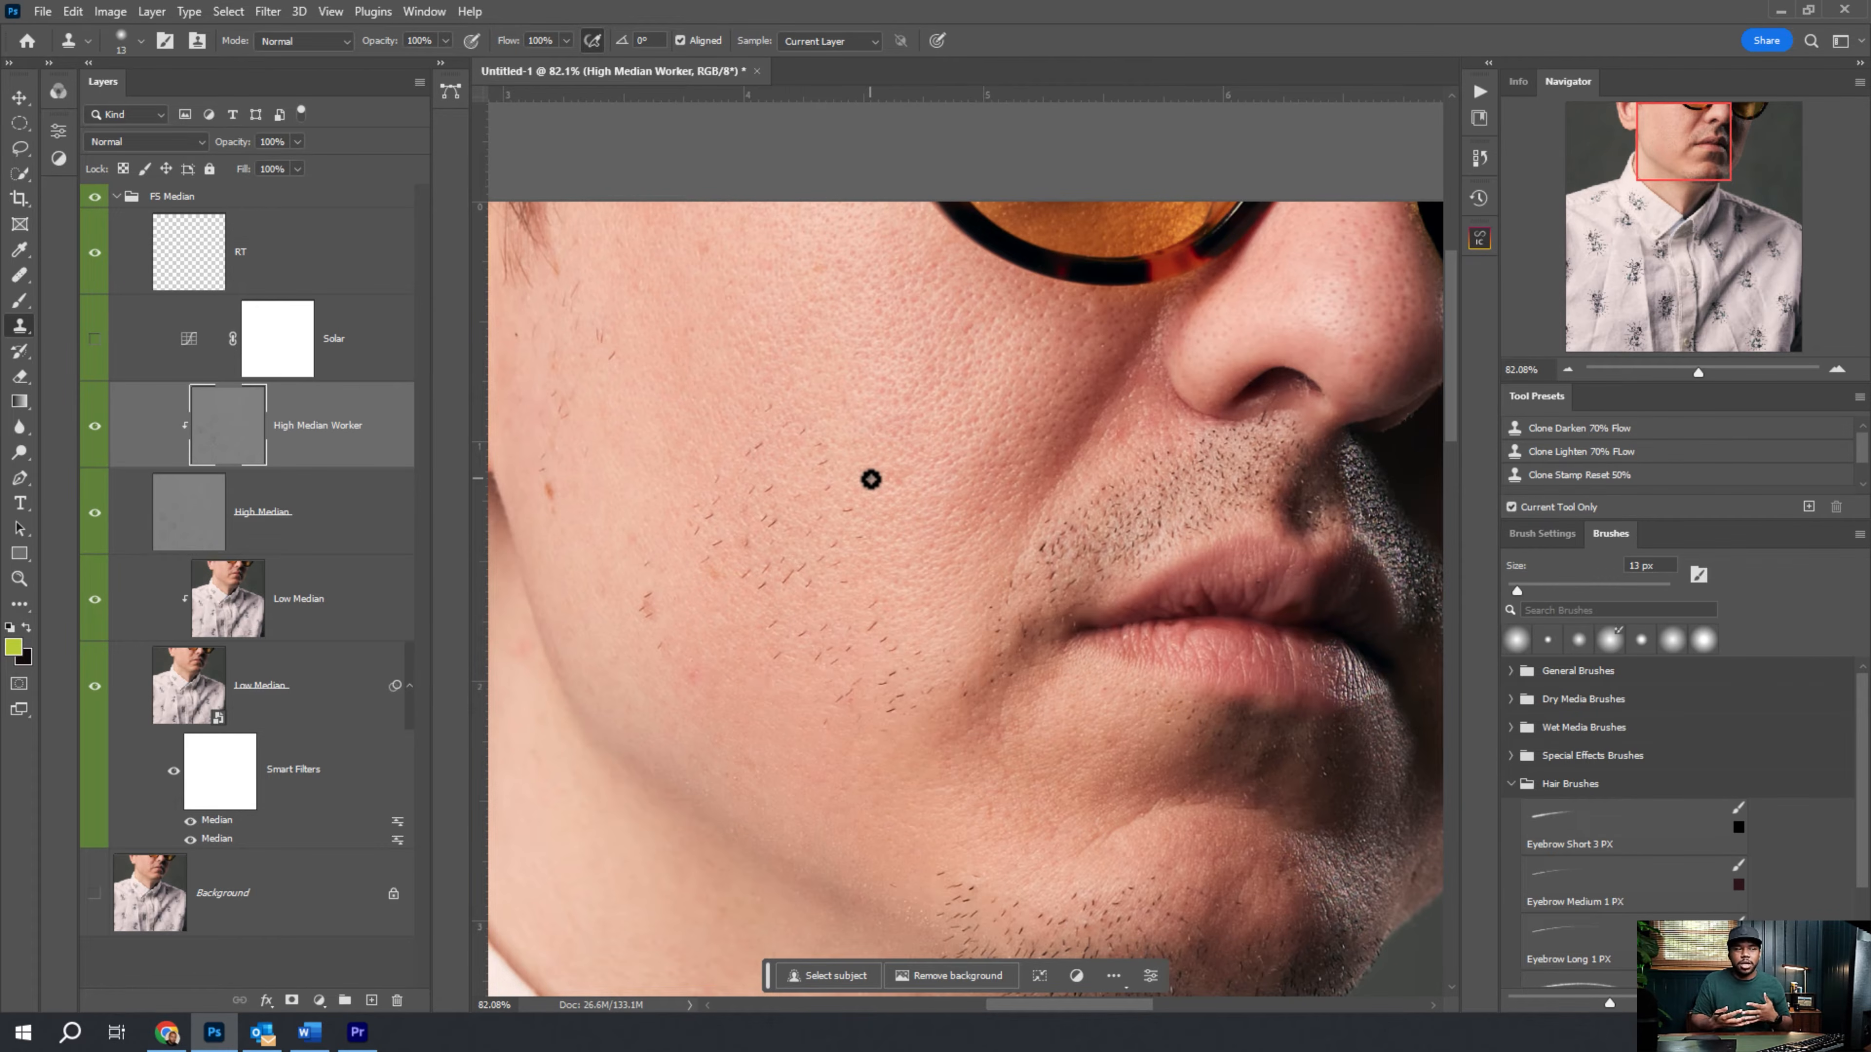
{"action": "left_click", "coordinate": [383, 641]}
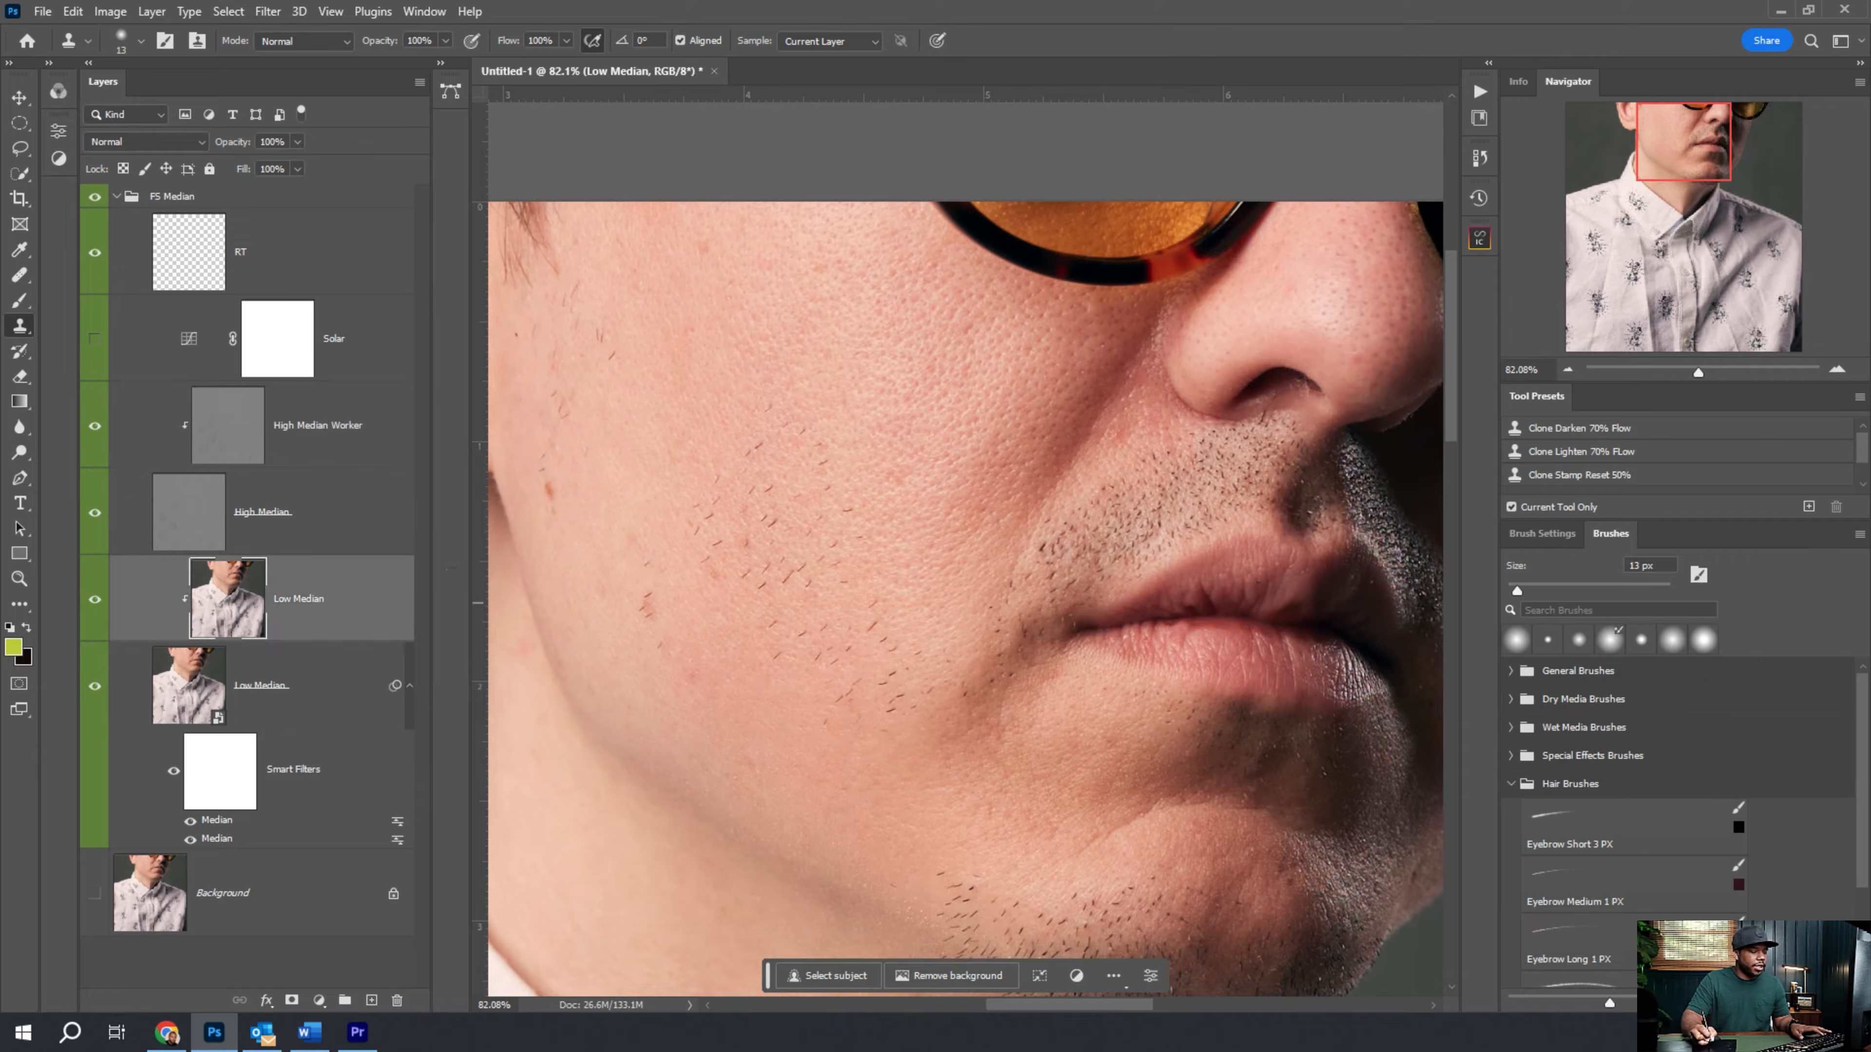
{"action": "key", "text": "j"}
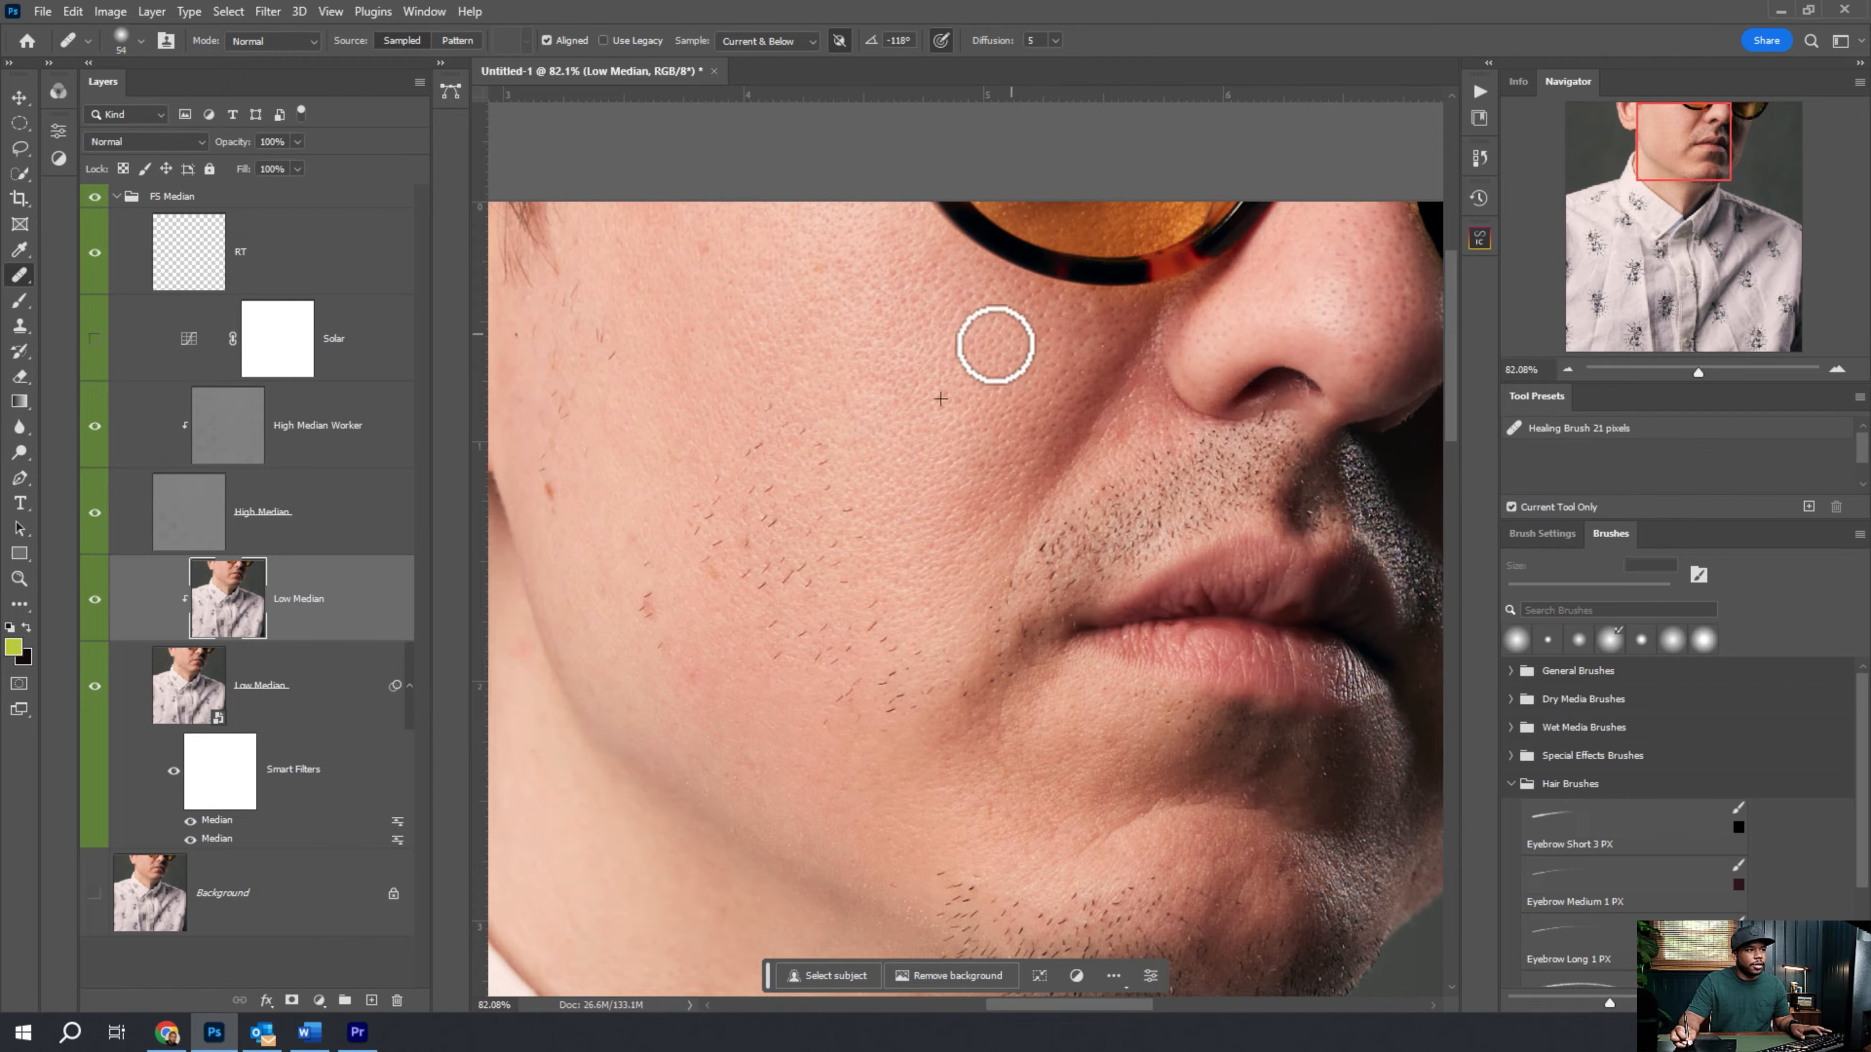
{"action": "left_click", "coordinate": [852, 358]}
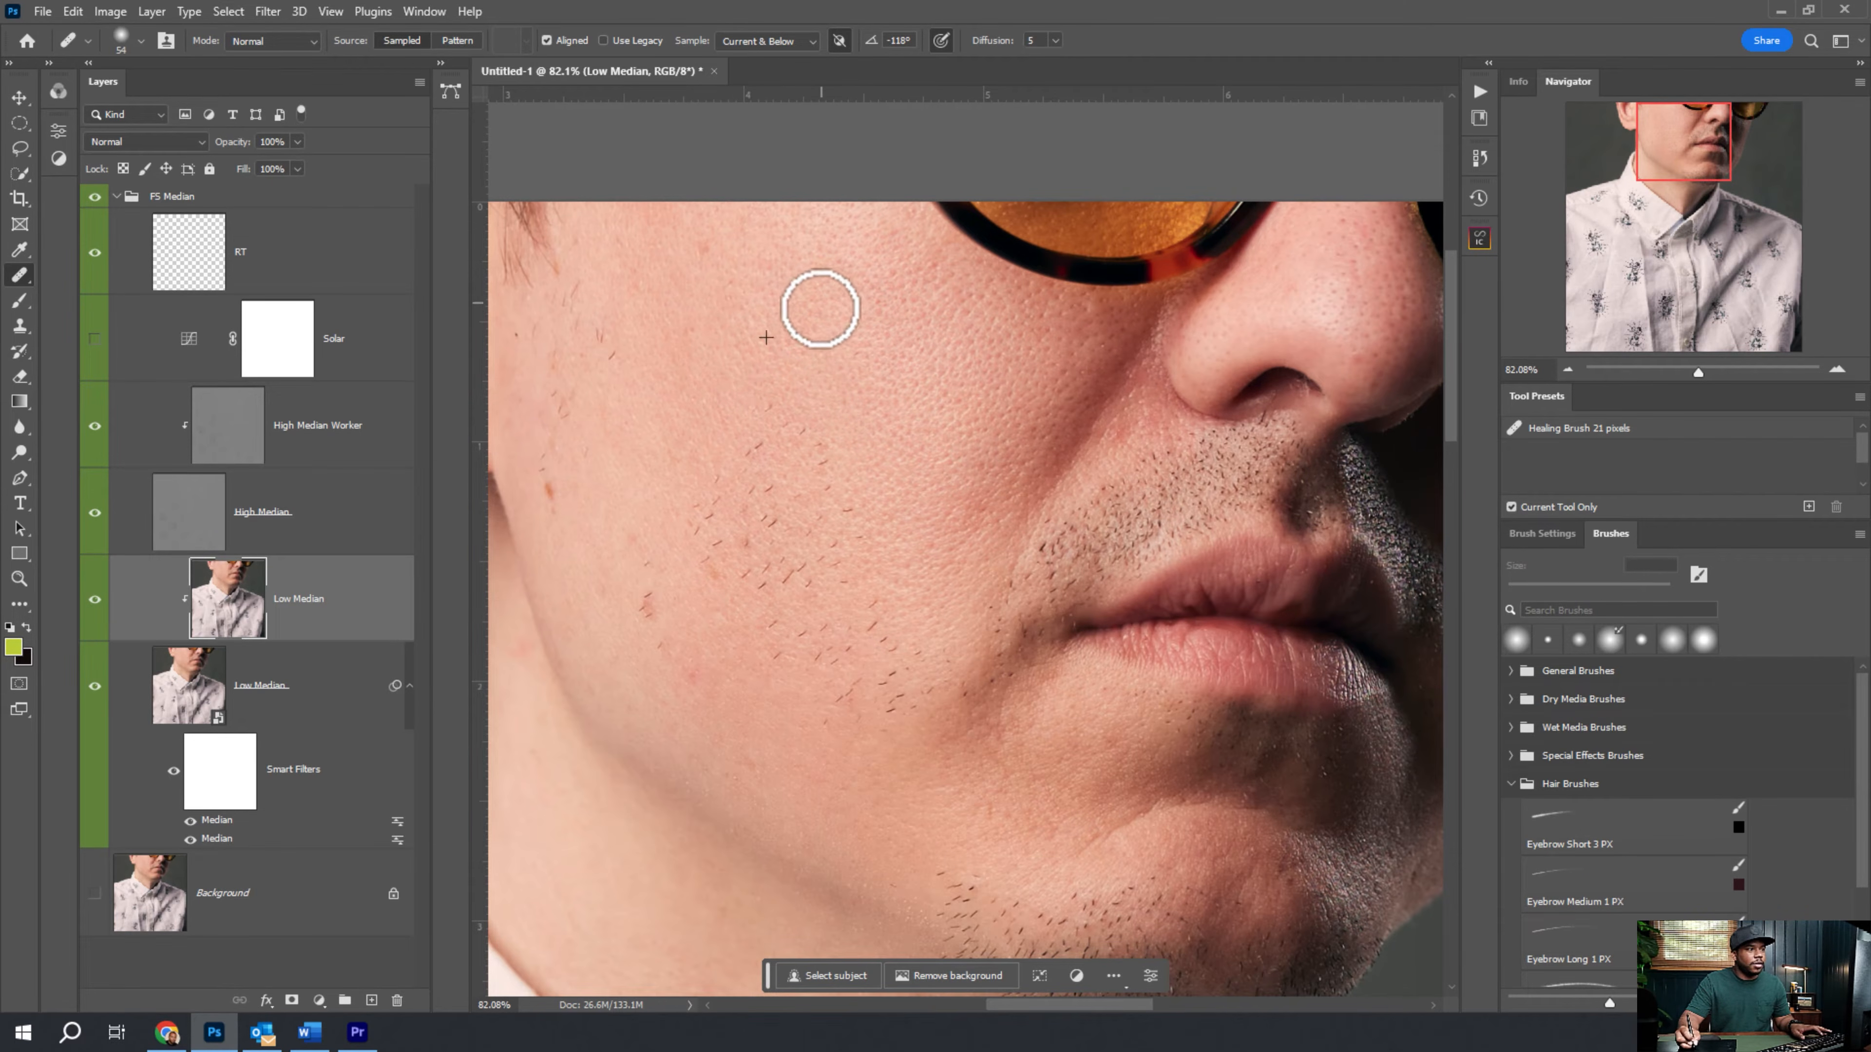
{"action": "left_click", "coordinate": [723, 368], "text": "alt"}
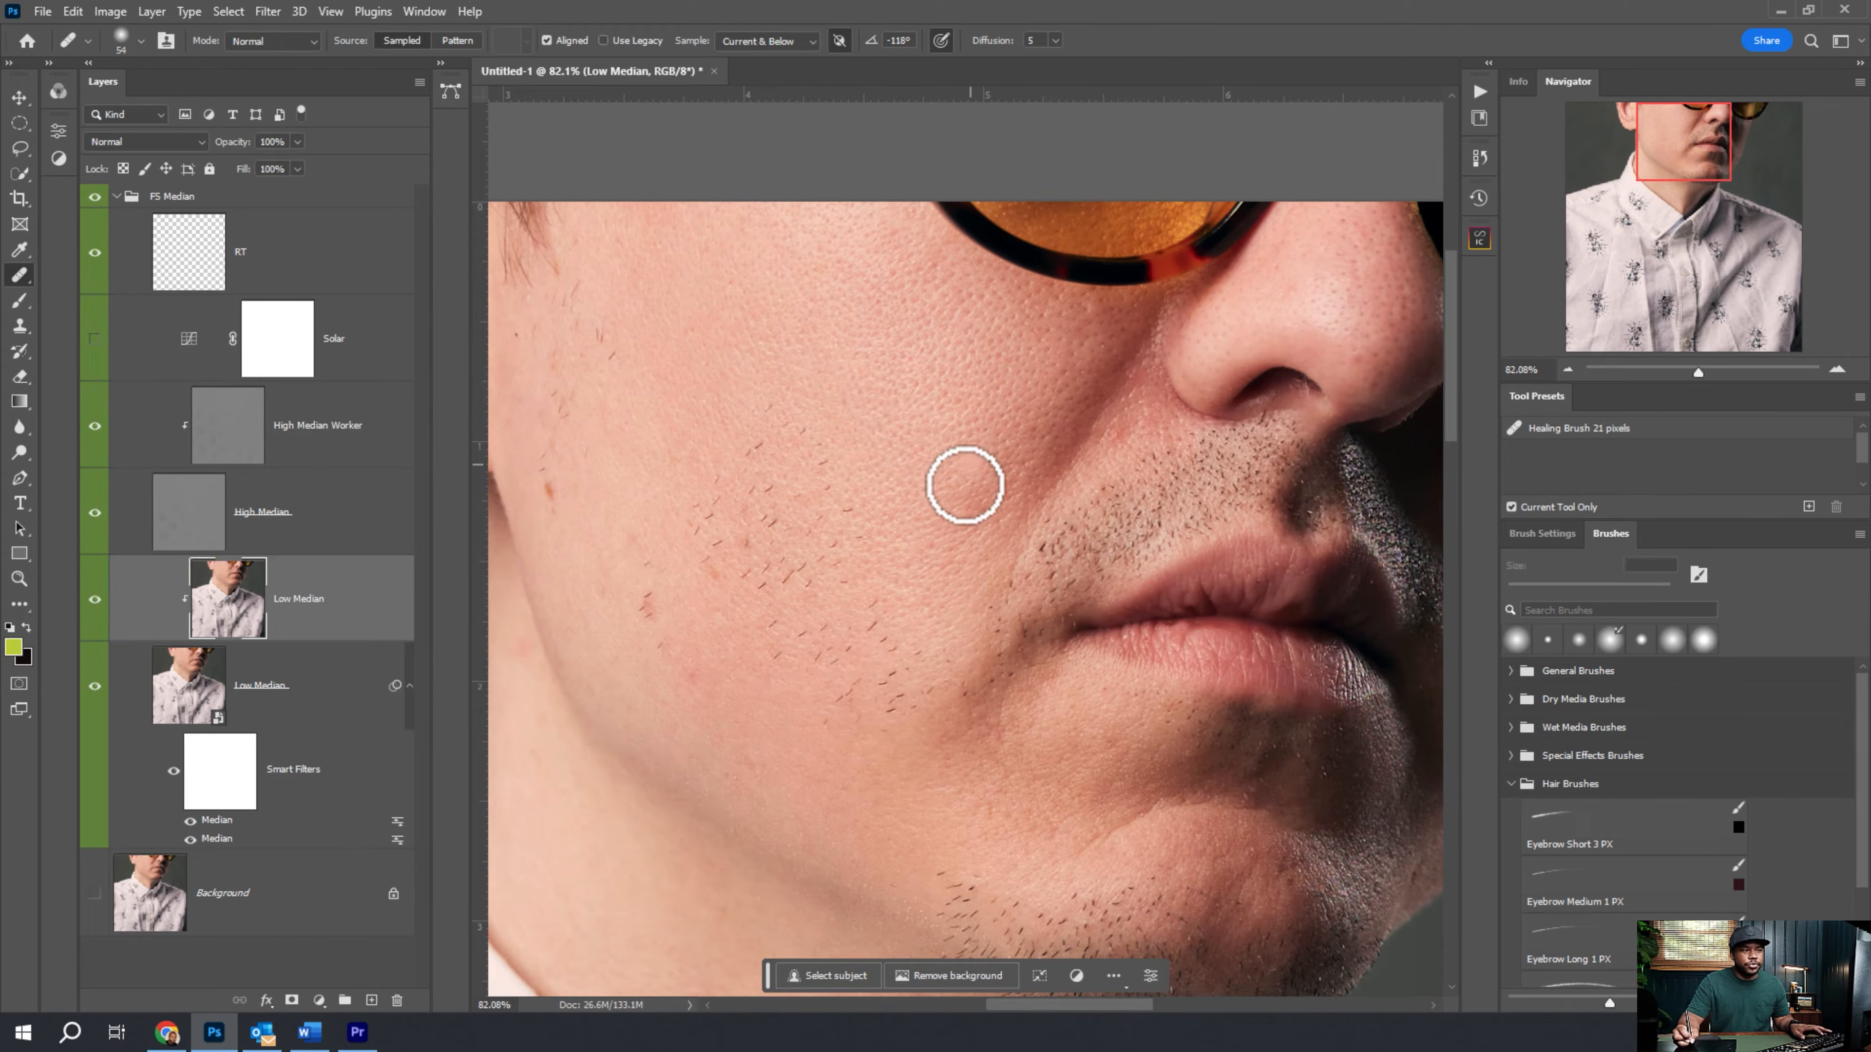
{"action": "left_click", "coordinate": [1036, 375], "text": "alt"}
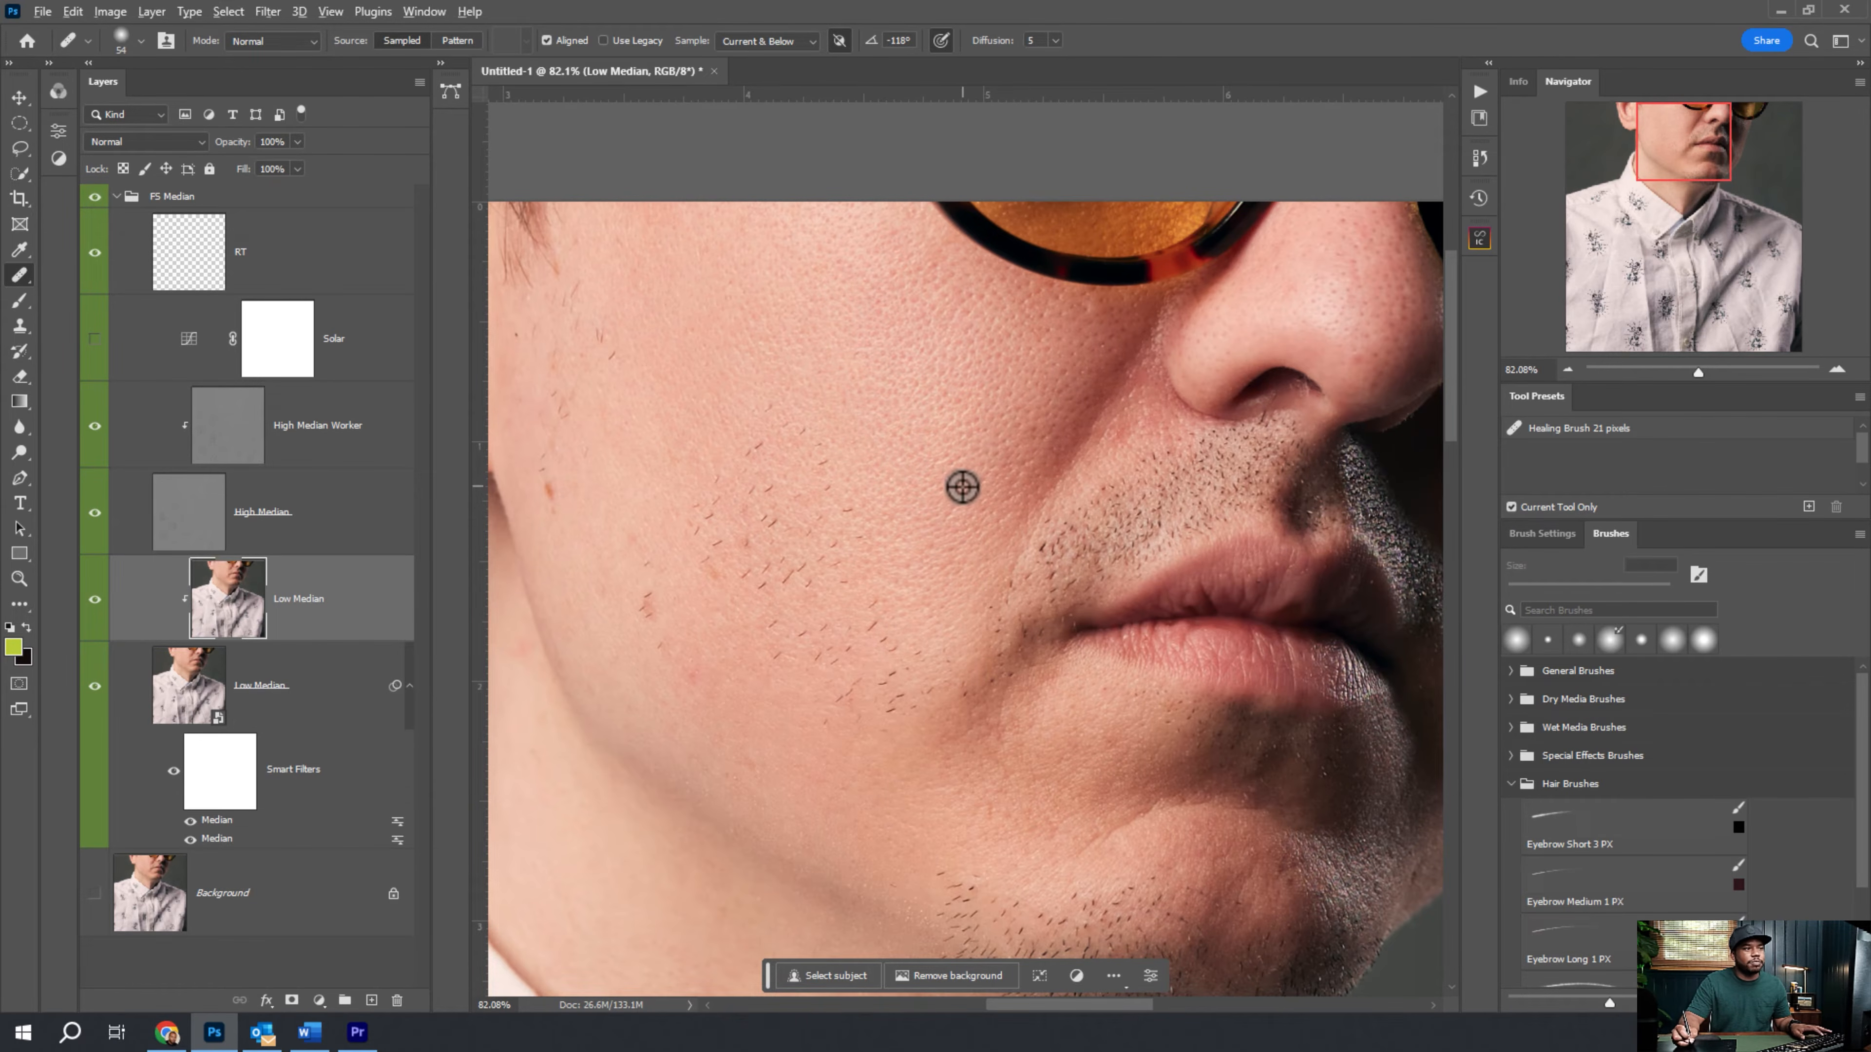
{"action": "left_click_drag", "start_coordinate": [1078, 305], "coordinate": [1044, 378]}
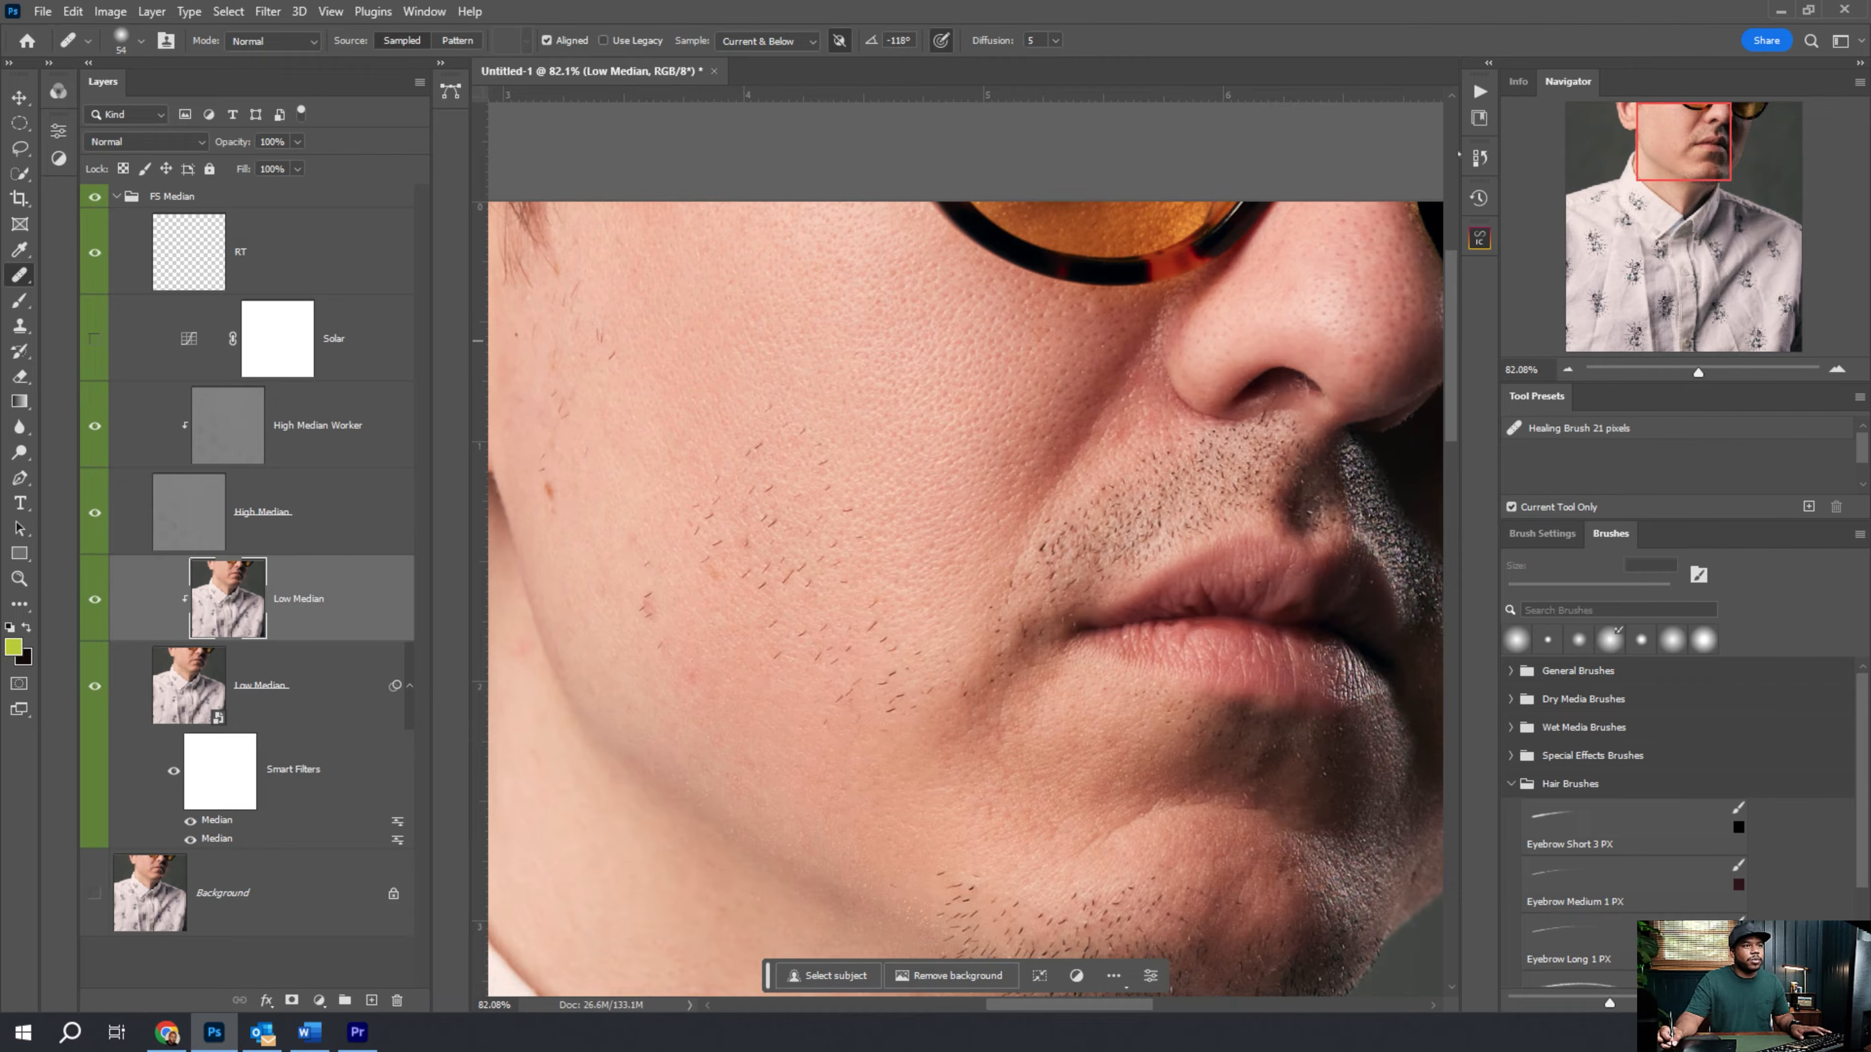
Undo all Healing Brush strokes by returning to the last Layer Visibility state in the history.
{"action": "left_click", "coordinate": [1479, 197]}
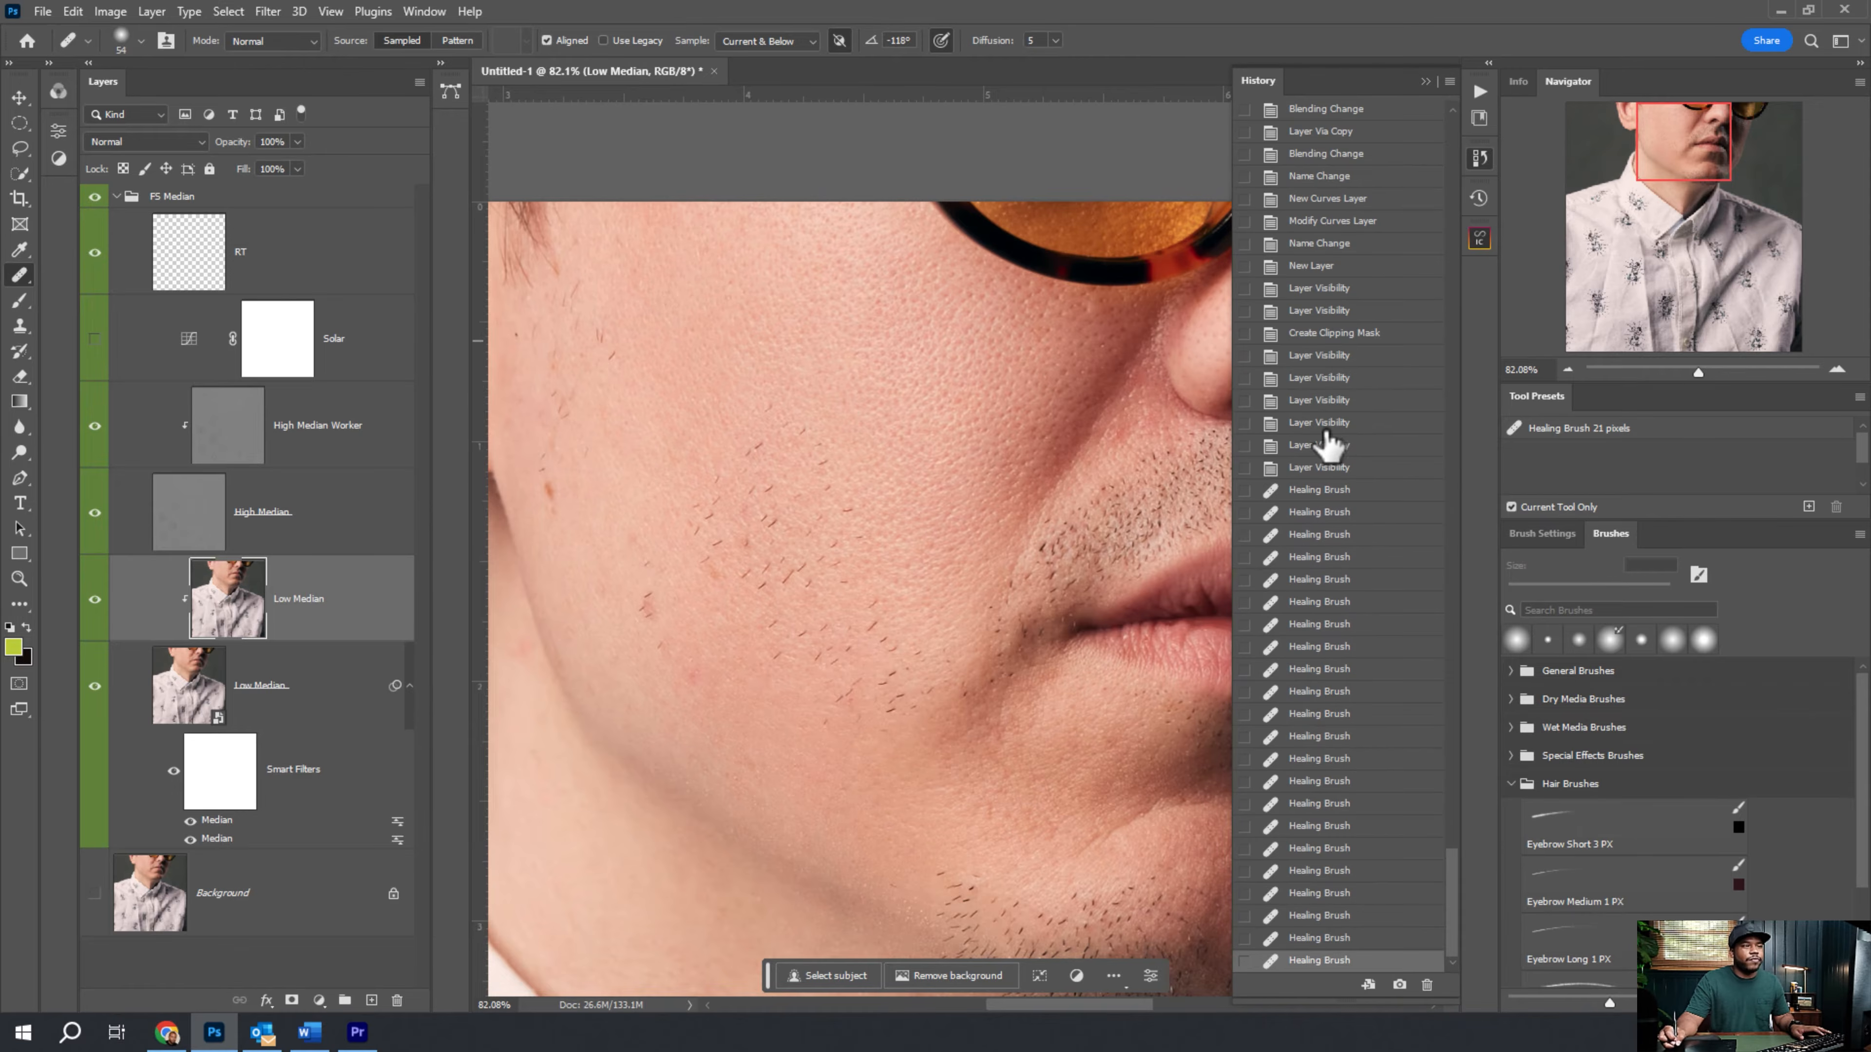
{"action": "left_click", "coordinate": [1363, 469]}
{"action": "left_click", "coordinate": [1427, 82]}
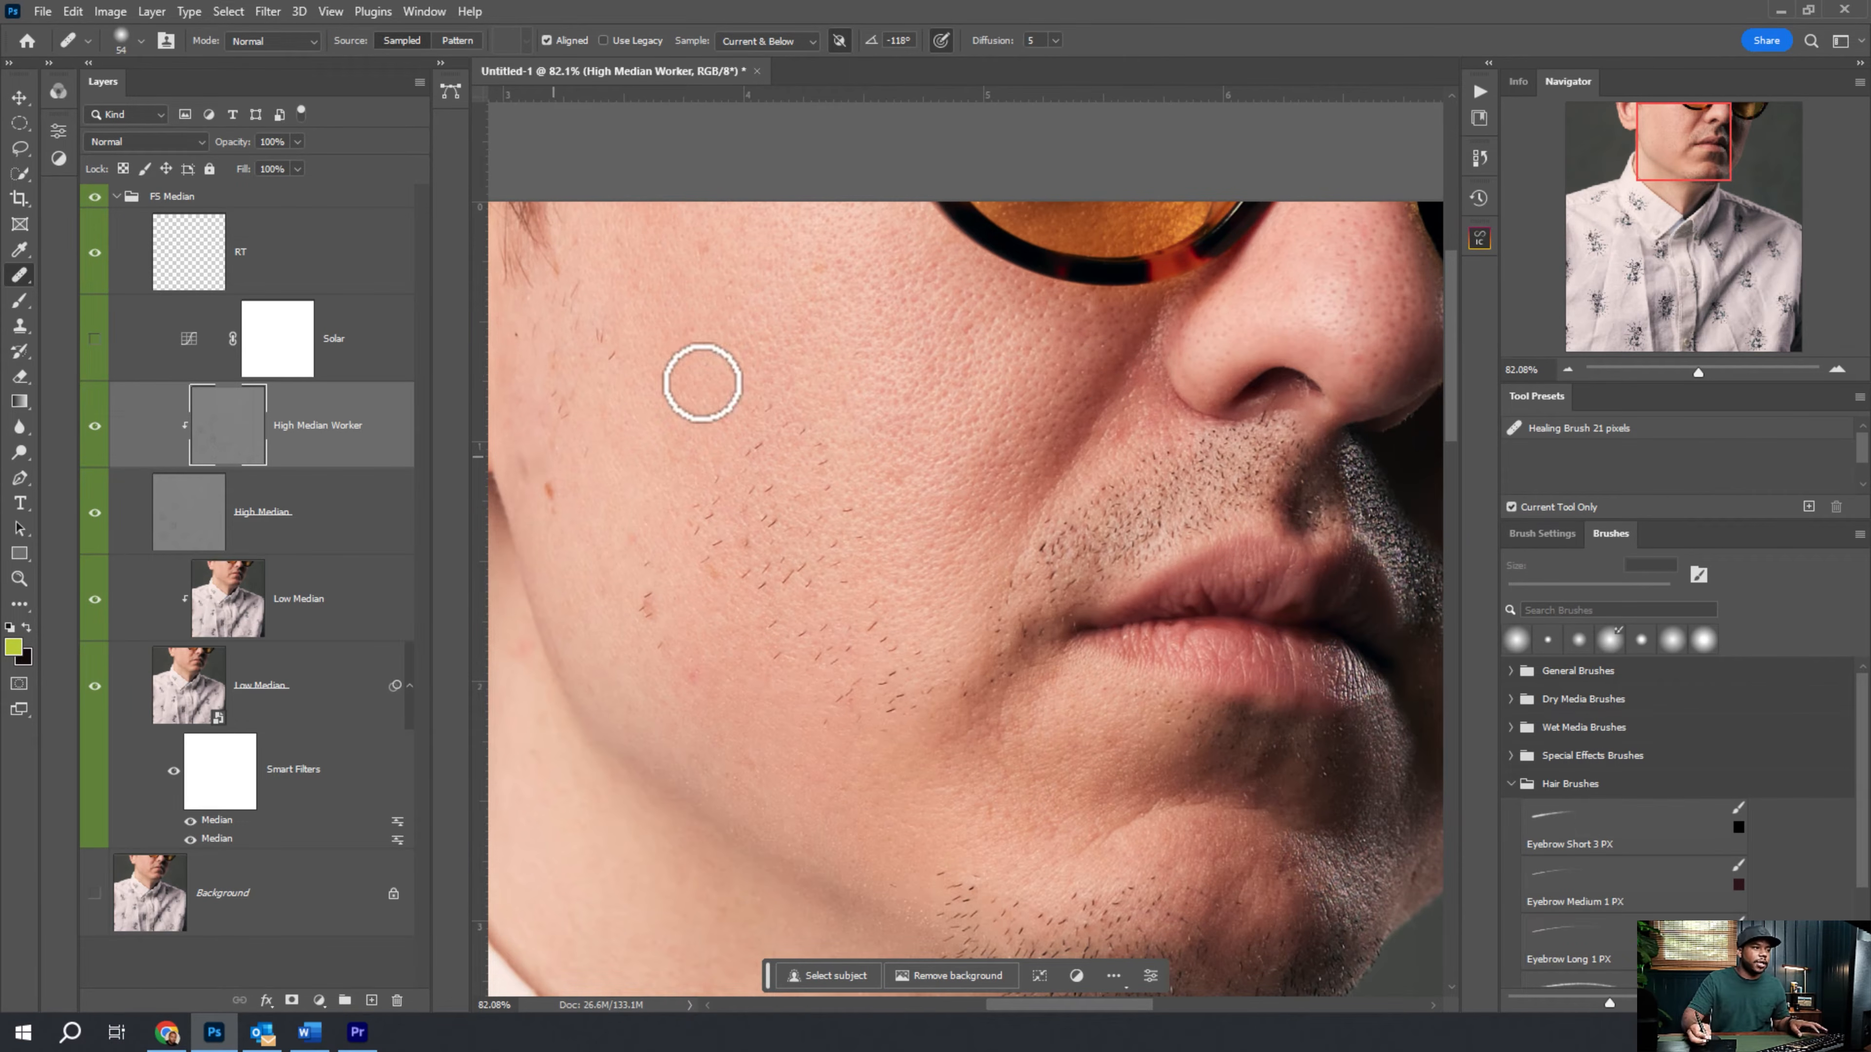
Try blending the skin tones on the clipped Low Median layer with a Mixer Brush of about 198 px.
{"action": "key", "text": "b"}
{"action": "key", "text": "shift+b"}
{"action": "key", "text": "shift+b"}
{"action": "key", "text": "bracketright"}
{"action": "key", "text": "bracketright"}
{"action": "key", "text": "bracketright"}
{"action": "key", "text": "bracketright"}
{"action": "key", "text": "bracketright"}
{"action": "key", "text": "bracketright"}
{"action": "key", "text": "bracketright"}
{"action": "key", "text": "bracketright"}
{"action": "key", "text": "bracketright"}
{"action": "key", "text": "bracketright"}
{"action": "key", "text": "alt+bracketleft"}
{"action": "key", "text": "alt+bracketleft"}
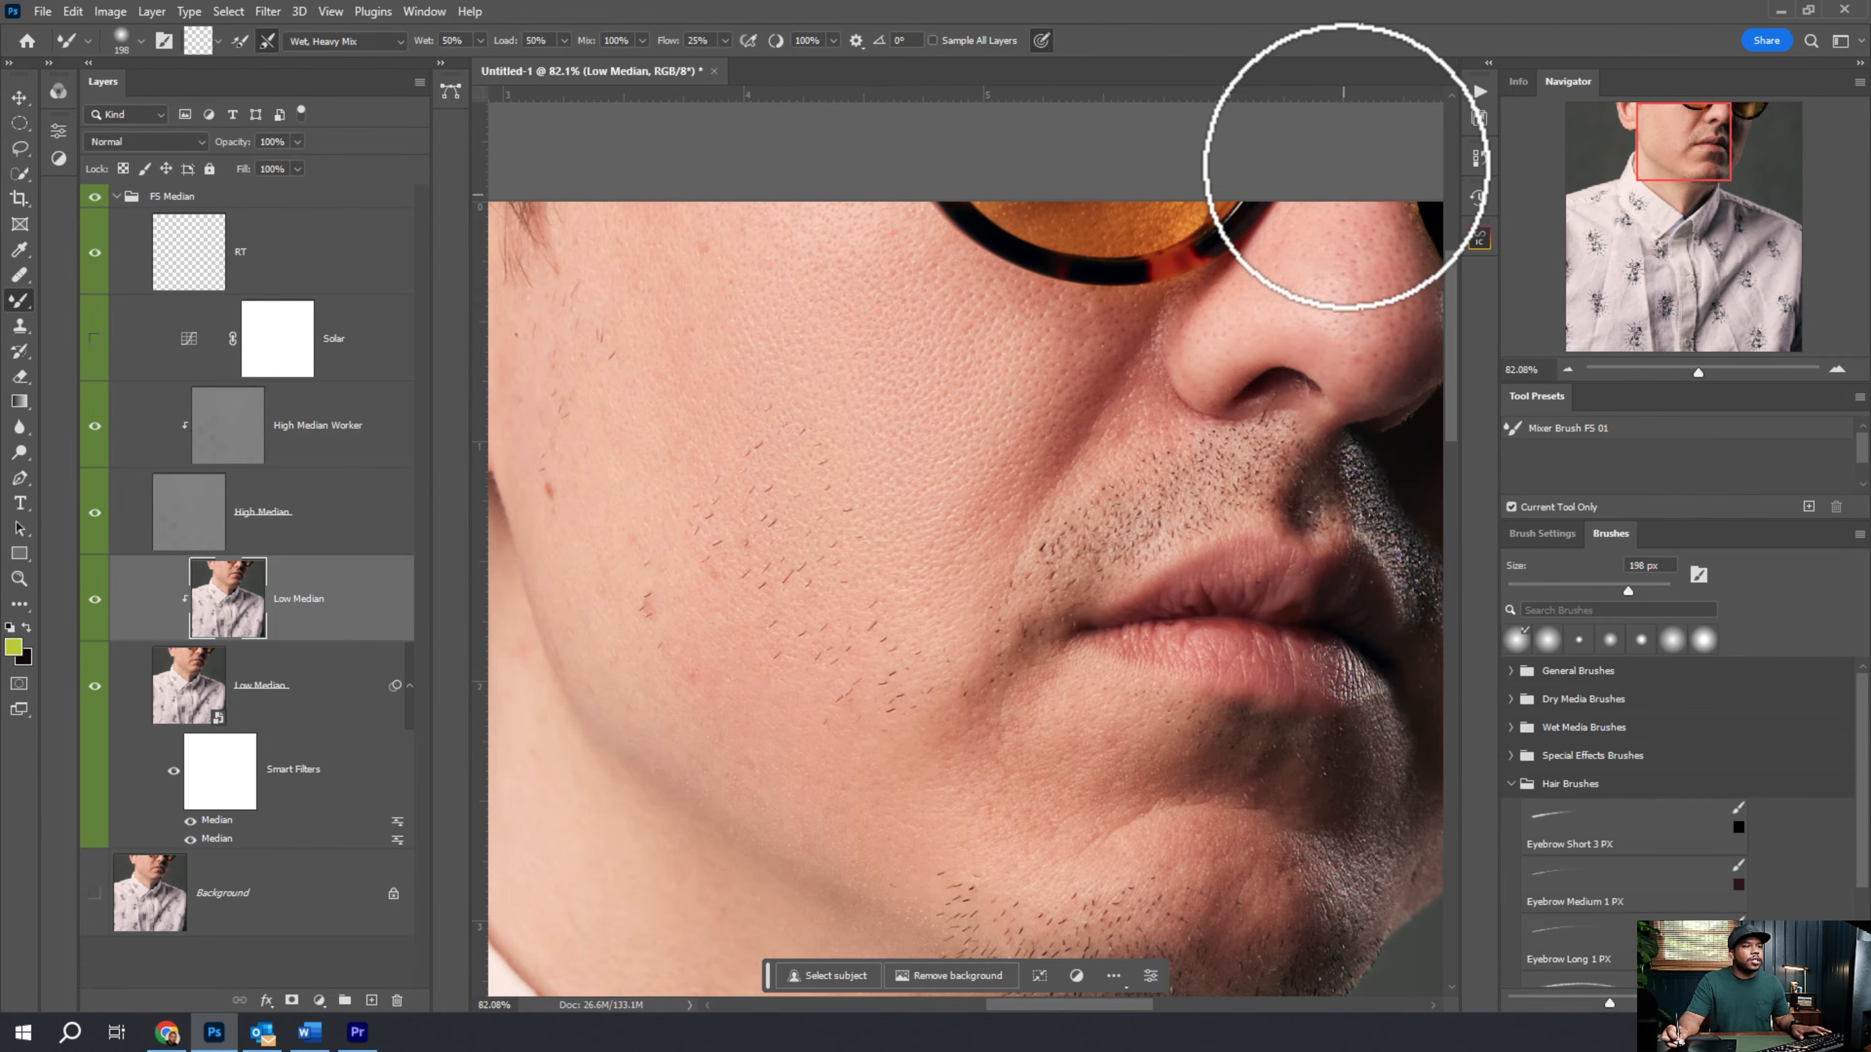
Undo the Mixer Brush strokes through the history and reselect the High Median Worker layer.
{"action": "left_click", "coordinate": [1479, 156]}
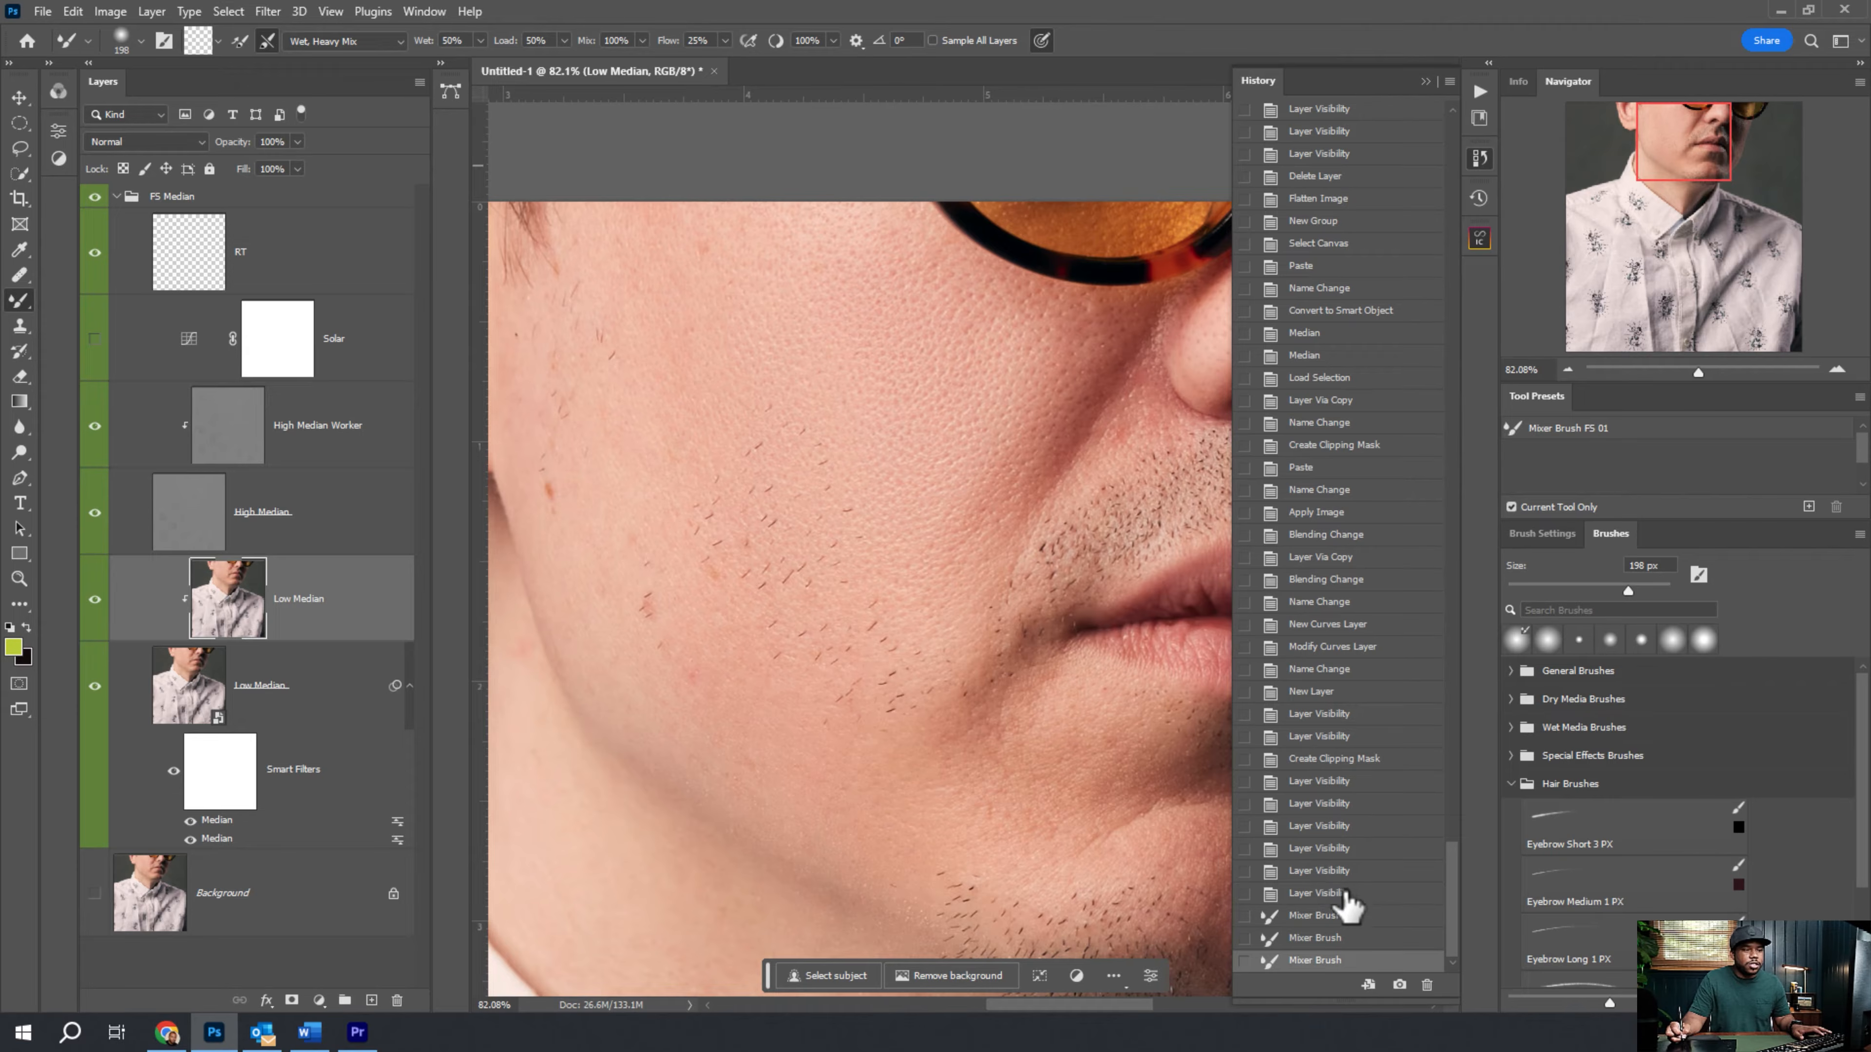
{"action": "key", "text": "alt+]"}
{"action": "key", "text": "alt+]"}
{"action": "left_click", "coordinate": [1340, 140]}
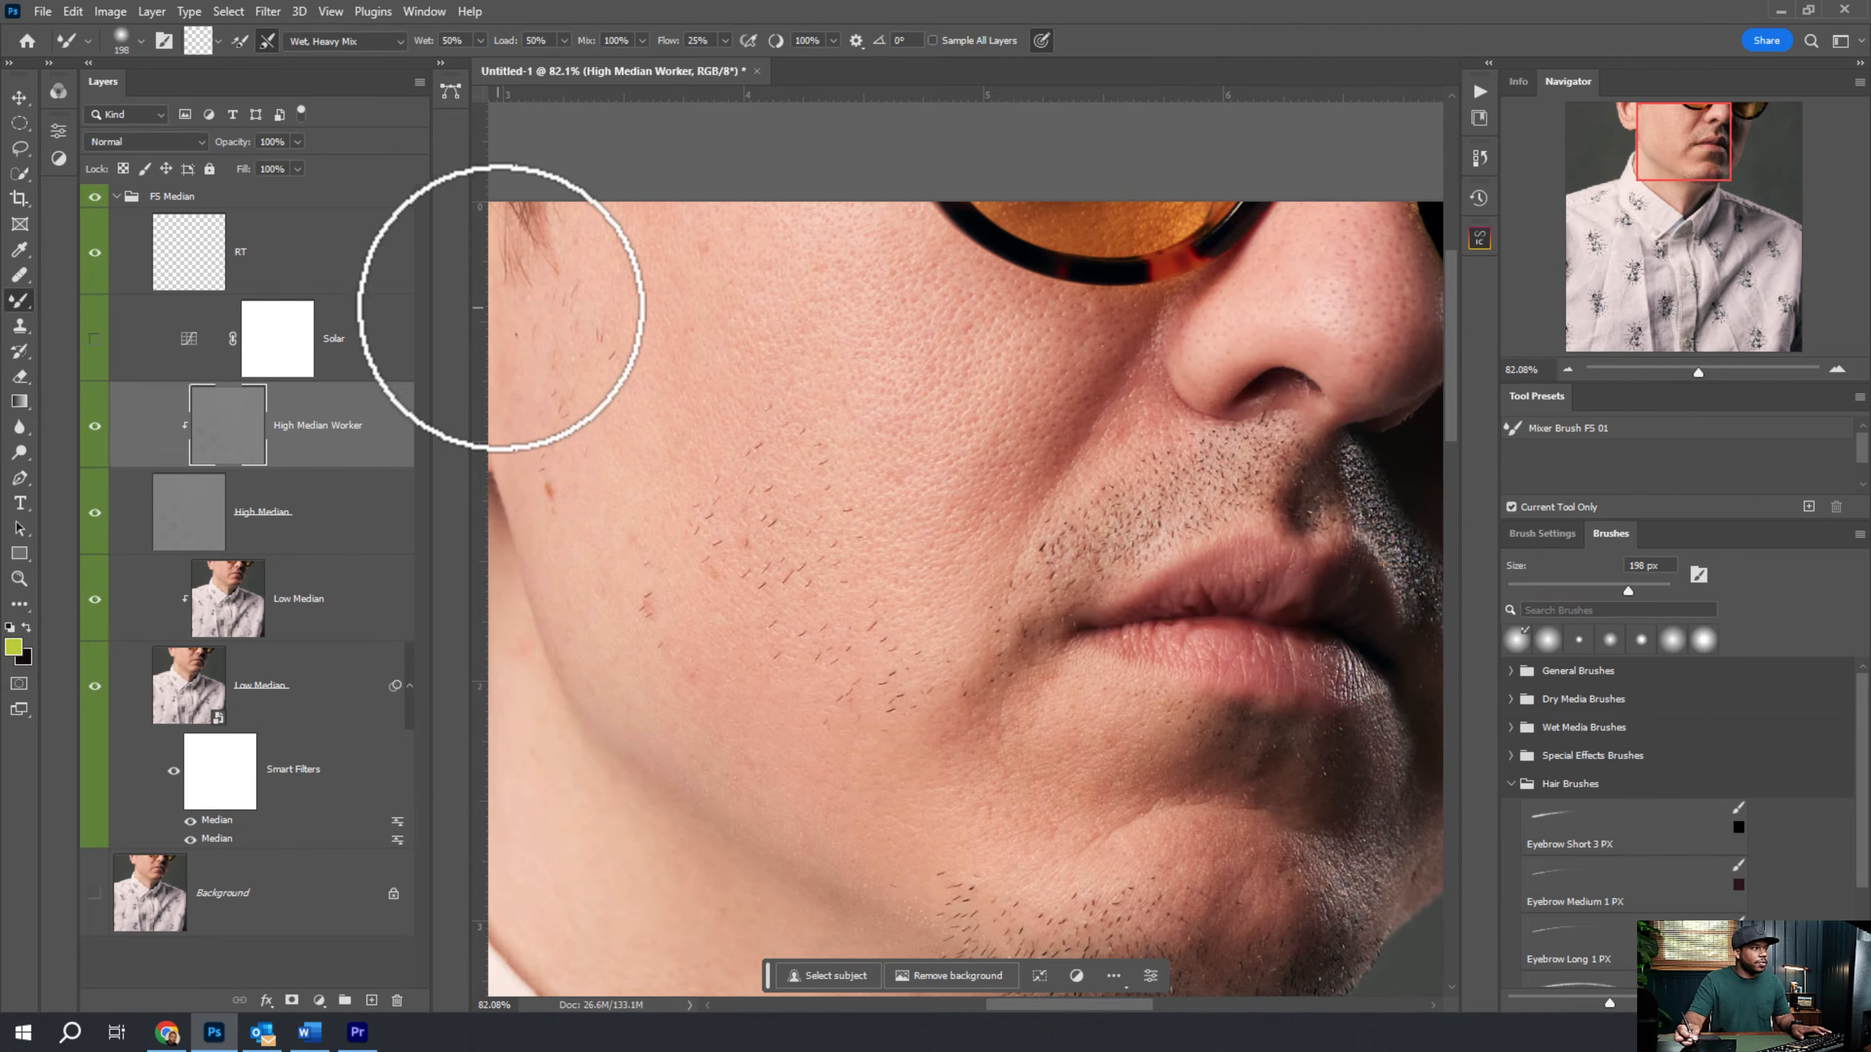
Circle the problem spots on the cheek and nose on the RT layer with a 10 px green brush.
{"action": "left_click", "coordinate": [324, 288]}
{"action": "key", "text": "shift+b"}
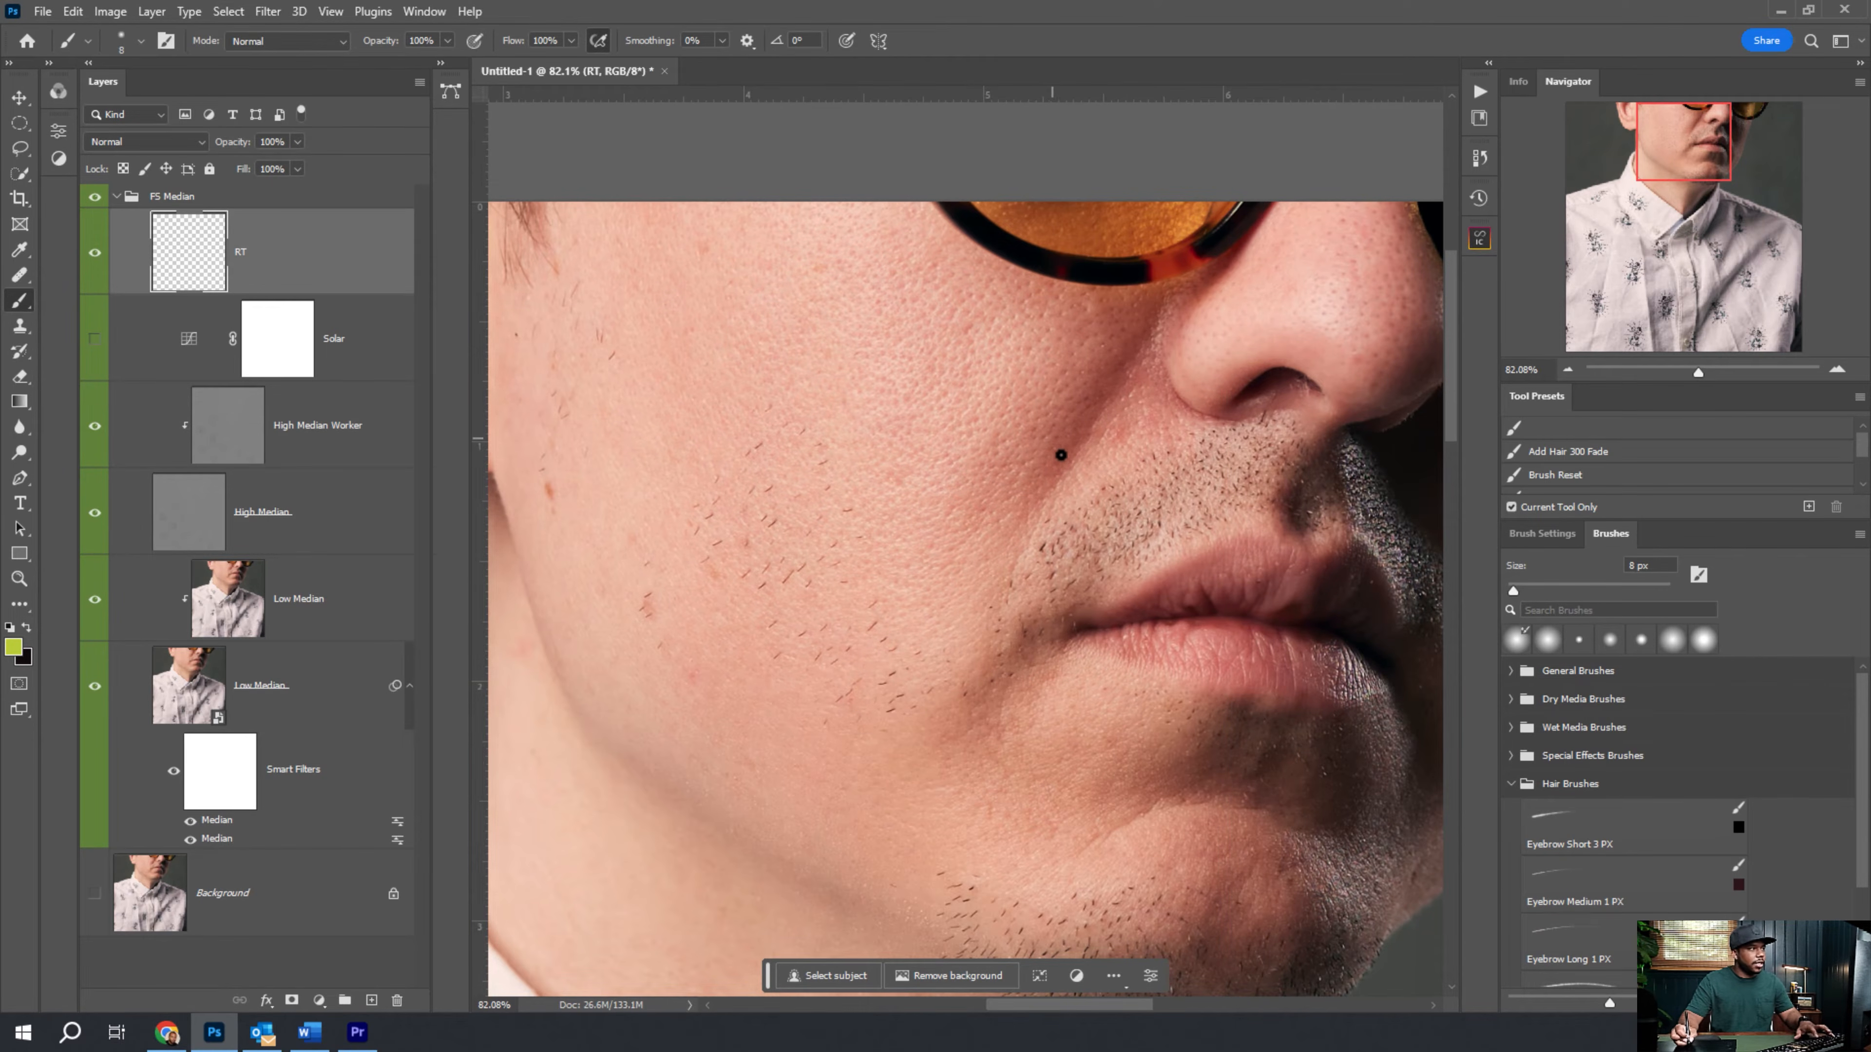
{"action": "key", "text": "bracketright"}
{"action": "key", "text": "bracketright"}
{"action": "key", "text": "bracketright"}
{"action": "key", "text": "bracketright"}
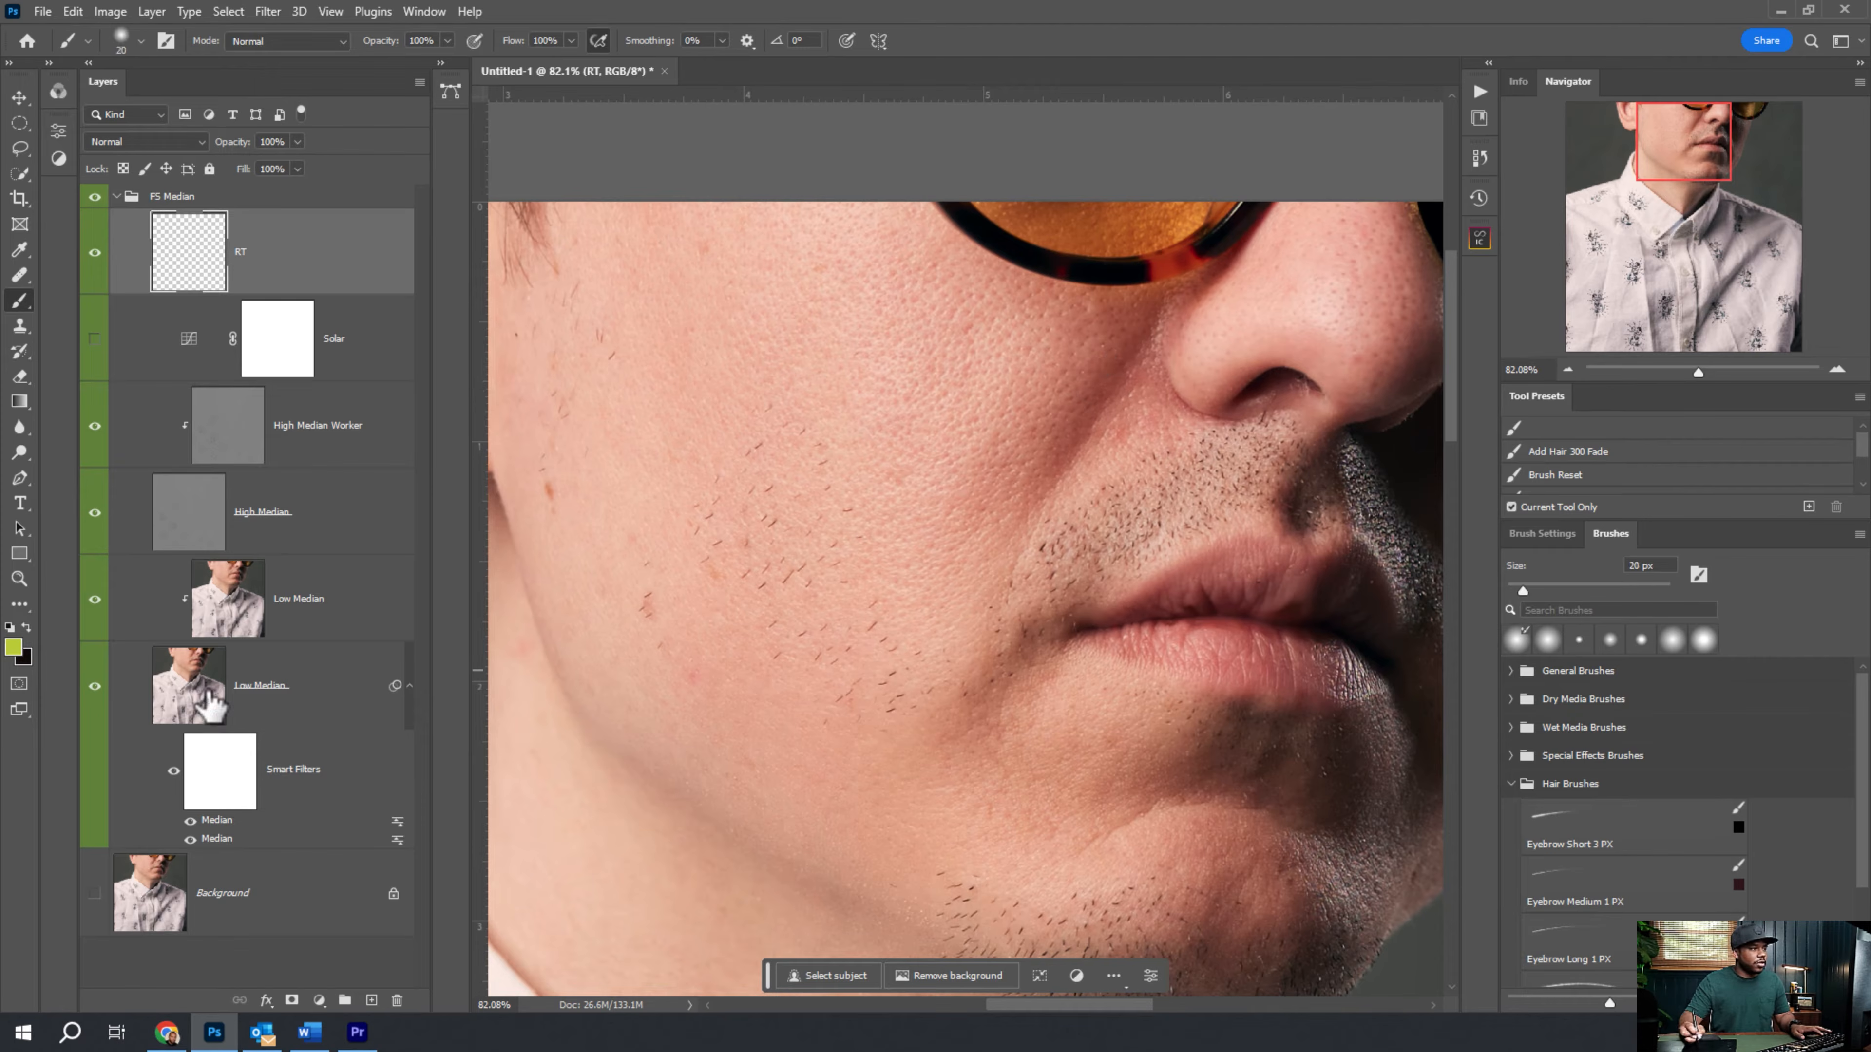
{"action": "key", "text": "bracketleft"}
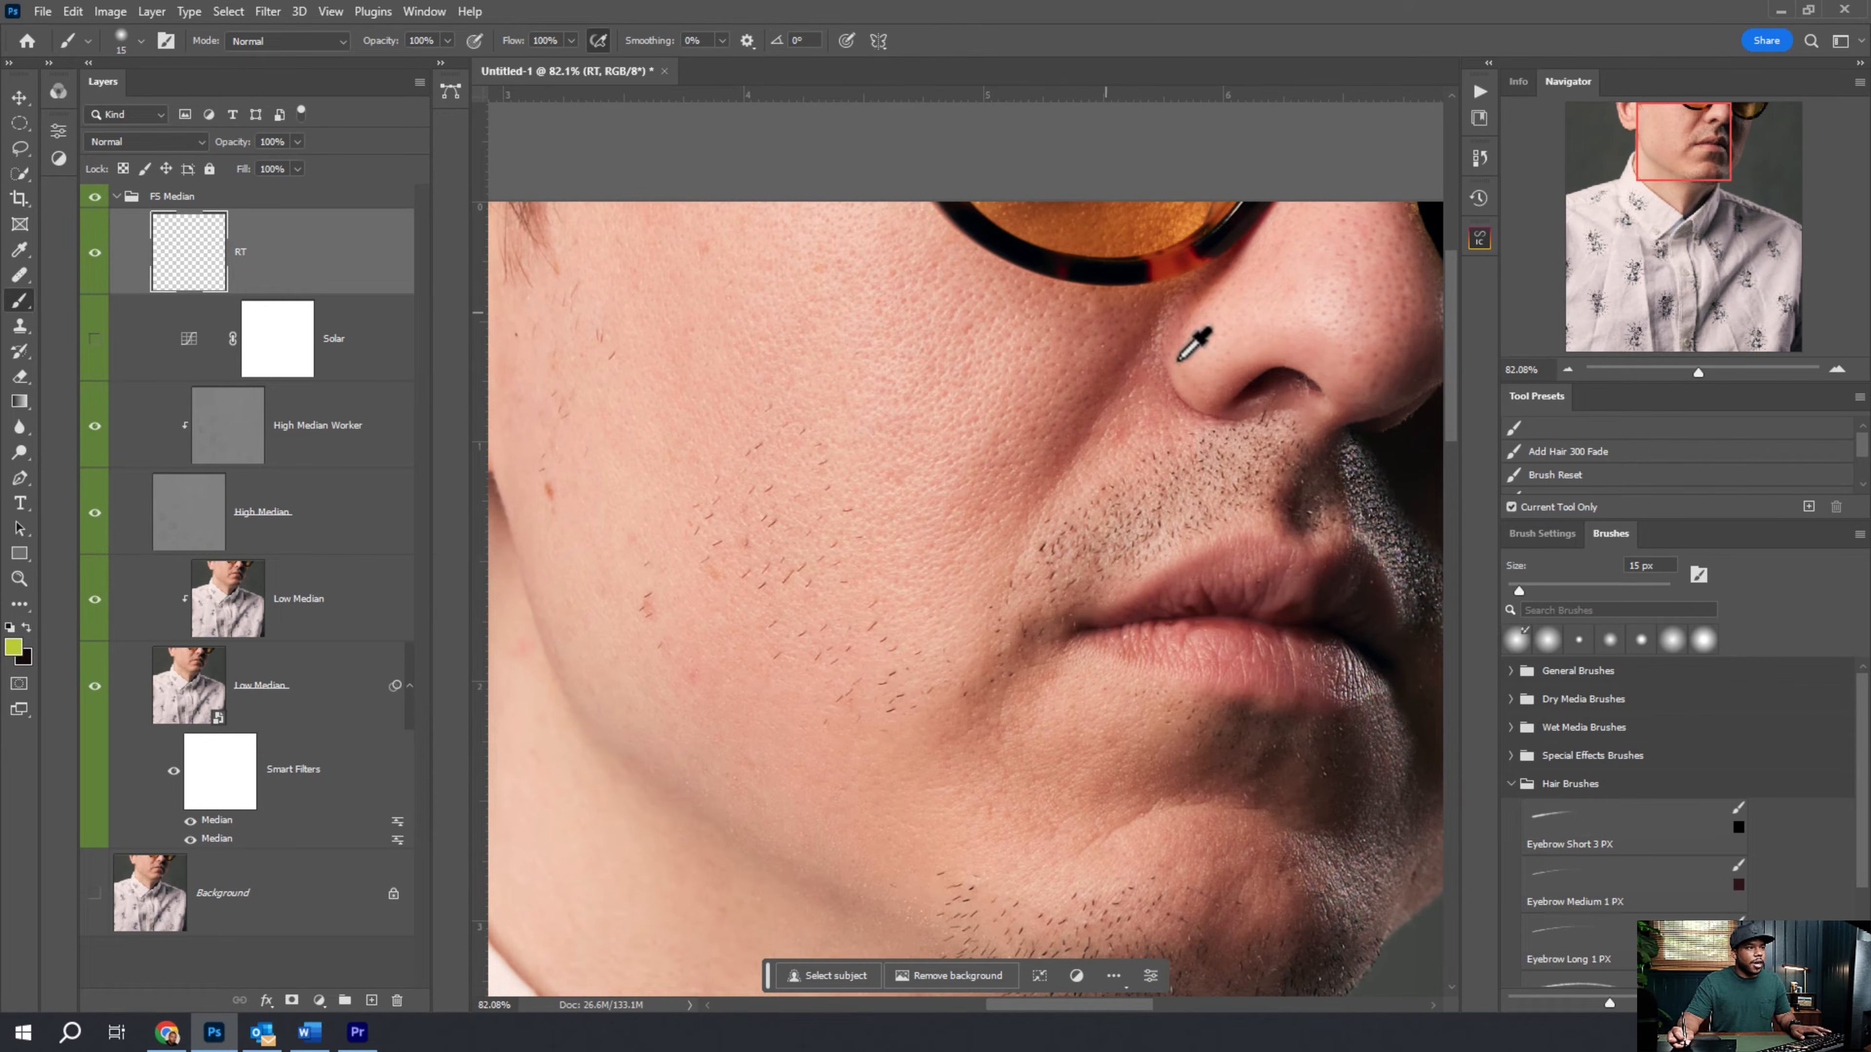
{"action": "key", "text": "bracketleft"}
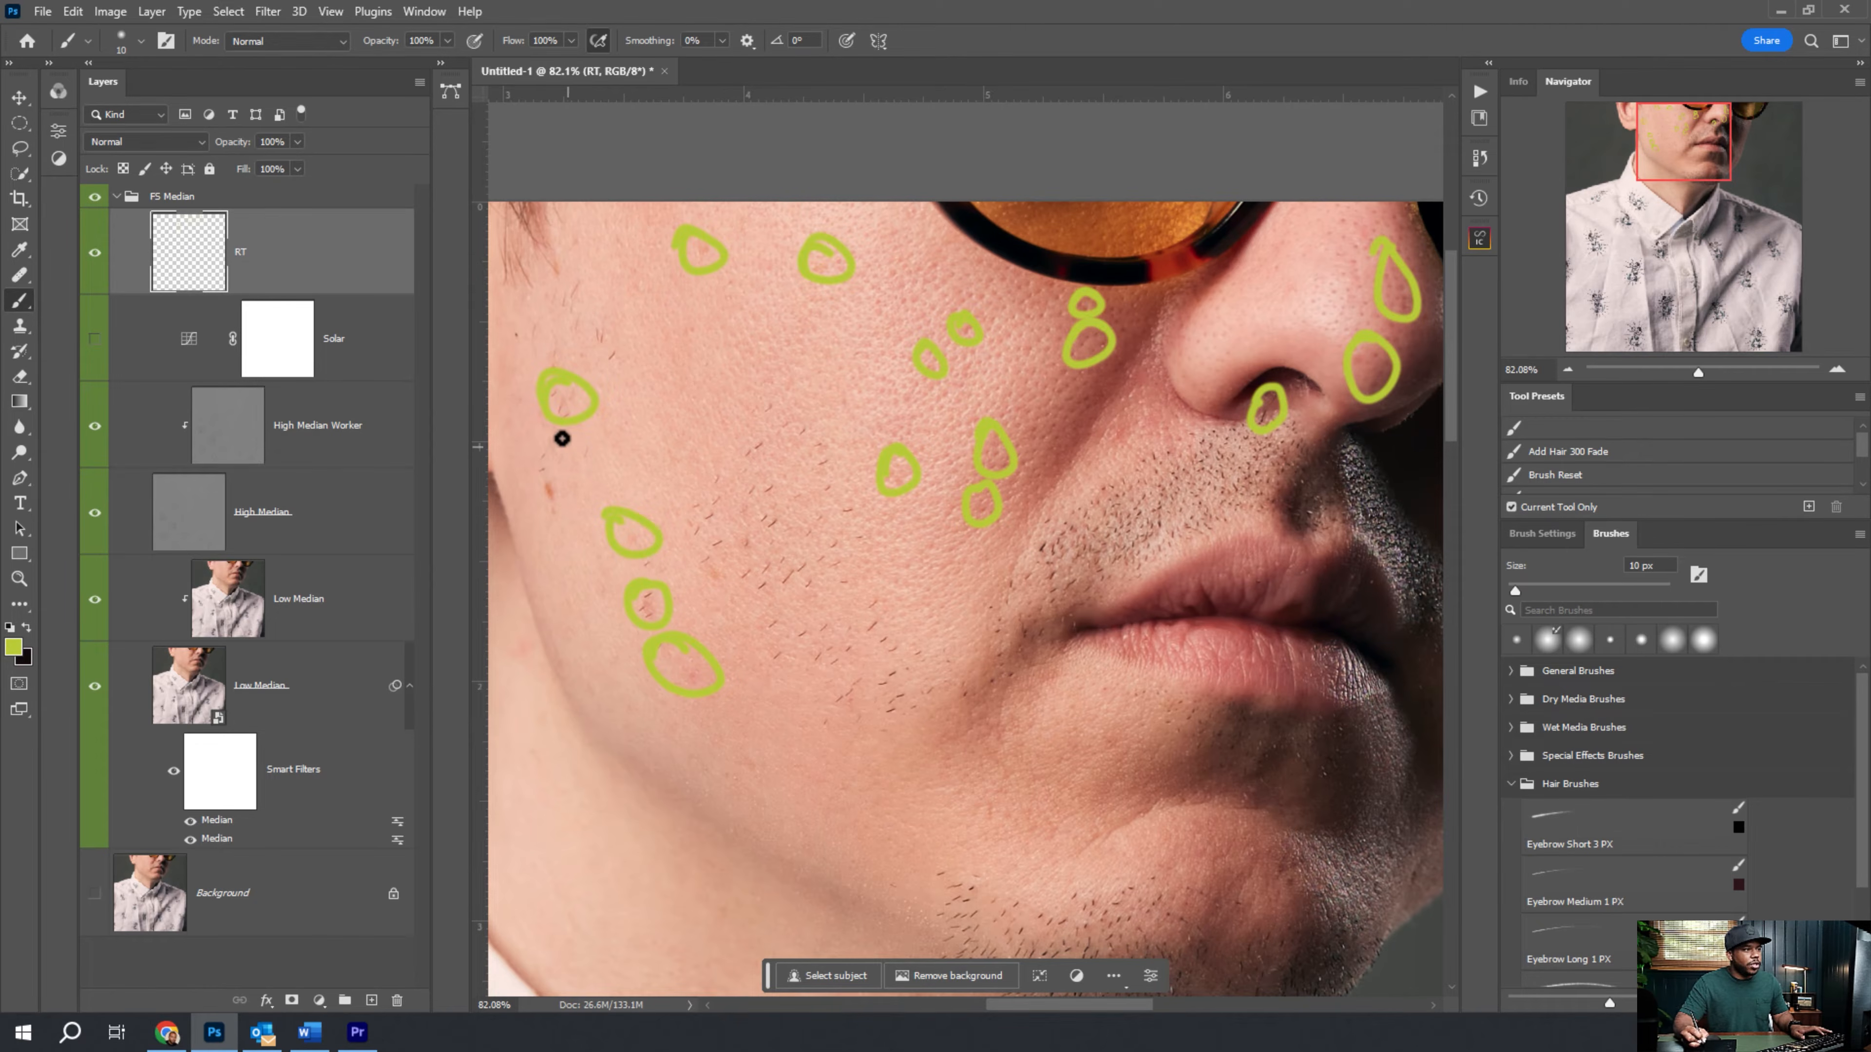
Circle the uneven patches around the mouth, chin and jawline on the RT layer.
{"action": "left_click_drag", "start_coordinate": [733, 642], "coordinate": [773, 473]}
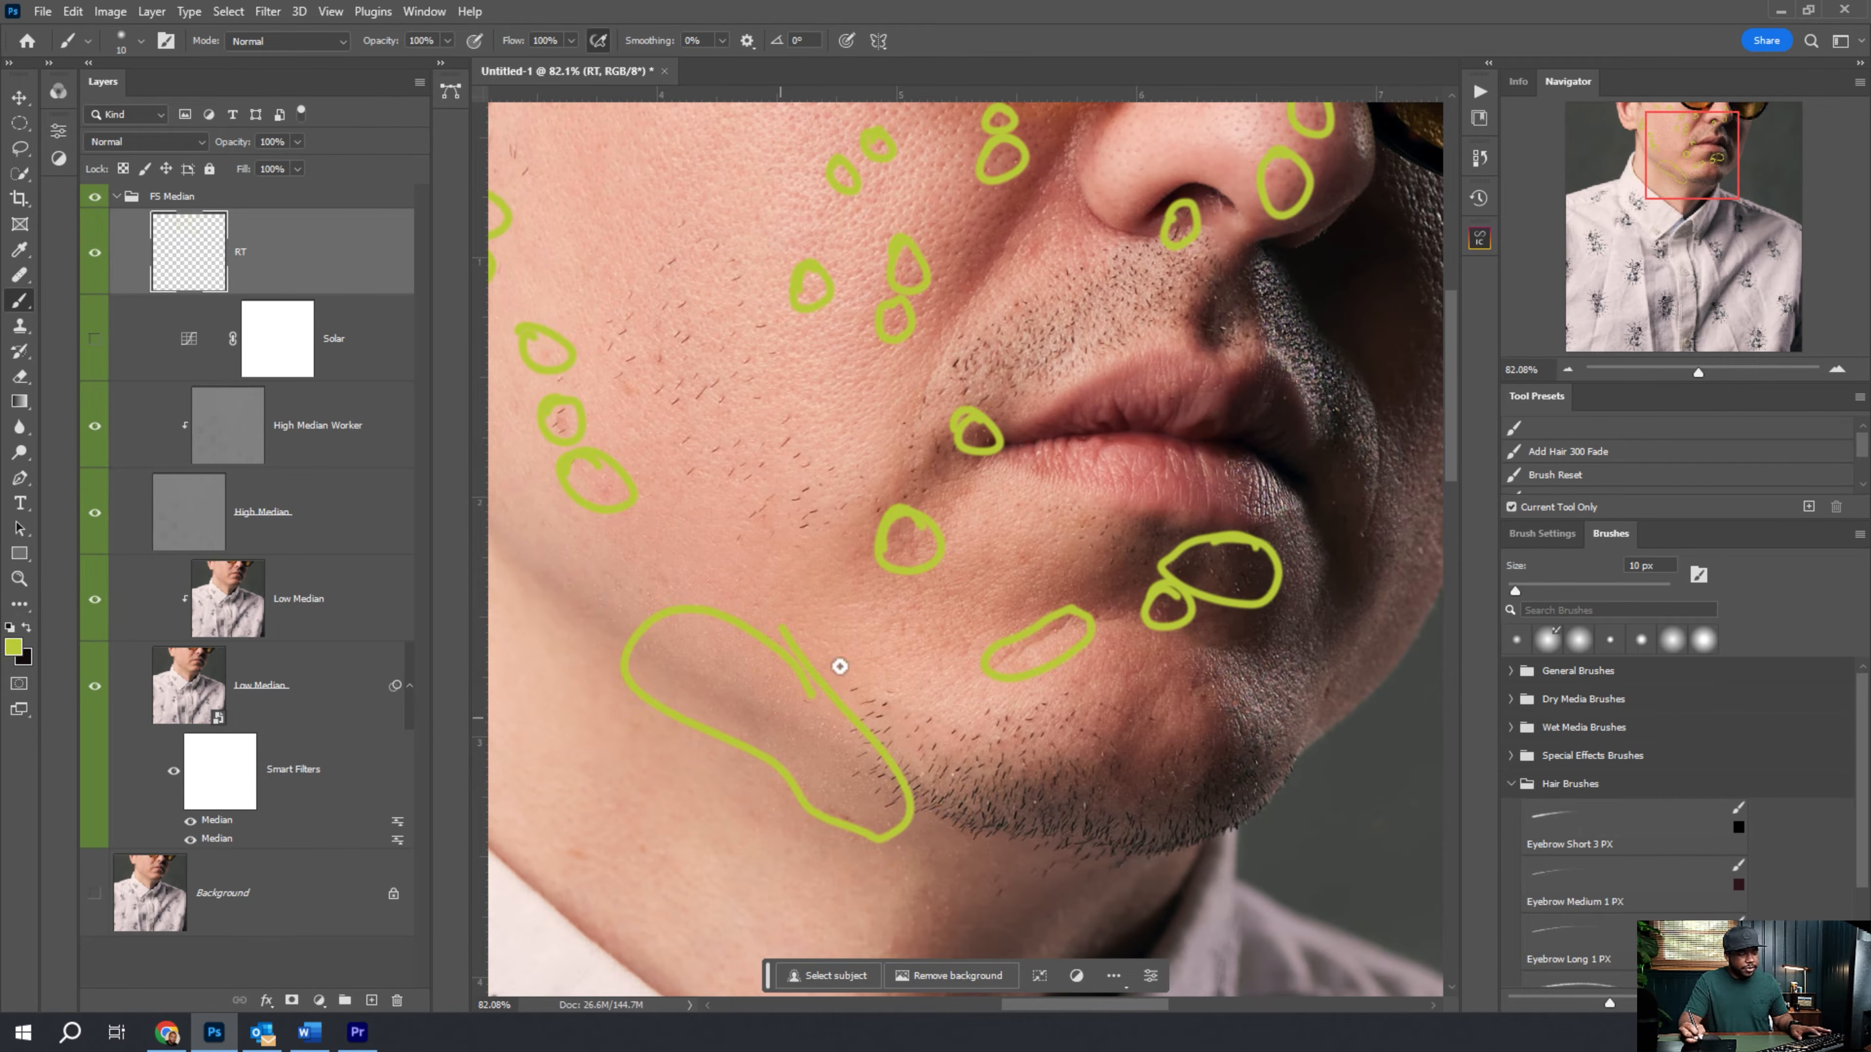
{"action": "left_click_drag", "start_coordinate": [902, 681], "coordinate": [965, 667]}
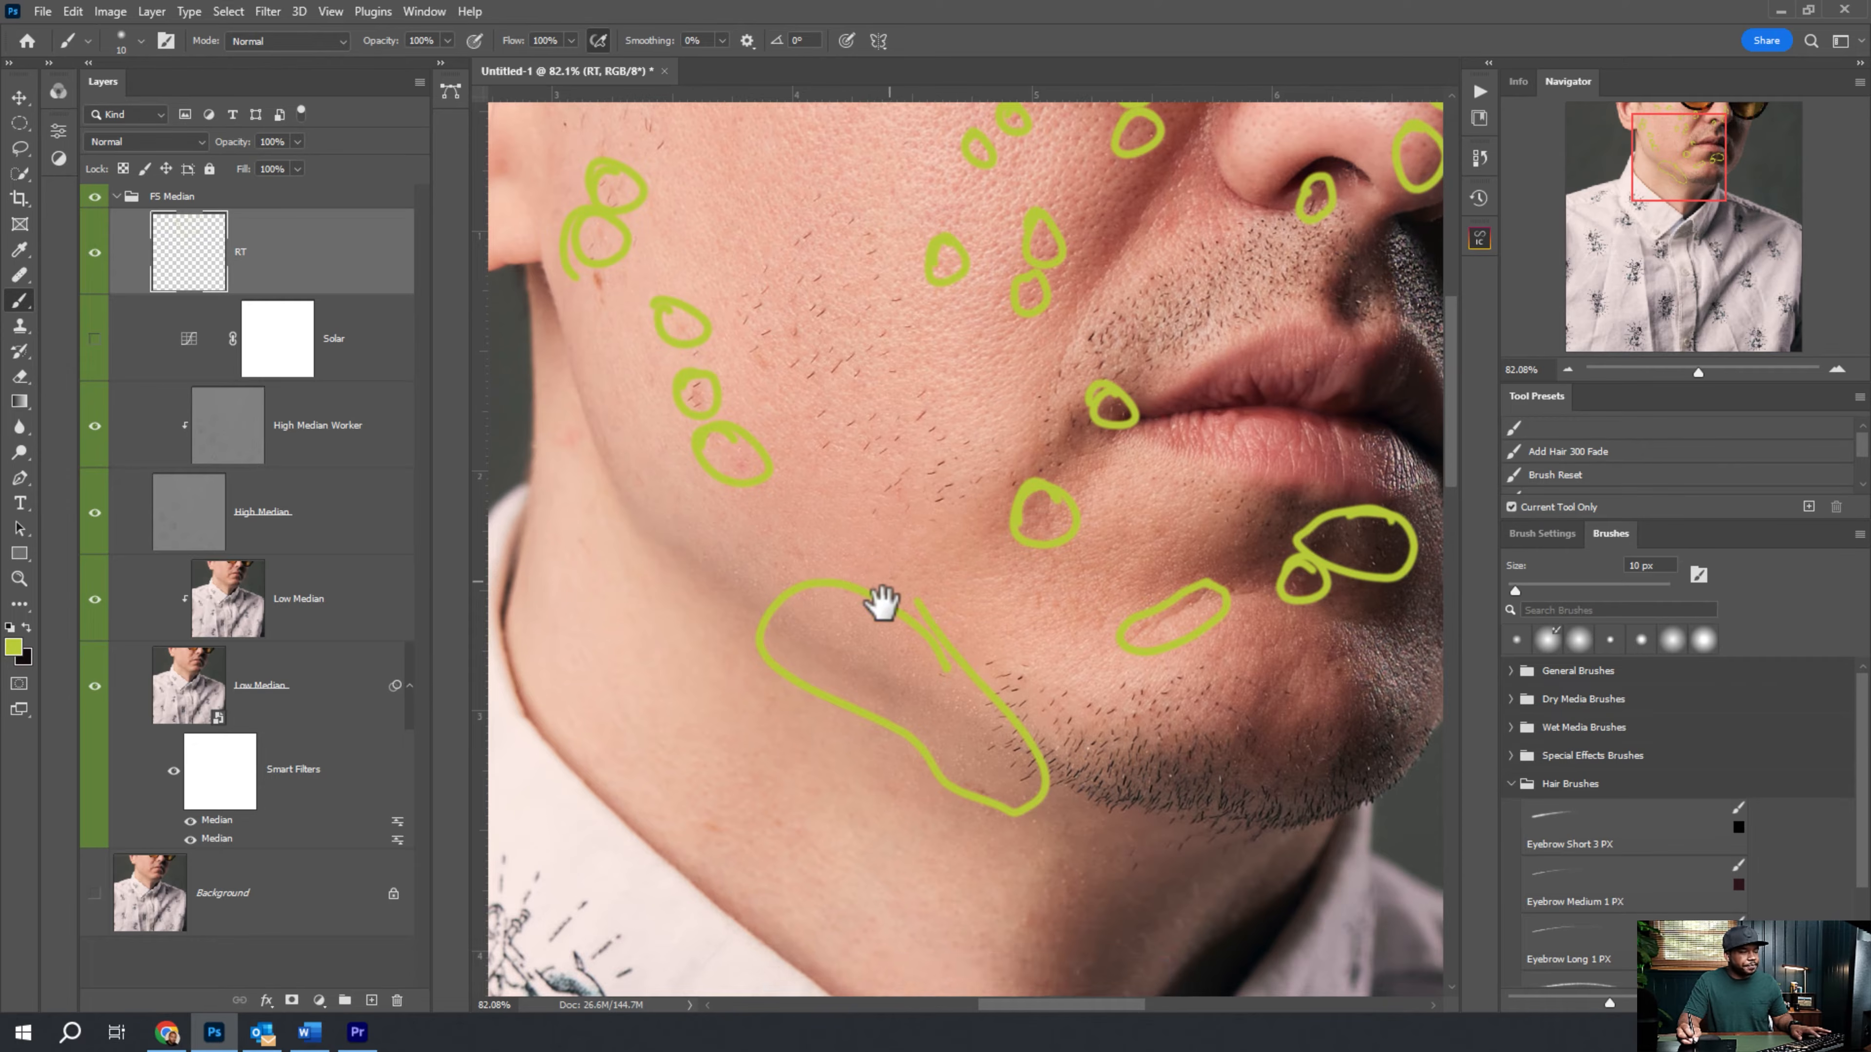
{"action": "left_click_drag", "start_coordinate": [885, 585], "coordinate": [876, 701]}
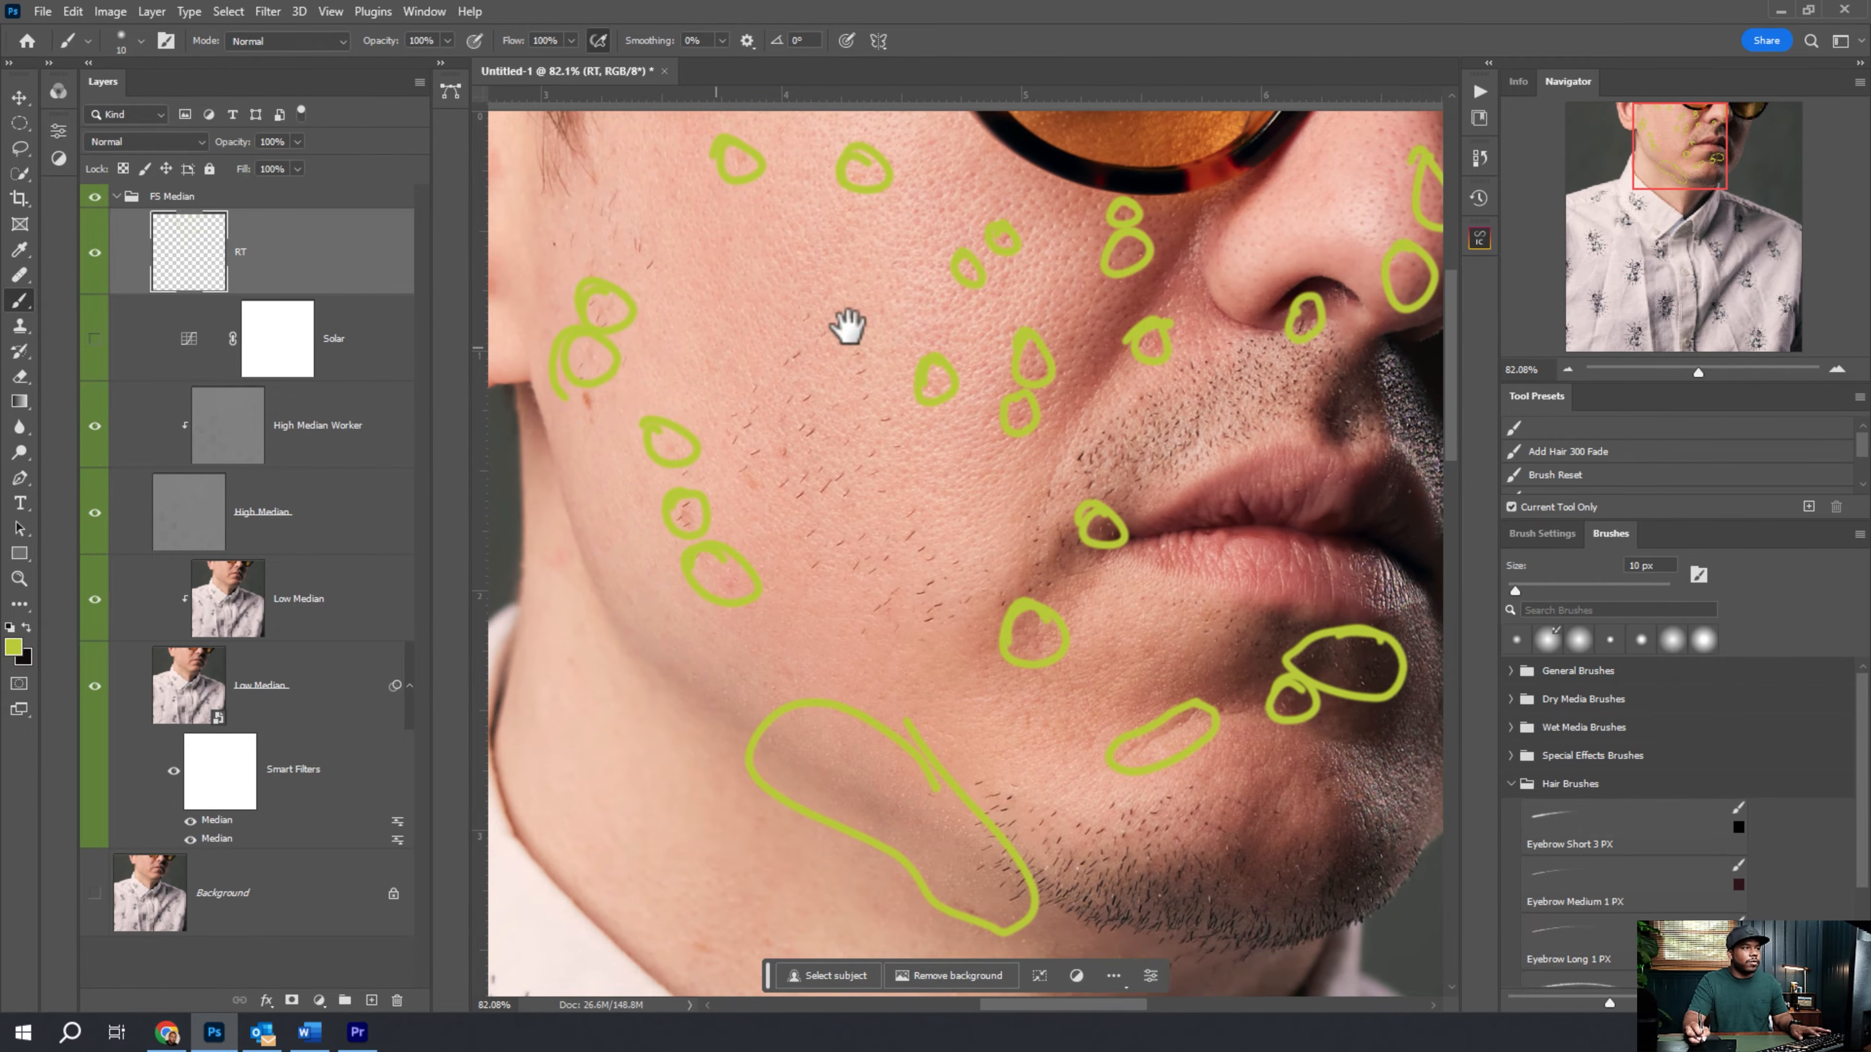
{"action": "left_click_drag", "start_coordinate": [825, 329], "coordinate": [761, 315]}
Hide the RT markings and set the Clone Stamp to sample the Current Layer on High Median Worker.
{"action": "left_click", "coordinate": [95, 252]}
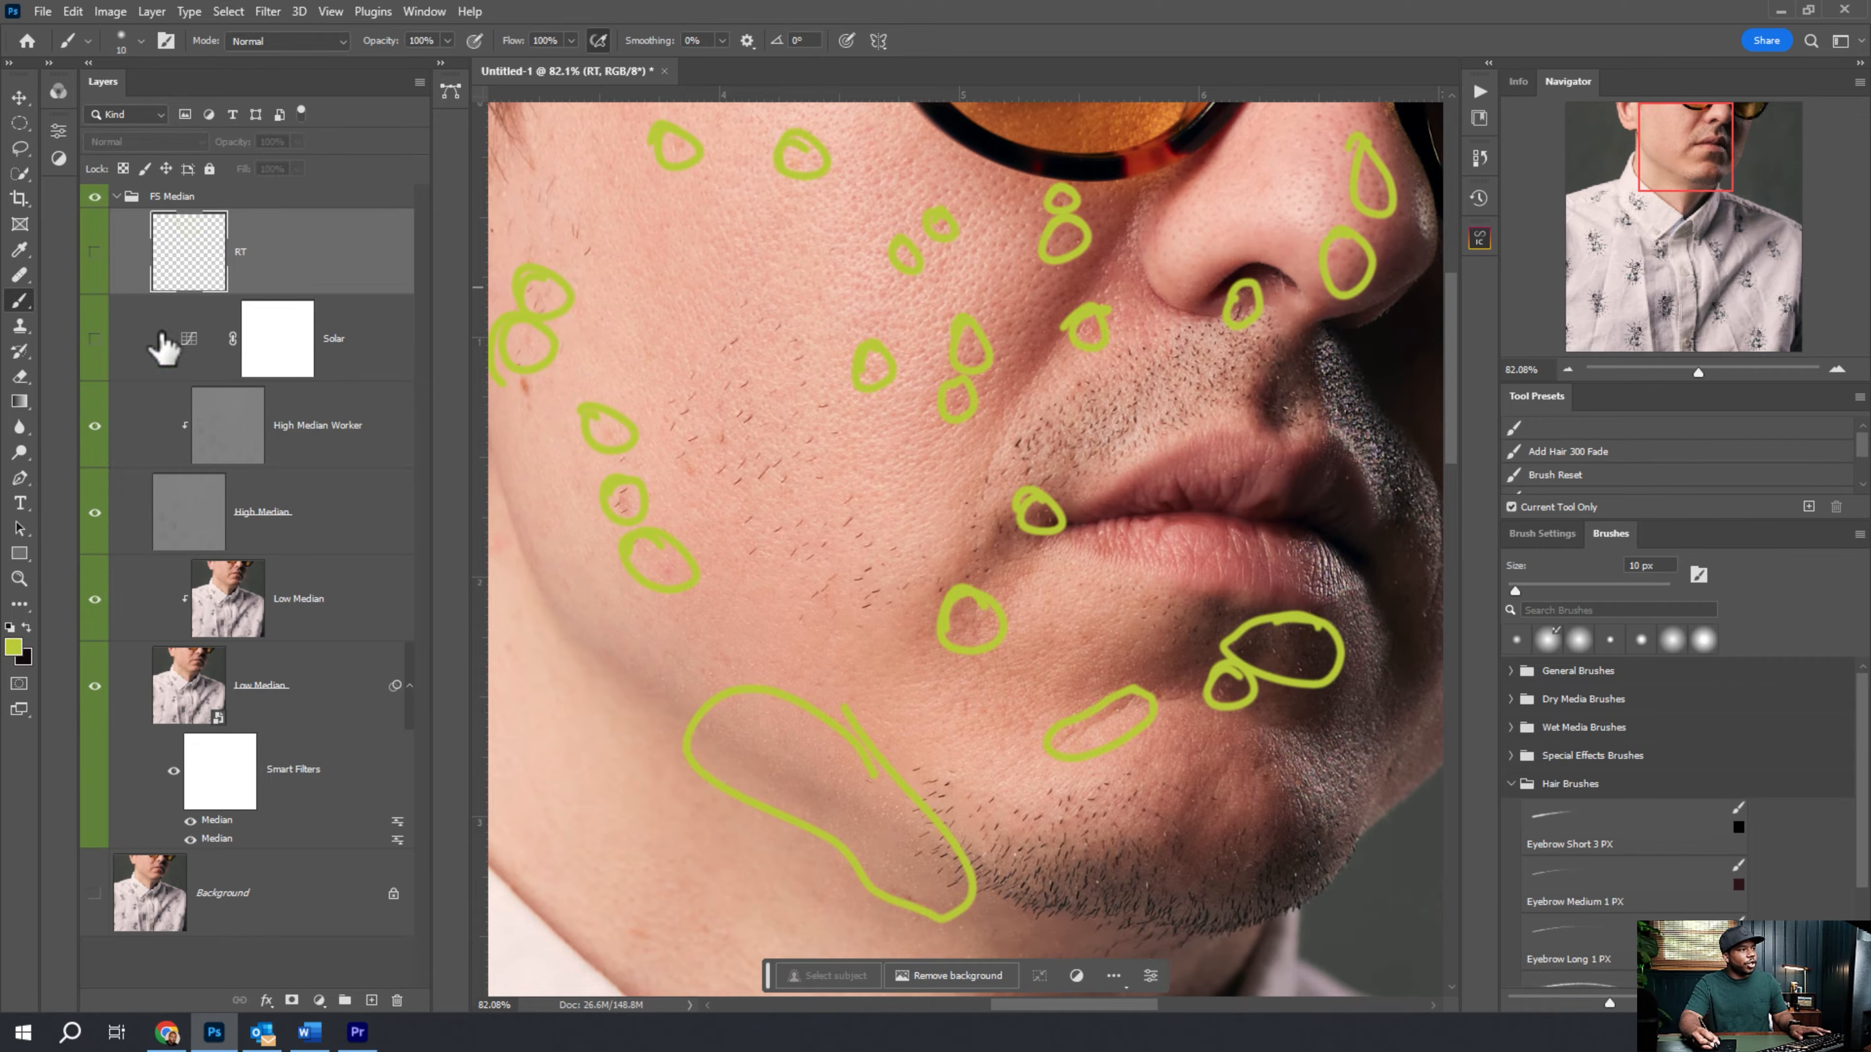
{"action": "left_click", "coordinate": [222, 426]}
{"action": "left_click_drag", "start_coordinate": [1107, 325], "coordinate": [1121, 356]}
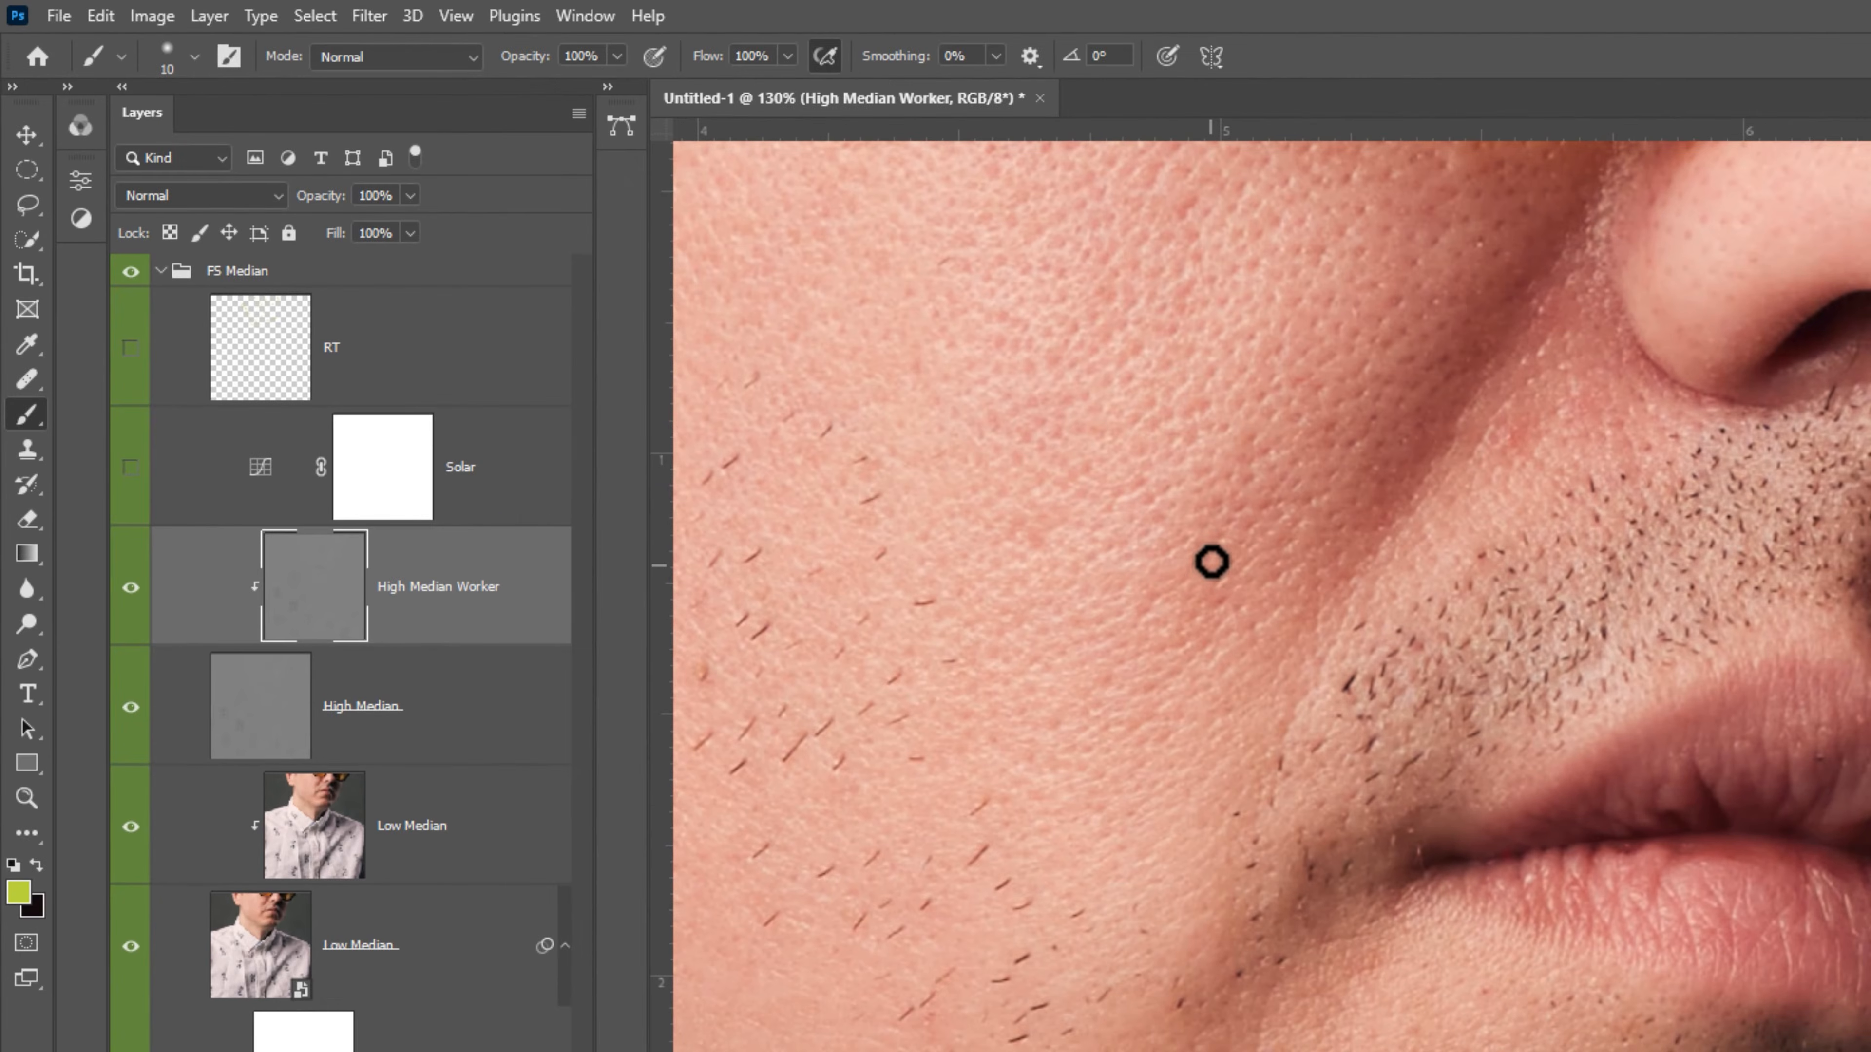
{"action": "key", "text": "s"}
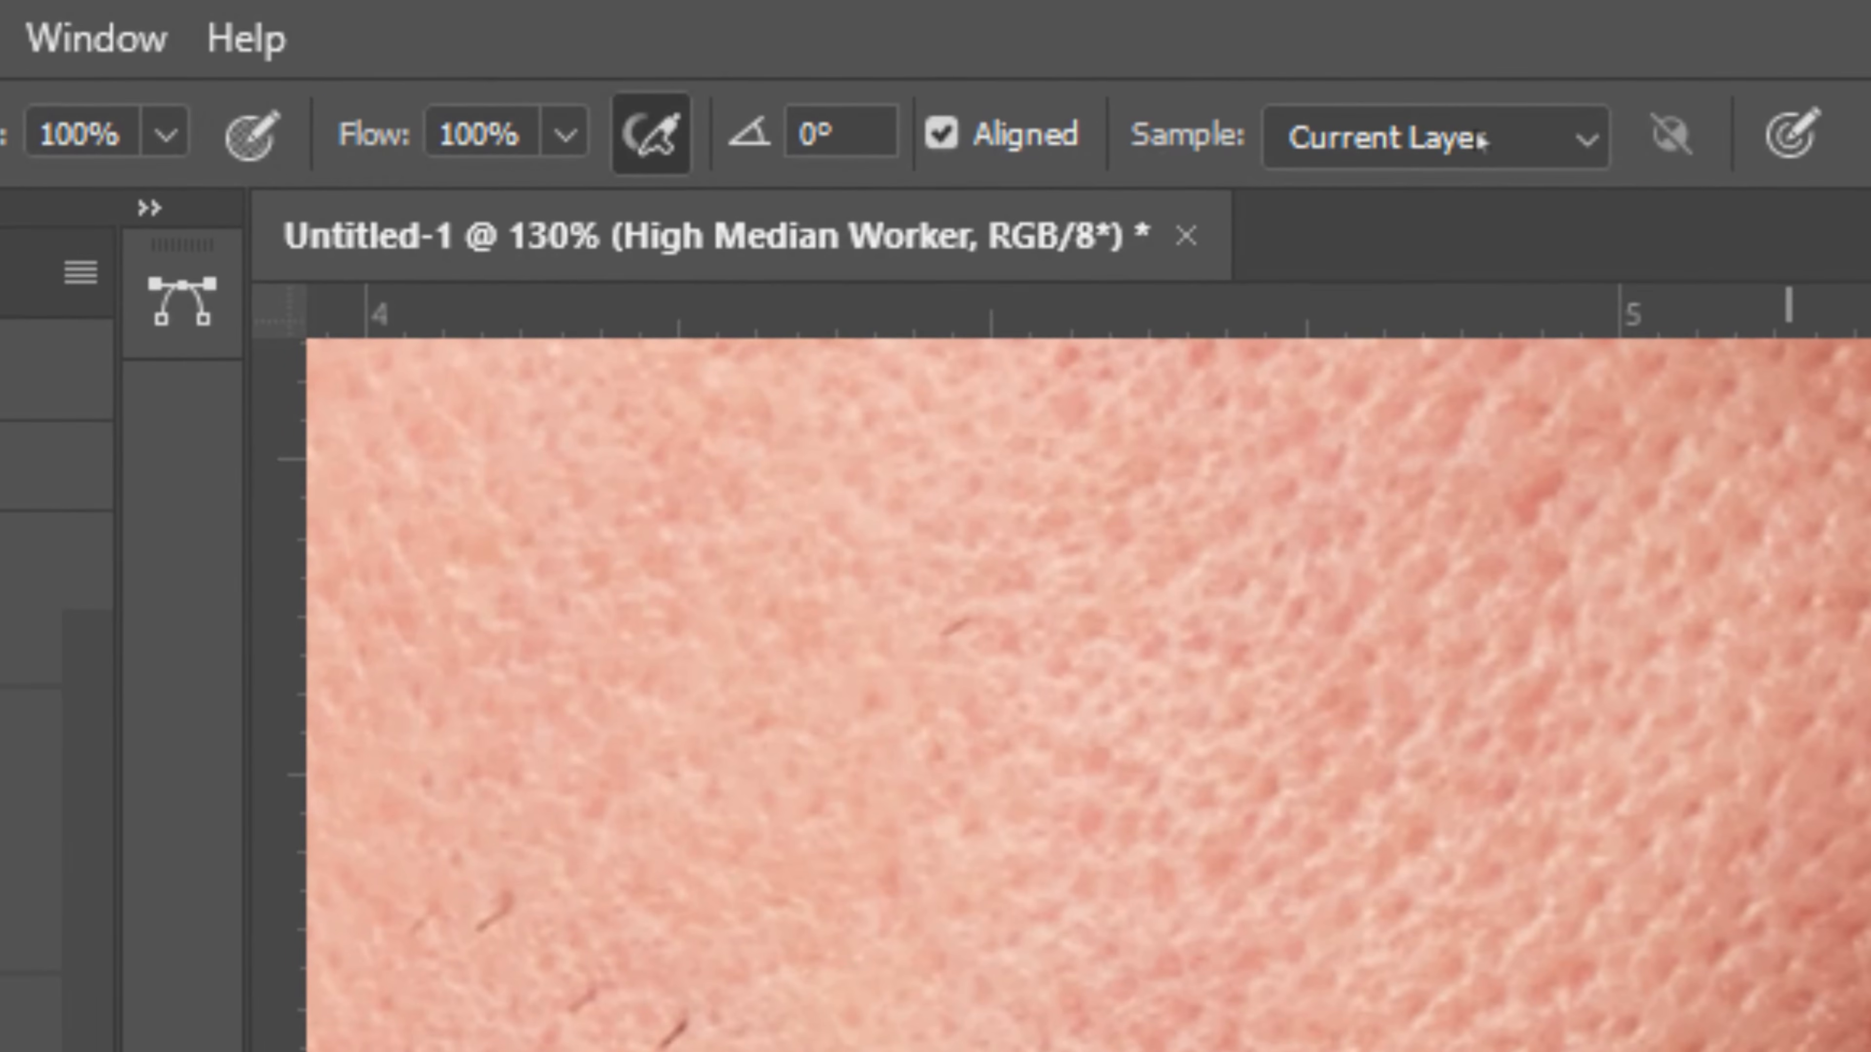
{"action": "left_click", "coordinate": [1169, 61]}
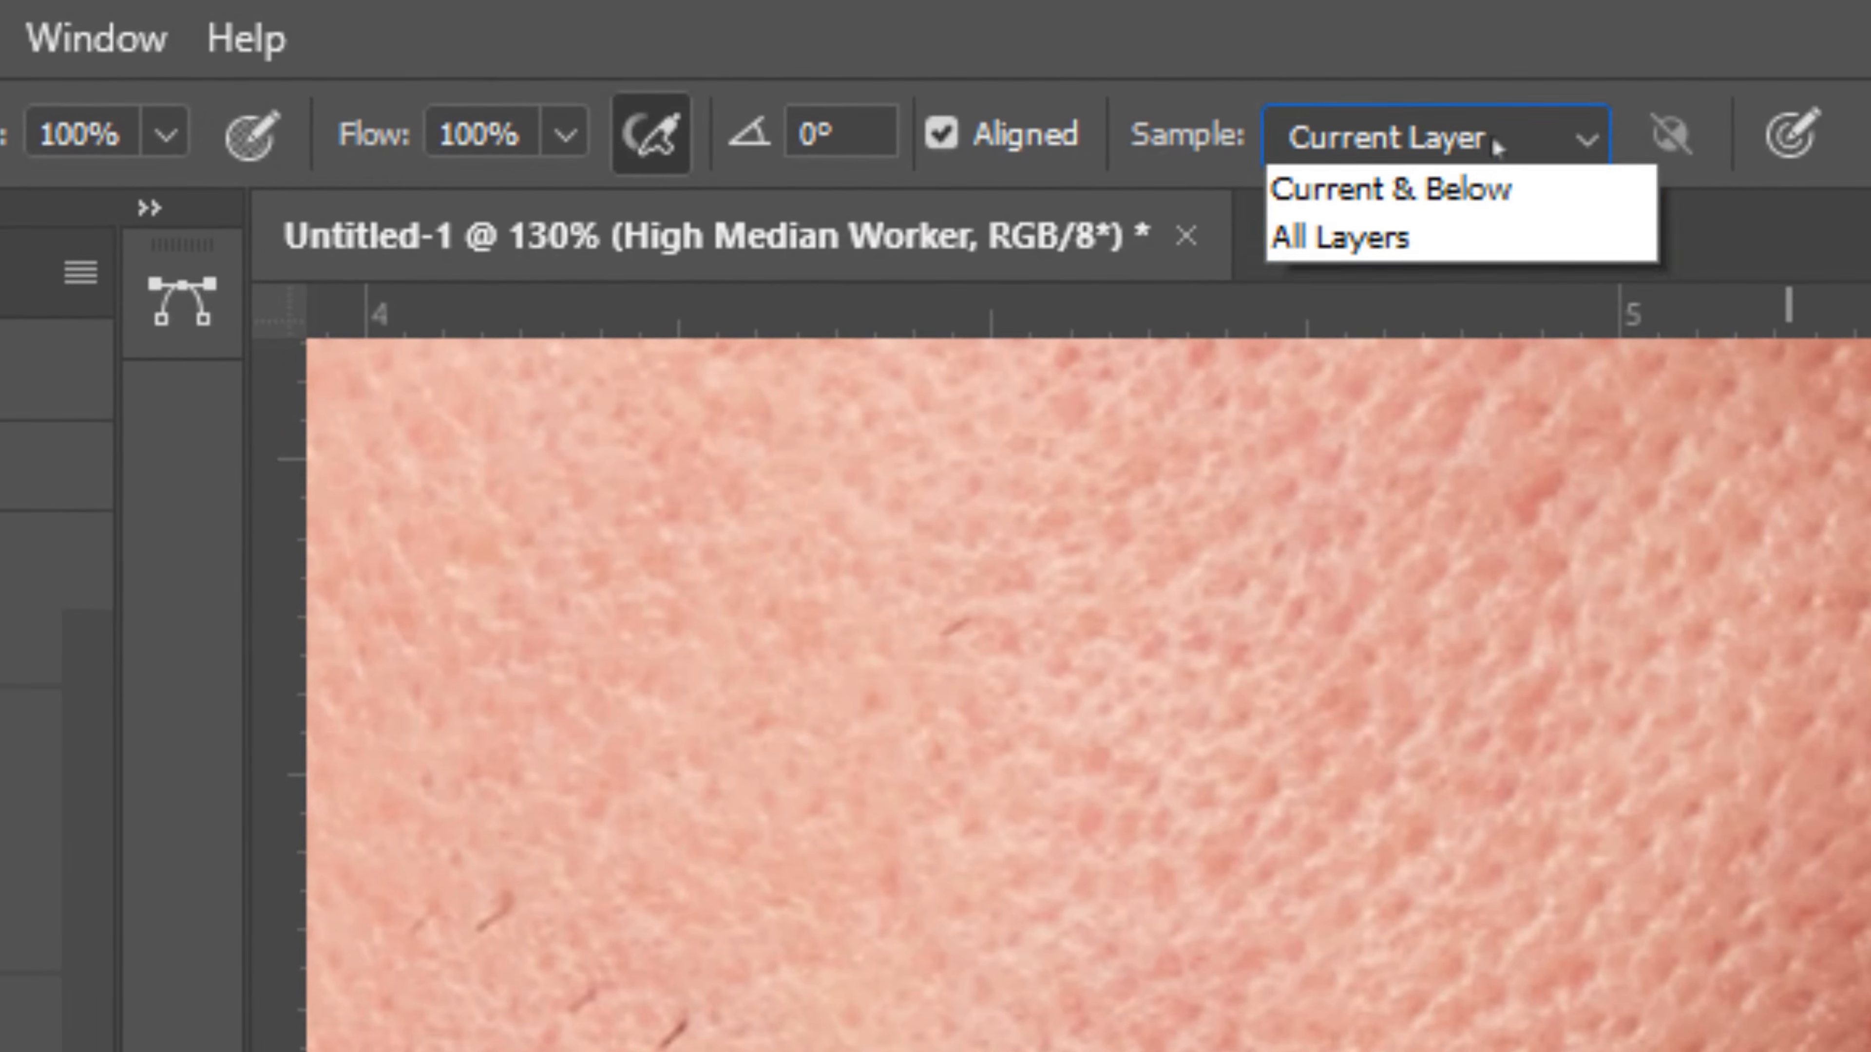
{"action": "left_click", "coordinate": [1494, 141]}
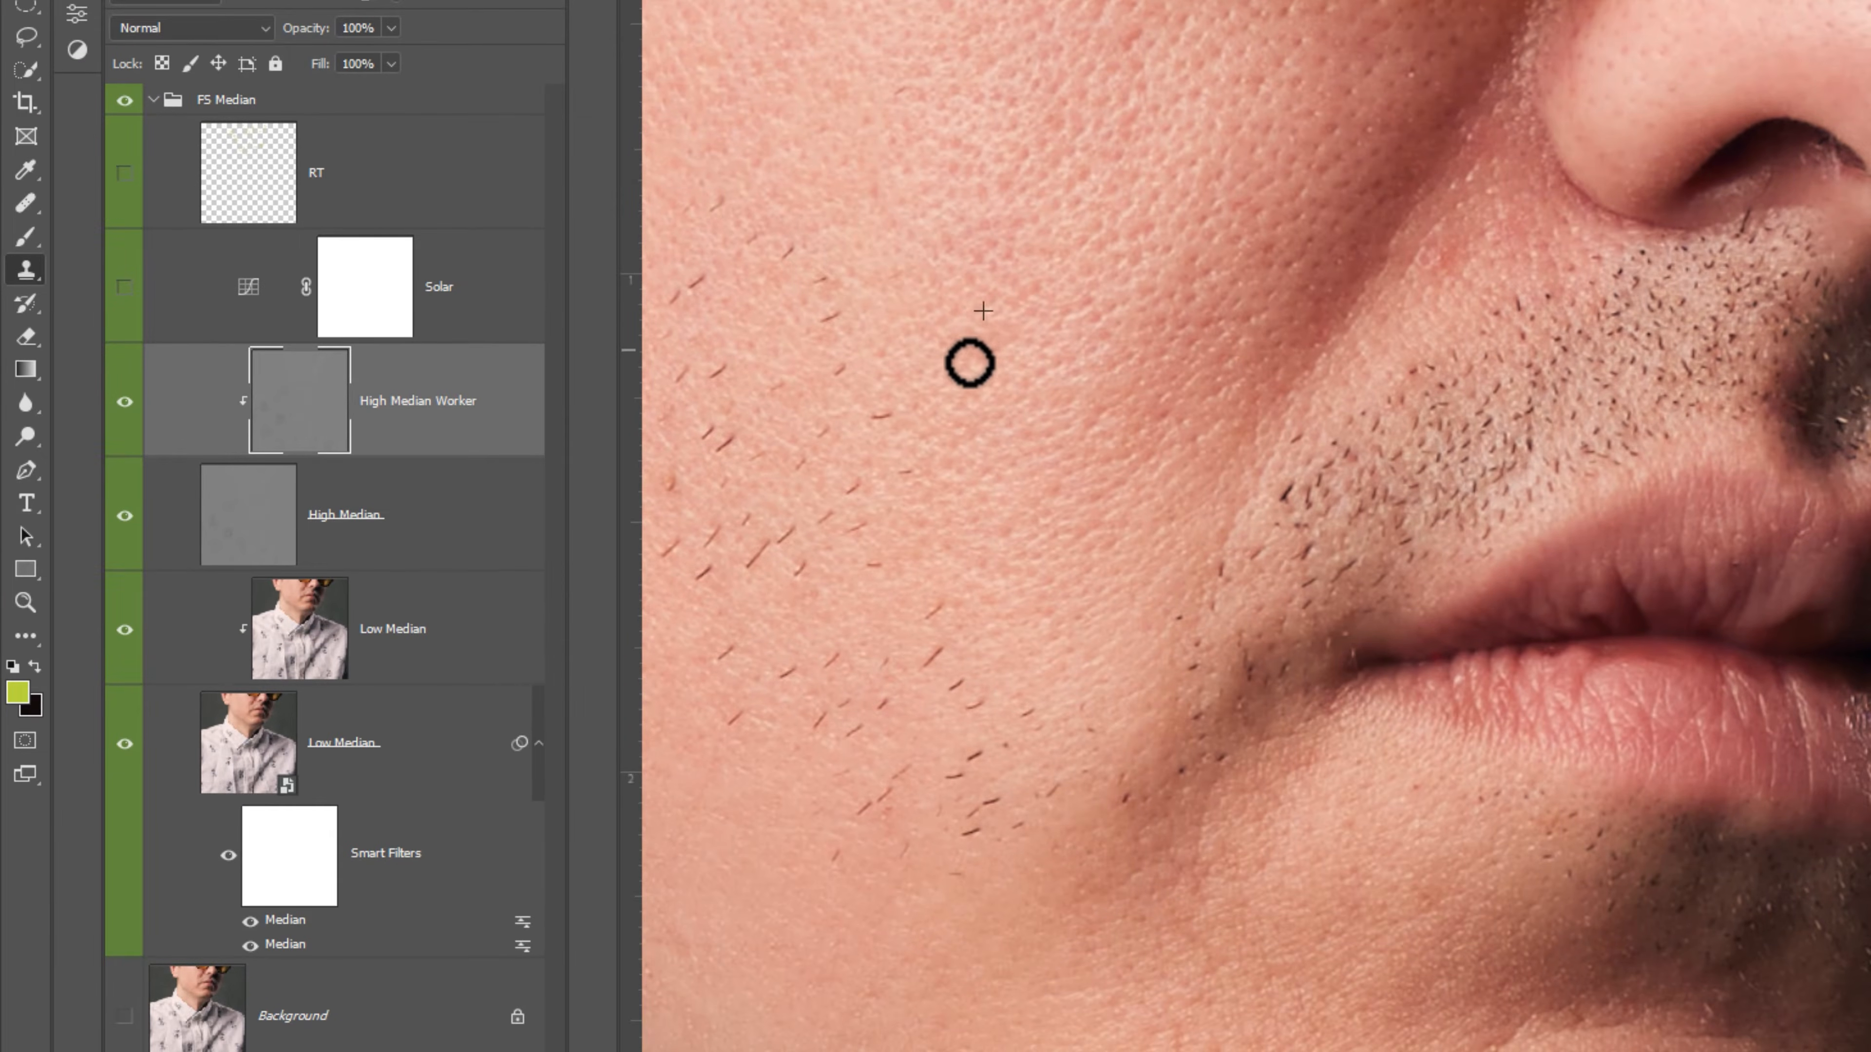
Clone clean texture over the stray hairs below the sideburn and review the Clone Stamp's blending modes.
{"action": "left_click_drag", "start_coordinate": [1140, 284], "coordinate": [1107, 423]}
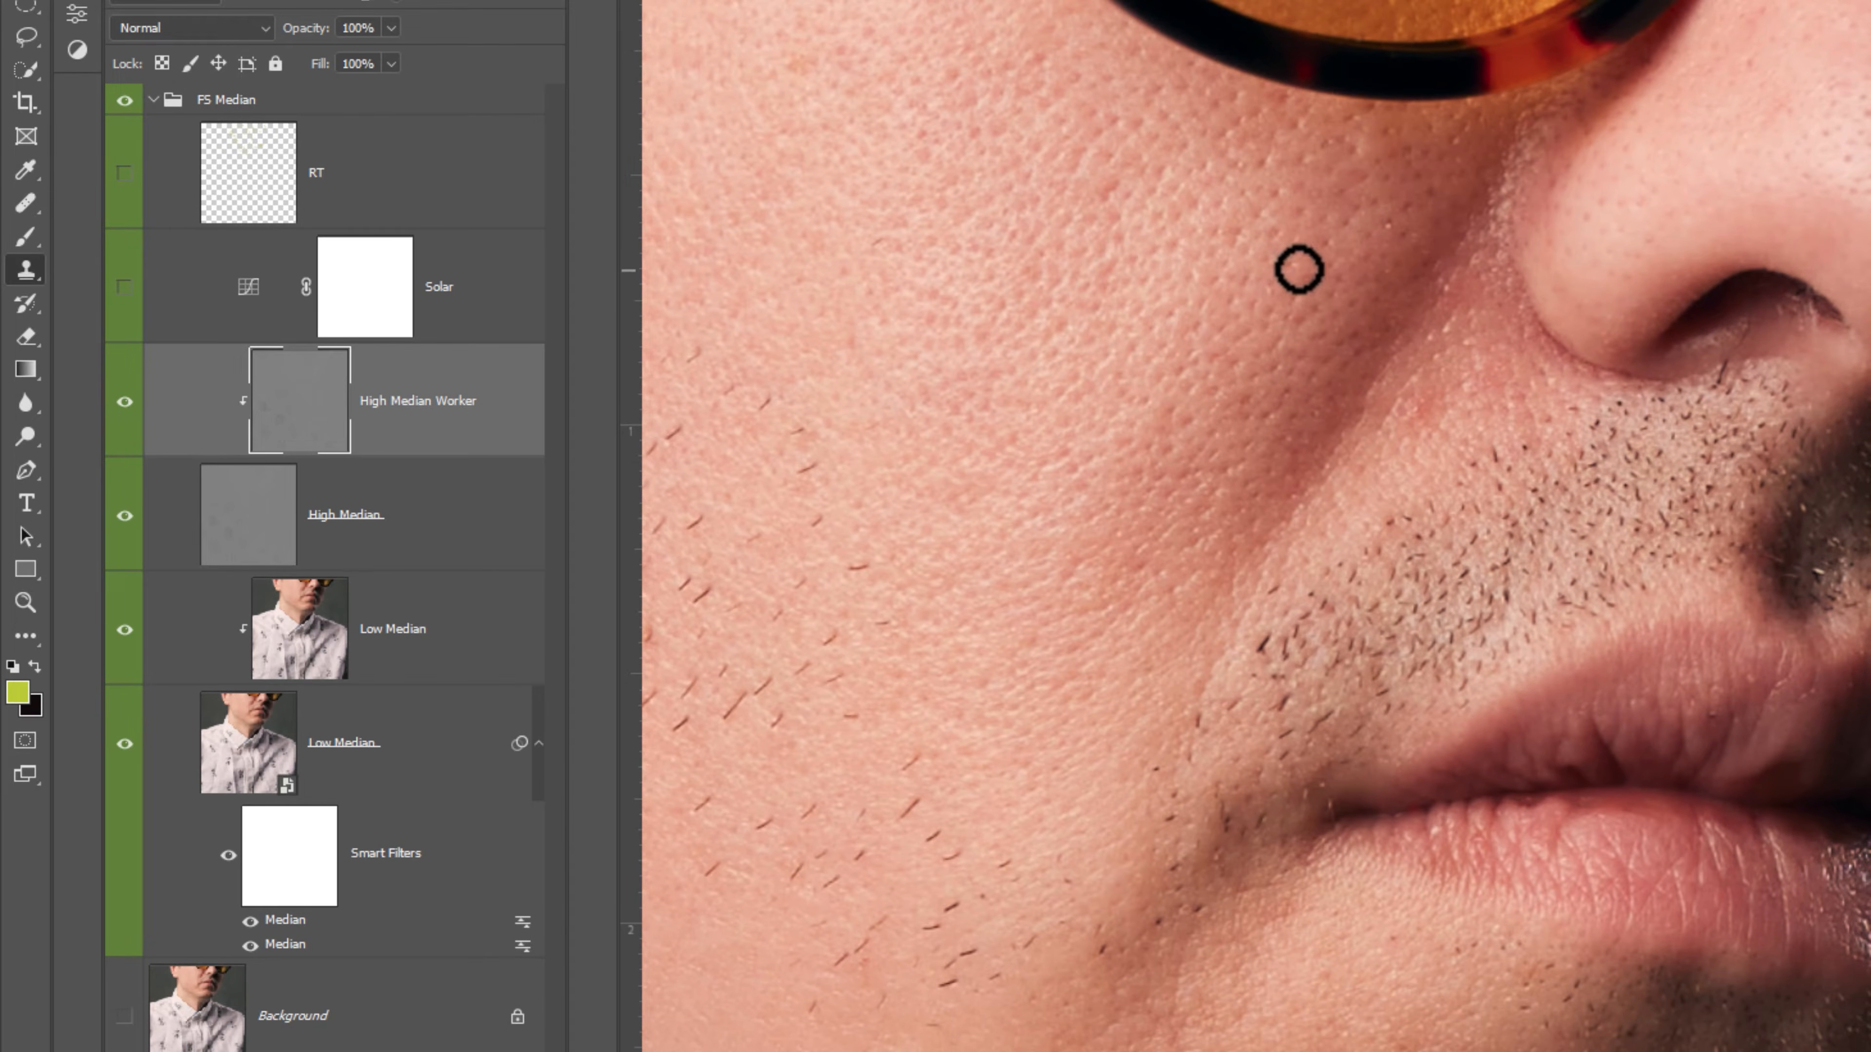
{"action": "left_click", "coordinate": [1272, 266], "text": "alt"}
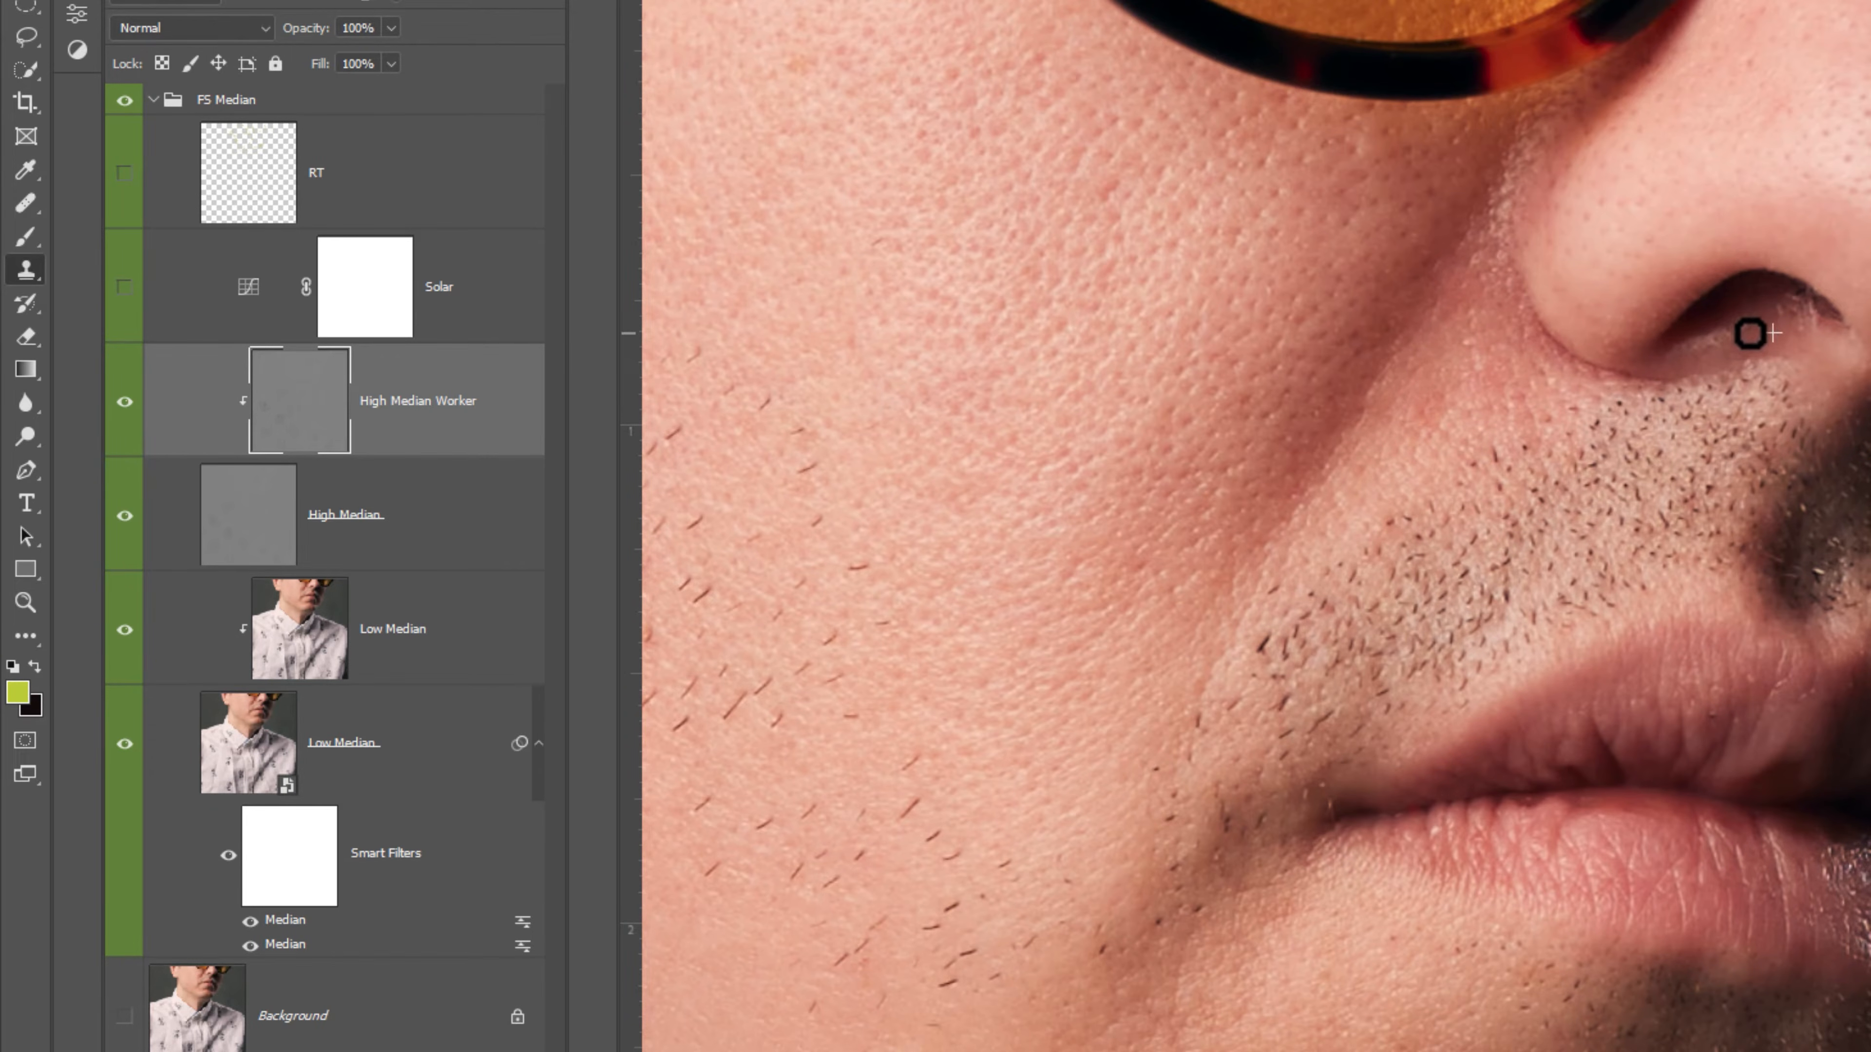
{"action": "left_click_drag", "start_coordinate": [1048, 248], "coordinate": [1408, 364]}
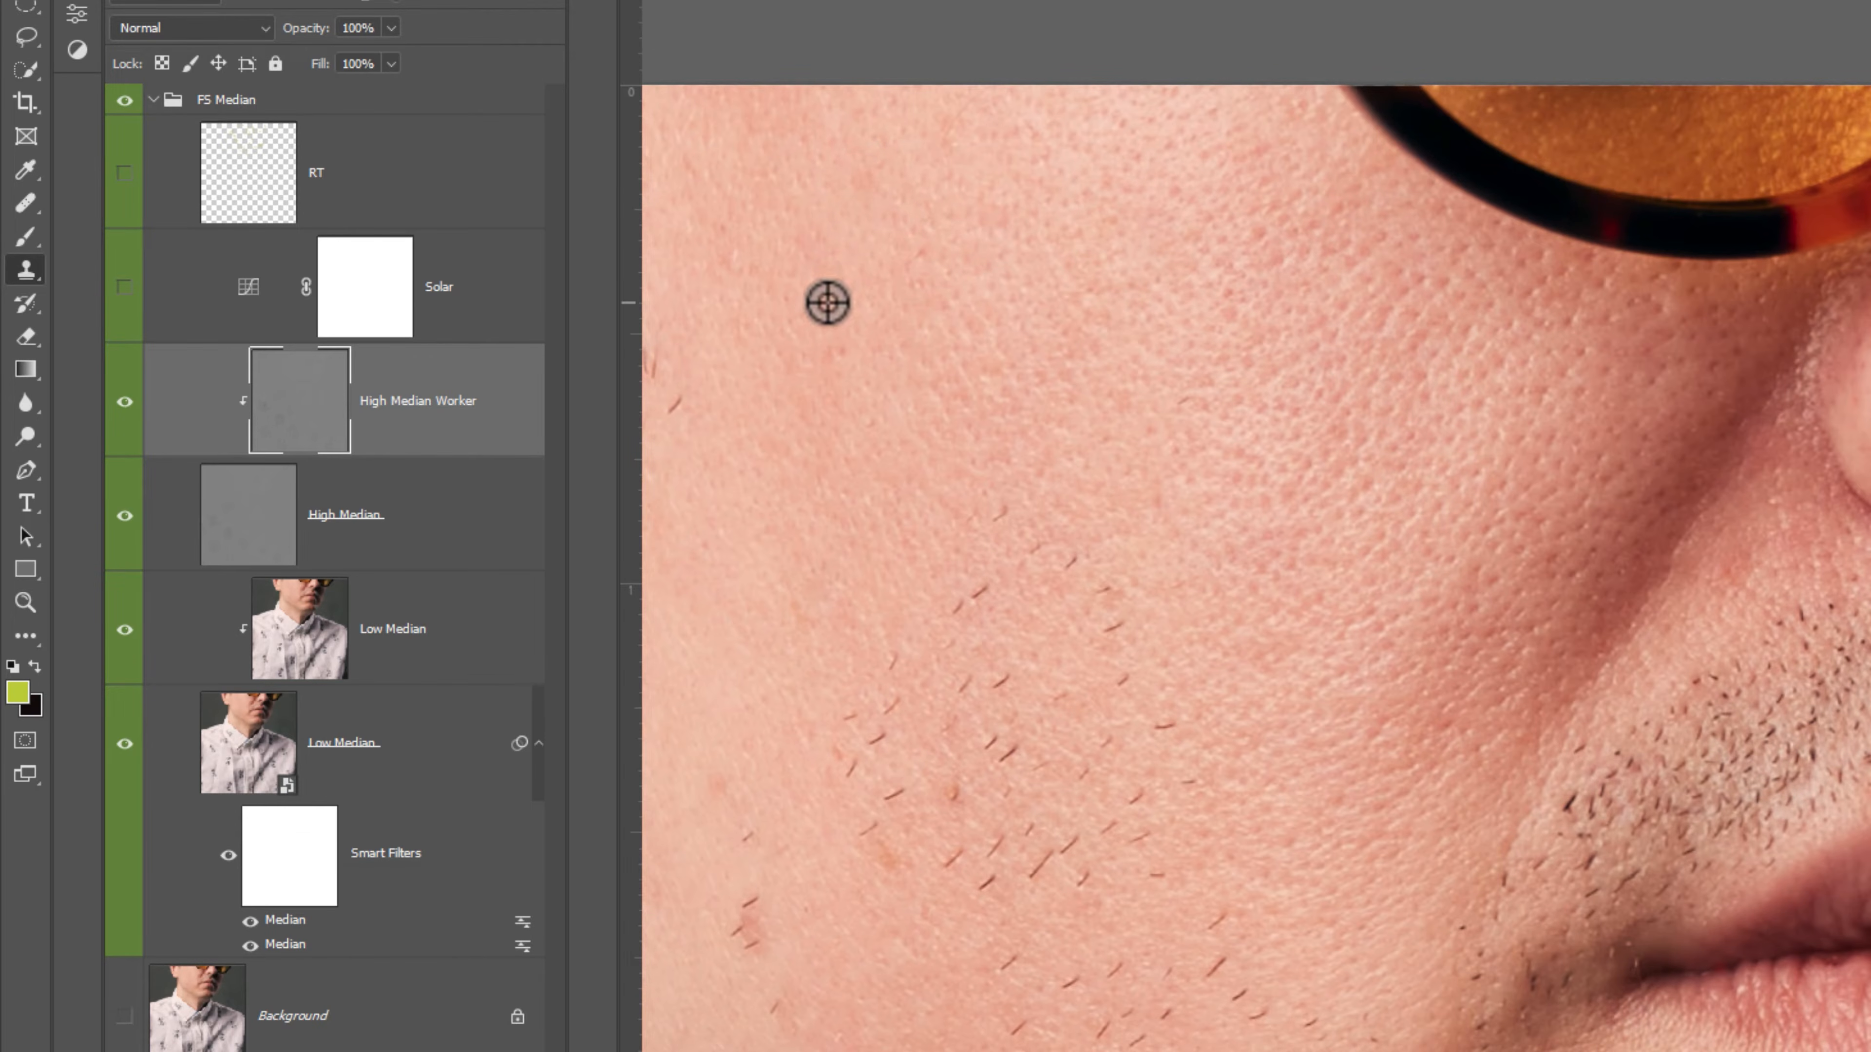
{"action": "left_click_drag", "start_coordinate": [987, 356], "coordinate": [1107, 323]}
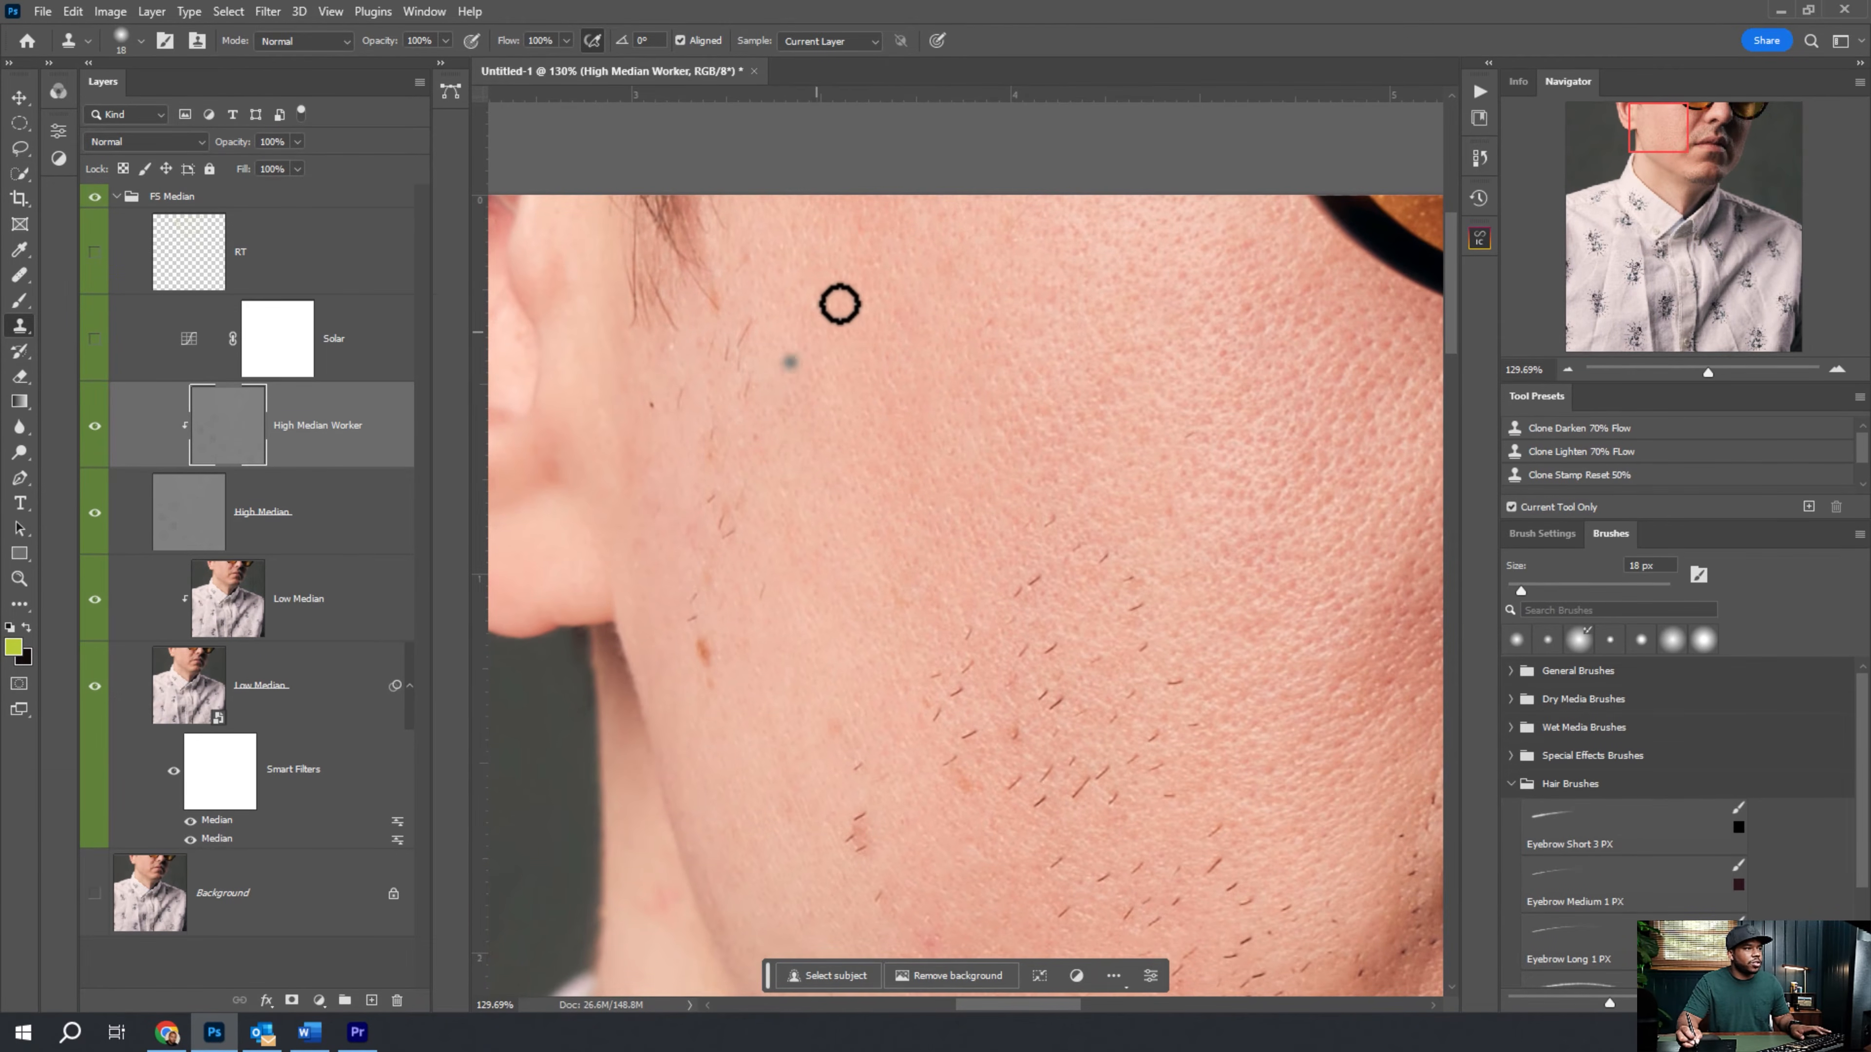
{"action": "left_click_drag", "start_coordinate": [839, 301], "coordinate": [852, 350]}
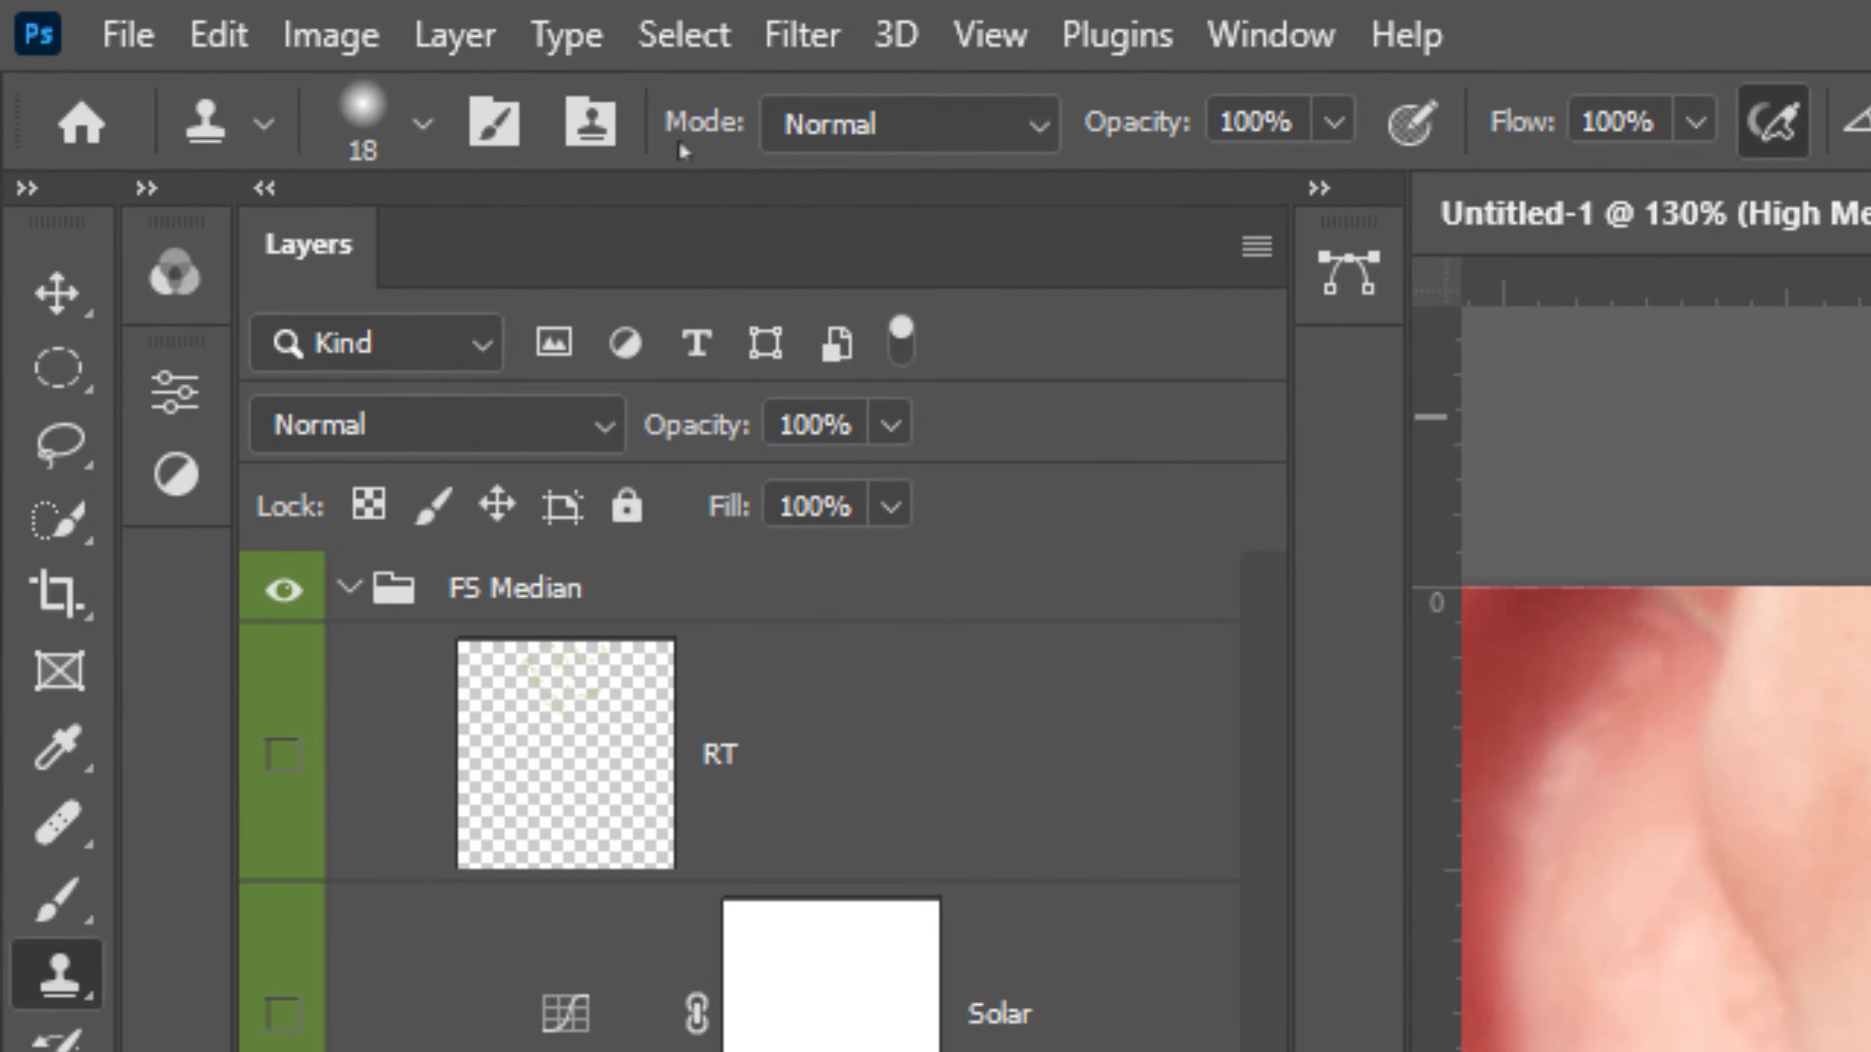
{"action": "left_click", "coordinate": [836, 116]}
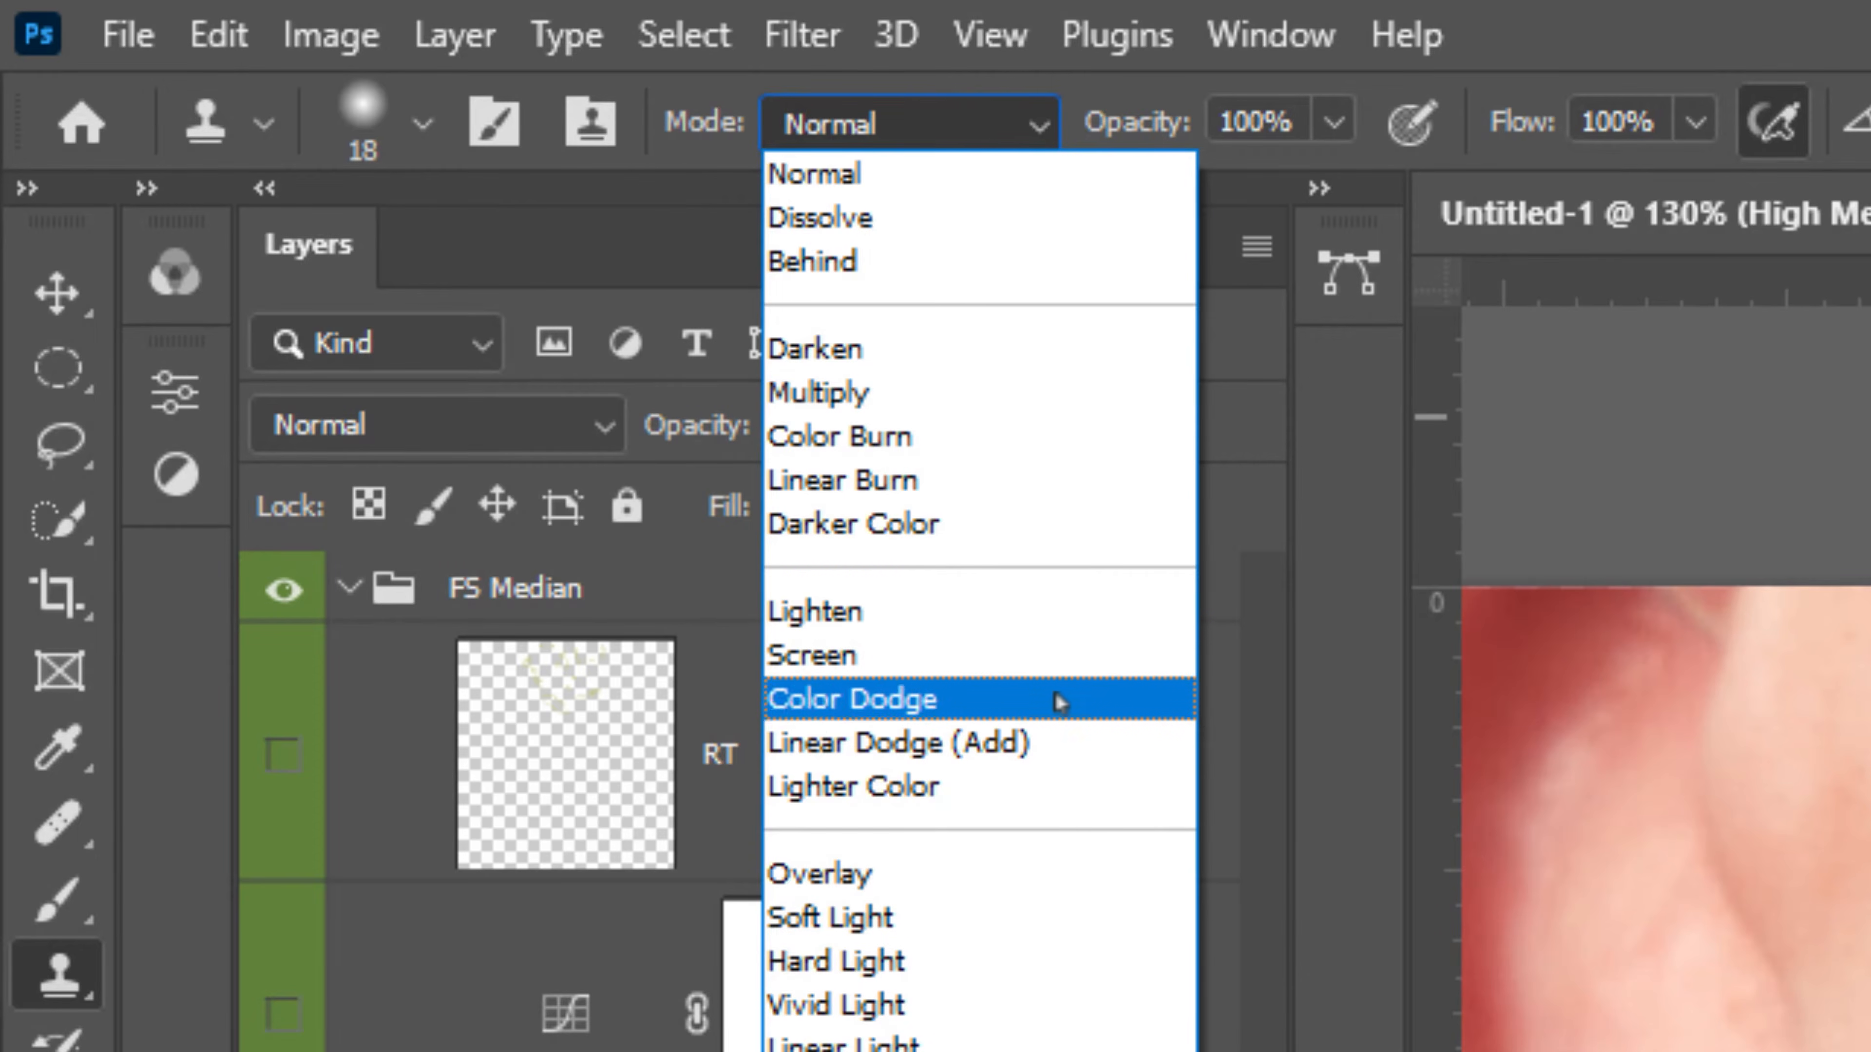
{"action": "left_click", "coordinate": [1034, 630]}
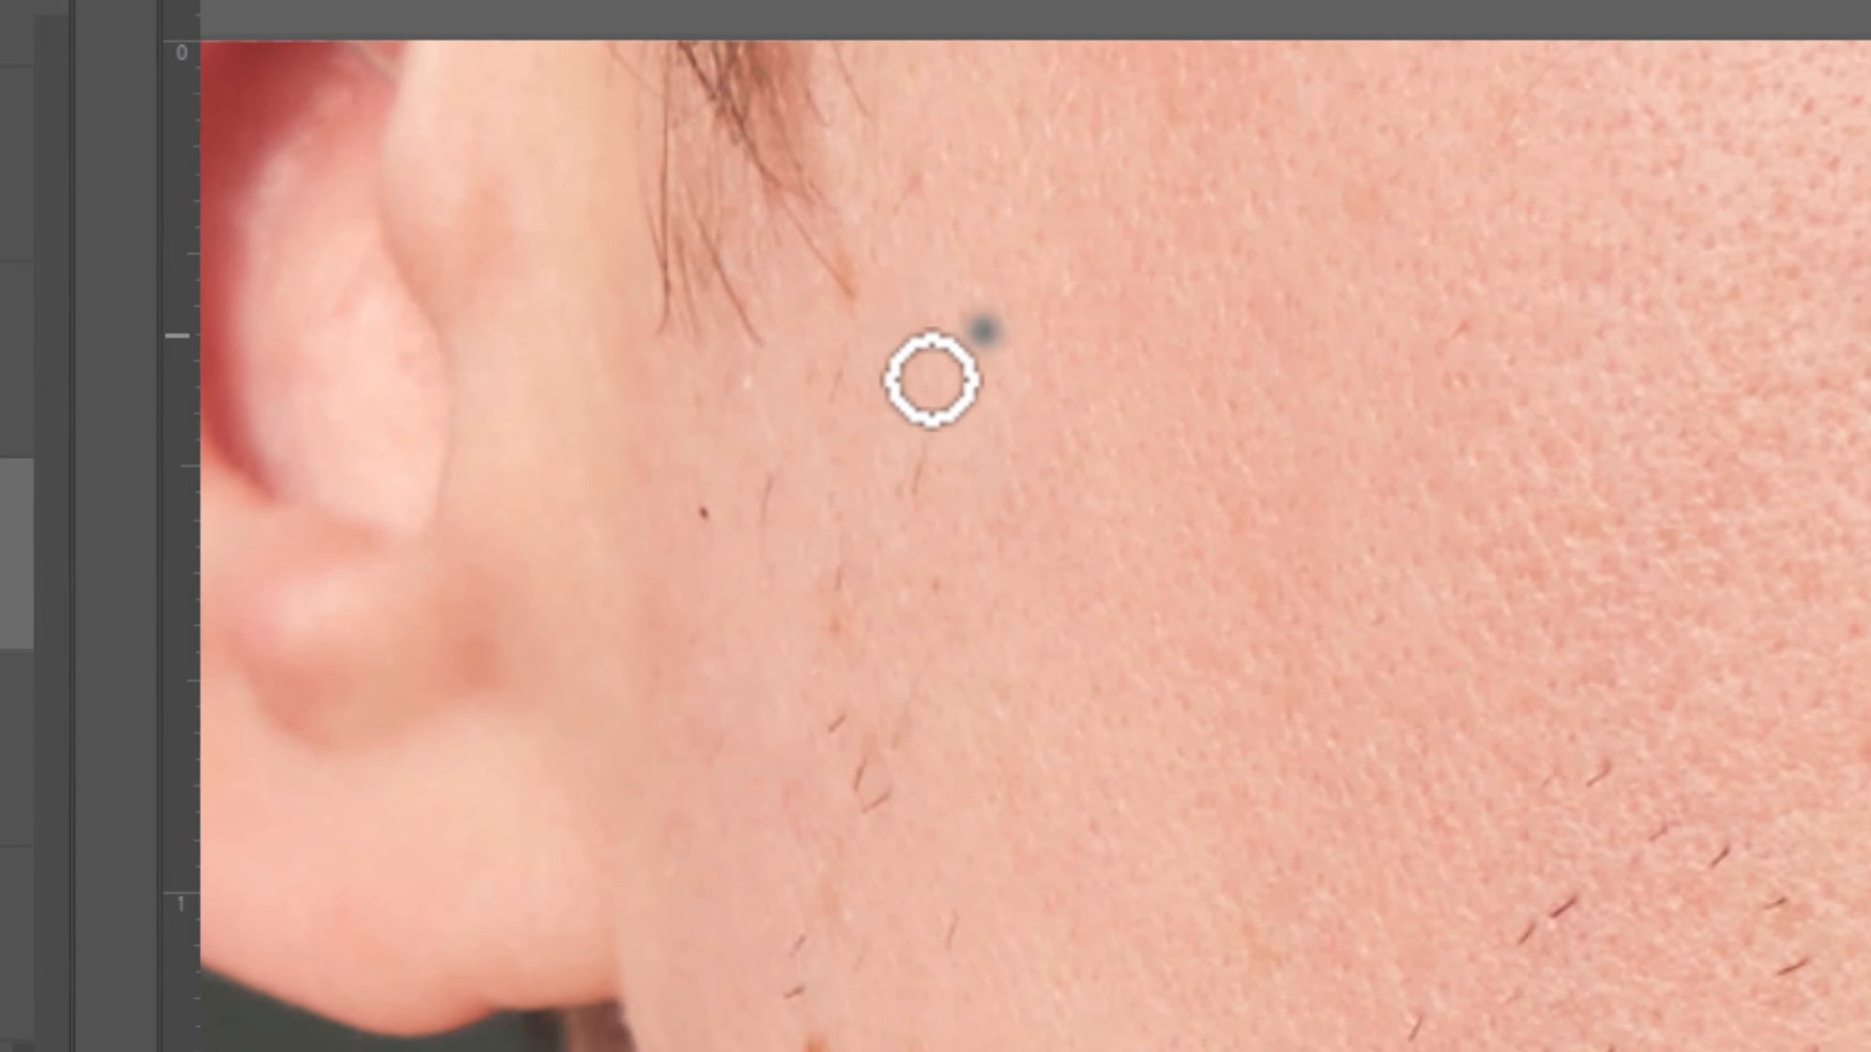
Resize the Clone Stamp brush and clone clean texture over the small hairs and marks in front of the ear.
{"action": "right_click", "coordinate": [1203, 210], "text": "alt"}
{"action": "left_click", "coordinate": [986, 434], "text": "alt"}
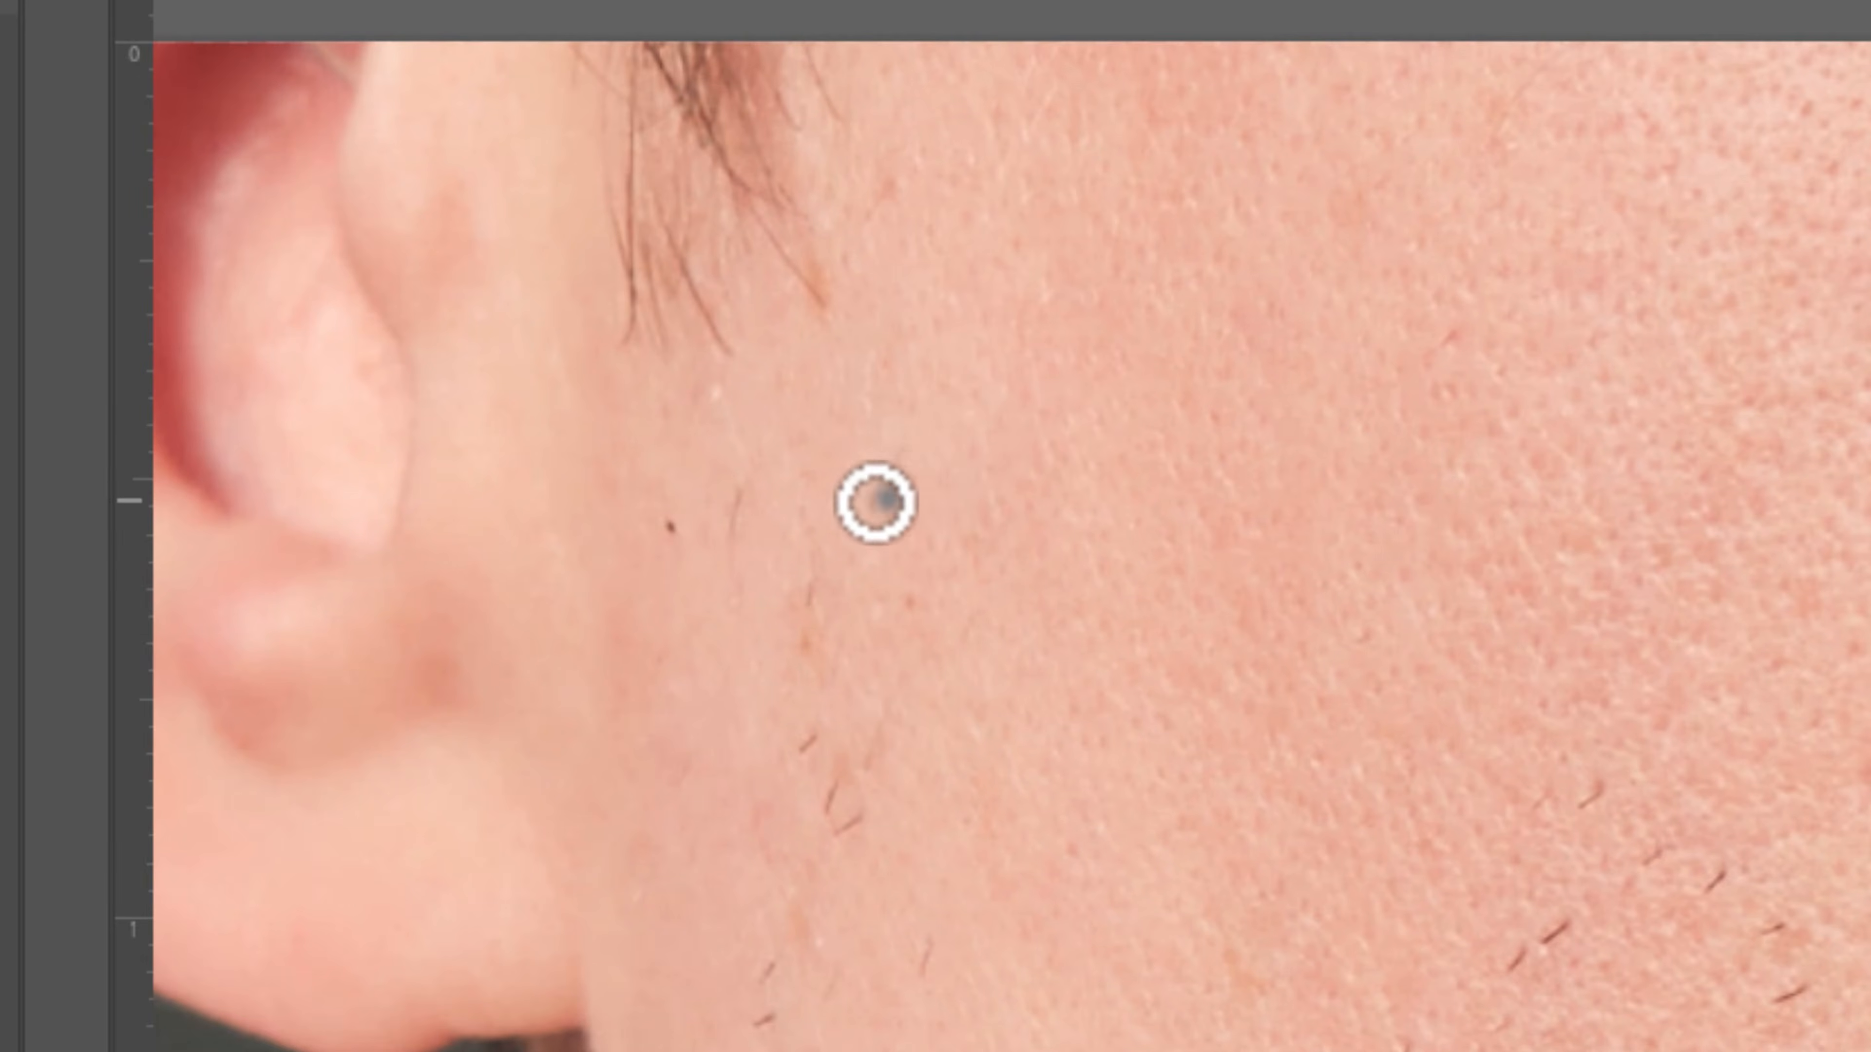
{"action": "left_click", "coordinate": [914, 597]}
{"action": "left_click", "coordinate": [953, 803], "text": "alt"}
{"action": "left_click", "coordinate": [827, 831]}
{"action": "left_click", "coordinate": [839, 802]}
{"action": "left_click", "coordinate": [823, 718]}
{"action": "left_click", "coordinate": [795, 647]}
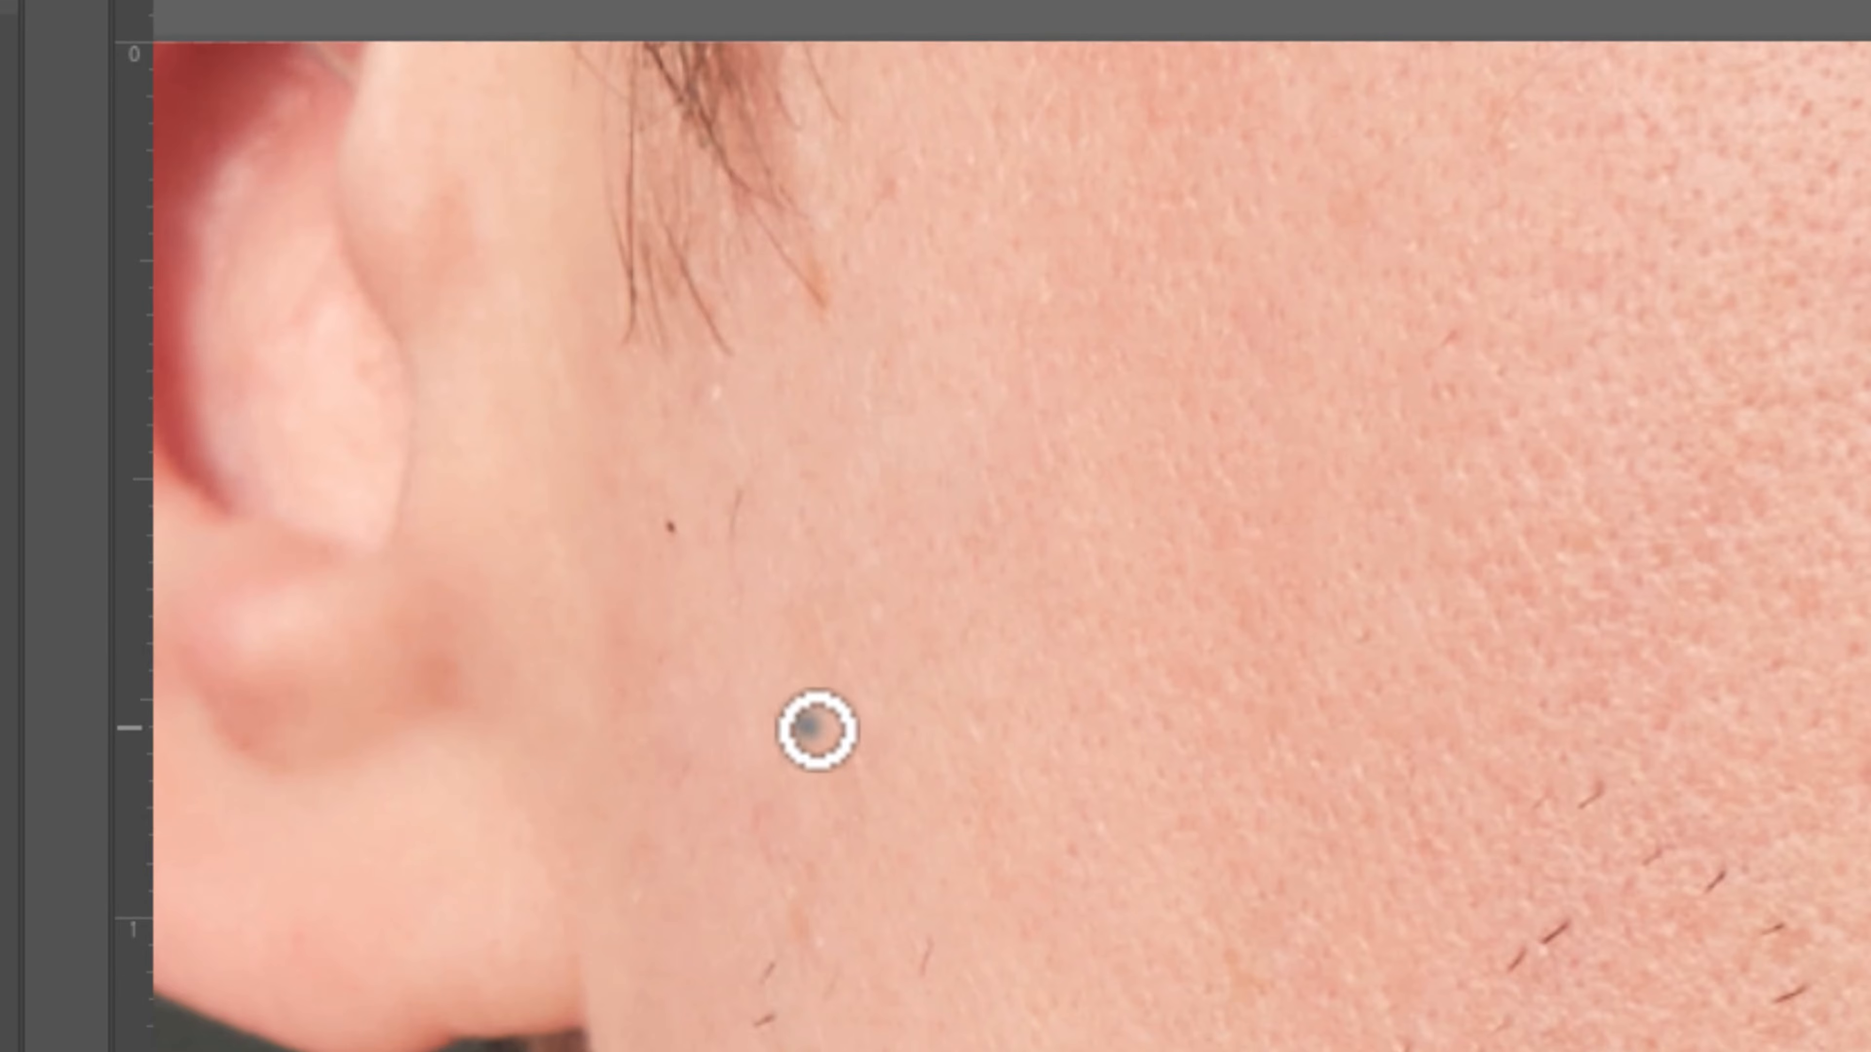
Clone clean texture over the stray hairs and marks on the skin beside the earlobe.
{"action": "left_click", "coordinate": [877, 877], "text": "alt"}
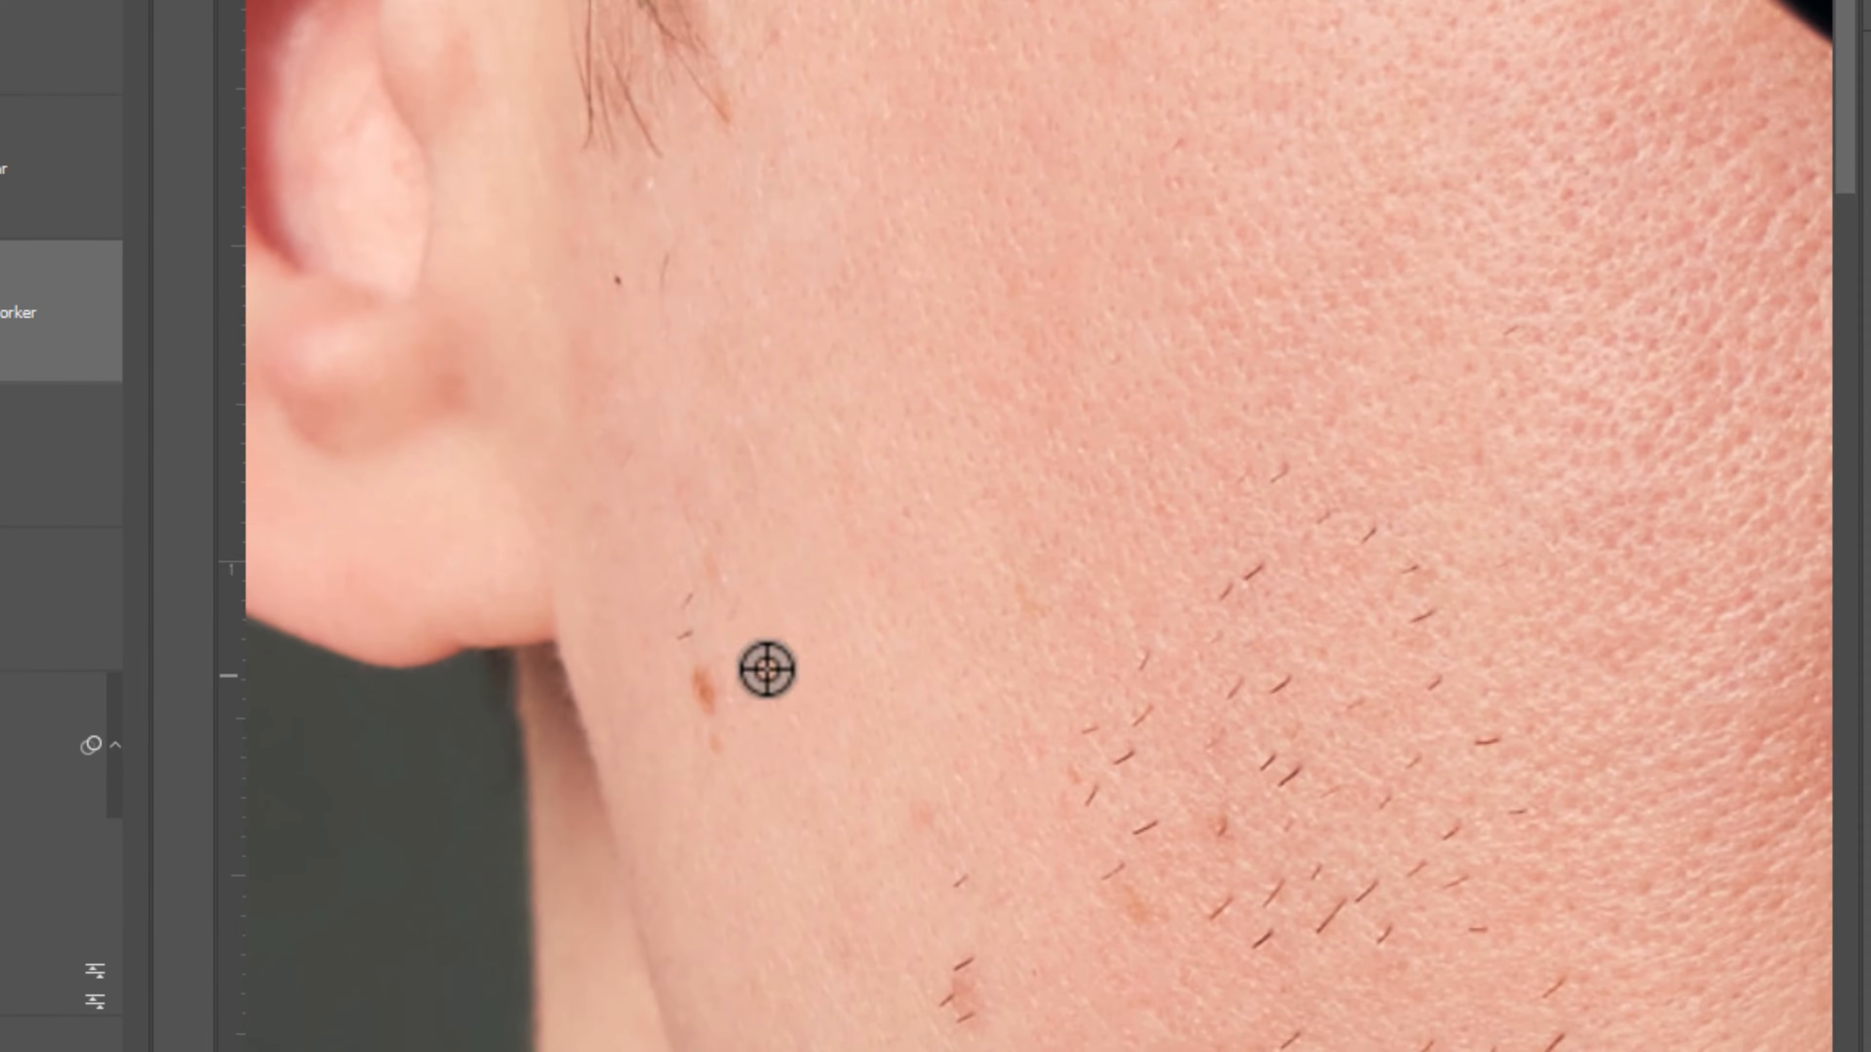
{"action": "left_click", "coordinate": [726, 577], "text": "alt"}
{"action": "left_click", "coordinate": [672, 628]}
{"action": "left_click", "coordinate": [685, 606]}
{"action": "left_click", "coordinate": [632, 490]}
{"action": "left_click_drag", "start_coordinate": [691, 291], "coordinate": [789, 258]}
{"action": "left_click", "coordinate": [660, 384], "text": "alt"}
{"action": "left_click", "coordinate": [650, 440]}
{"action": "mouse_move", "coordinate": [981, 674]}
{"action": "left_mouse_down"}
{"action": "mouse_move", "coordinate": [973, 217]}
{"action": "mouse_move", "coordinate": [937, 71]}
{"action": "left_mouse_up"}
{"action": "left_click", "coordinate": [773, 21]}
{"action": "left_click", "coordinate": [856, 96]}
Clone nearby skin texture over the blemishes along the outer cheek above the jawline, resampling for each area.
{"action": "left_click_drag", "start_coordinate": [983, 557], "coordinate": [843, 215]}
{"action": "left_click", "coordinate": [912, 355], "text": "alt"}
{"action": "left_click", "coordinate": [920, 307]}
{"action": "left_click", "coordinate": [965, 447], "text": "alt"}
{"action": "mouse_move", "coordinate": [1002, 412]}
{"action": "left_mouse_down"}
{"action": "mouse_move", "coordinate": [1020, 459]}
{"action": "mouse_move", "coordinate": [979, 426]}
{"action": "left_mouse_up"}
{"action": "left_click", "coordinate": [1077, 502], "text": "alt"}
{"action": "left_click", "coordinate": [1108, 450]}
{"action": "left_click", "coordinate": [1183, 658], "text": "alt"}
{"action": "left_click", "coordinate": [1183, 537]}
{"action": "left_click", "coordinate": [1206, 610]}
{"action": "left_click", "coordinate": [1182, 694]}
{"action": "left_click", "coordinate": [1084, 695], "text": "alt"}
{"action": "mouse_move", "coordinate": [1003, 677]}
{"action": "left_mouse_down"}
{"action": "mouse_move", "coordinate": [1039, 646]}
{"action": "mouse_move", "coordinate": [971, 624]}
{"action": "mouse_move", "coordinate": [1003, 633]}
{"action": "mouse_move", "coordinate": [974, 718]}
{"action": "left_mouse_up"}
{"action": "left_click", "coordinate": [980, 552], "text": "alt"}
{"action": "left_click", "coordinate": [1014, 576]}
{"action": "left_click", "coordinate": [971, 638]}
{"action": "left_click", "coordinate": [970, 798], "text": "alt"}
{"action": "left_click_drag", "start_coordinate": [1070, 770], "coordinate": [1041, 867]}
{"action": "left_click", "coordinate": [1048, 907], "text": "alt"}
{"action": "left_click", "coordinate": [1052, 797]}
{"action": "left_click", "coordinate": [1103, 753]}
{"action": "left_click_drag", "start_coordinate": [1093, 802], "coordinate": [1092, 828]}
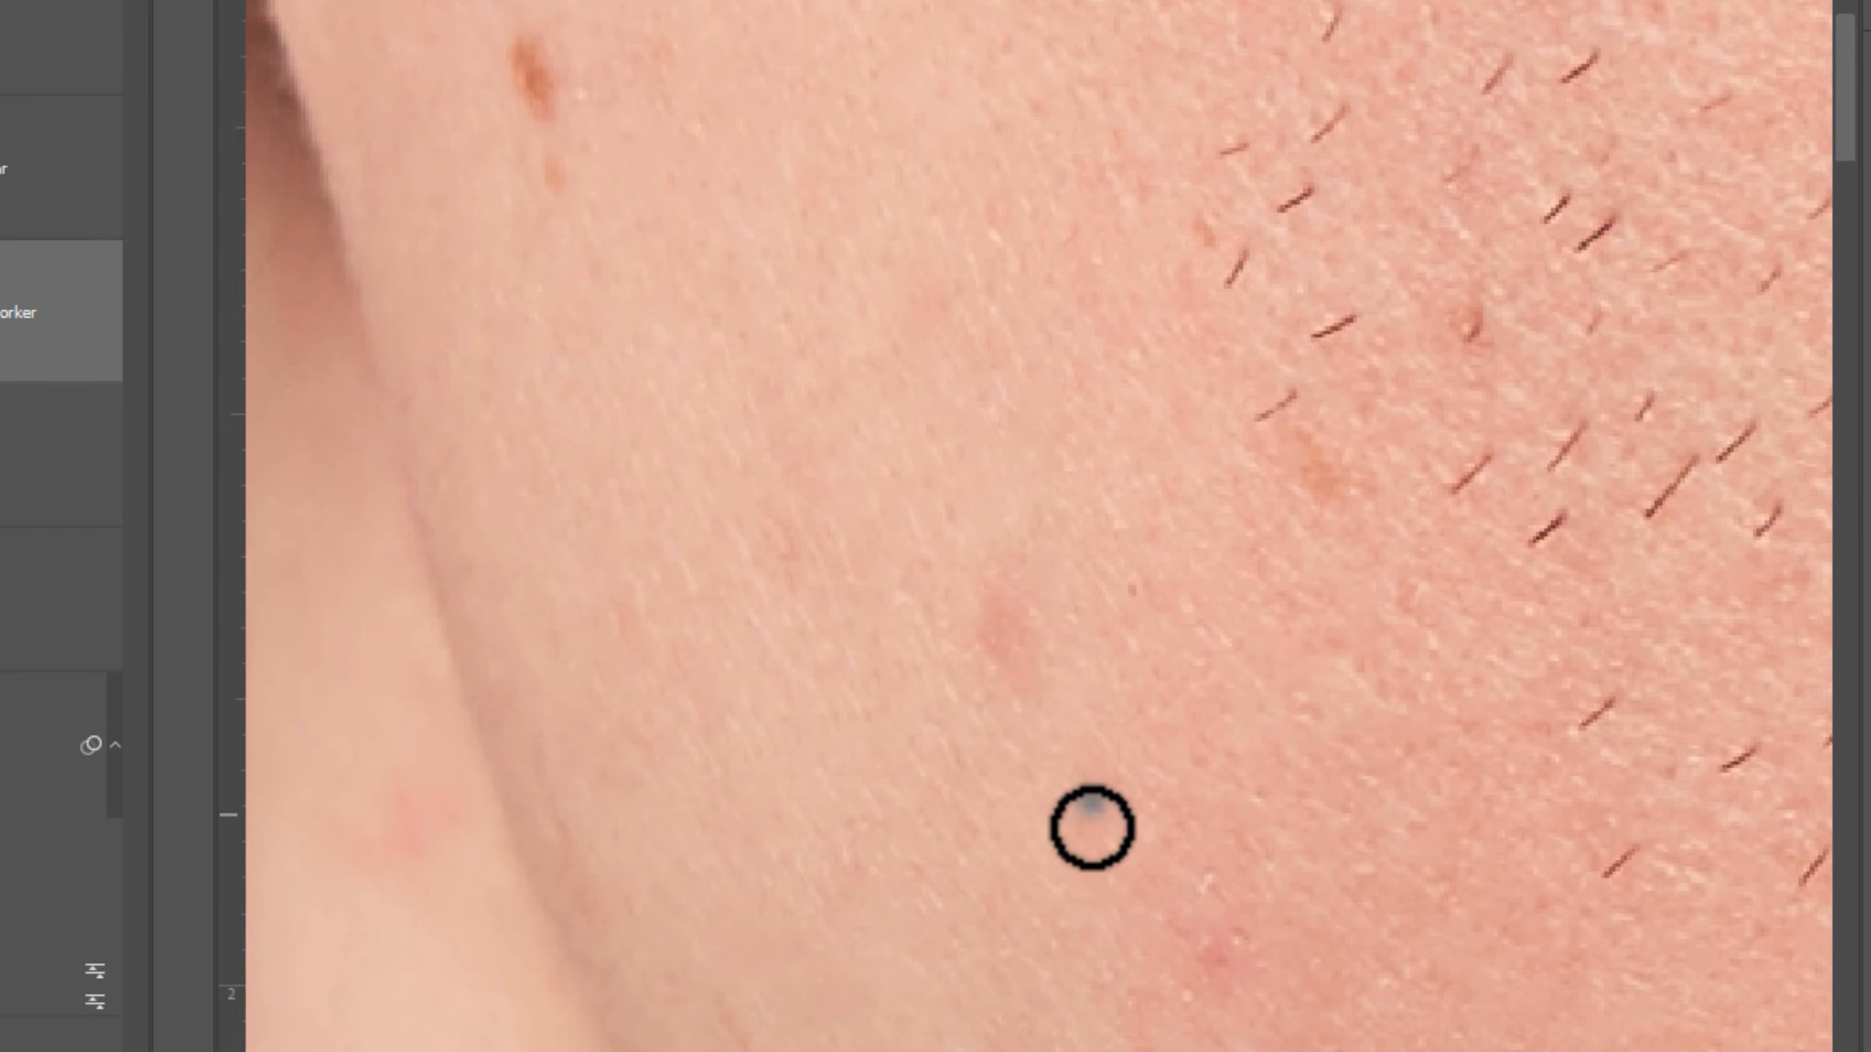
Clone clean texture over the stray stubble hairs on the lower cheek towards the mouth.
{"action": "left_click_drag", "start_coordinate": [1298, 903], "coordinate": [956, 815]}
{"action": "left_click", "coordinate": [808, 783], "text": "alt"}
{"action": "left_click", "coordinate": [808, 855]}
{"action": "left_click", "coordinate": [824, 752], "text": "alt"}
{"action": "left_click", "coordinate": [834, 757]}
{"action": "left_click", "coordinate": [813, 732], "text": "alt"}
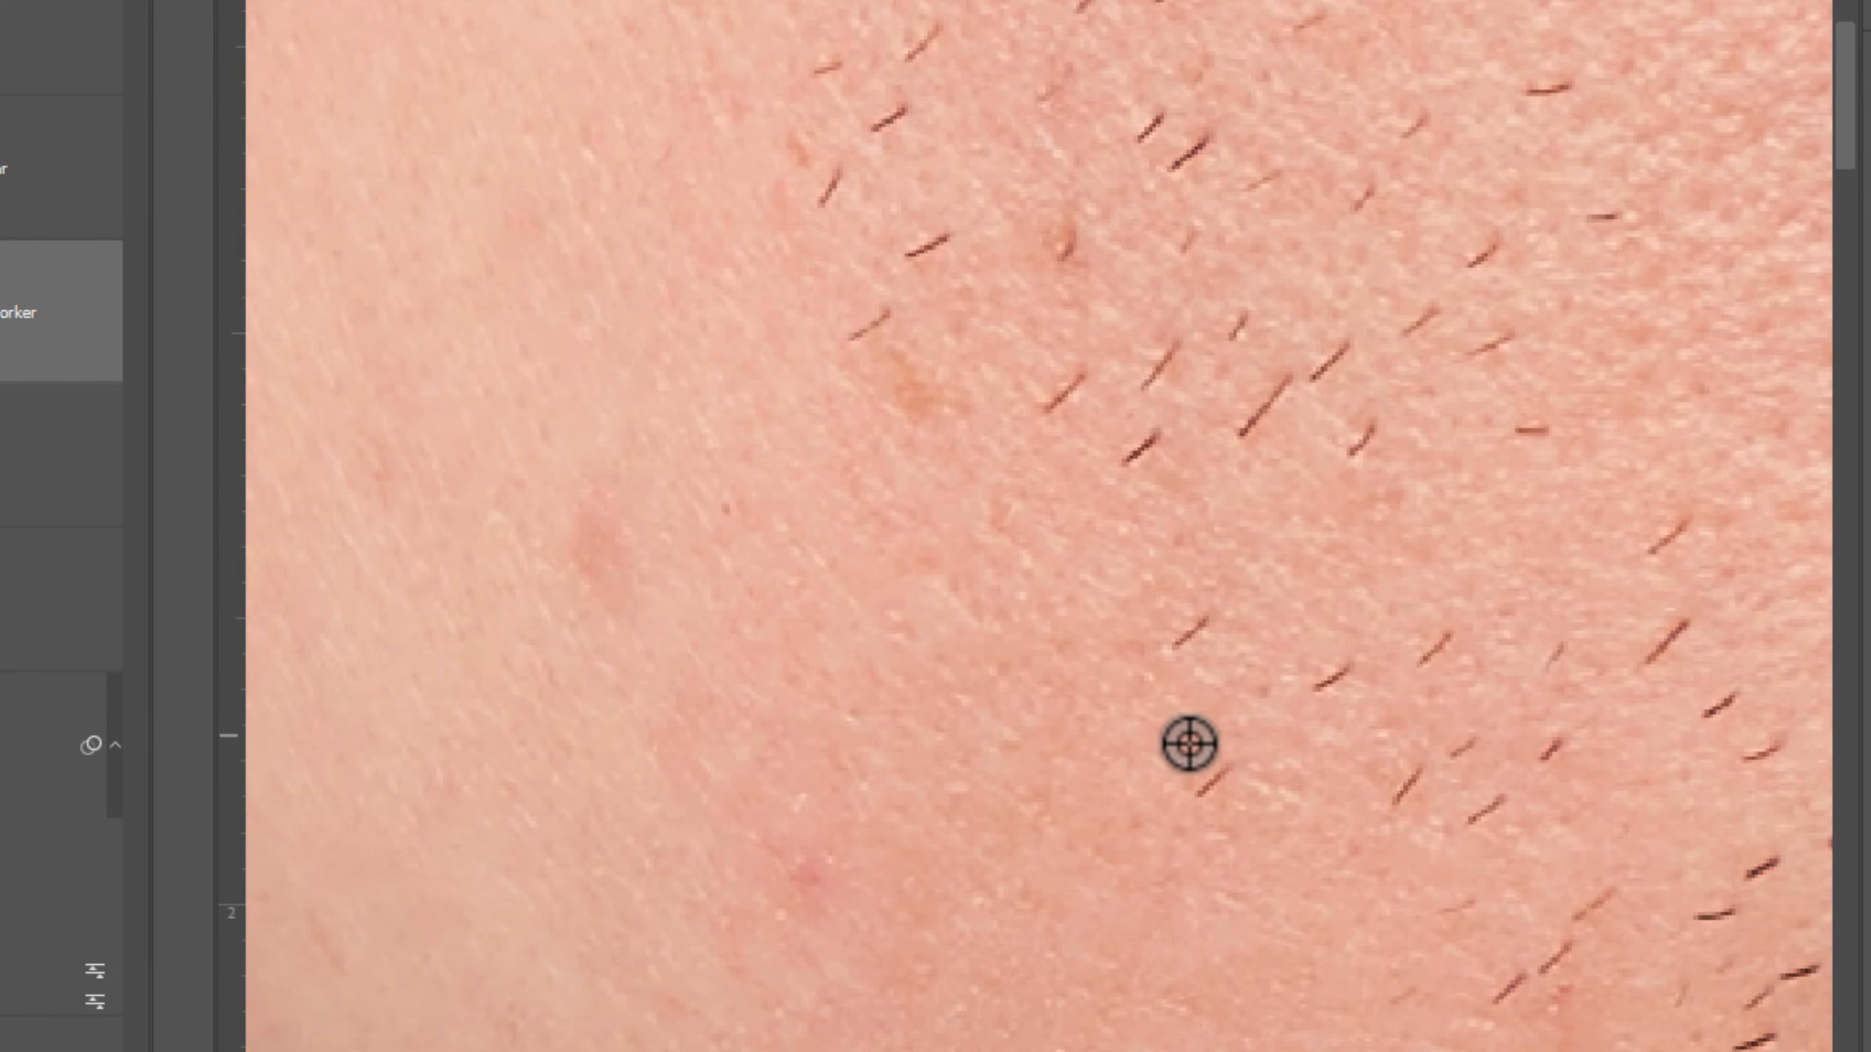
{"action": "mouse_move", "coordinate": [1207, 790]}
{"action": "left_mouse_down"}
{"action": "mouse_move", "coordinate": [1056, 802]}
{"action": "mouse_move", "coordinate": [930, 756]}
{"action": "mouse_move", "coordinate": [890, 848]}
{"action": "left_mouse_up"}
{"action": "left_click", "coordinate": [930, 756], "text": "alt"}
{"action": "left_click", "coordinate": [1054, 861]}
{"action": "left_click", "coordinate": [1153, 785], "text": "alt"}
{"action": "left_click", "coordinate": [1158, 829]}
{"action": "left_click", "coordinate": [1283, 818]}
{"action": "left_click", "coordinate": [1399, 715]}
{"action": "left_click", "coordinate": [1399, 805]}
{"action": "left_click", "coordinate": [1458, 849], "text": "alt"}
{"action": "left_click", "coordinate": [1444, 884]}
{"action": "left_click", "coordinate": [1482, 932]}
{"action": "left_click", "coordinate": [1274, 930]}
{"action": "left_click", "coordinate": [1193, 935]}
{"action": "left_click_drag", "start_coordinate": [1195, 938], "coordinate": [1058, 510]}
{"action": "left_click", "coordinate": [1108, 735]}
{"action": "left_click", "coordinate": [1376, 755]}
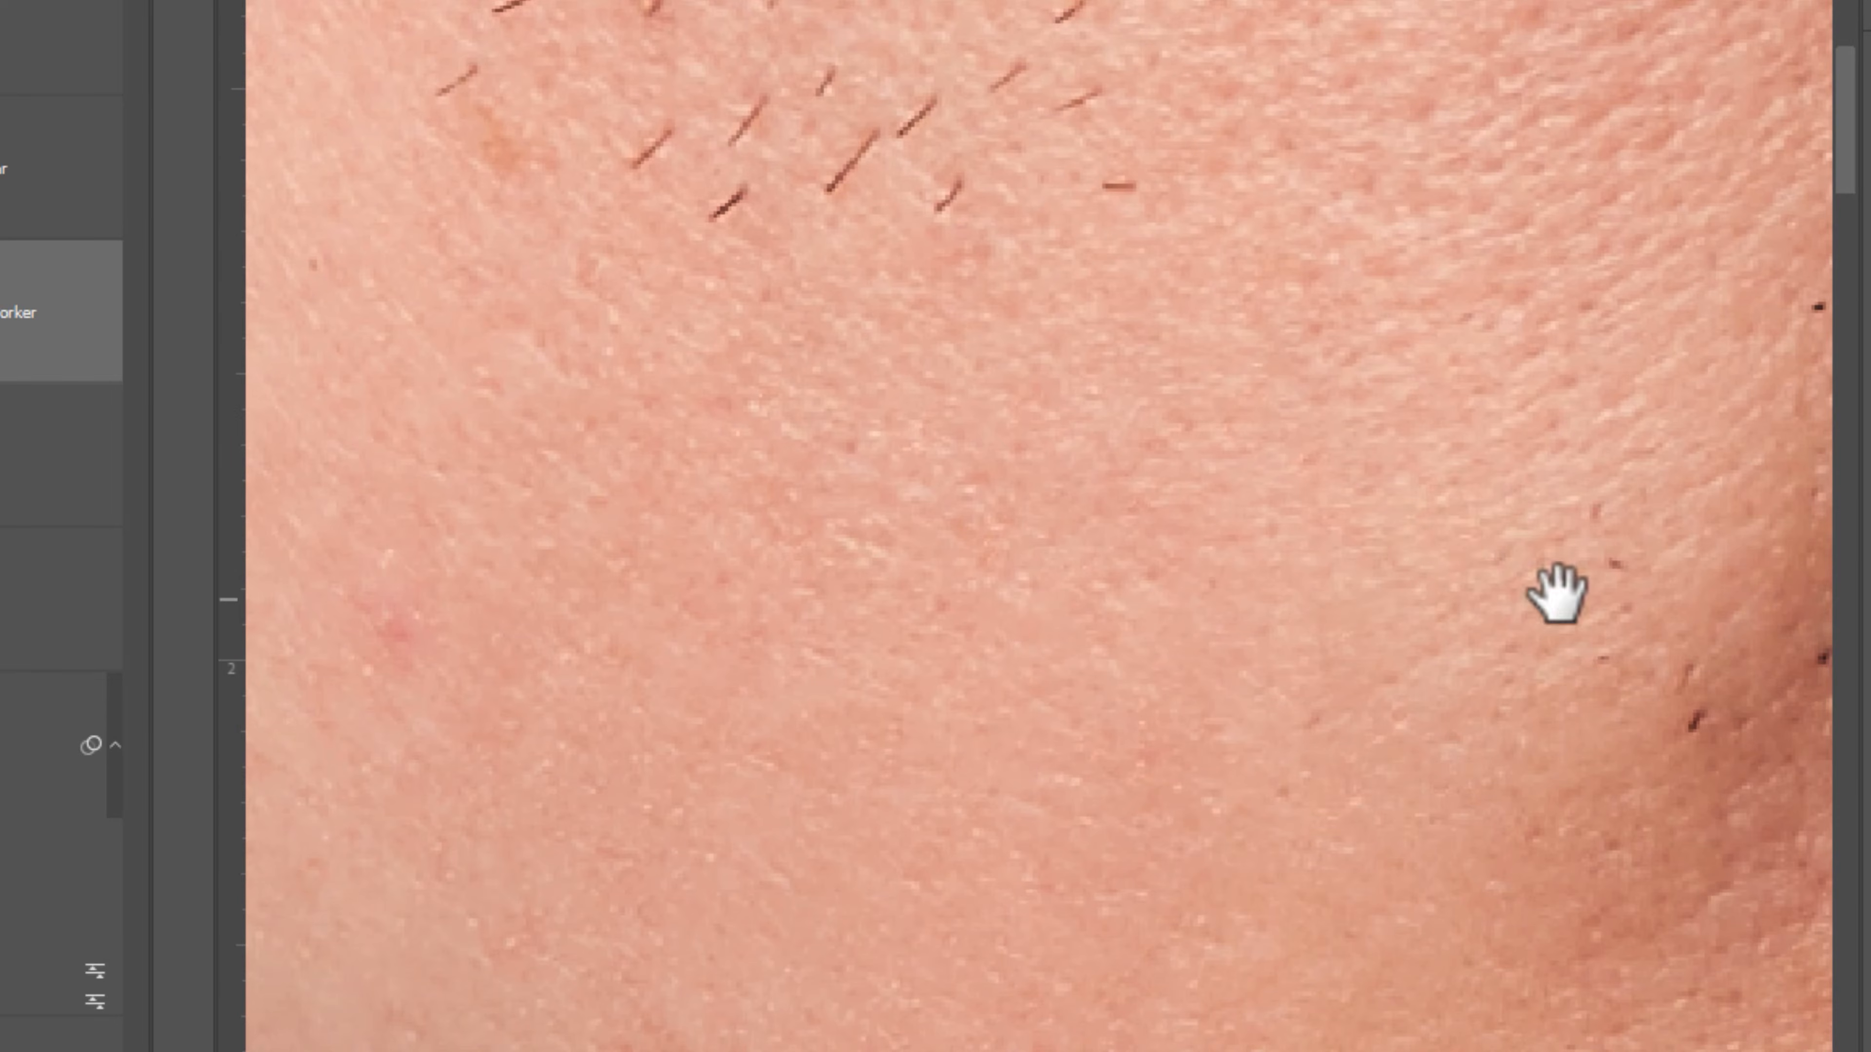
Clone clean texture over the cluster of stray stubble hairs on the middle of the cheek.
{"action": "left_click_drag", "start_coordinate": [1333, 630], "coordinate": [1219, 861]}
{"action": "left_click", "coordinate": [1363, 509], "text": "alt"}
{"action": "scroll", "coordinate": [1363, 509], "scroll_direction": "up", "scroll_amount": 2}
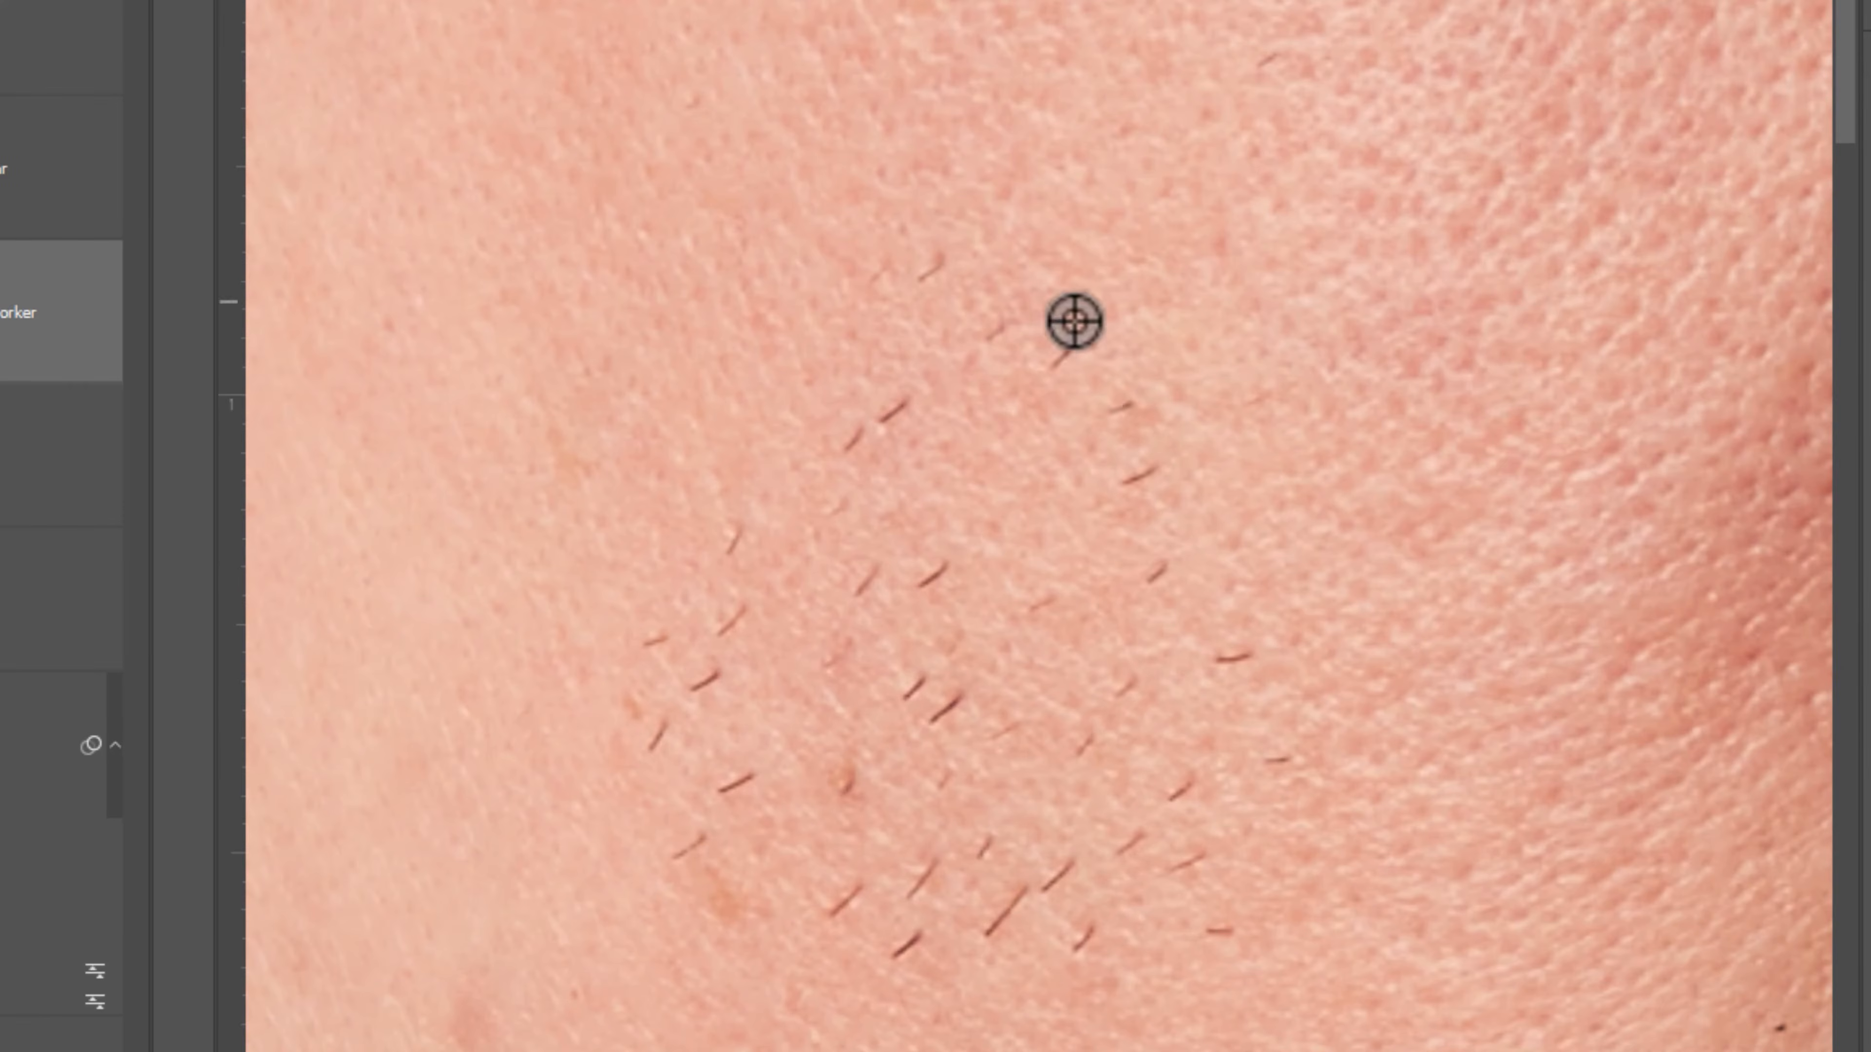
{"action": "left_click_drag", "start_coordinate": [1152, 831], "coordinate": [986, 873]}
{"action": "left_click", "coordinate": [723, 802], "text": "alt"}
{"action": "left_click_drag", "start_coordinate": [722, 802], "coordinate": [639, 635]}
{"action": "left_click", "coordinate": [705, 697]}
{"action": "left_click", "coordinate": [893, 409]}
{"action": "left_click", "coordinate": [948, 573]}
{"action": "left_click", "coordinate": [888, 627]}
{"action": "left_click", "coordinate": [985, 743]}
{"action": "left_click", "coordinate": [944, 284]}
{"action": "left_click", "coordinate": [966, 355]}
{"action": "scroll", "coordinate": [1168, 377], "scroll_direction": "down", "scroll_amount": 1}
{"action": "left_click", "coordinate": [1282, 406], "text": "alt"}
{"action": "left_click", "coordinate": [1328, 345]}
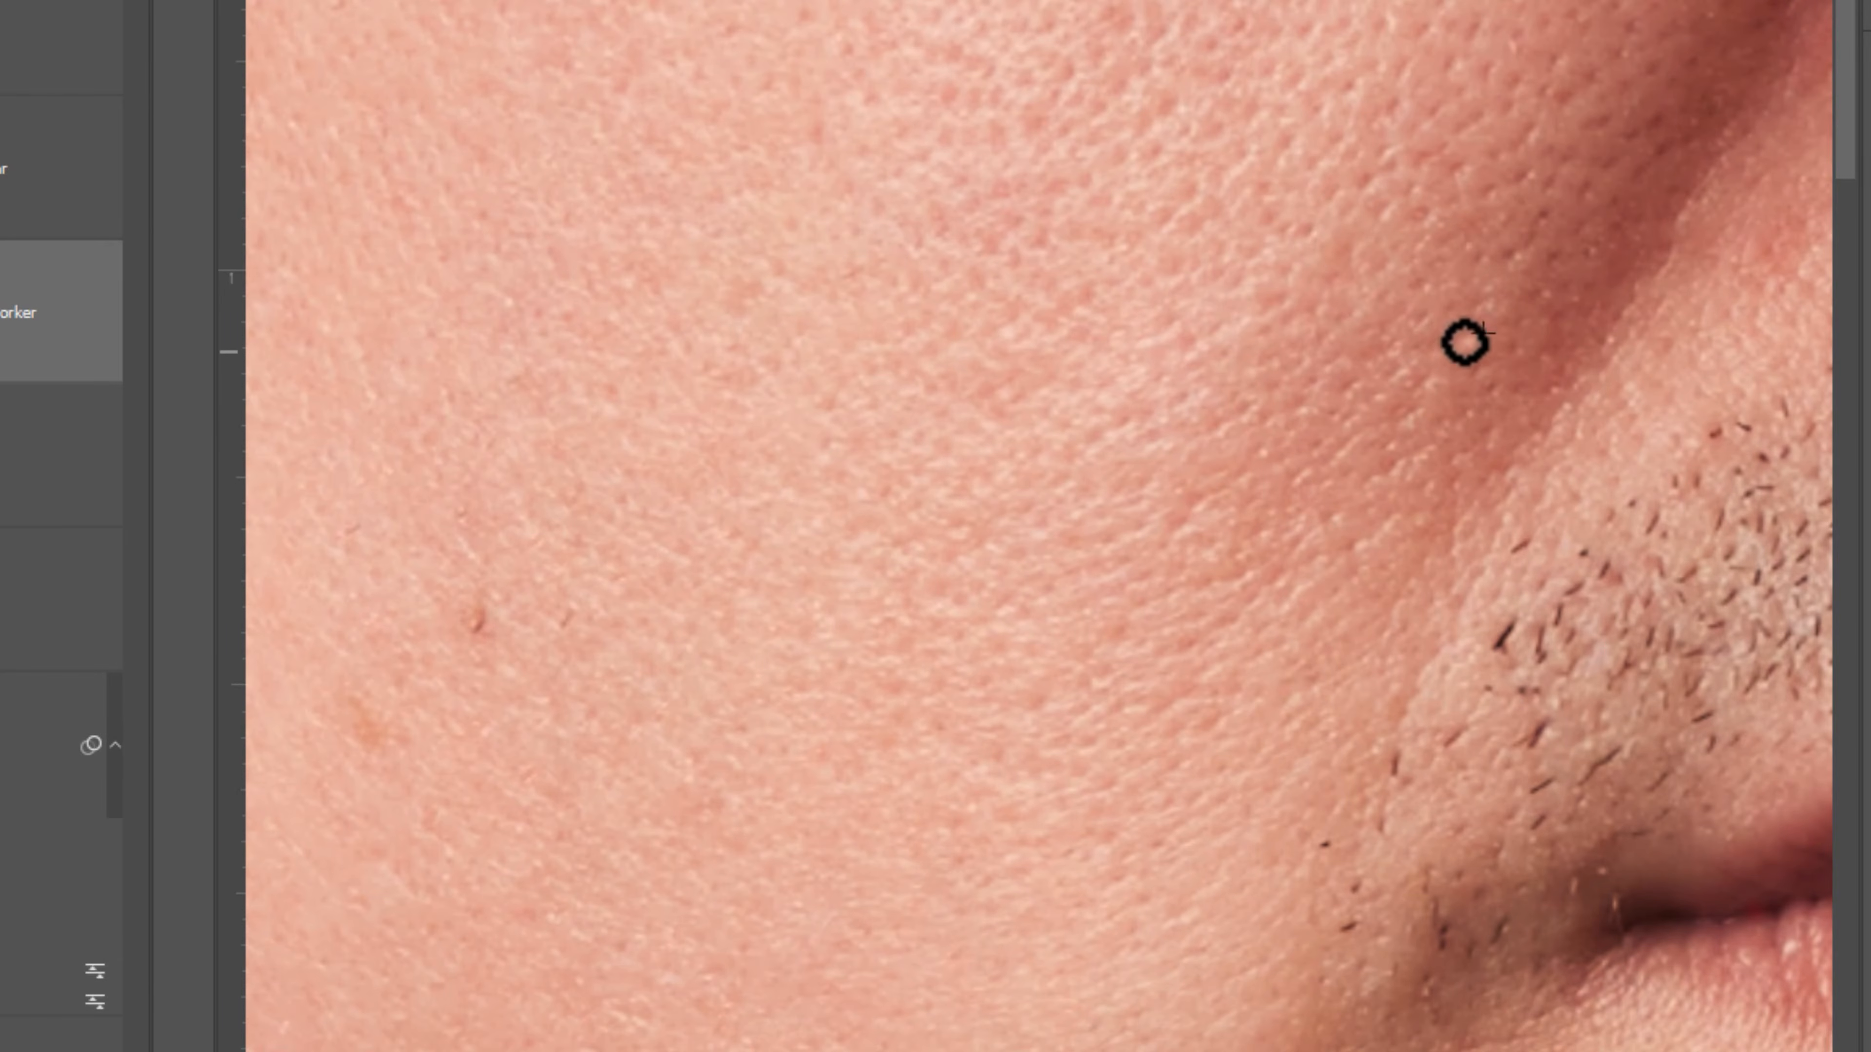
Clone texture over the remaining flaws on the upper cheek below the sunglasses and check the whole cheek.
{"action": "scroll", "coordinate": [1461, 343], "scroll_direction": "up", "scroll_amount": 5}
{"action": "left_click", "coordinate": [860, 502]}
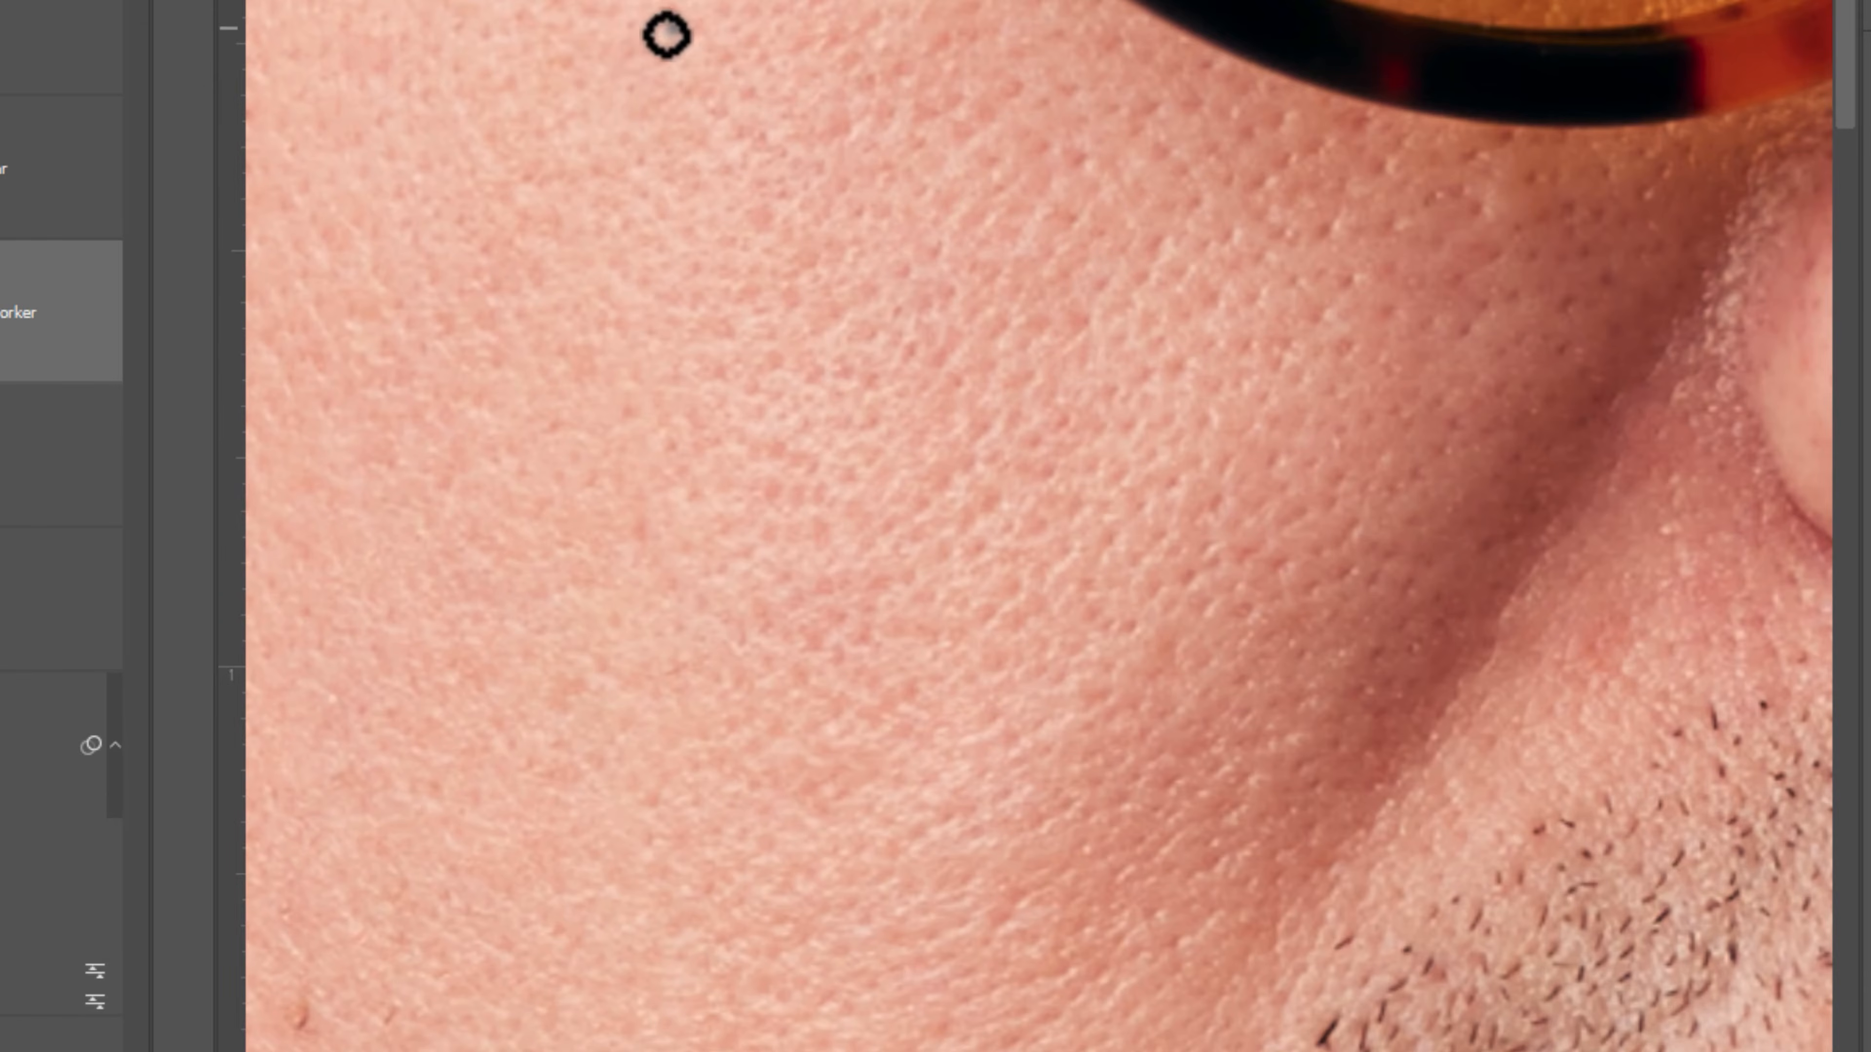
{"action": "left_click", "coordinate": [1392, 280]}
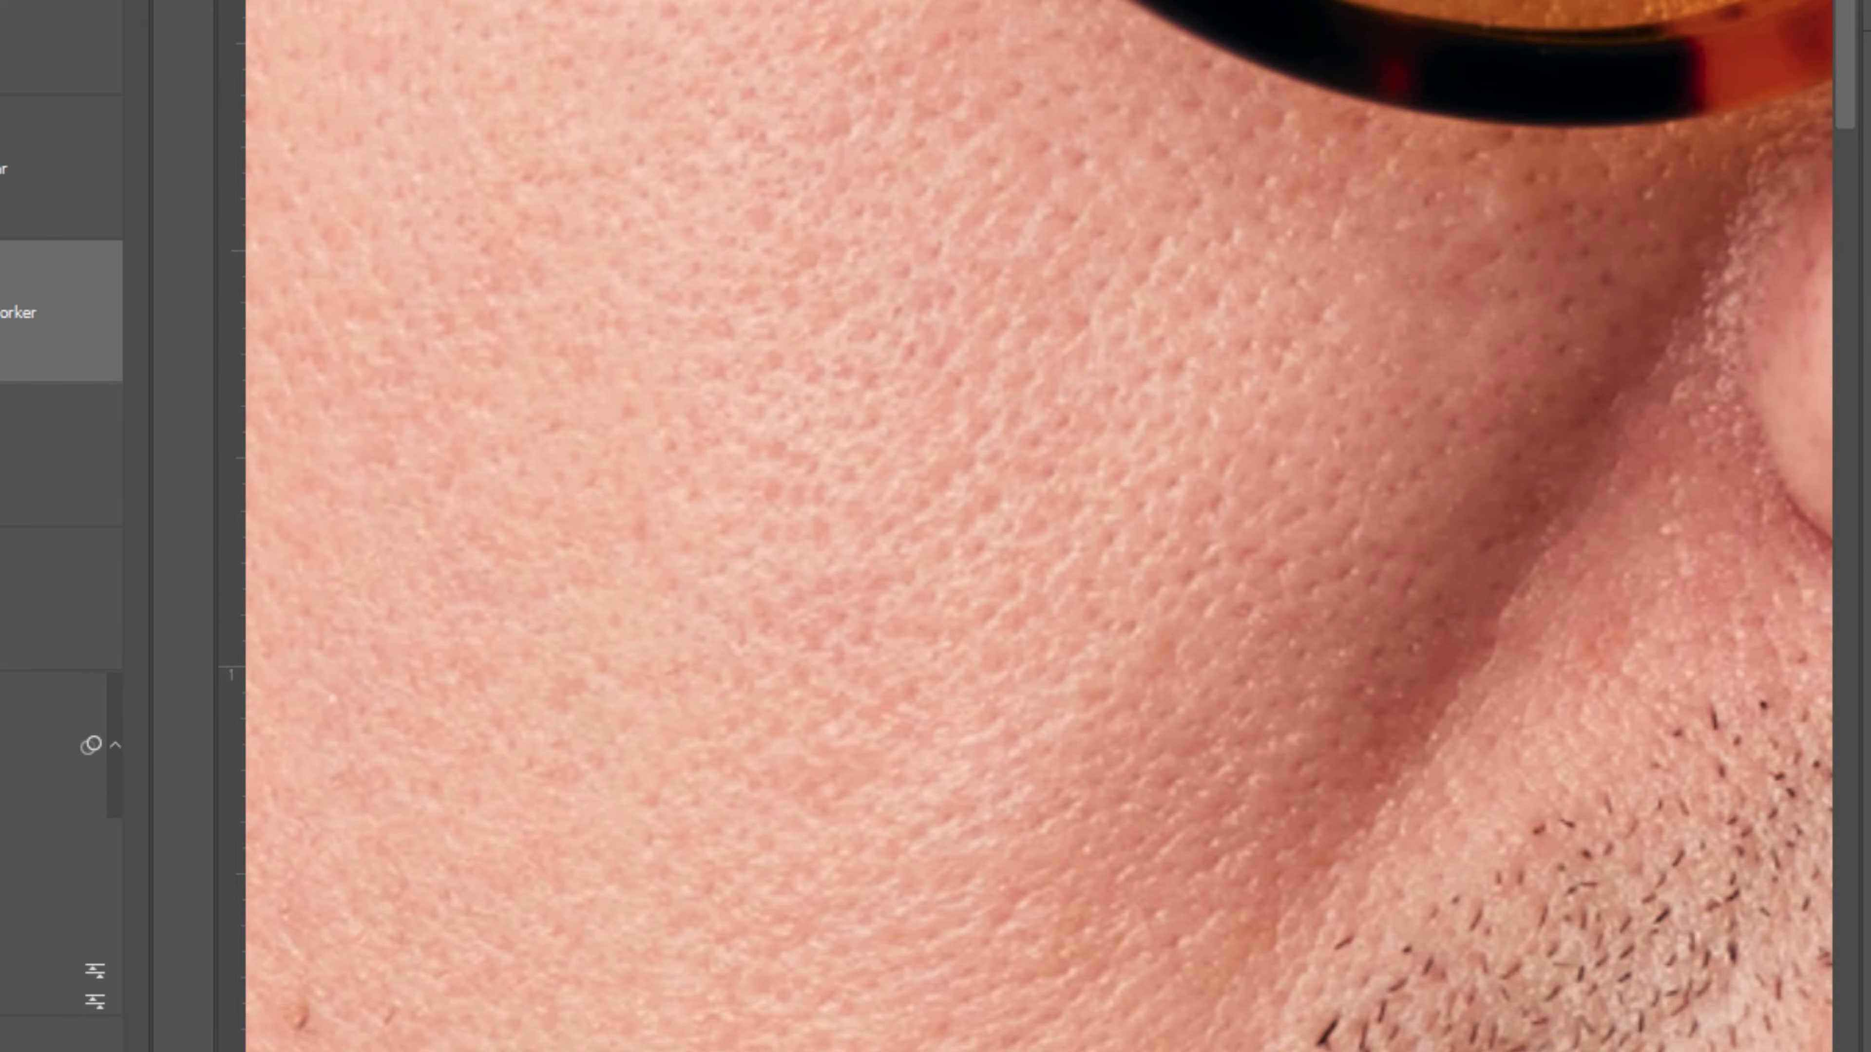
{"action": "scroll", "coordinate": [870, 619], "scroll_direction": "down", "scroll_amount": 3}
{"action": "left_click", "coordinate": [927, 577], "text": "alt"}
{"action": "key", "text": "z"}
{"action": "left_click", "coordinate": [1151, 342], "text": "alt"}
{"action": "left_click_drag", "start_coordinate": [1046, 342], "coordinate": [1620, 317]}
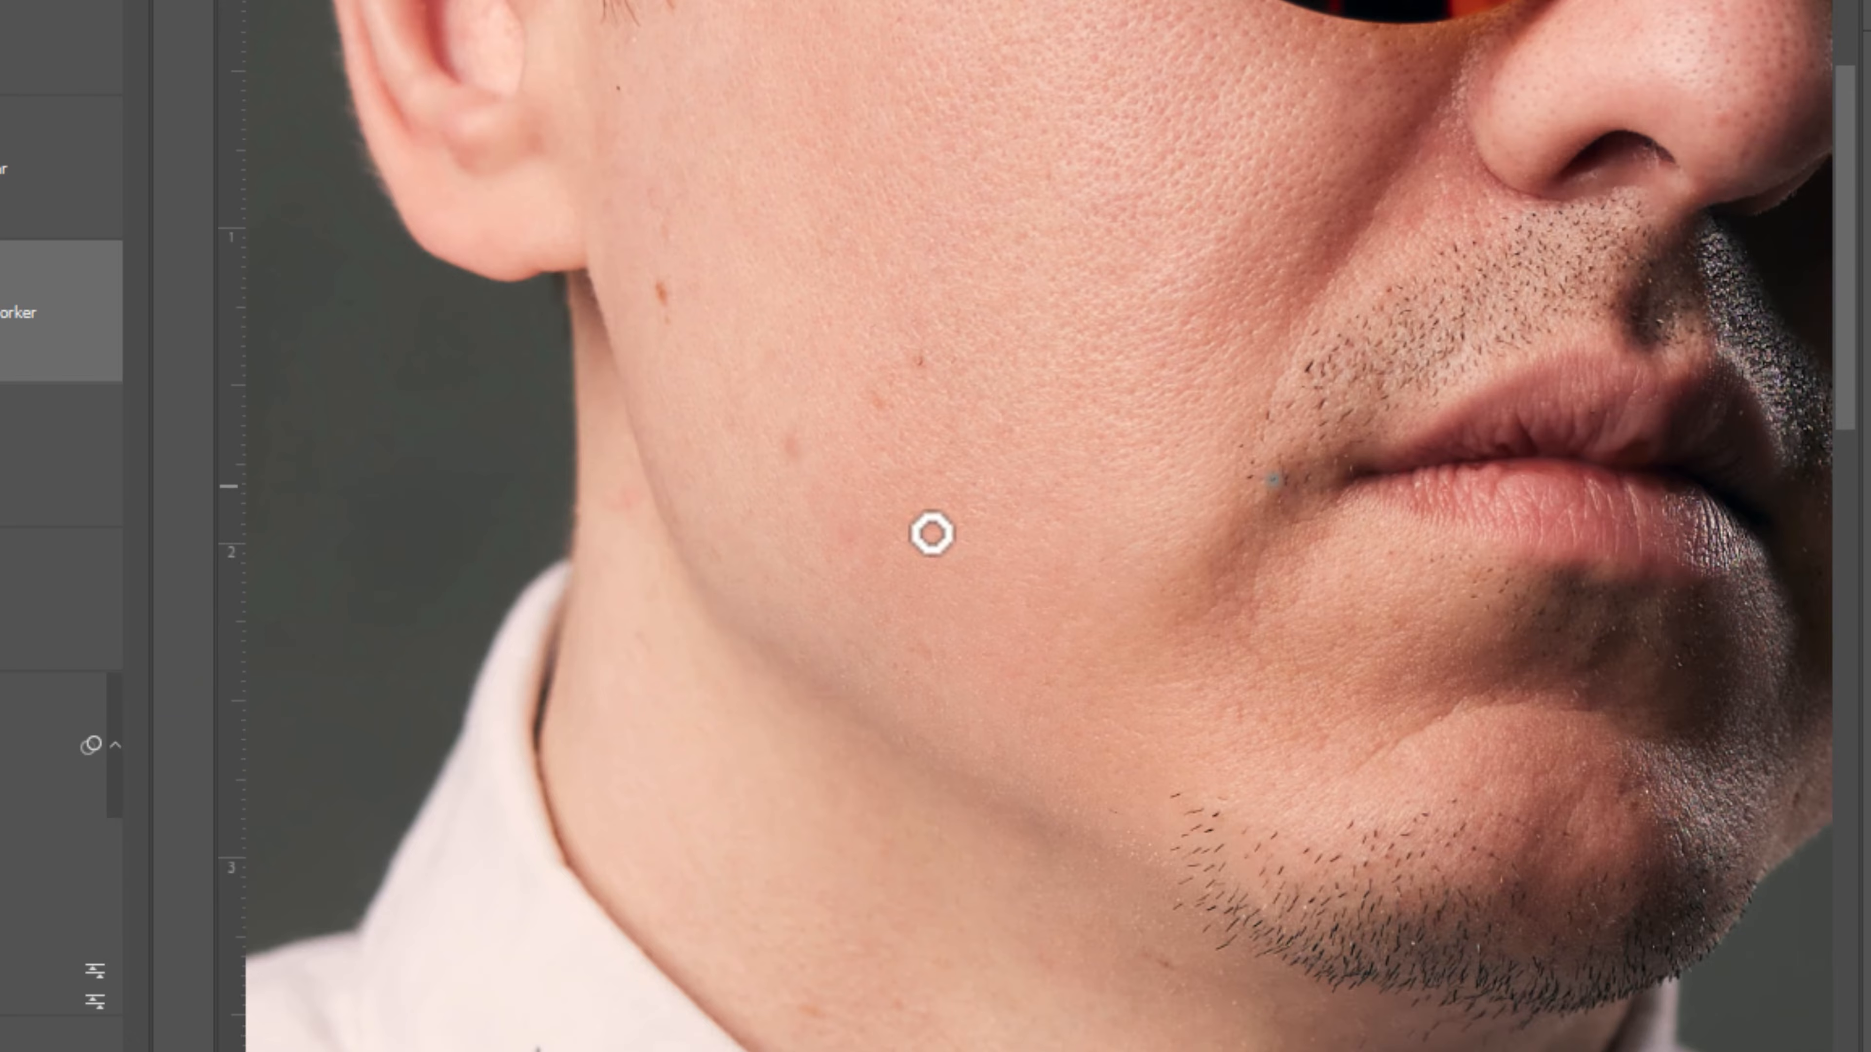
On the Low Median layer, lasso the cheek patch below the sunglasses and open Gaussian Blur for it.
{"action": "key", "text": "z"}
{"action": "left_click", "coordinate": [1090, 188]}
{"action": "left_click_drag", "start_coordinate": [1090, 191], "coordinate": [1077, 280]}
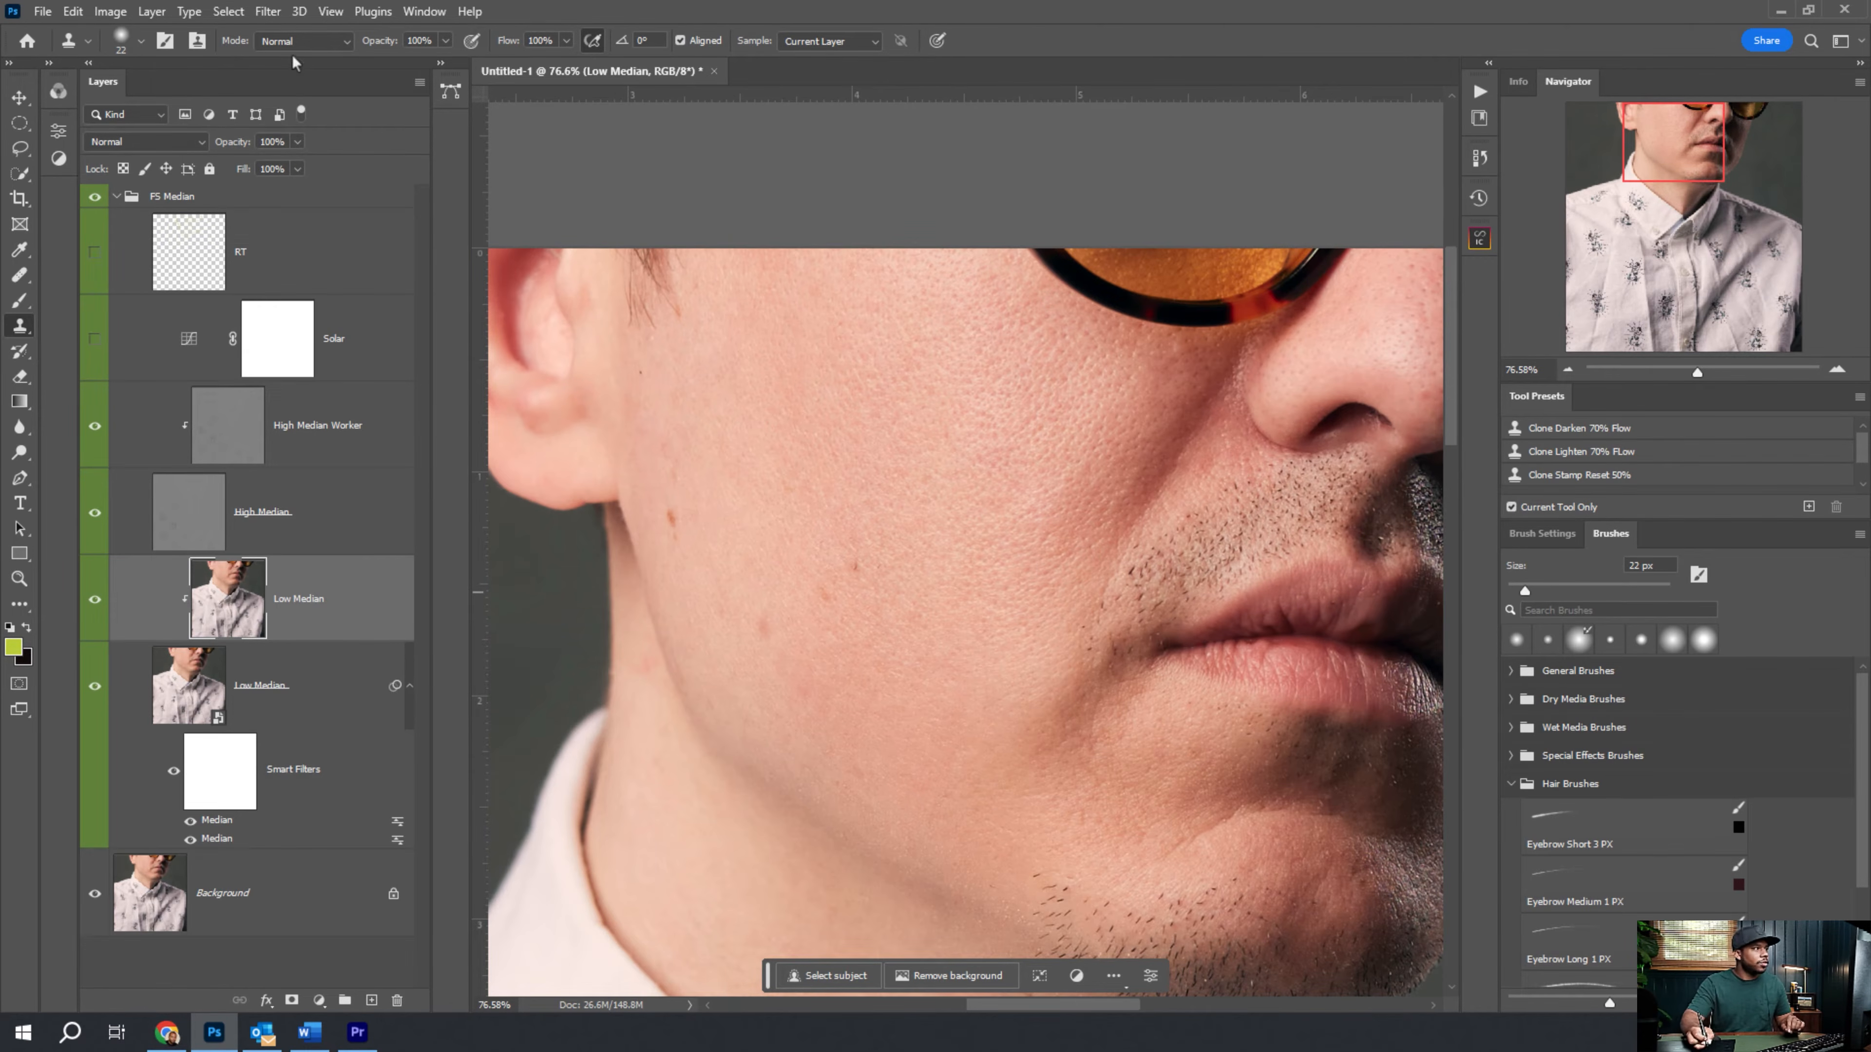
{"action": "key", "text": "l"}
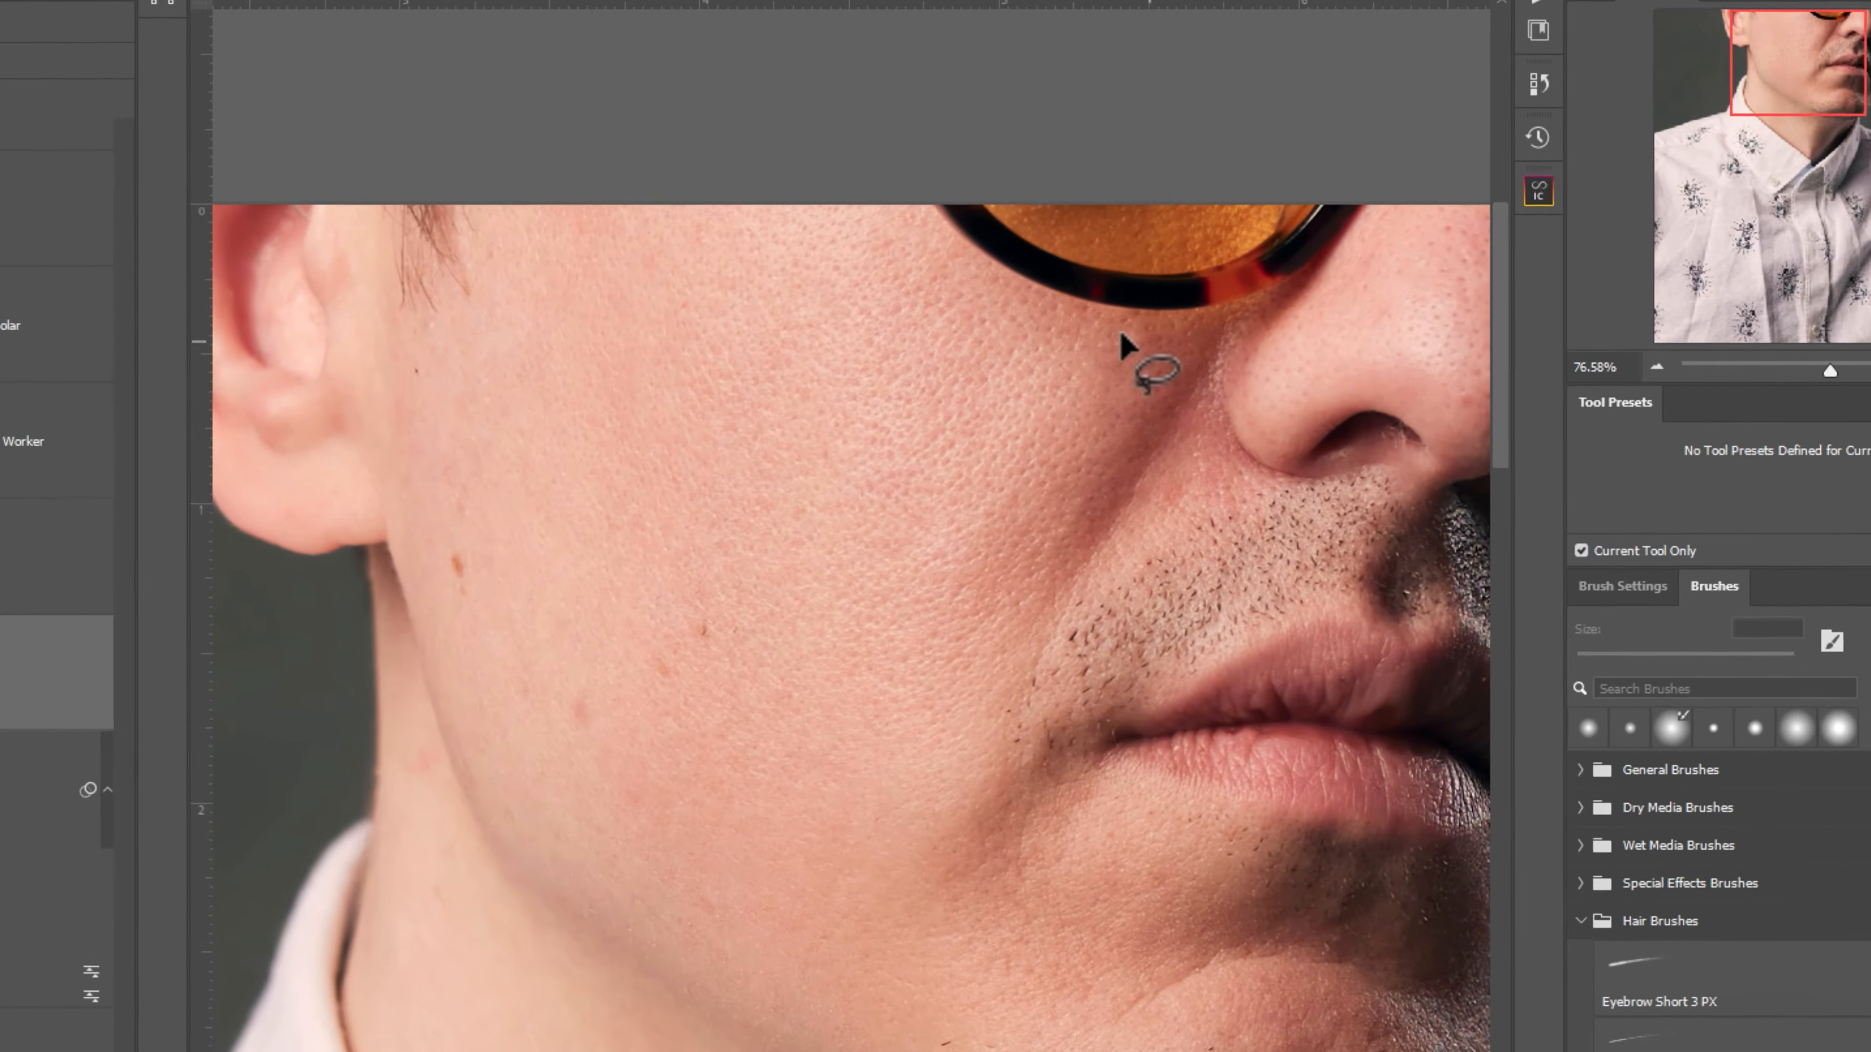
{"action": "mouse_move", "coordinate": [1120, 333]}
{"action": "left_mouse_down"}
{"action": "mouse_move", "coordinate": [972, 386]}
{"action": "mouse_move", "coordinate": [950, 548]}
{"action": "mouse_move", "coordinate": [1014, 567]}
{"action": "mouse_move", "coordinate": [1166, 408]}
{"action": "mouse_move", "coordinate": [1133, 332]}
{"action": "left_mouse_up"}
{"action": "left_click", "coordinate": [259, 9]}
{"action": "mouse_move", "coordinate": [514, 493]}
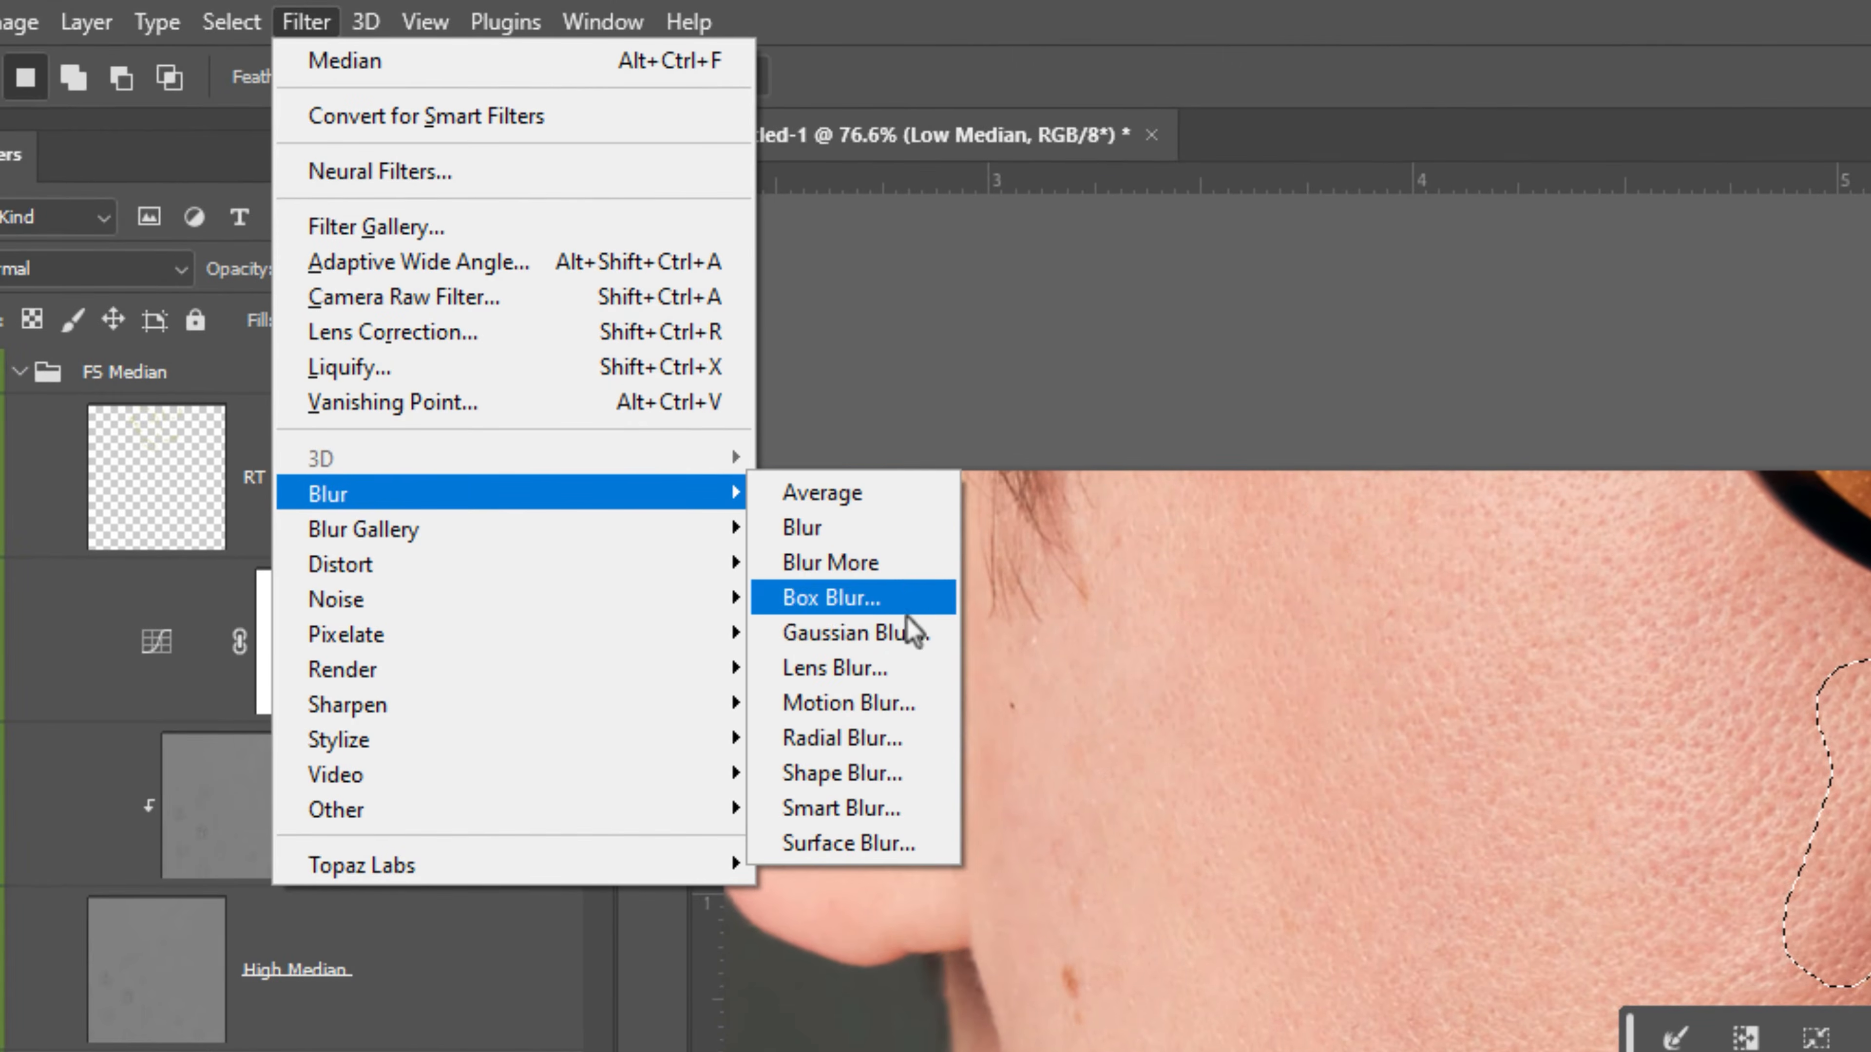
{"action": "left_click", "coordinate": [909, 632]}
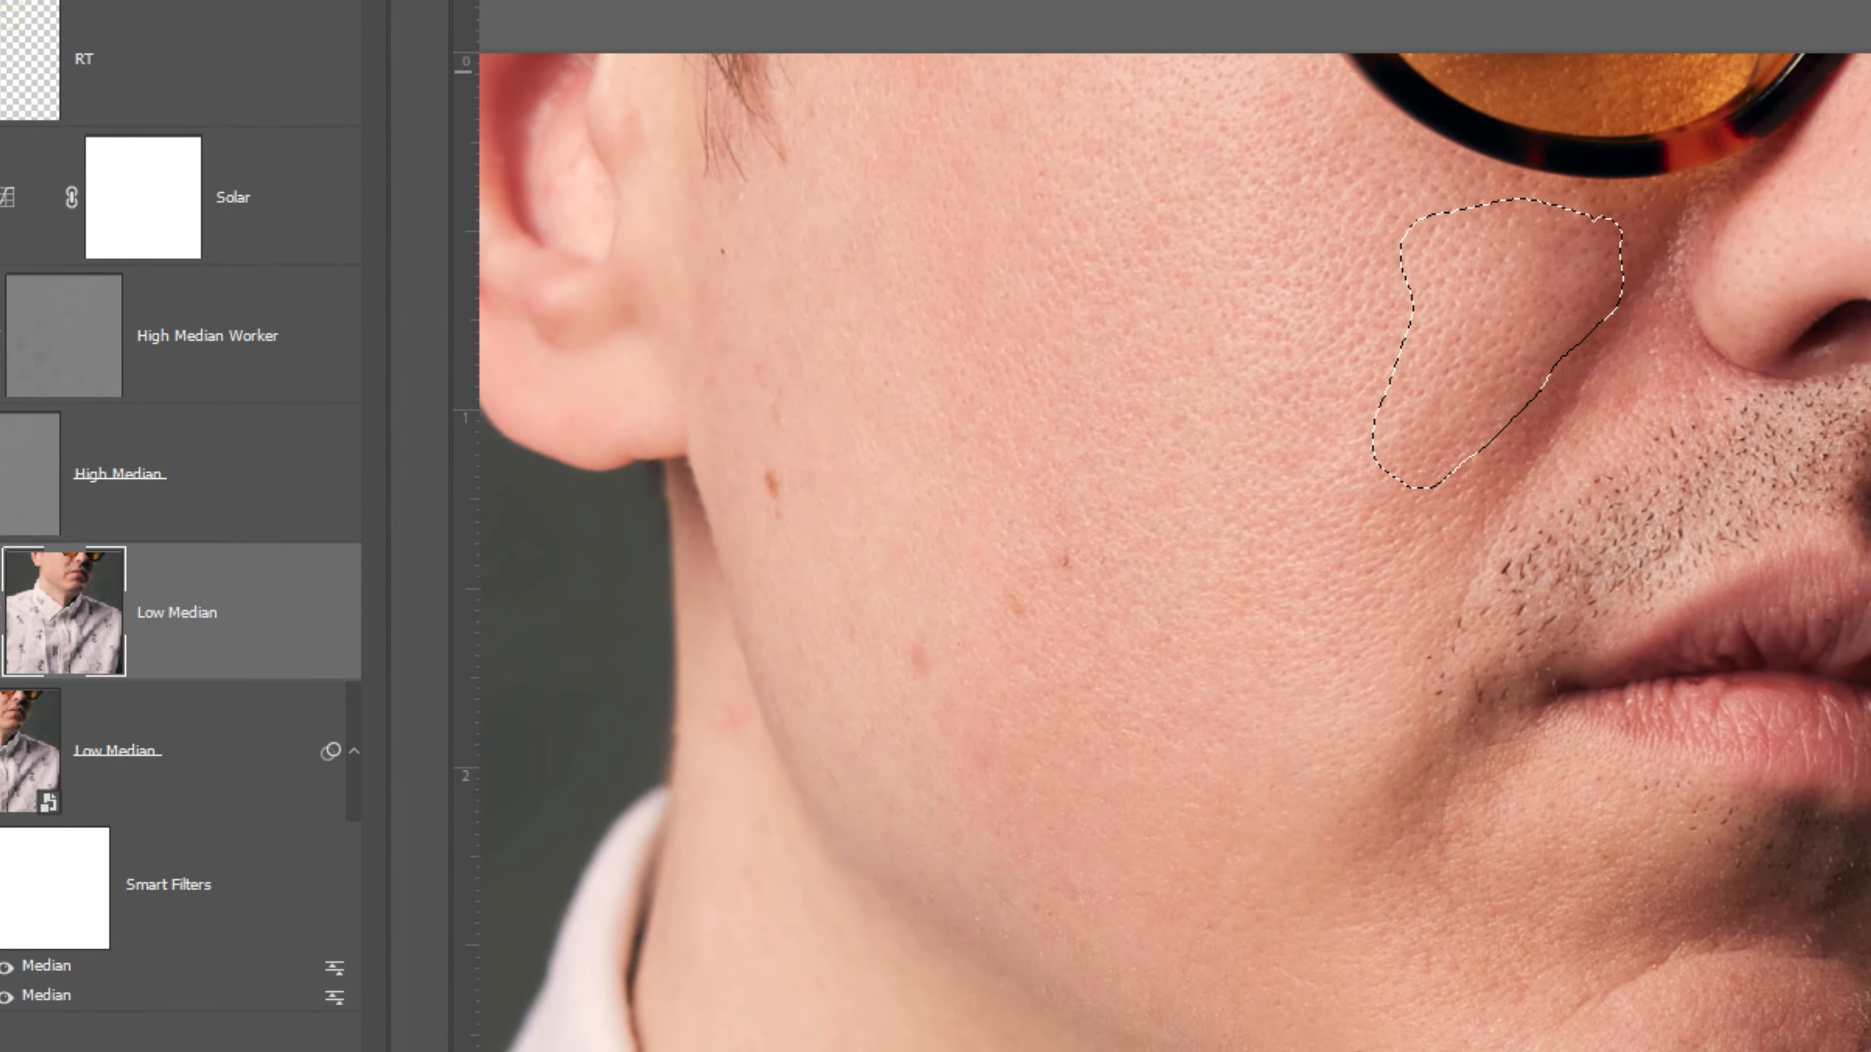
Try Gaussian Blur radii of 8.8 and 4.0 pixels on the lassoed cheek patch, then discard the blur and selection.
{"action": "left_click_drag", "start_coordinate": [759, 143], "coordinate": [629, 273]}
{"action": "left_click_drag", "start_coordinate": [468, 769], "coordinate": [580, 767]}
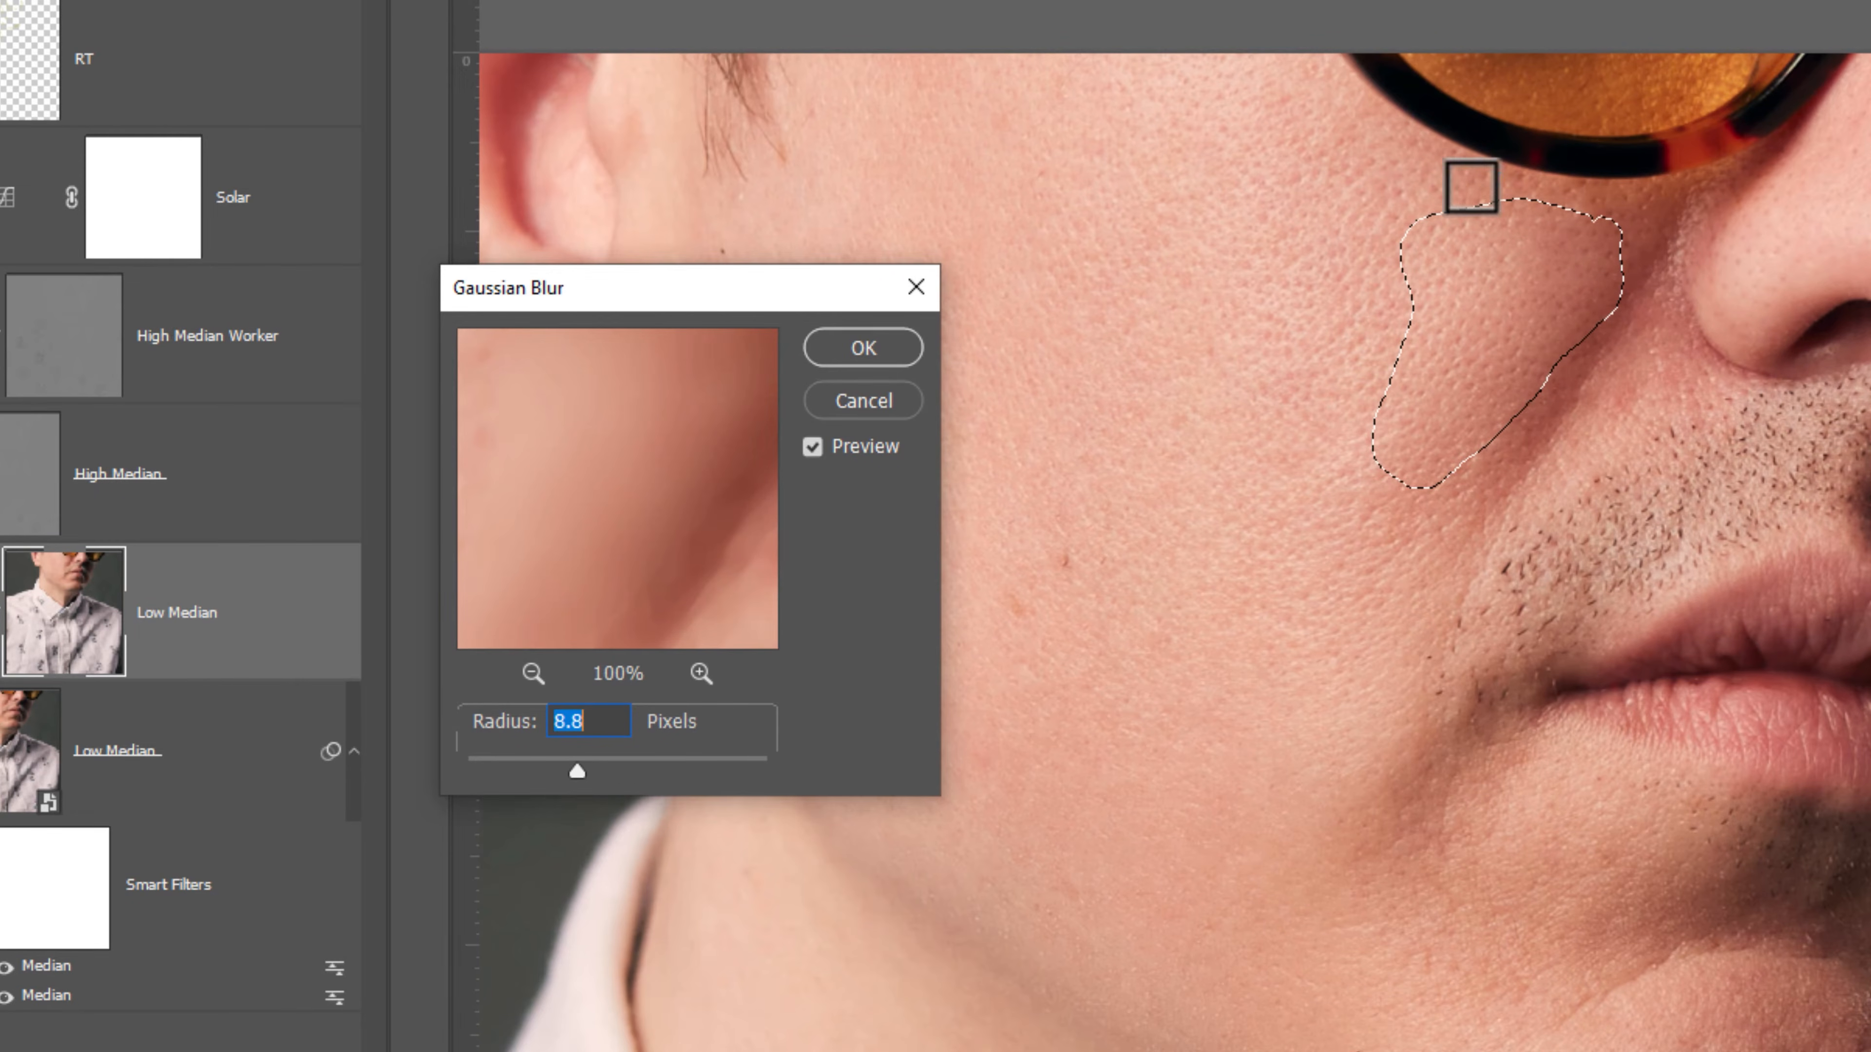
{"action": "left_click_drag", "start_coordinate": [763, 294], "coordinate": [1039, 253]}
{"action": "left_click", "coordinate": [1495, 264], "text": "ctrl"}
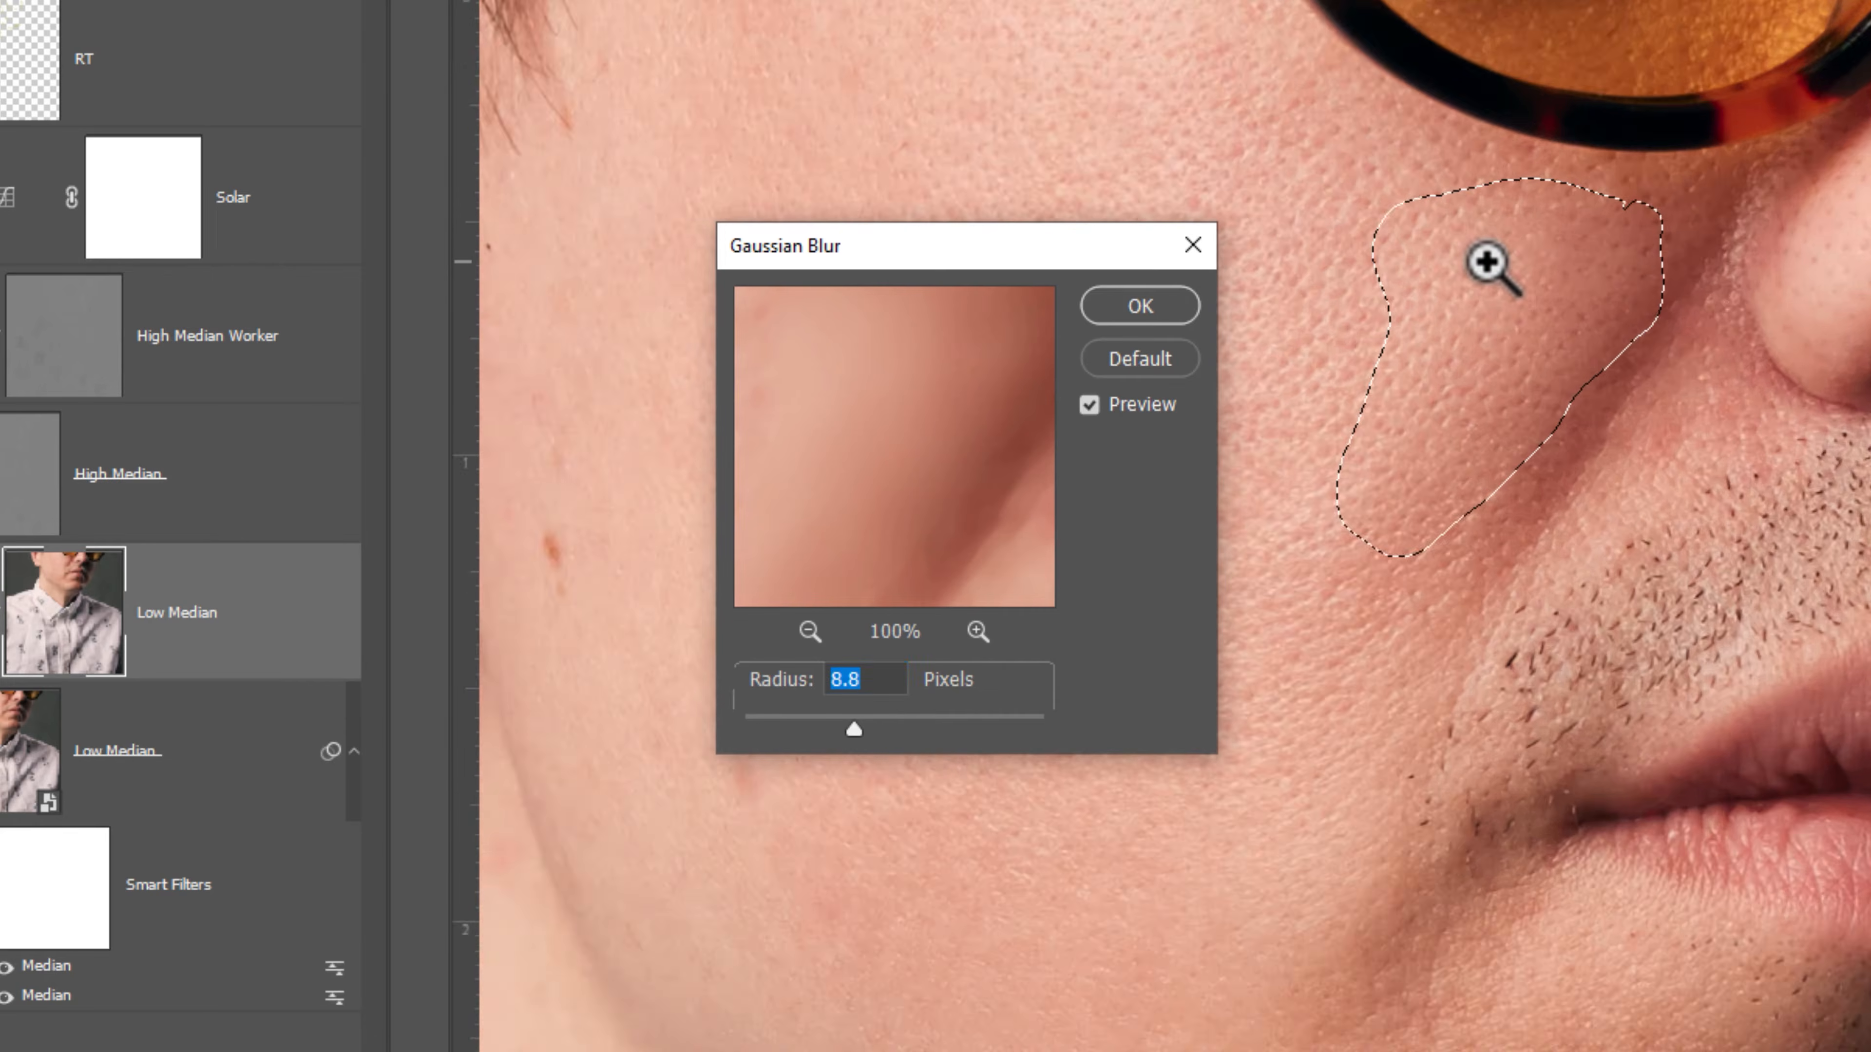
{"action": "left_click", "coordinate": [1486, 267], "text": "ctrl"}
{"action": "left_click_drag", "start_coordinate": [853, 729], "coordinate": [807, 729]}
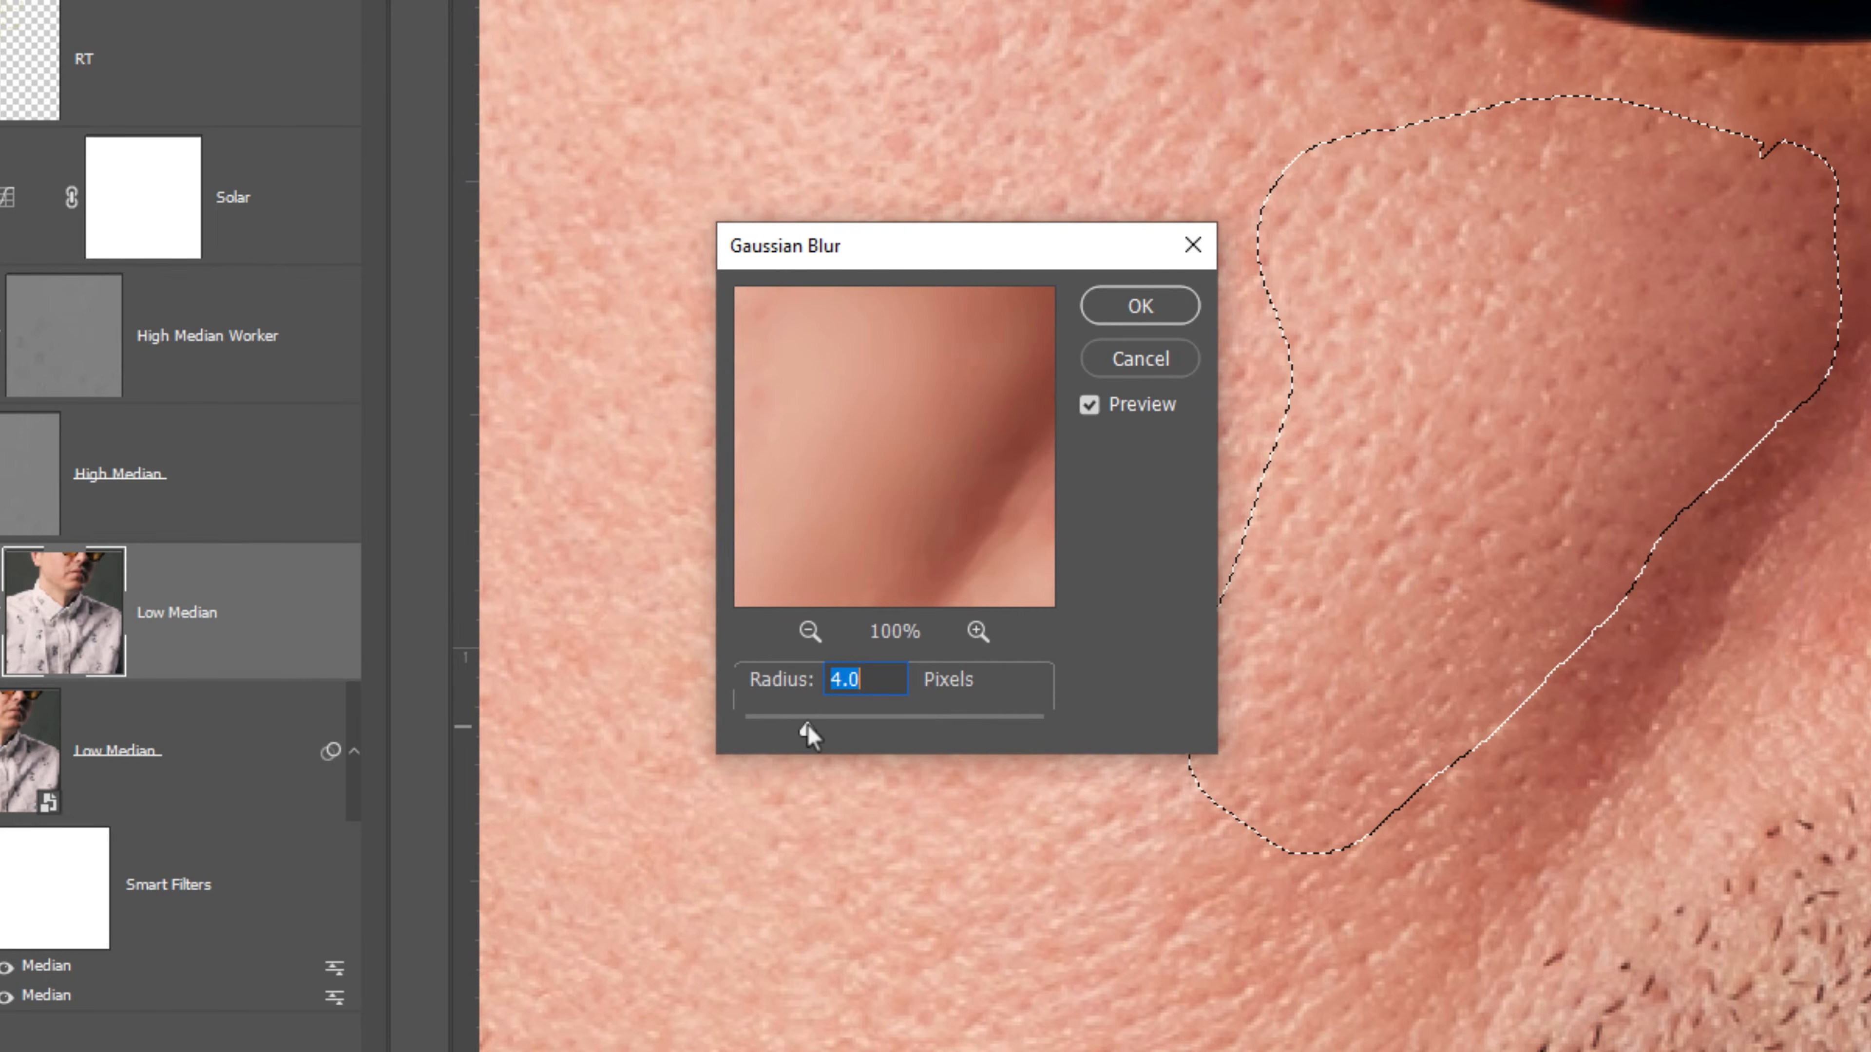
{"action": "key", "text": "alt"}
{"action": "left_click", "coordinate": [1703, 614], "text": "alt"}
{"action": "left_click", "coordinate": [1704, 614], "text": "alt"}
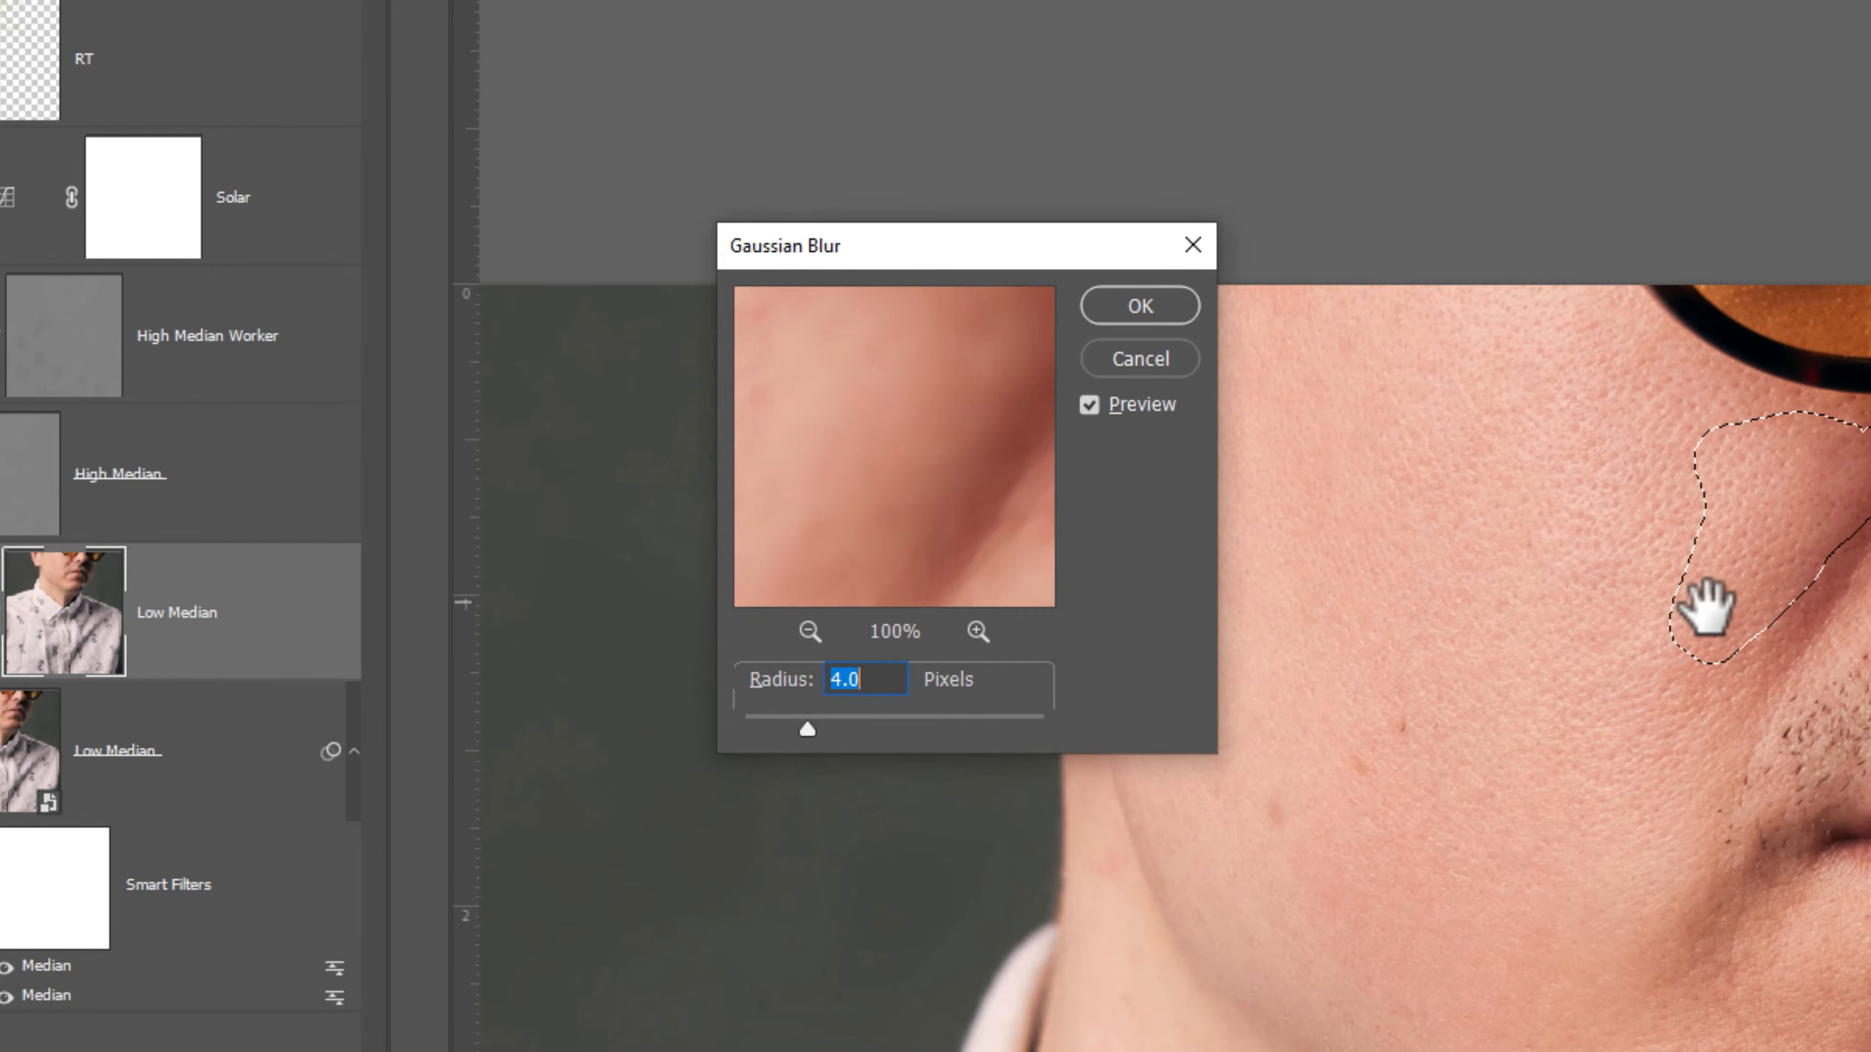
{"action": "left_click_drag", "start_coordinate": [1704, 614], "coordinate": [1391, 493]}
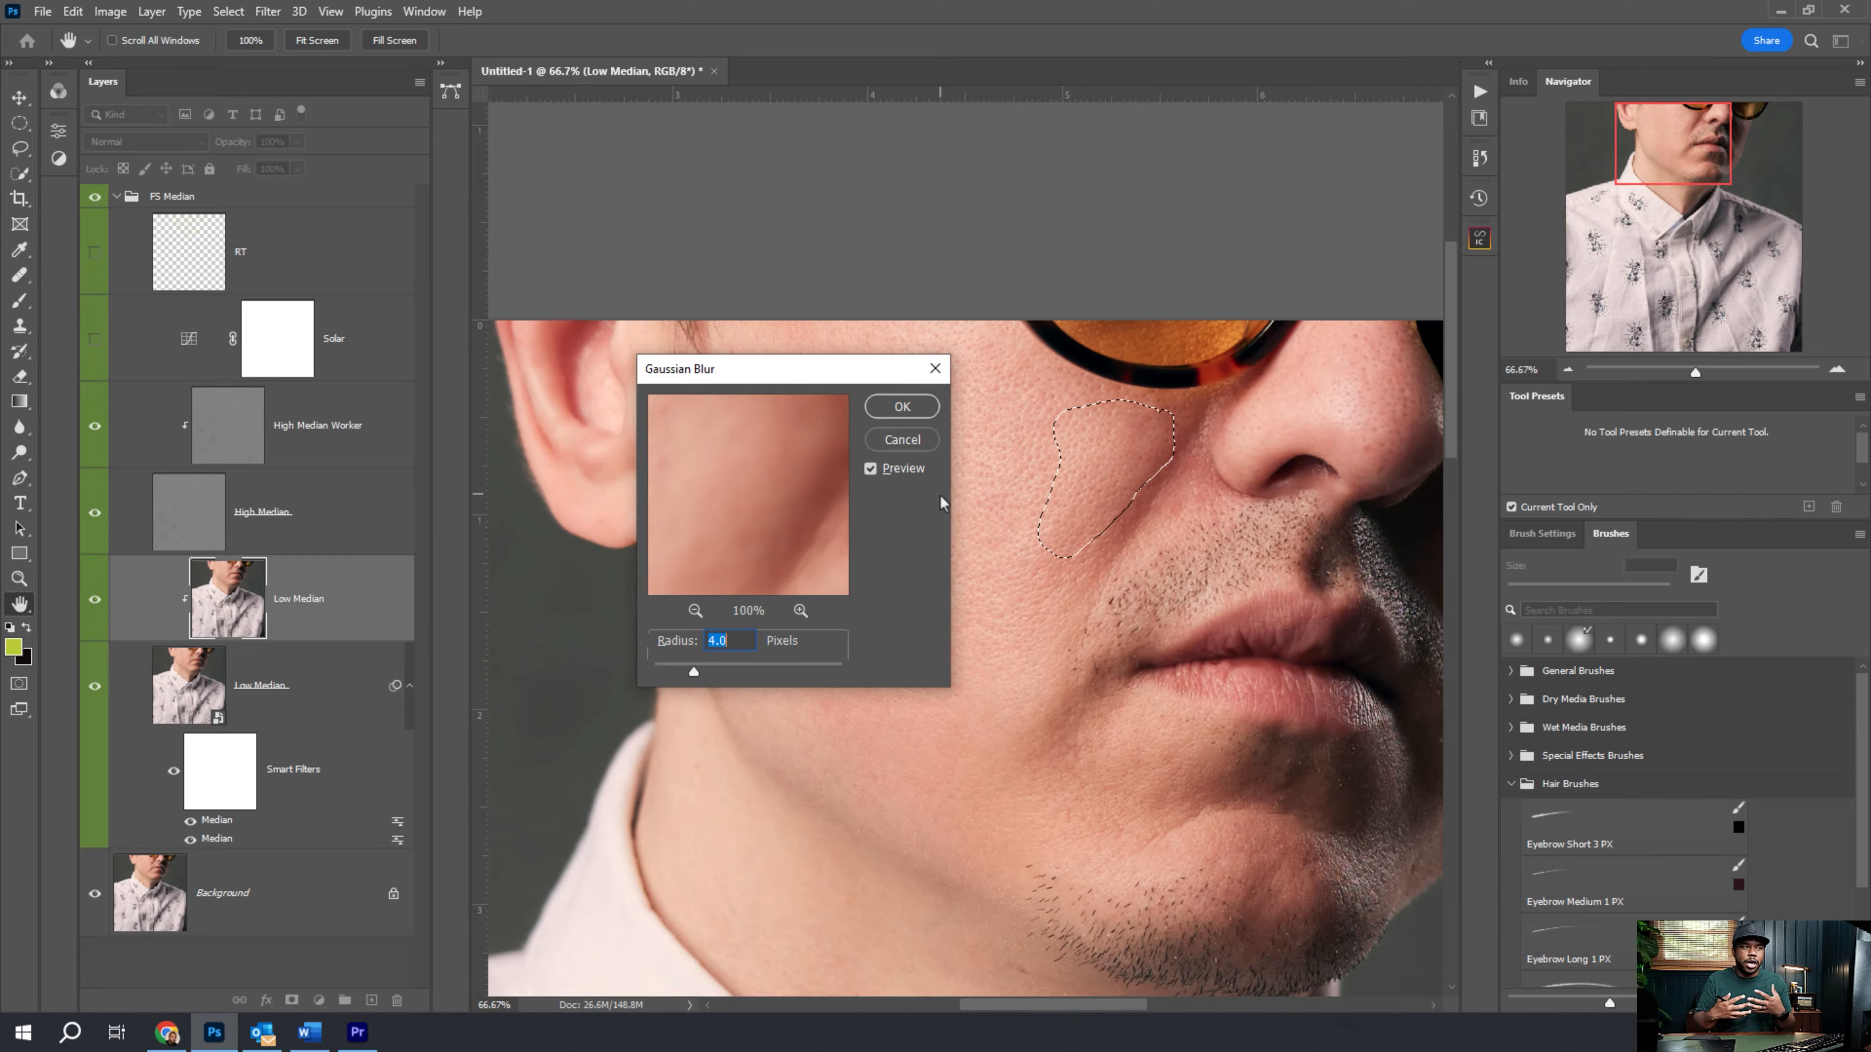
{"action": "left_click", "coordinate": [902, 440]}
{"action": "key", "text": "ctrl+d"}
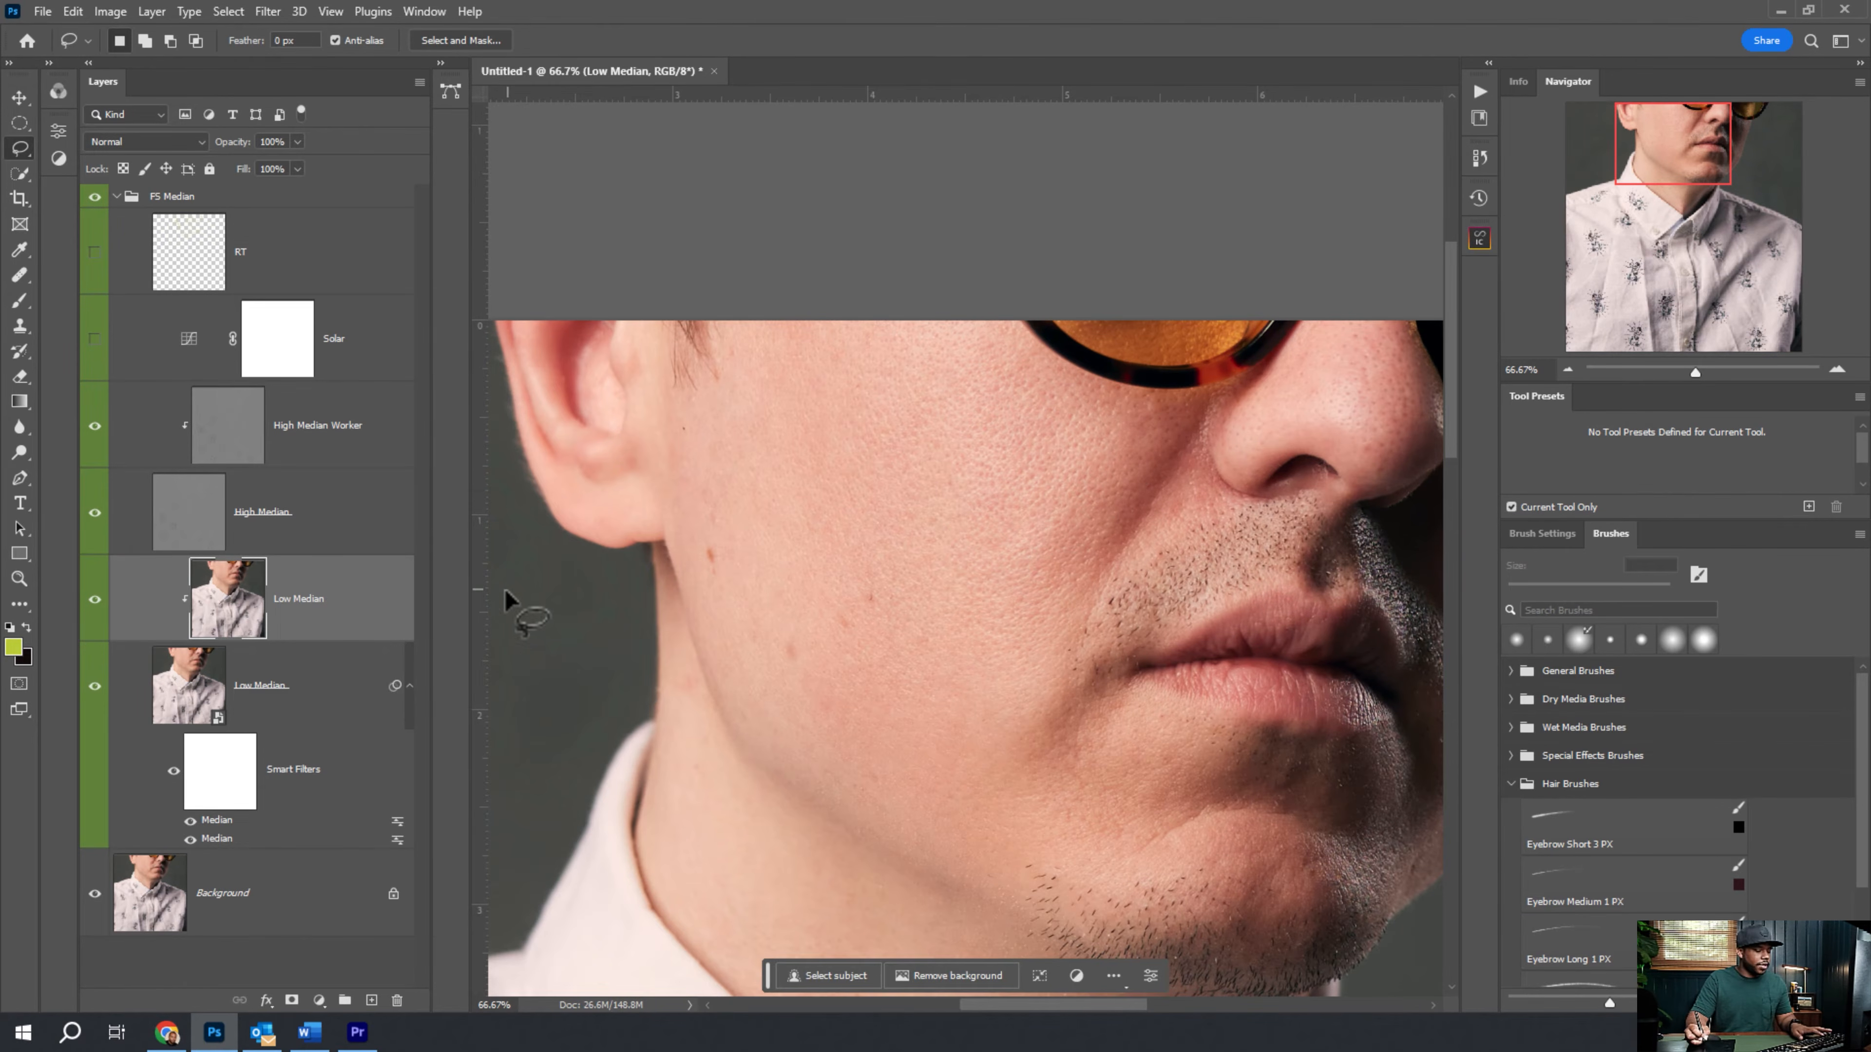
Try blending the cheek tones with the Mixer Brush set to Wet, Heavy Mix, reducing its size to 90 px.
{"action": "key", "text": "b"}
{"action": "key", "text": "shift+b"}
{"action": "key", "text": "shift+b"}
{"action": "key", "text": "shift+b"}
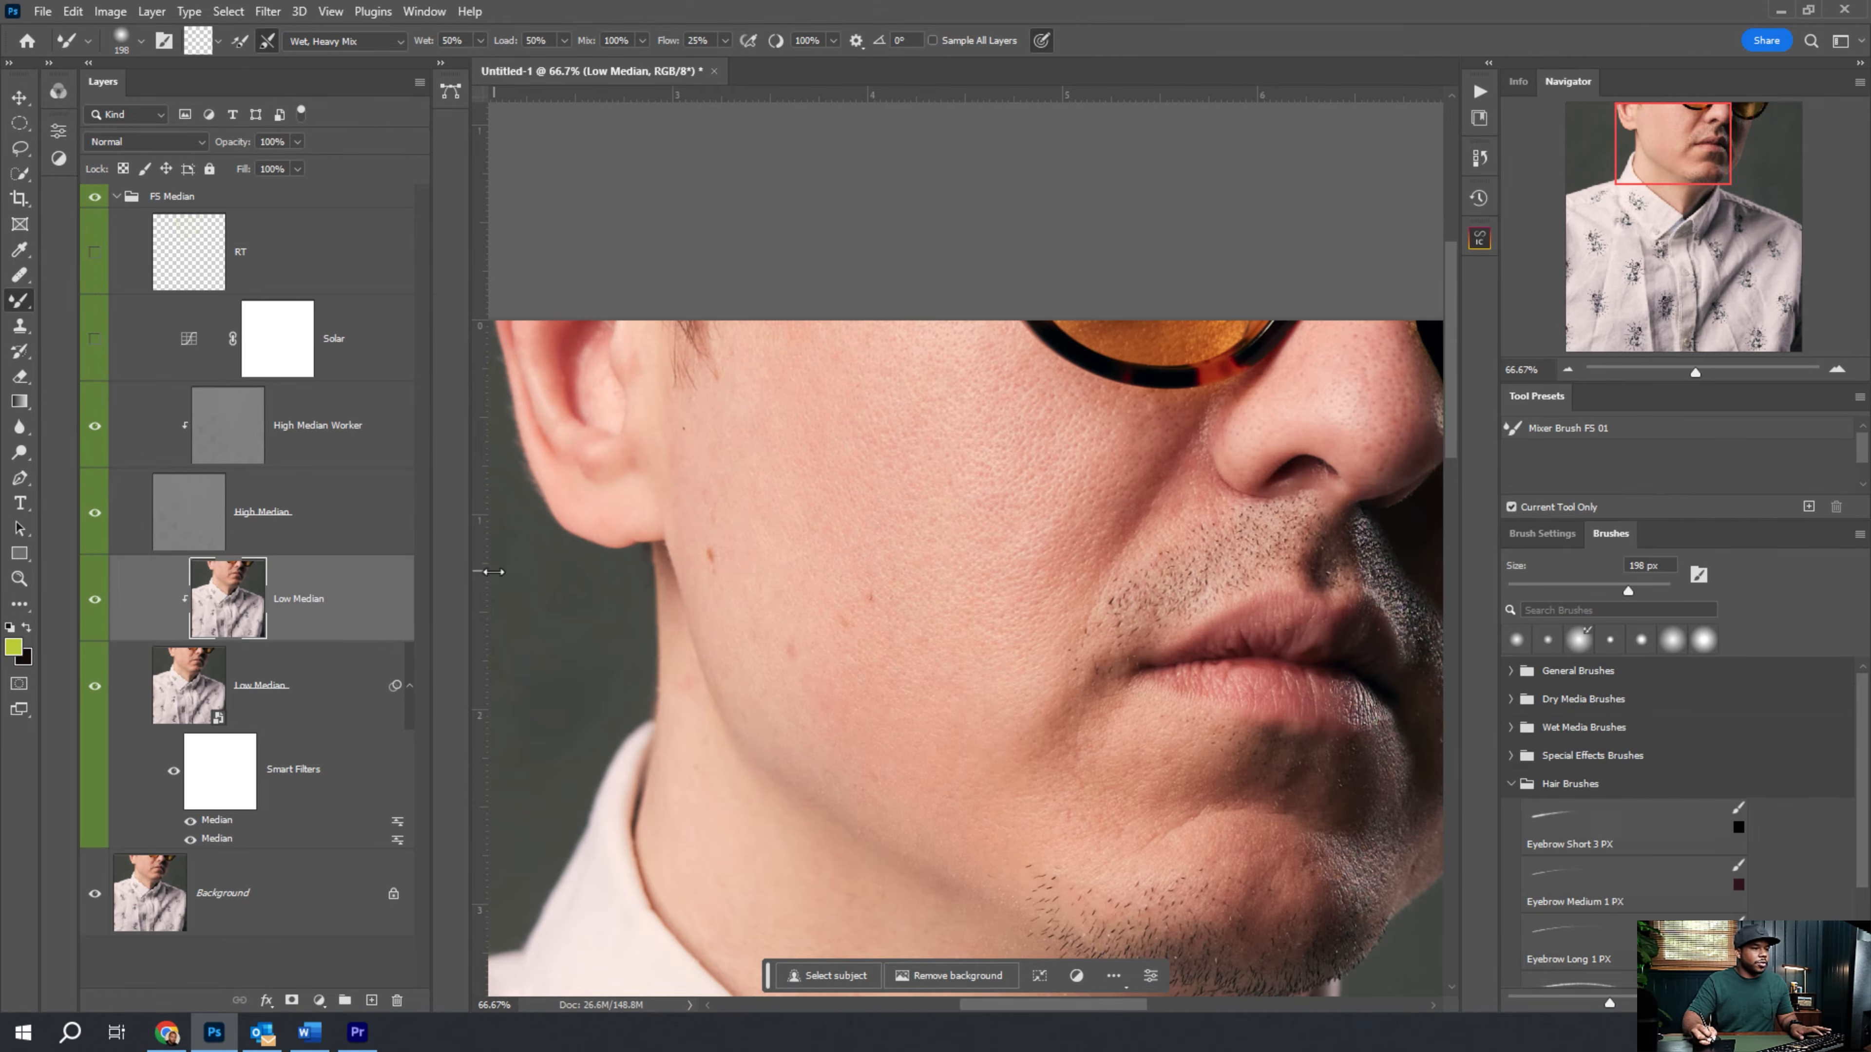
{"action": "key", "text": "bracketleft"}
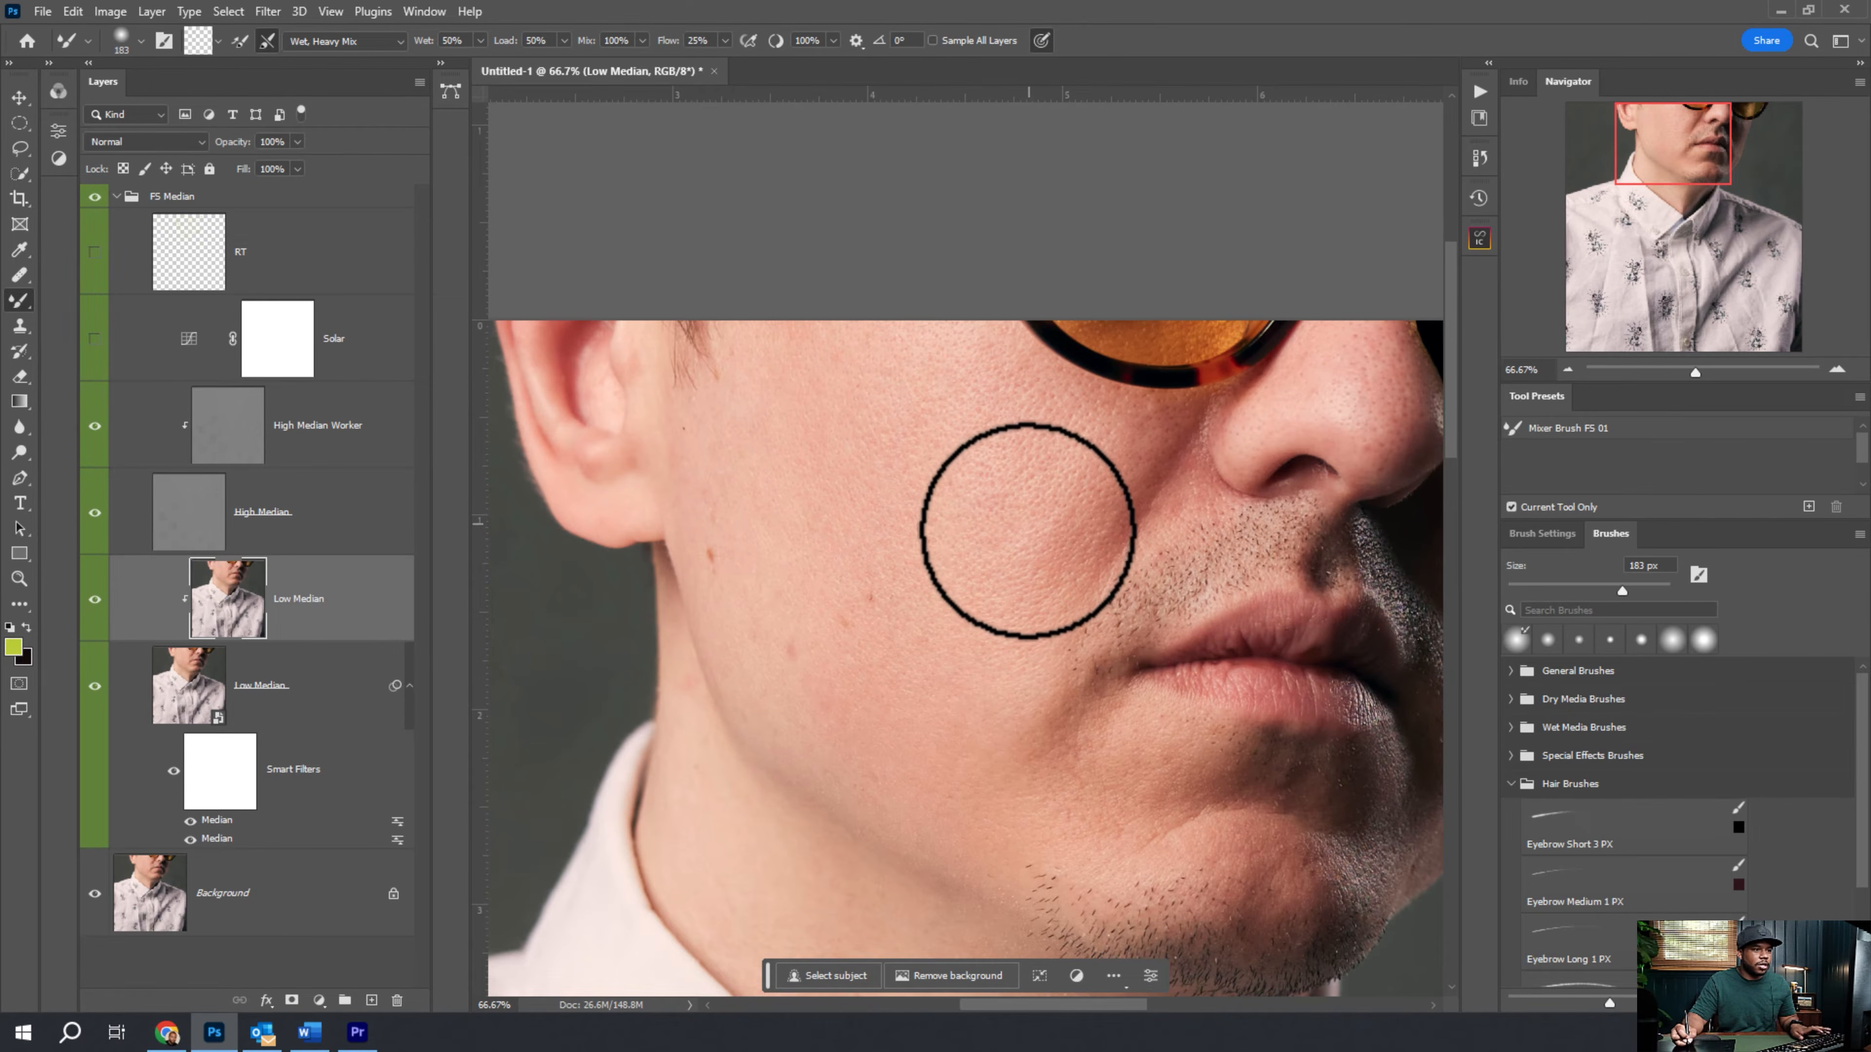
{"action": "key", "text": "bracketleft"}
{"action": "key", "text": "bracketleft"}
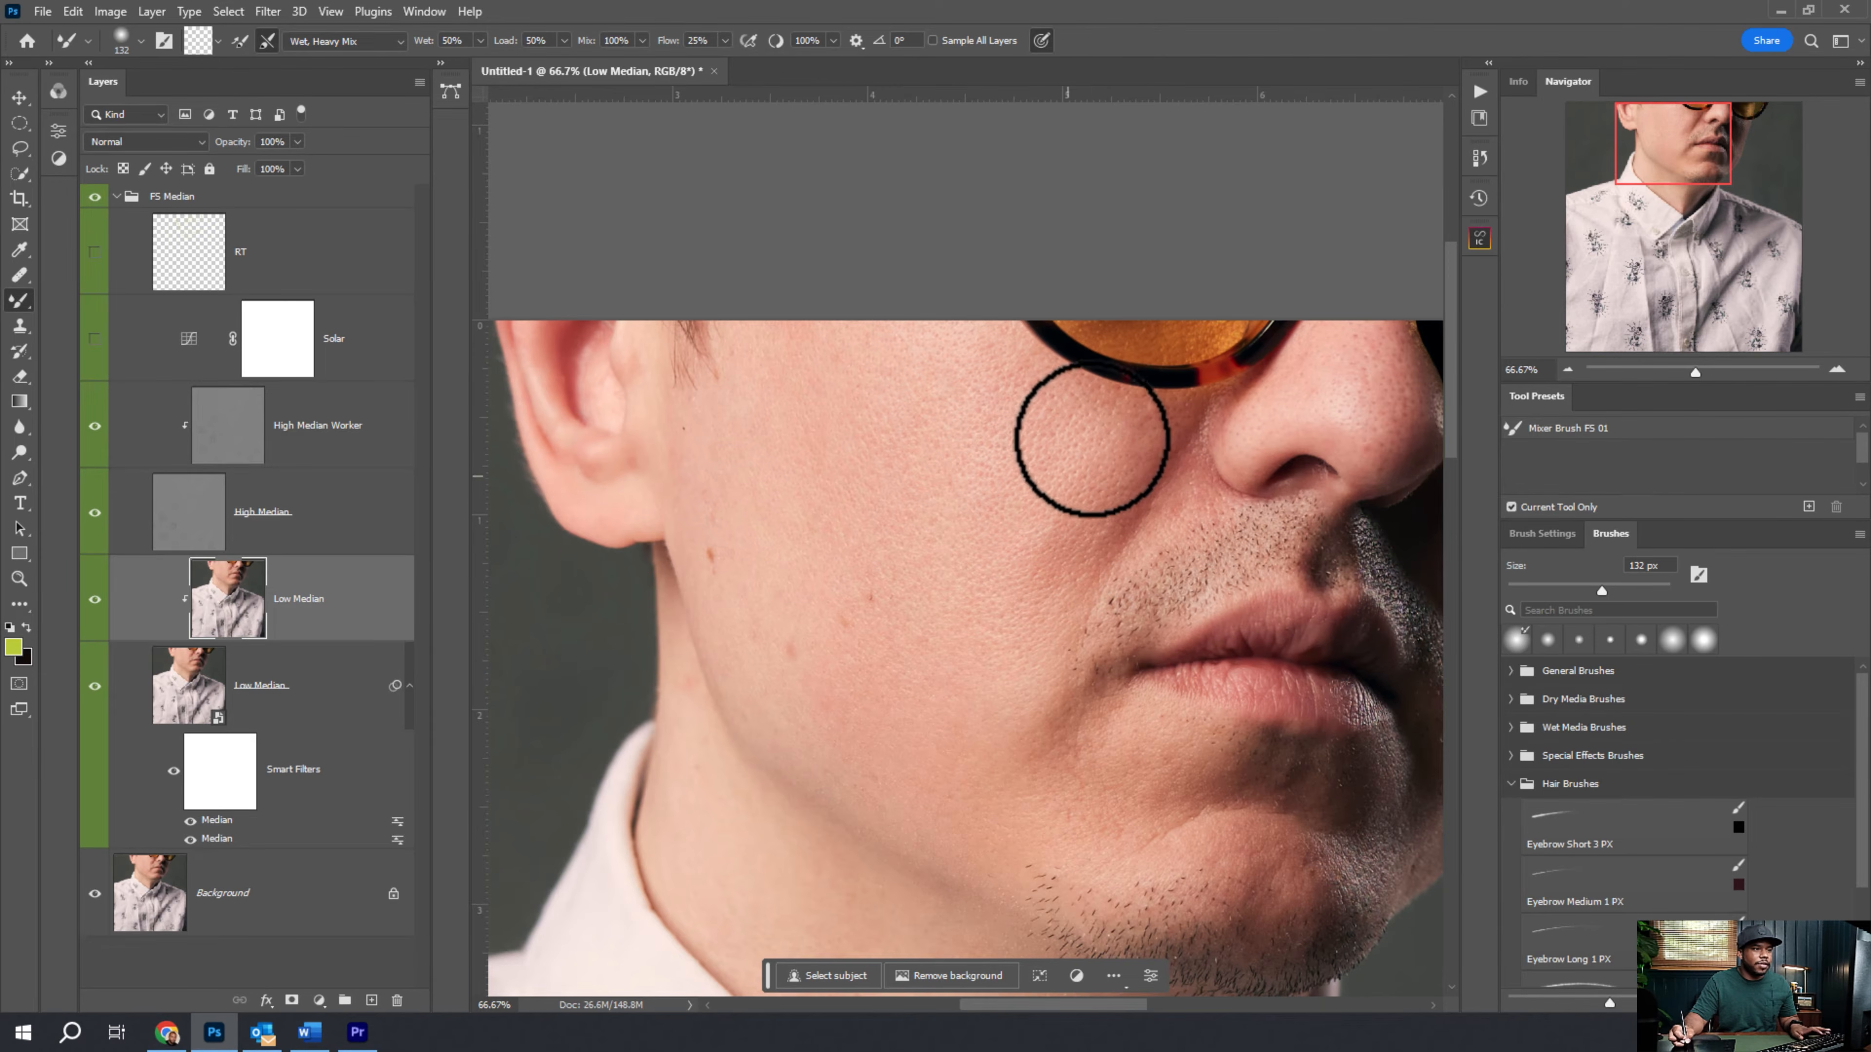
{"action": "key", "text": "bracketleft"}
{"action": "key", "text": "bracketleft"}
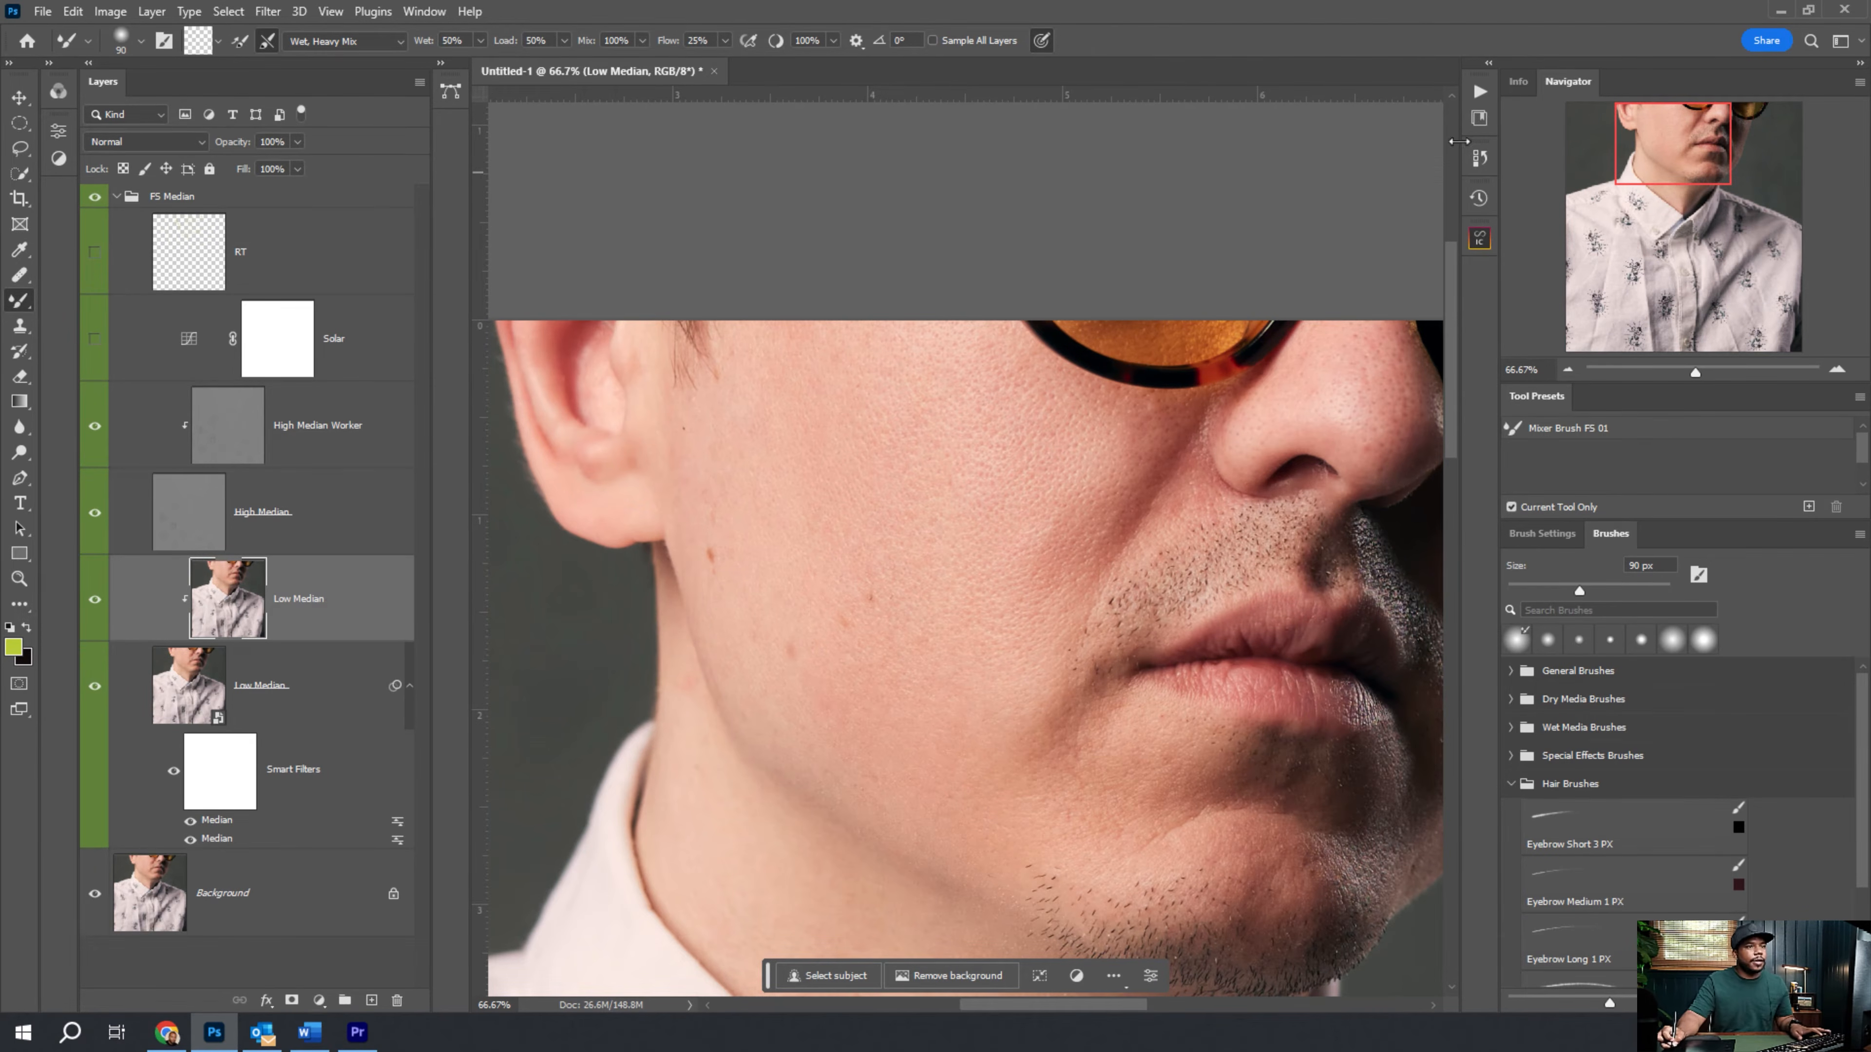
Revert the document history to the Deselect state before the Mixer Brush strokes.
{"action": "left_click", "coordinate": [1472, 162]}
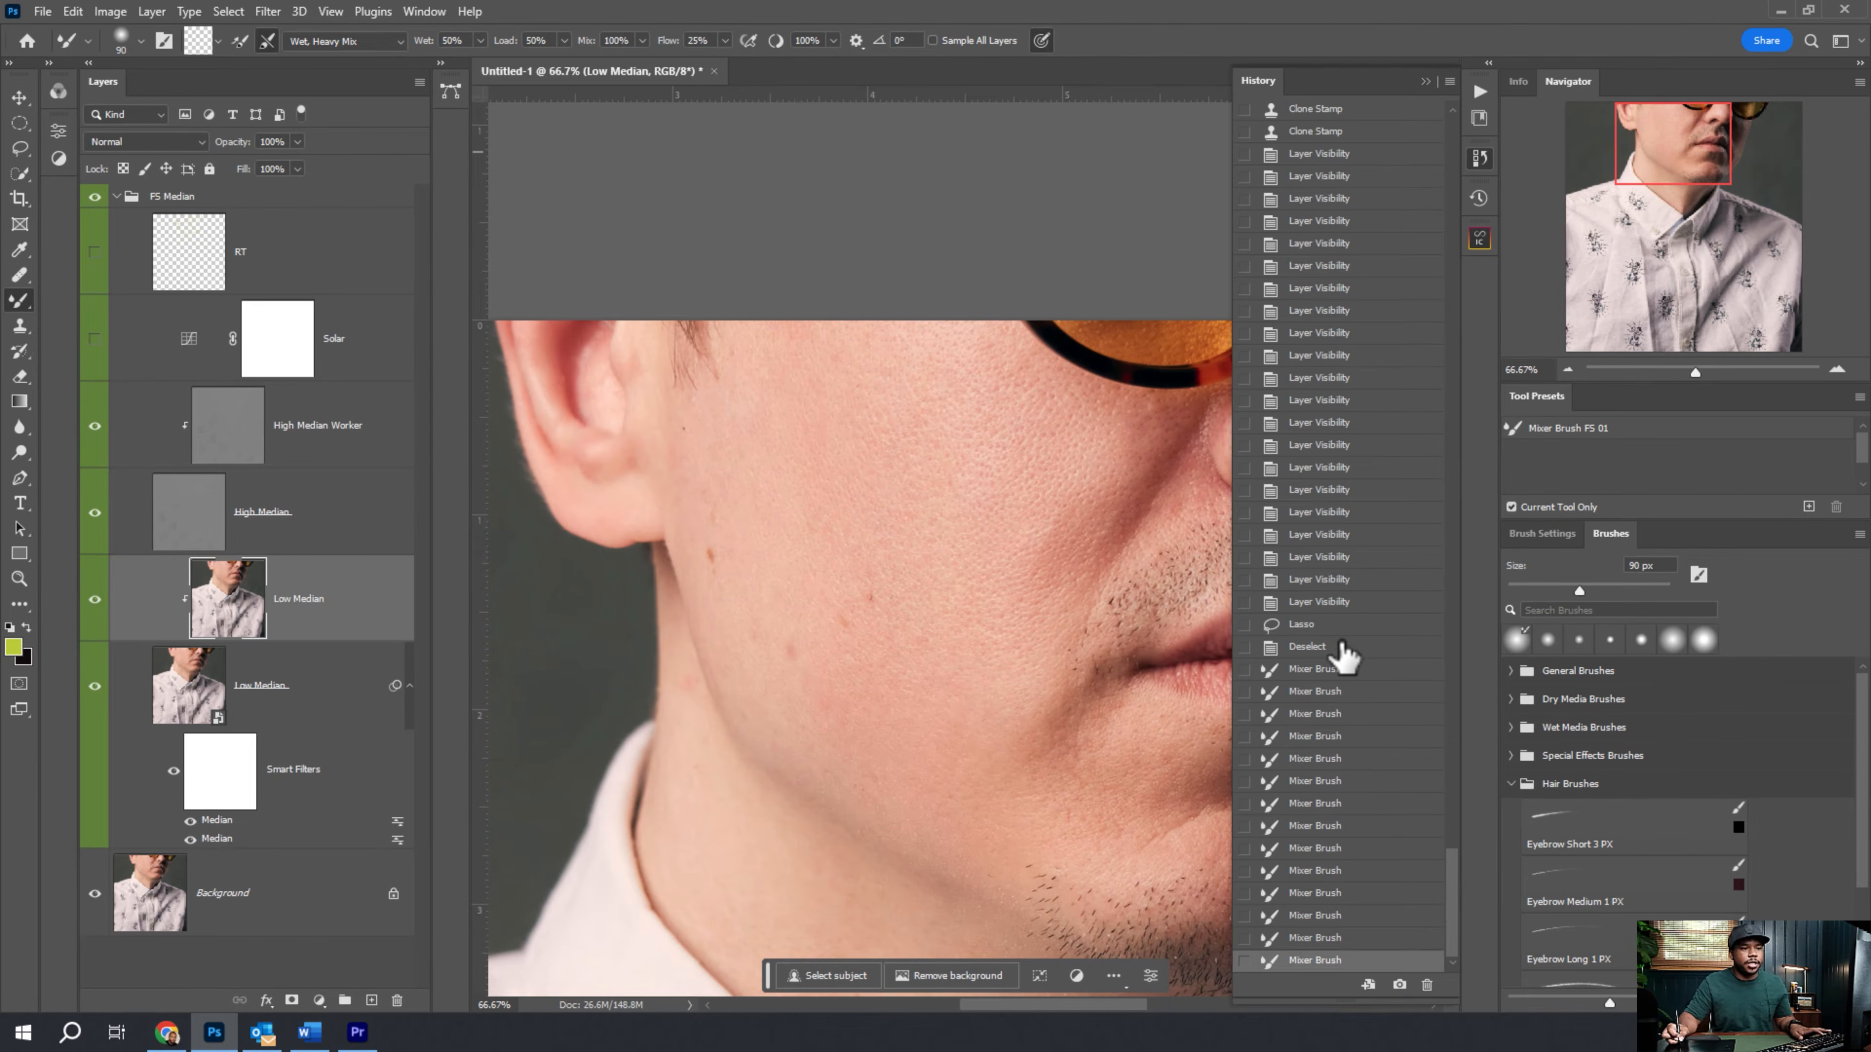
{"action": "left_click", "coordinate": [1319, 646]}
{"action": "left_click", "coordinate": [1426, 81]}
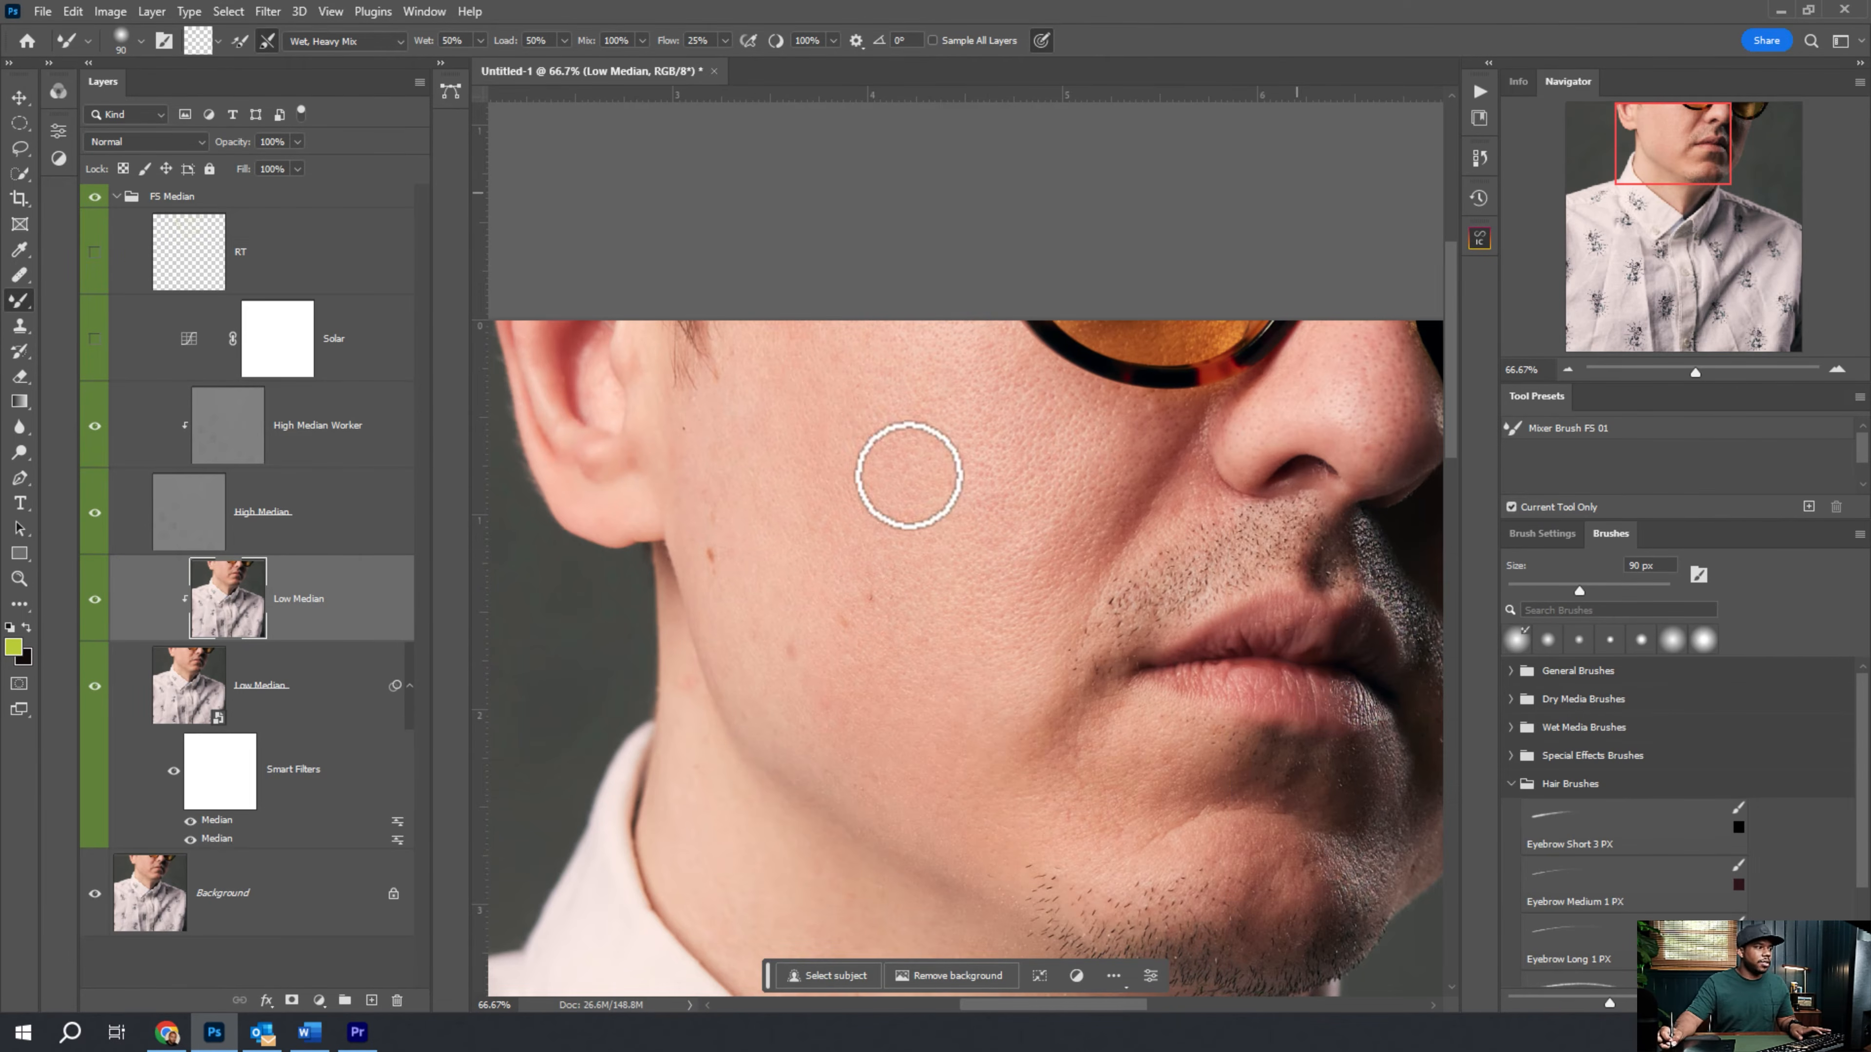
Use the Healing Brush, sampling Current & Below, to even out blotchy tones on the upper cheek below the sunglasses.
{"action": "key", "text": "j"}
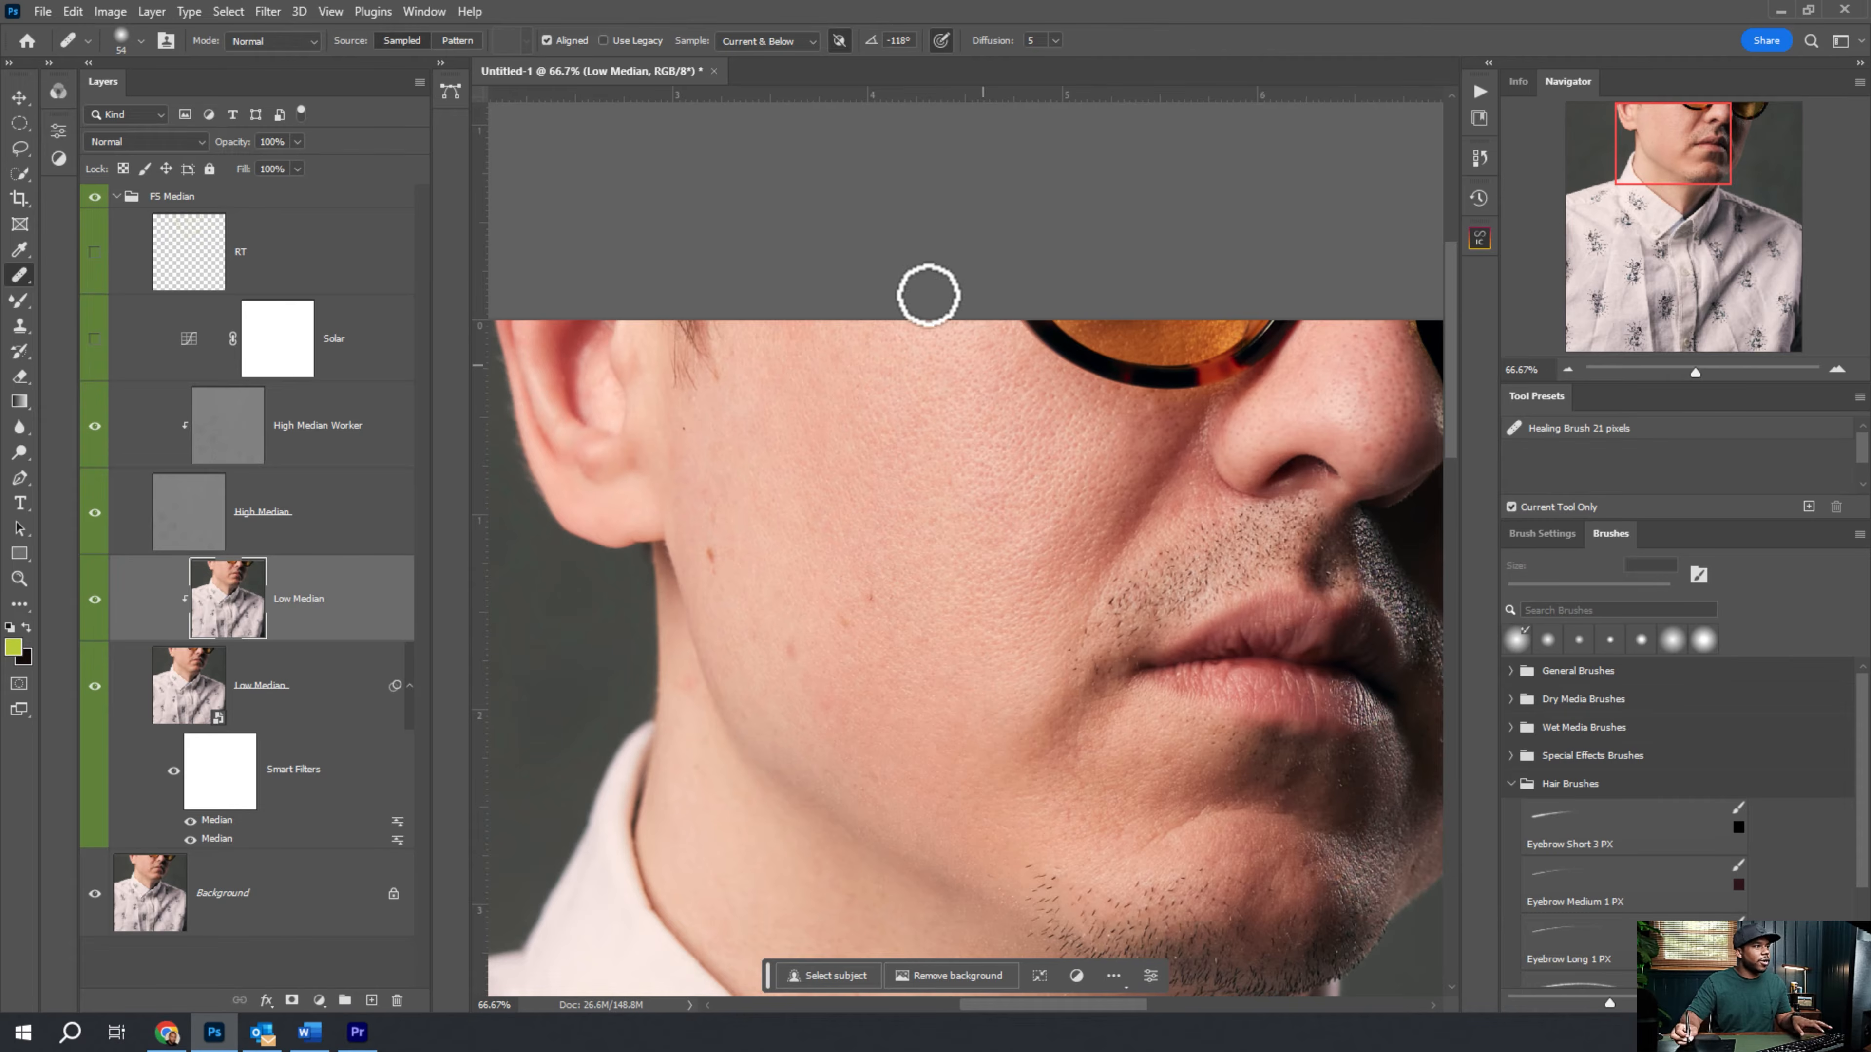
{"action": "key", "text": "shift+j"}
{"action": "key", "text": "shift+j"}
{"action": "key", "text": "shift+j"}
{"action": "key", "text": "shift+j"}
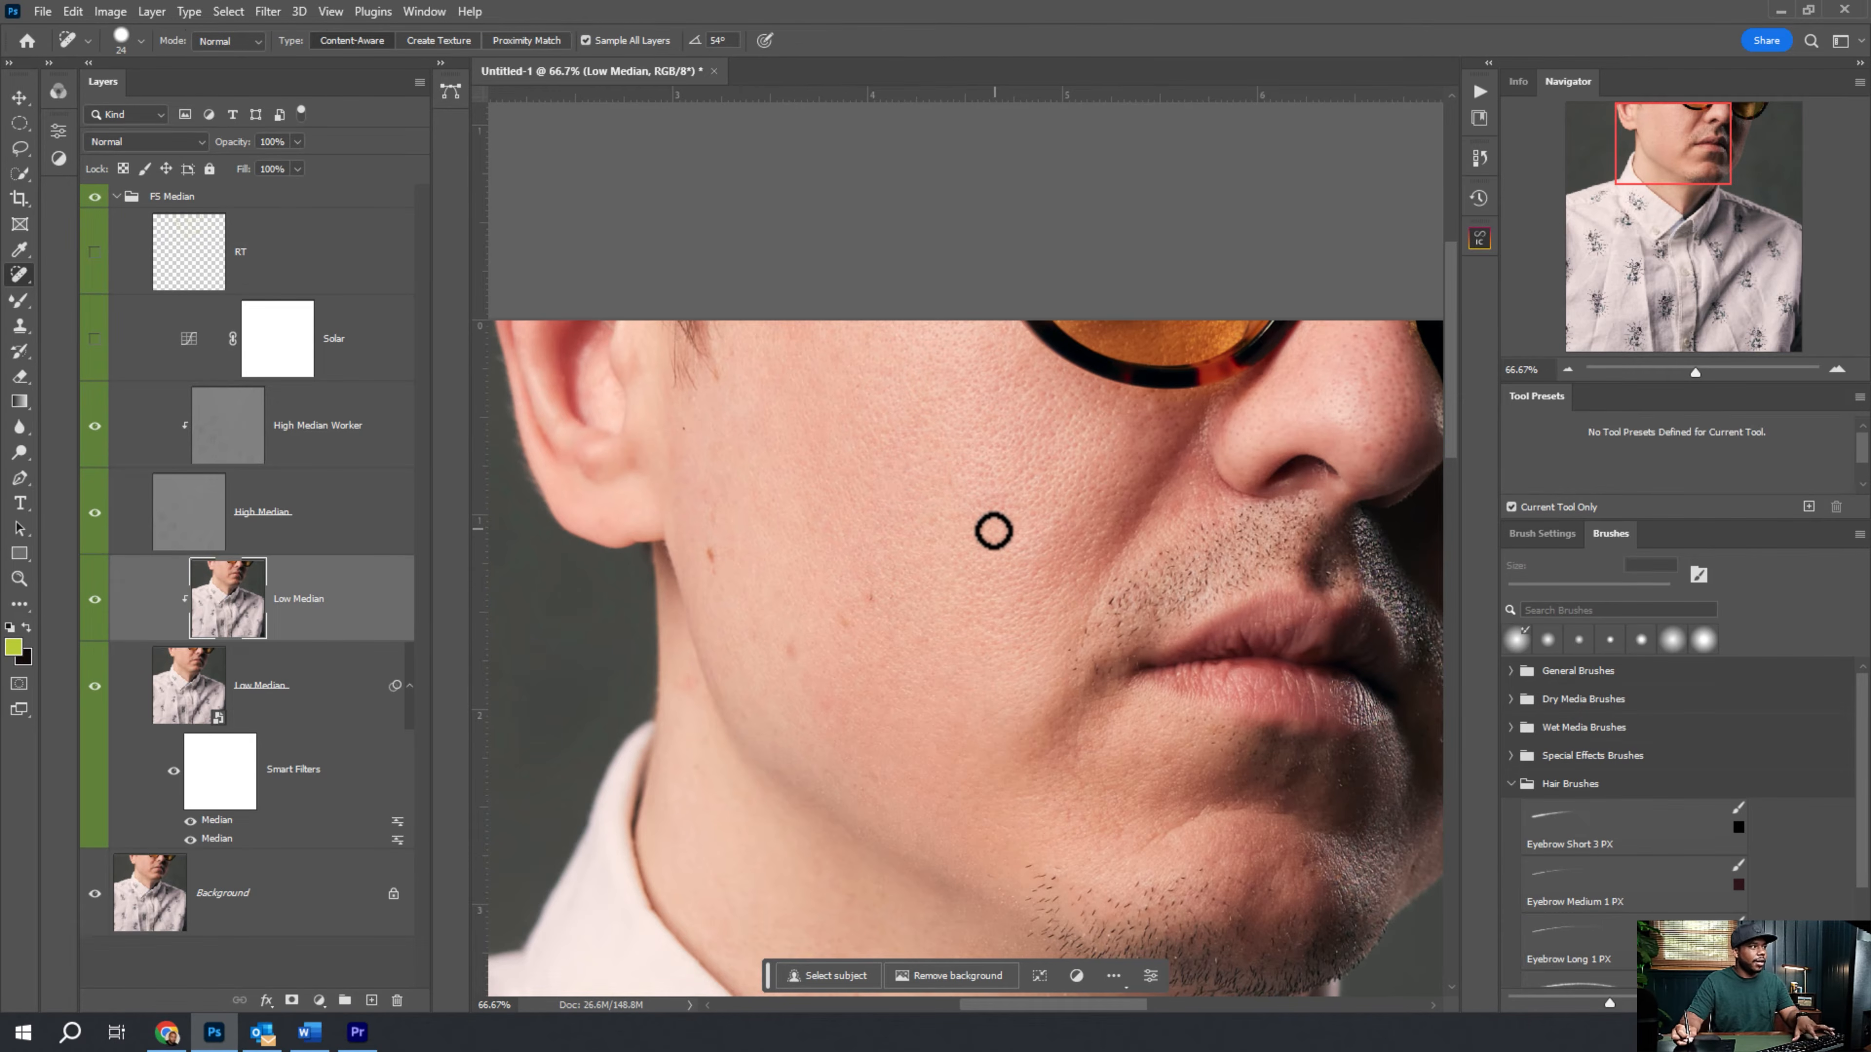
{"action": "key", "text": "shift+j"}
{"action": "key", "text": "shift+j"}
{"action": "key", "text": "shift+j"}
{"action": "key", "text": "shift+j"}
{"action": "key", "text": "shift+j"}
{"action": "key", "text": "shift+j"}
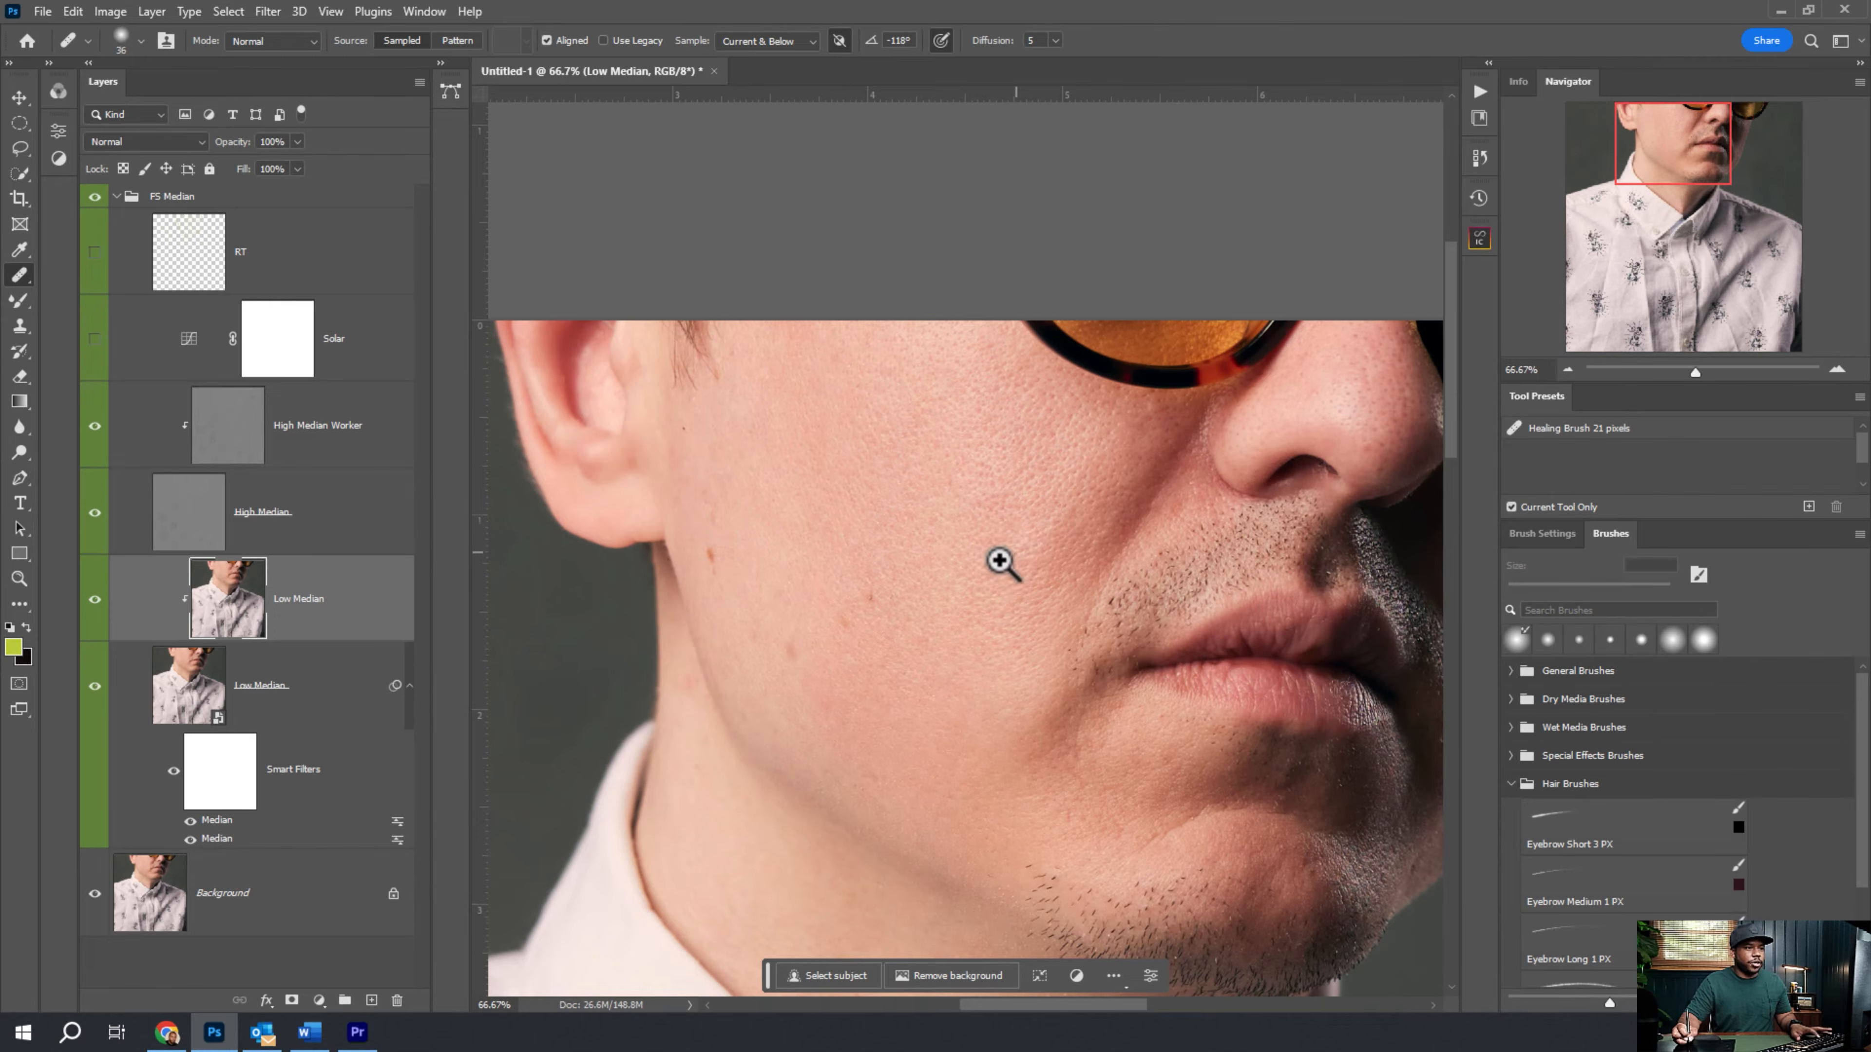
{"action": "left_click_drag", "start_coordinate": [1003, 558], "coordinate": [1065, 551]}
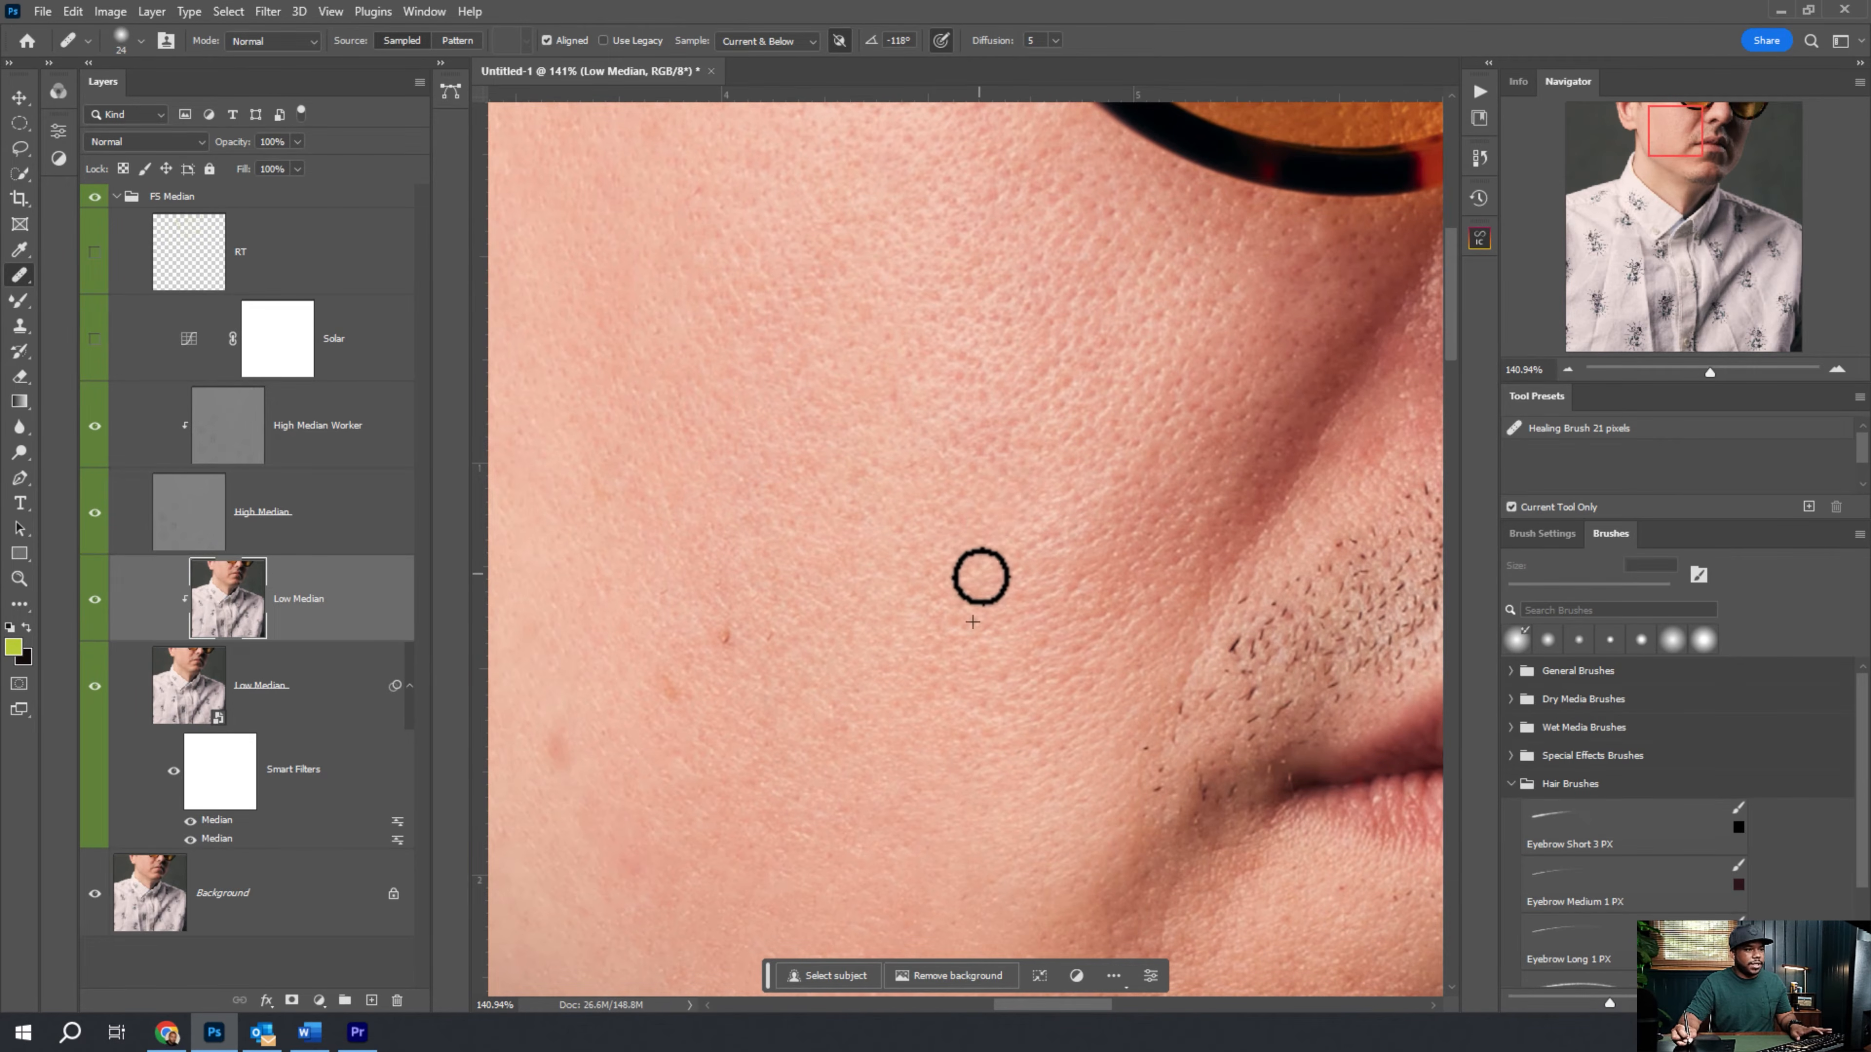
{"action": "key", "text": "alt"}
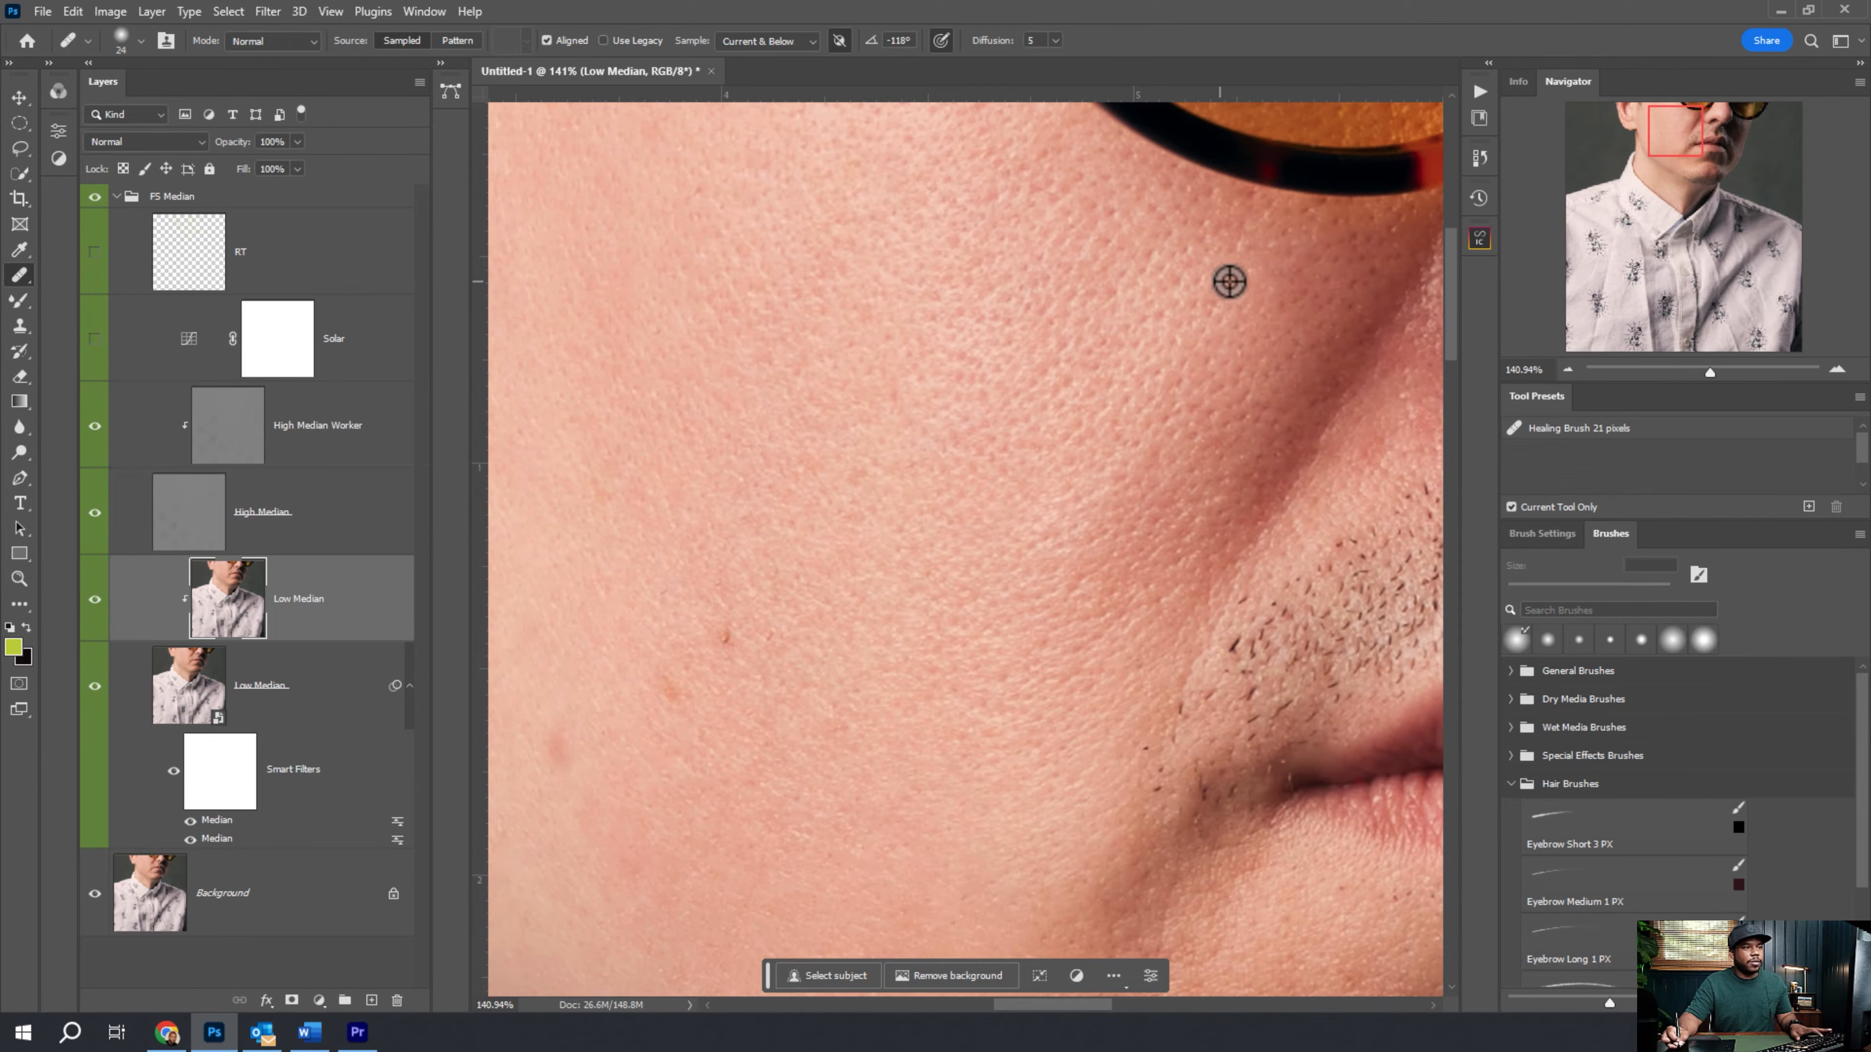
{"action": "left_click", "coordinate": [1044, 271], "text": "alt"}
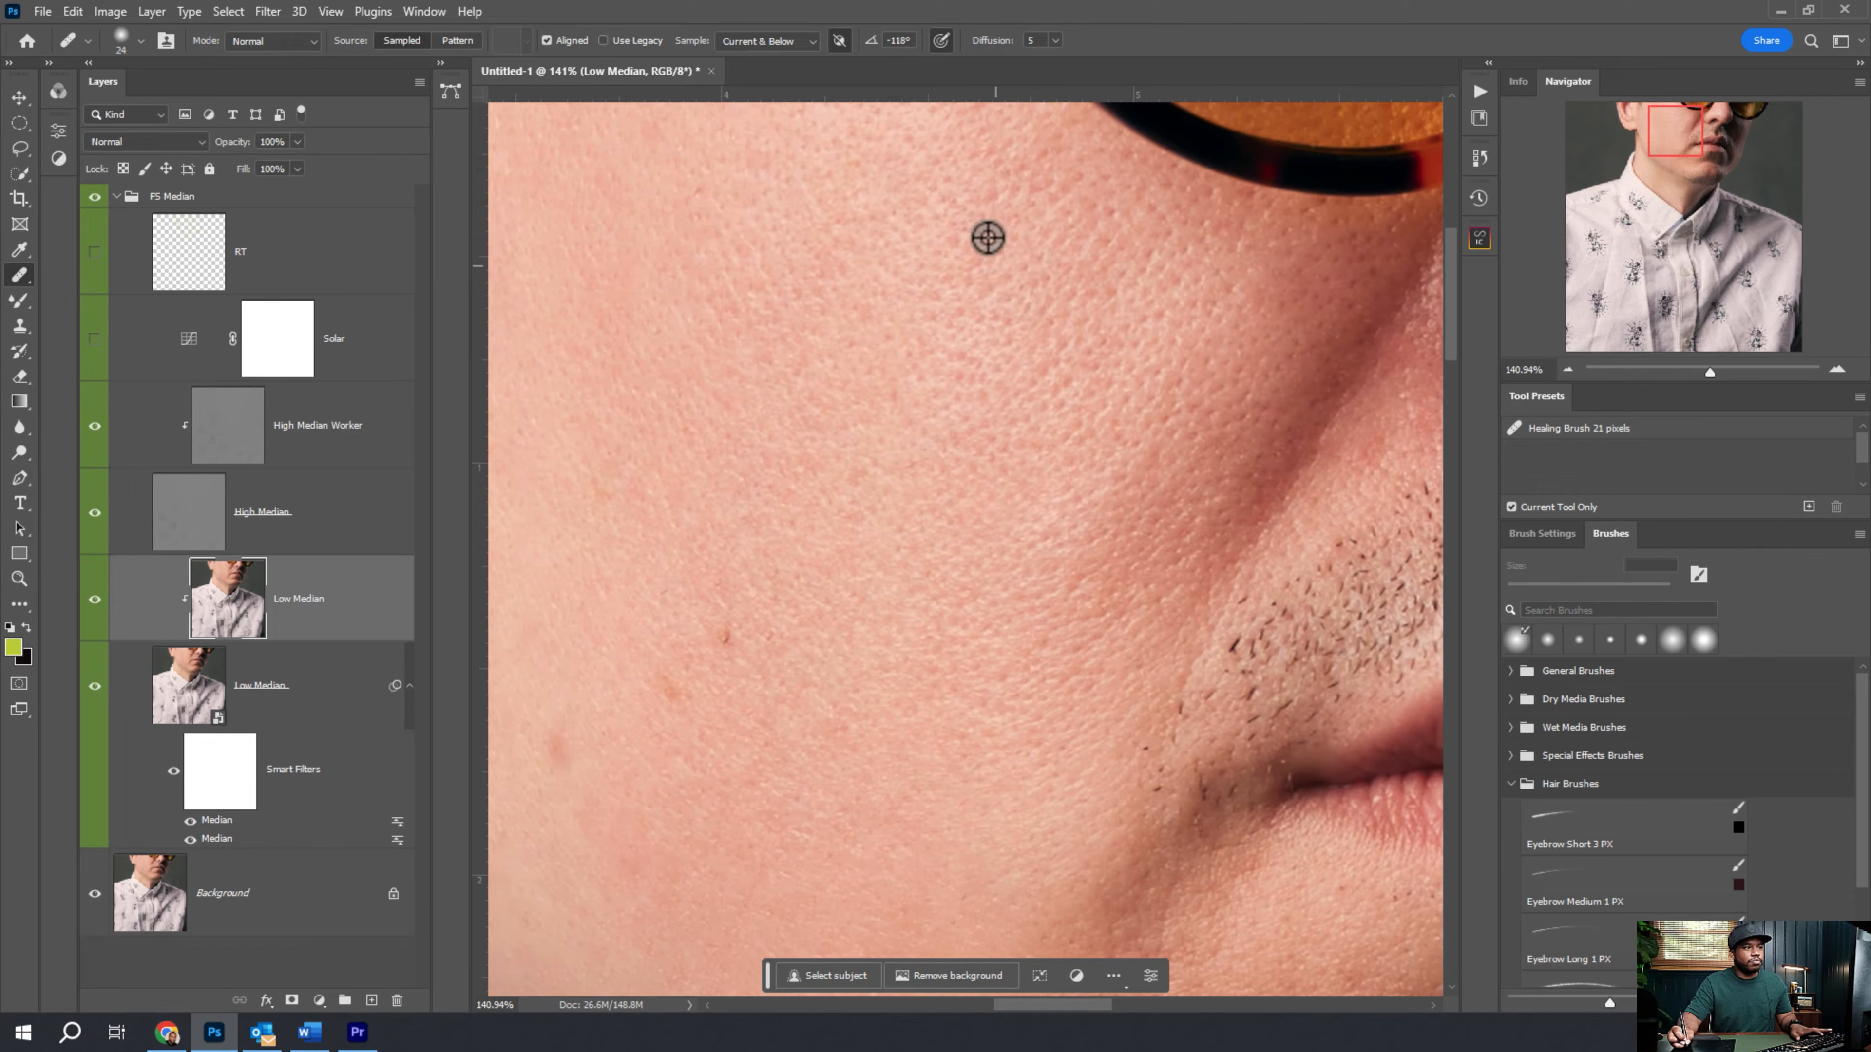
{"action": "left_click_drag", "start_coordinate": [849, 273], "coordinate": [1036, 445]}
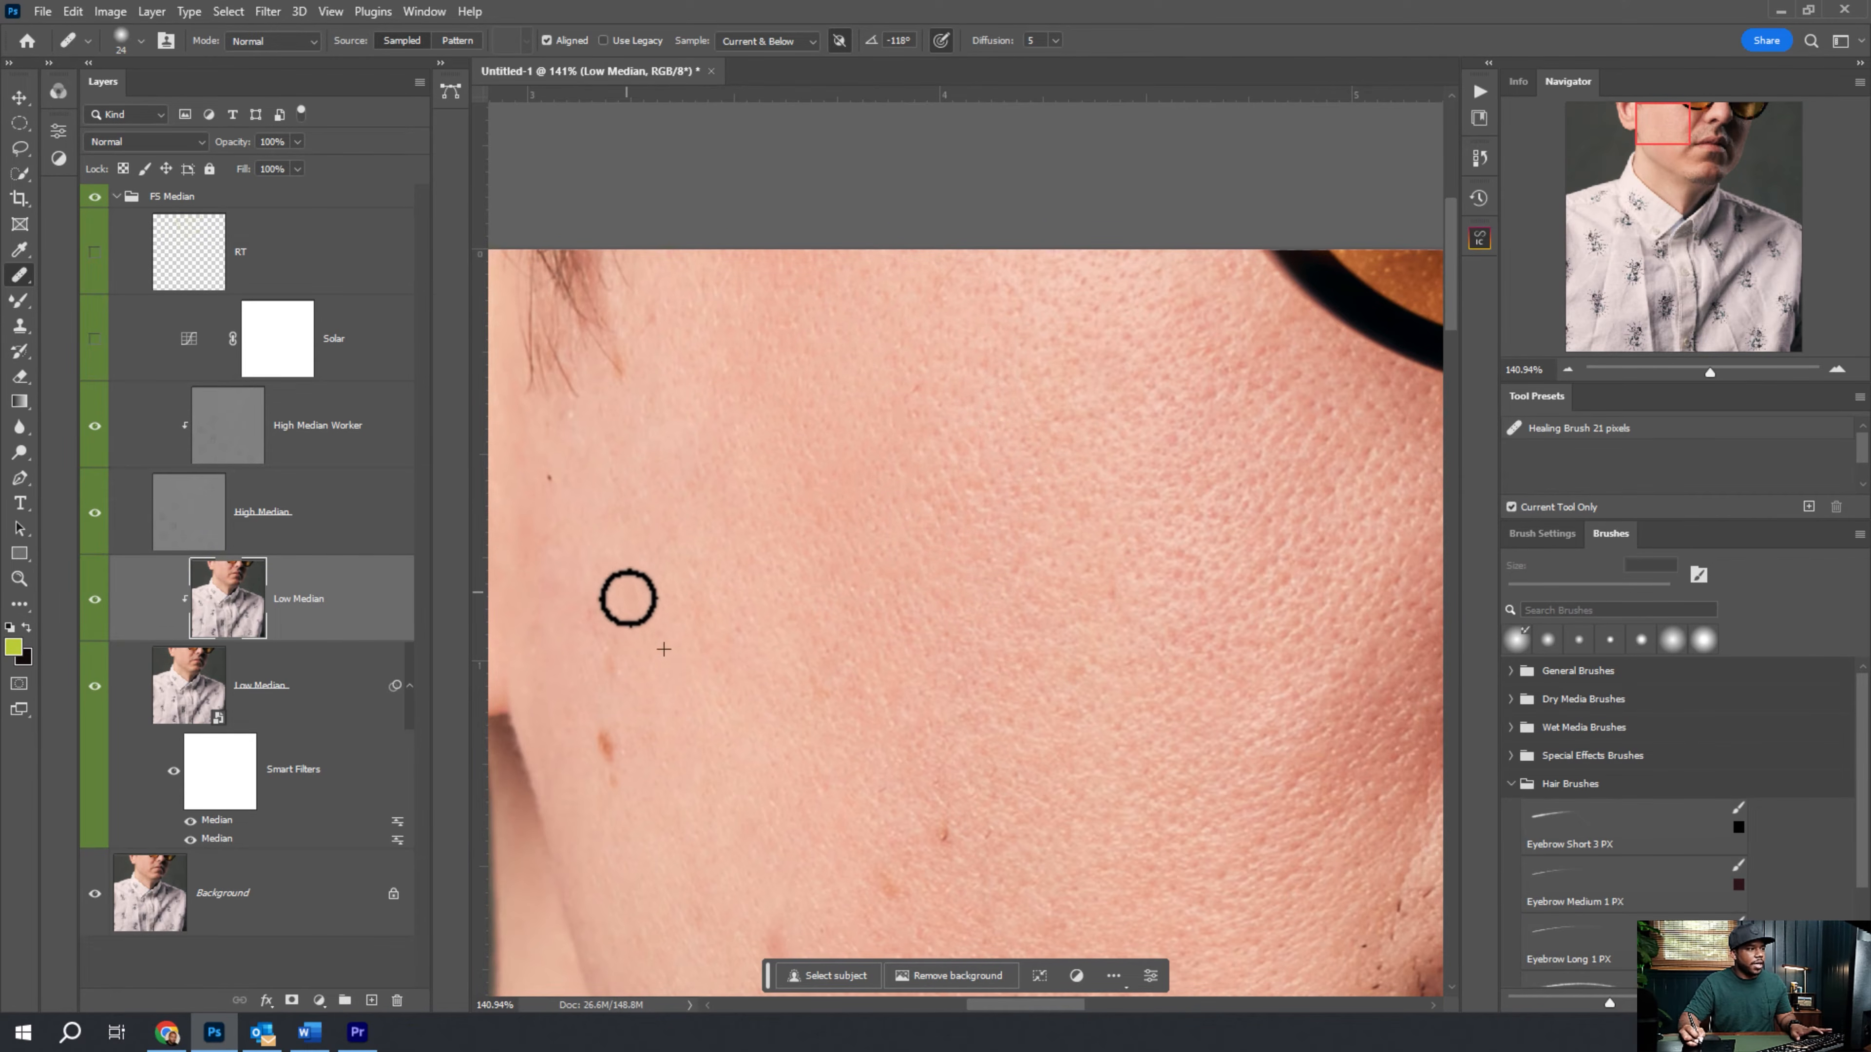
Heal the uneven tones on the outer cheek below the sideburn, resampling nearby skin for each area.
{"action": "left_click", "coordinate": [668, 584], "text": "alt"}
{"action": "left_click", "coordinate": [643, 433], "text": "alt"}
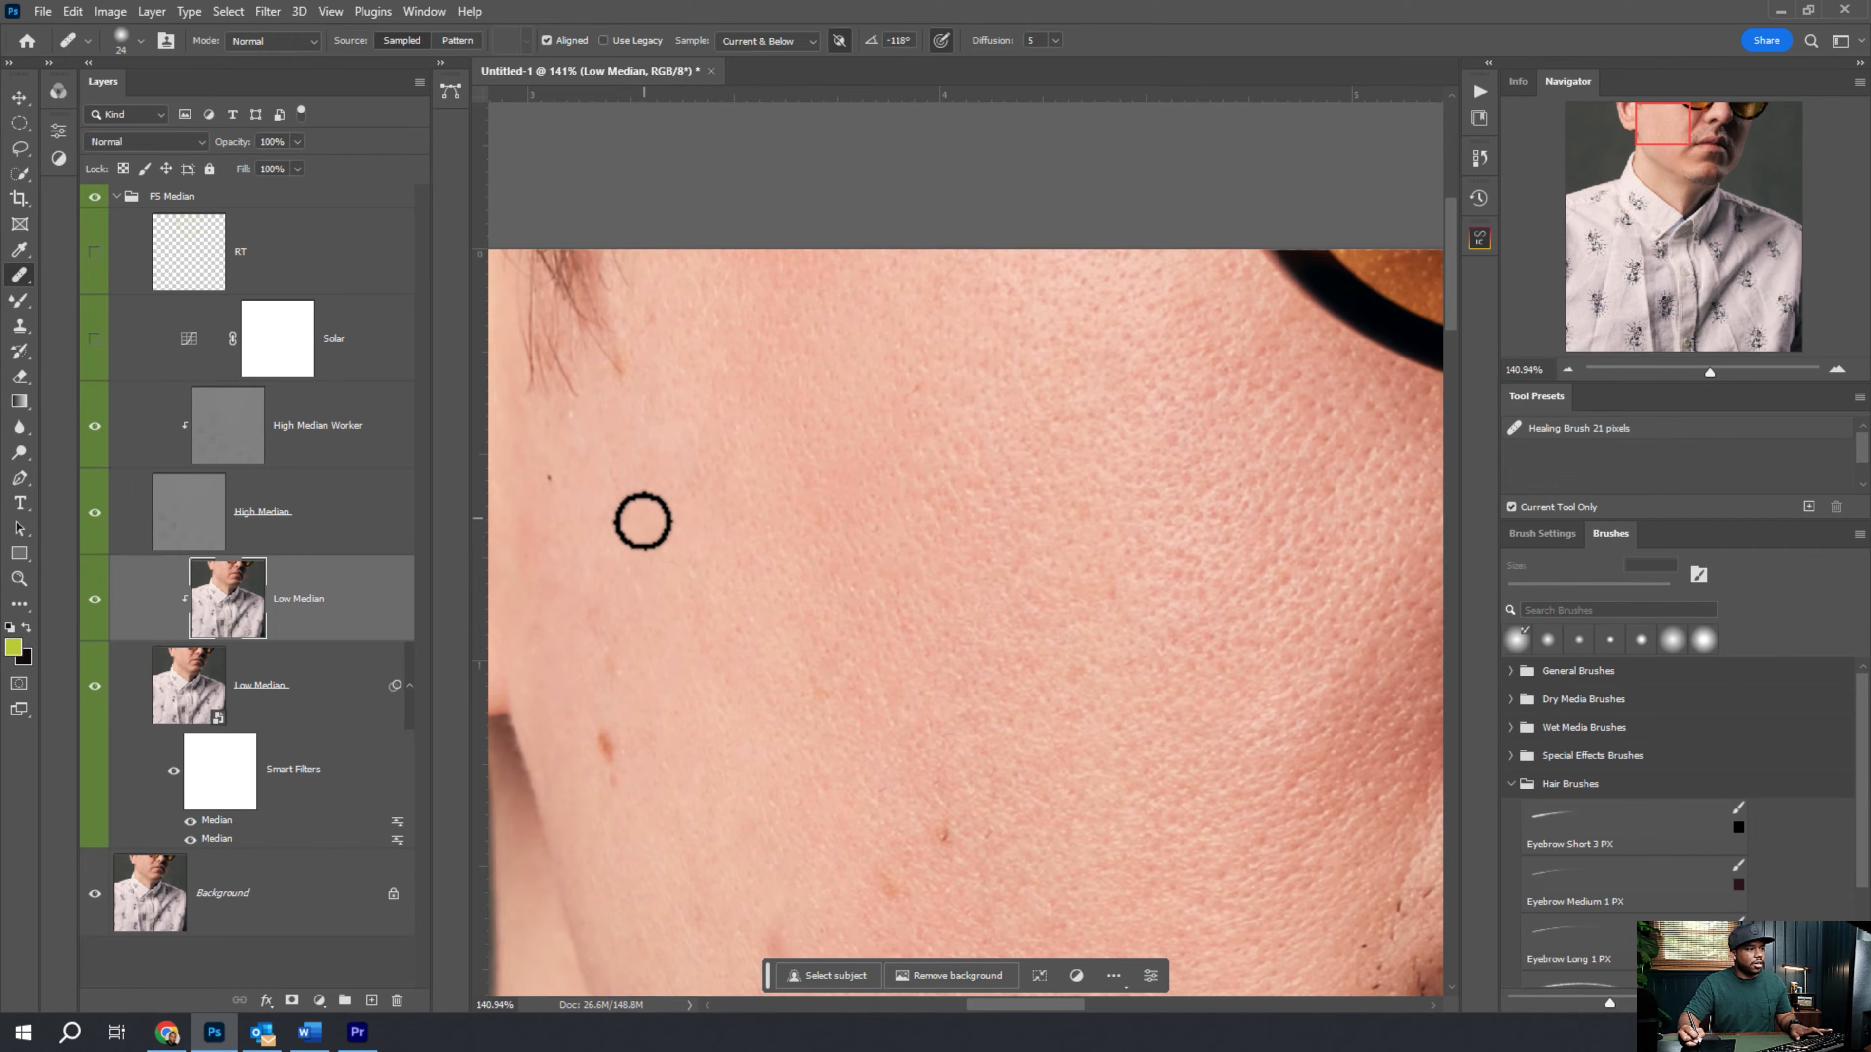
{"action": "left_click", "coordinate": [707, 496], "text": "alt"}
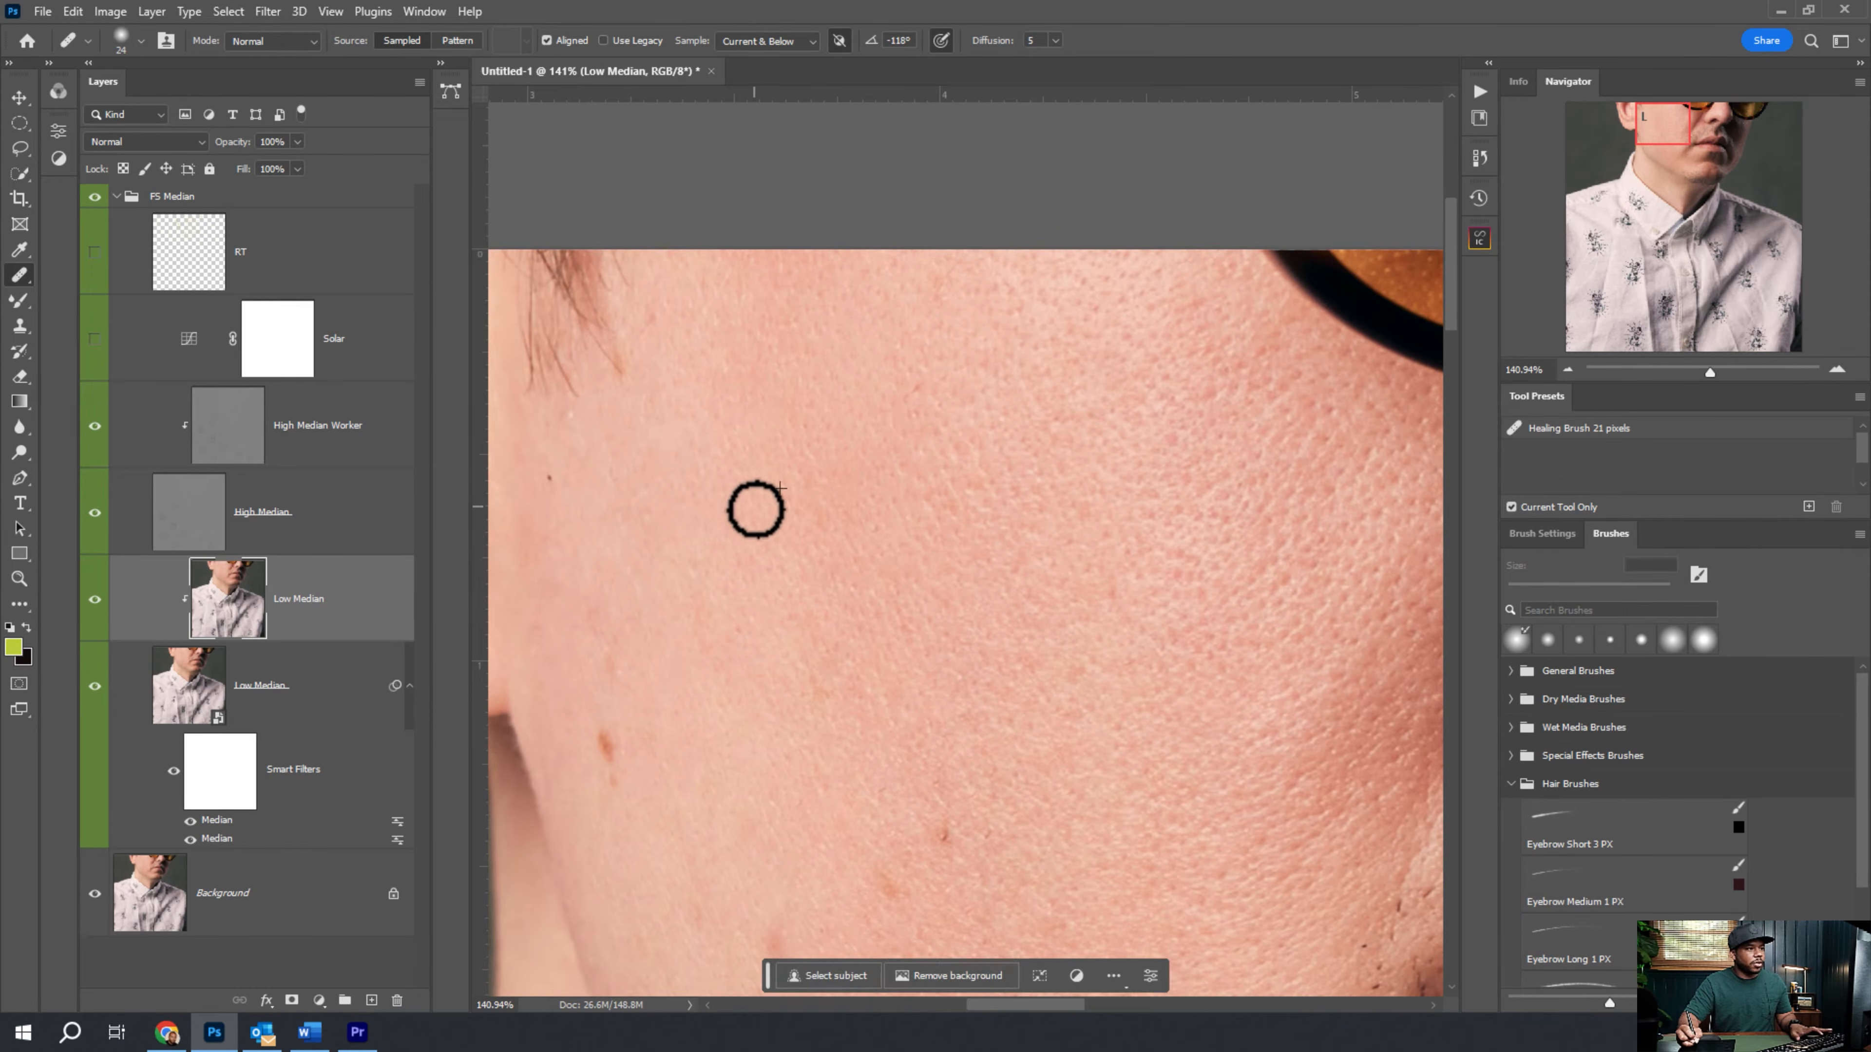
{"action": "left_click_drag", "start_coordinate": [838, 539], "coordinate": [885, 417]}
Heal the reddish spots on the lower outer cheek above the jawline using nearby clean skin.
{"action": "left_click", "coordinate": [834, 339], "text": "alt"}
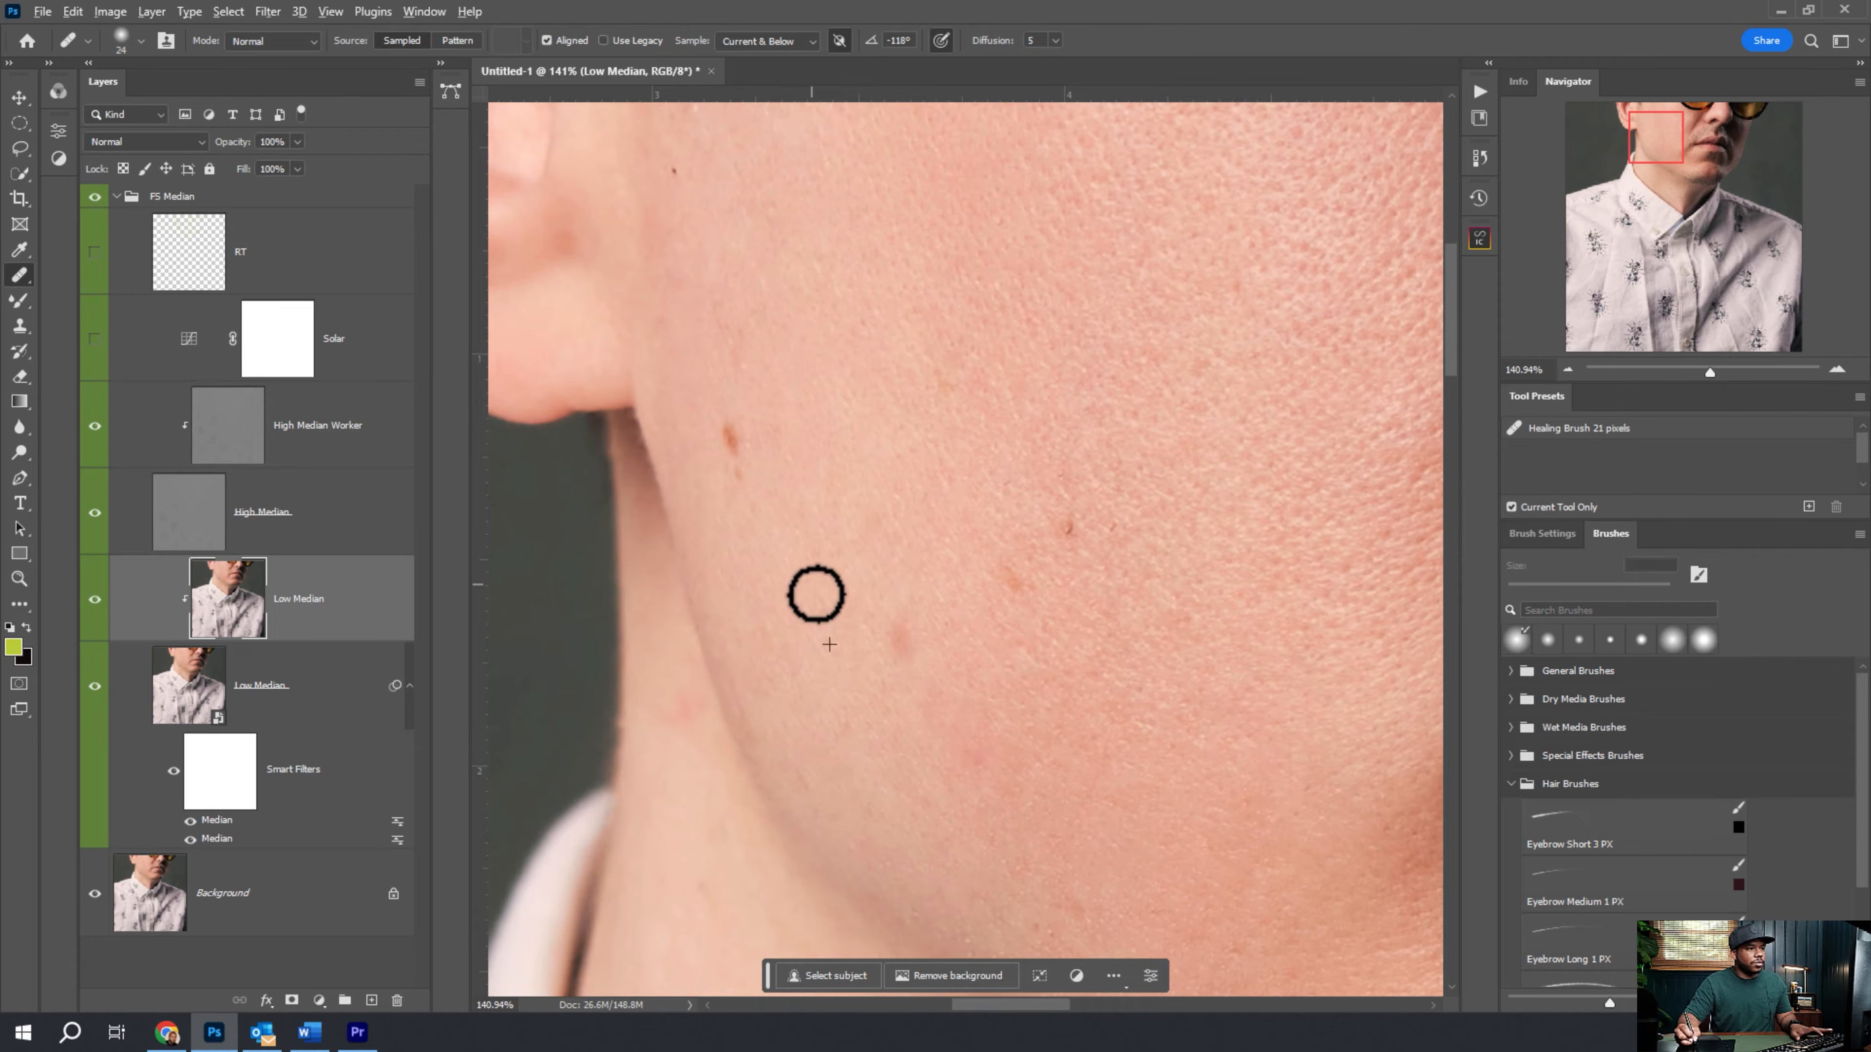
{"action": "mouse_move", "coordinate": [832, 492]}
{"action": "left_mouse_down"}
{"action": "mouse_move", "coordinate": [813, 549]}
{"action": "mouse_move", "coordinate": [836, 590]}
{"action": "left_mouse_up"}
{"action": "left_click_drag", "start_coordinate": [903, 654], "coordinate": [905, 657]}
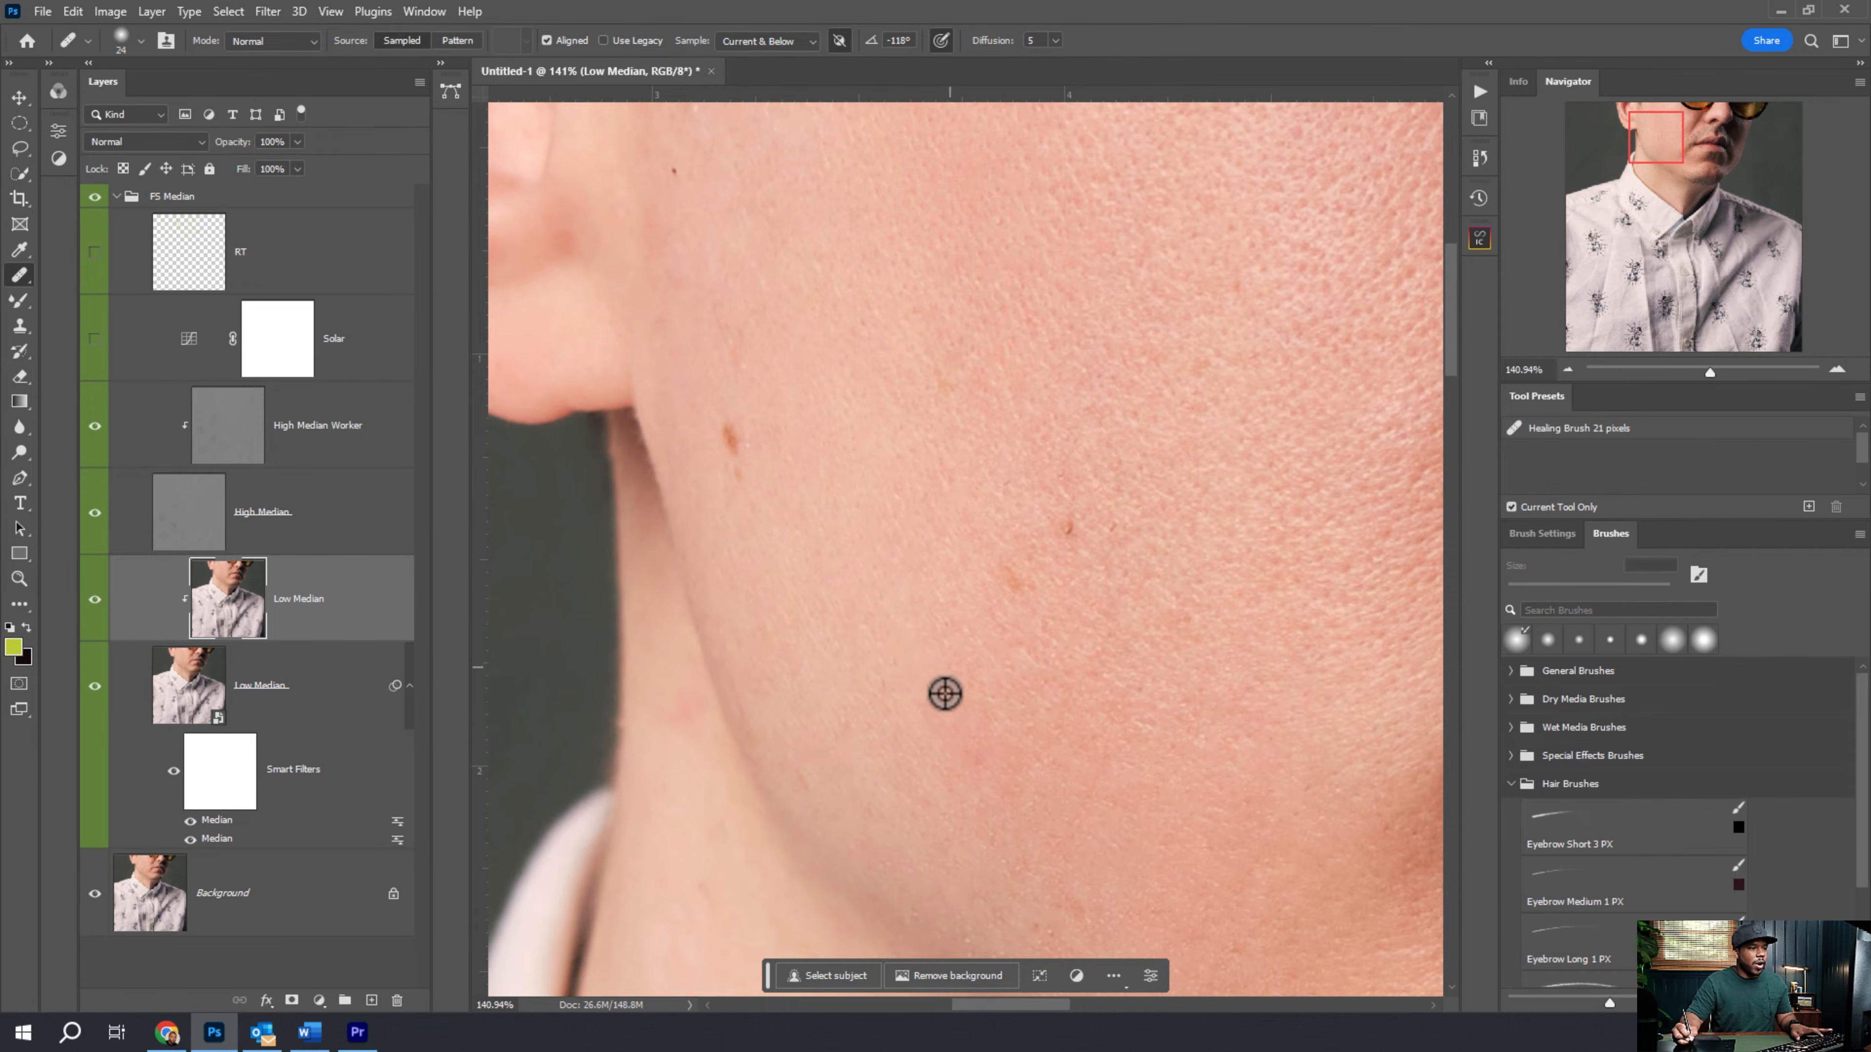
{"action": "left_click_drag", "start_coordinate": [980, 749], "coordinate": [994, 753]}
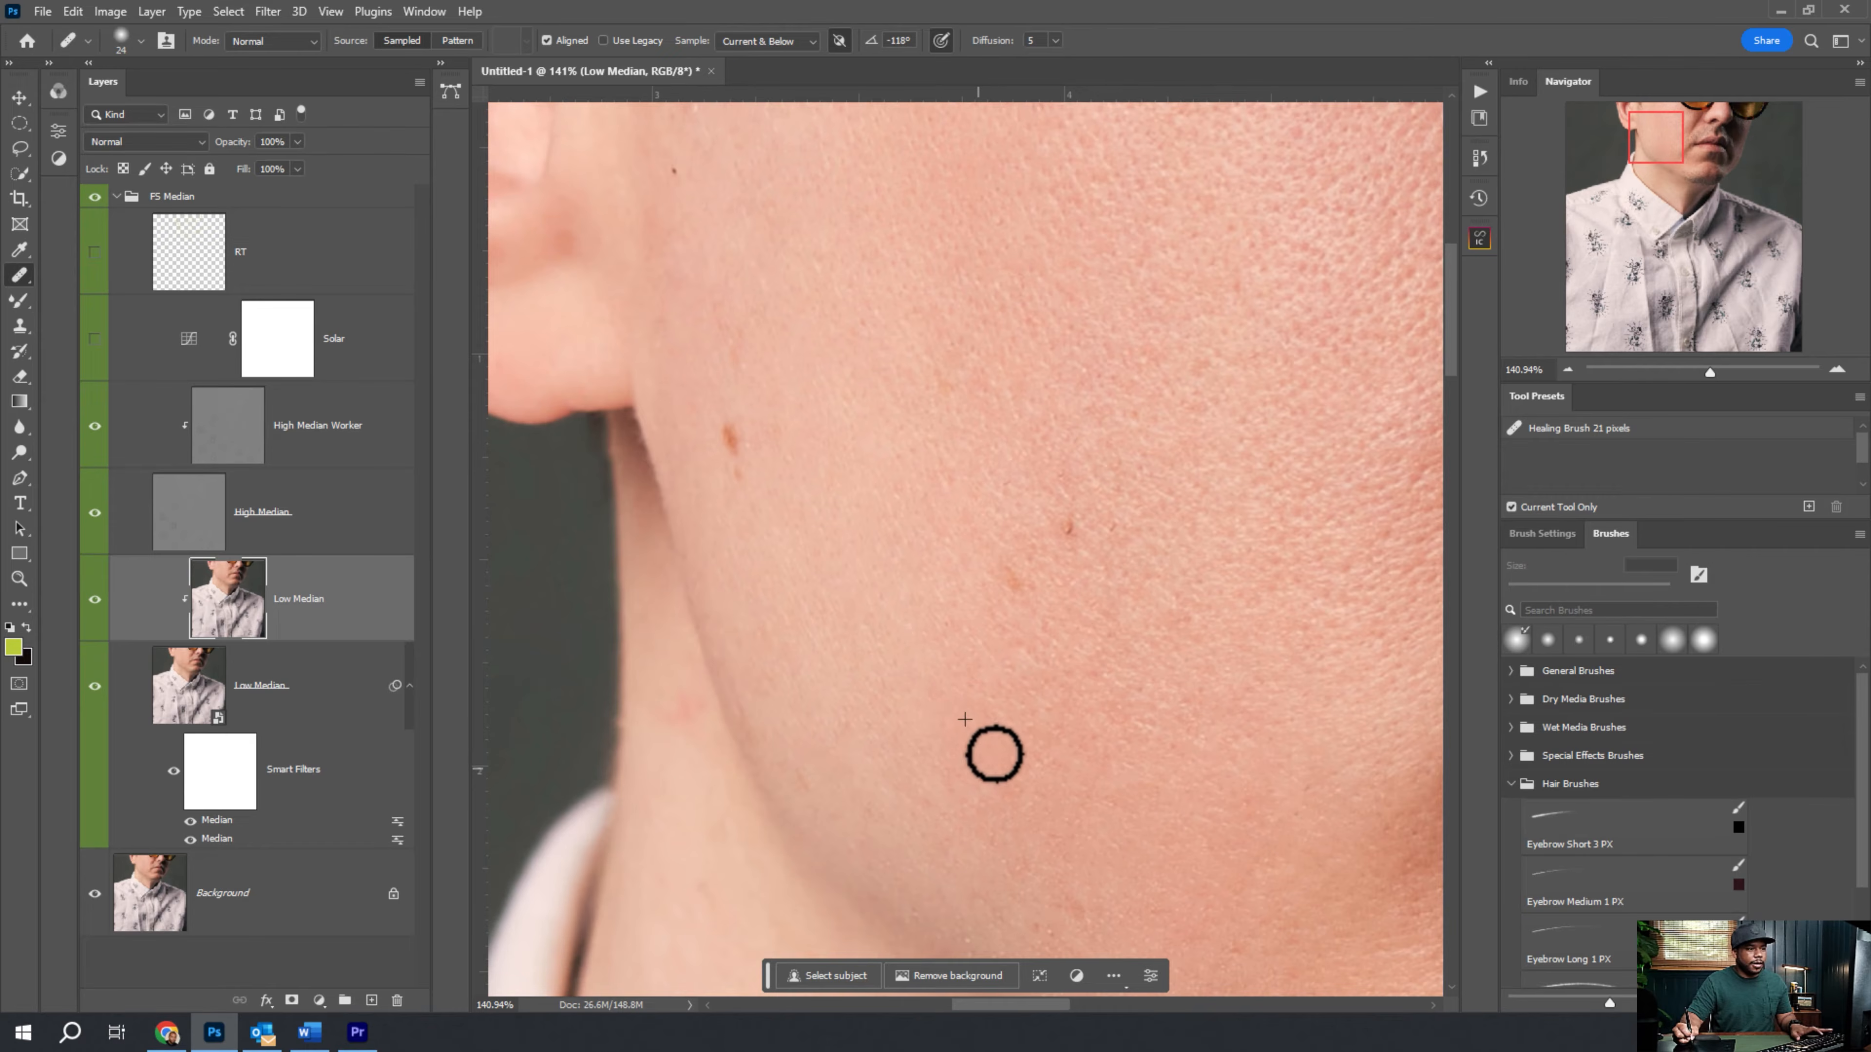
{"action": "left_click_drag", "start_coordinate": [1114, 786], "coordinate": [1118, 788]}
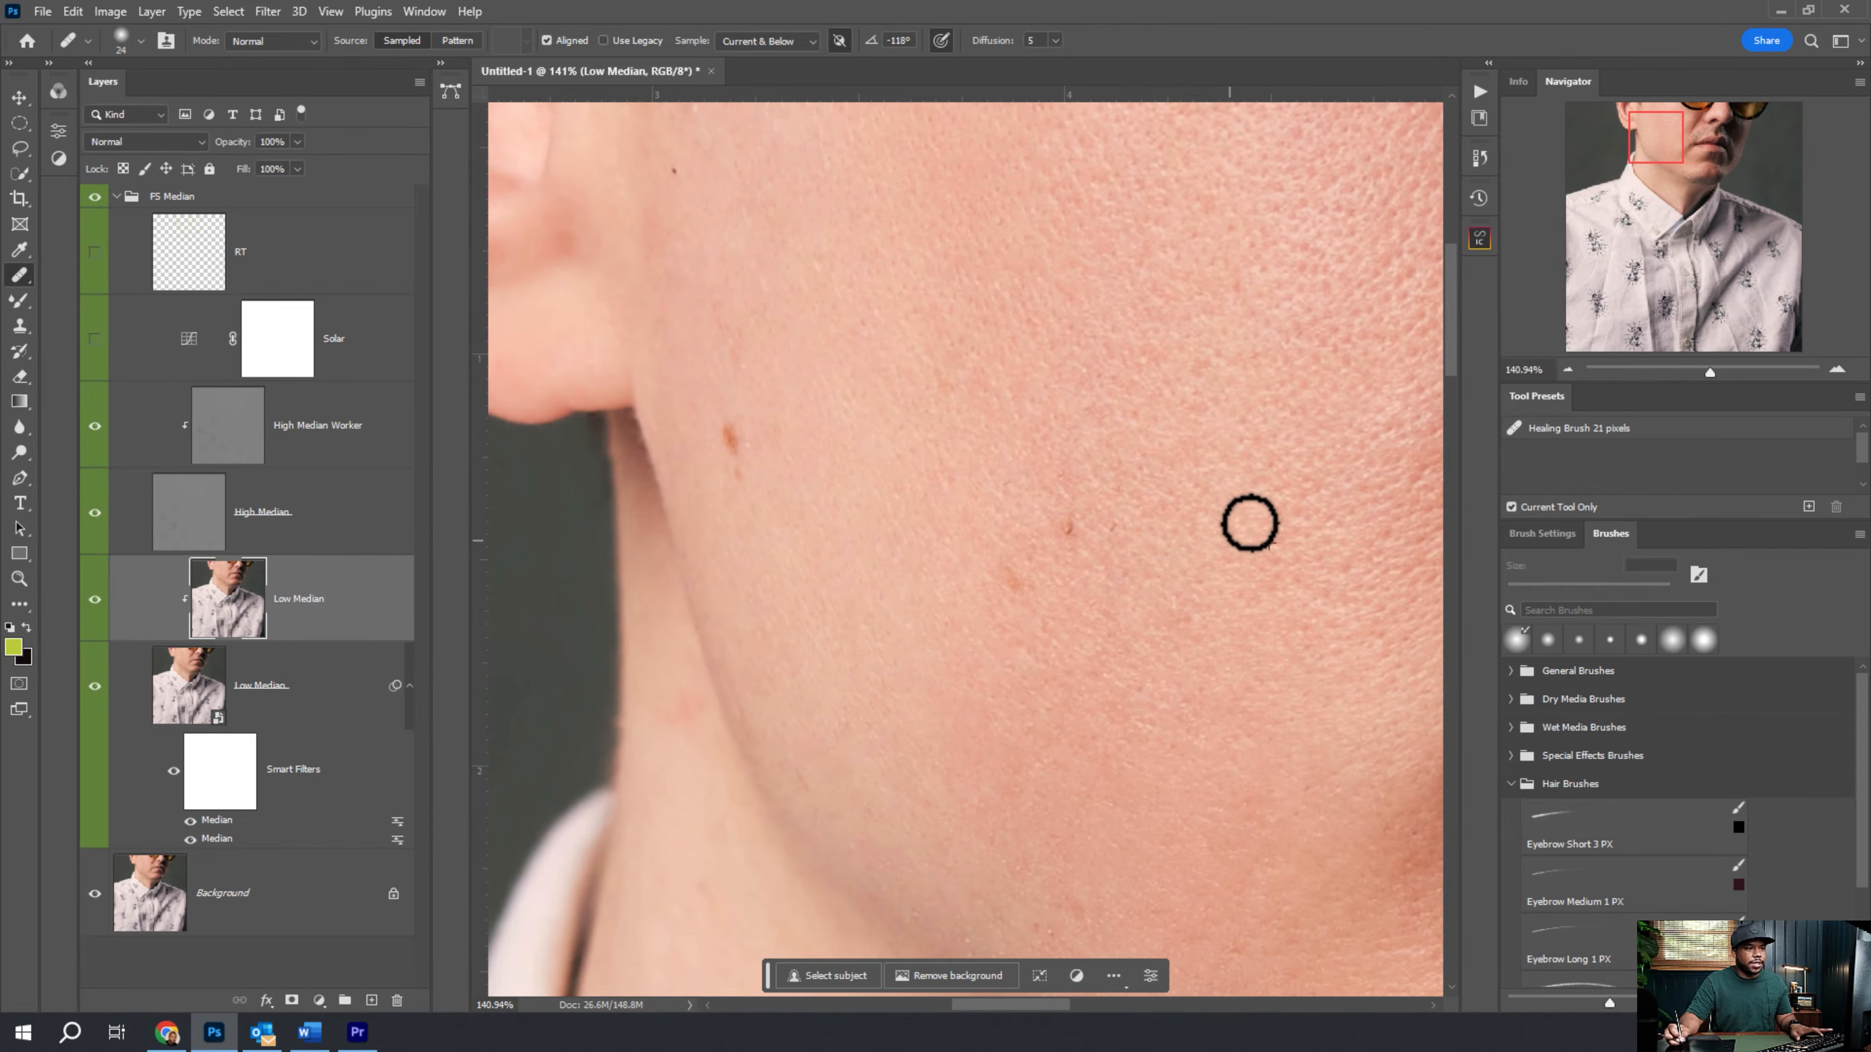
Heal the red mark on the neck below the ear and the discoloured spots under the jawline.
{"action": "left_click_drag", "start_coordinate": [1065, 731], "coordinate": [1043, 506]}
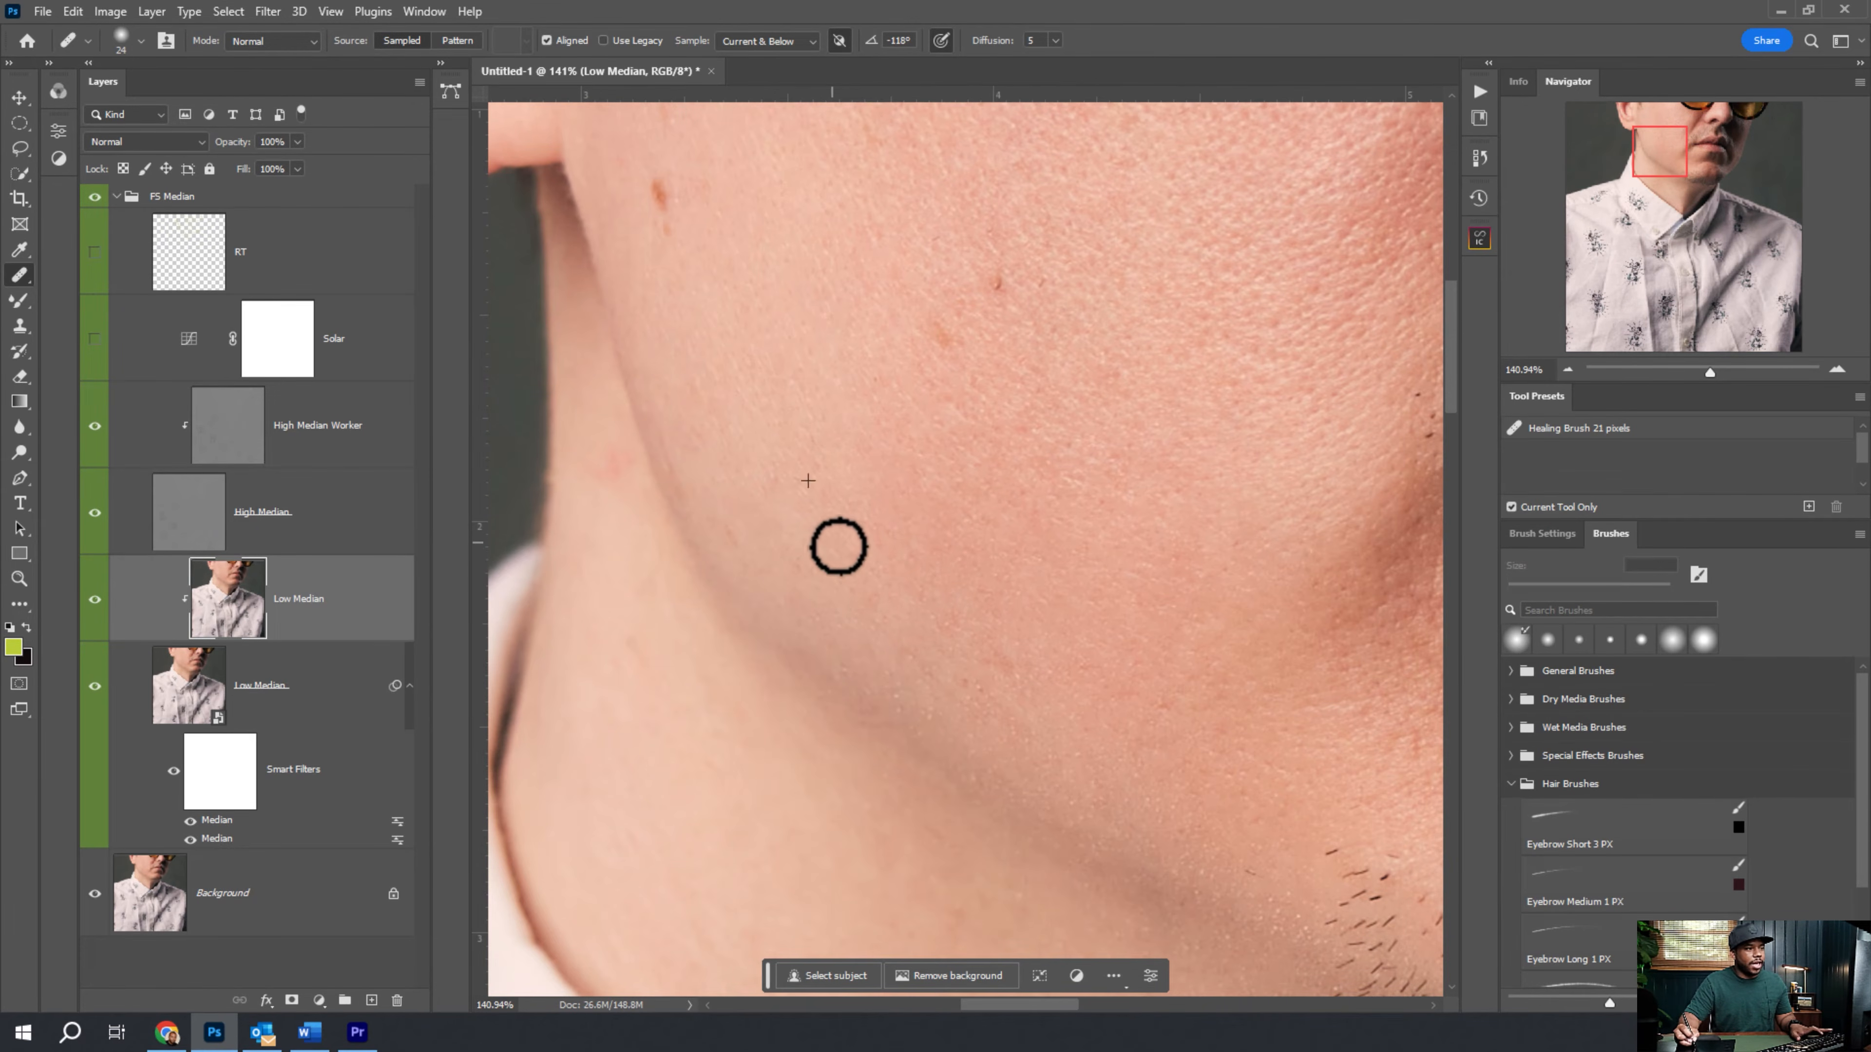
{"action": "mouse_move", "coordinate": [614, 453]}
{"action": "left_mouse_down"}
{"action": "mouse_move", "coordinate": [606, 498]}
{"action": "mouse_move", "coordinate": [621, 450]}
{"action": "mouse_move", "coordinate": [639, 519]}
{"action": "left_mouse_up"}
{"action": "left_click", "coordinate": [635, 511], "text": "alt"}
{"action": "left_click_drag", "start_coordinate": [609, 443], "coordinate": [597, 568]}
{"action": "left_click", "coordinate": [765, 752], "text": "alt"}
{"action": "left_click_drag", "start_coordinate": [723, 693], "coordinate": [710, 677]}
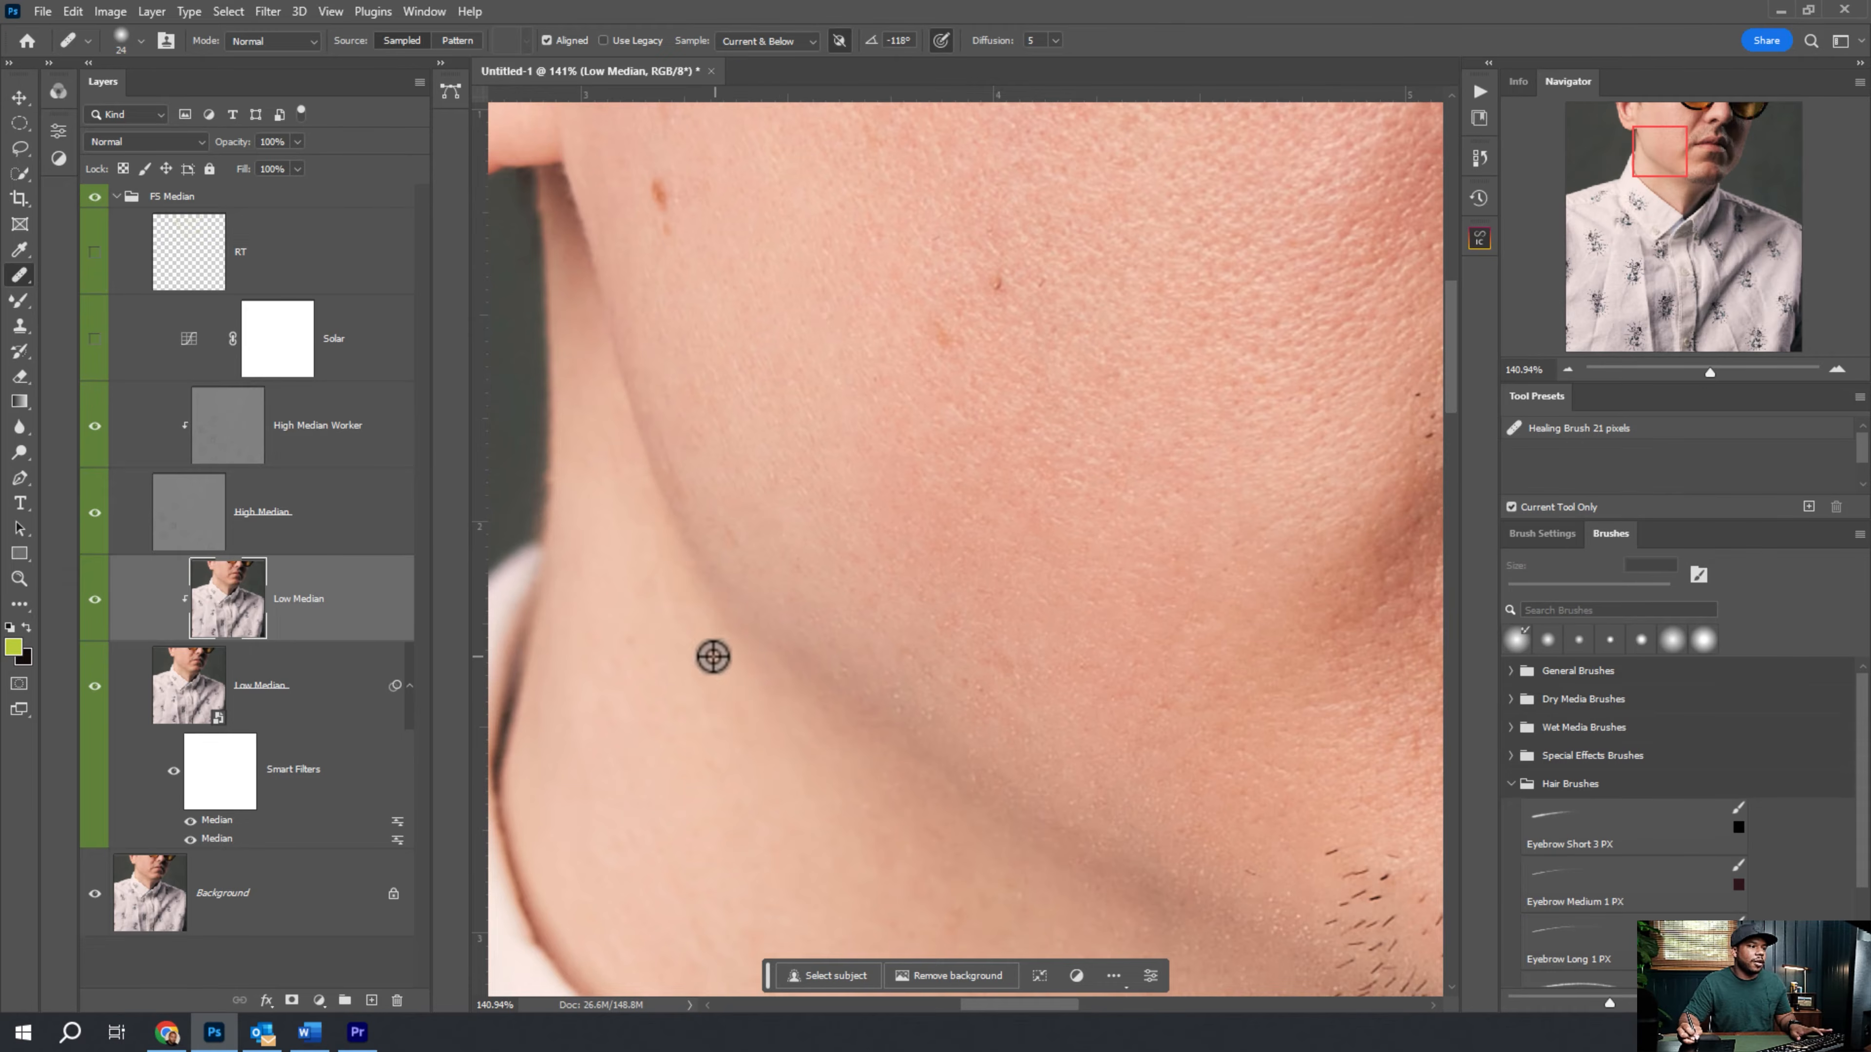
Heal the reddish tones across the lower cheek, enlarging the Healing Brush to 29 px.
{"action": "left_click_drag", "start_coordinate": [998, 593], "coordinate": [929, 378]}
{"action": "left_click", "coordinate": [1095, 355], "text": "alt"}
{"action": "scroll", "coordinate": [1098, 556], "scroll_direction": "down", "scroll_amount": 5}
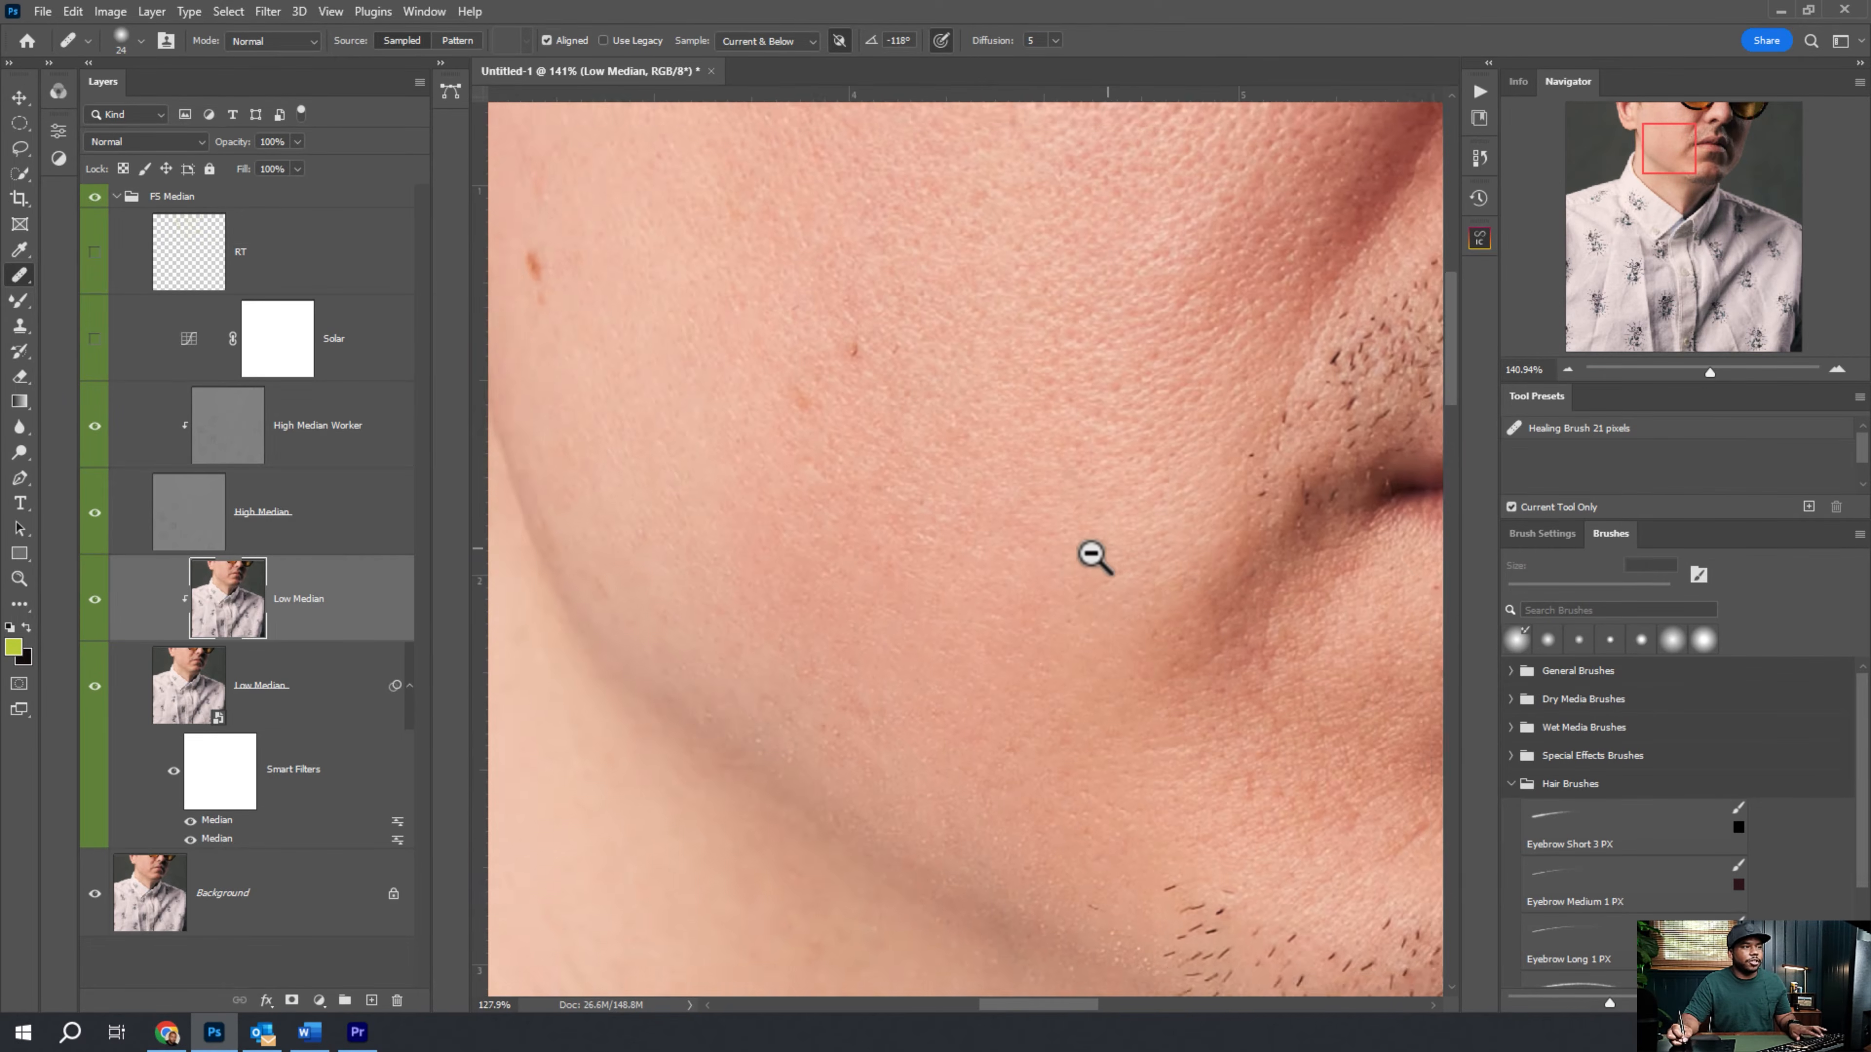
{"action": "scroll", "coordinate": [1135, 497], "scroll_direction": "up", "scroll_amount": 4}
{"action": "right_click", "coordinate": [1055, 507], "text": "alt"}
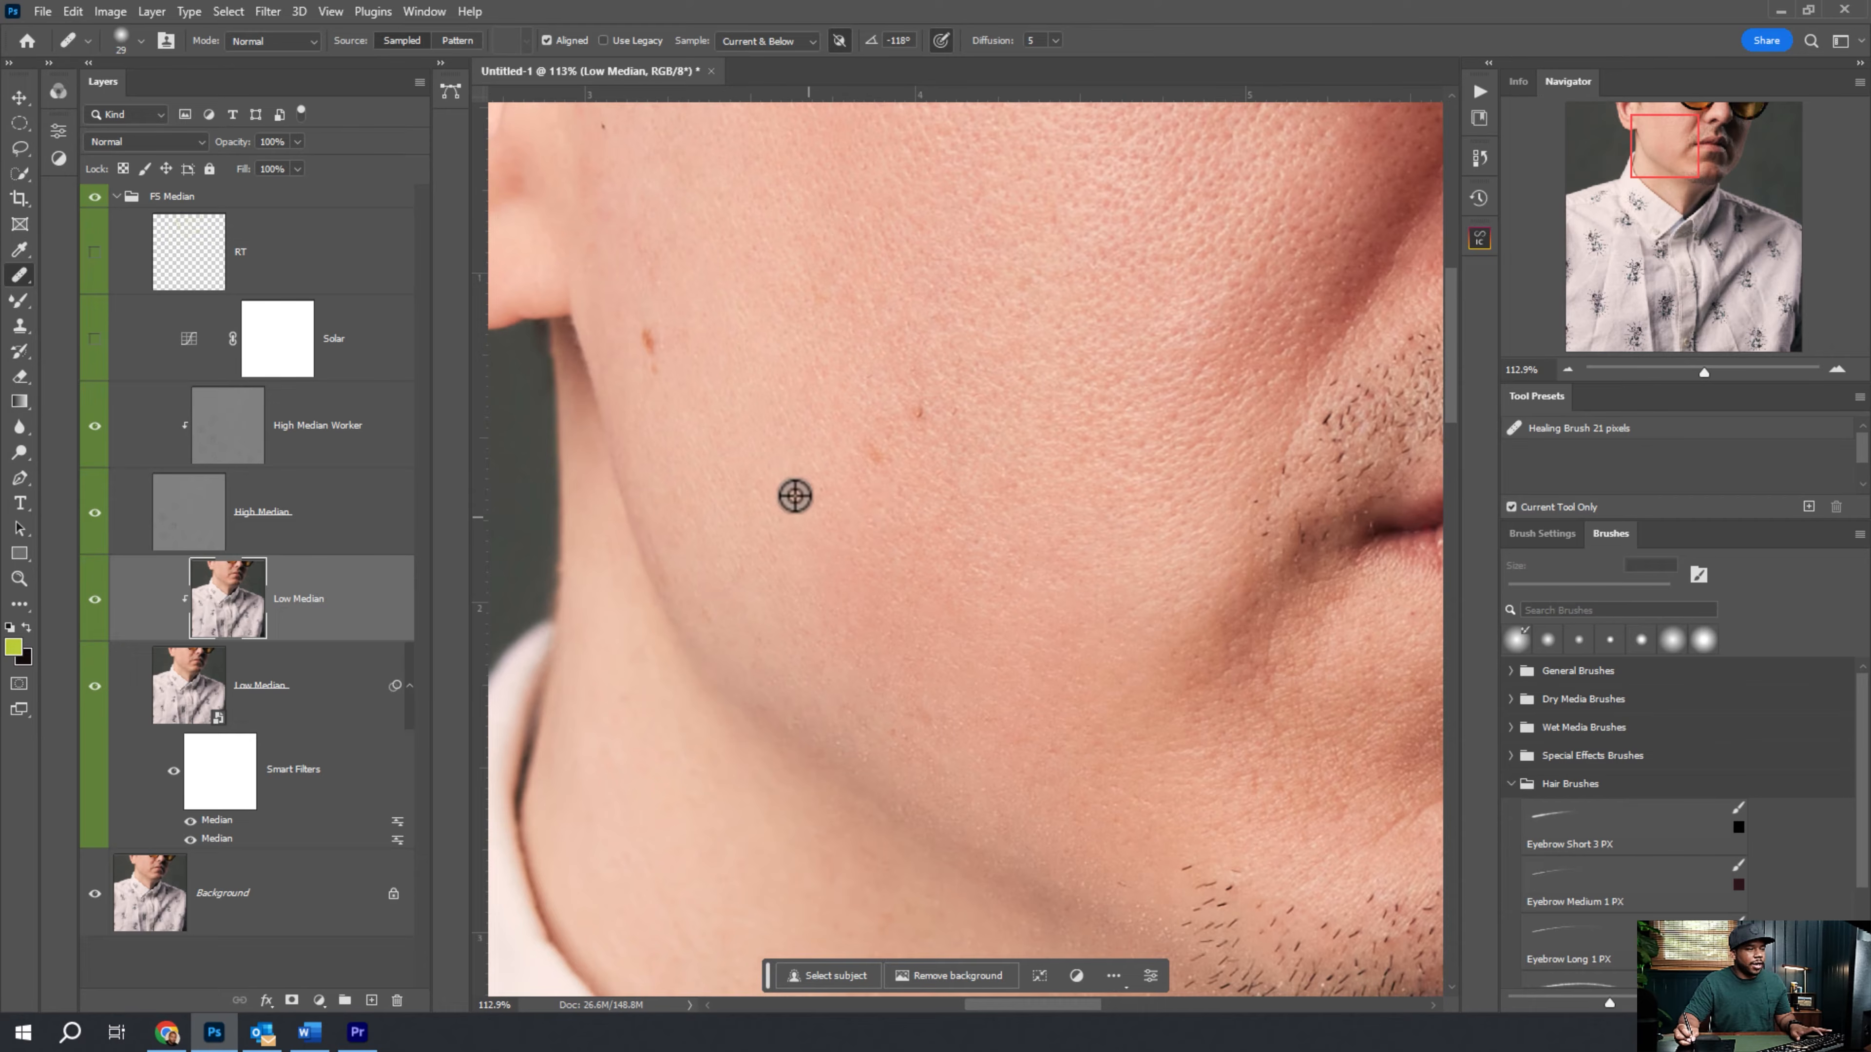
{"action": "left_click_drag", "start_coordinate": [923, 398], "coordinate": [842, 567]}
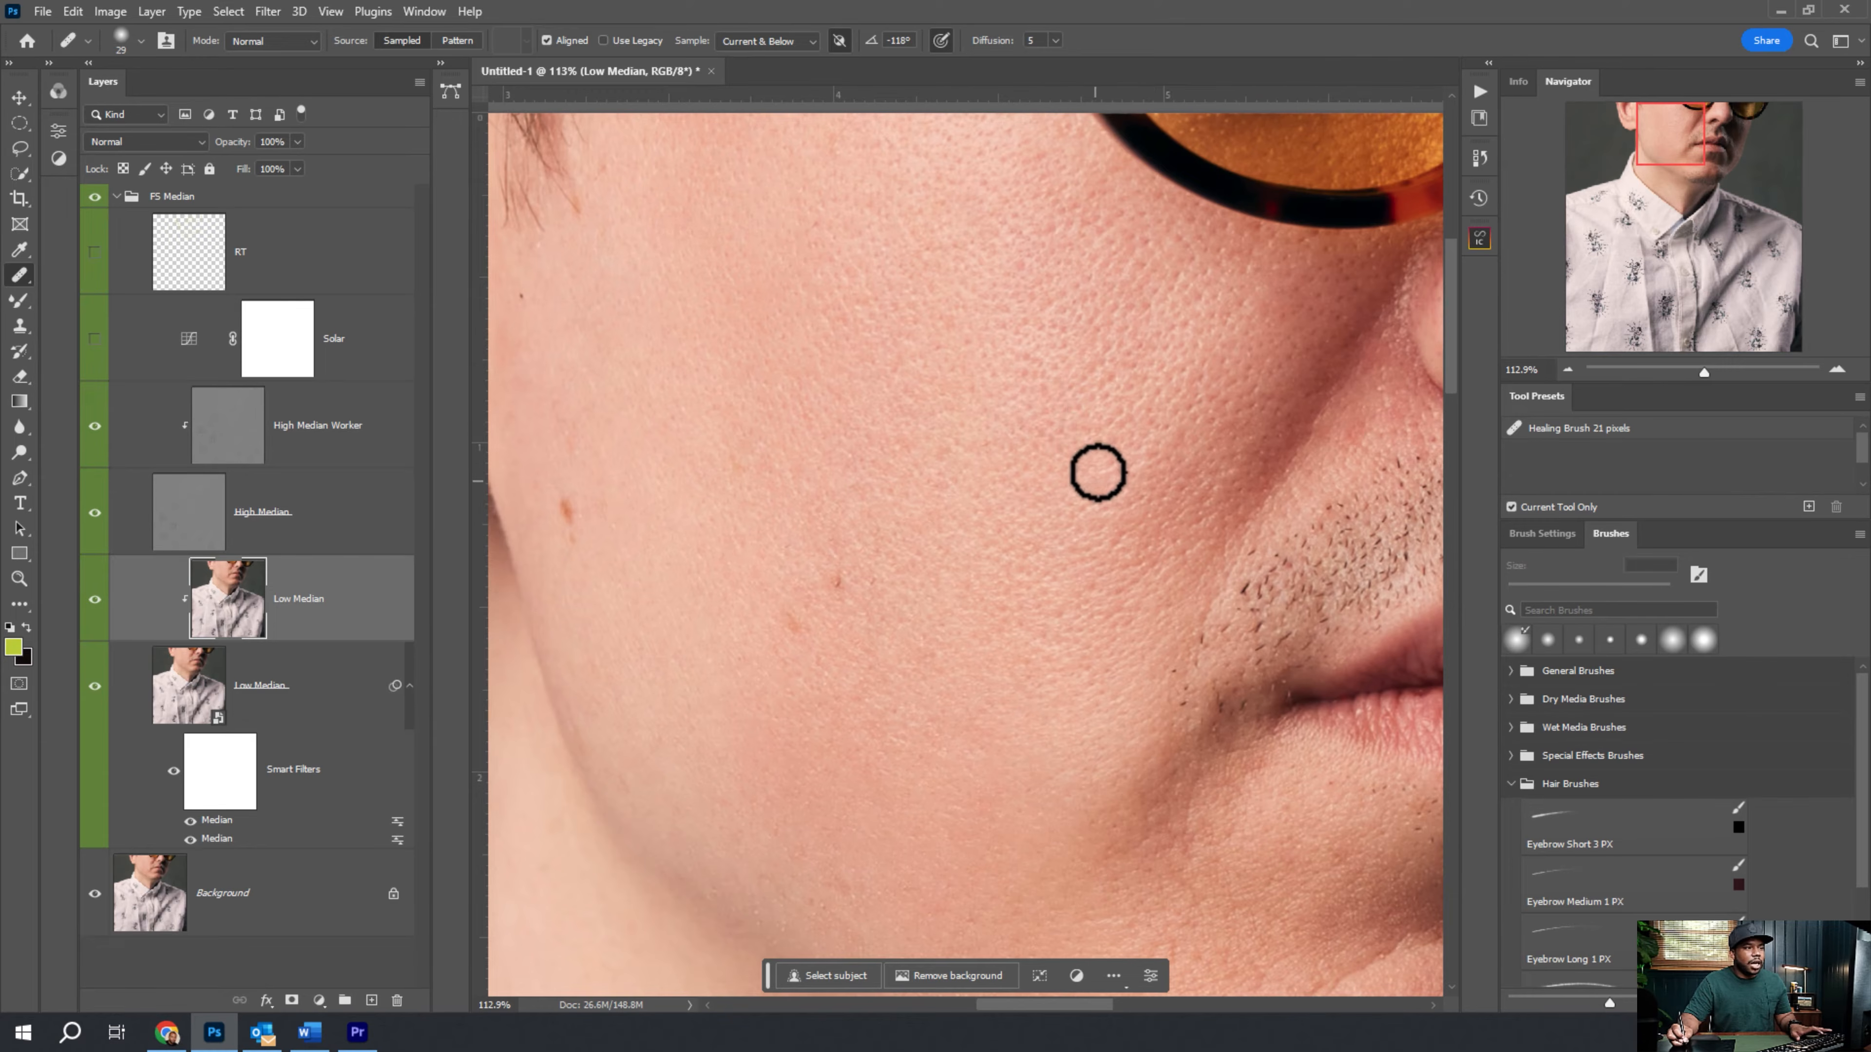
Heal the uneven tones on the middle of the cheek near the nose fold and reduce the brush size.
{"action": "left_click", "coordinate": [1098, 493], "text": "alt"}
{"action": "mouse_move", "coordinate": [1149, 470]}
{"action": "left_mouse_down"}
{"action": "mouse_move", "coordinate": [1103, 551]}
{"action": "mouse_move", "coordinate": [1135, 535]}
{"action": "mouse_move", "coordinate": [1128, 551]}
{"action": "left_mouse_up"}
{"action": "right_click", "coordinate": [1226, 434], "text": "alt"}
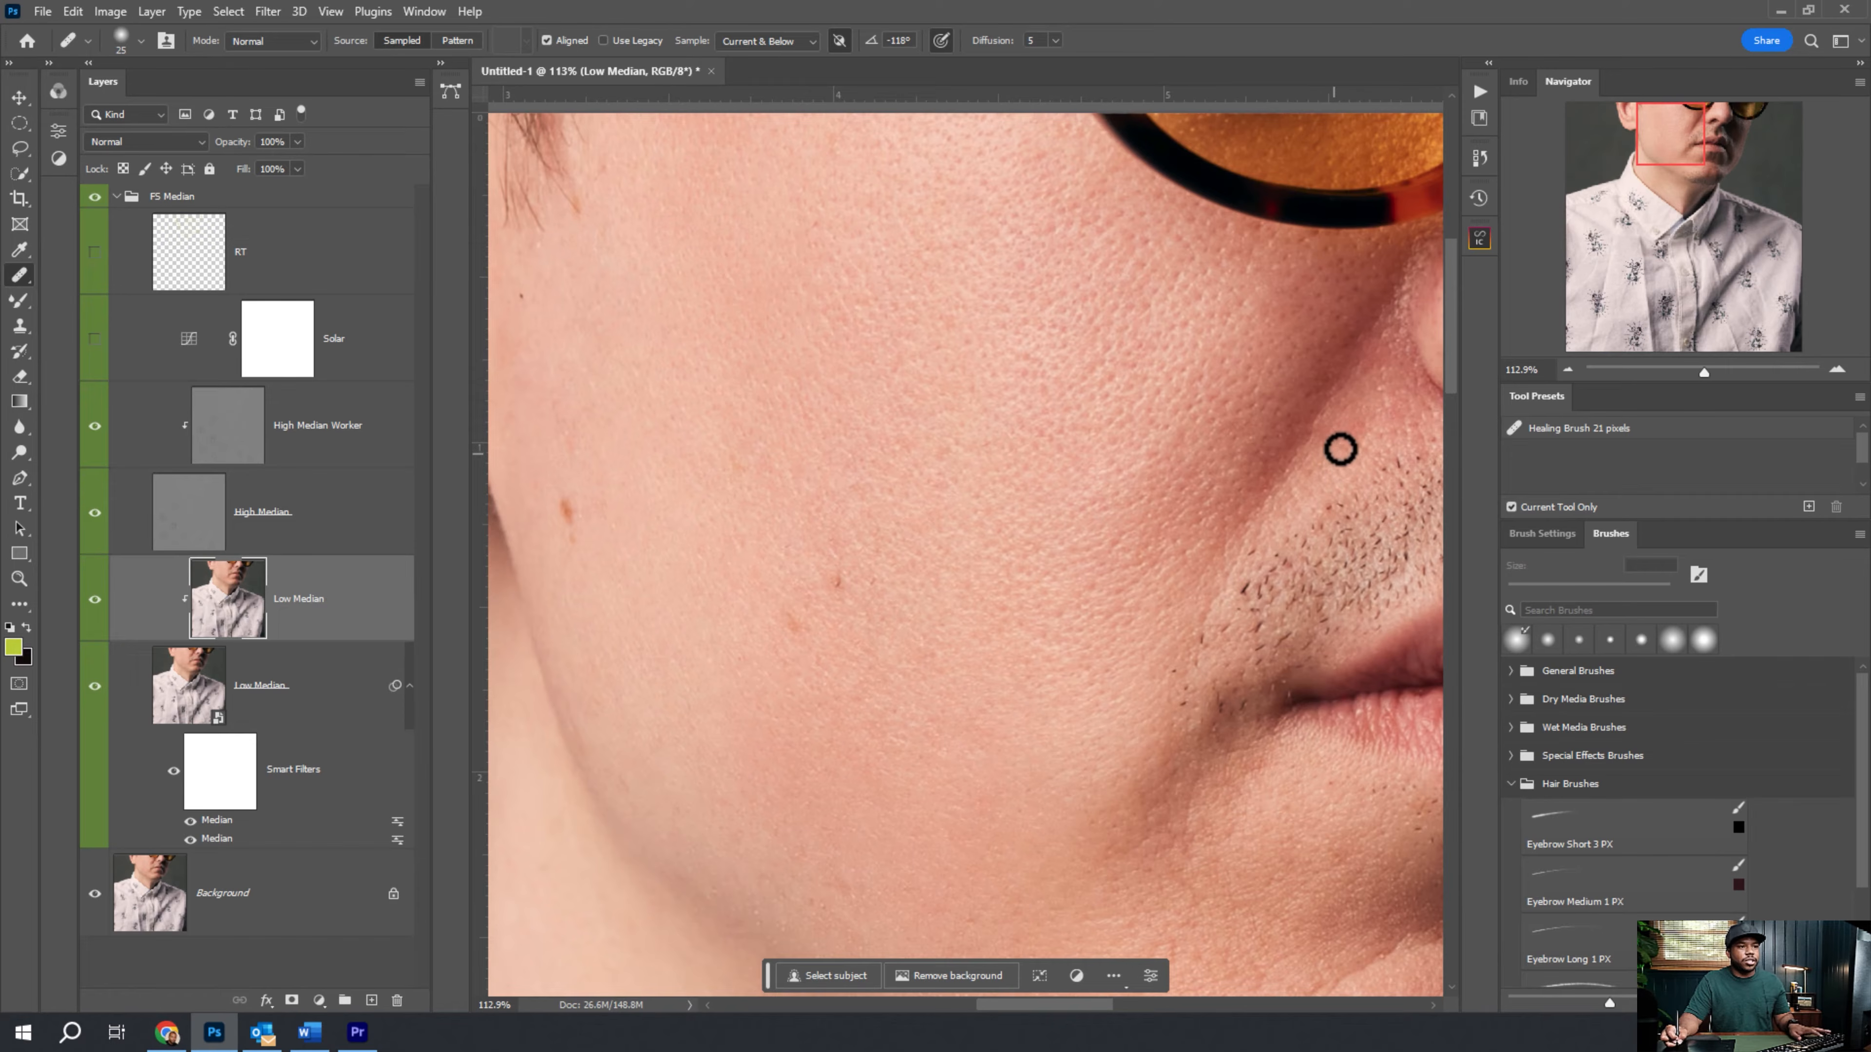
Try to even out the red spots on the nose with the Healing Brush on the Low Median layer.
{"action": "left_click_drag", "start_coordinate": [1376, 424], "coordinate": [1091, 529]}
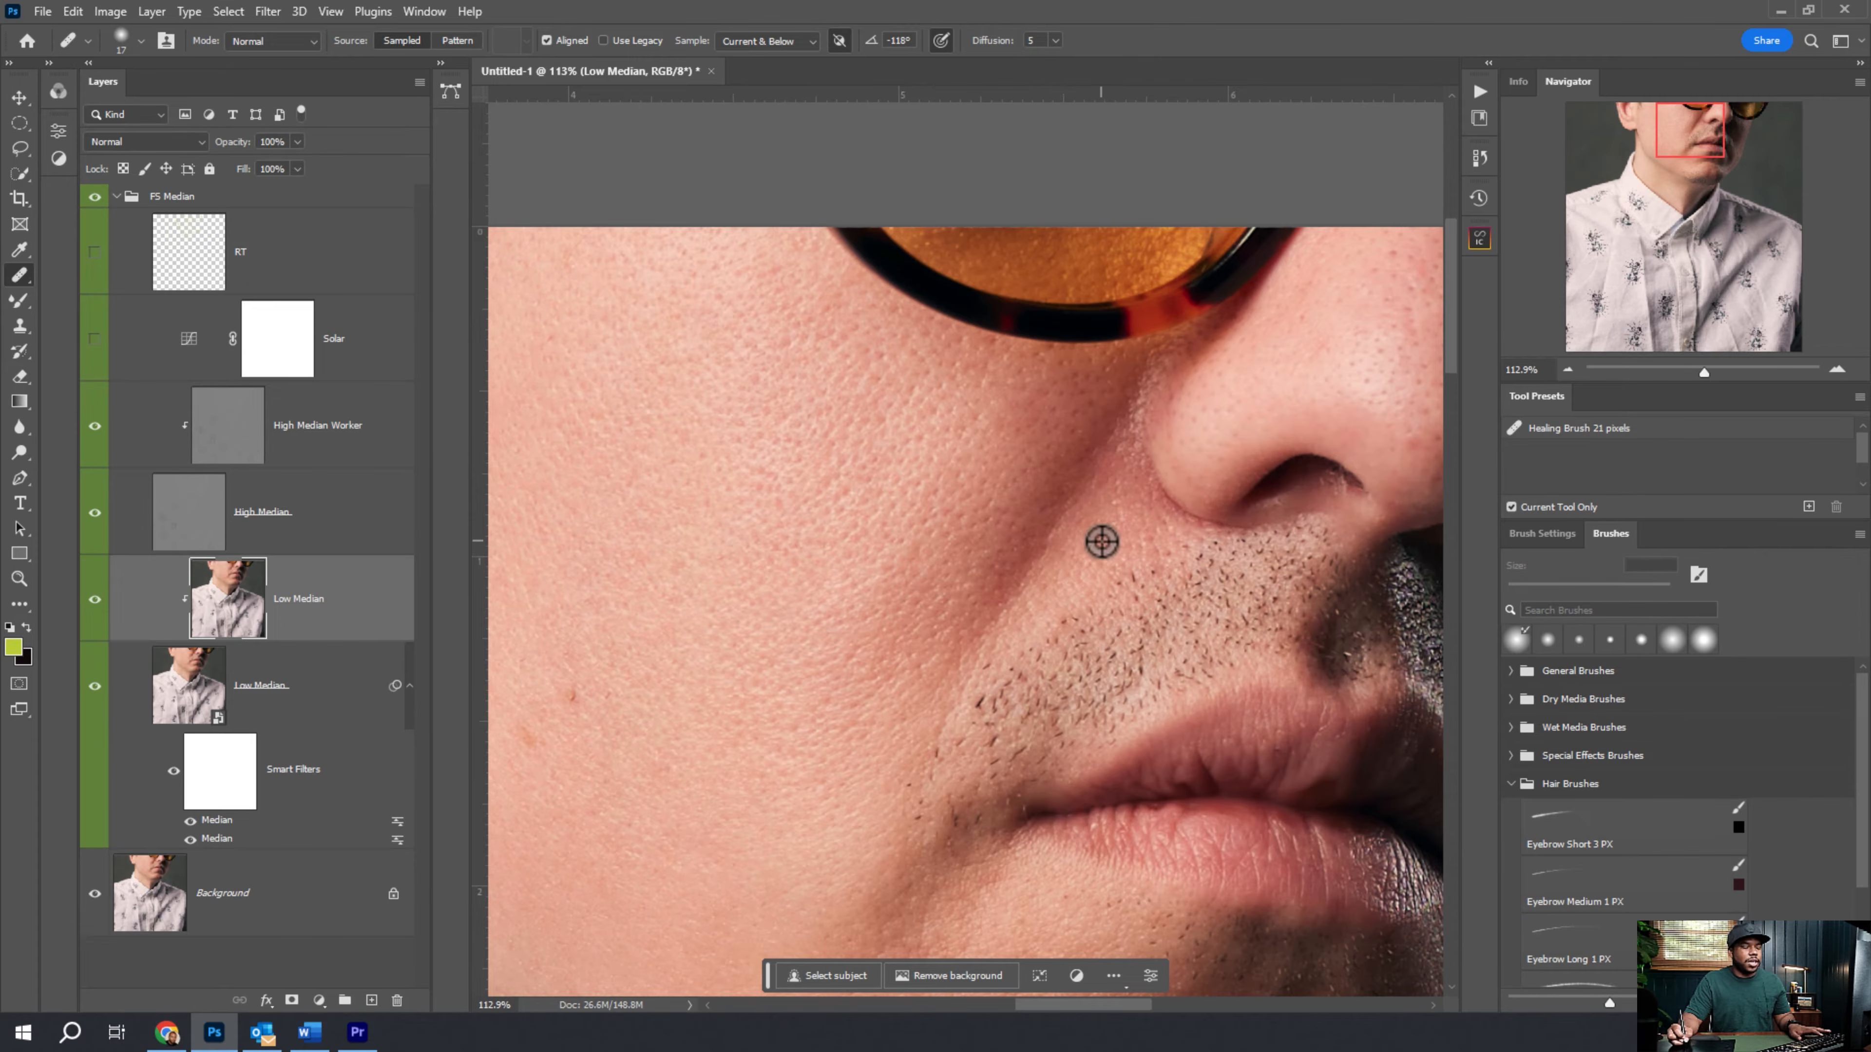
{"action": "left_click_drag", "start_coordinate": [1201, 483], "coordinate": [963, 502]}
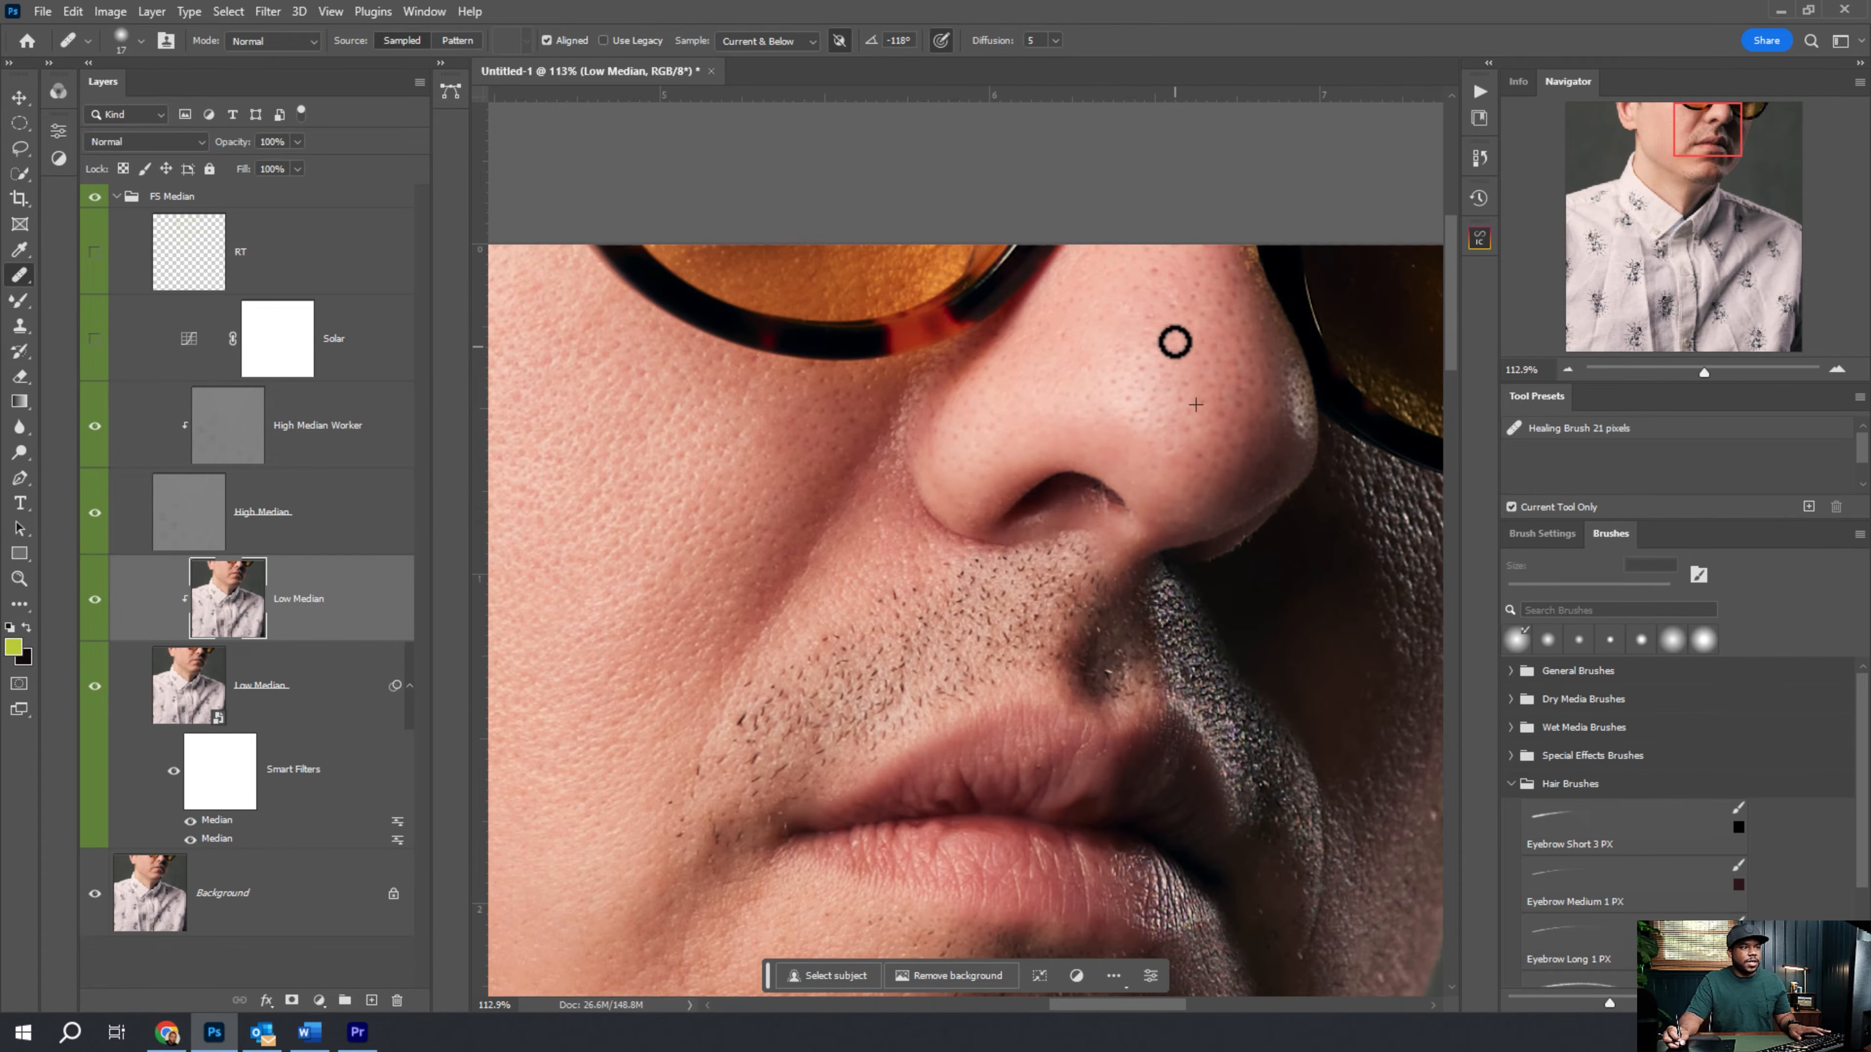
{"action": "scroll", "coordinate": [985, 614], "scroll_direction": "down", "scroll_amount": 5}
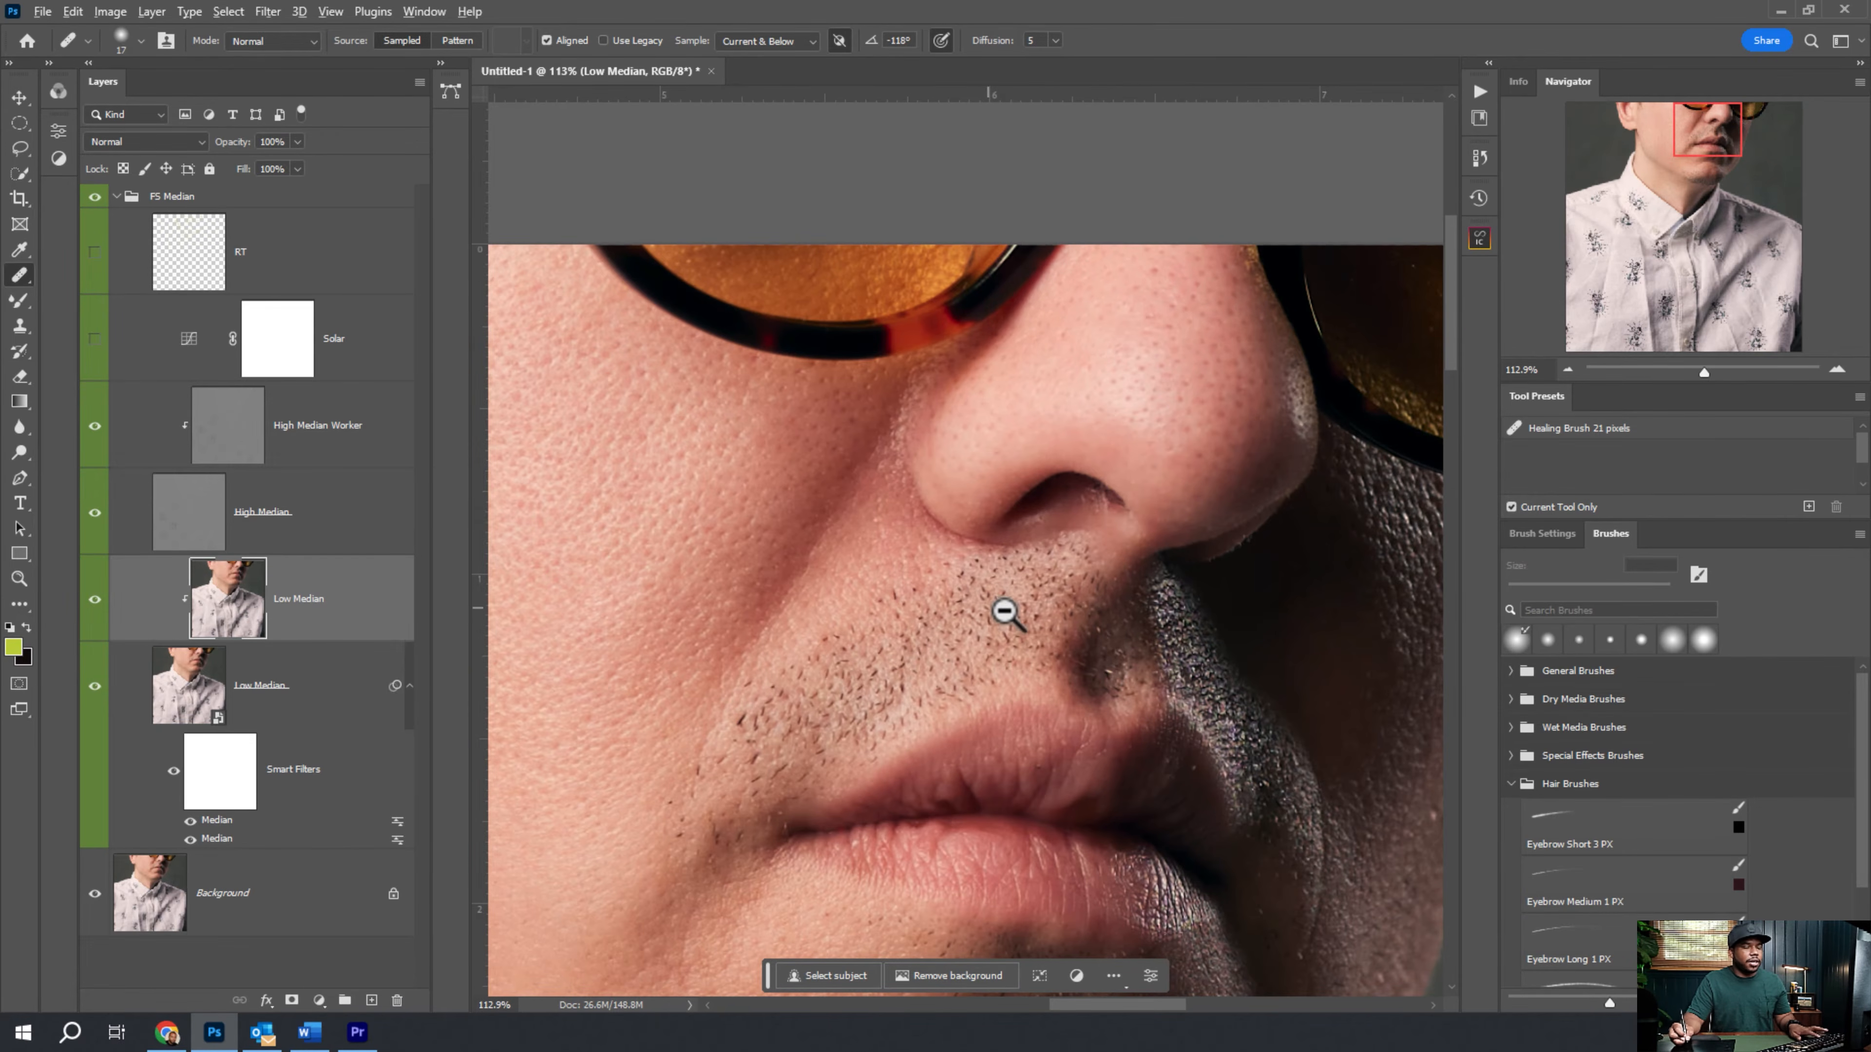
{"action": "left_click_drag", "start_coordinate": [961, 710], "coordinate": [1238, 472]}
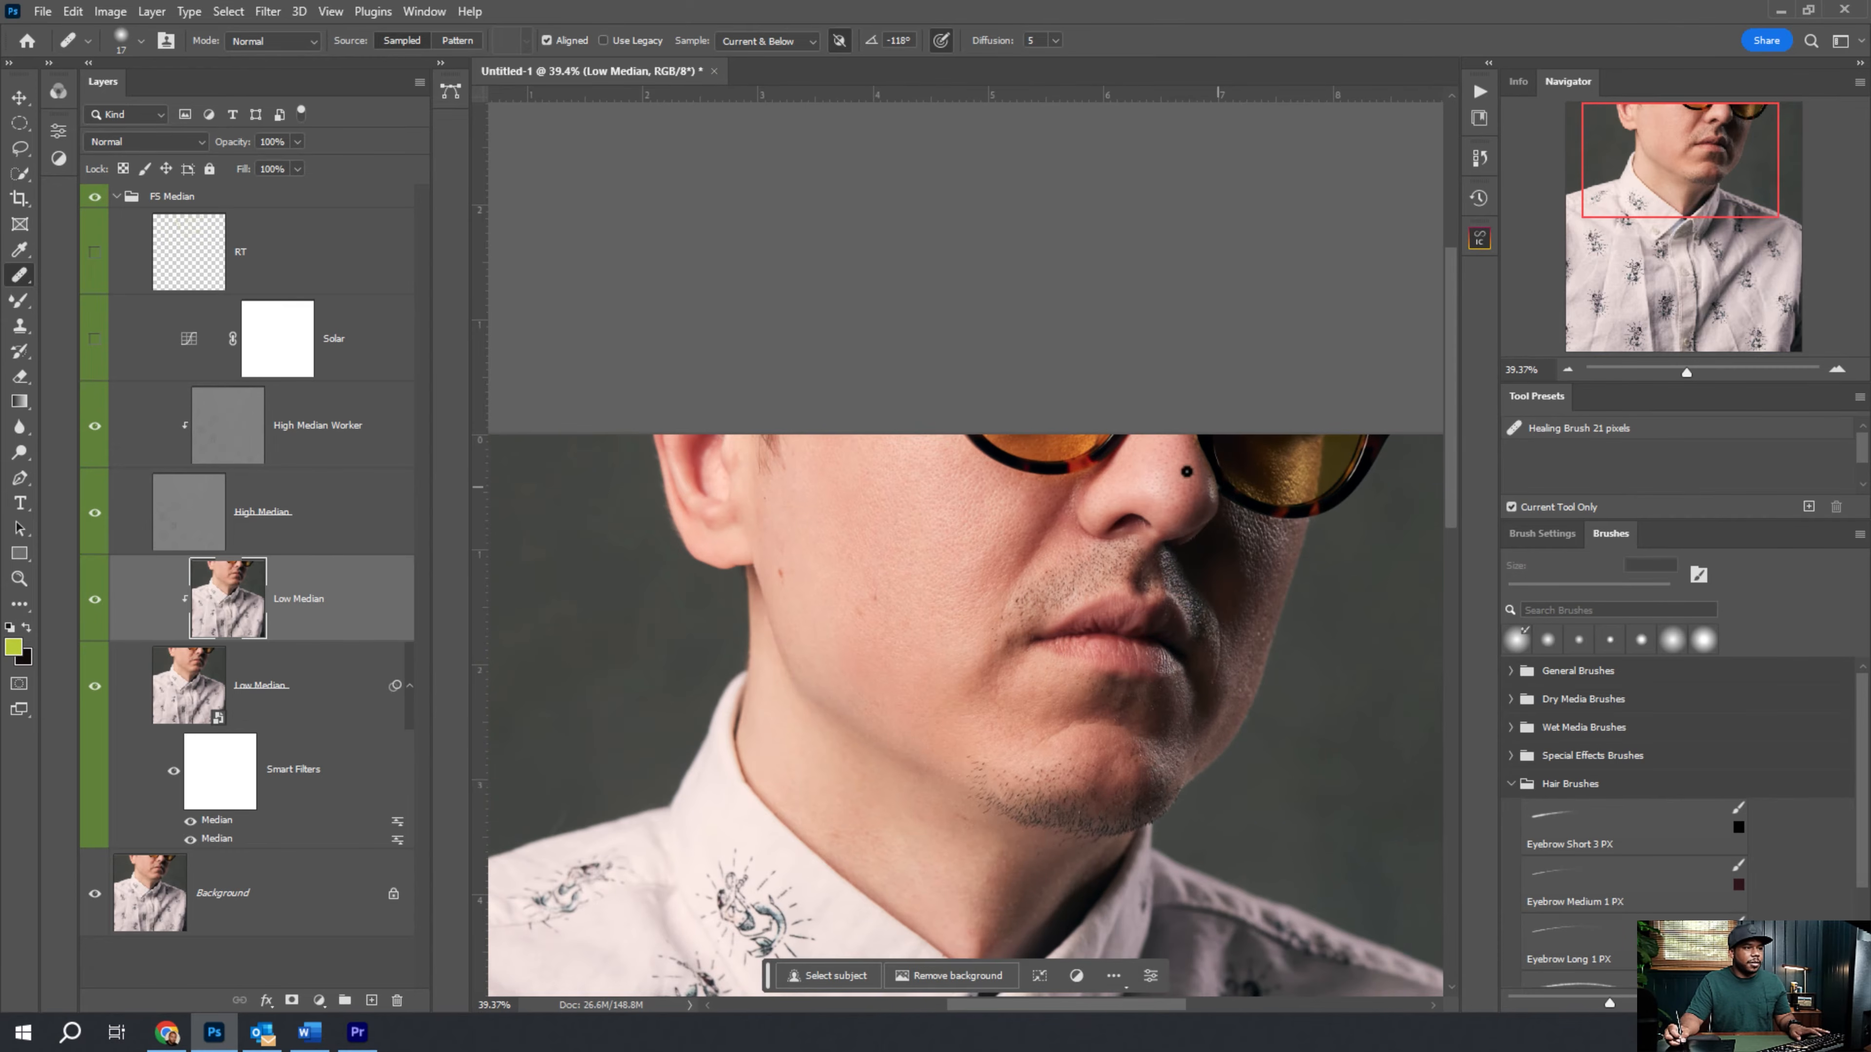
{"action": "scroll", "coordinate": [1208, 501], "scroll_direction": "up", "scroll_amount": 4}
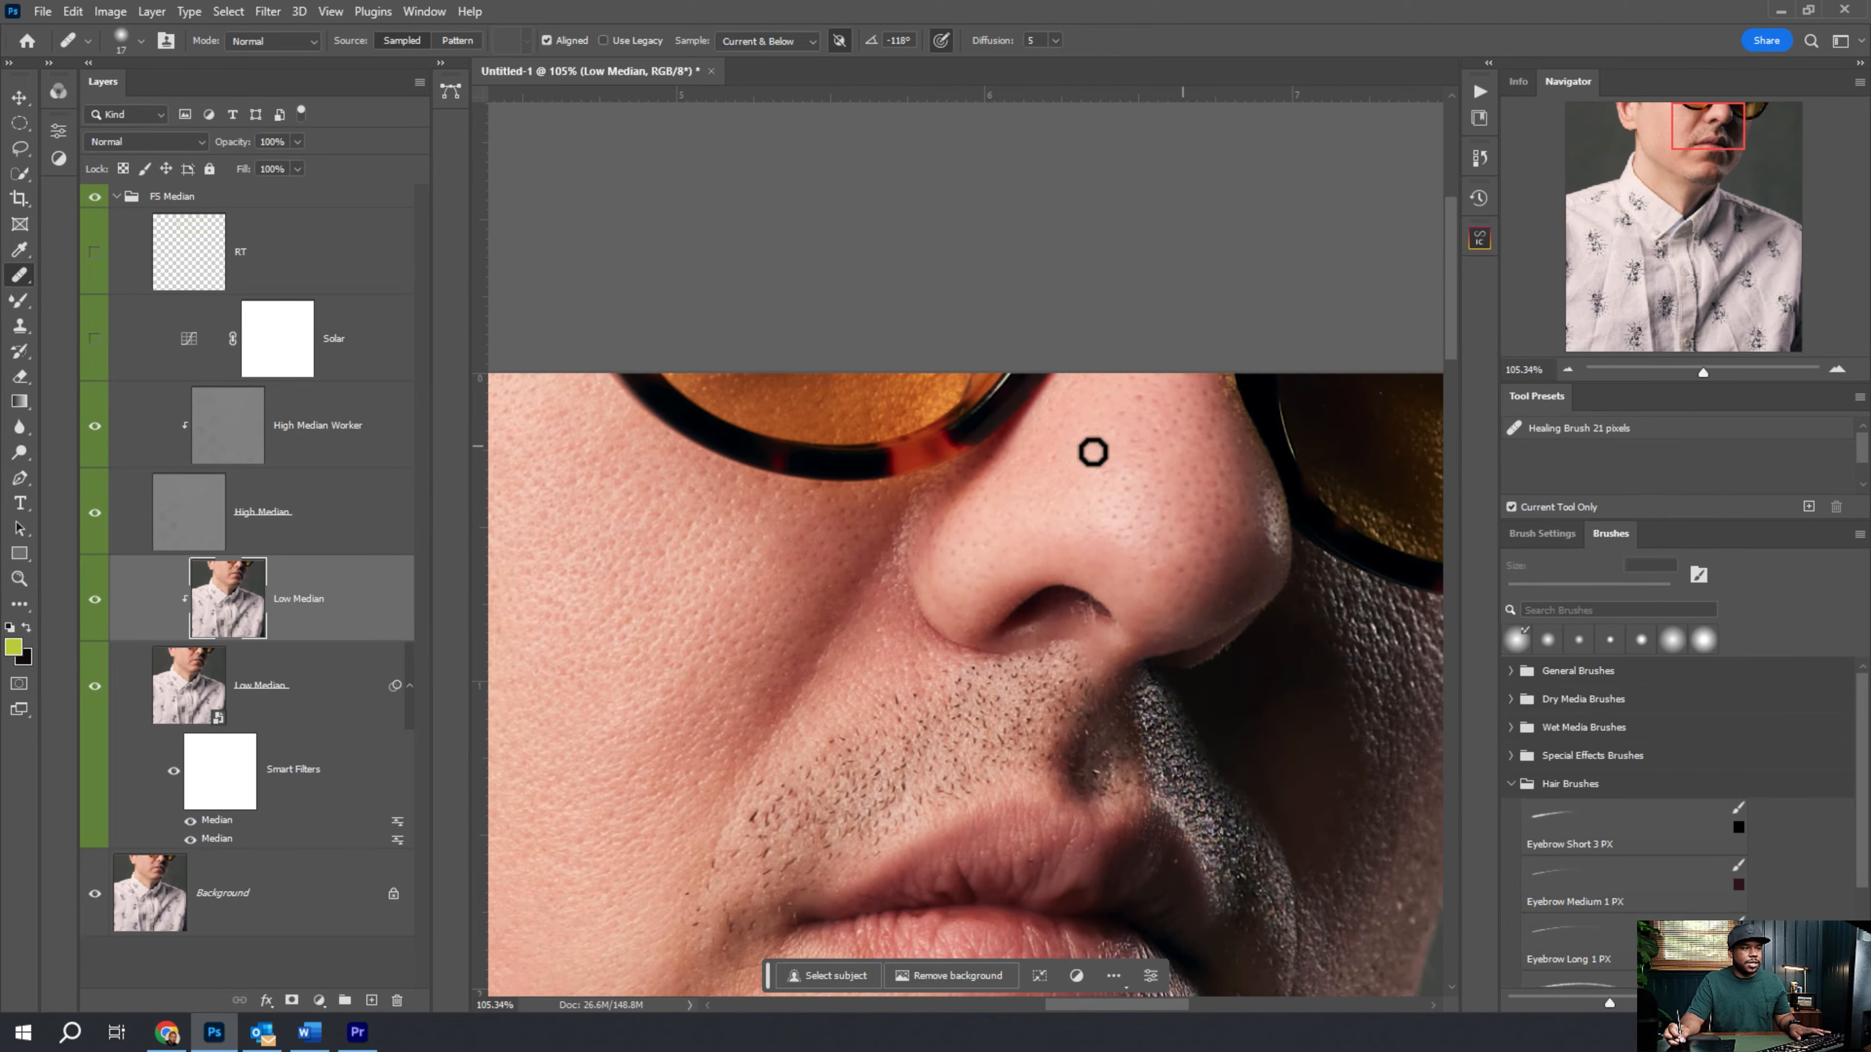
Step back through the history to a Healing Brush state from before the nose strokes.
{"action": "left_click", "coordinate": [1475, 164]}
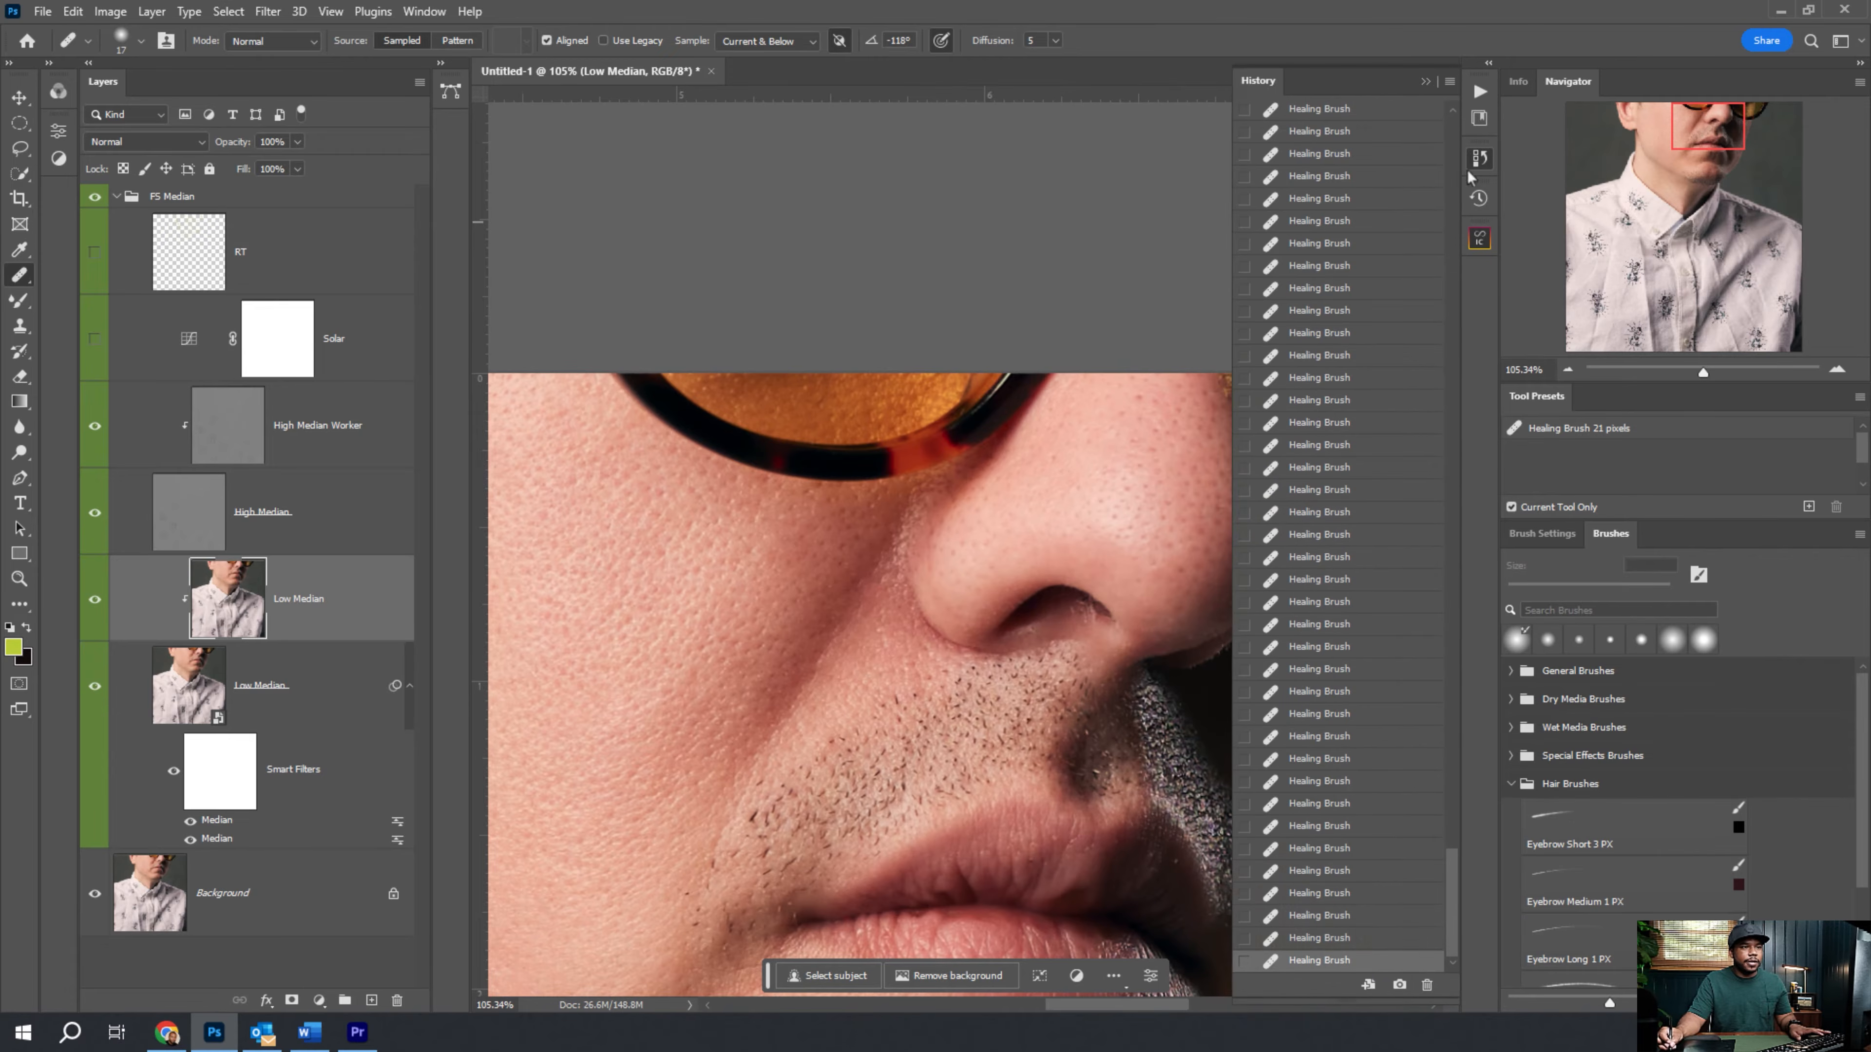
{"action": "mouse_move", "coordinate": [1374, 745]}
{"action": "left_mouse_down"}
{"action": "mouse_move", "coordinate": [1349, 669]}
{"action": "mouse_move", "coordinate": [1356, 512]}
{"action": "left_mouse_up"}
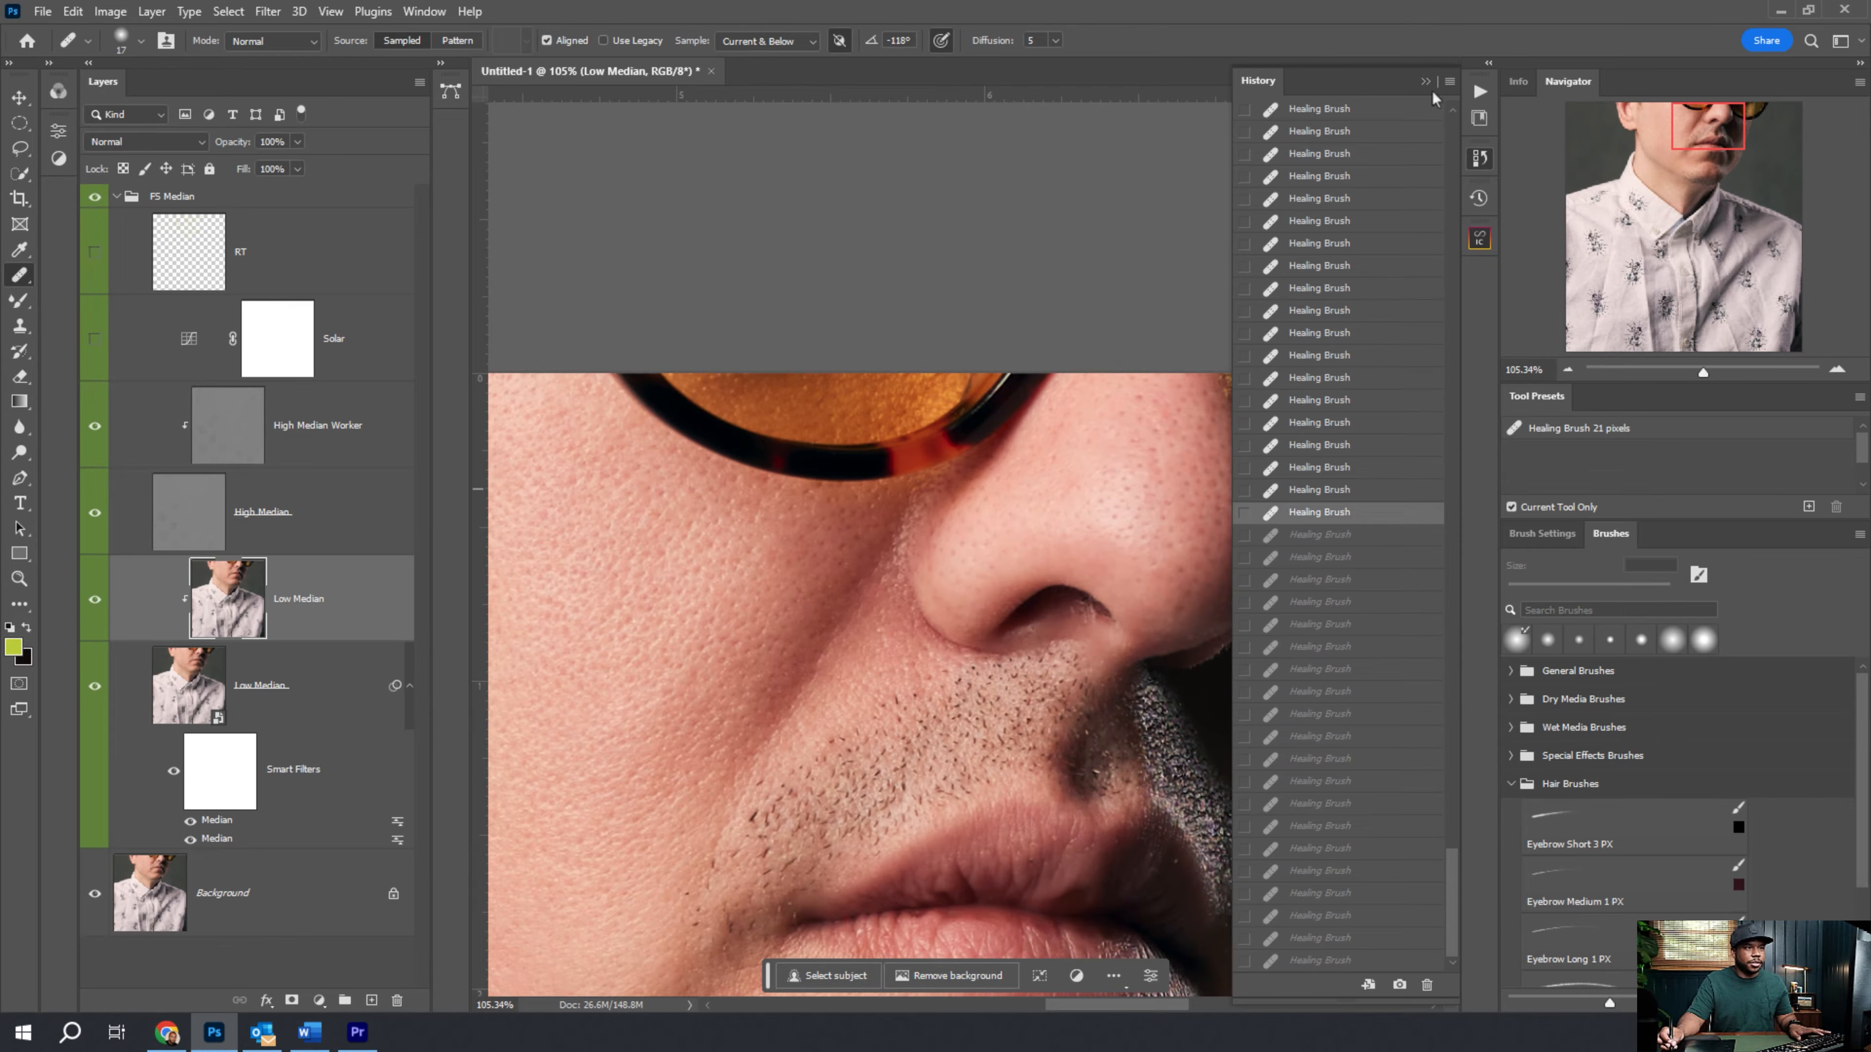
{"action": "left_click_drag", "start_coordinate": [1366, 440], "coordinate": [1376, 269]}
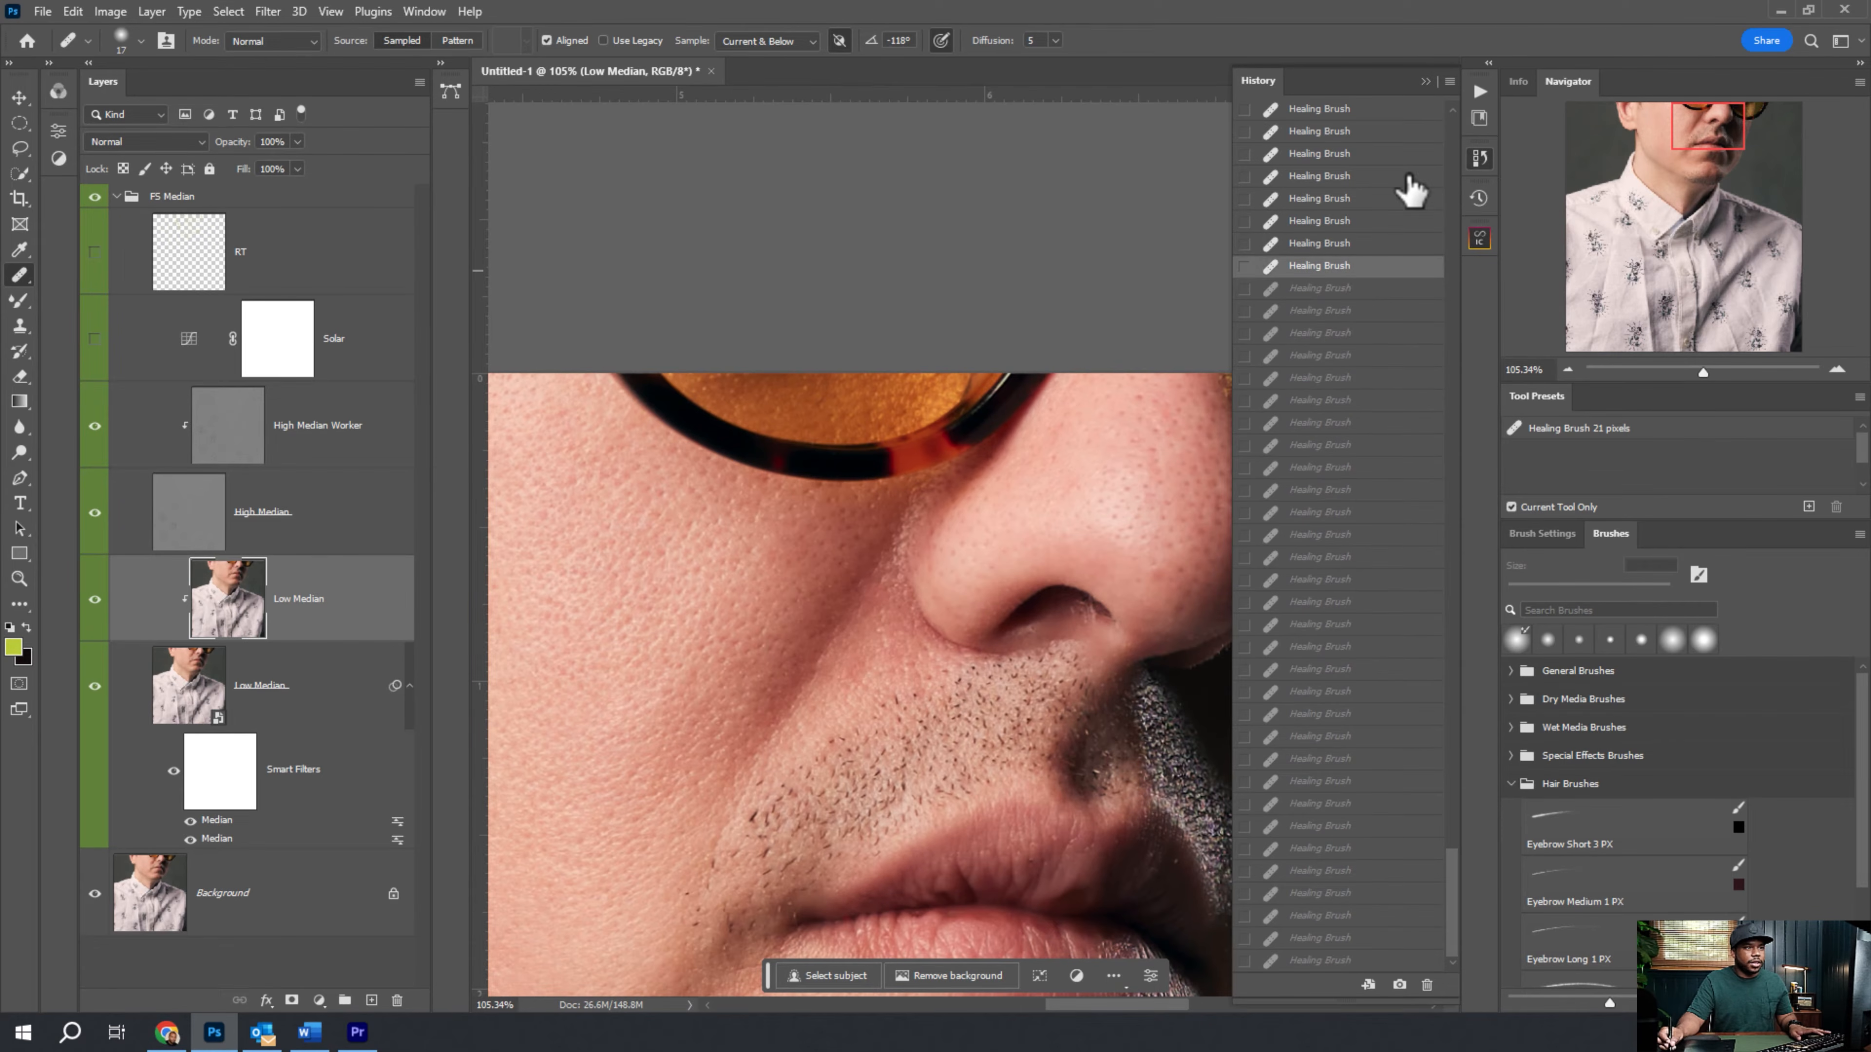
{"action": "left_click", "coordinate": [1361, 291]}
{"action": "left_click", "coordinate": [1426, 82]}
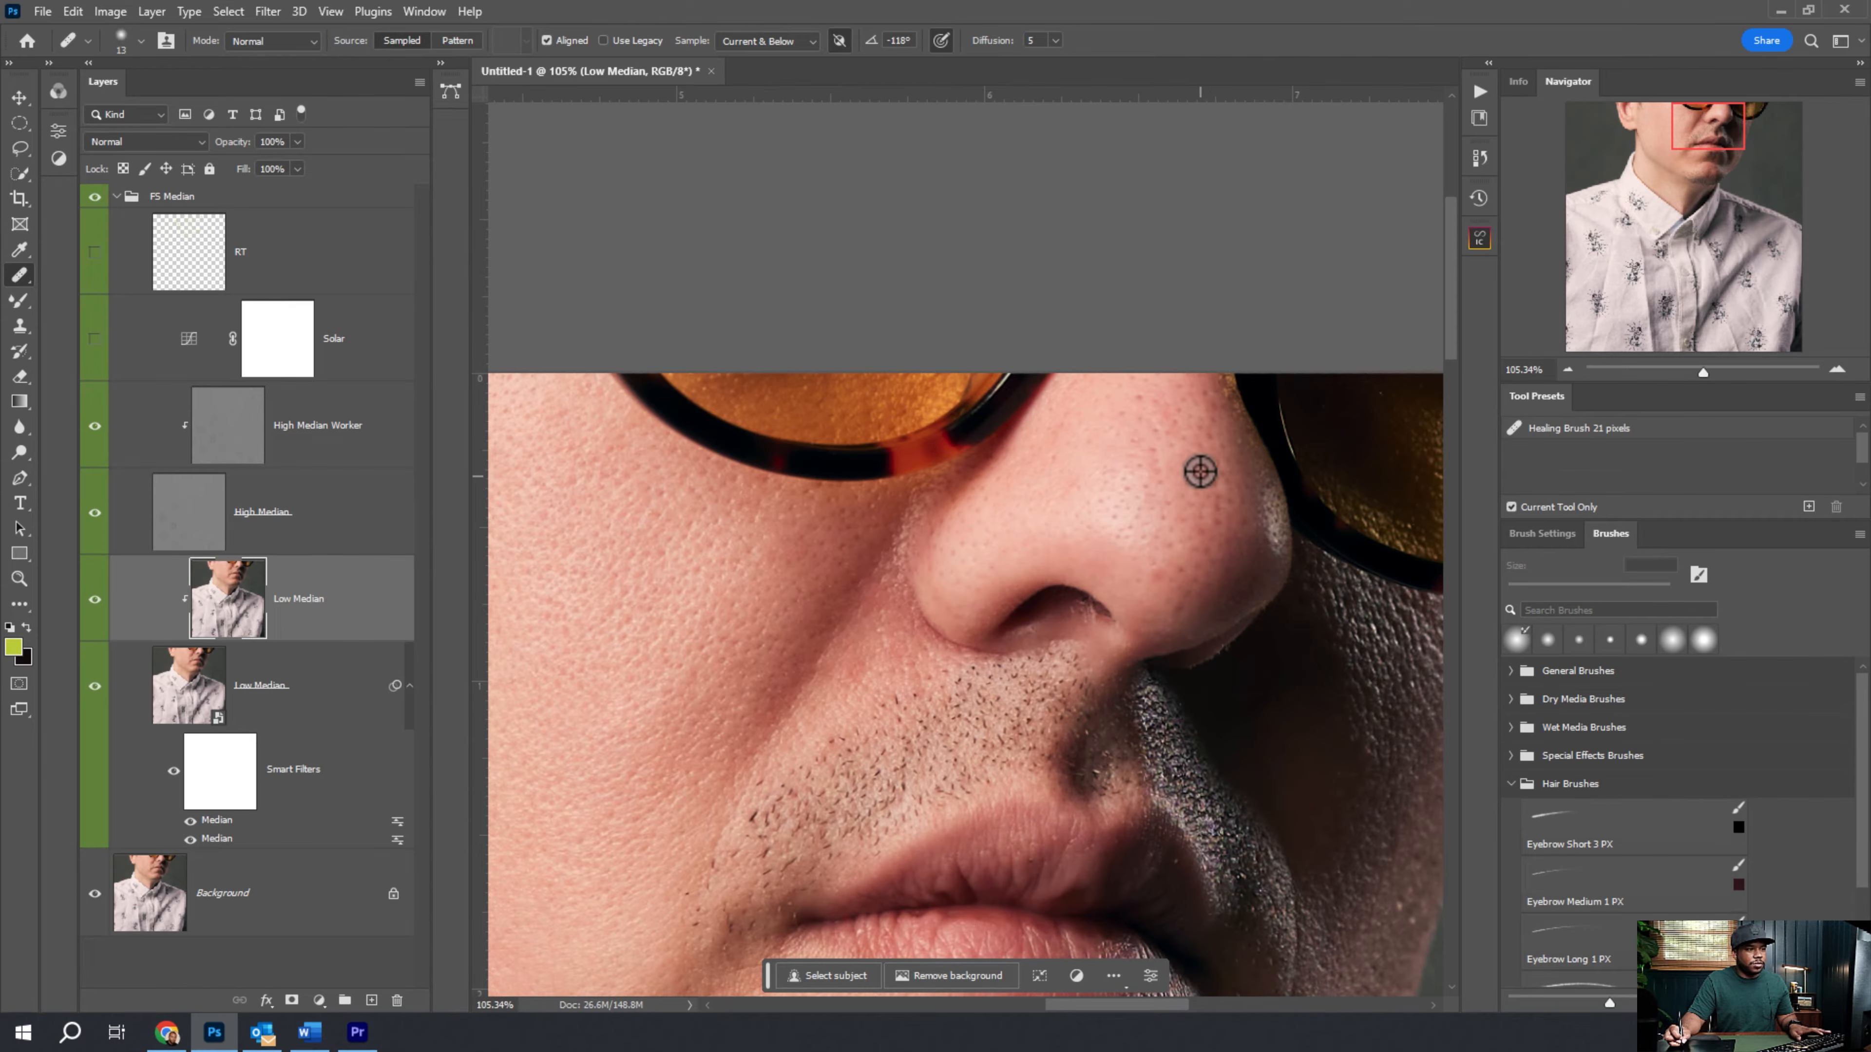
Heal the red spots on the nose with a 13 px Healing Brush, sampling nearby clean skin.
{"action": "mouse_move", "coordinate": [1144, 425]}
{"action": "left_mouse_down"}
{"action": "mouse_move", "coordinate": [1155, 475]}
{"action": "mouse_move", "coordinate": [1166, 404]}
{"action": "left_mouse_up"}
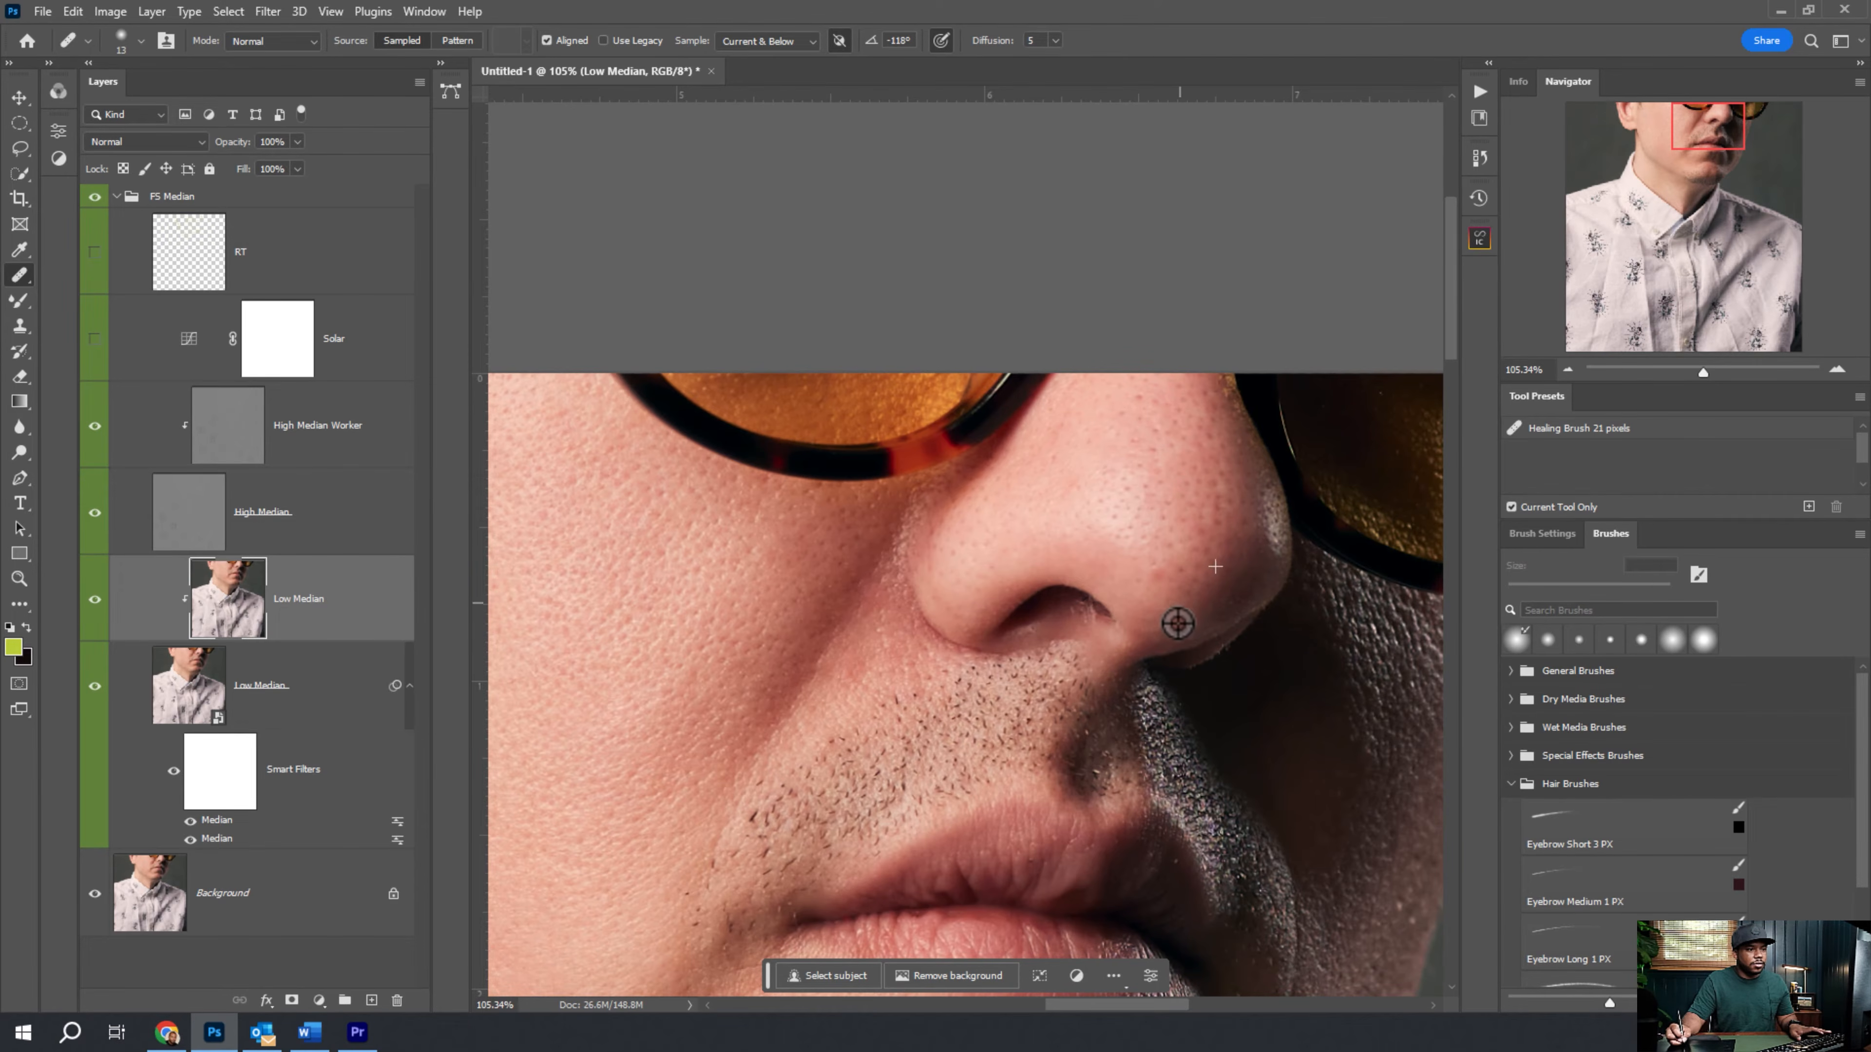
{"action": "scroll", "coordinate": [1179, 623], "scroll_direction": "down", "scroll_amount": 2}
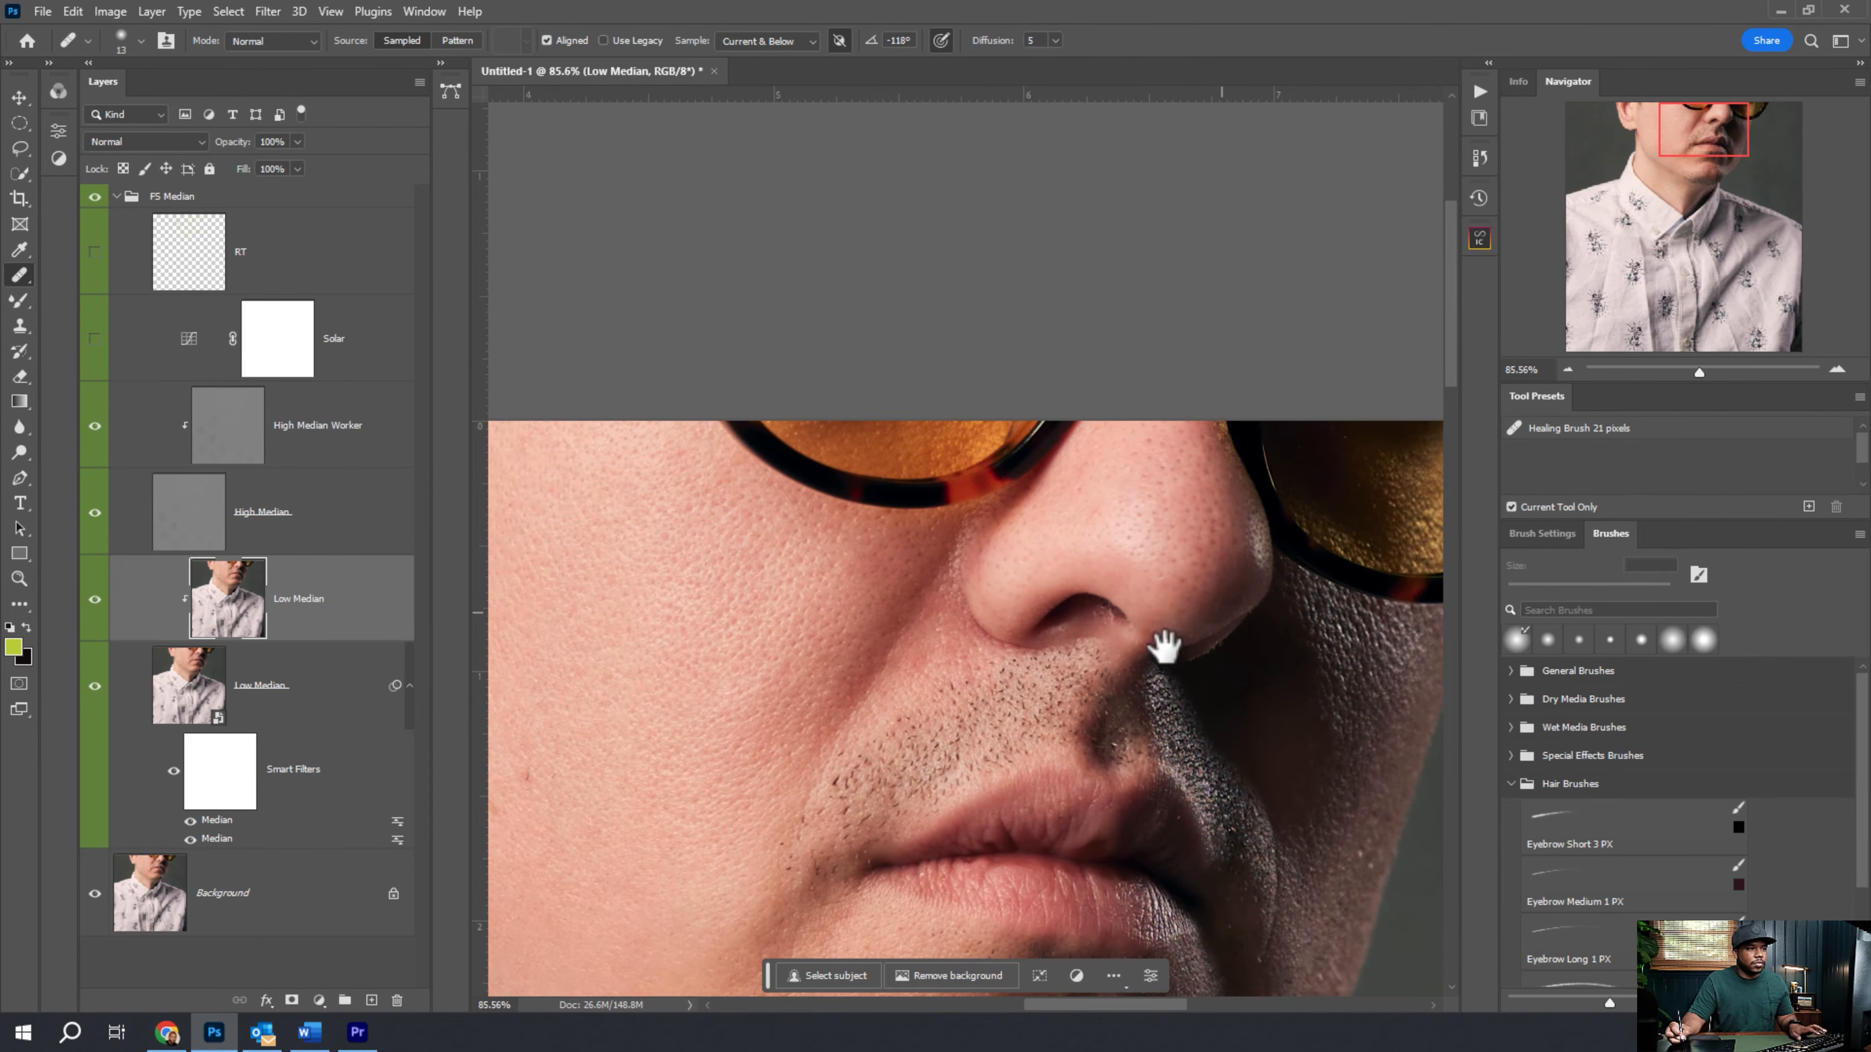
{"action": "scroll", "coordinate": [1171, 647], "scroll_direction": "down", "scroll_amount": 5}
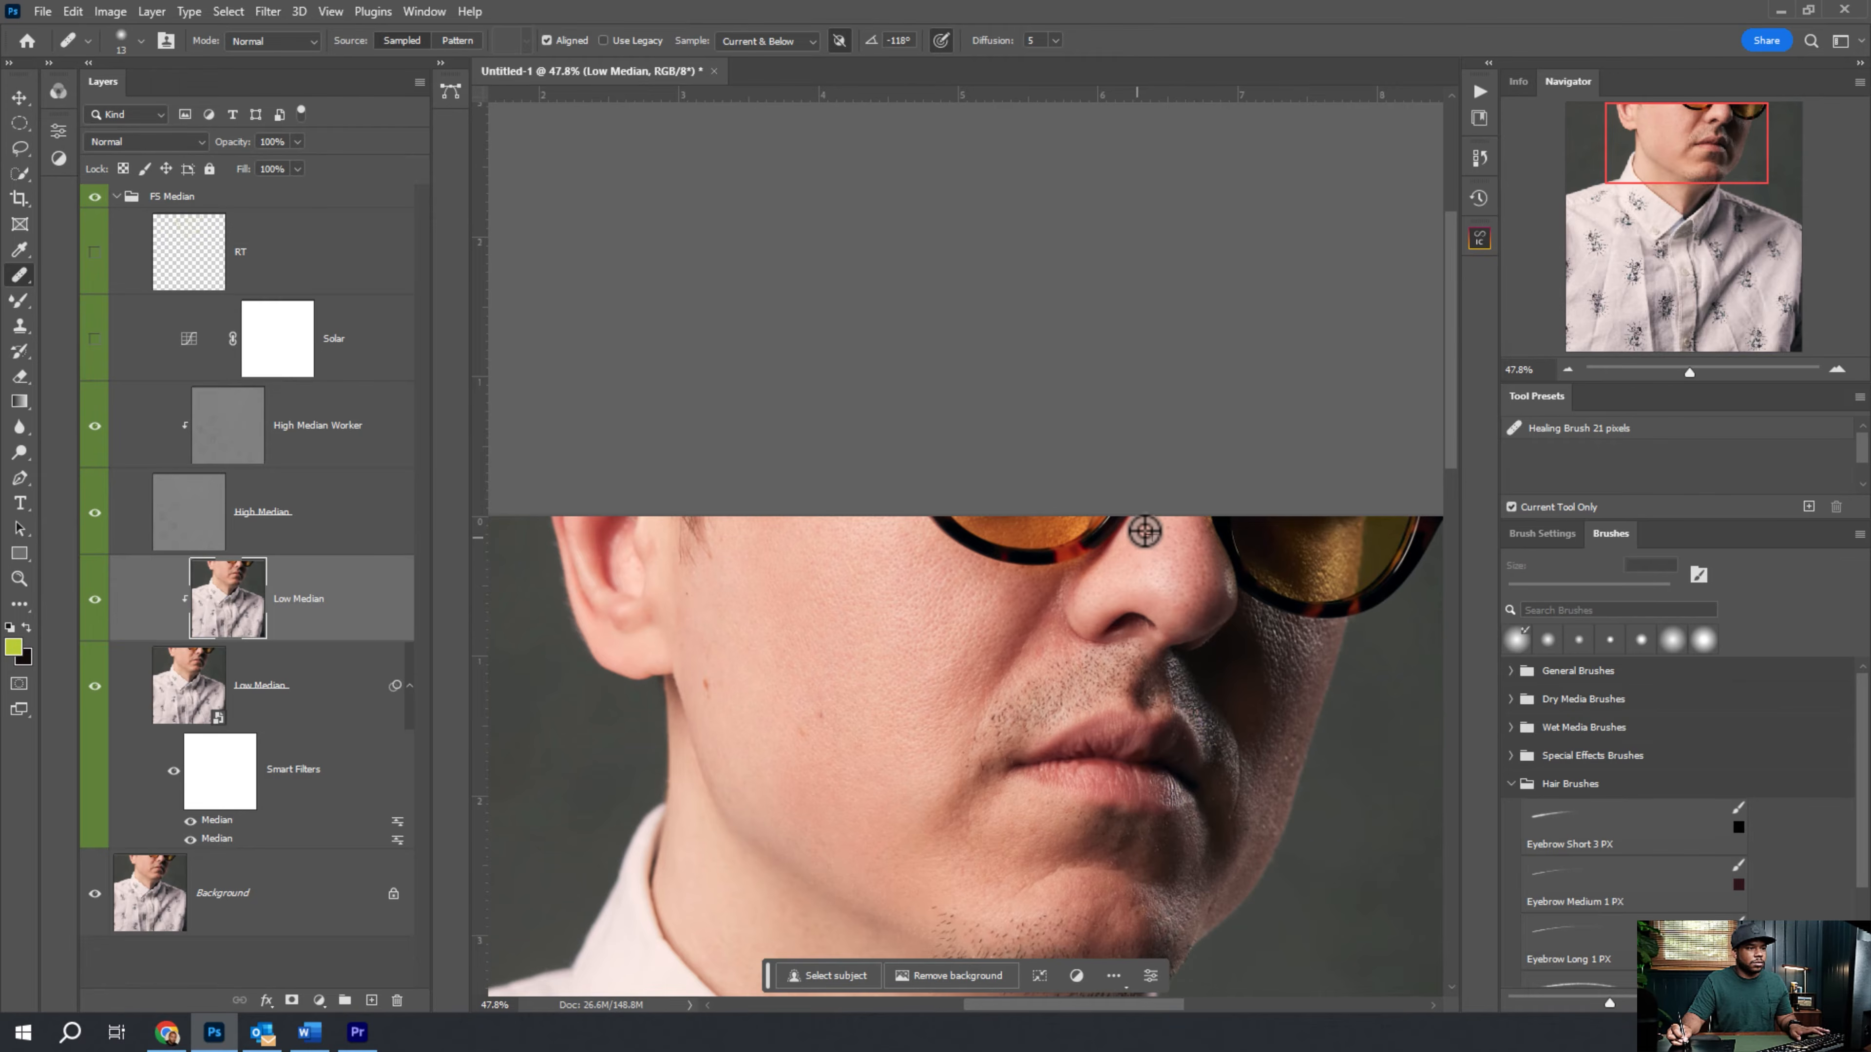
{"action": "scroll", "coordinate": [1078, 636], "scroll_direction": "down", "scroll_amount": 3}
{"action": "left_click_drag", "start_coordinate": [939, 753], "coordinate": [1245, 410]}
{"action": "scroll", "coordinate": [1245, 410], "scroll_direction": "up", "scroll_amount": 4}
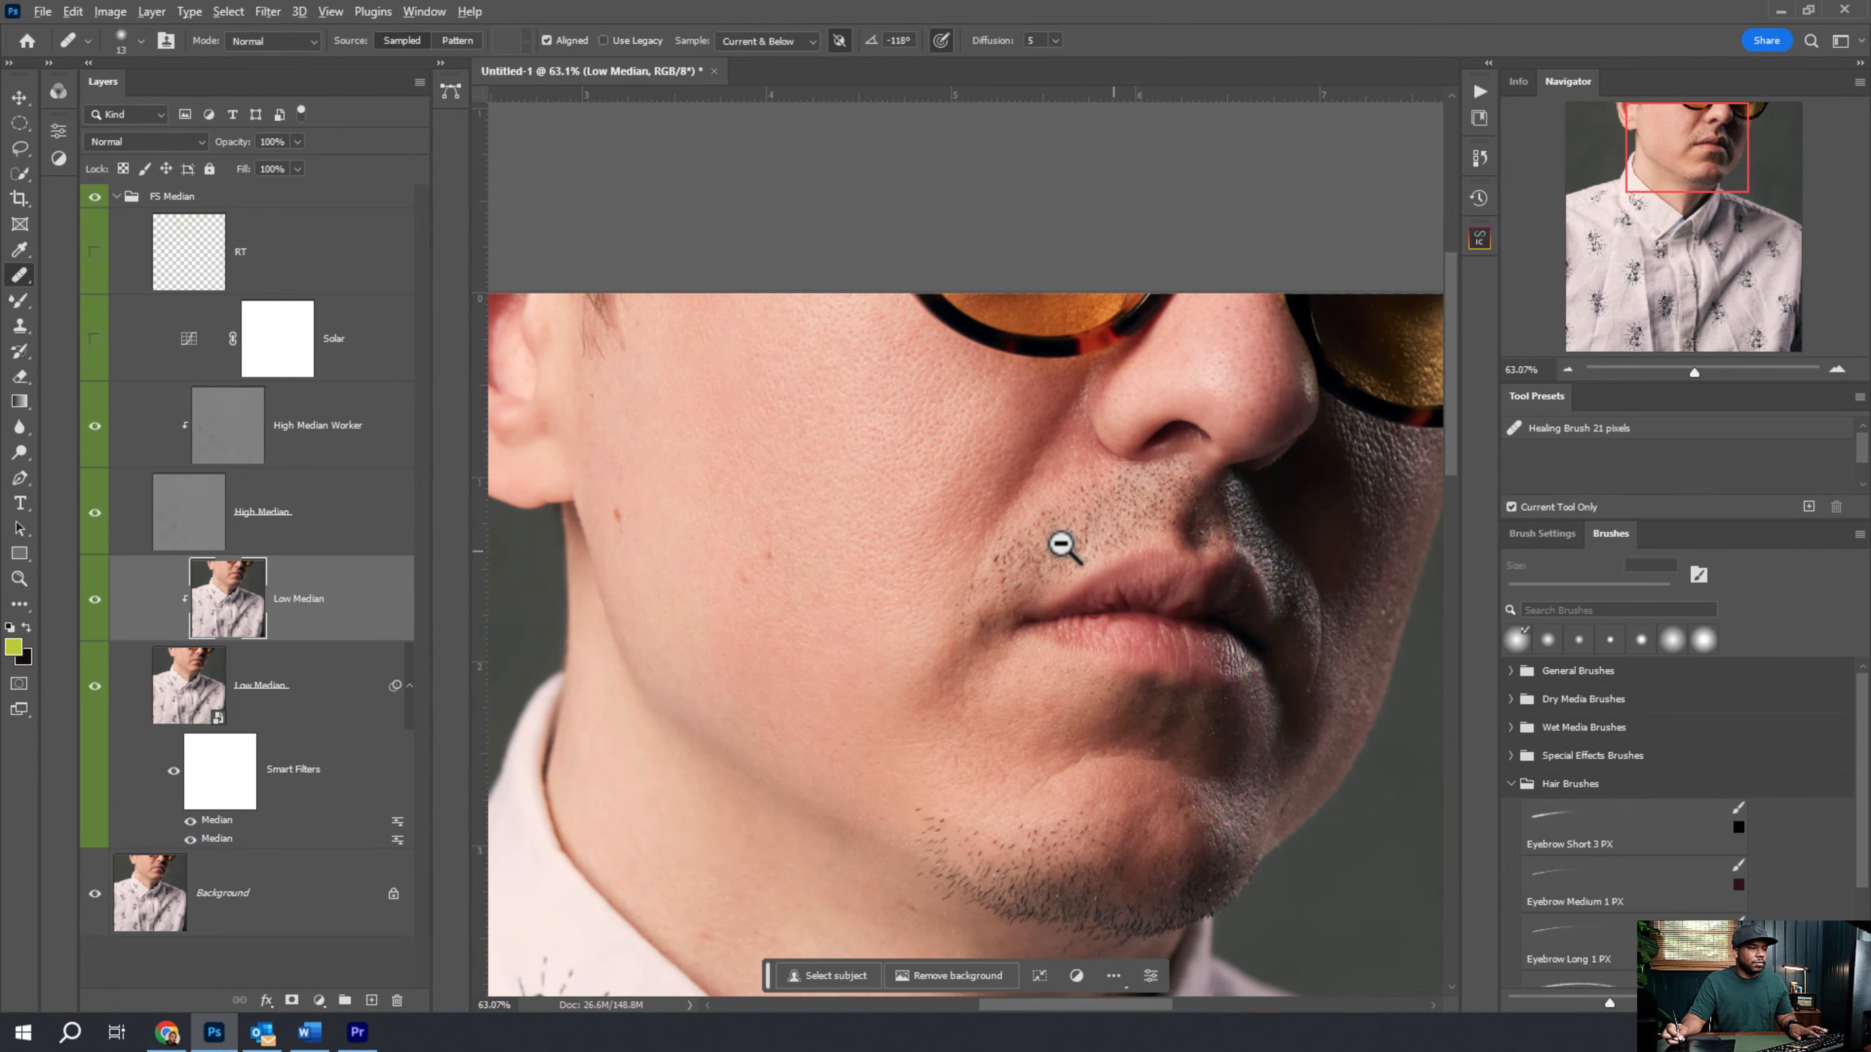
Compare the portrait before and after retouching by hiding and showing the FS Median group.
{"action": "scroll", "coordinate": [1065, 547], "scroll_direction": "down", "scroll_amount": 4}
{"action": "left_click_drag", "start_coordinate": [1002, 557], "coordinate": [1074, 375]}
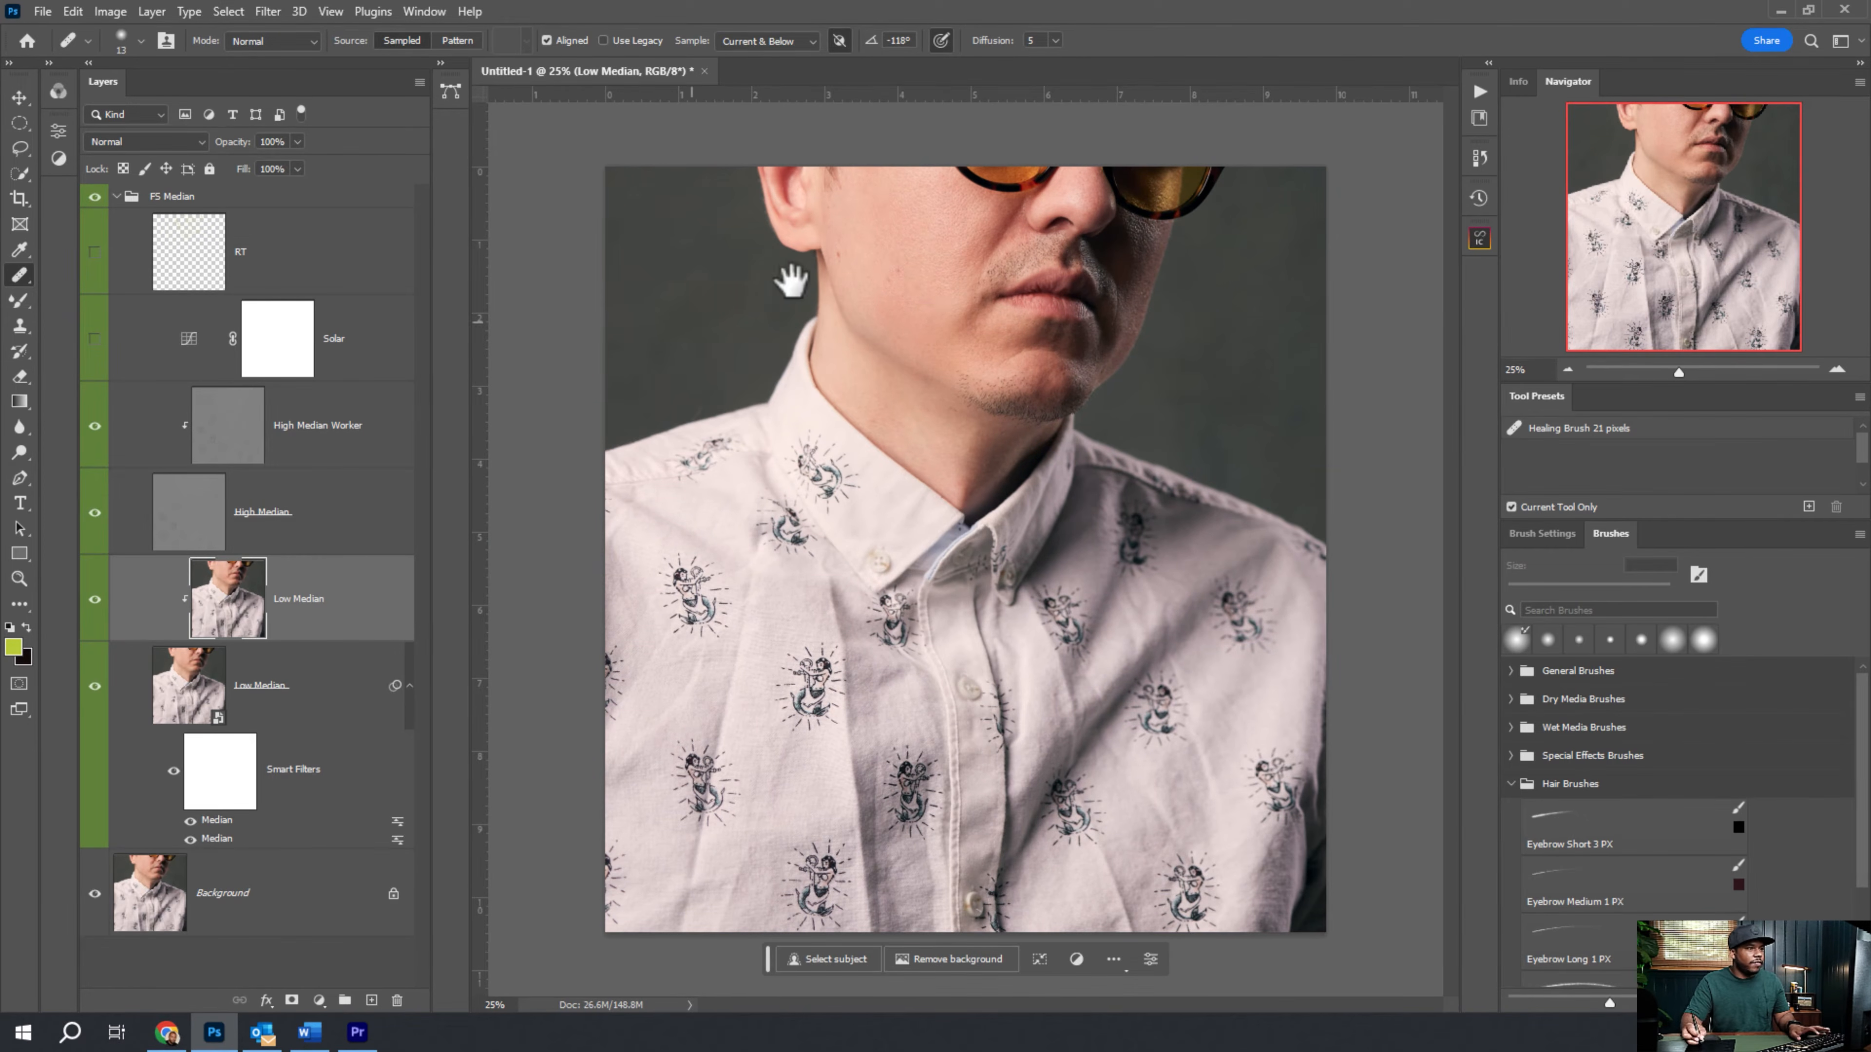
{"action": "scroll", "coordinate": [810, 269], "scroll_direction": "up", "scroll_amount": 2}
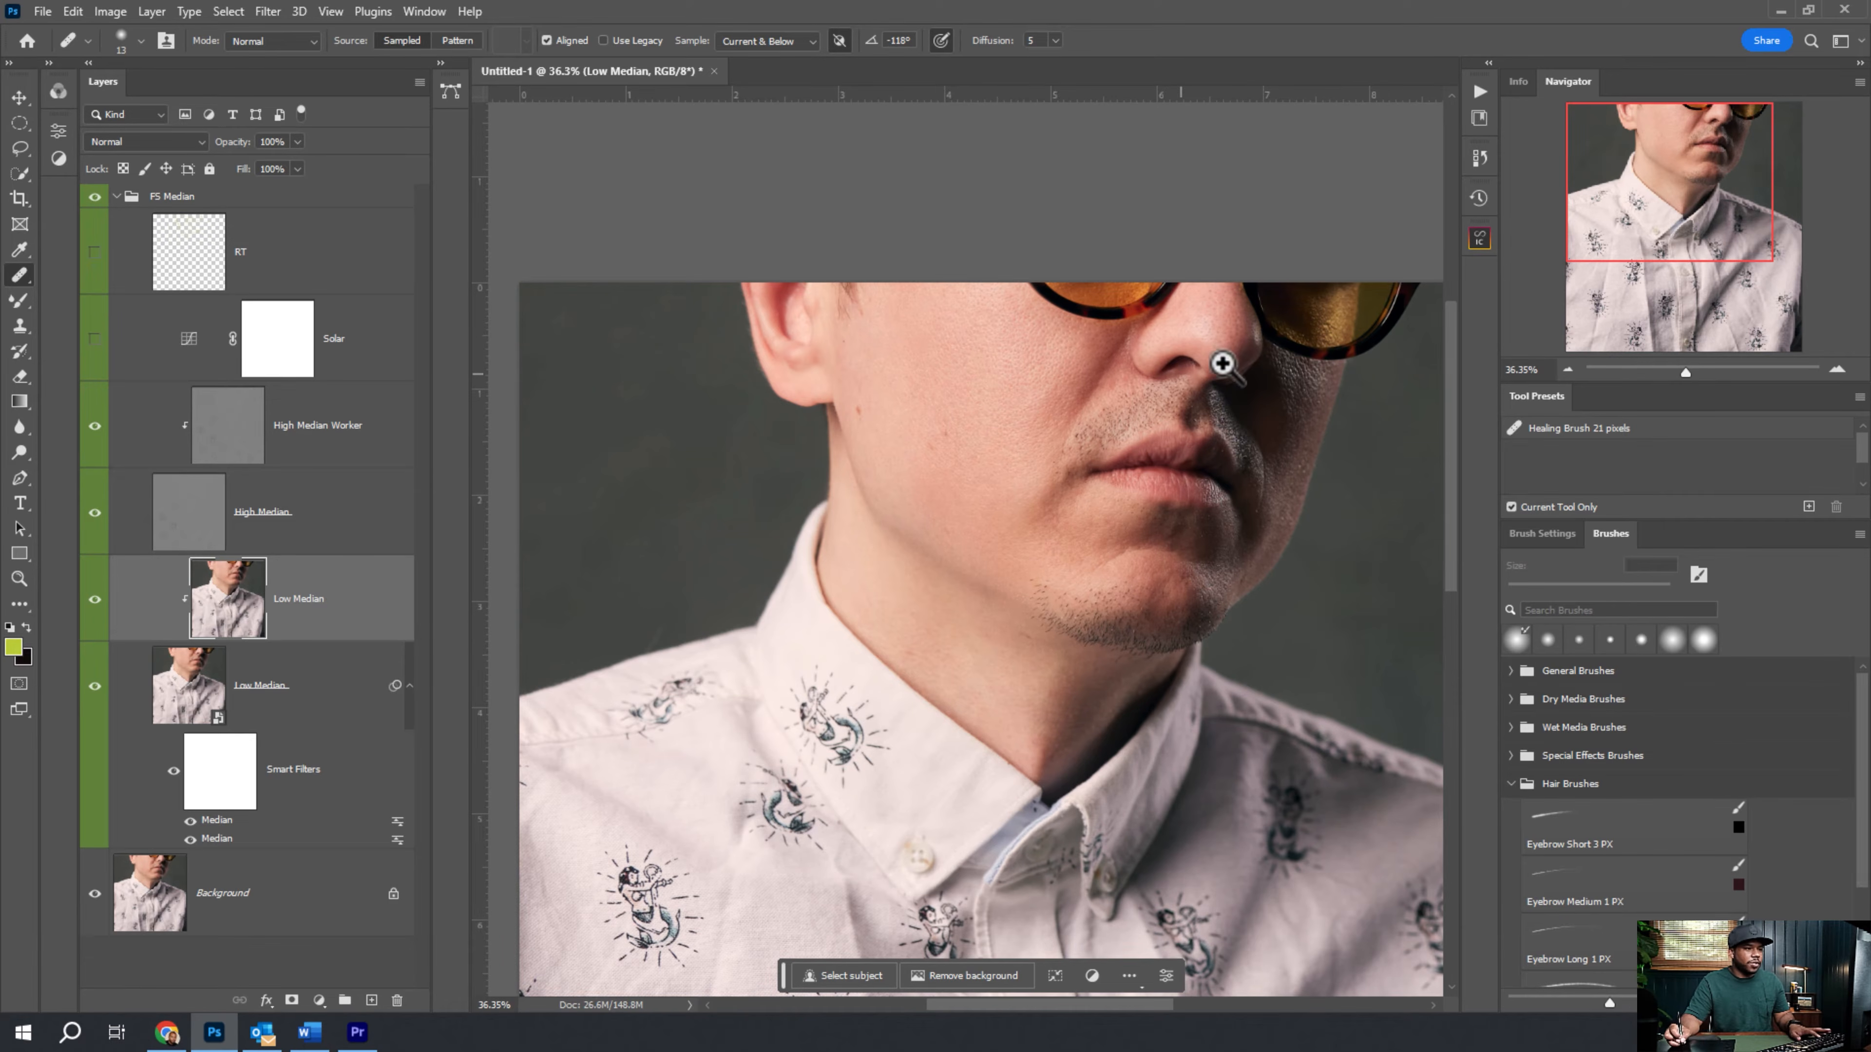
{"action": "scroll", "coordinate": [1237, 352], "scroll_direction": "up", "scroll_amount": 2}
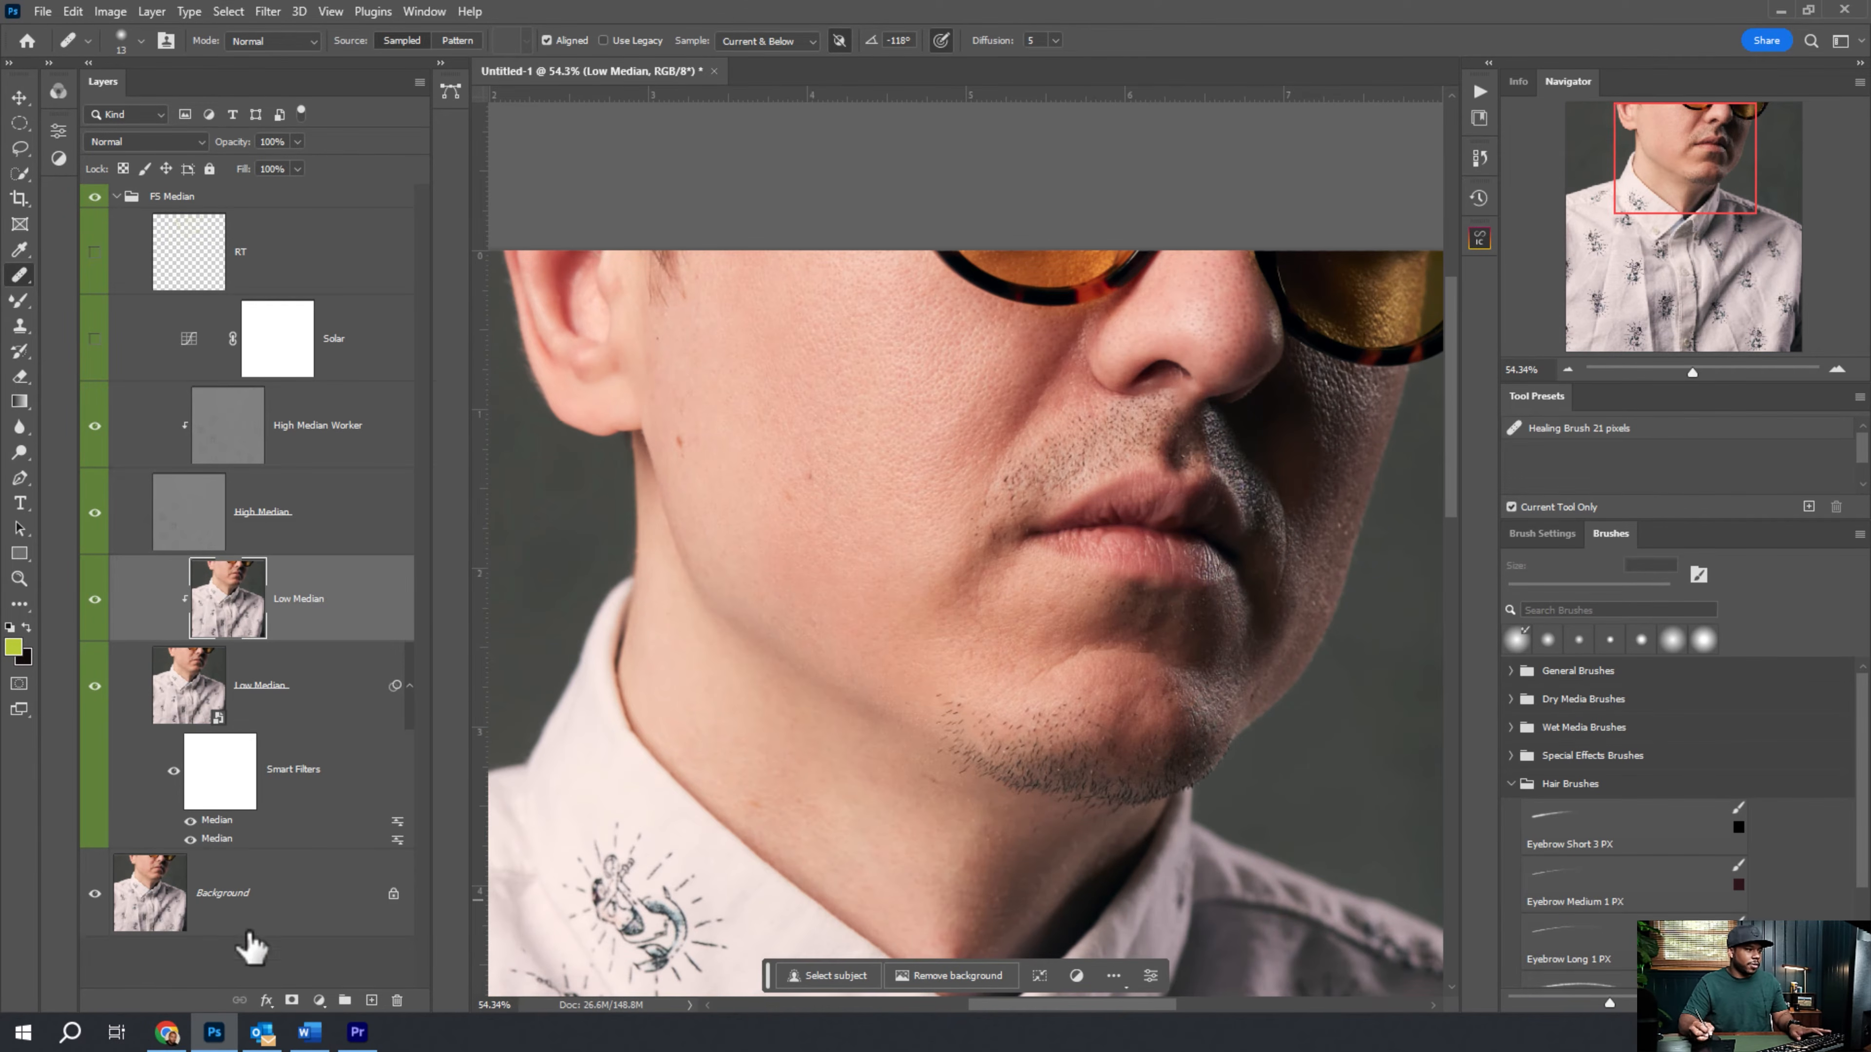
{"action": "left_click", "coordinate": [95, 196]}
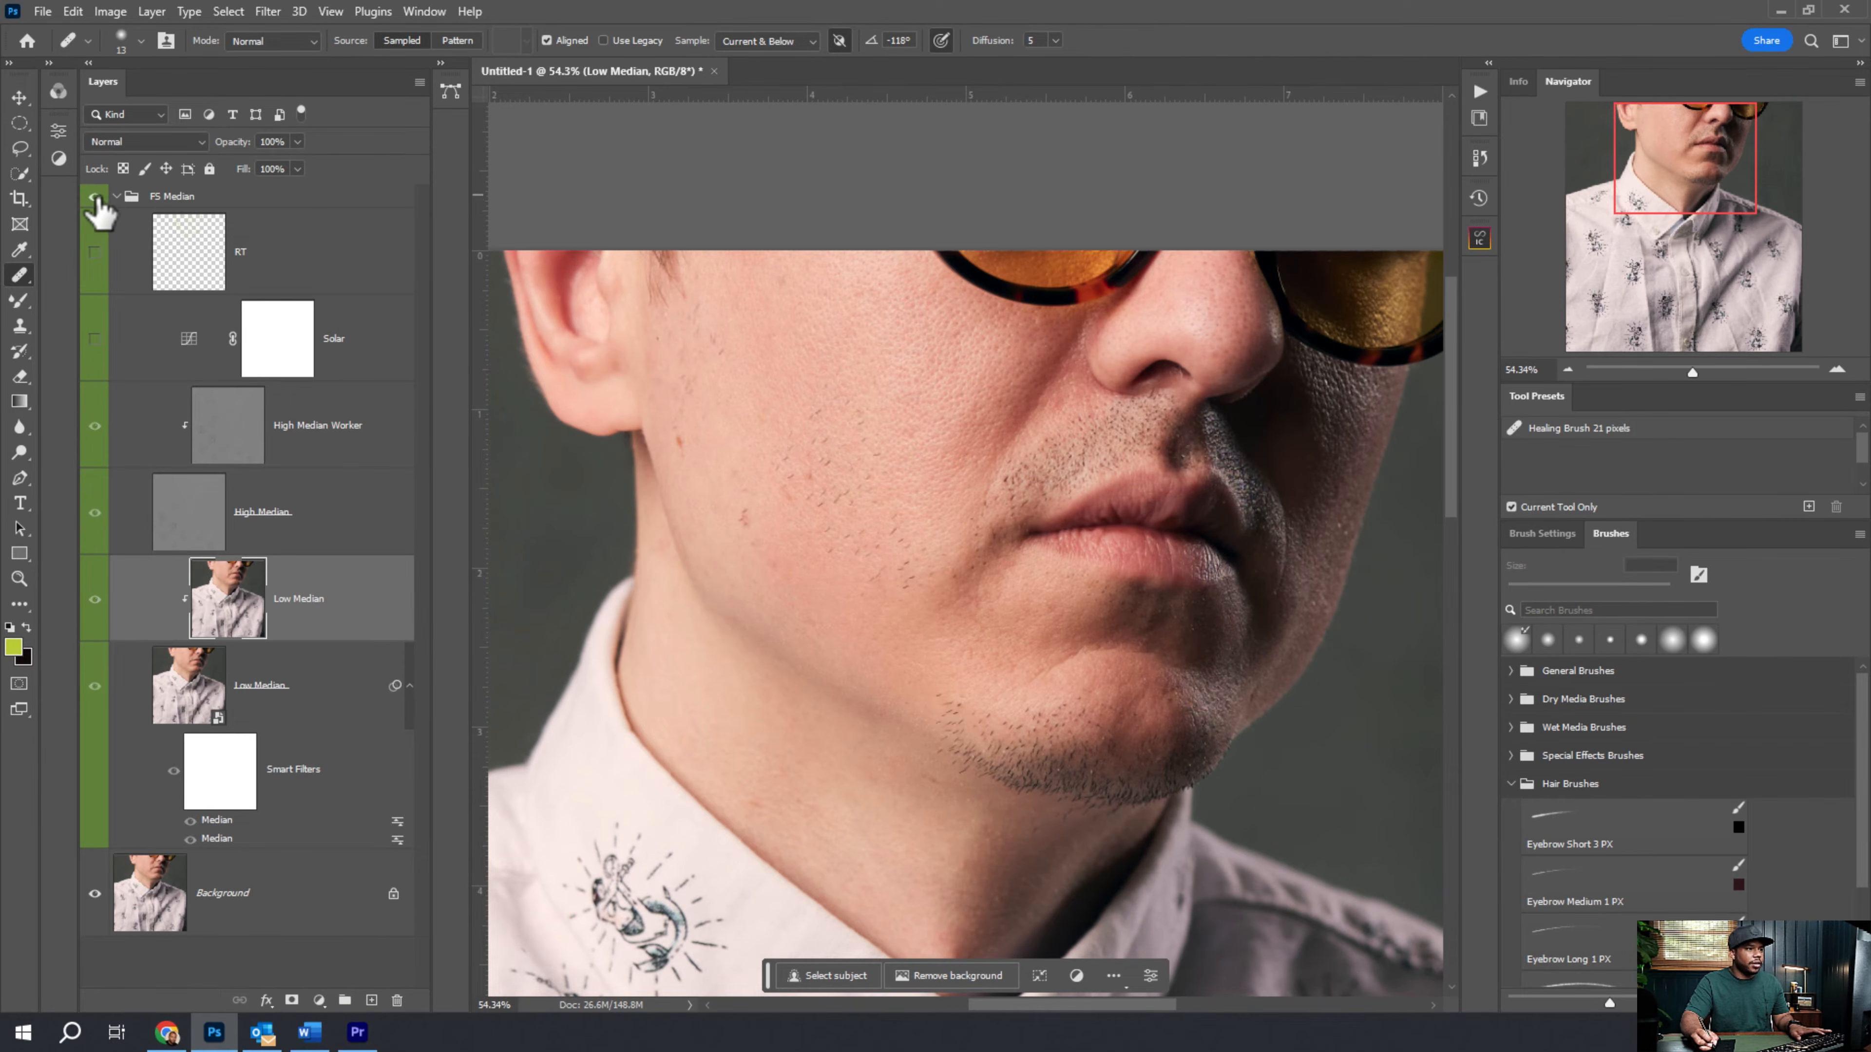
{"action": "left_click", "coordinate": [95, 196]}
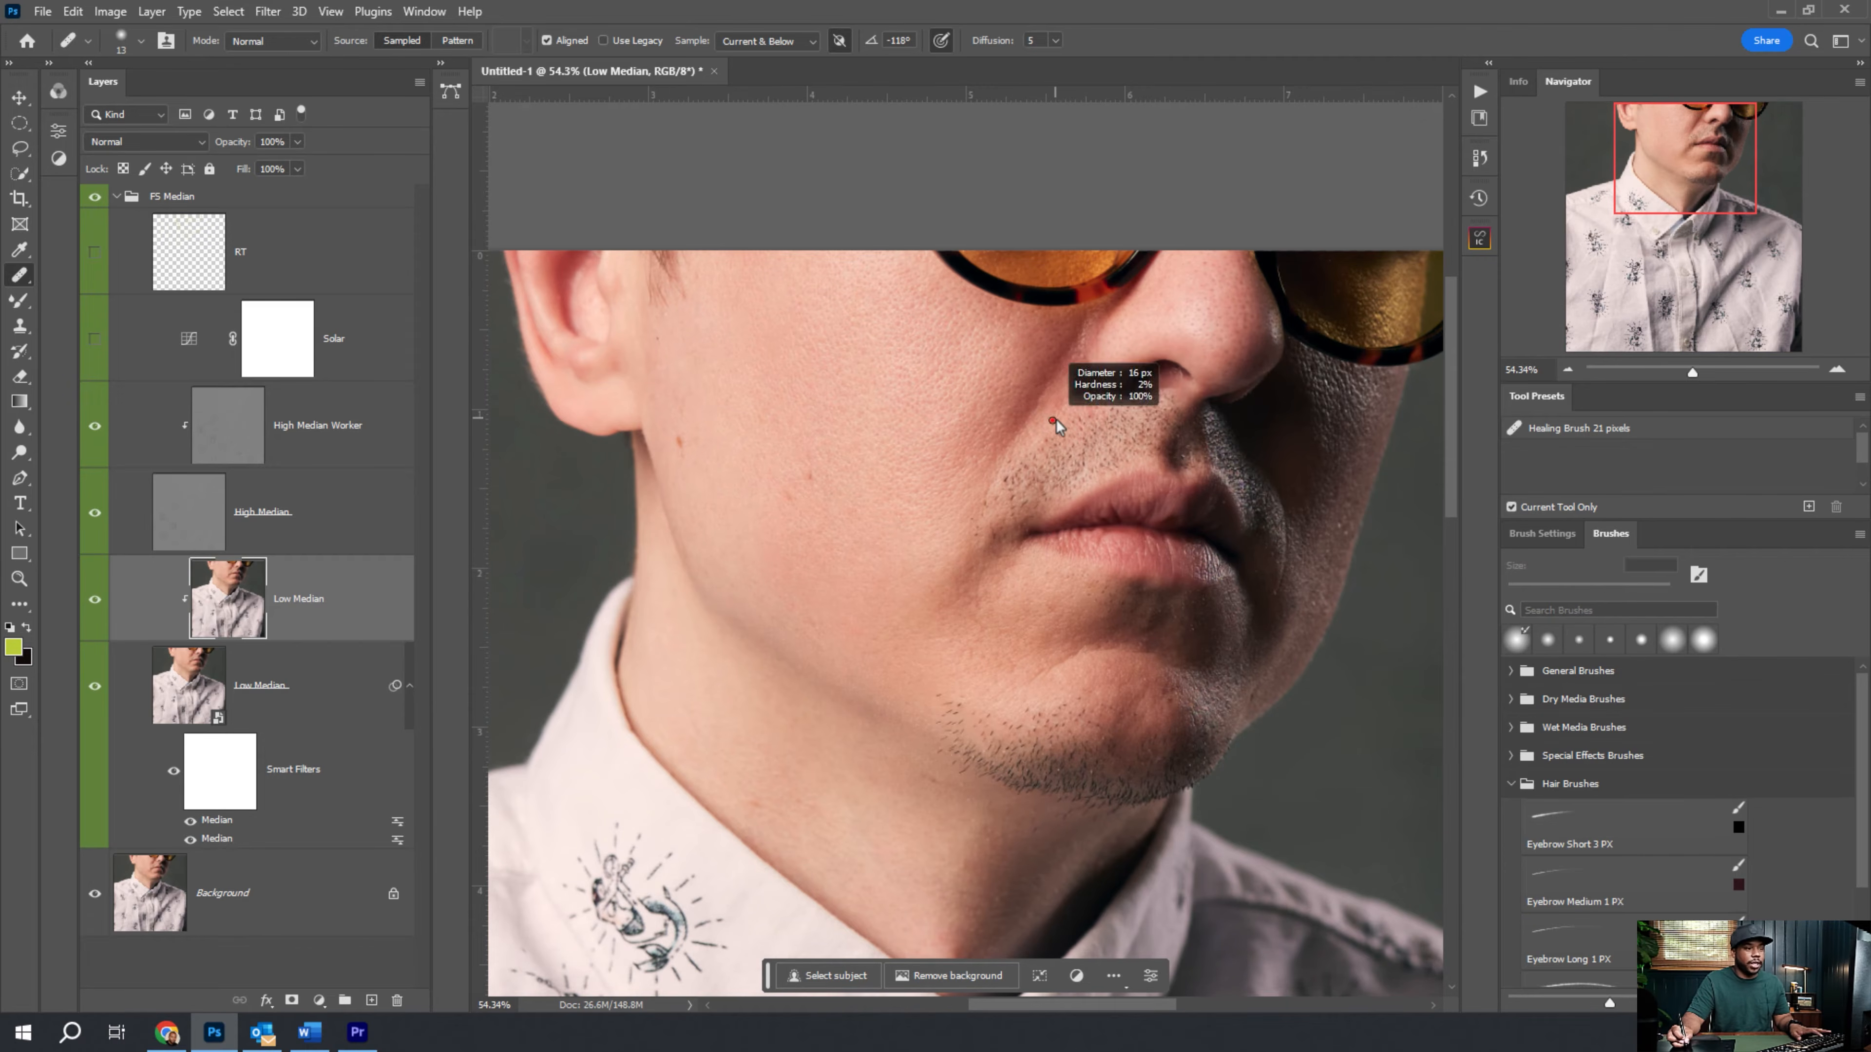
Group the High Median Worker and High Median layers and name the group Texture.
{"action": "scroll", "coordinate": [1046, 420], "scroll_direction": "up", "scroll_amount": 3}
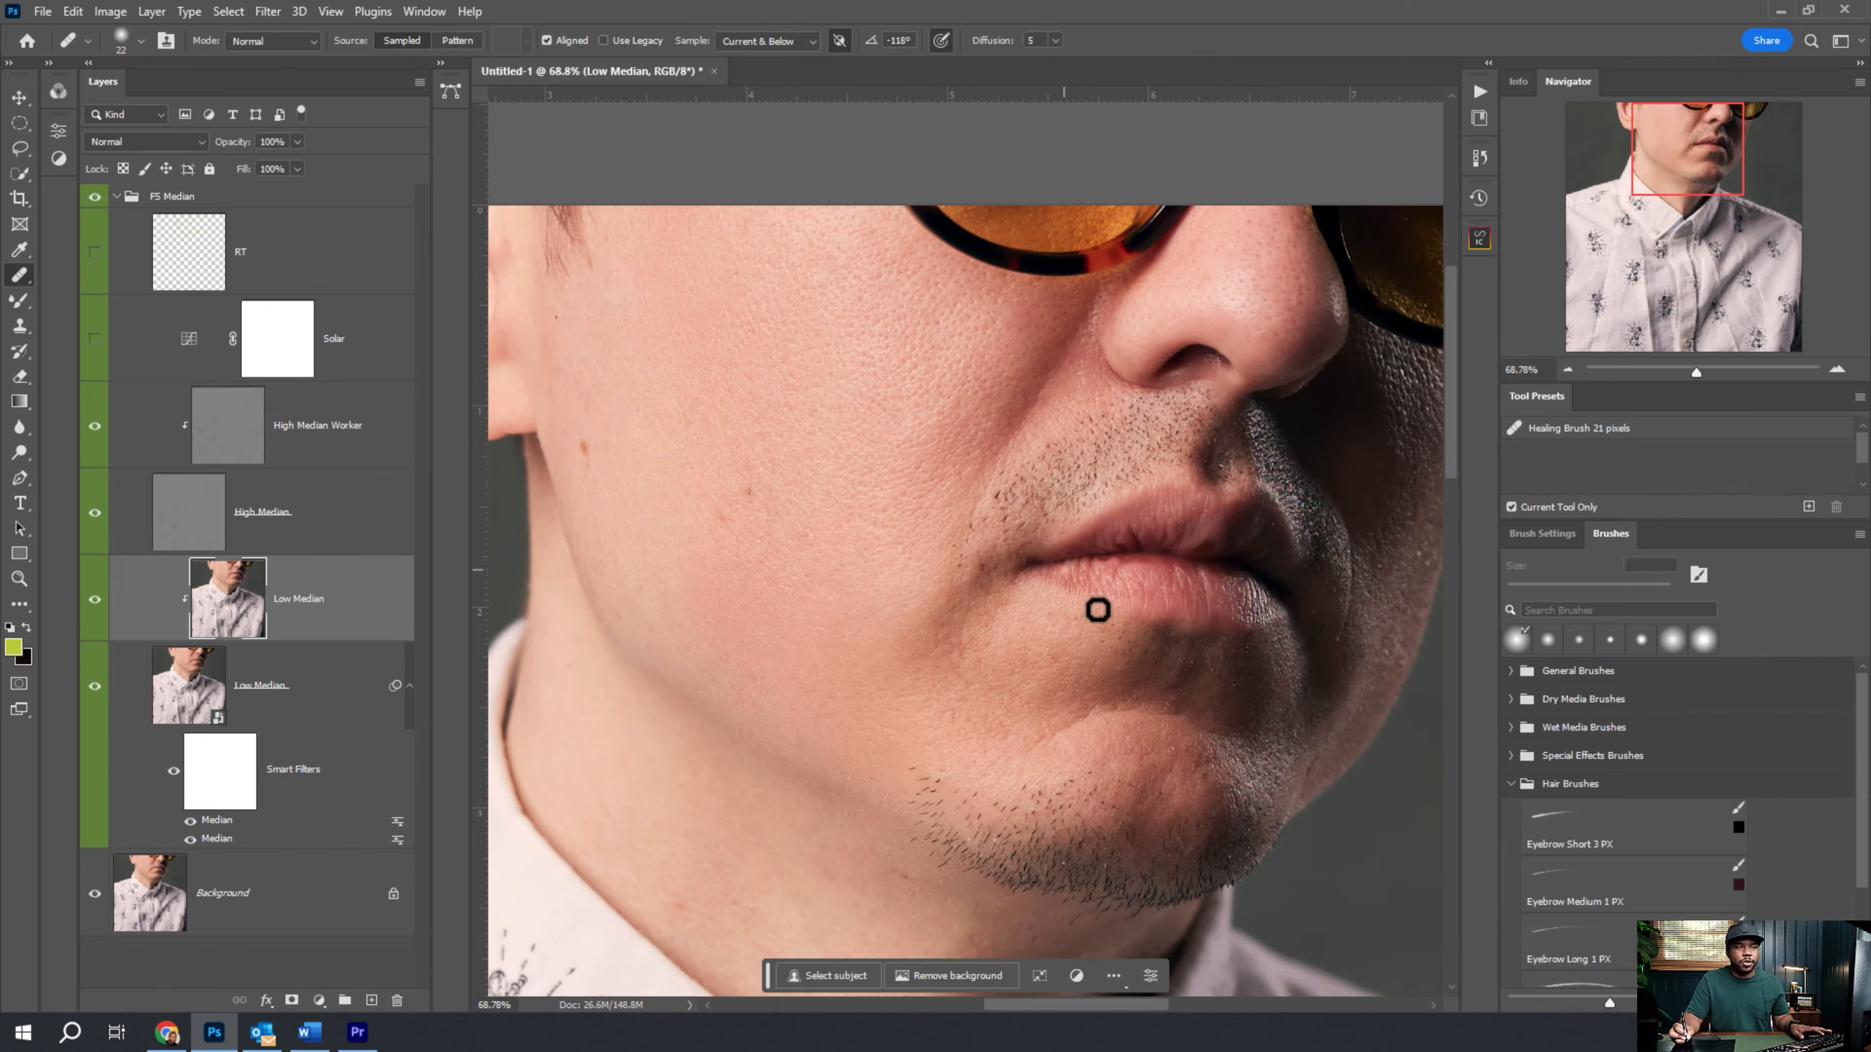
{"action": "left_click_drag", "start_coordinate": [1111, 736], "coordinate": [1127, 649]}
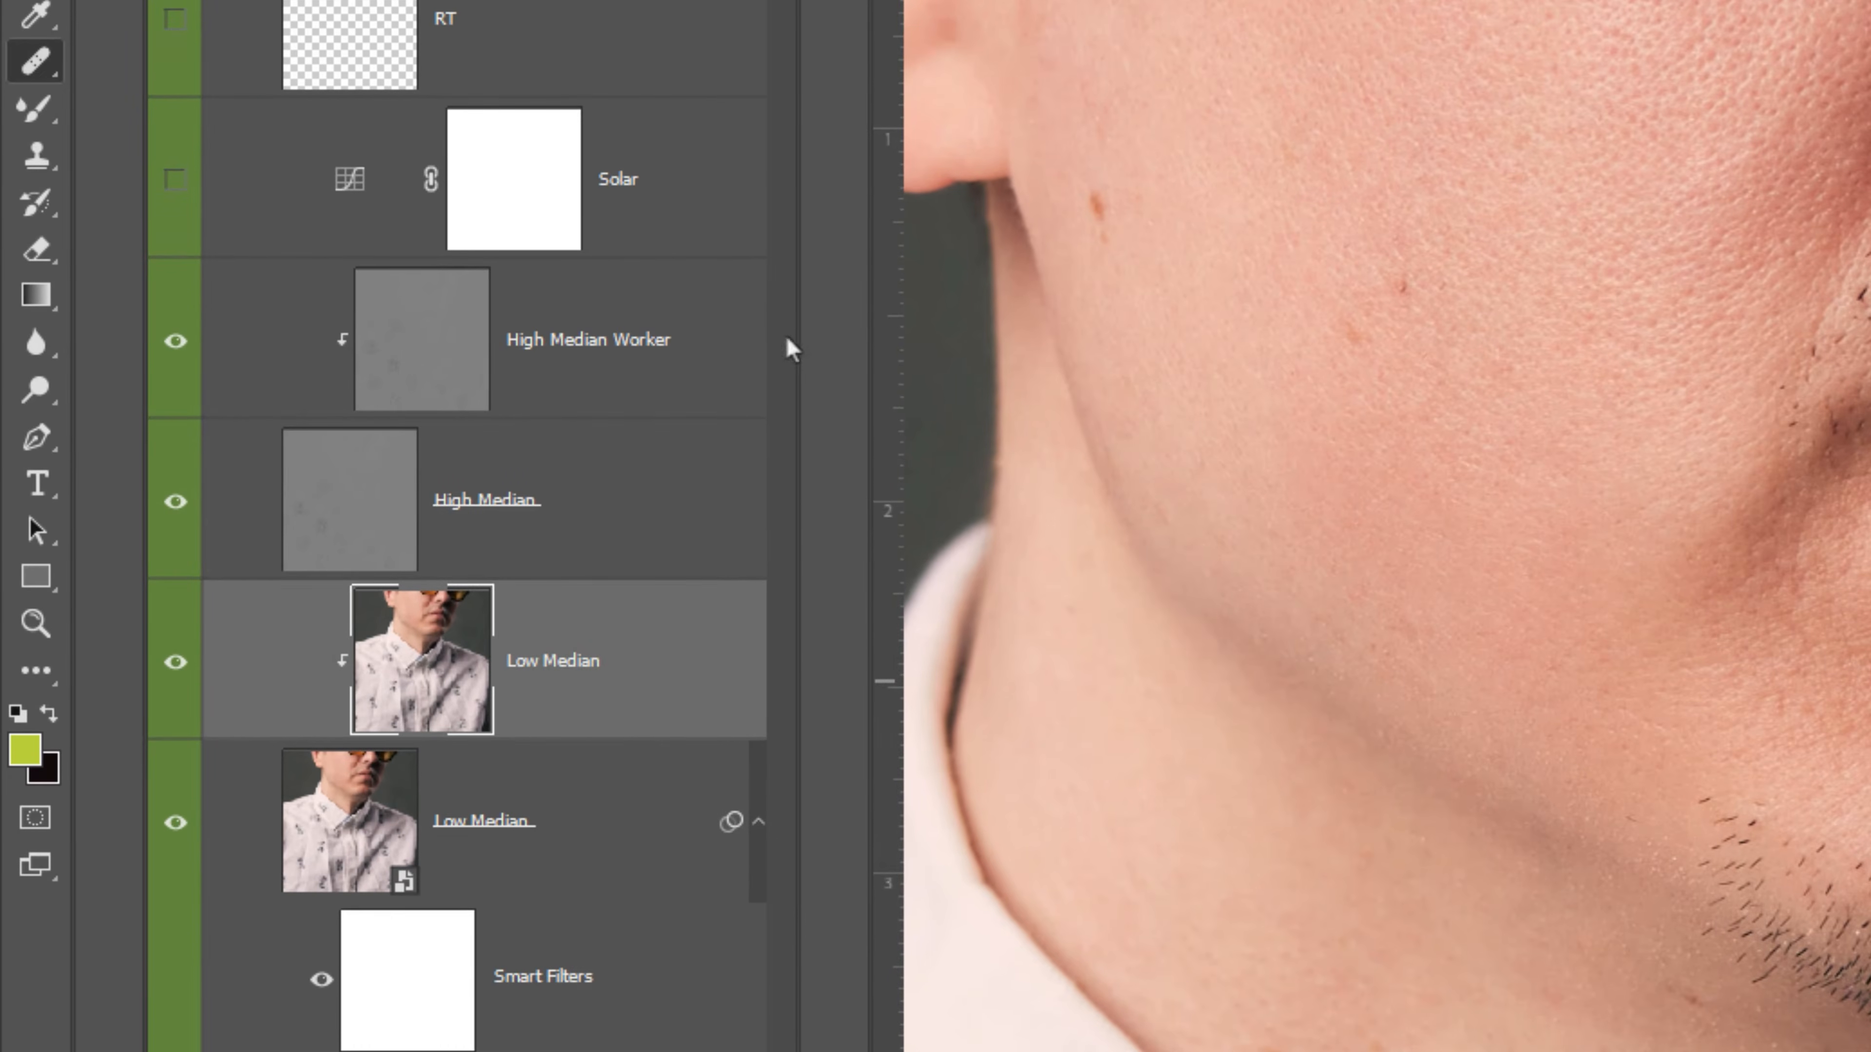
{"action": "left_click", "coordinate": [670, 339]}
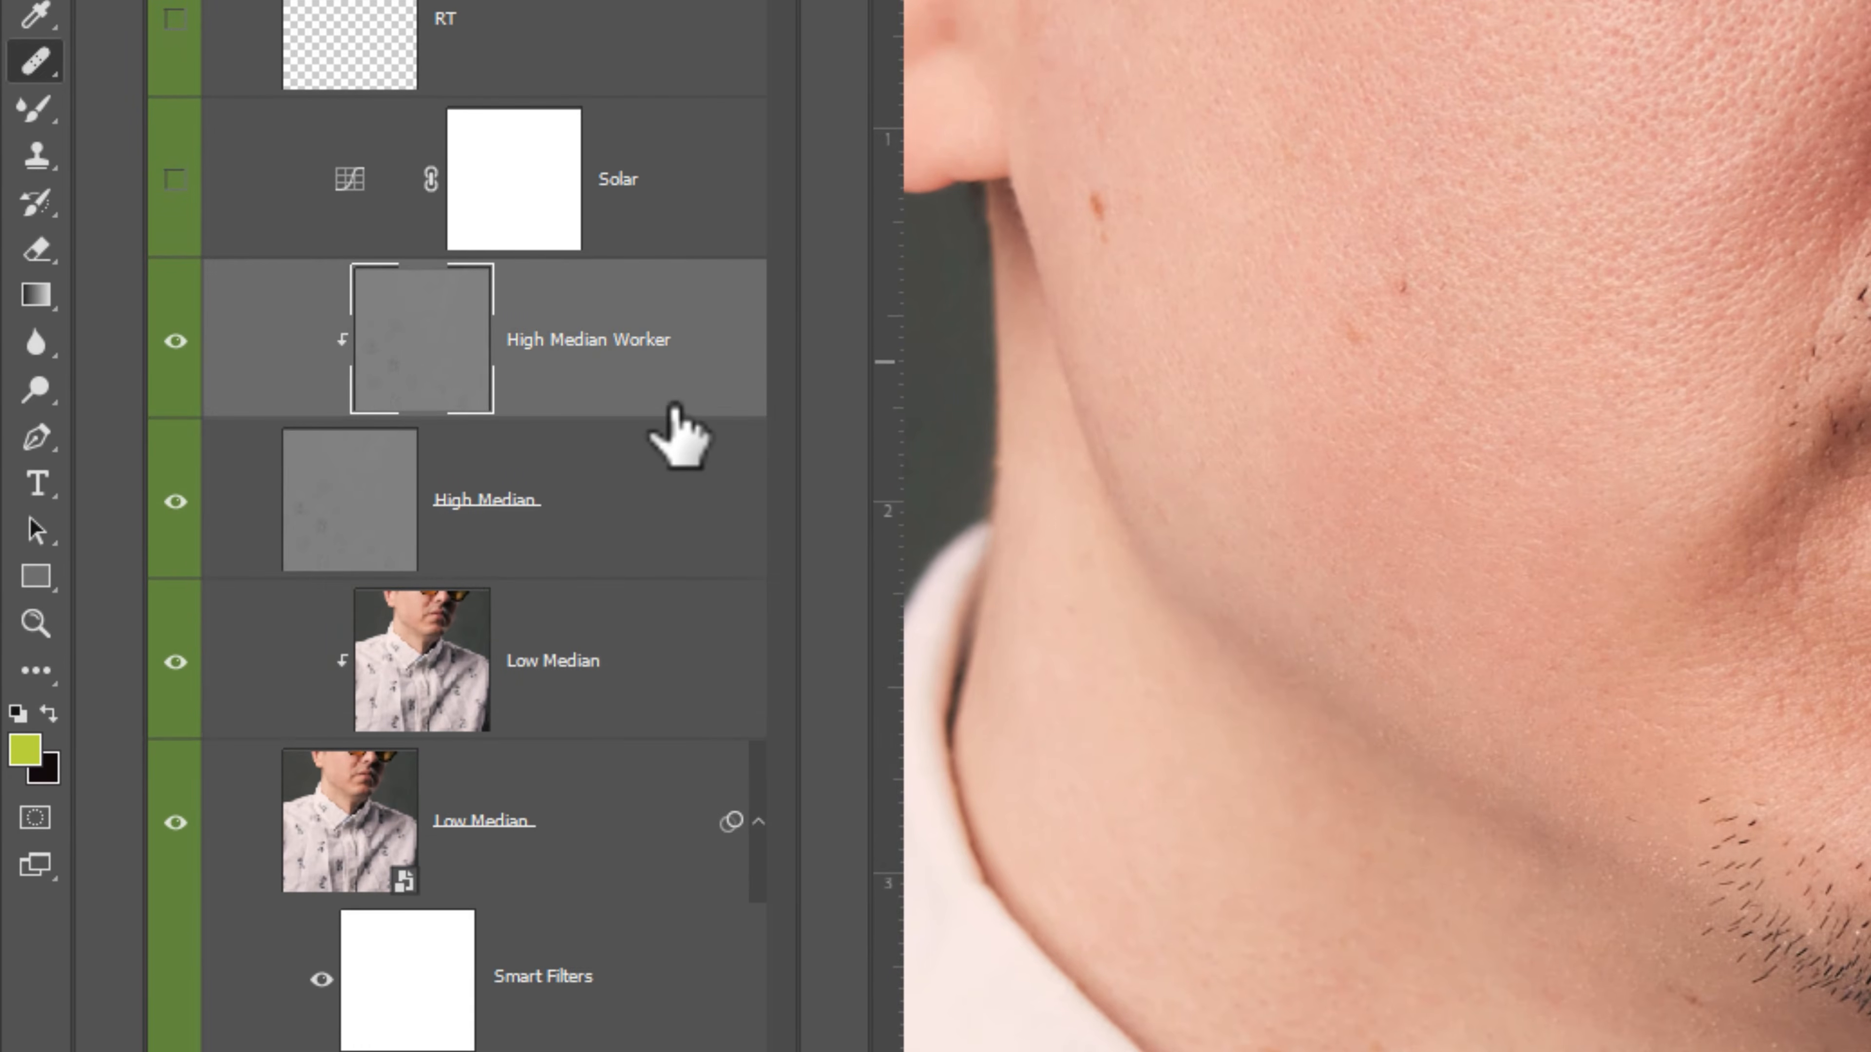
{"action": "left_click", "coordinate": [660, 508], "text": "shift"}
{"action": "key", "text": "ctrl+g"}
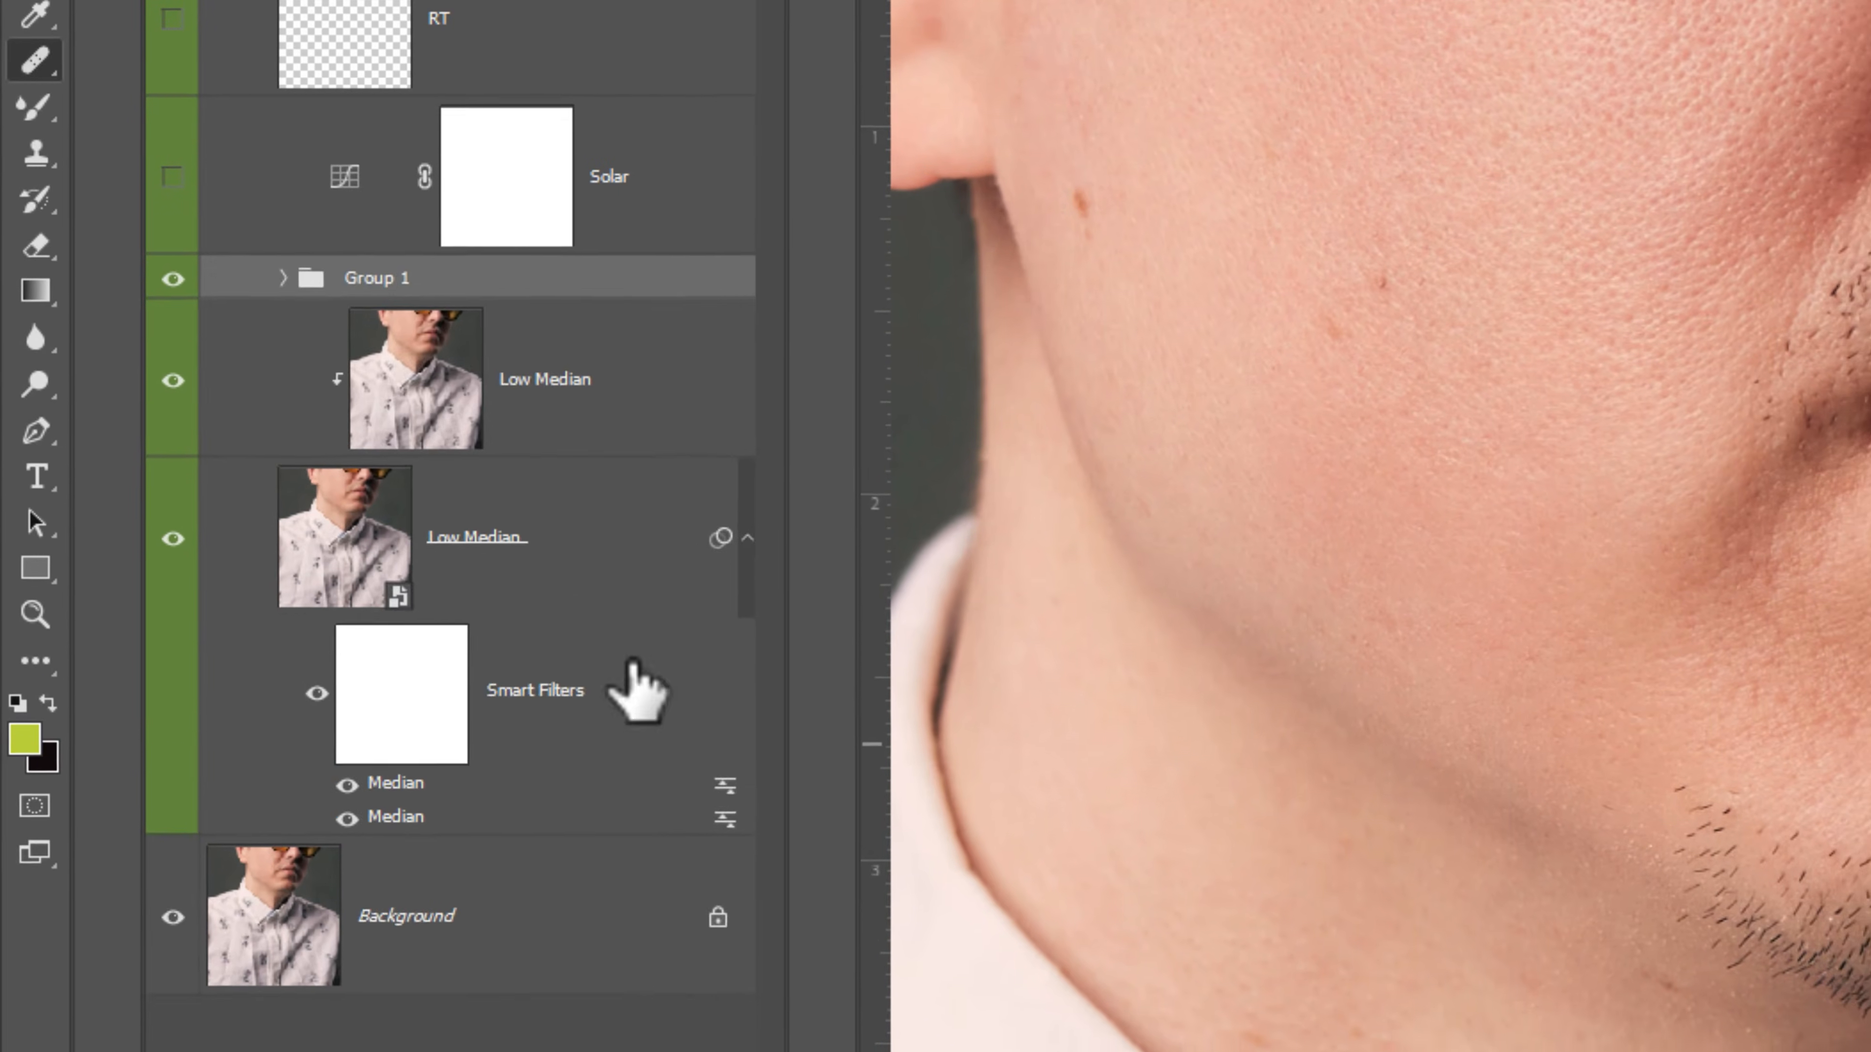
{"action": "double_click", "coordinate": [385, 285]}
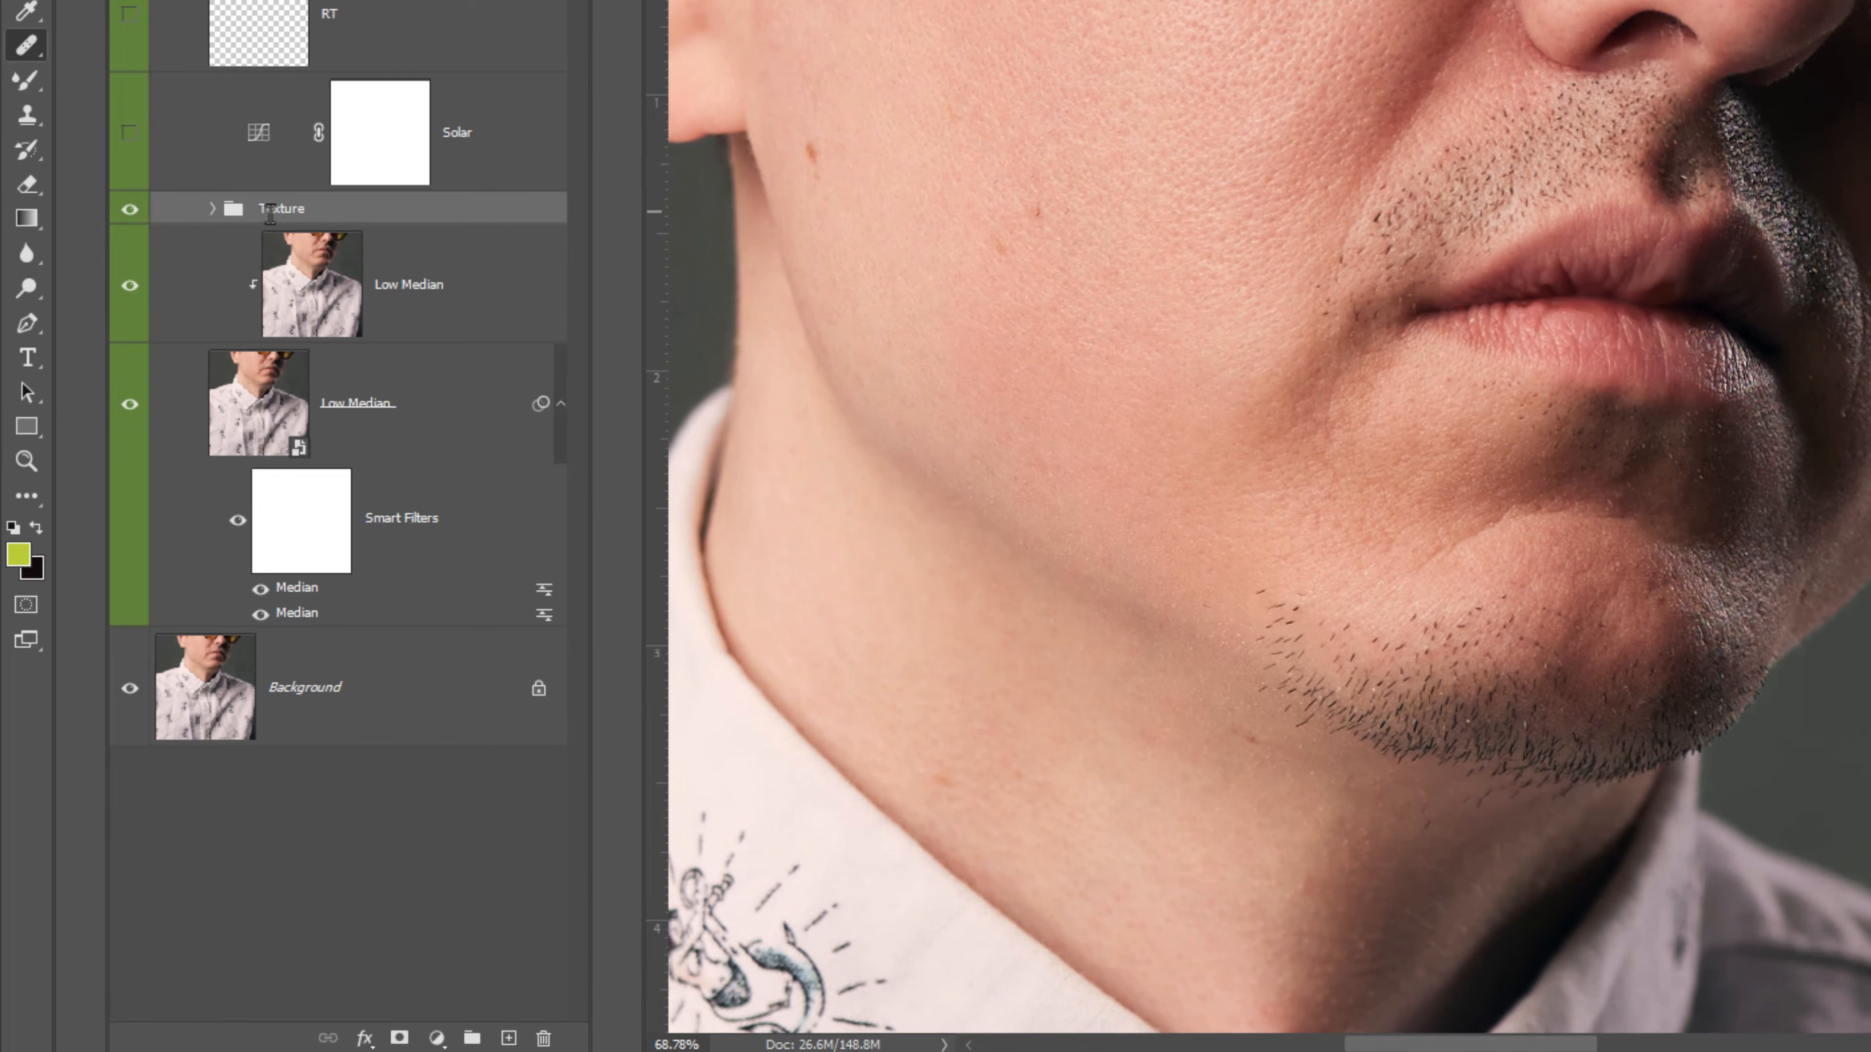
Group the two Low Median layers and name the group Color.
{"action": "left_click", "coordinate": [480, 293]}
{"action": "left_click", "coordinate": [459, 430], "text": "shift"}
{"action": "left_click", "coordinate": [472, 1038]}
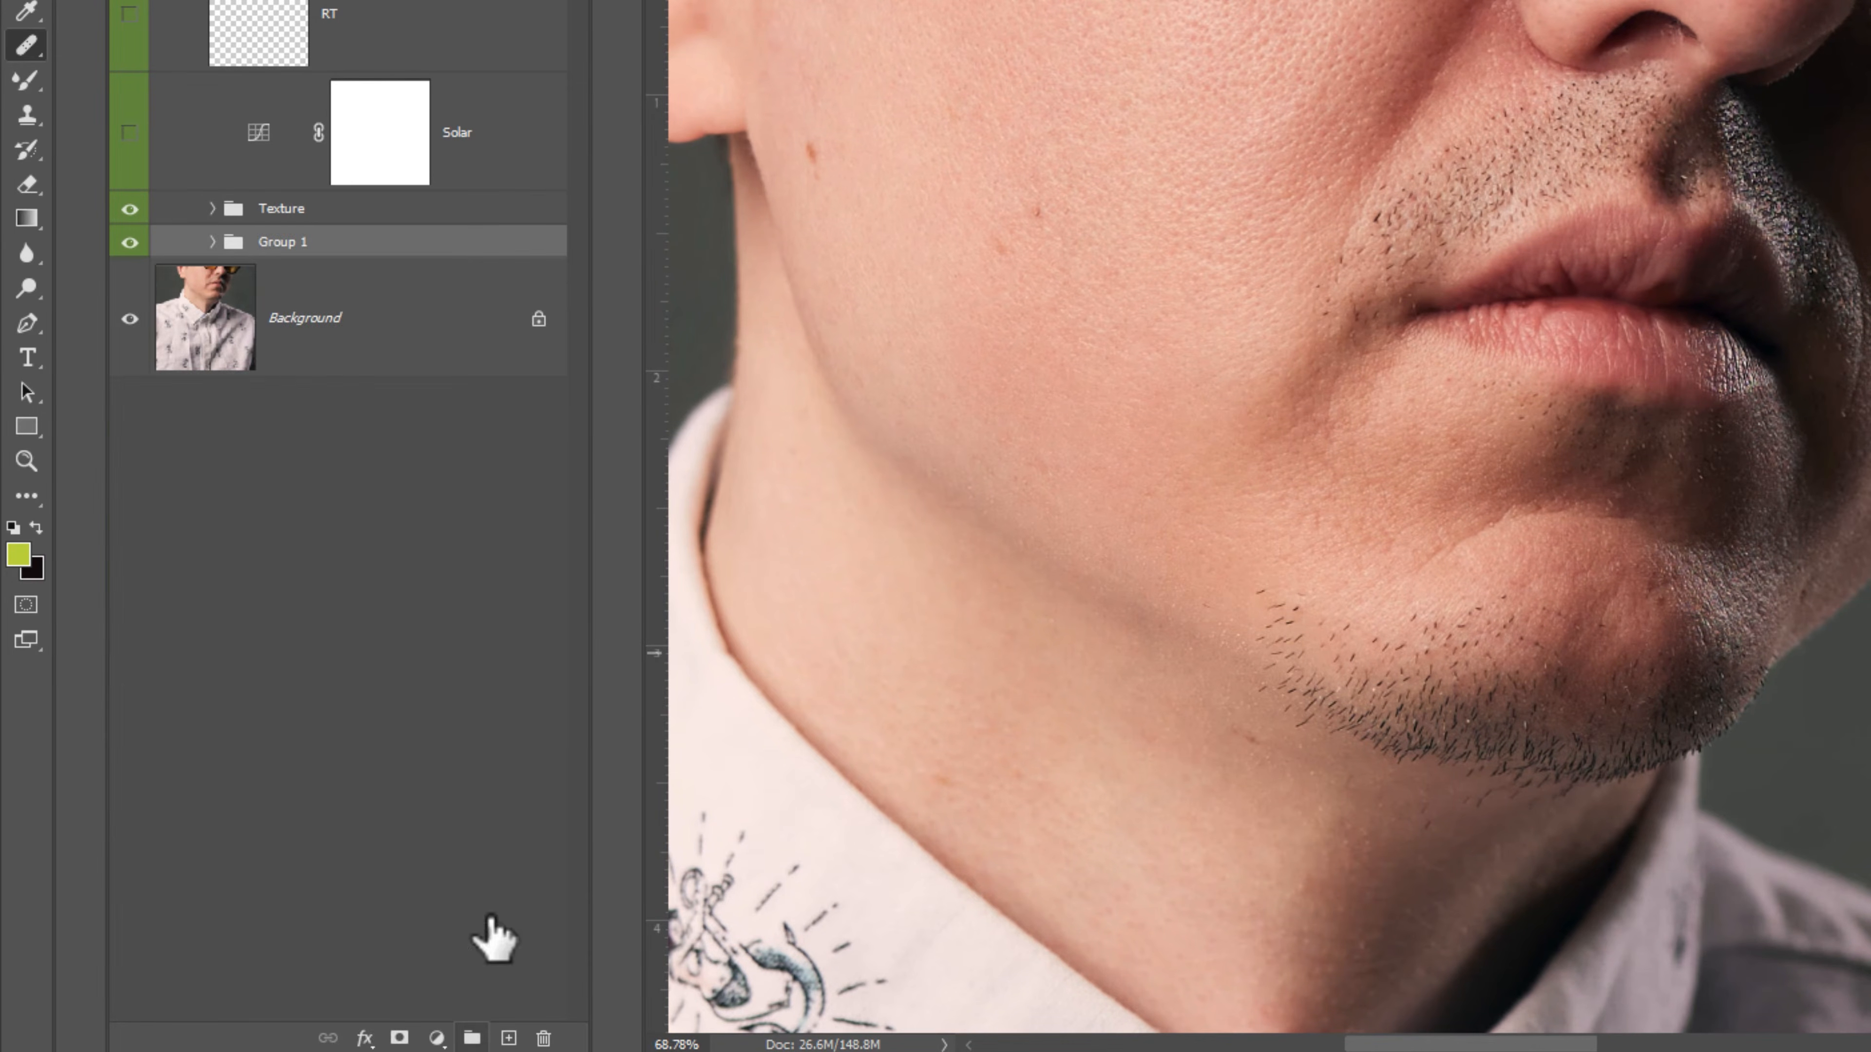
{"action": "double_click", "coordinate": [284, 241]}
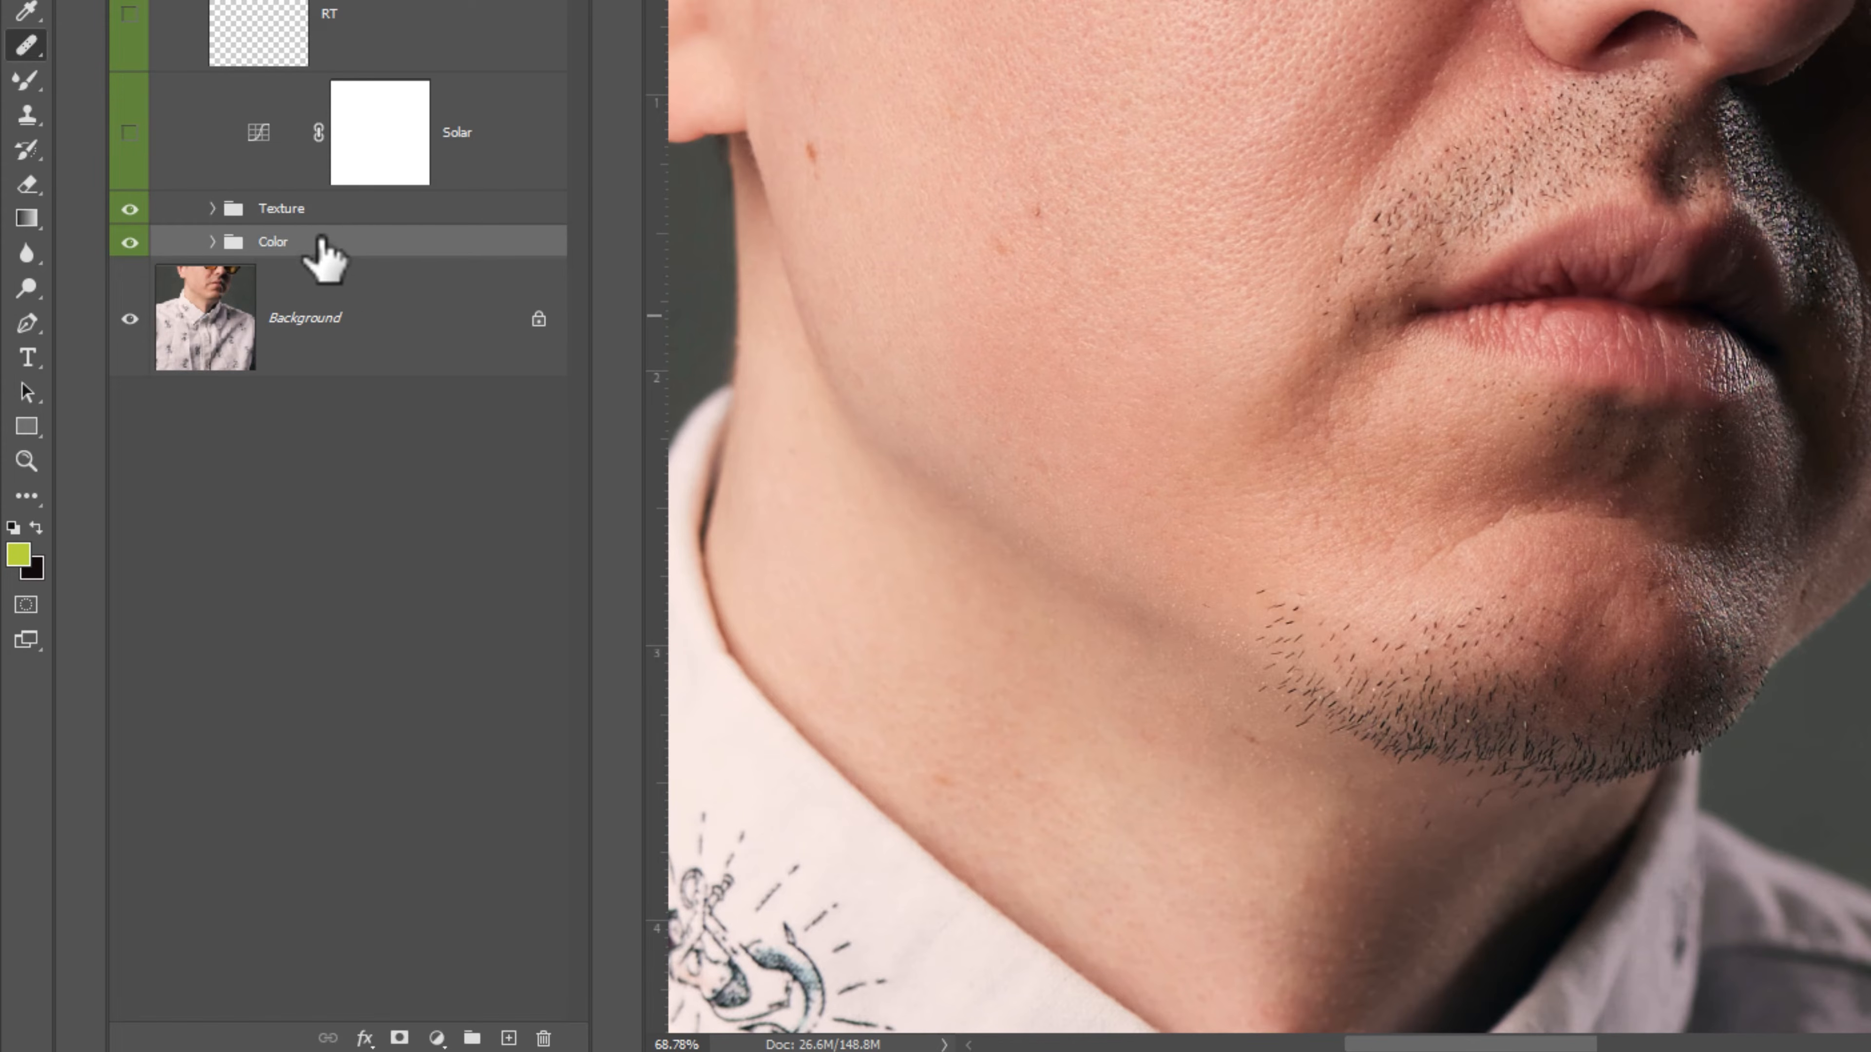
Add an empty layer named Color Cleanup between the Texture and Color groups.
{"action": "left_click", "coordinate": [331, 210]}
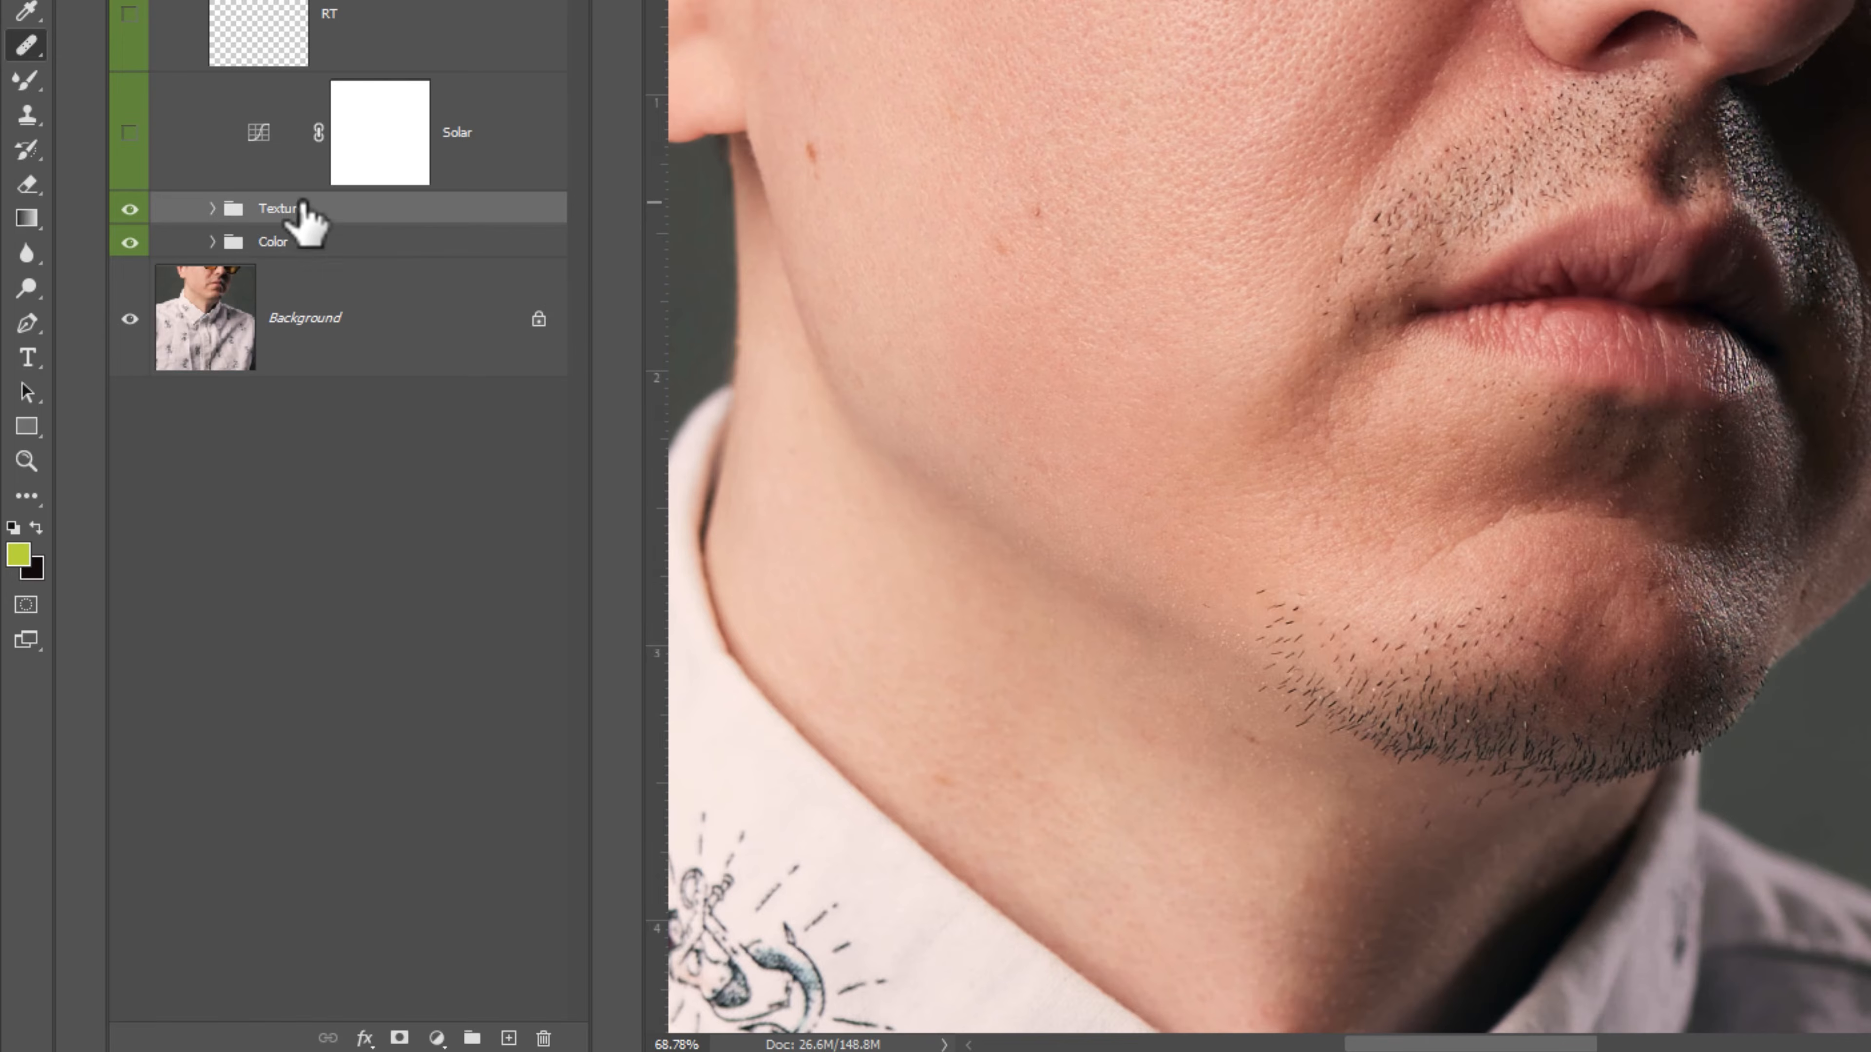
{"action": "left_click", "coordinate": [320, 243]}
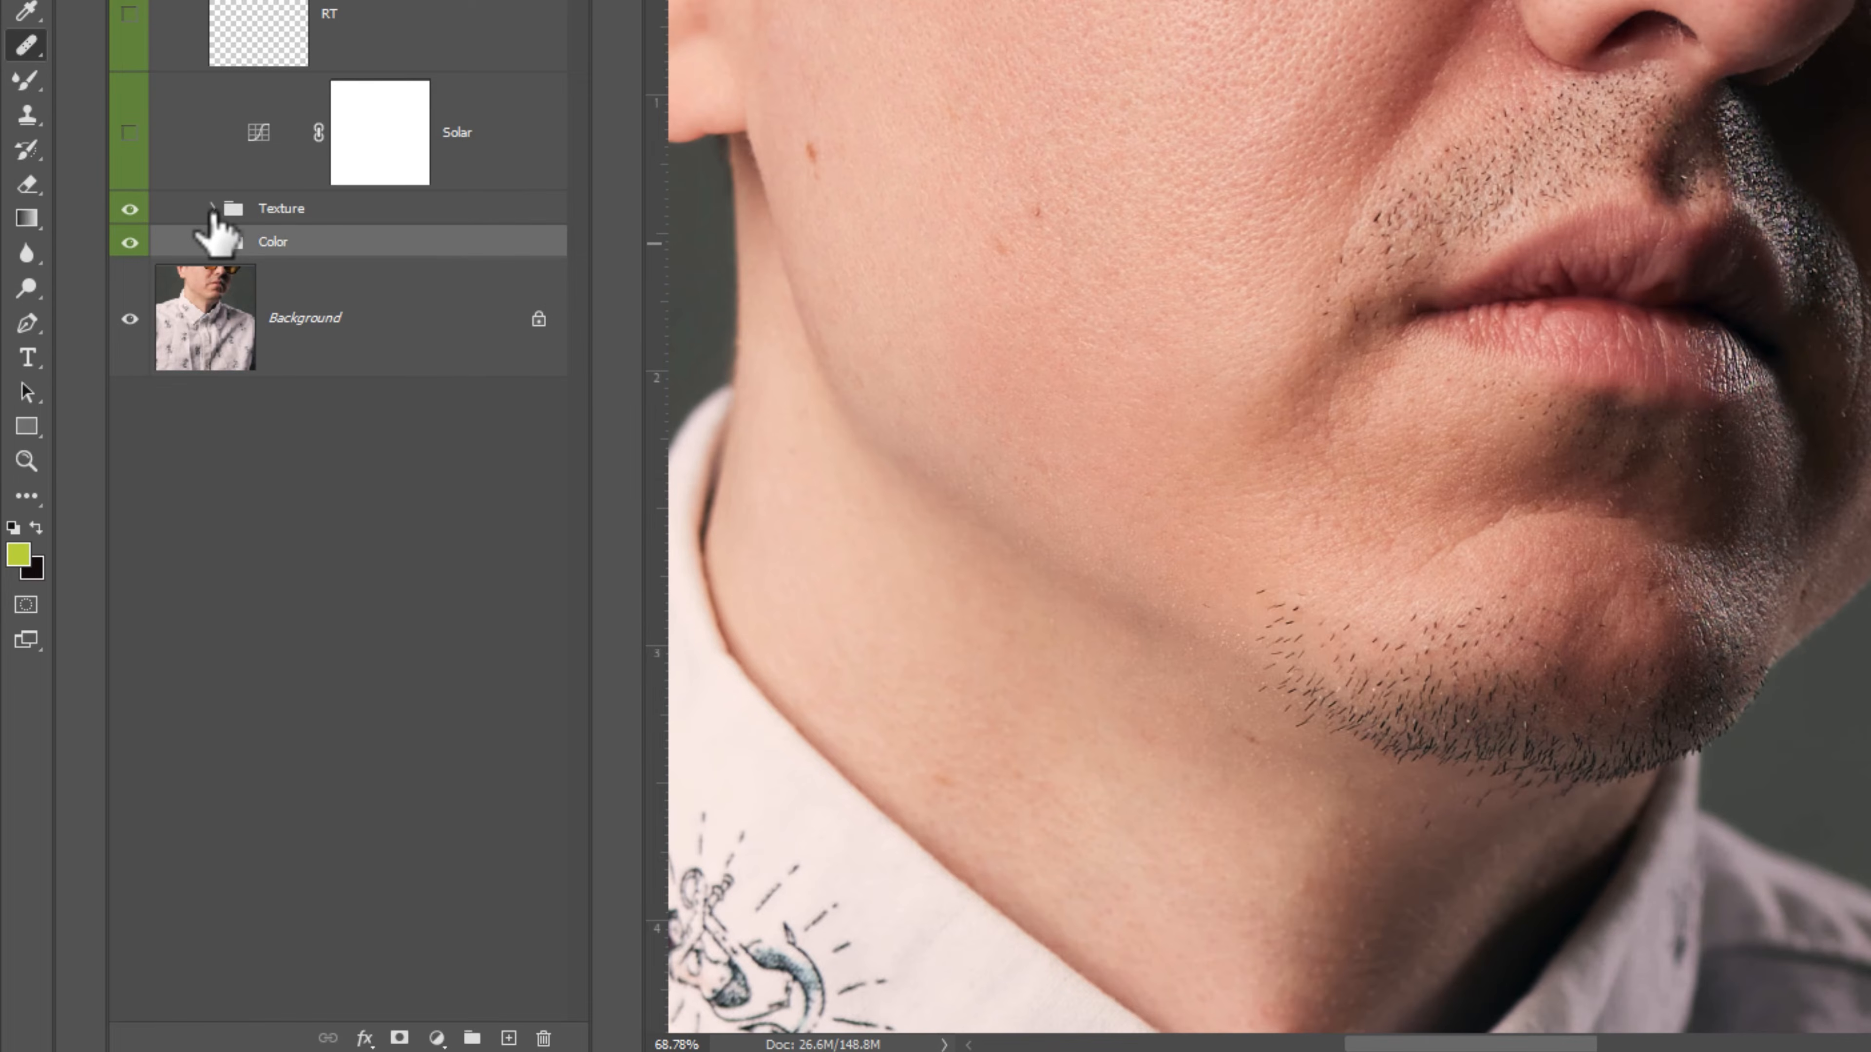
{"action": "left_click", "coordinate": [432, 687]}
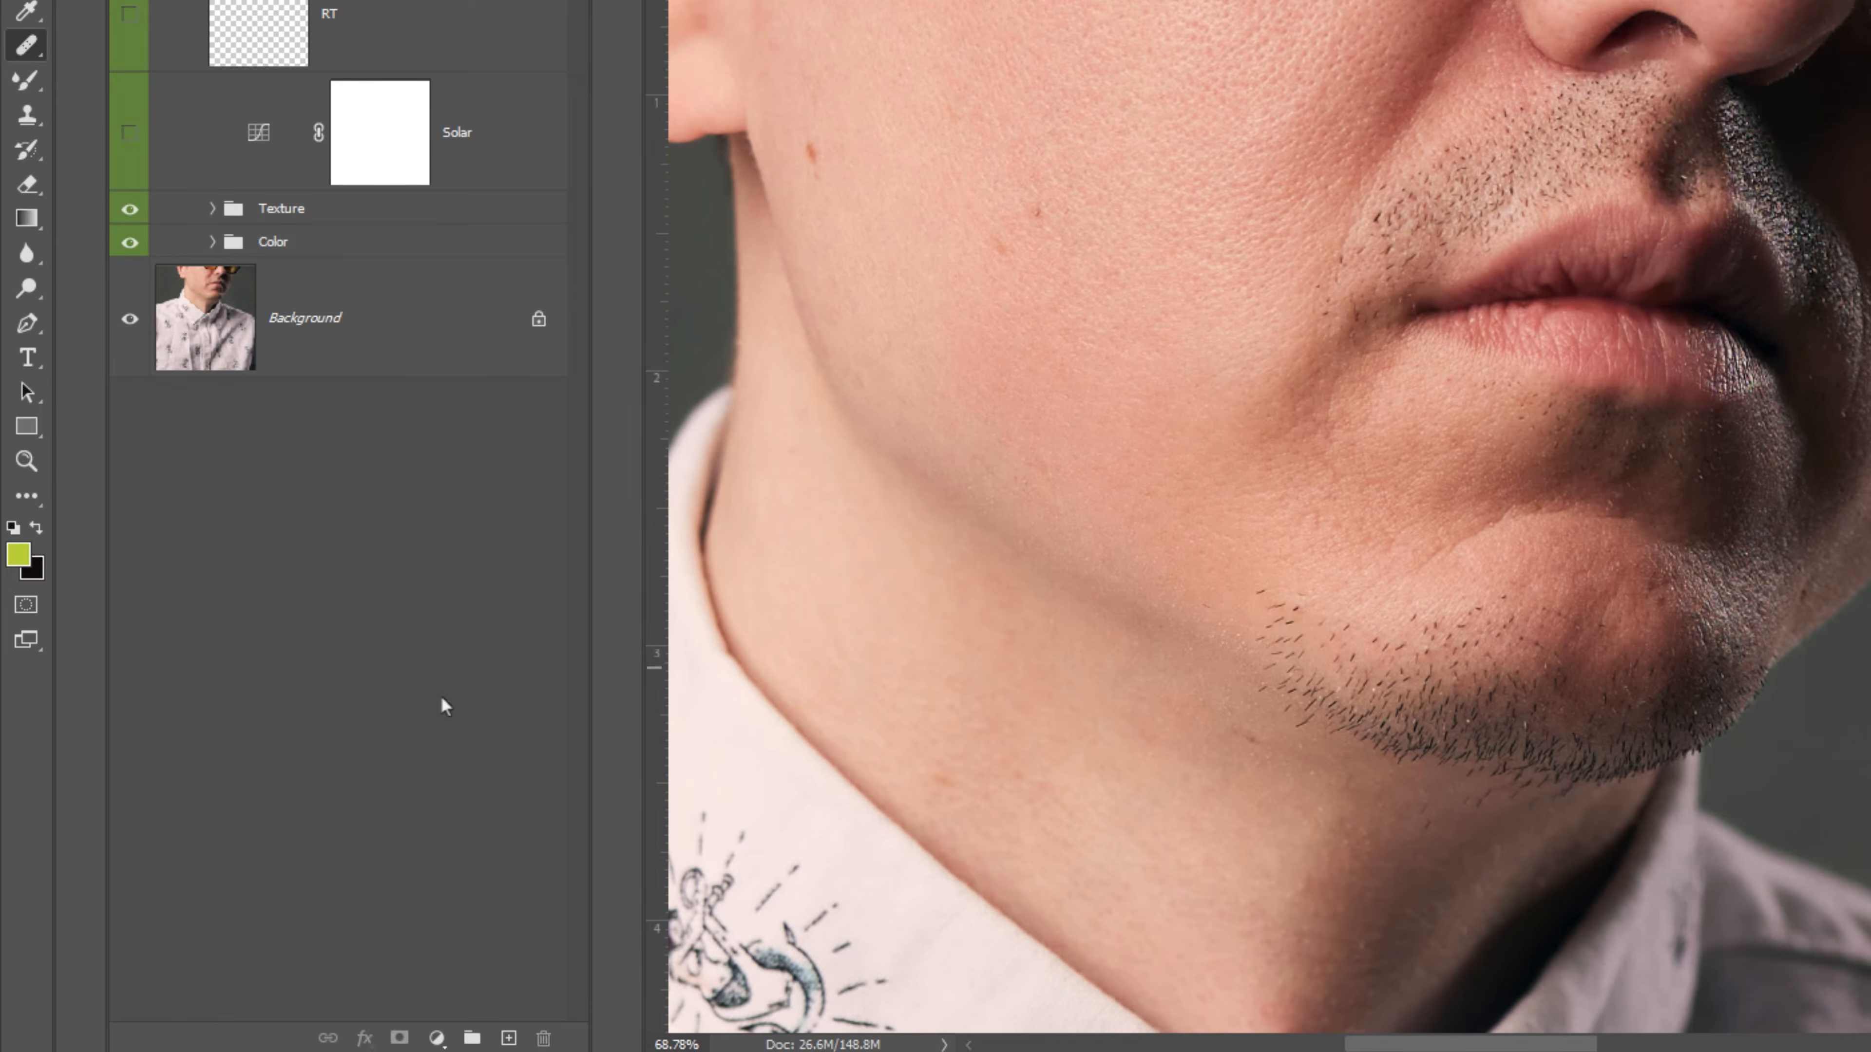
{"action": "left_click", "coordinate": [508, 1039]}
{"action": "left_click_drag", "start_coordinate": [430, 7], "coordinate": [355, 315]}
{"action": "double_click", "coordinate": [370, 286]}
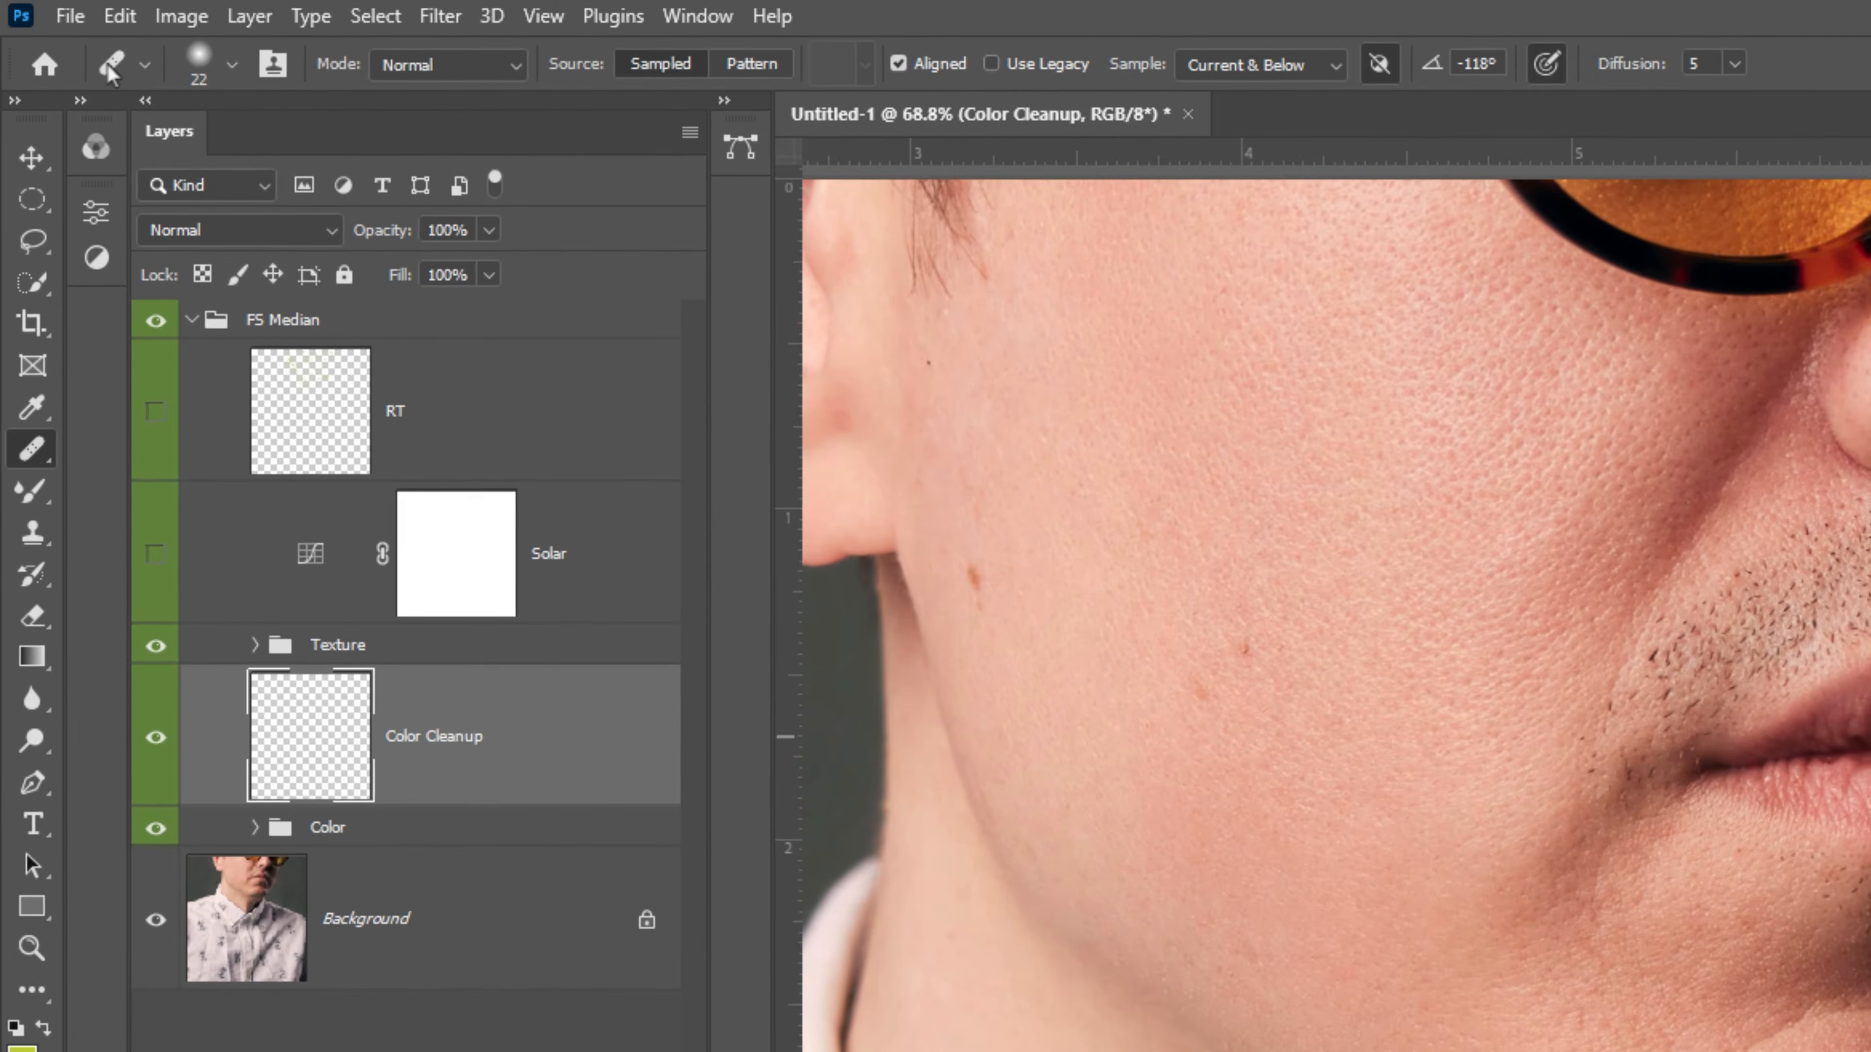
Heal the uneven skin tones on the upper cheek on the Color Cleanup layer with a 34 px Healing Brush sampling Current & Below.
{"action": "left_click", "coordinate": [145, 68]}
{"action": "left_click", "coordinate": [1249, 33]}
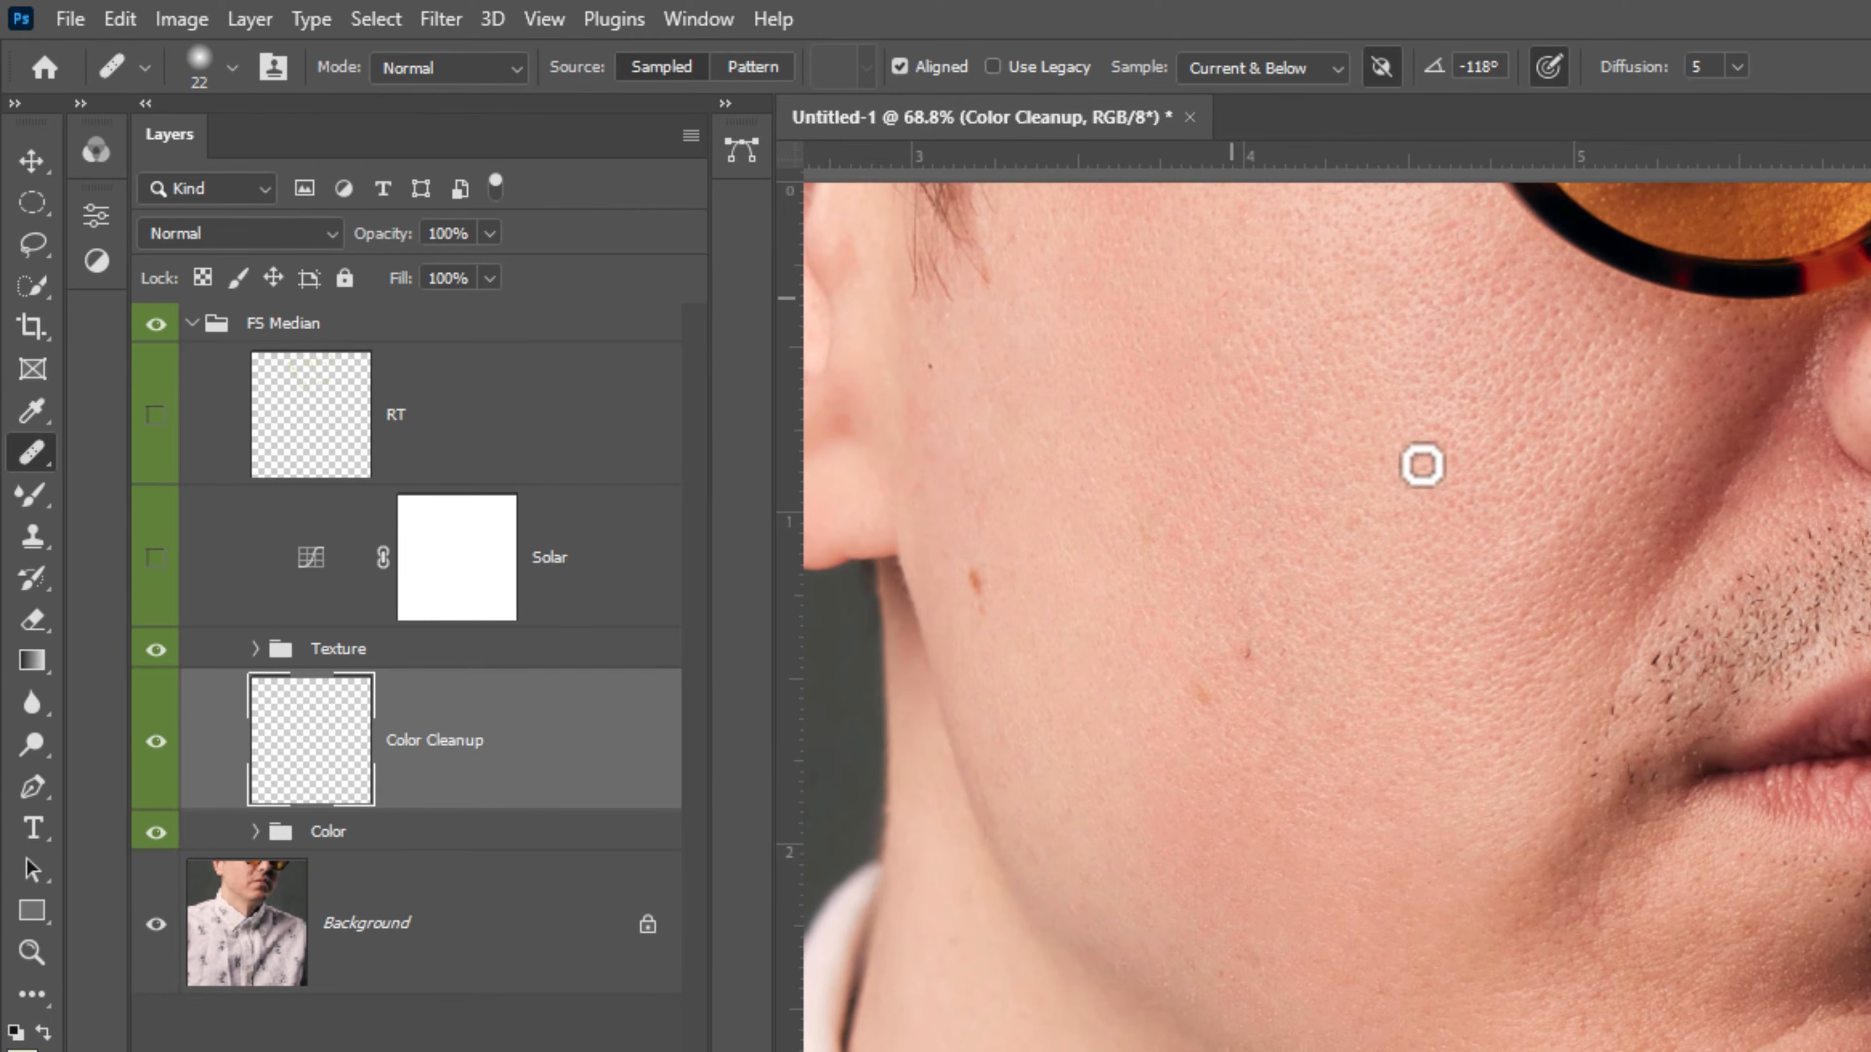
{"action": "left_click", "coordinate": [1532, 507], "text": "ctrl"}
{"action": "left_click_drag", "start_coordinate": [1519, 535], "coordinate": [1554, 536]}
{"action": "left_click", "coordinate": [1334, 629], "text": "alt"}
{"action": "mouse_move", "coordinate": [1540, 600]}
{"action": "left_mouse_down"}
{"action": "mouse_move", "coordinate": [1479, 788]}
{"action": "mouse_move", "coordinate": [1619, 519]}
{"action": "mouse_move", "coordinate": [1643, 416]}
{"action": "mouse_move", "coordinate": [1615, 624]}
{"action": "mouse_move", "coordinate": [1625, 335]}
{"action": "mouse_move", "coordinate": [1629, 548]}
{"action": "mouse_move", "coordinate": [1301, 688]}
{"action": "left_mouse_up"}
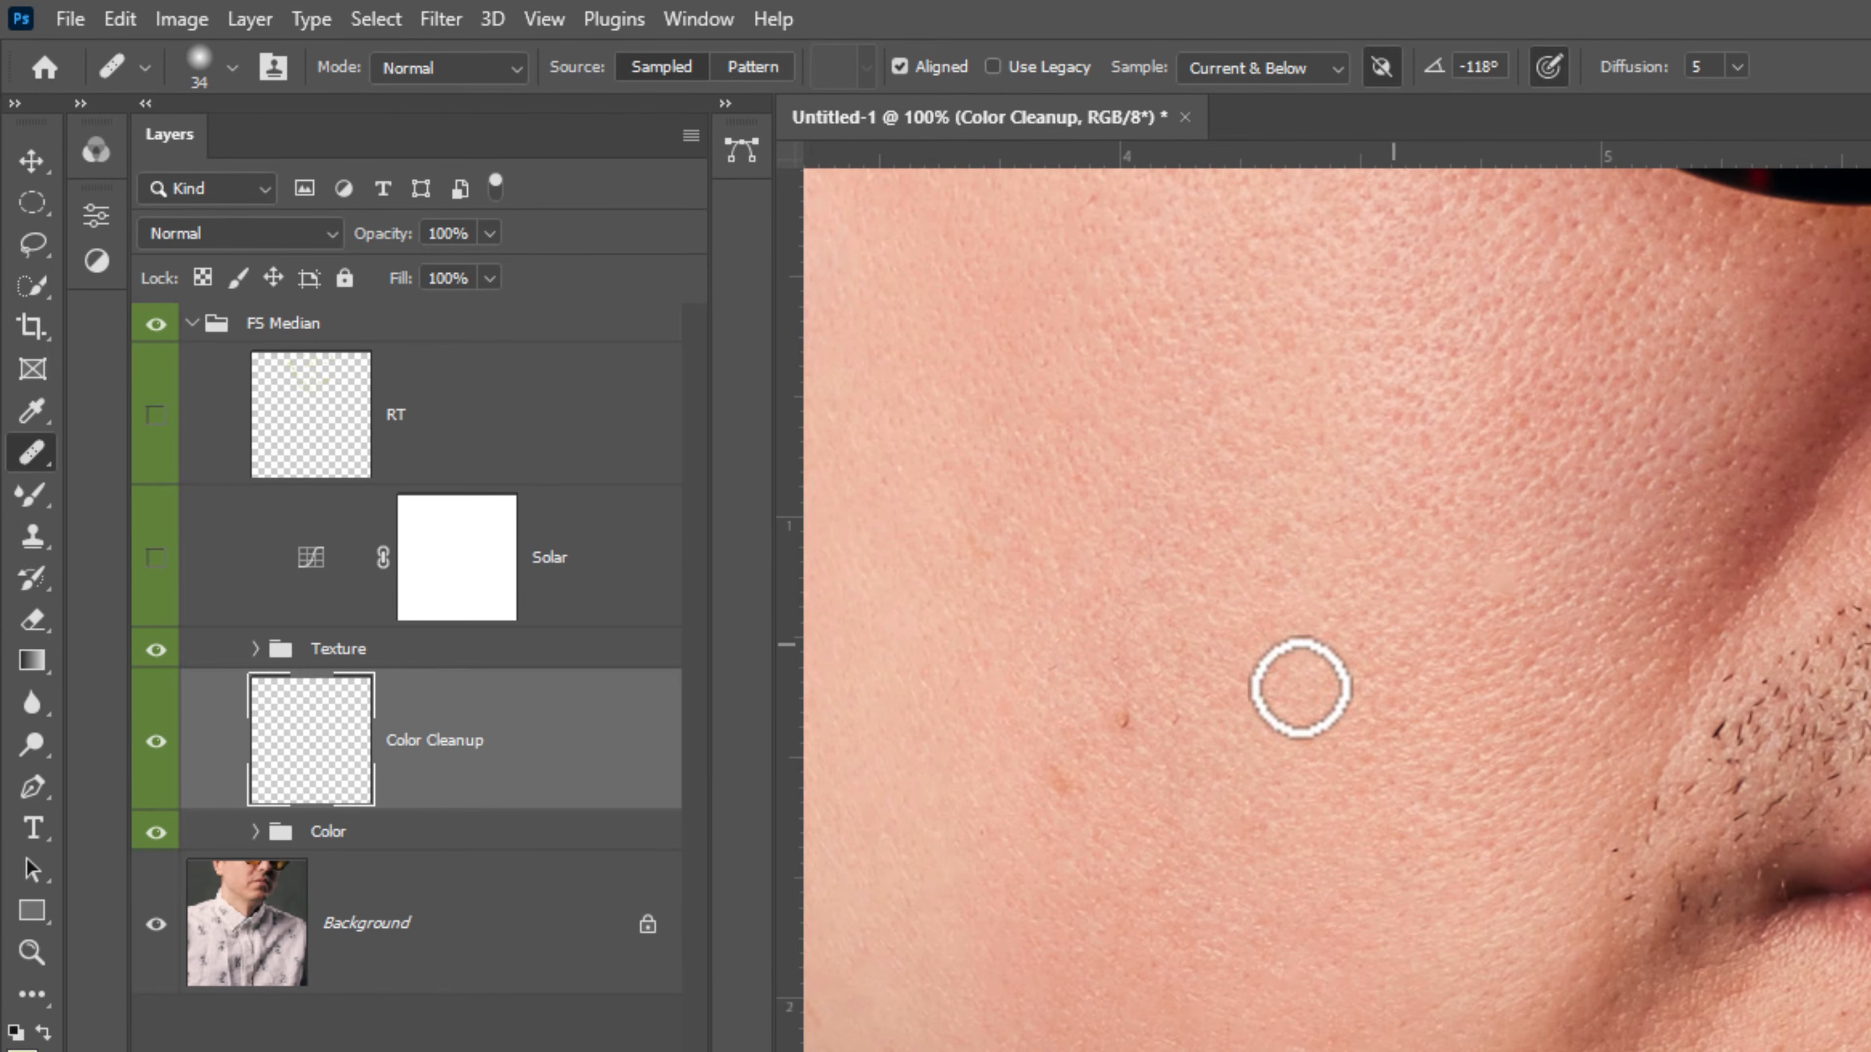
{"action": "left_click", "coordinate": [1223, 659], "text": "alt"}
{"action": "left_click_drag", "start_coordinate": [1410, 674], "coordinate": [1371, 549]}
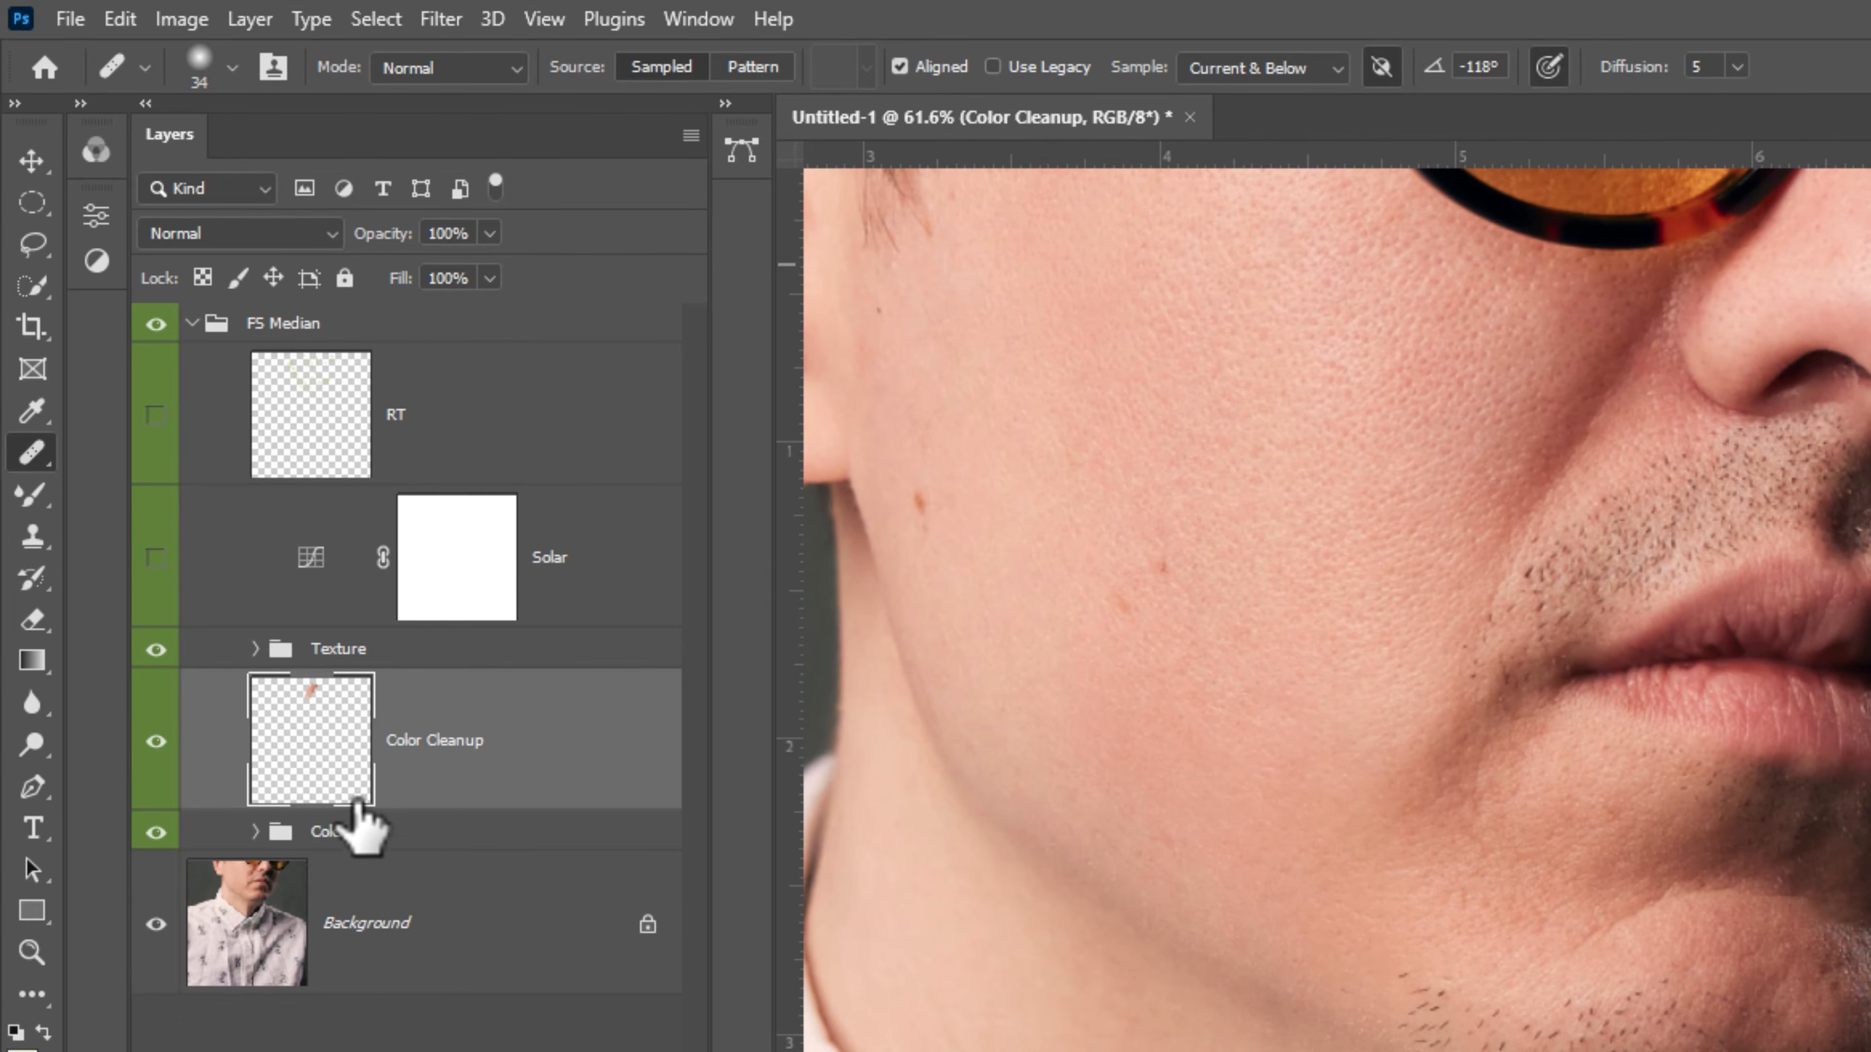
Expand the Color group and toggle the Color Cleanup layer's visibility to compare the cheek with and without the healing.
{"action": "left_click", "coordinate": [256, 831]}
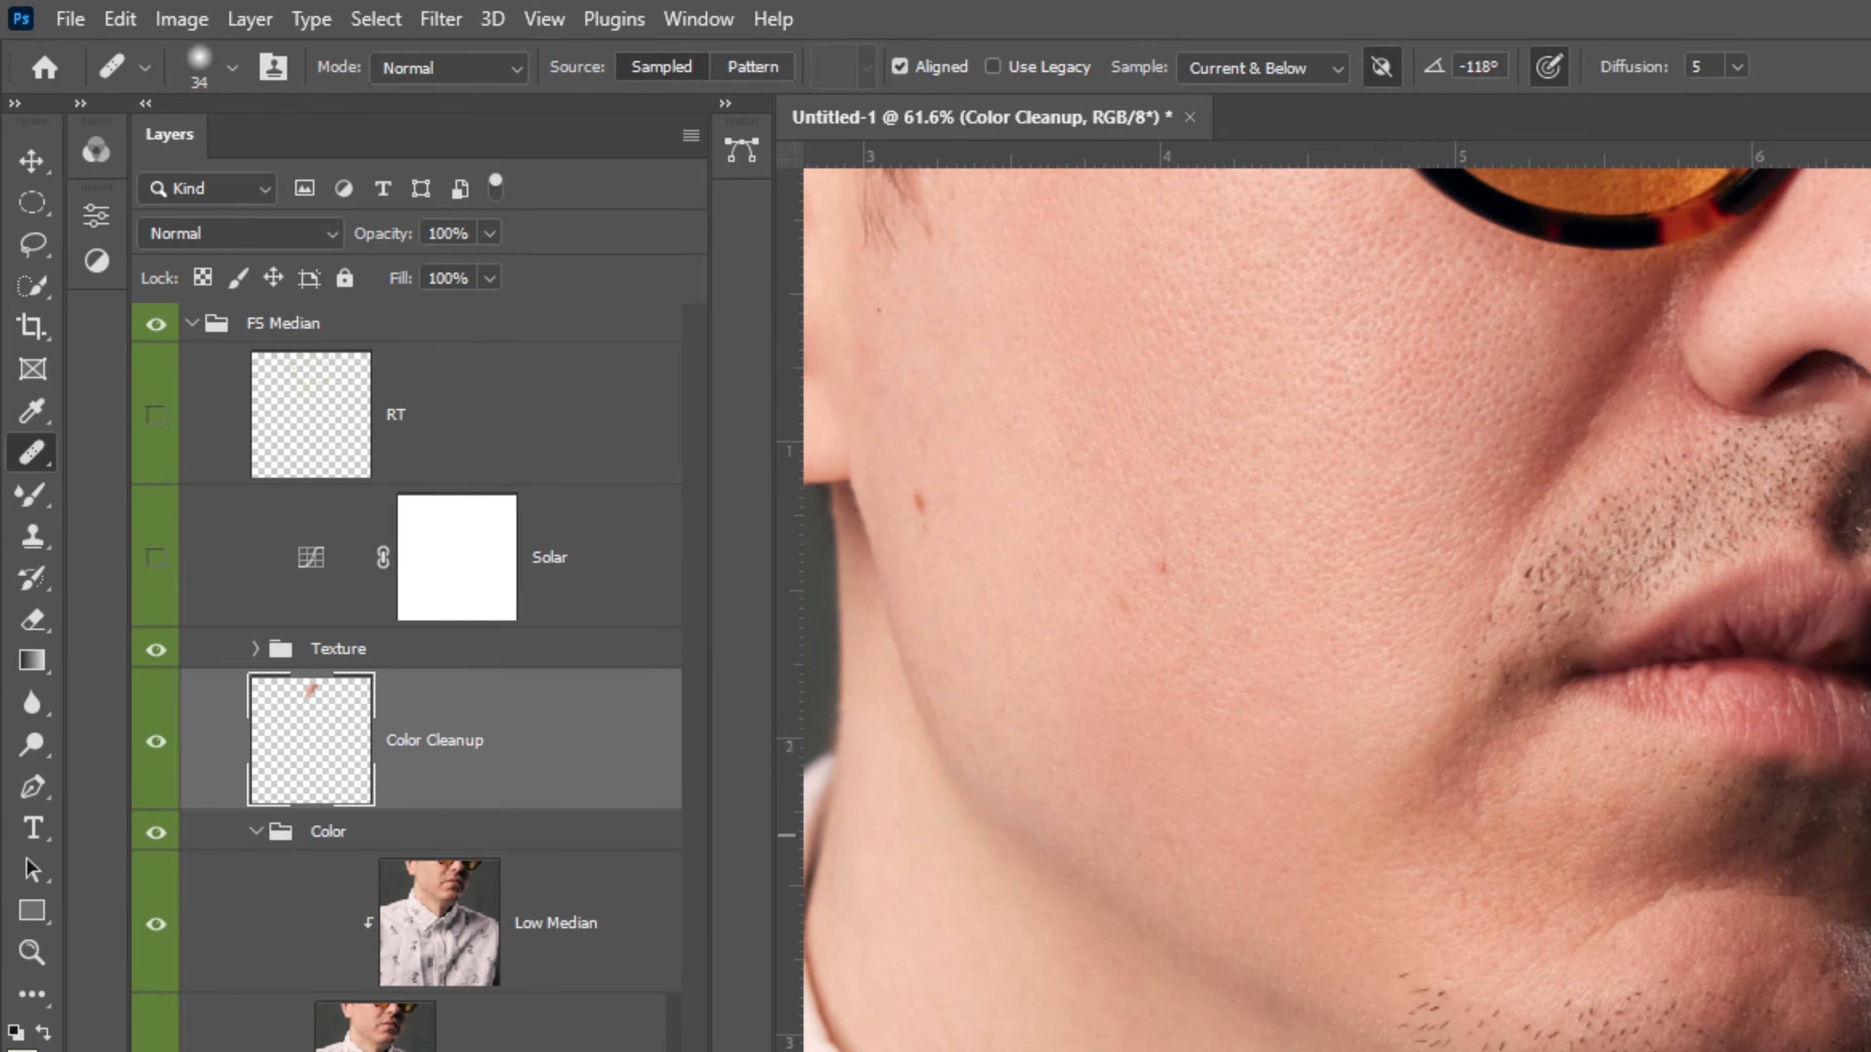
{"action": "left_click", "coordinate": [156, 741]}
{"action": "left_click", "coordinate": [156, 740]}
{"action": "left_click", "coordinate": [156, 740]}
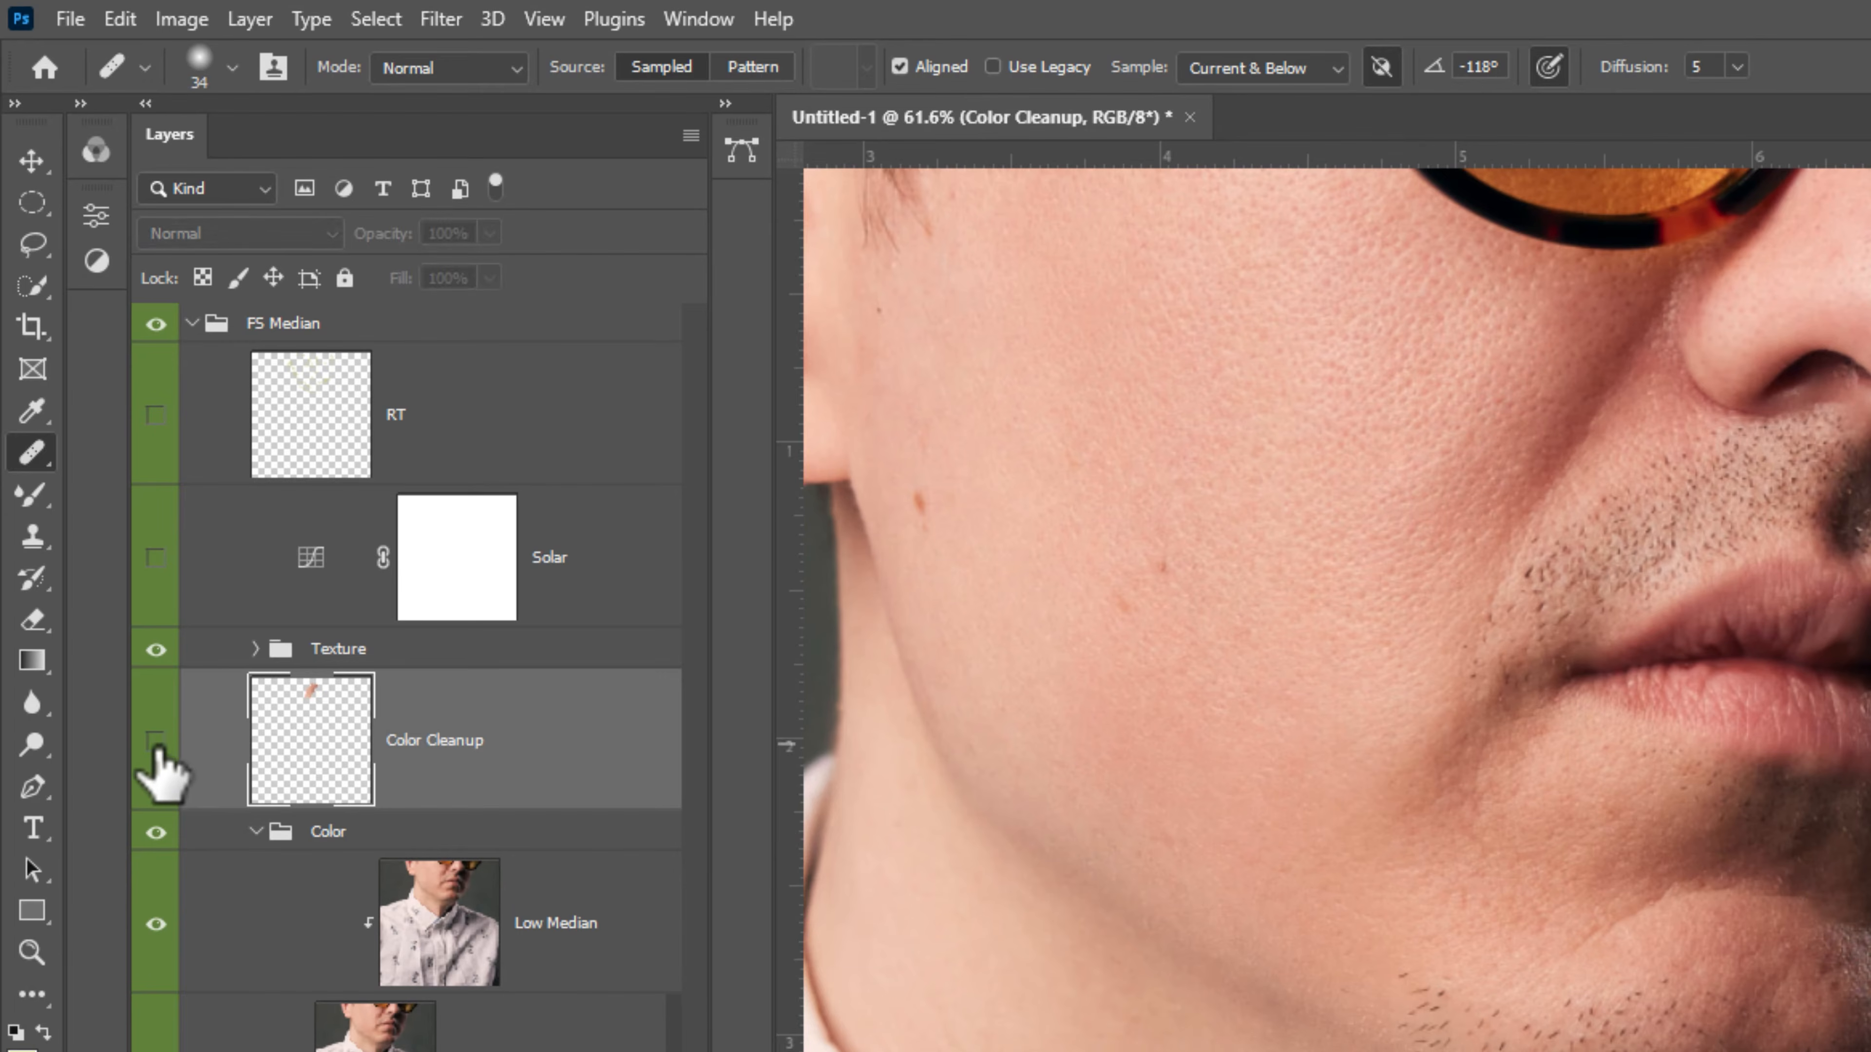
{"action": "left_click", "coordinate": [156, 740]}
{"action": "left_click", "coordinate": [156, 740]}
{"action": "left_click", "coordinate": [156, 740]}
{"action": "left_click", "coordinate": [159, 741]}
{"action": "left_click", "coordinate": [156, 740]}
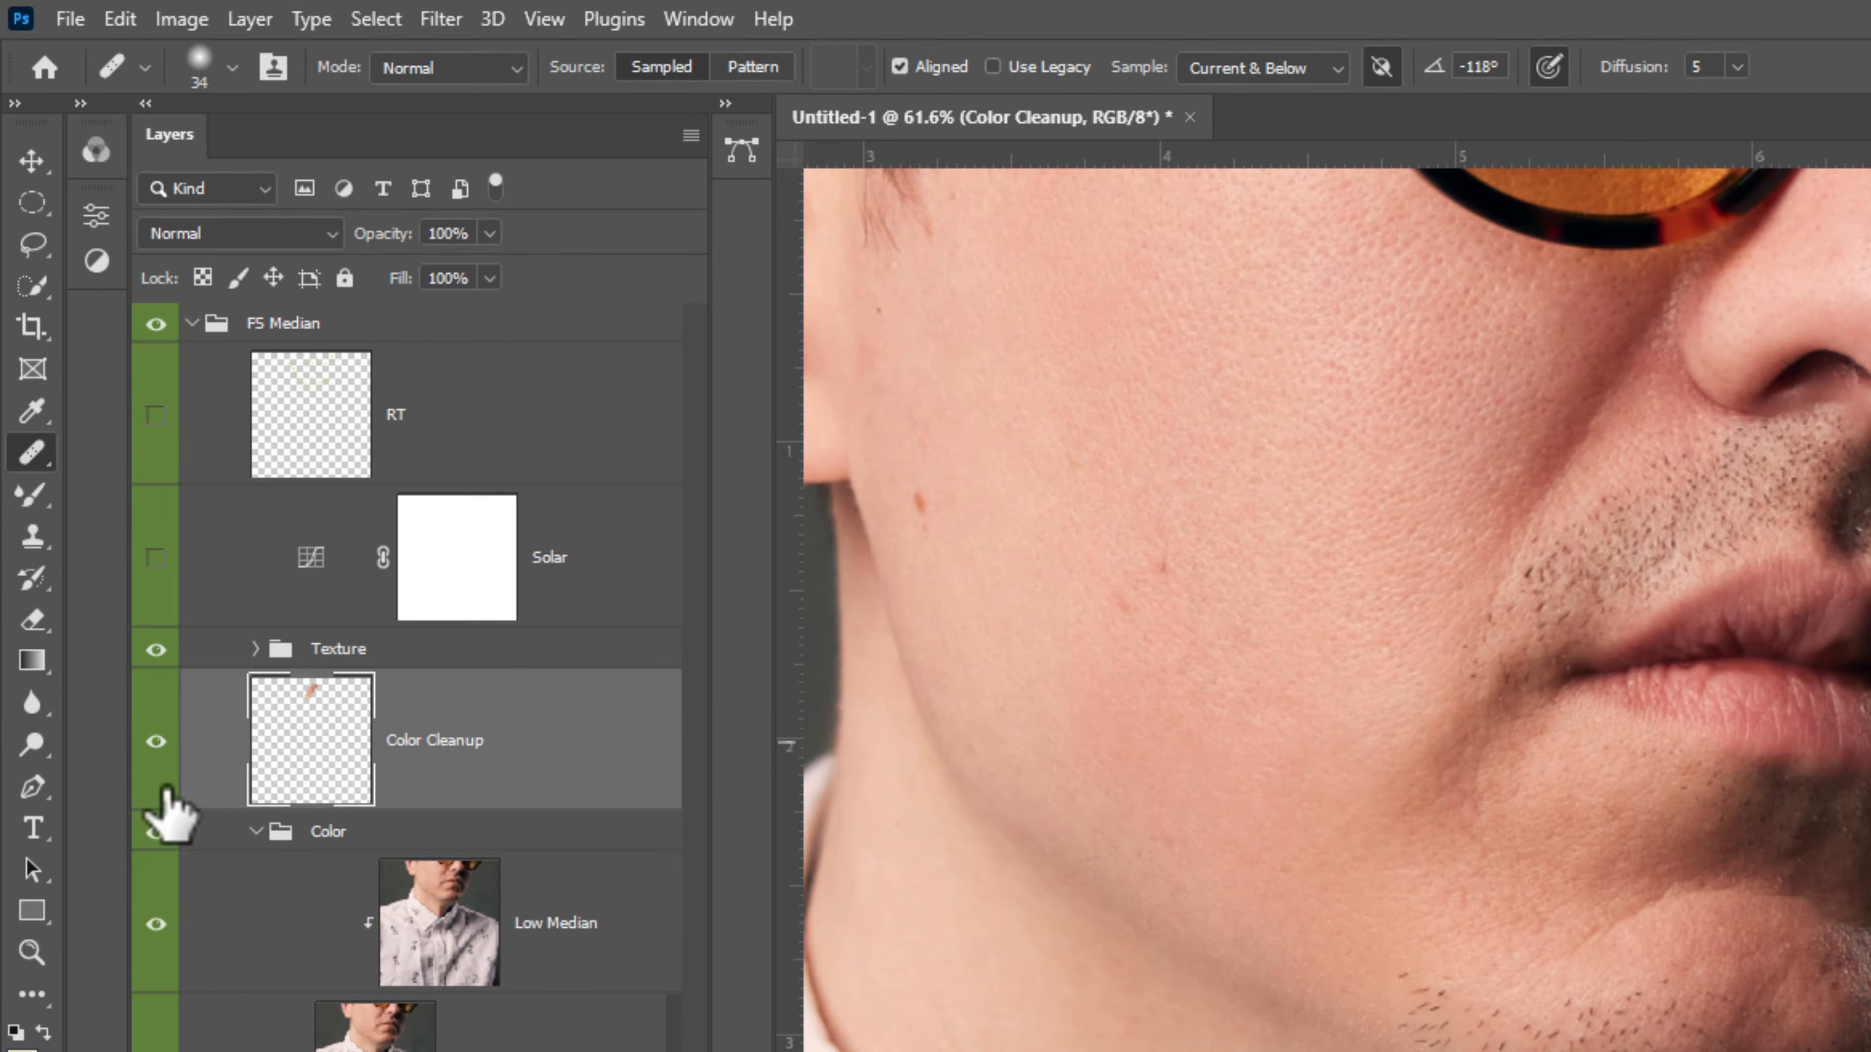
Delete the Color Cleanup layer between the Texture and Color groups.
{"action": "left_click", "coordinate": [156, 743]}
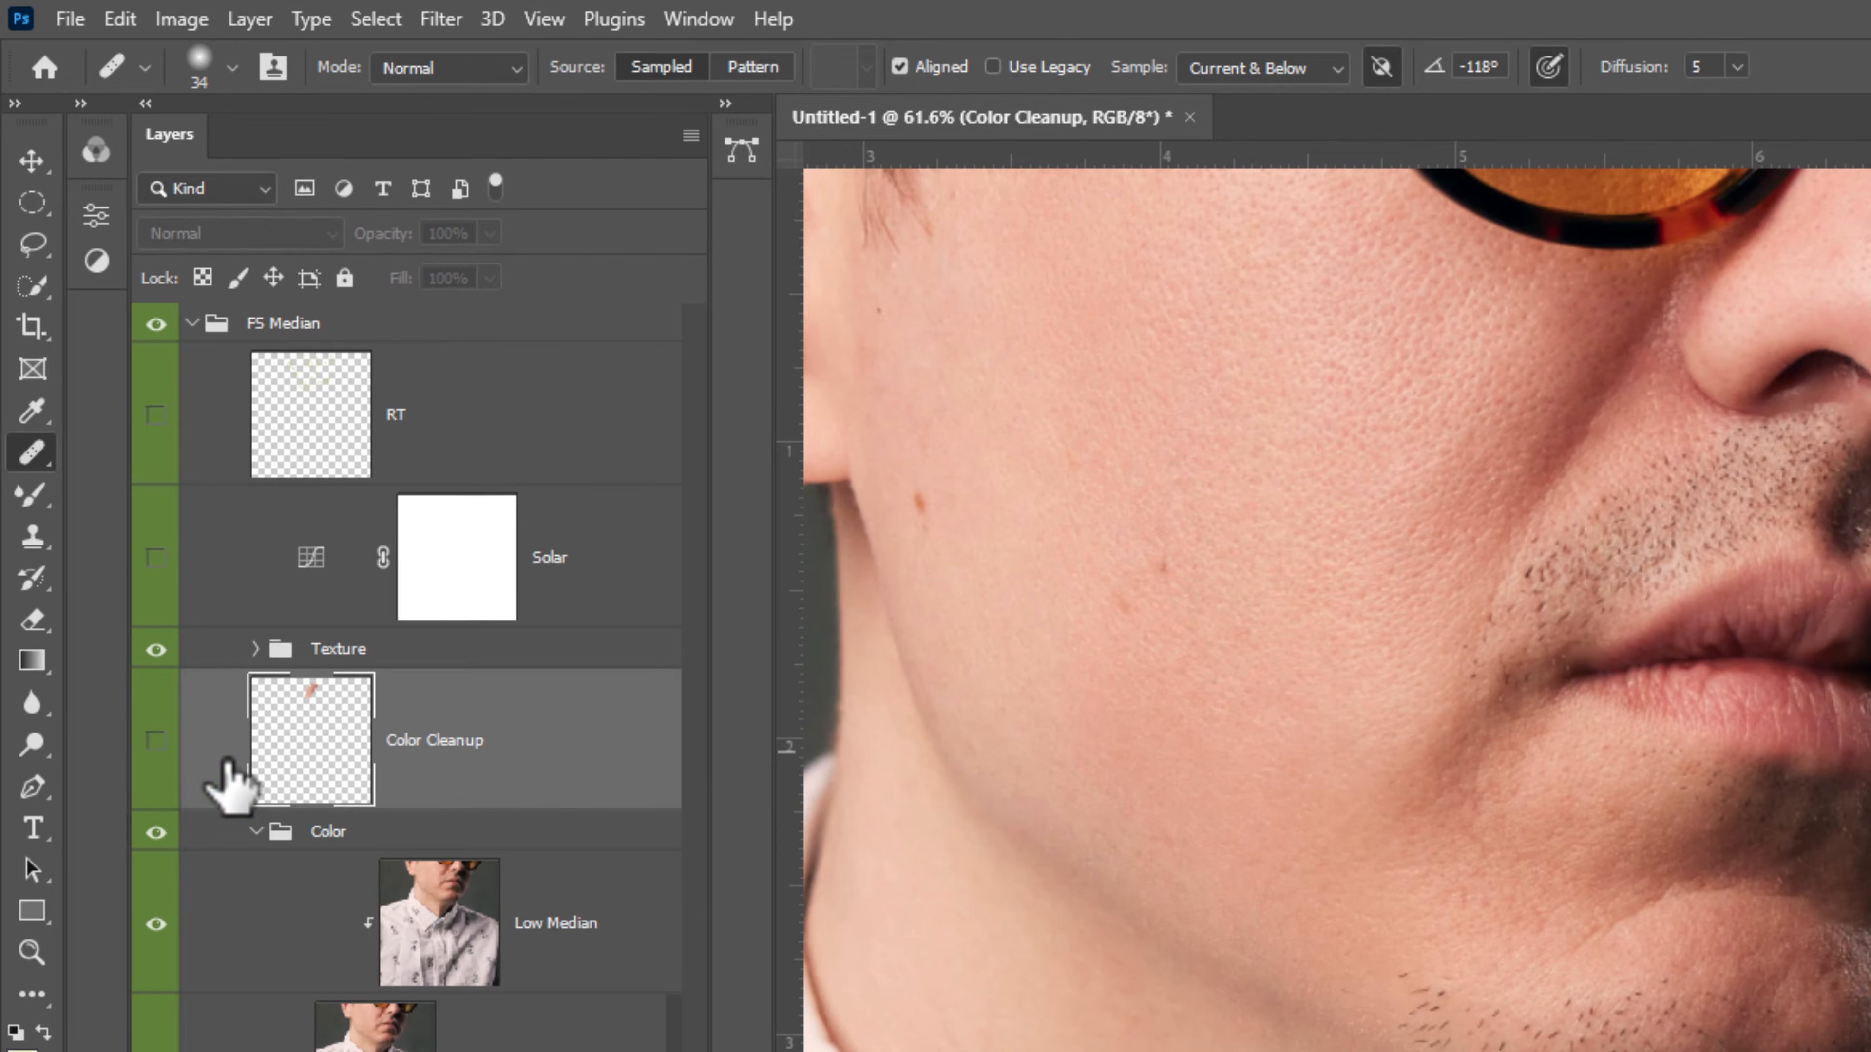
{"action": "left_click_drag", "start_coordinate": [590, 741], "coordinate": [591, 741]}
{"action": "key", "text": "Delete"}
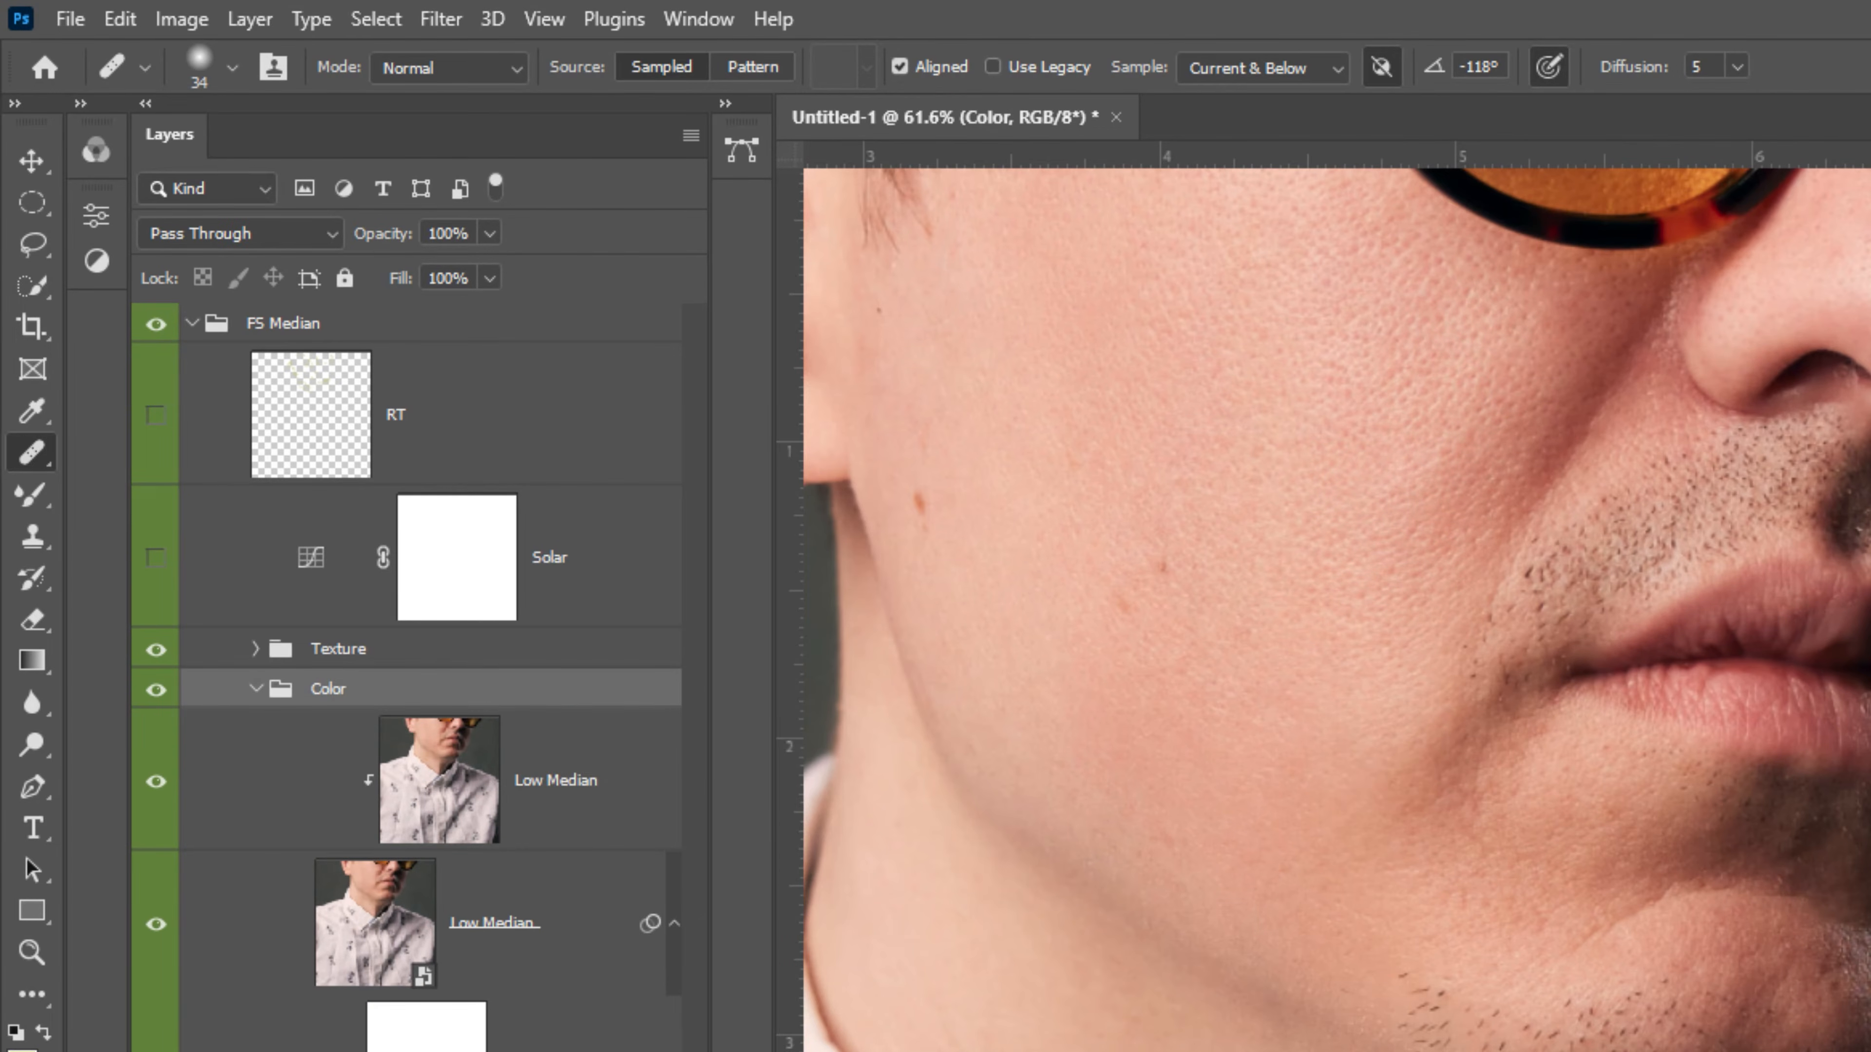
Add a Curves adjustment layer at the top of the Color group and lower the color channels' highlight endpoints, with Blue at output 239.
{"action": "left_click", "coordinate": [325, 1019]}
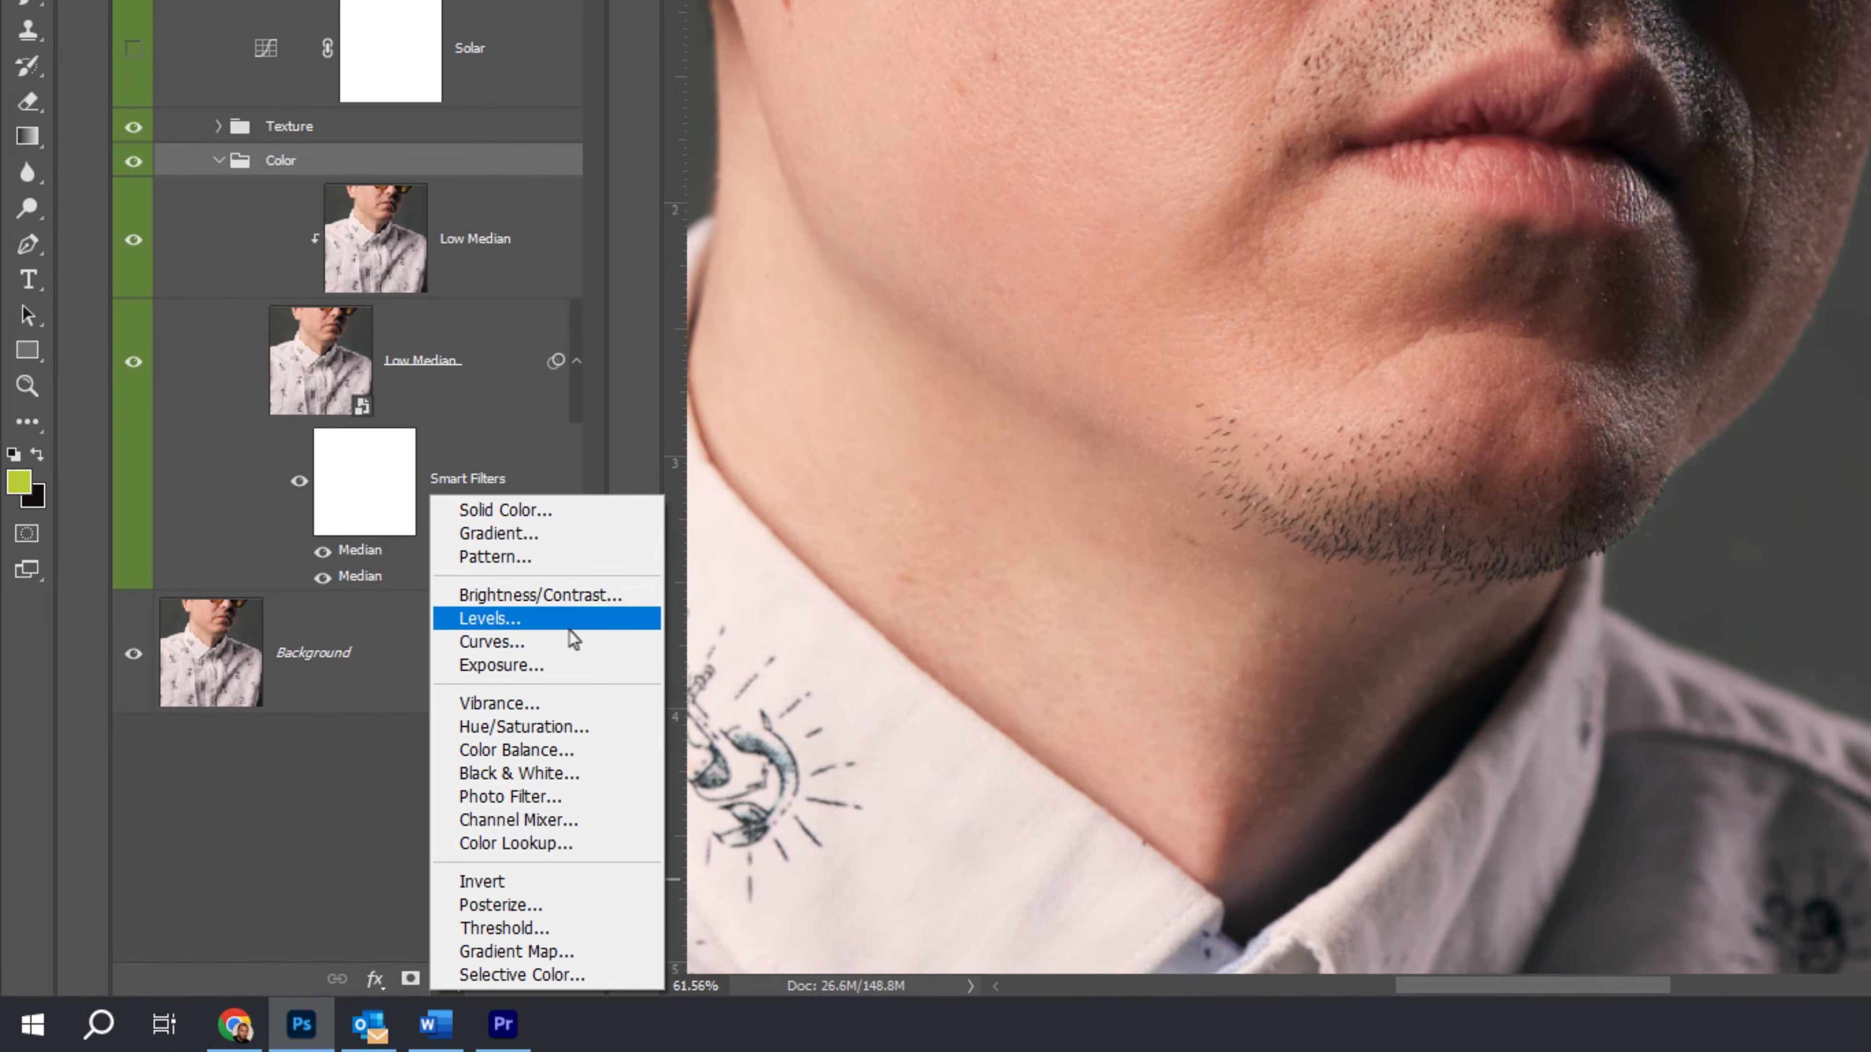
{"action": "left_click", "coordinate": [547, 641]}
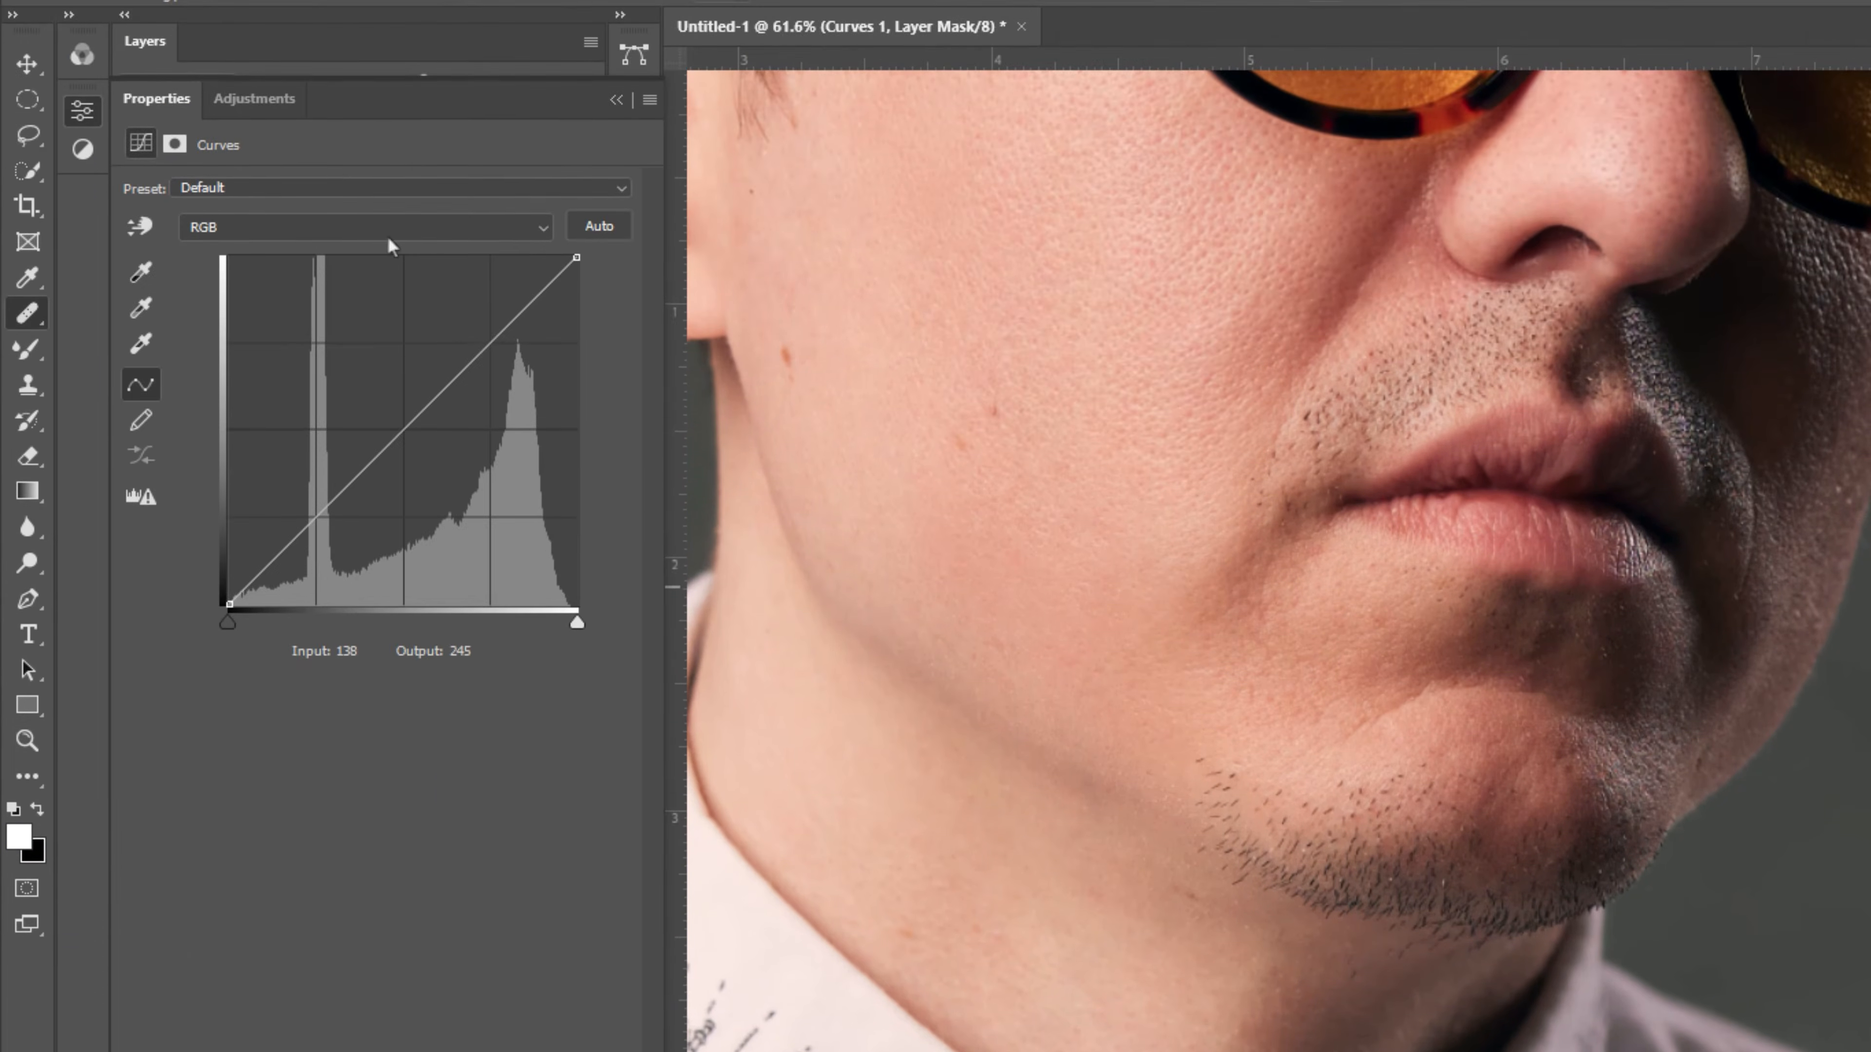
{"action": "left_click", "coordinate": [427, 230]}
{"action": "left_click", "coordinate": [397, 283]}
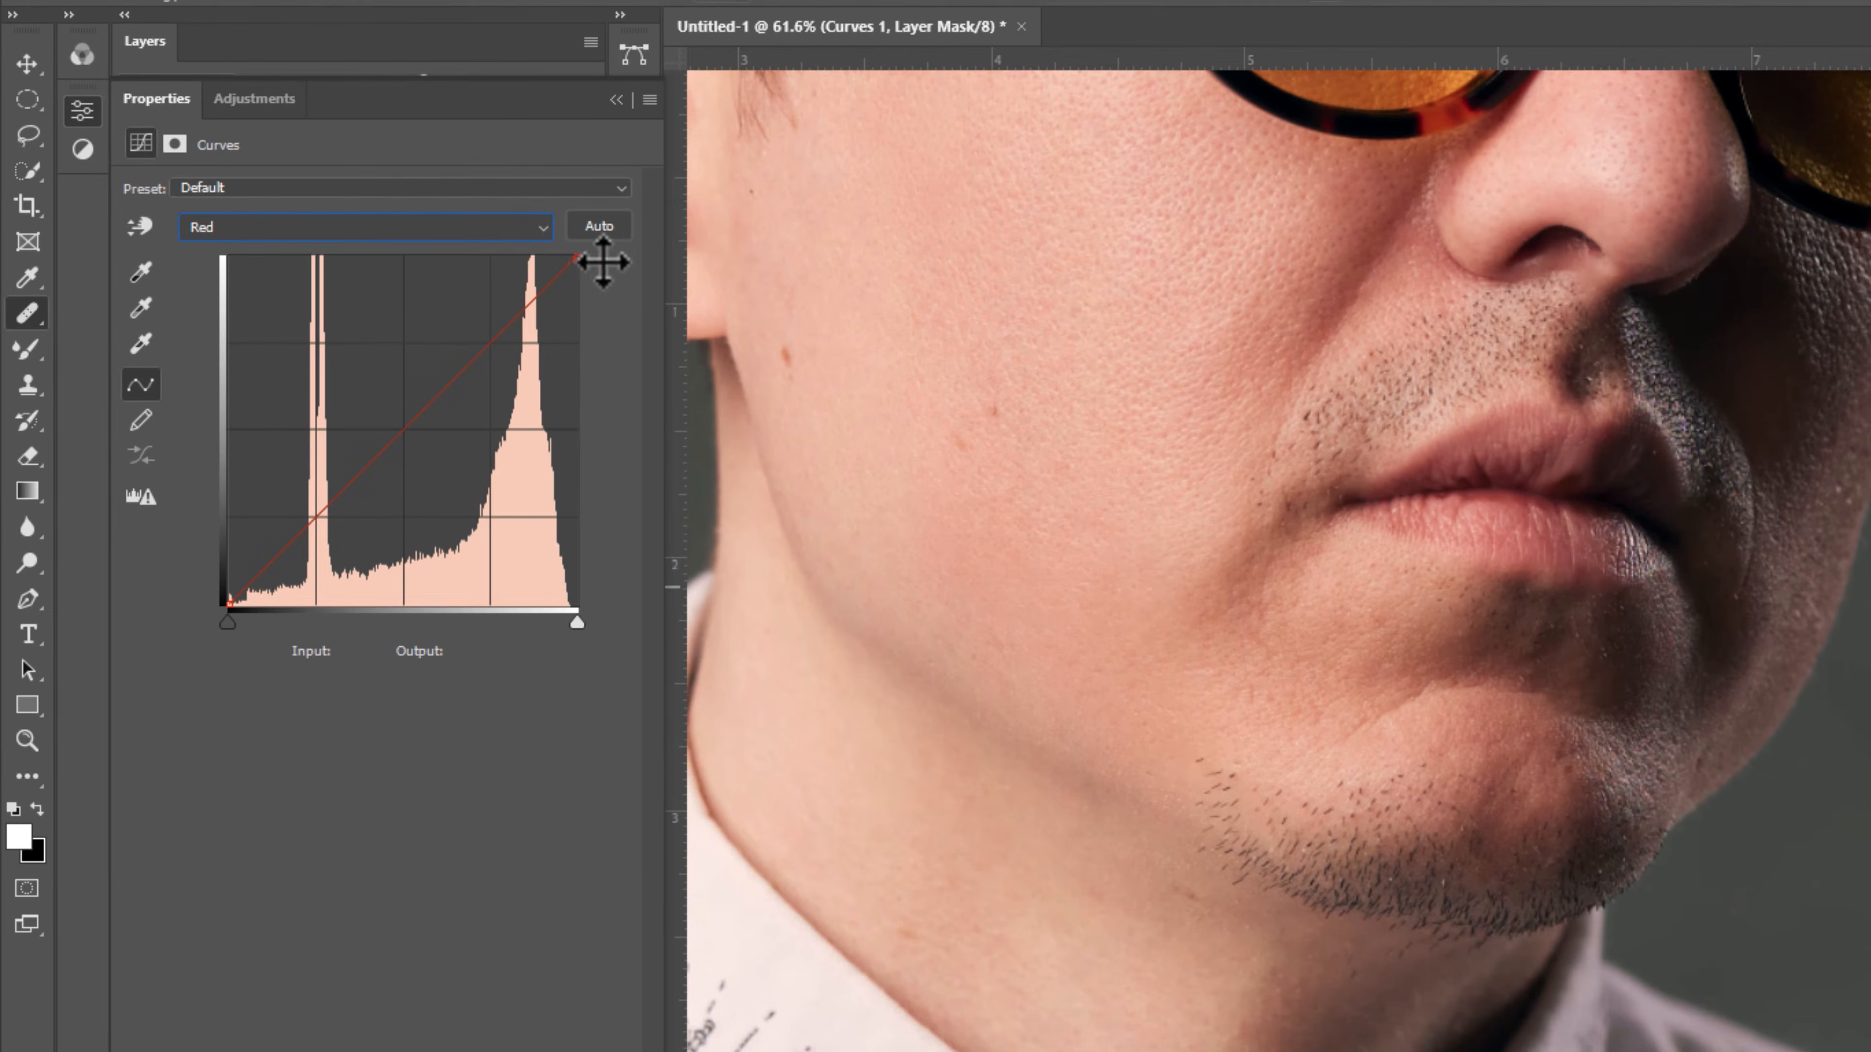
{"action": "left_click", "coordinate": [480, 233]}
{"action": "left_click", "coordinate": [505, 287]}
{"action": "left_click_drag", "start_coordinate": [577, 257], "coordinate": [582, 285]}
{"action": "left_click", "coordinate": [484, 233]}
{"action": "left_click", "coordinate": [534, 305]}
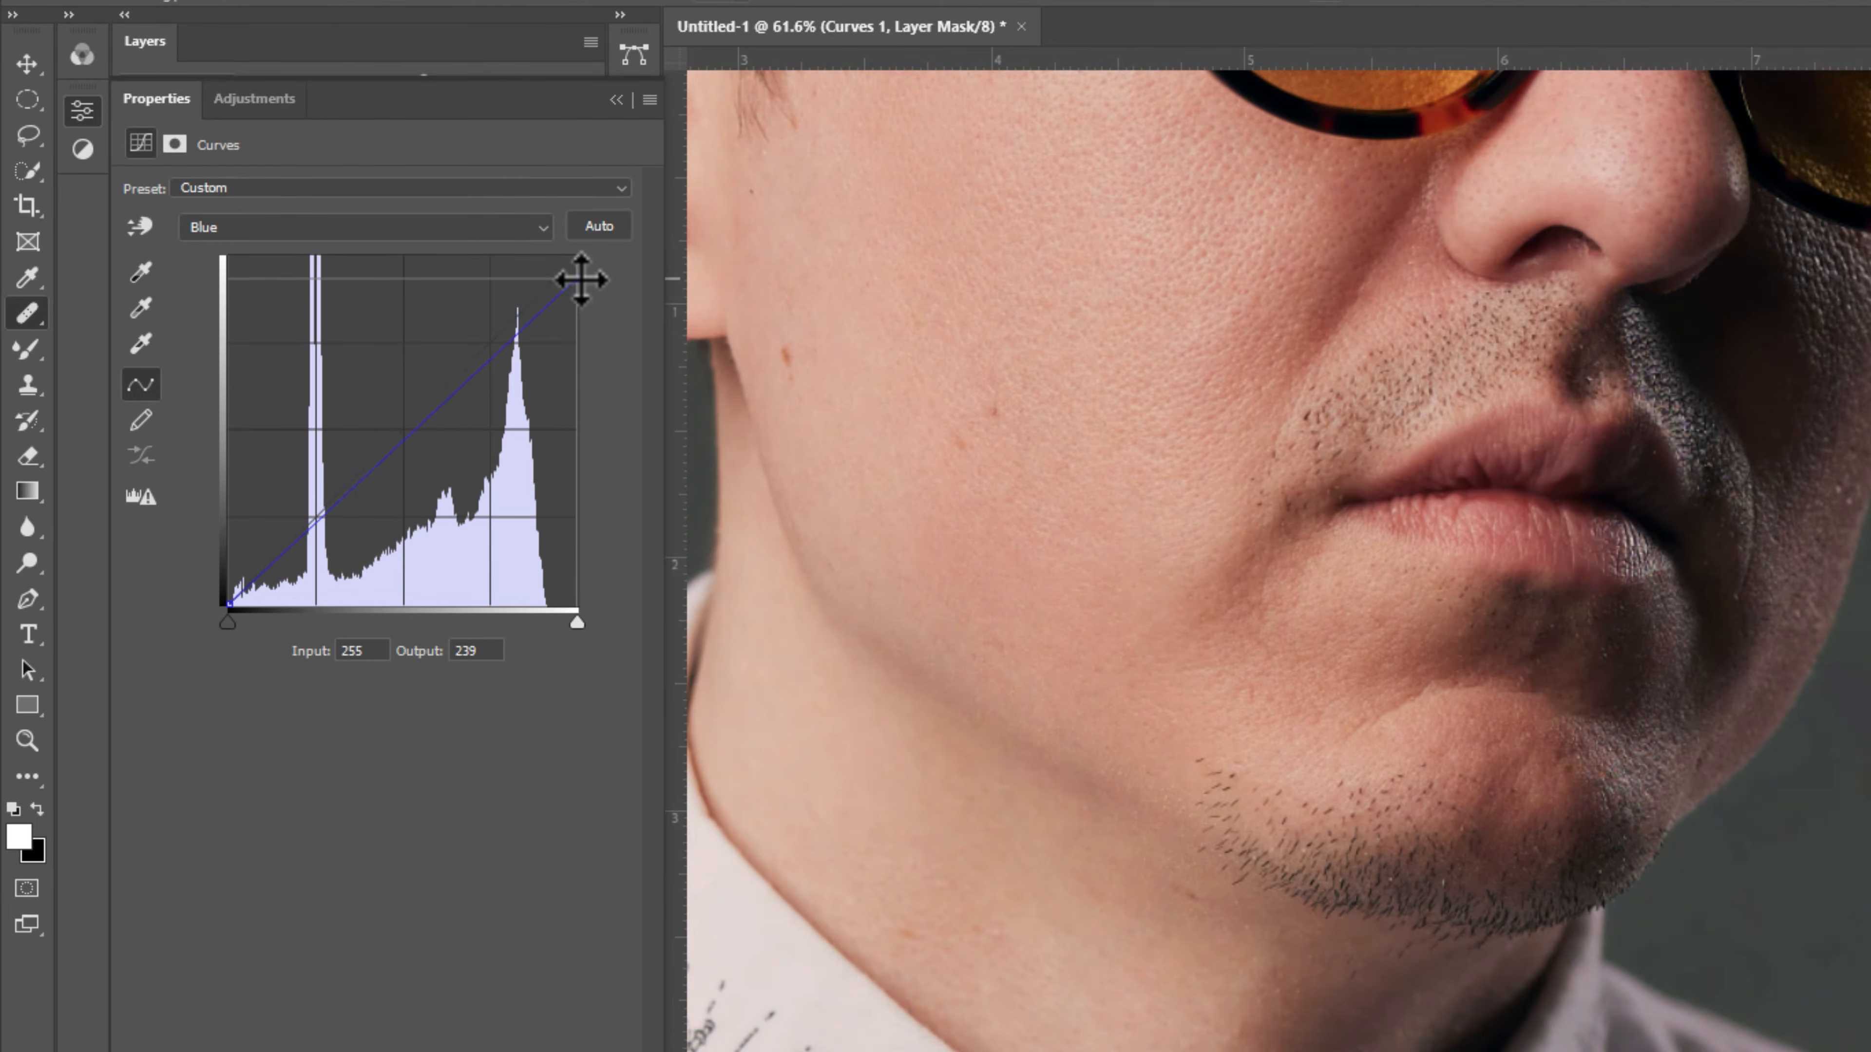
Close the curve settings and toggle the Curves 1 layer's visibility to compare the skin tone with and without it.
{"action": "left_click", "coordinate": [613, 102]}
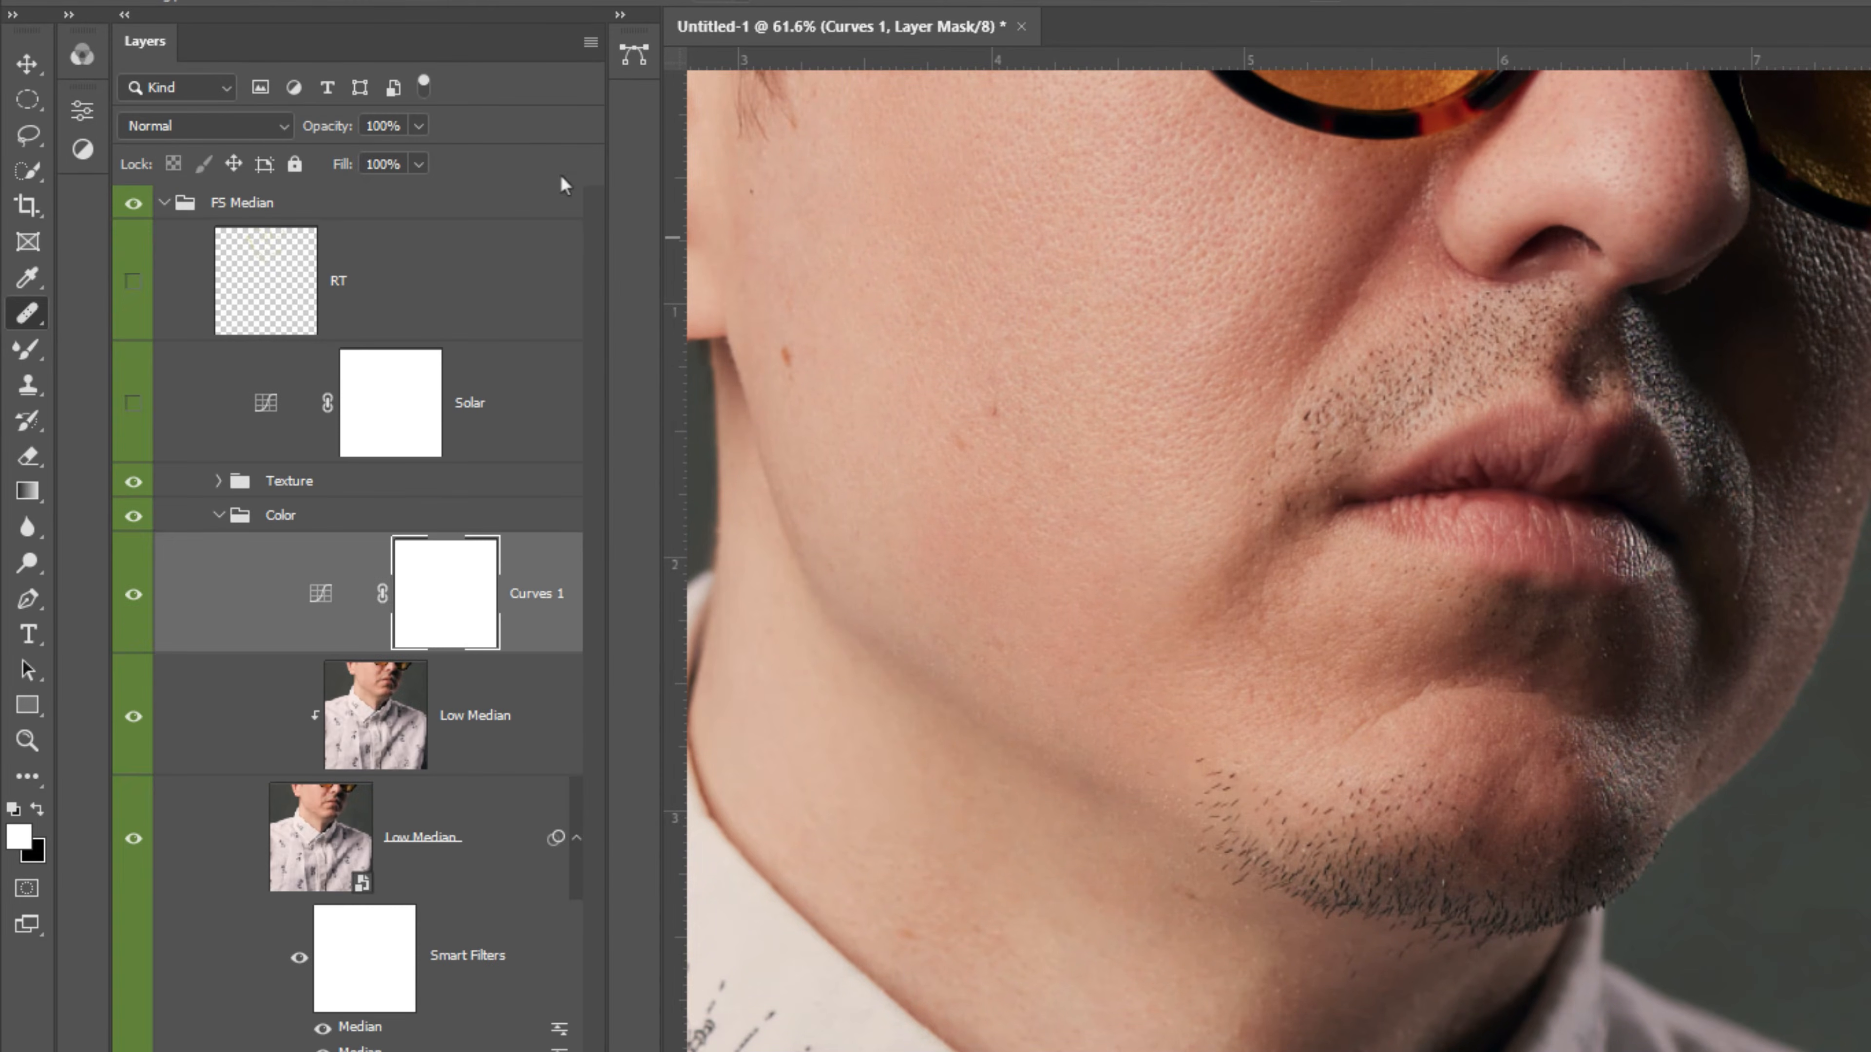
{"action": "left_click", "coordinate": [133, 594]}
{"action": "left_click", "coordinate": [133, 593]}
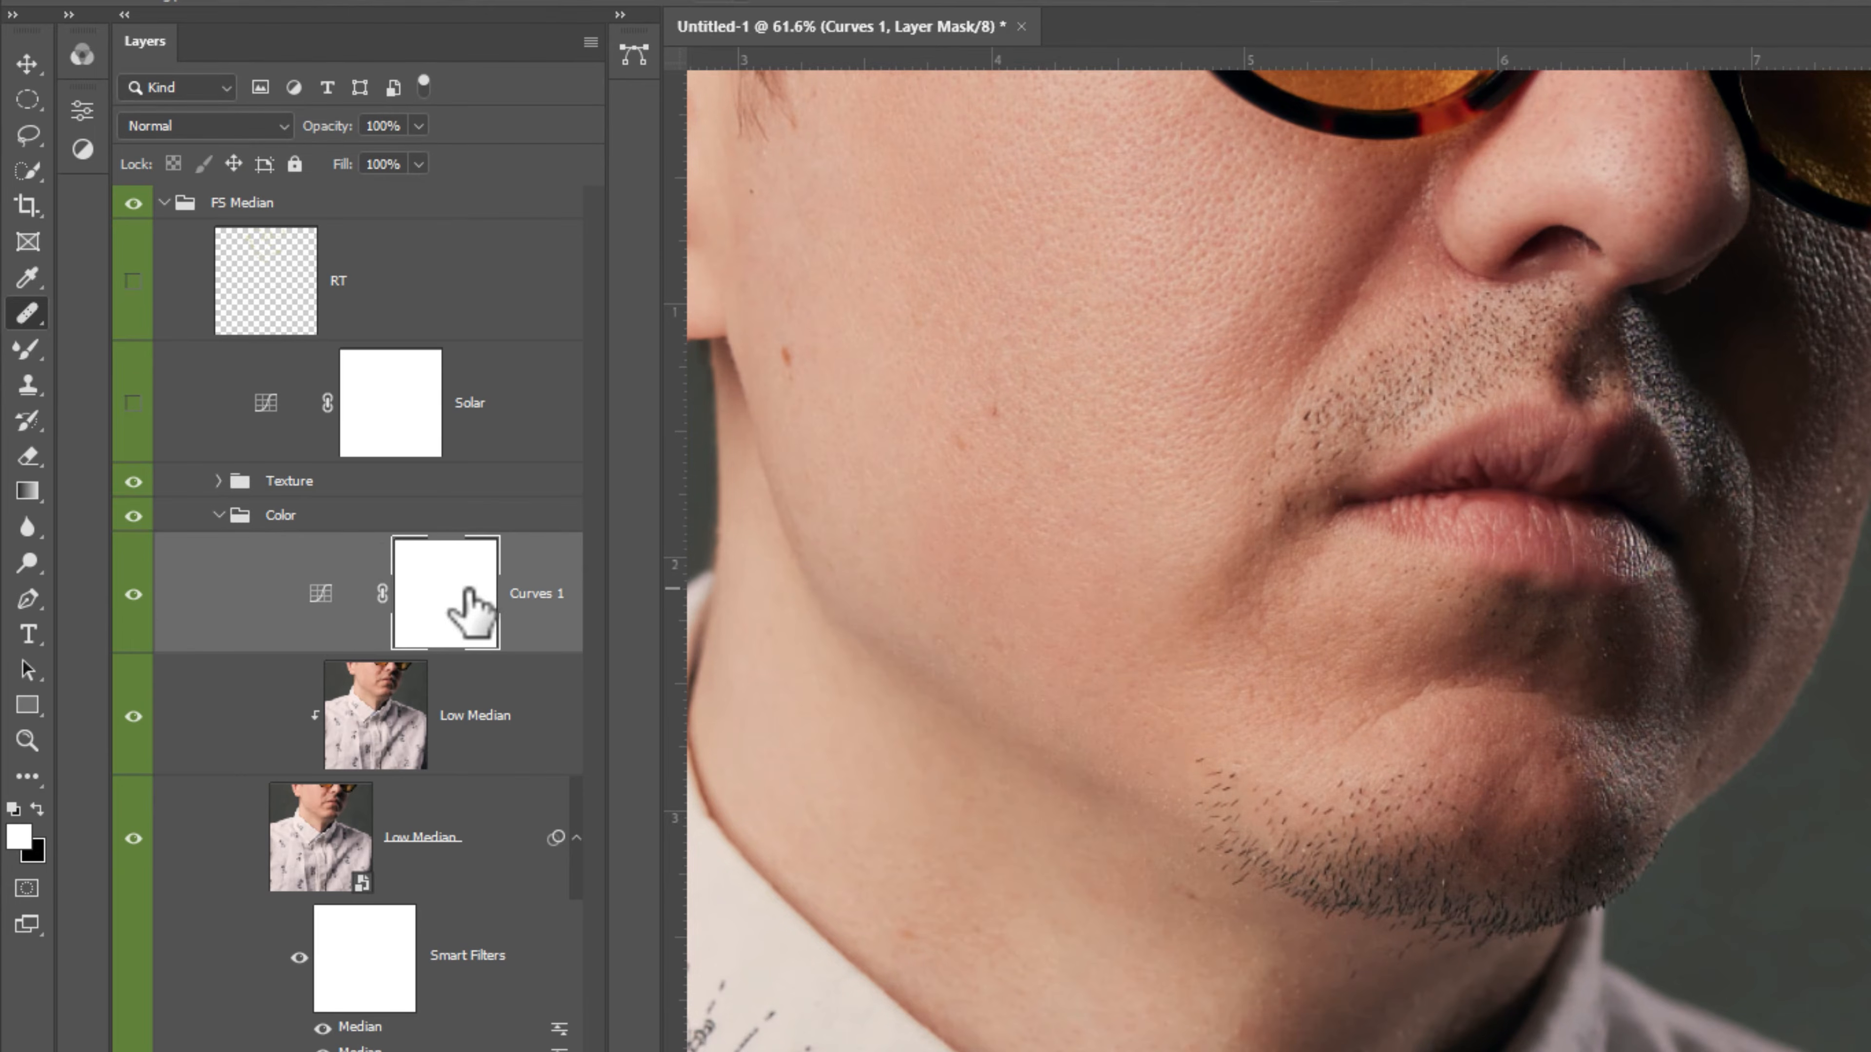
Brighten the Curves 1 RGB curve by raising input 118 to output 135 and moving the white point to input 226.
{"action": "left_click", "coordinate": [331, 596]}
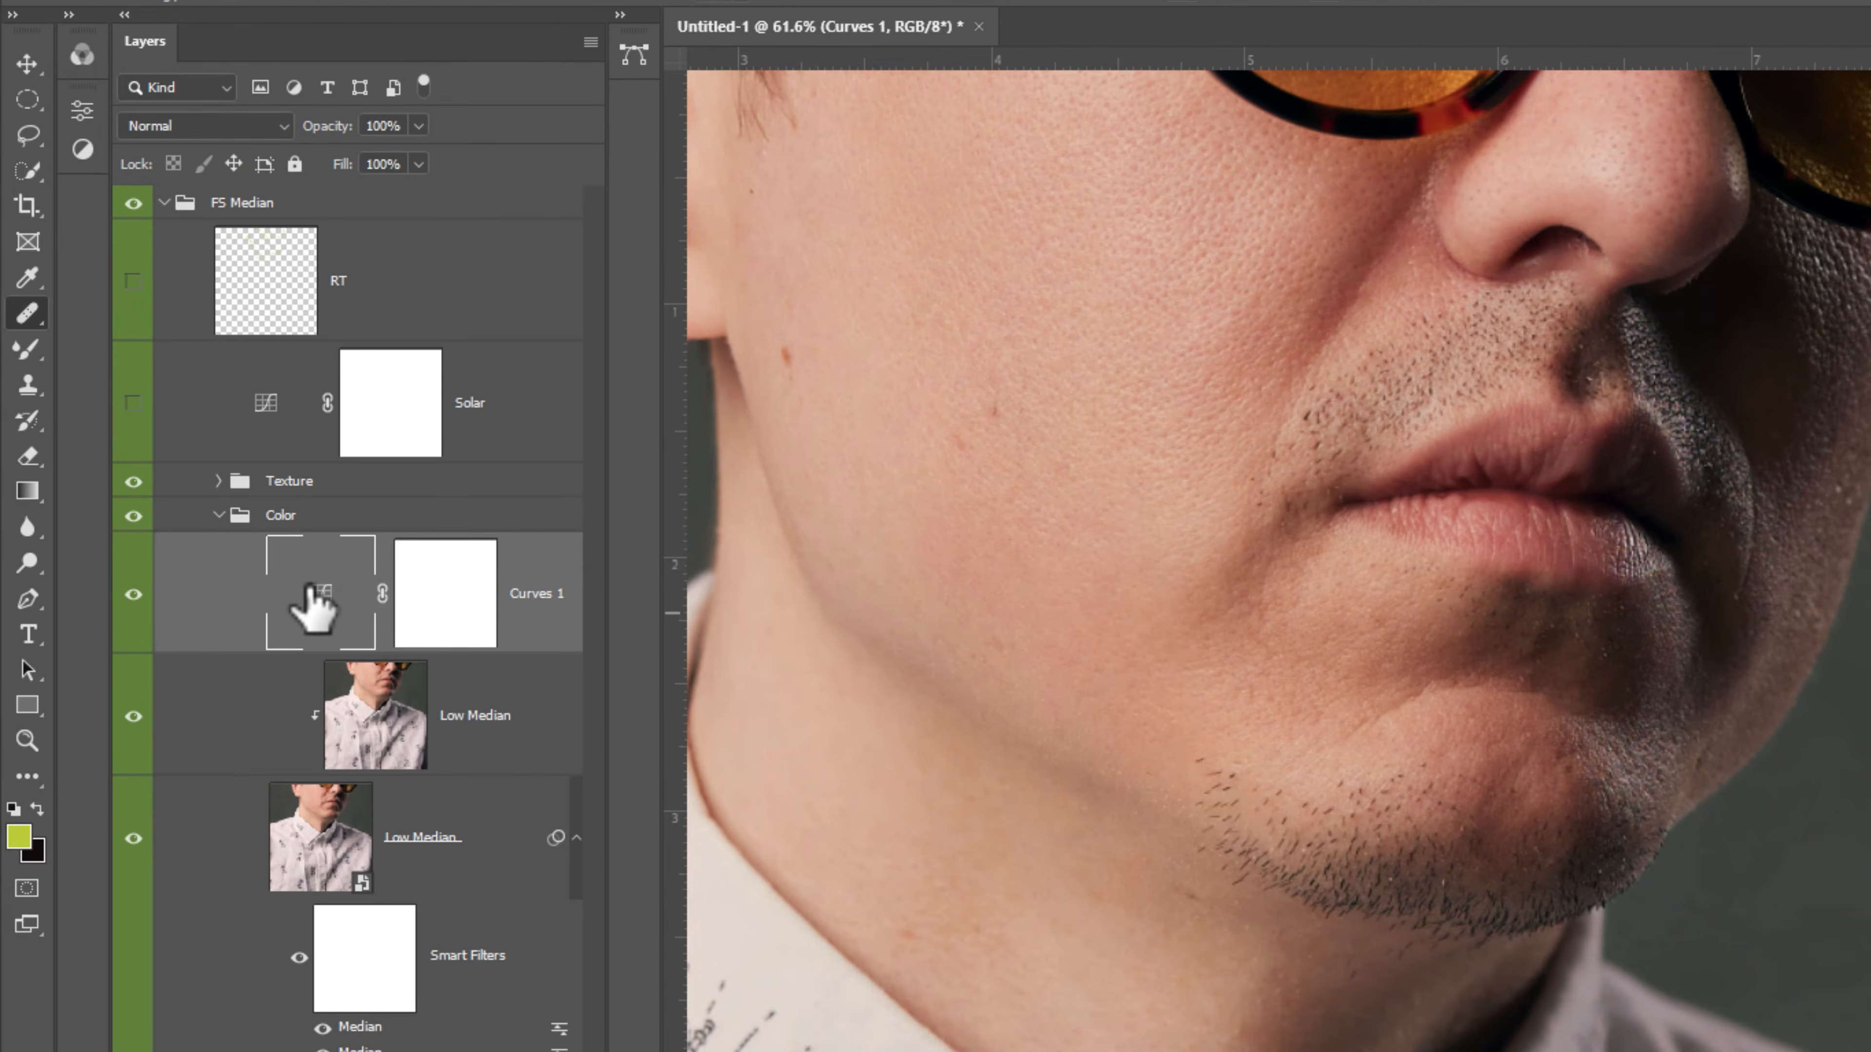
{"action": "double_click", "coordinate": [317, 595]}
{"action": "left_click_drag", "start_coordinate": [388, 430], "coordinate": [392, 420]}
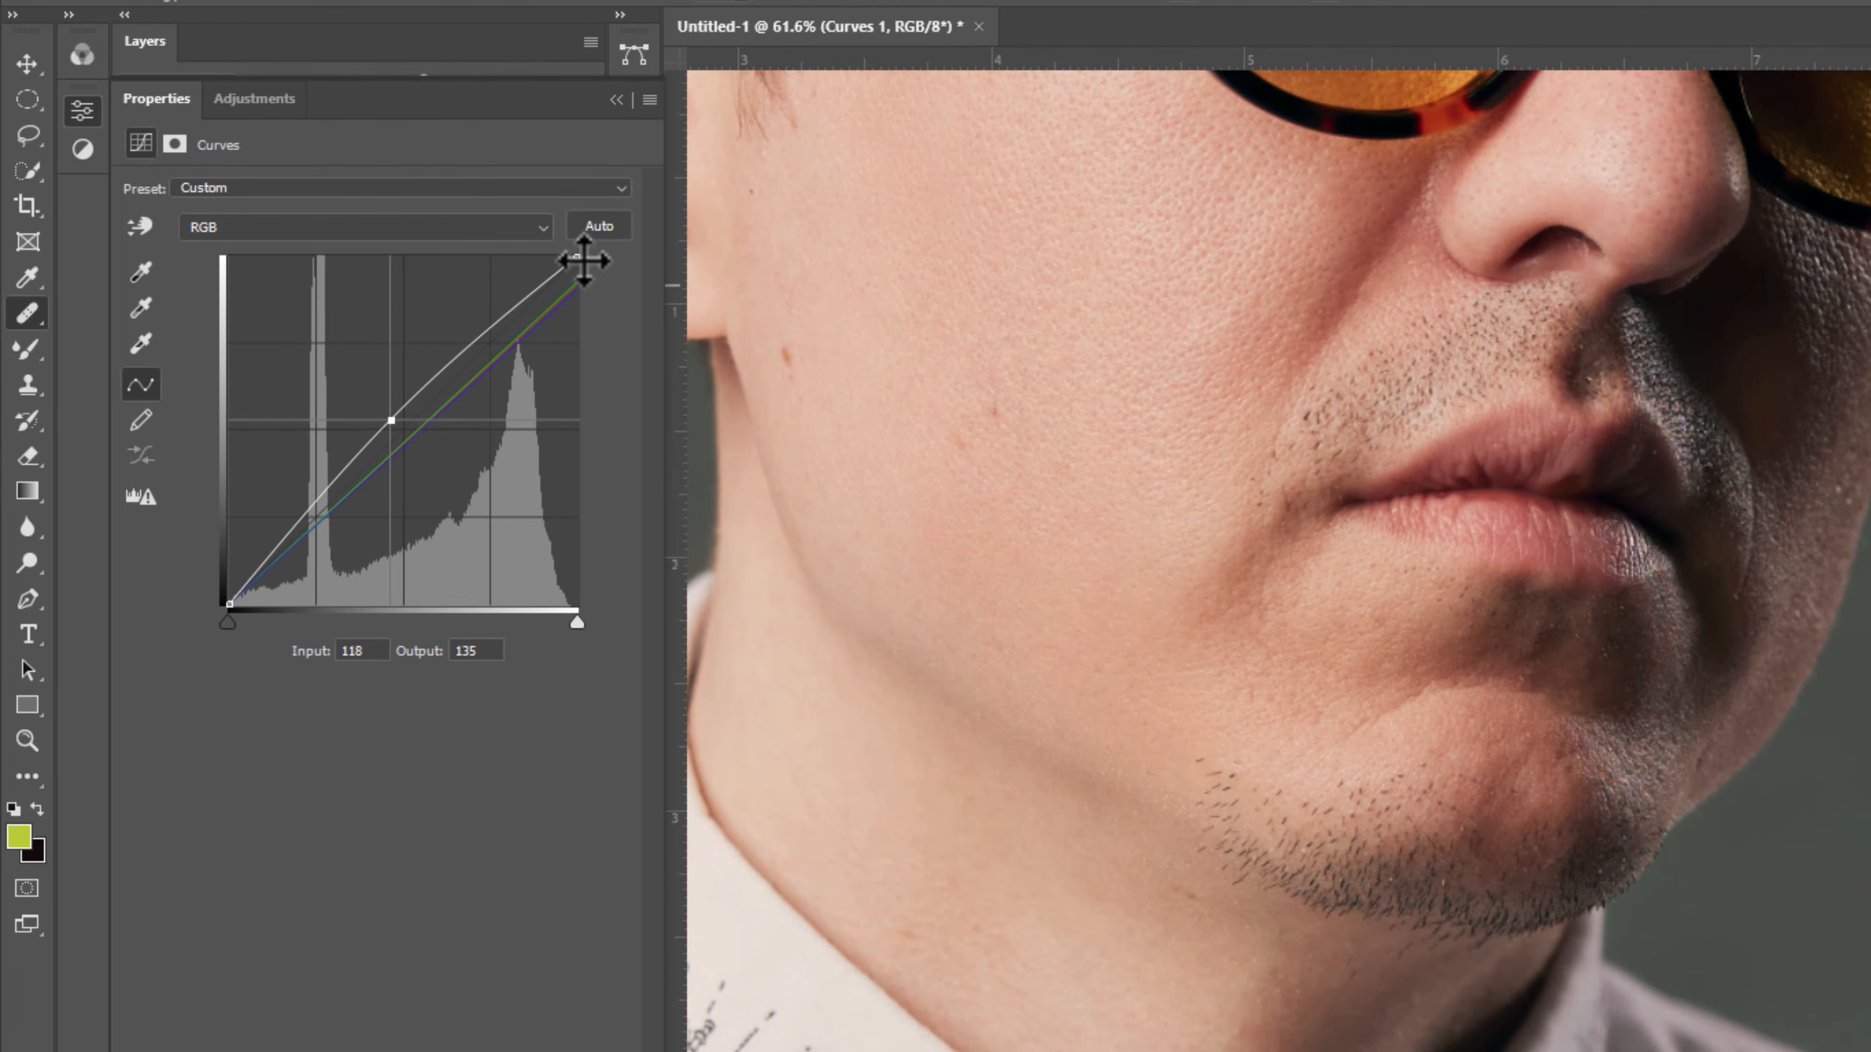
{"action": "left_click_drag", "start_coordinate": [577, 259], "coordinate": [532, 237]}
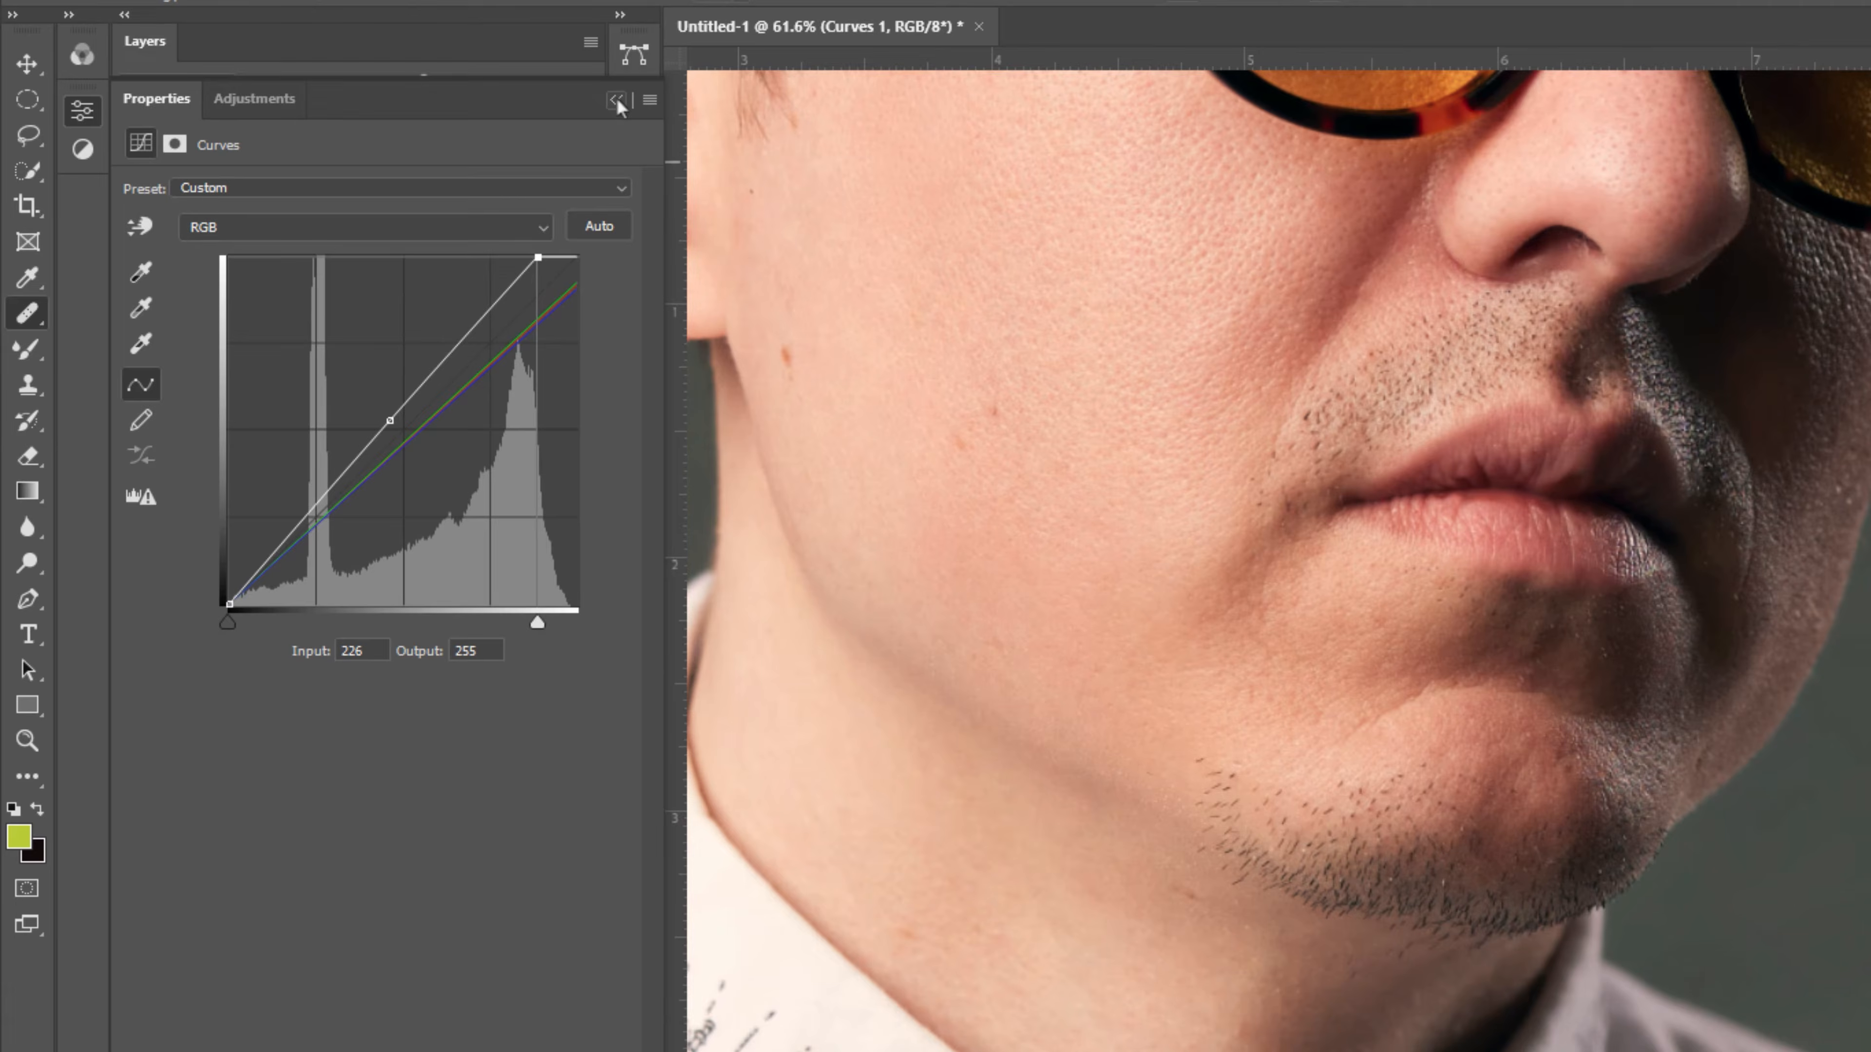
{"action": "double_click", "coordinate": [616, 95]}
Invert the Curves 1 mask to black and paint white over the upper cheek with a smaller soft brush to reveal the correction there.
{"action": "left_click", "coordinate": [455, 622]}
{"action": "key", "text": "ctrl+i"}
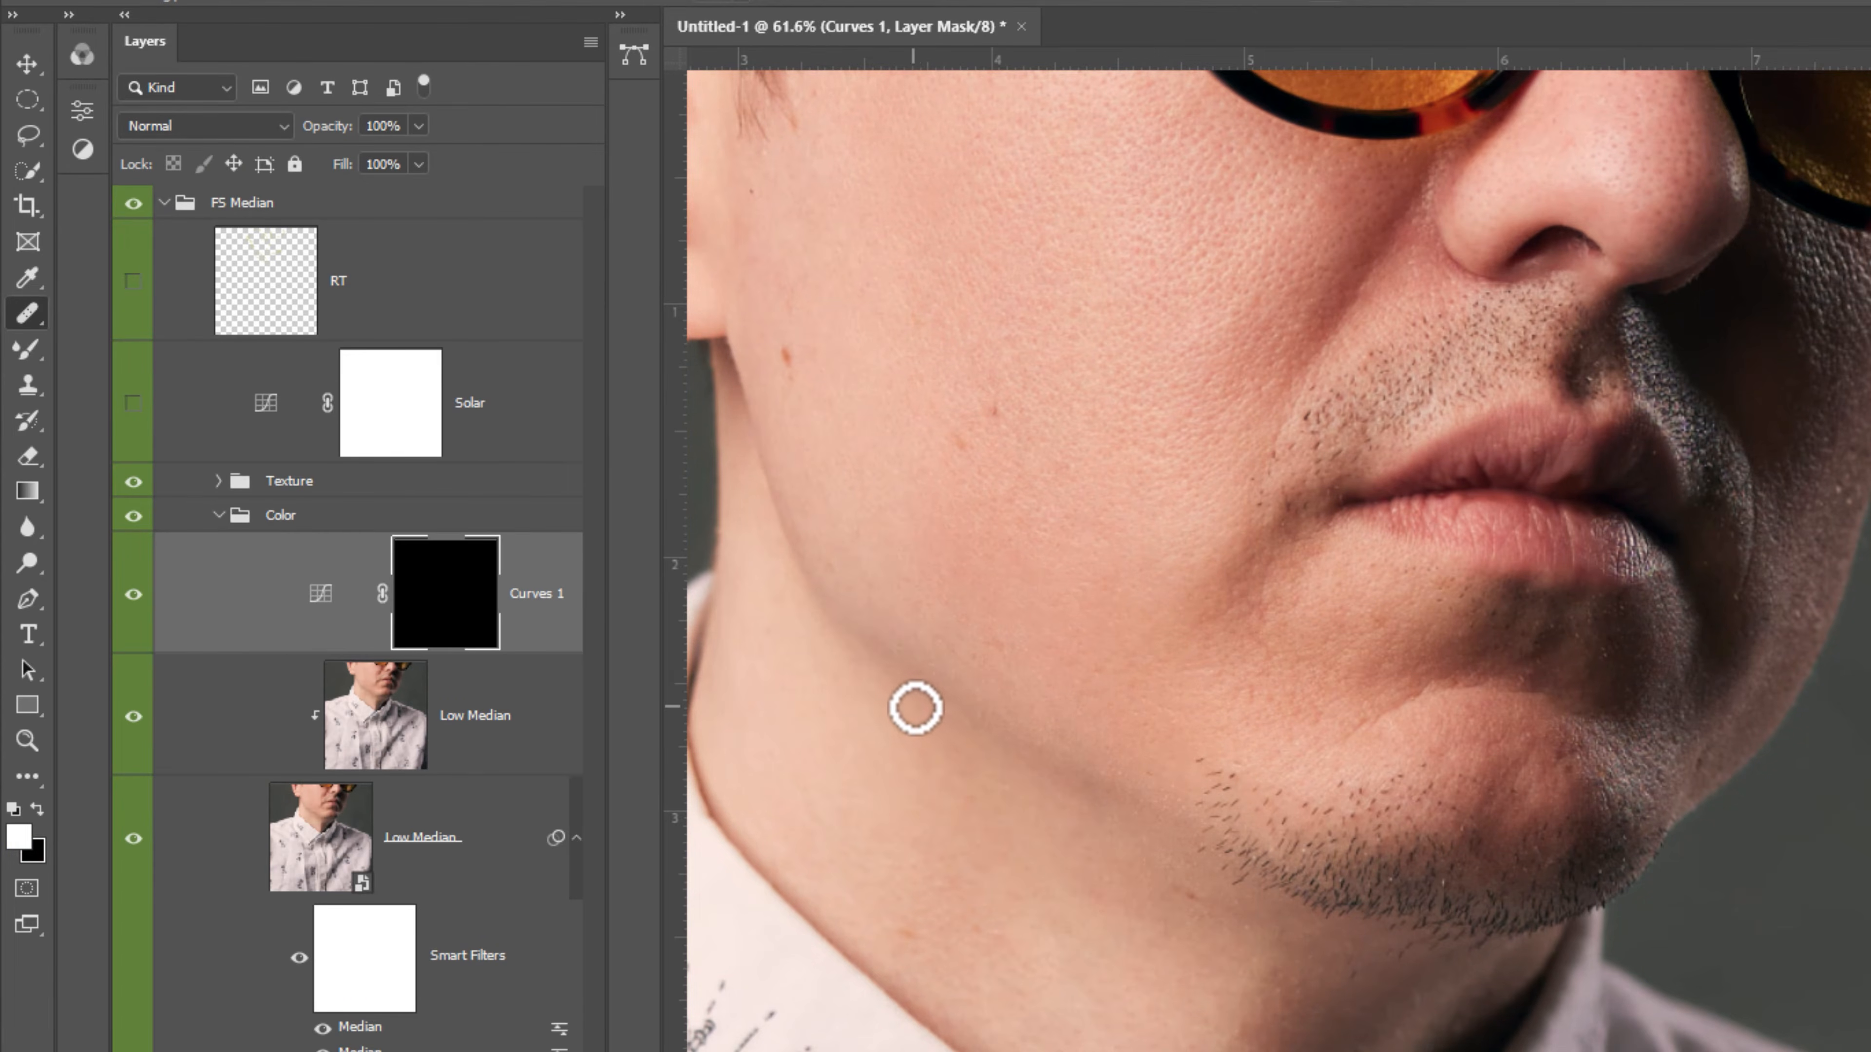
{"action": "key", "text": "b"}
{"action": "left_click_drag", "start_coordinate": [1120, 259], "coordinate": [1252, 214]}
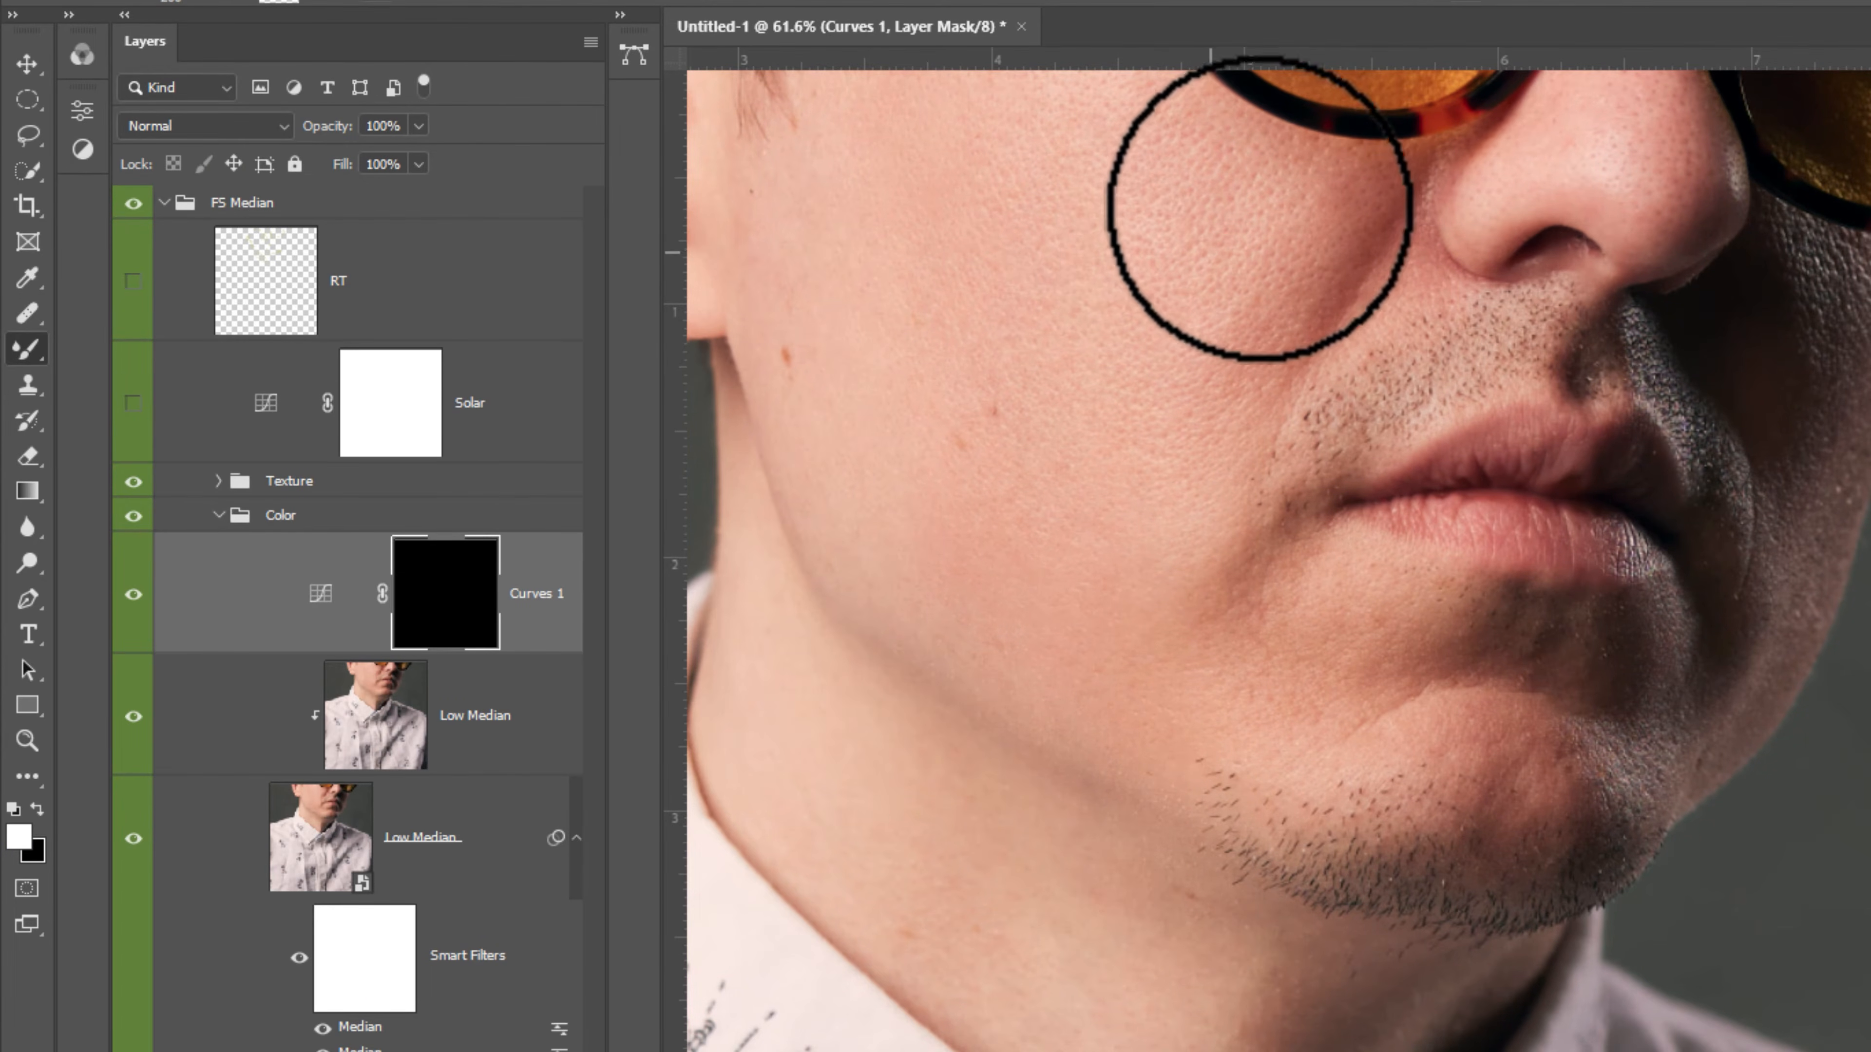
{"action": "key", "text": "bracketleft"}
{"action": "key", "text": "bracketleft"}
{"action": "key", "text": "bracketleft"}
{"action": "key", "text": "bracketleft"}
{"action": "key", "text": "bracketleft"}
{"action": "key", "text": "bracketleft"}
{"action": "key", "text": "bracketleft"}
{"action": "key", "text": "bracketleft"}
{"action": "key", "text": "bracketleft"}
{"action": "key", "text": "bracketleft"}
{"action": "key", "text": "bracketleft"}
{"action": "key", "text": "bracketleft"}
{"action": "mouse_move", "coordinate": [1190, 230]}
{"action": "left_mouse_down"}
{"action": "mouse_move", "coordinate": [1282, 230]}
{"action": "mouse_move", "coordinate": [1333, 190]}
{"action": "mouse_move", "coordinate": [1244, 230]}
{"action": "mouse_move", "coordinate": [1203, 343]}
{"action": "mouse_move", "coordinate": [1295, 300]}
{"action": "mouse_move", "coordinate": [1408, 197]}
{"action": "left_mouse_up"}
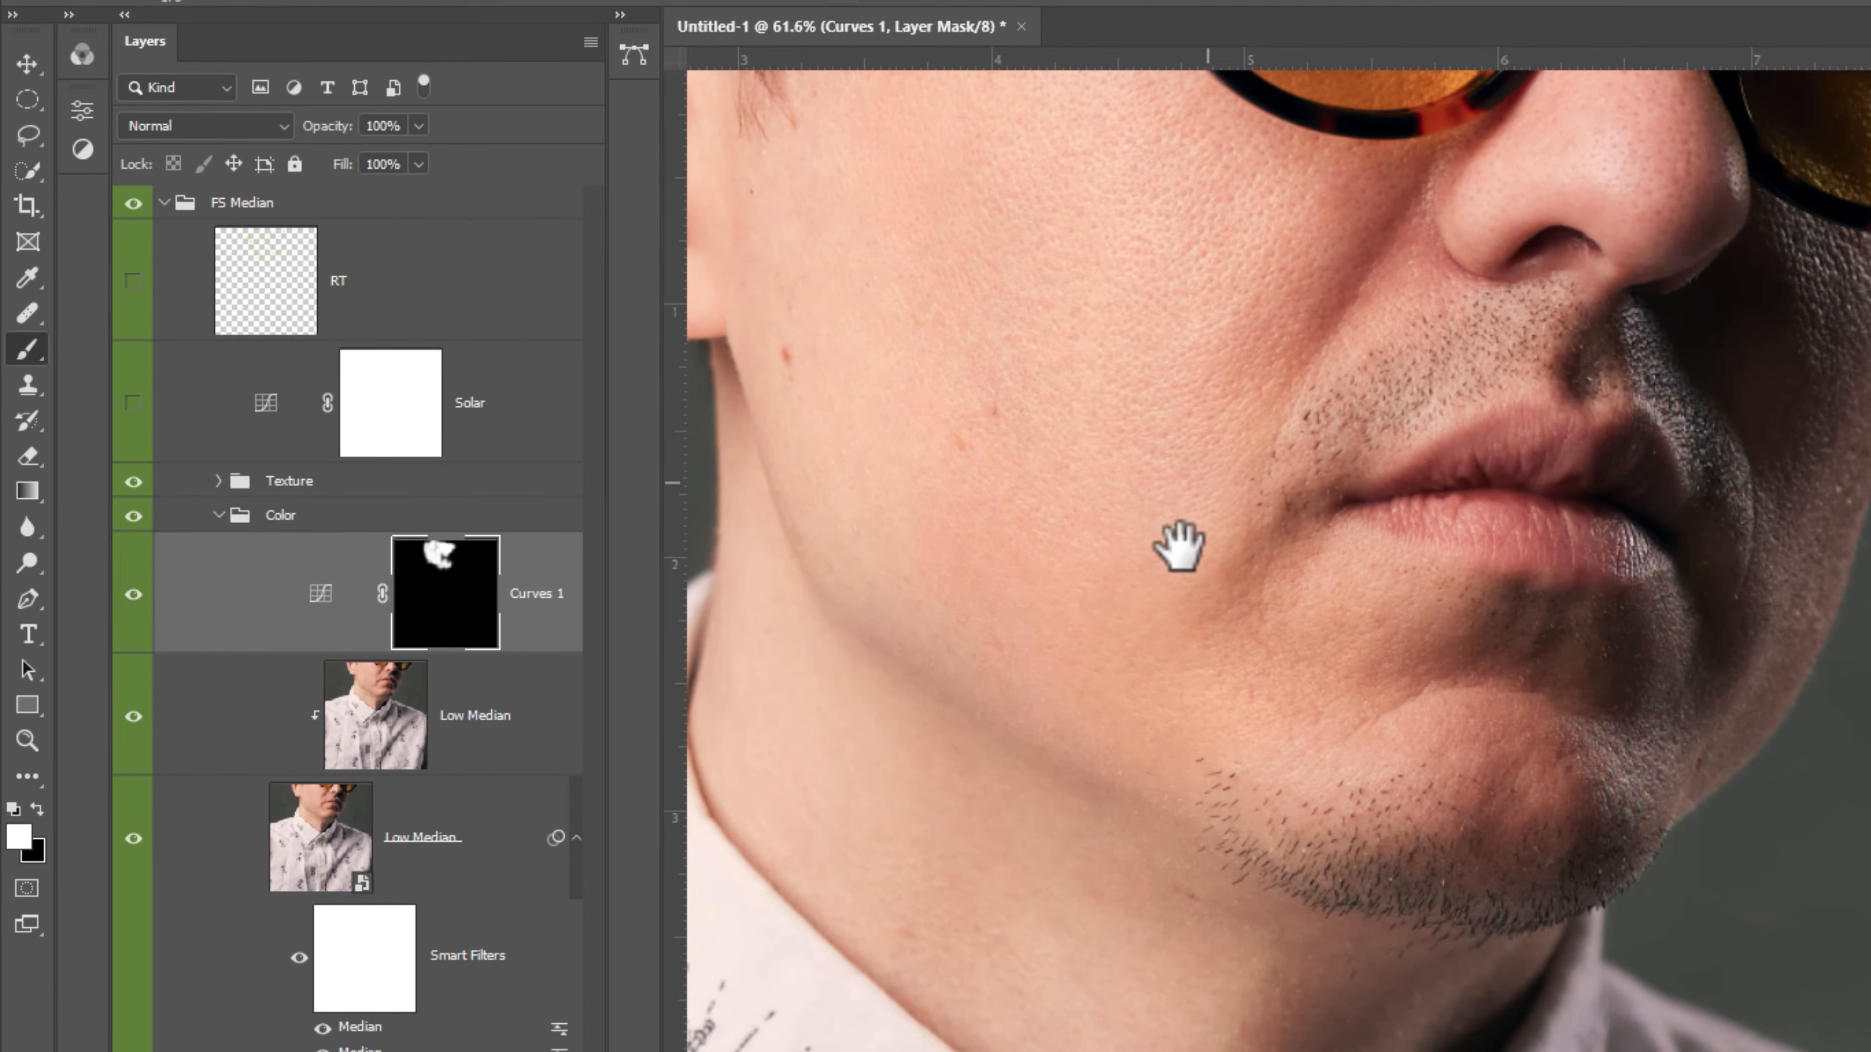
Toggle the Curves 1 layer's visibility to compare the cheek with and without the masked color correction.
{"action": "left_click_drag", "start_coordinate": [1178, 543], "coordinate": [1172, 724]}
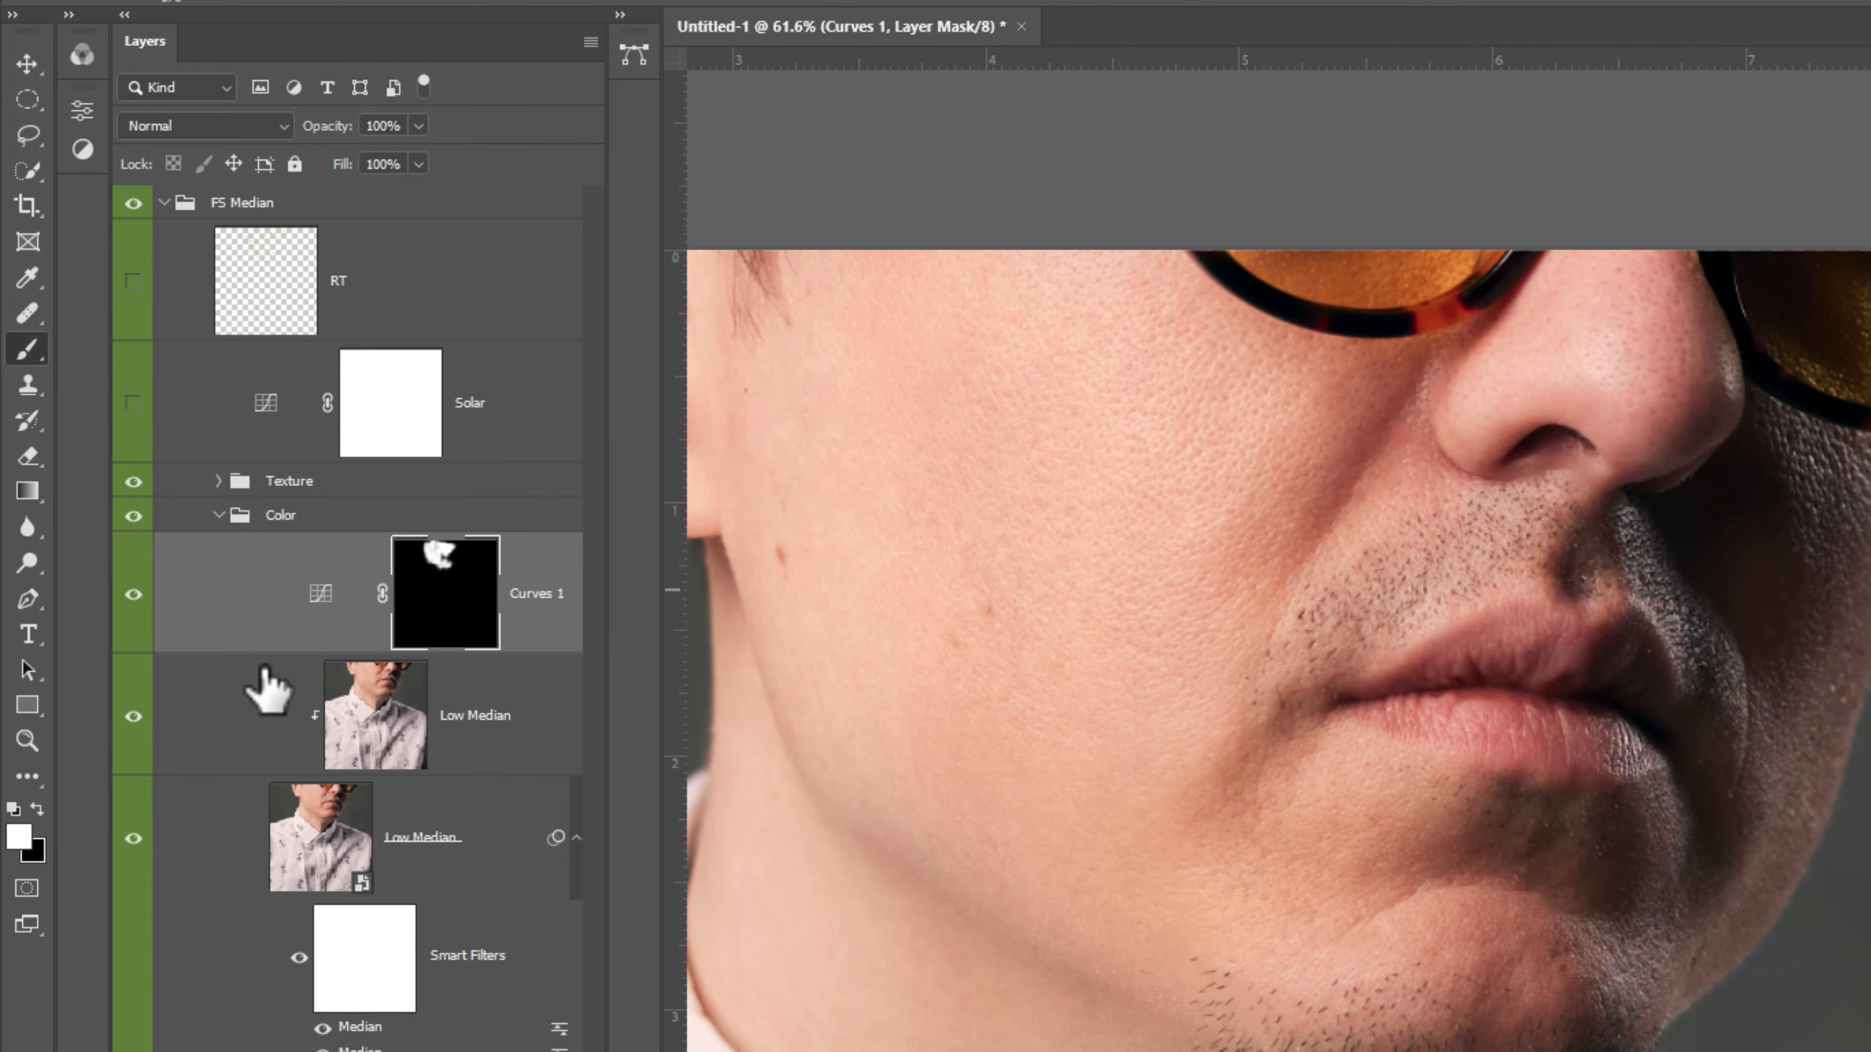
{"action": "left_click", "coordinate": [132, 594]}
{"action": "left_click", "coordinate": [131, 596]}
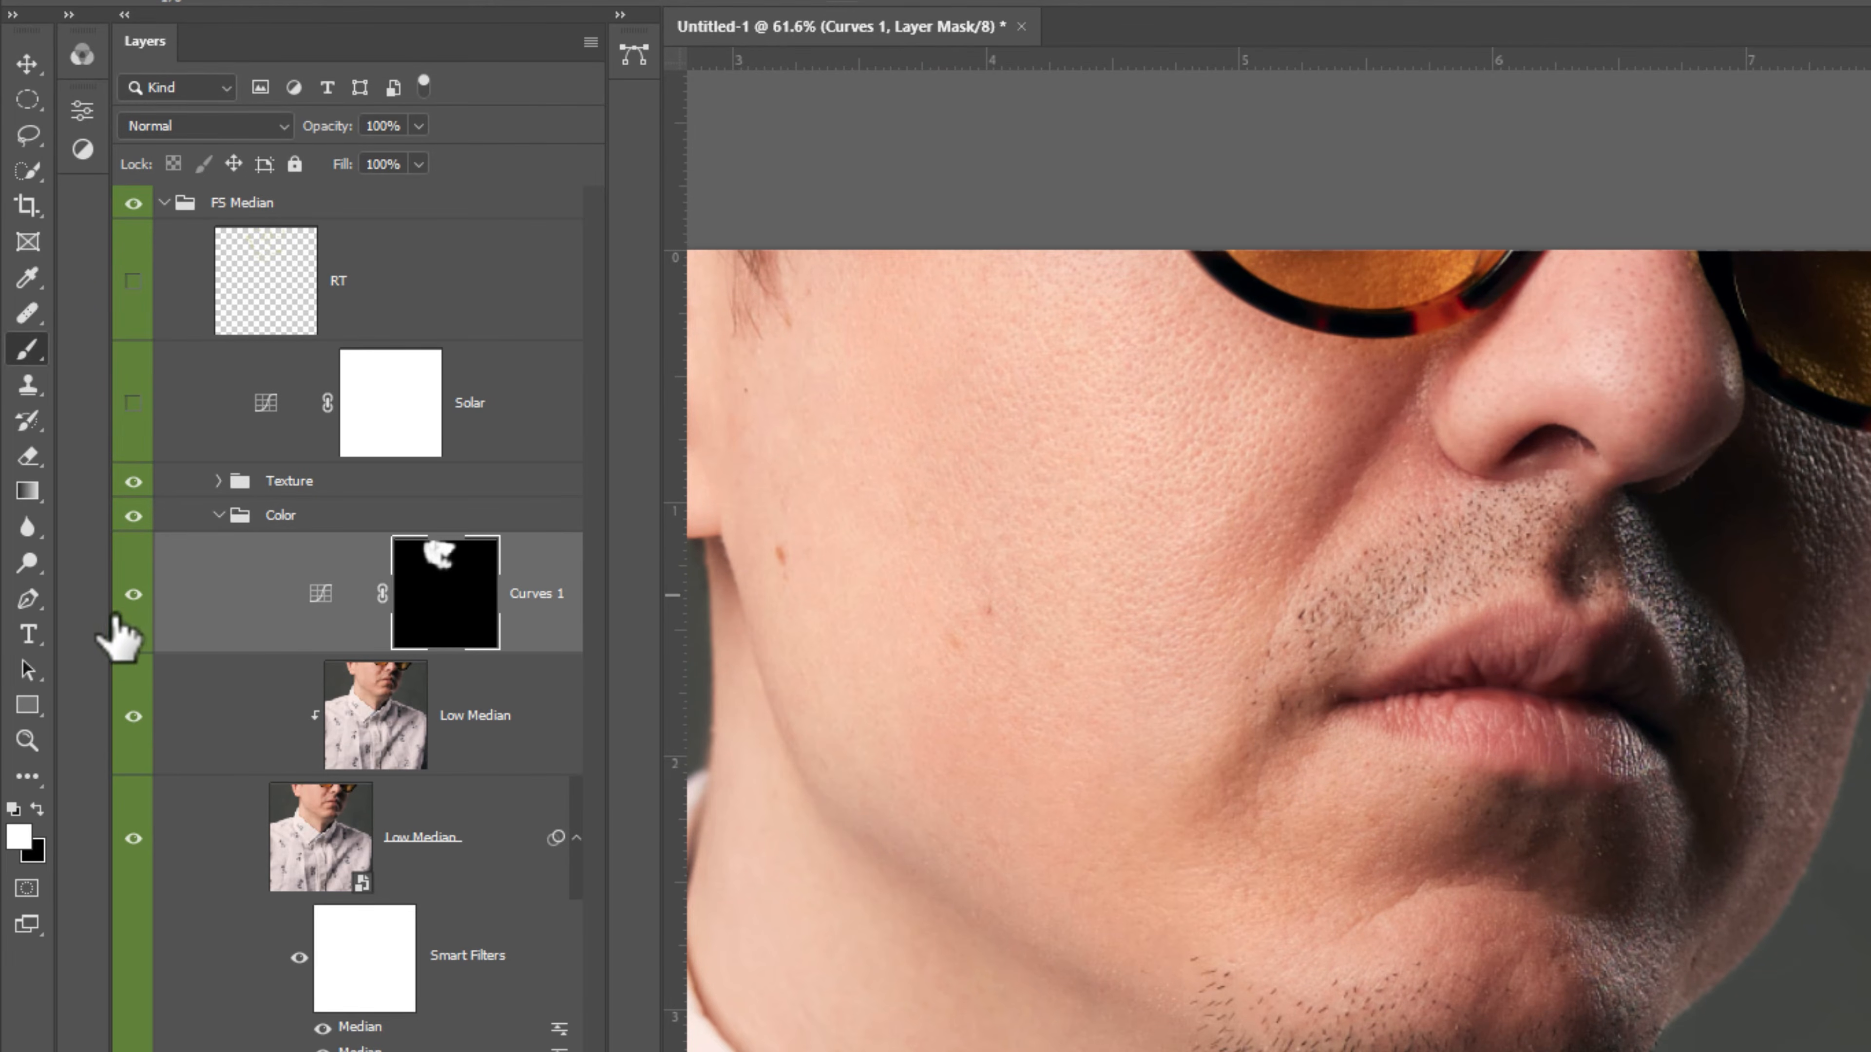
{"action": "left_click", "coordinate": [338, 486]}
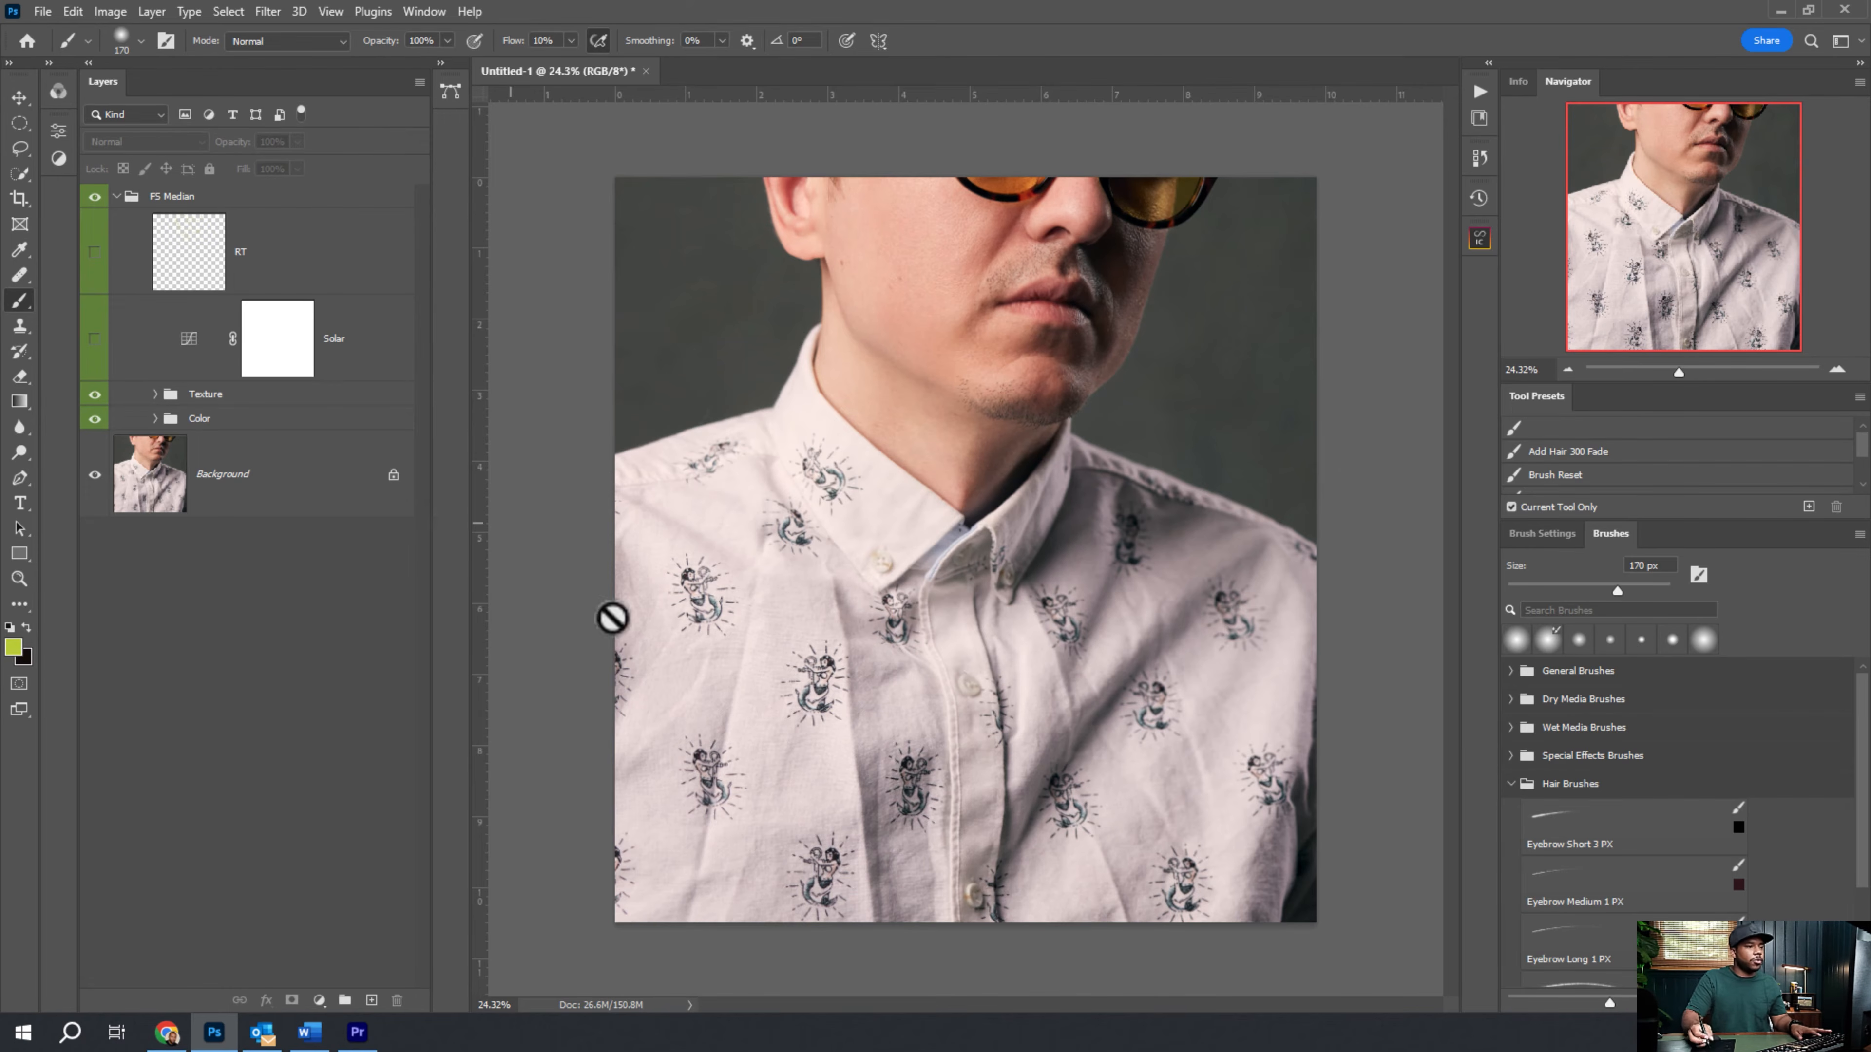
Collapse the FS Median group and add an empty layer above it for cleaning up the shirt.
{"action": "left_click_drag", "start_coordinate": [817, 794], "coordinate": [886, 396]}
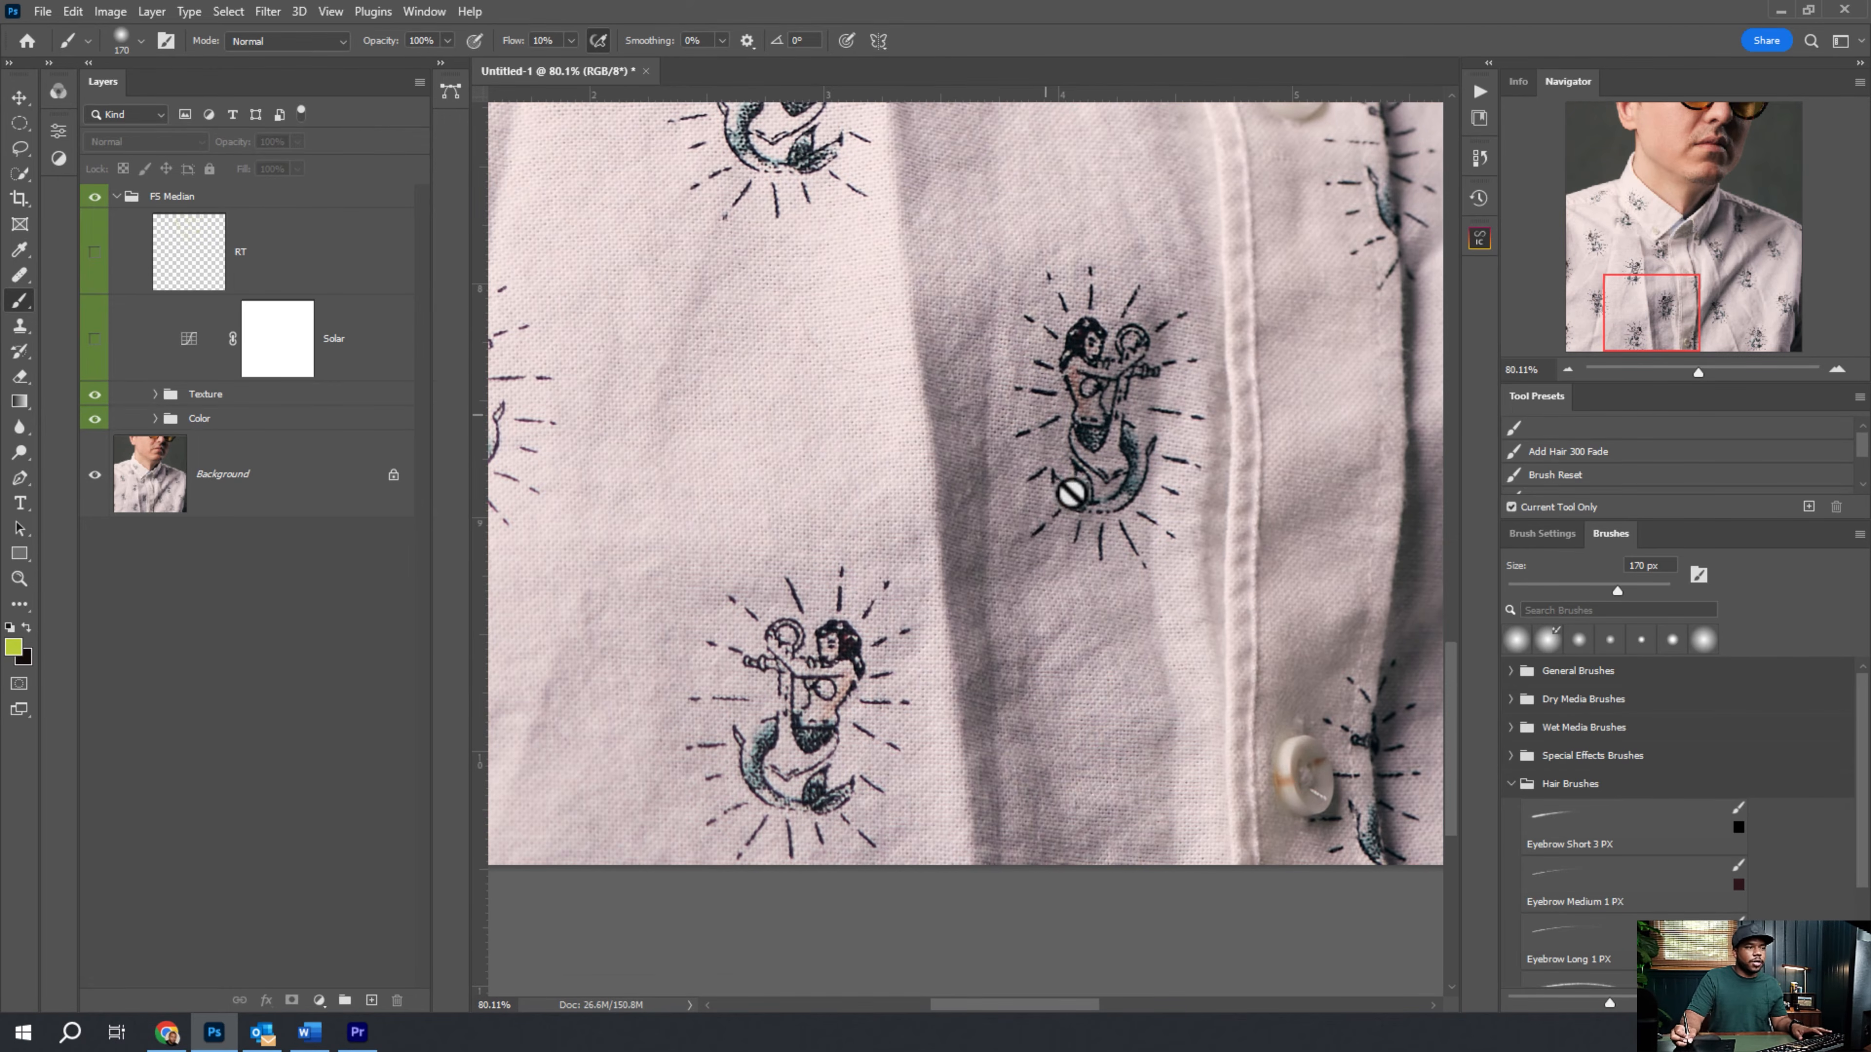
{"action": "left_click_drag", "start_coordinate": [1123, 516], "coordinate": [1077, 584]}
{"action": "key", "text": "ctrl+0"}
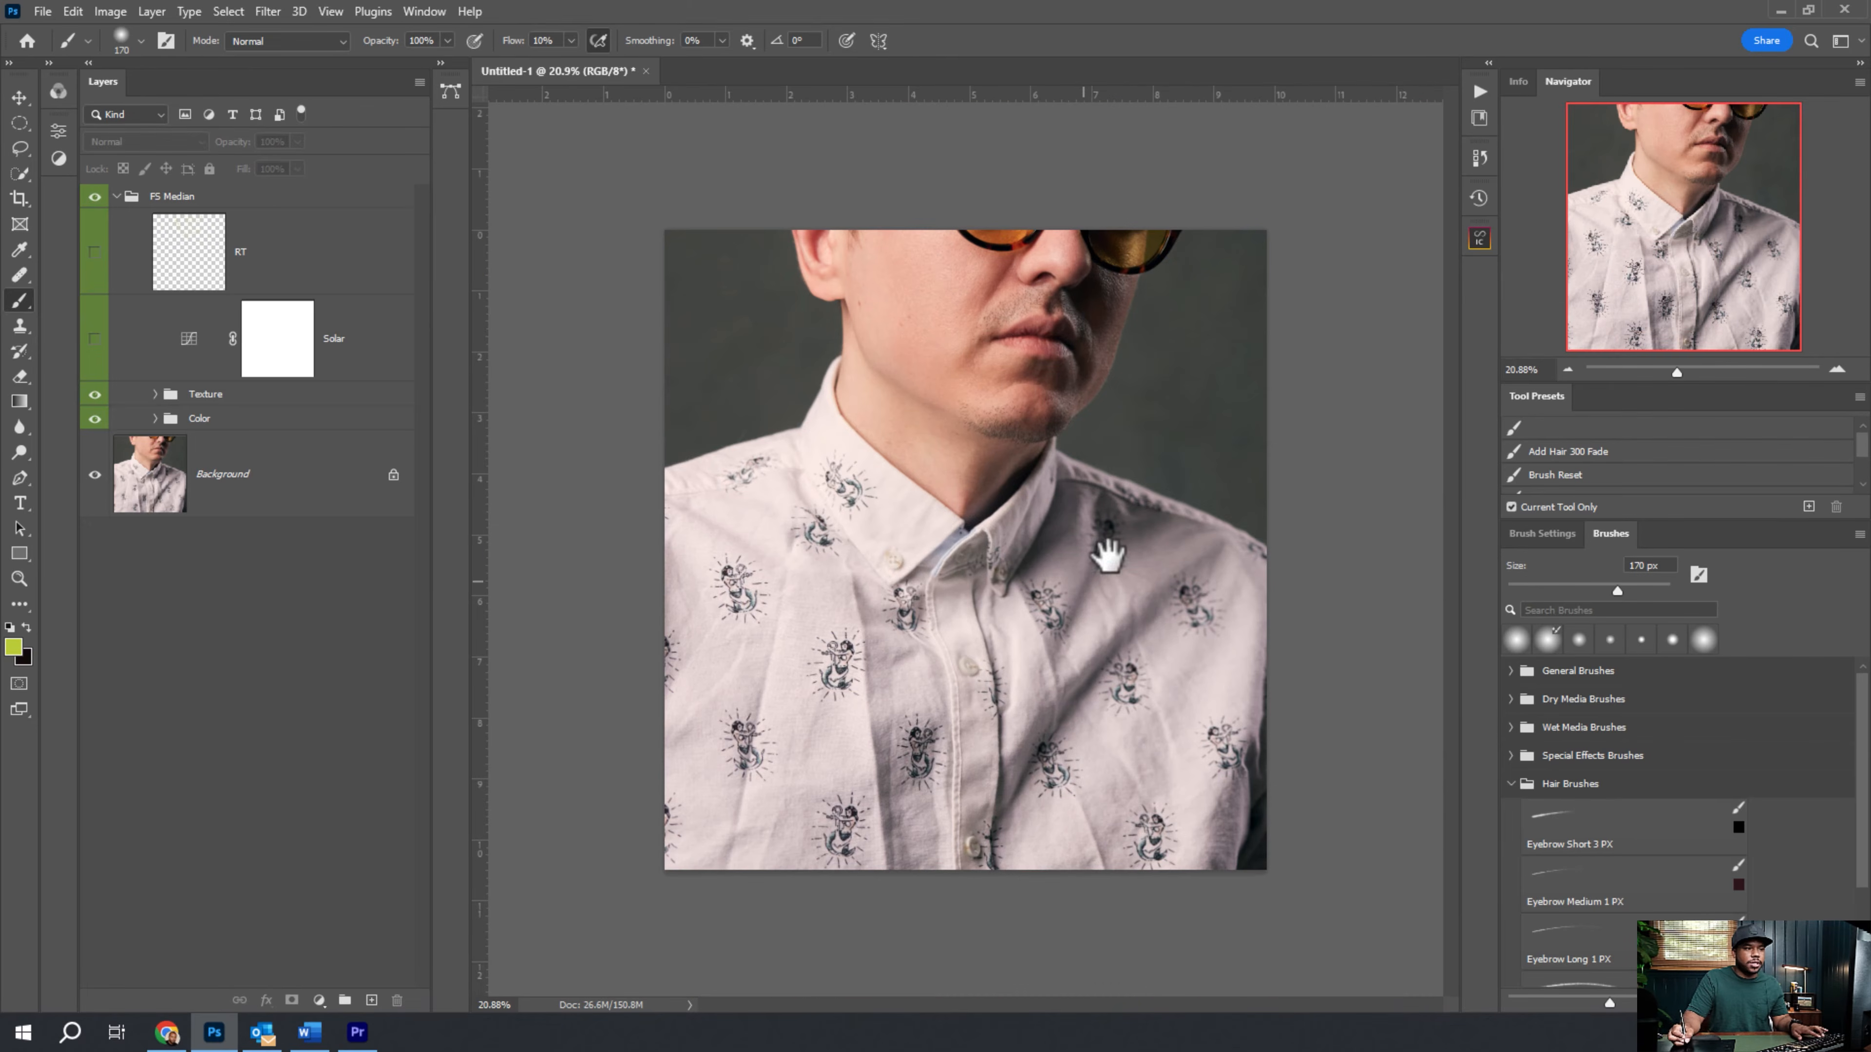
{"action": "left_click_drag", "start_coordinate": [961, 272], "coordinate": [969, 605]}
{"action": "left_click_drag", "start_coordinate": [1123, 602], "coordinate": [941, 355]}
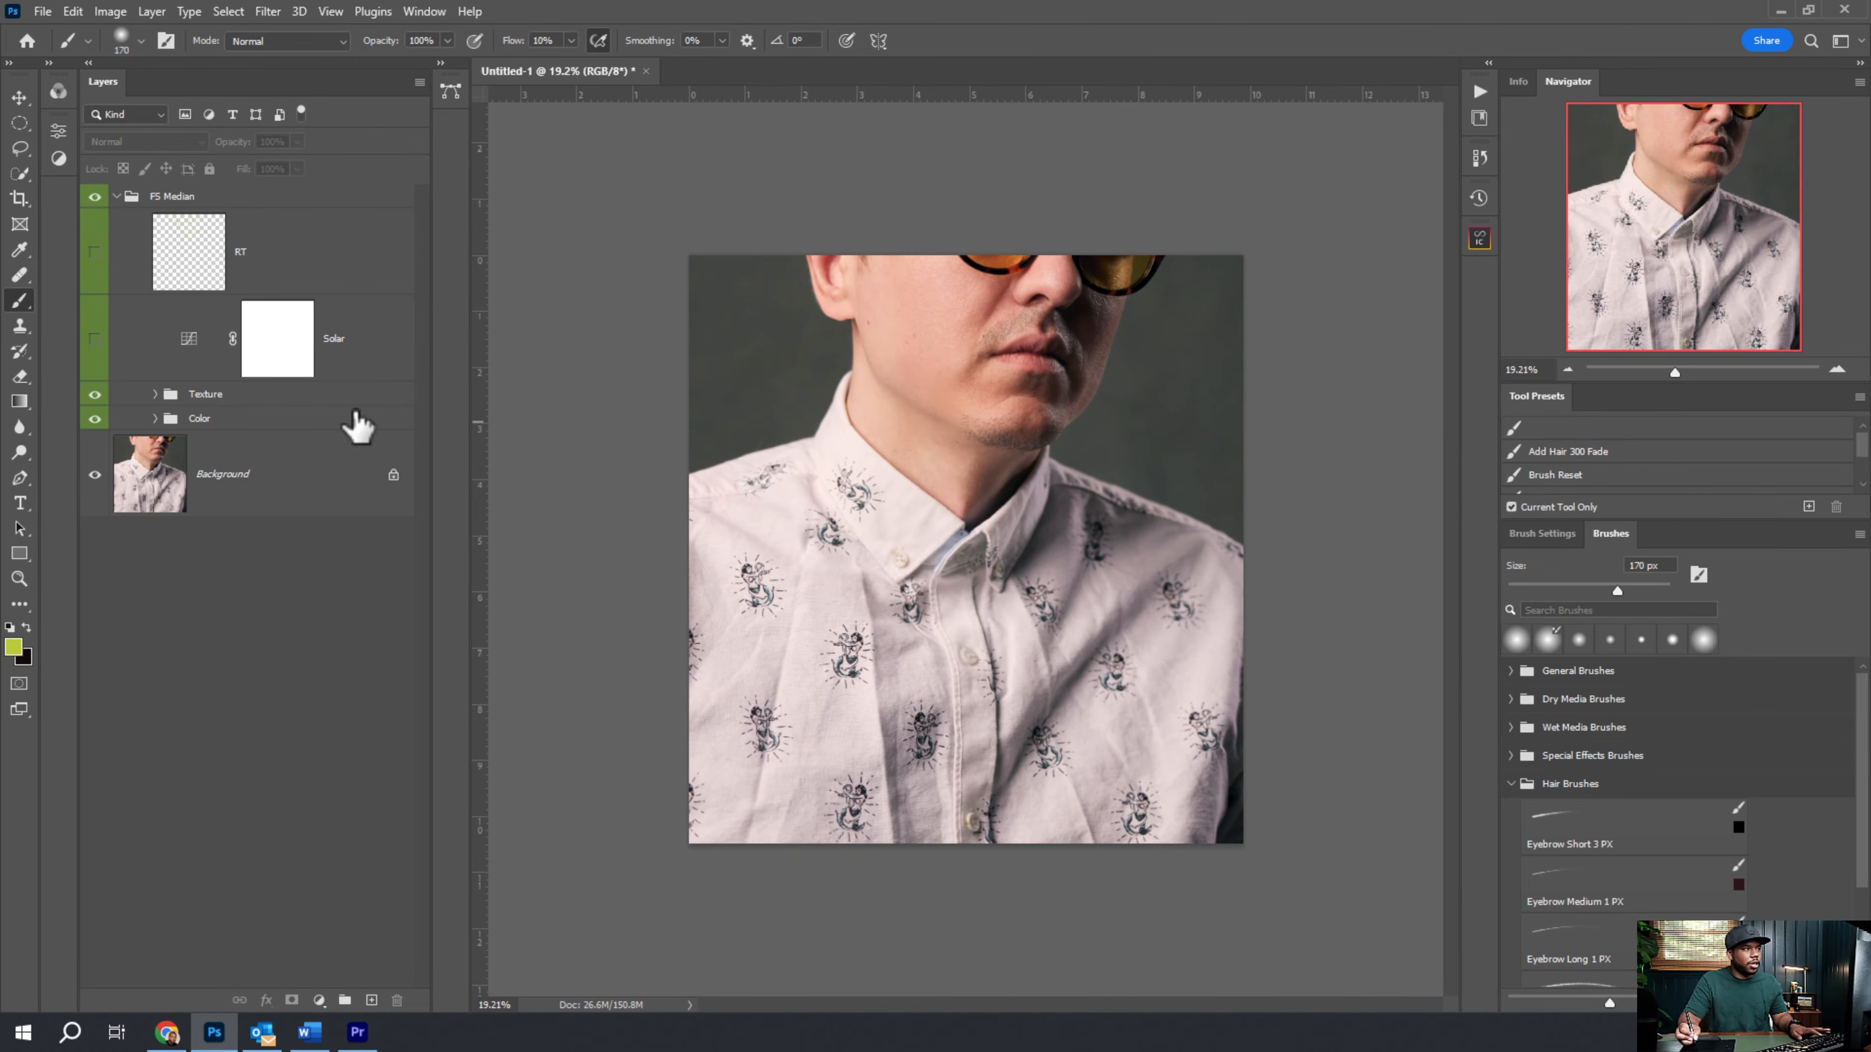
{"action": "left_click", "coordinate": [116, 196]}
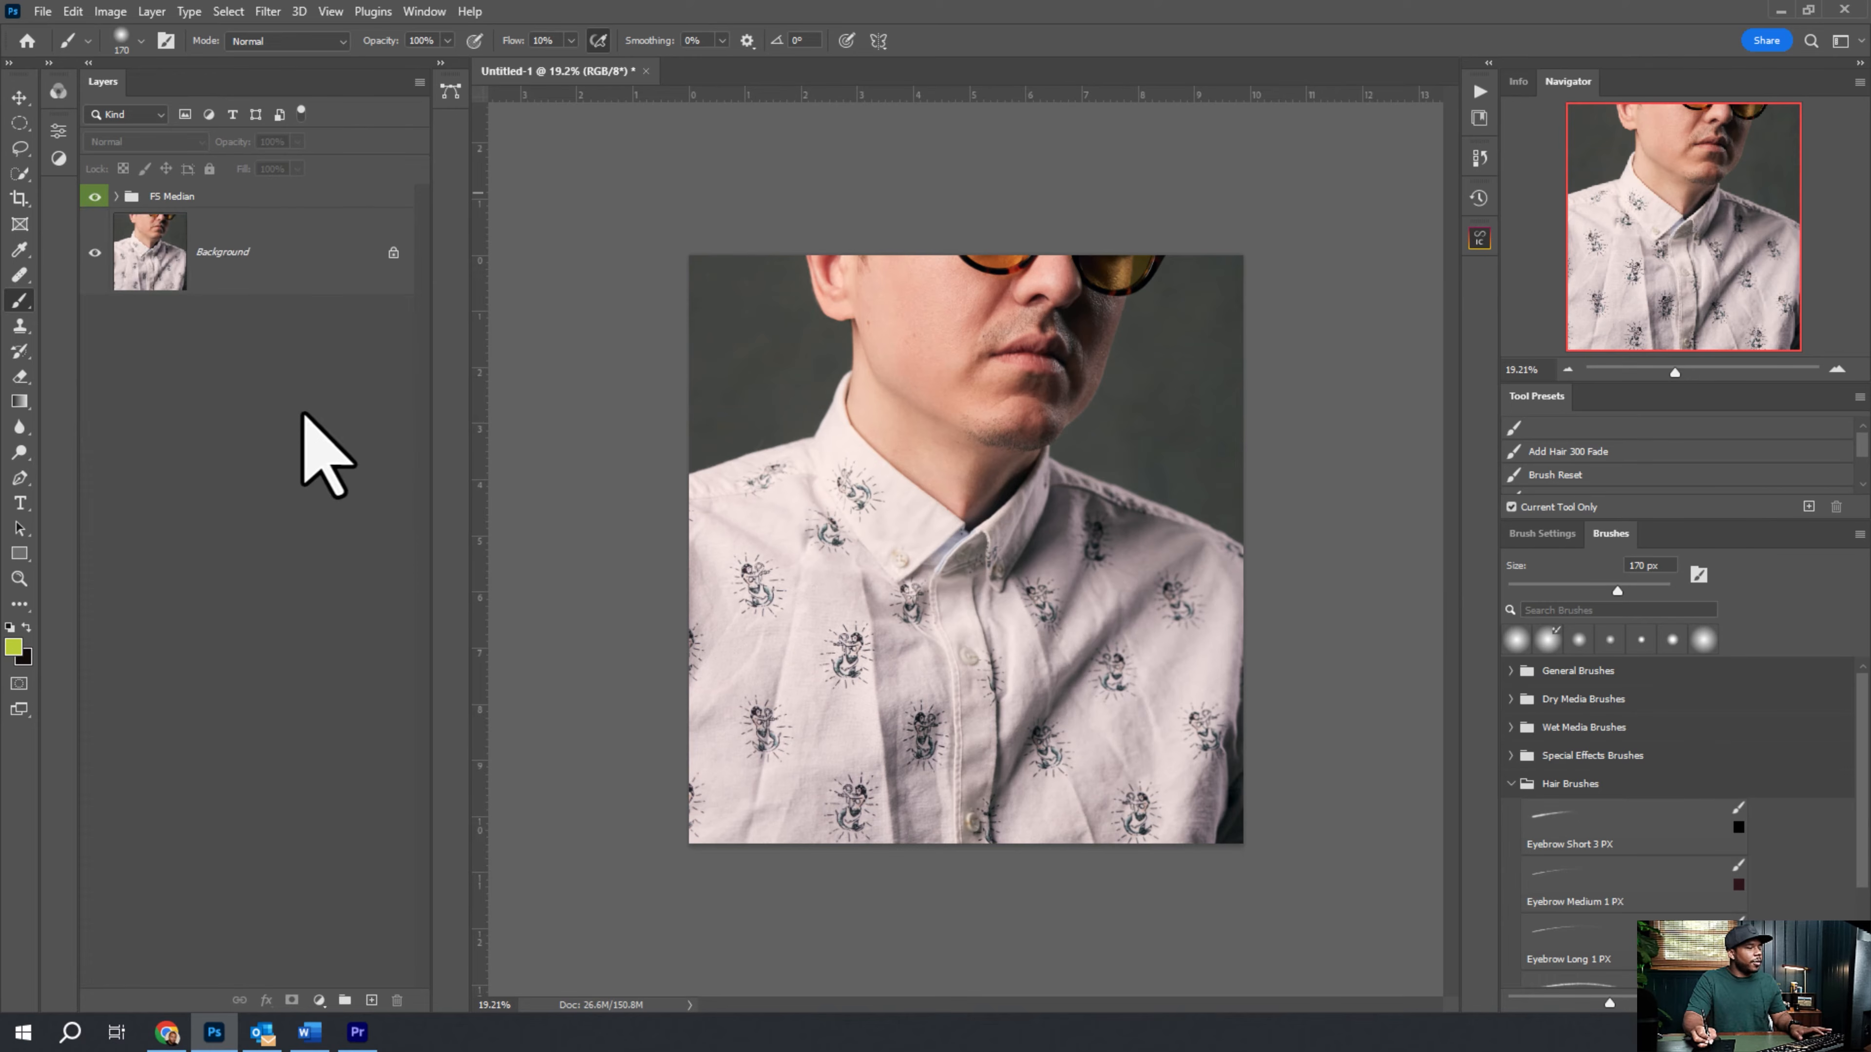
{"action": "left_click_drag", "start_coordinate": [1049, 778], "coordinate": [911, 741]}
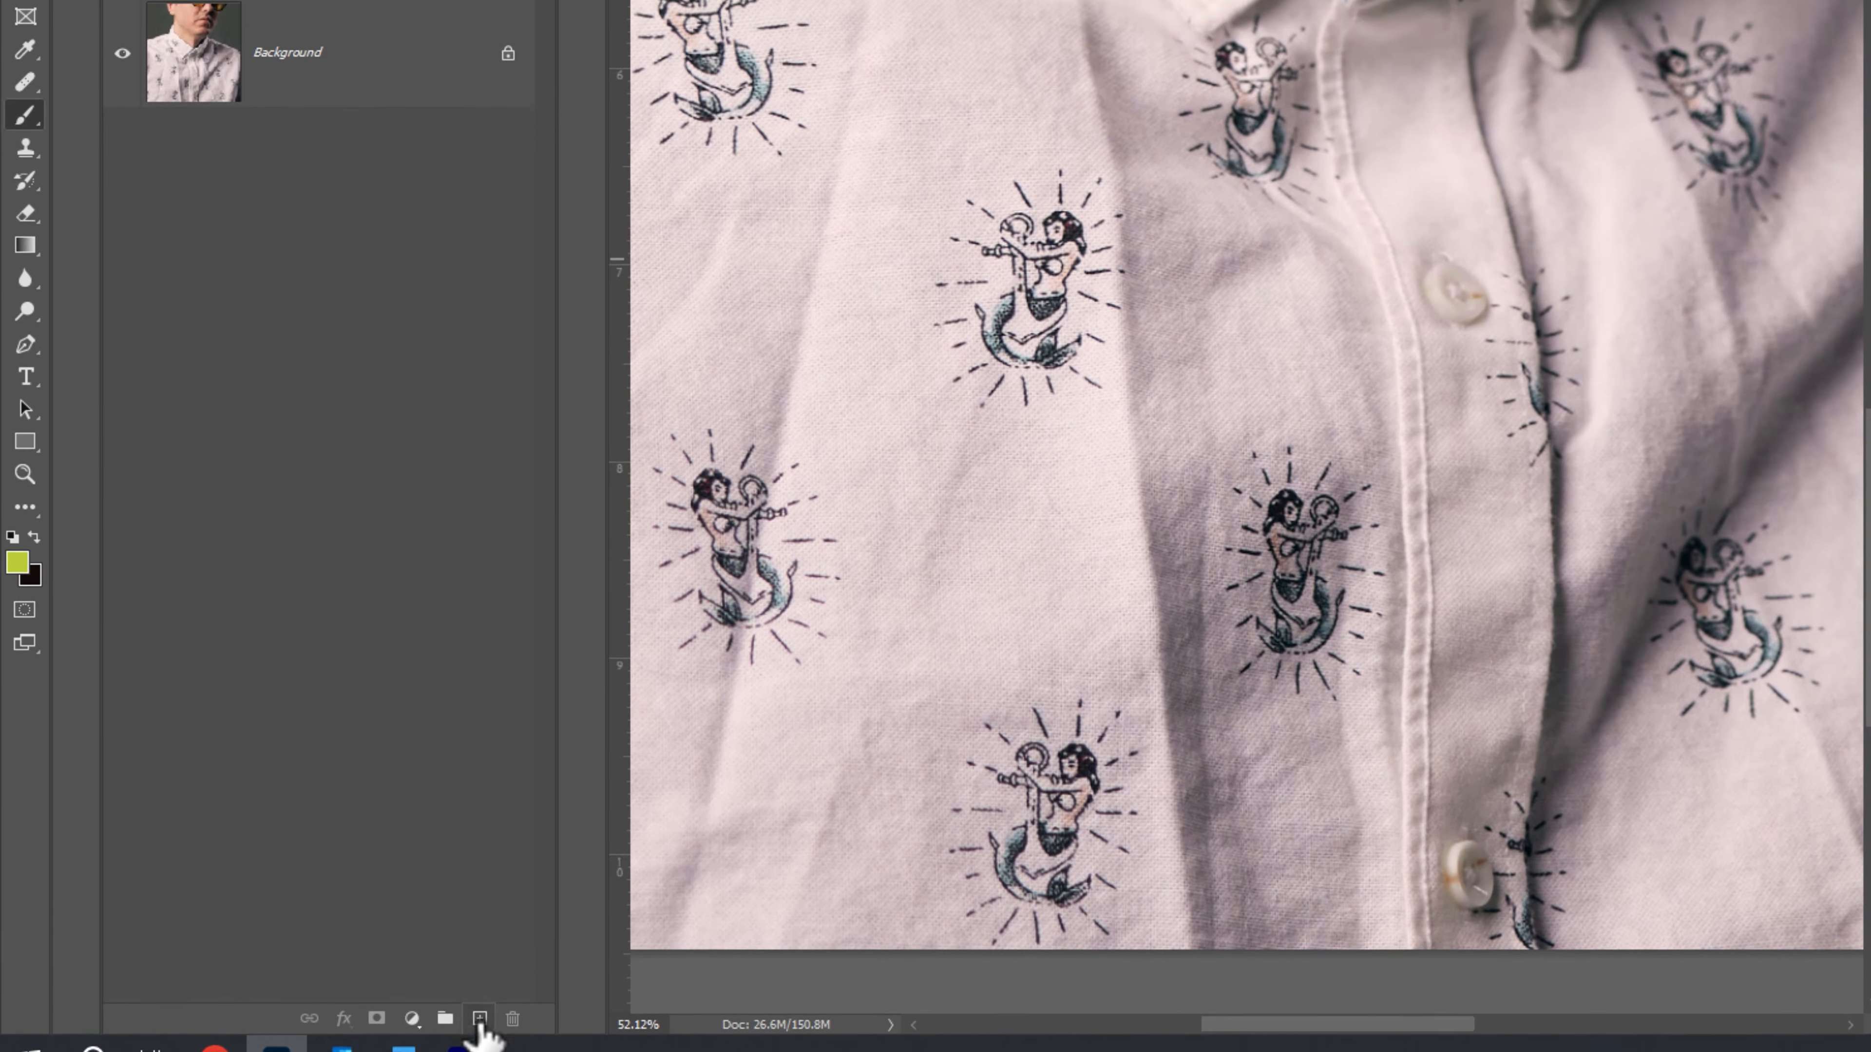
{"action": "left_click", "coordinate": [371, 1000]}
Heal the crease below the mermaid print near the shirt's lower left on the new layer with the Healing Brush, sampling clean fabric nearby.
{"action": "key", "text": "bracketleft"}
{"action": "key", "text": "bracketleft"}
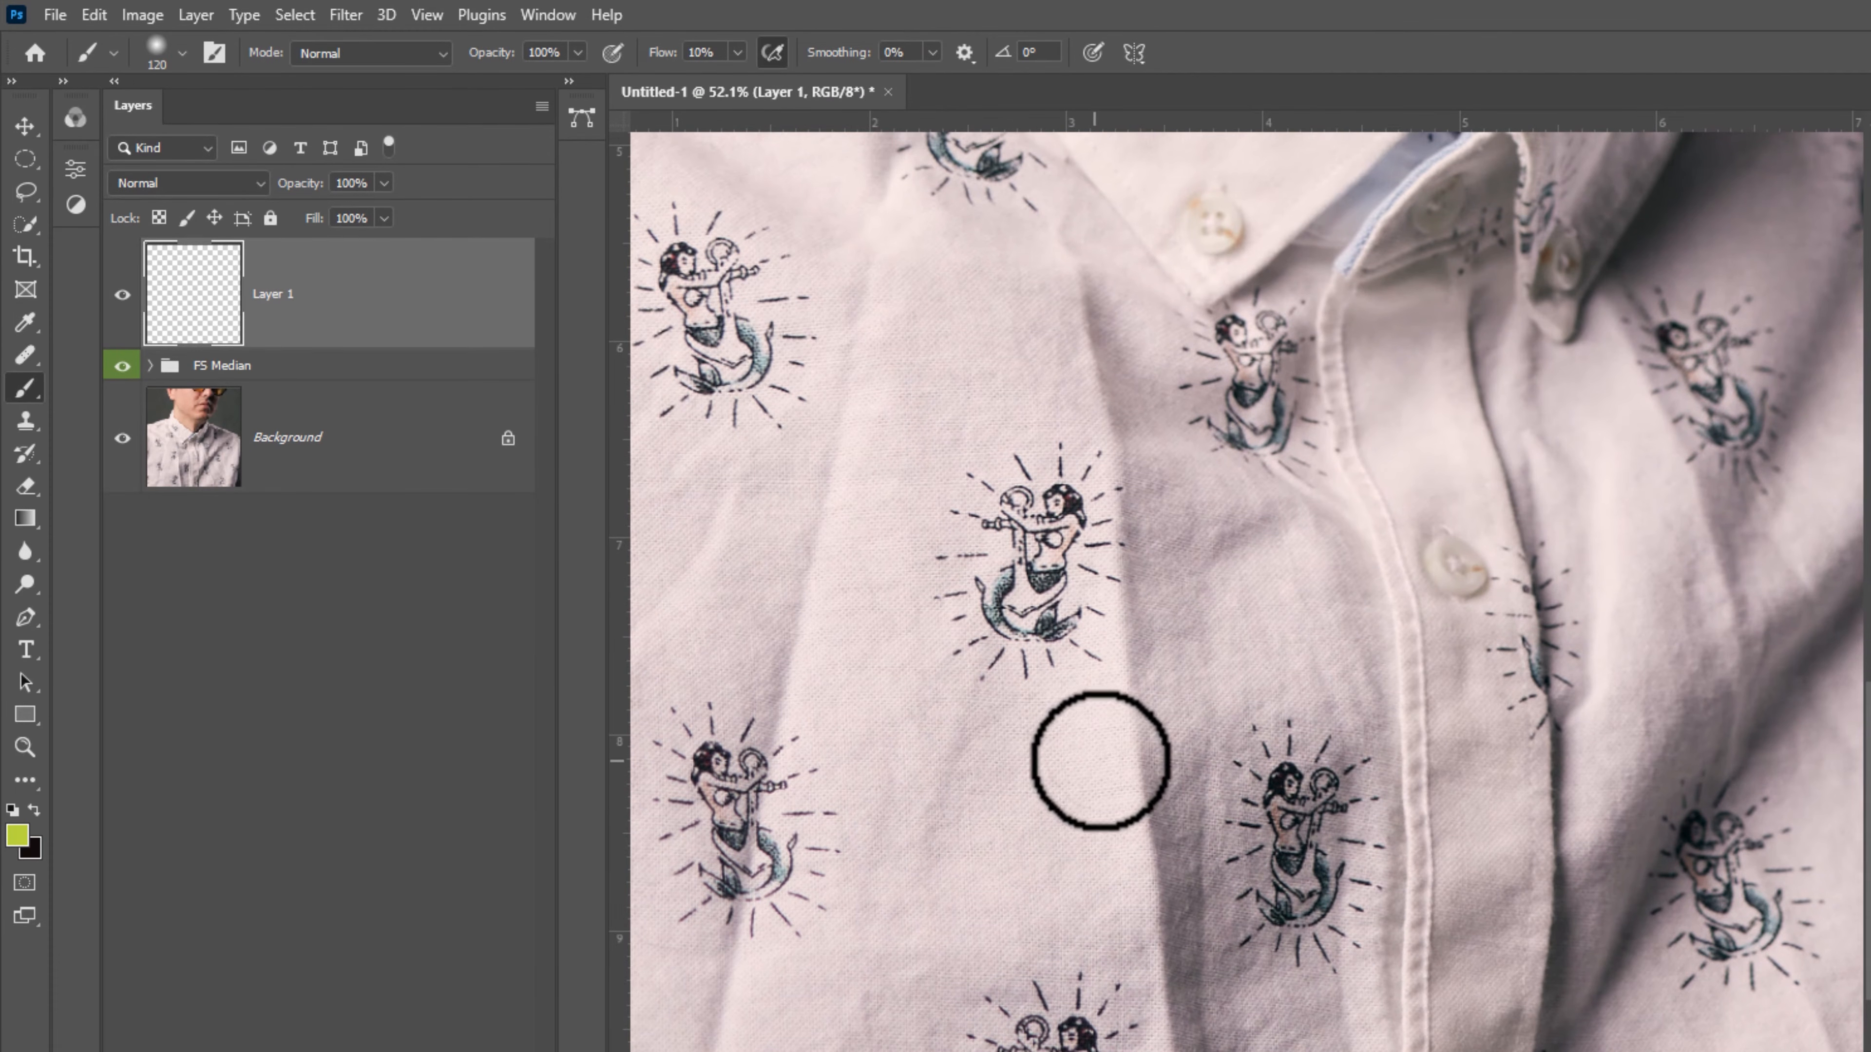
{"action": "key", "text": "j"}
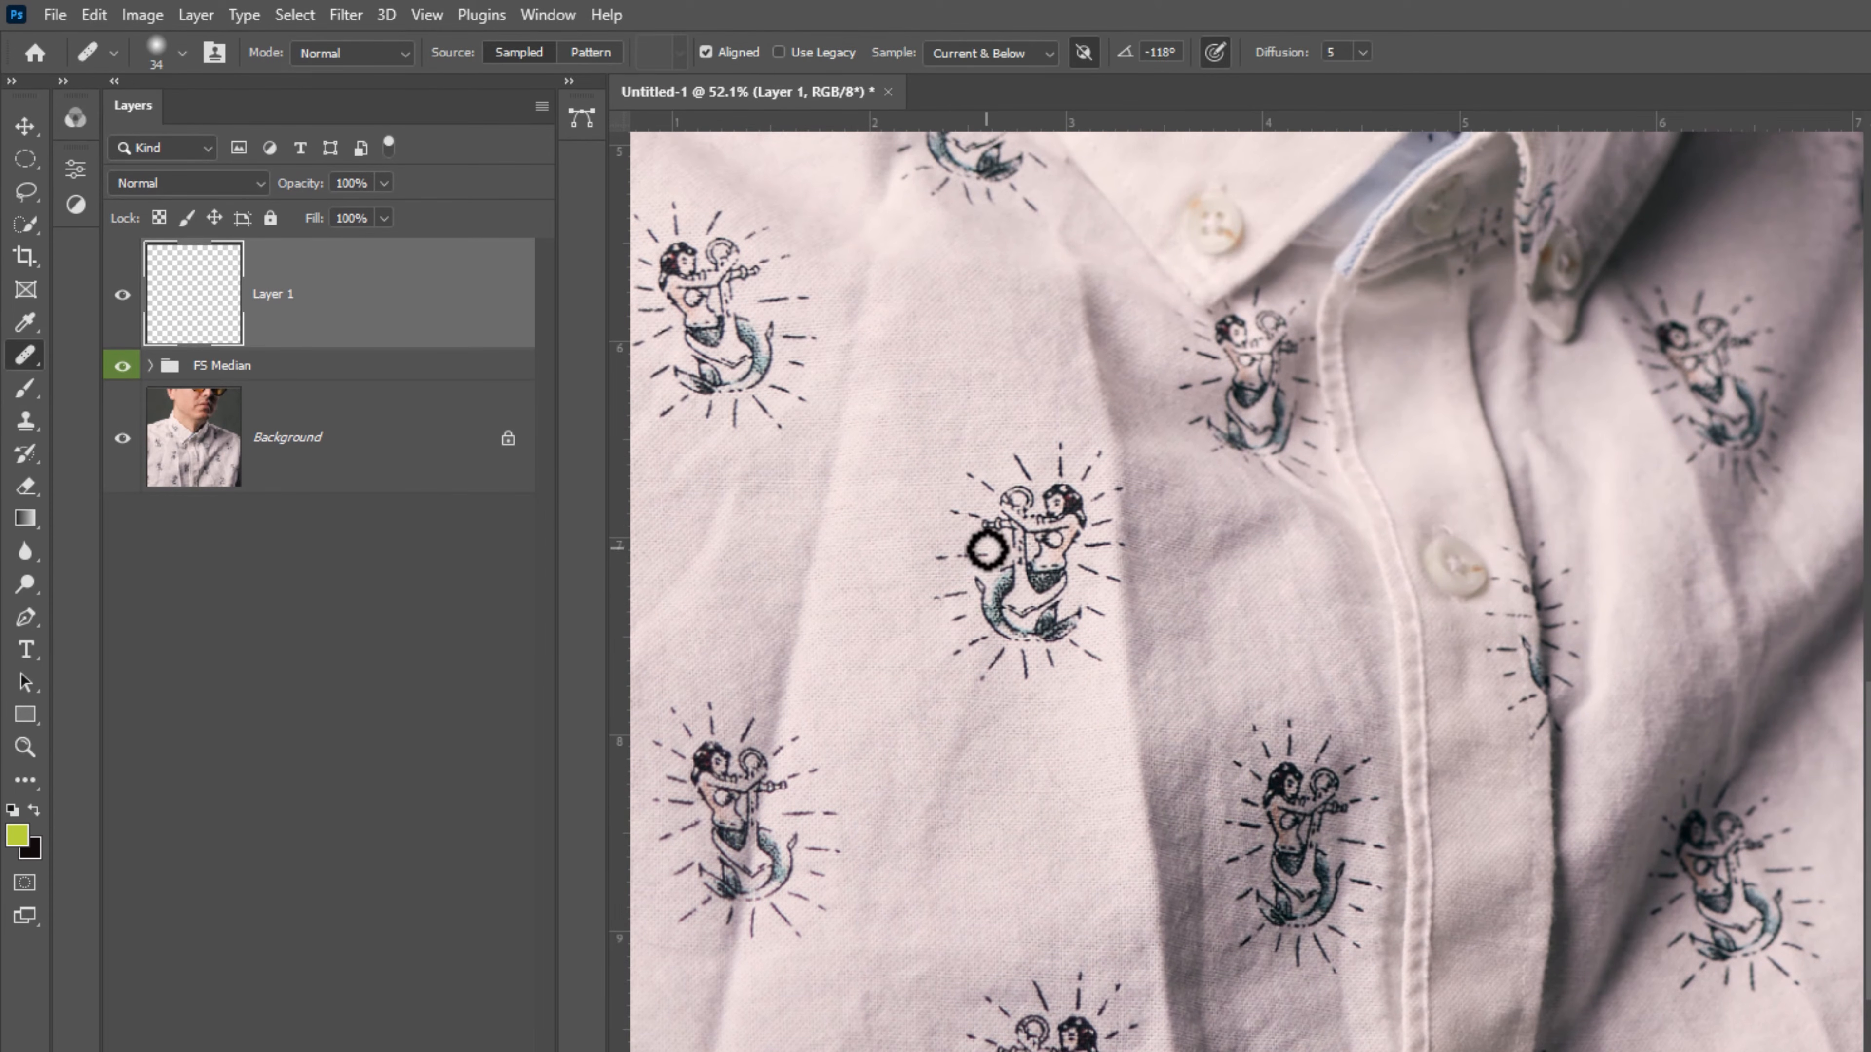
{"action": "left_click_drag", "start_coordinate": [1138, 746], "coordinate": [1148, 794]}
{"action": "mouse_move", "coordinate": [898, 823]}
{"action": "left_mouse_down"}
{"action": "mouse_move", "coordinate": [1003, 806]}
{"action": "mouse_move", "coordinate": [1133, 903]}
{"action": "left_mouse_up"}
{"action": "left_click_drag", "start_coordinate": [957, 914], "coordinate": [957, 987]}
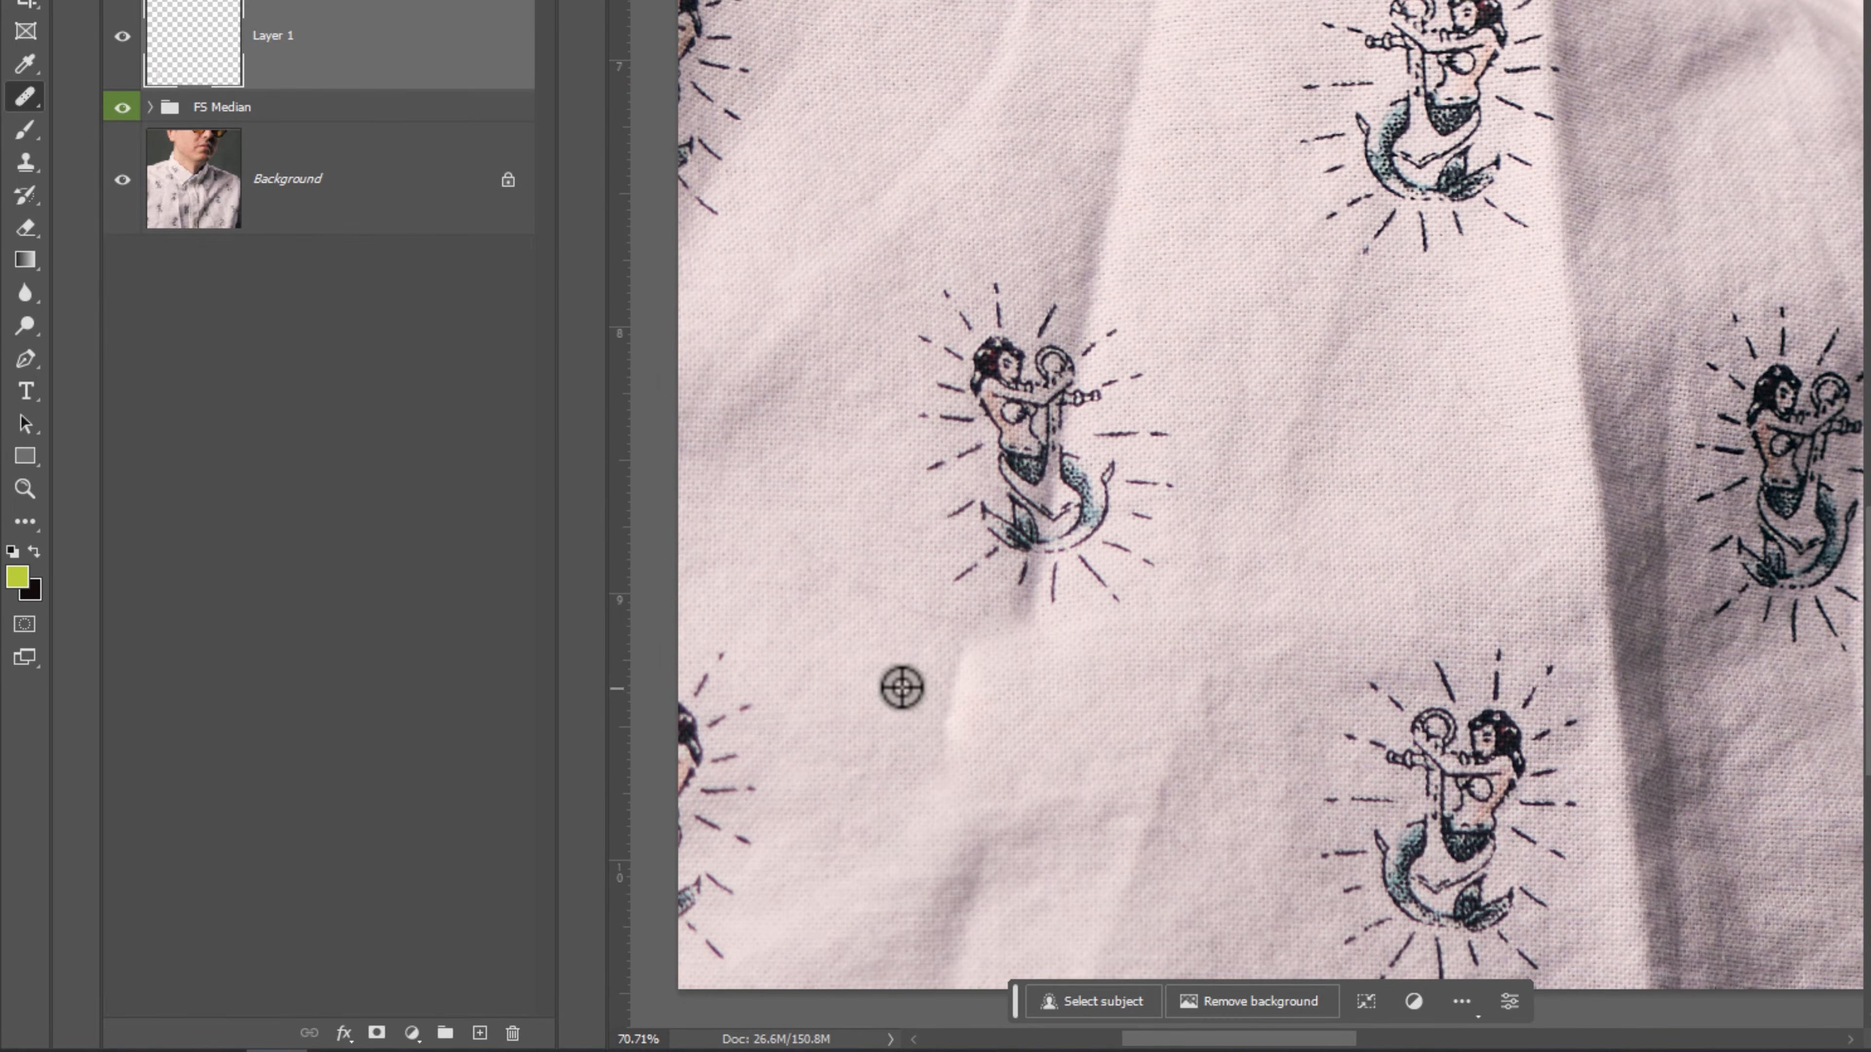
{"action": "left_click", "coordinate": [1052, 703], "text": "alt"}
{"action": "mouse_move", "coordinate": [969, 853]}
{"action": "left_mouse_down"}
{"action": "mouse_move", "coordinate": [1000, 859]}
{"action": "mouse_move", "coordinate": [928, 969]}
{"action": "mouse_move", "coordinate": [961, 951]}
{"action": "left_mouse_up"}
{"action": "left_click", "coordinate": [1041, 760], "text": "alt"}
Heal the faint vertical crease between the two lower mermaid prints, resampling clean fabric beside it for each stroke.
{"action": "key", "text": "ctrl+space"}
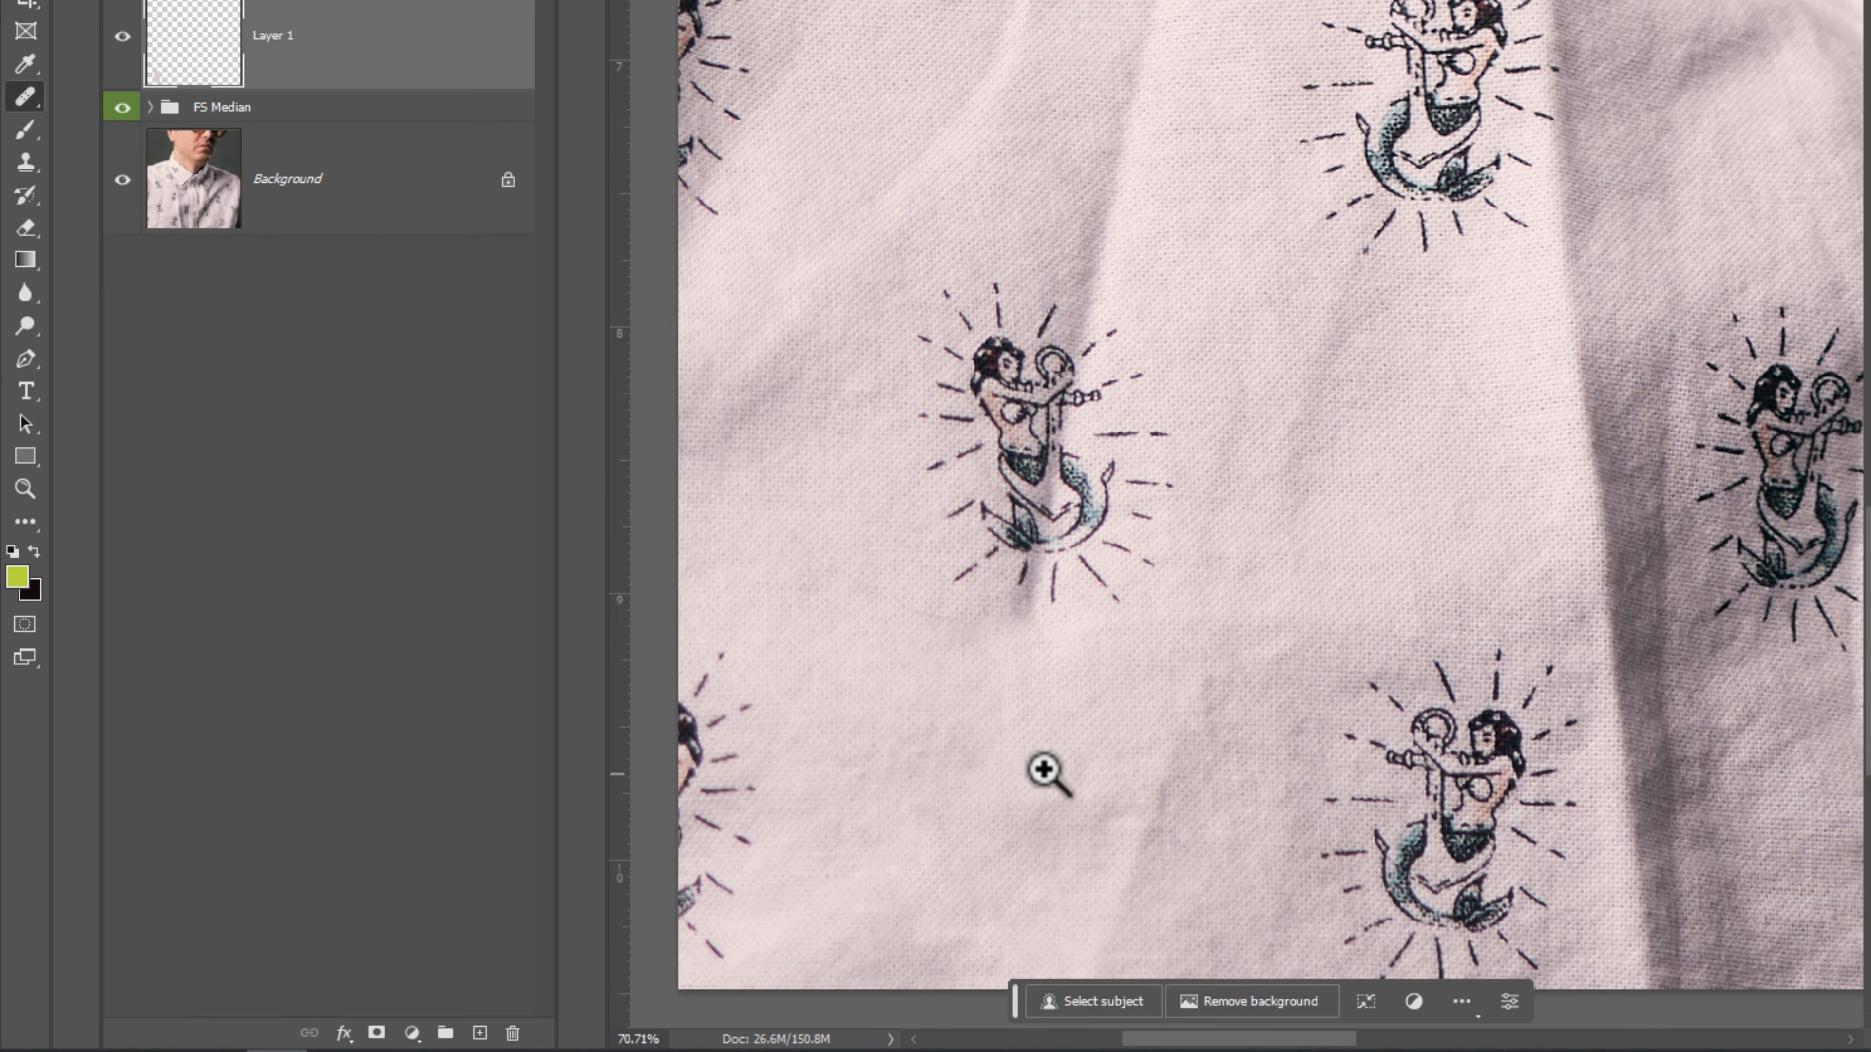
{"action": "left_click", "coordinate": [1042, 826], "text": "ctrl"}
{"action": "mouse_move", "coordinate": [1039, 823]}
{"action": "left_mouse_down"}
{"action": "mouse_move", "coordinate": [1082, 609]}
{"action": "mouse_move", "coordinate": [1140, 681]}
{"action": "left_mouse_up"}
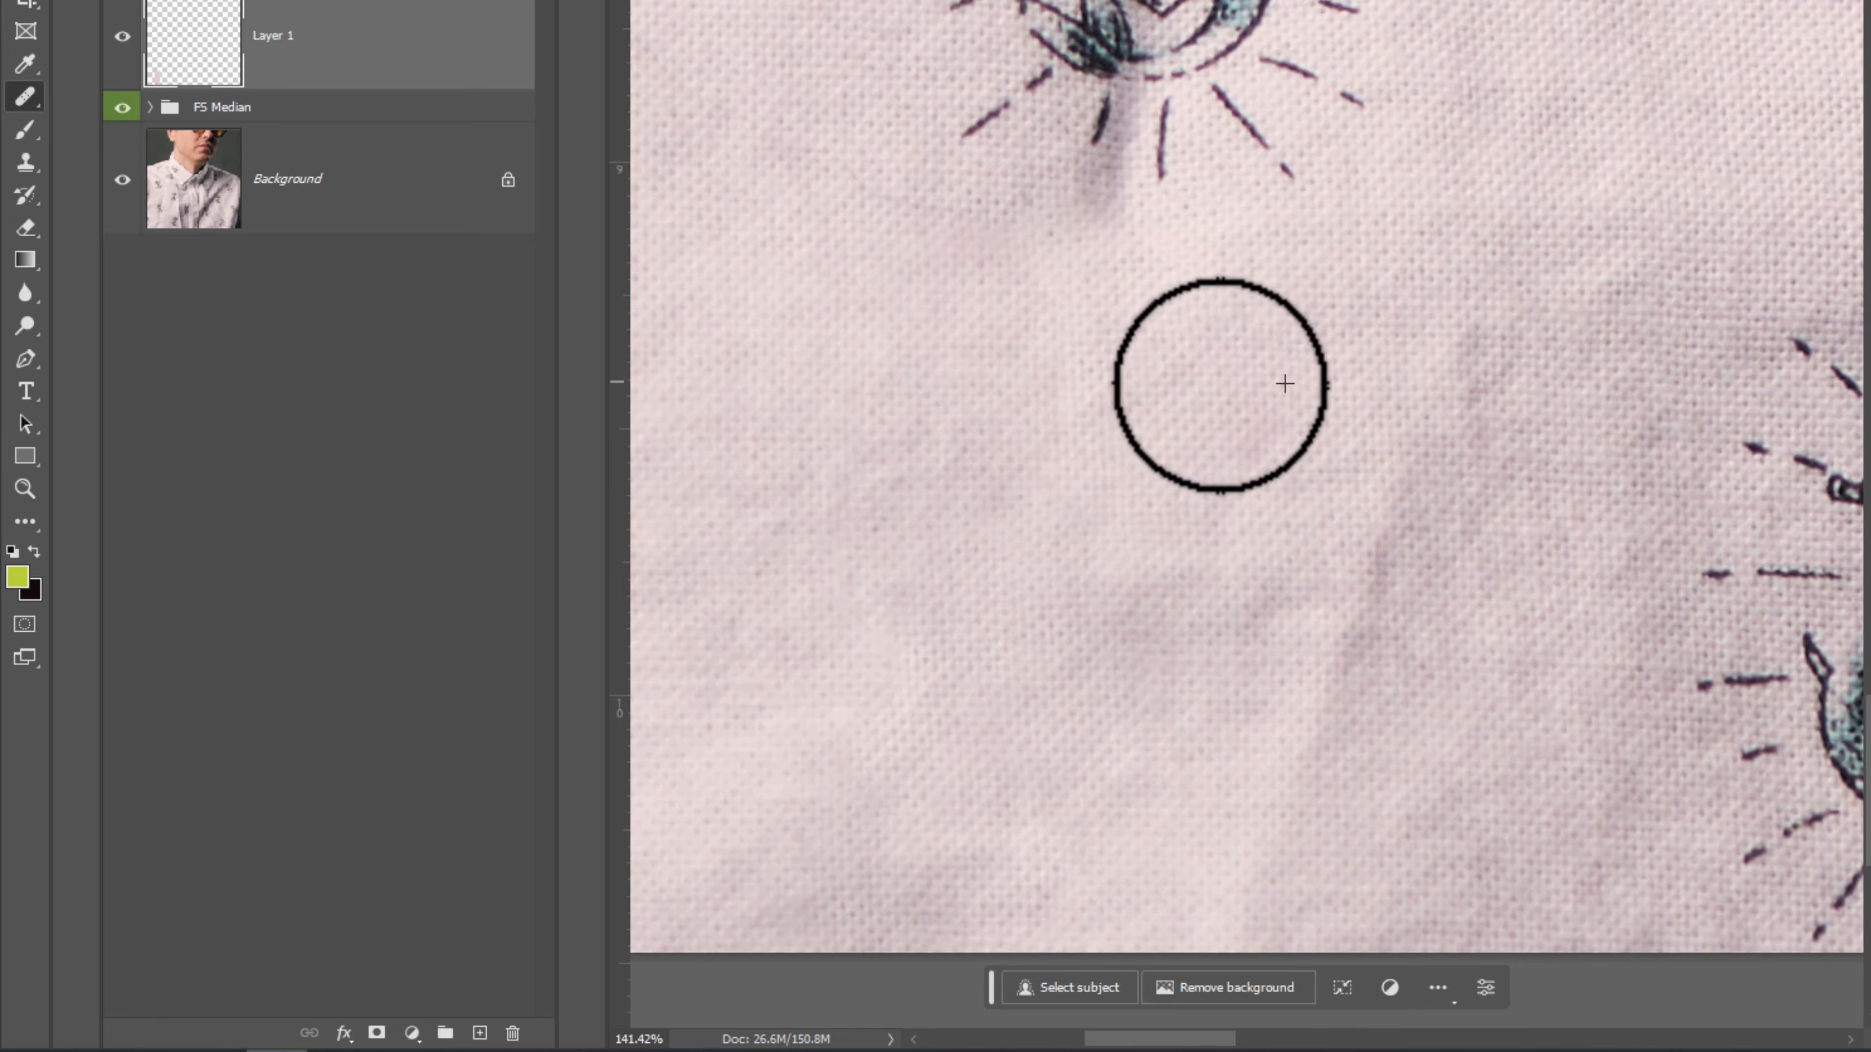
{"action": "left_click", "coordinate": [1428, 614], "text": "alt"}
{"action": "left_click_drag", "start_coordinate": [1378, 577], "coordinate": [1321, 734]}
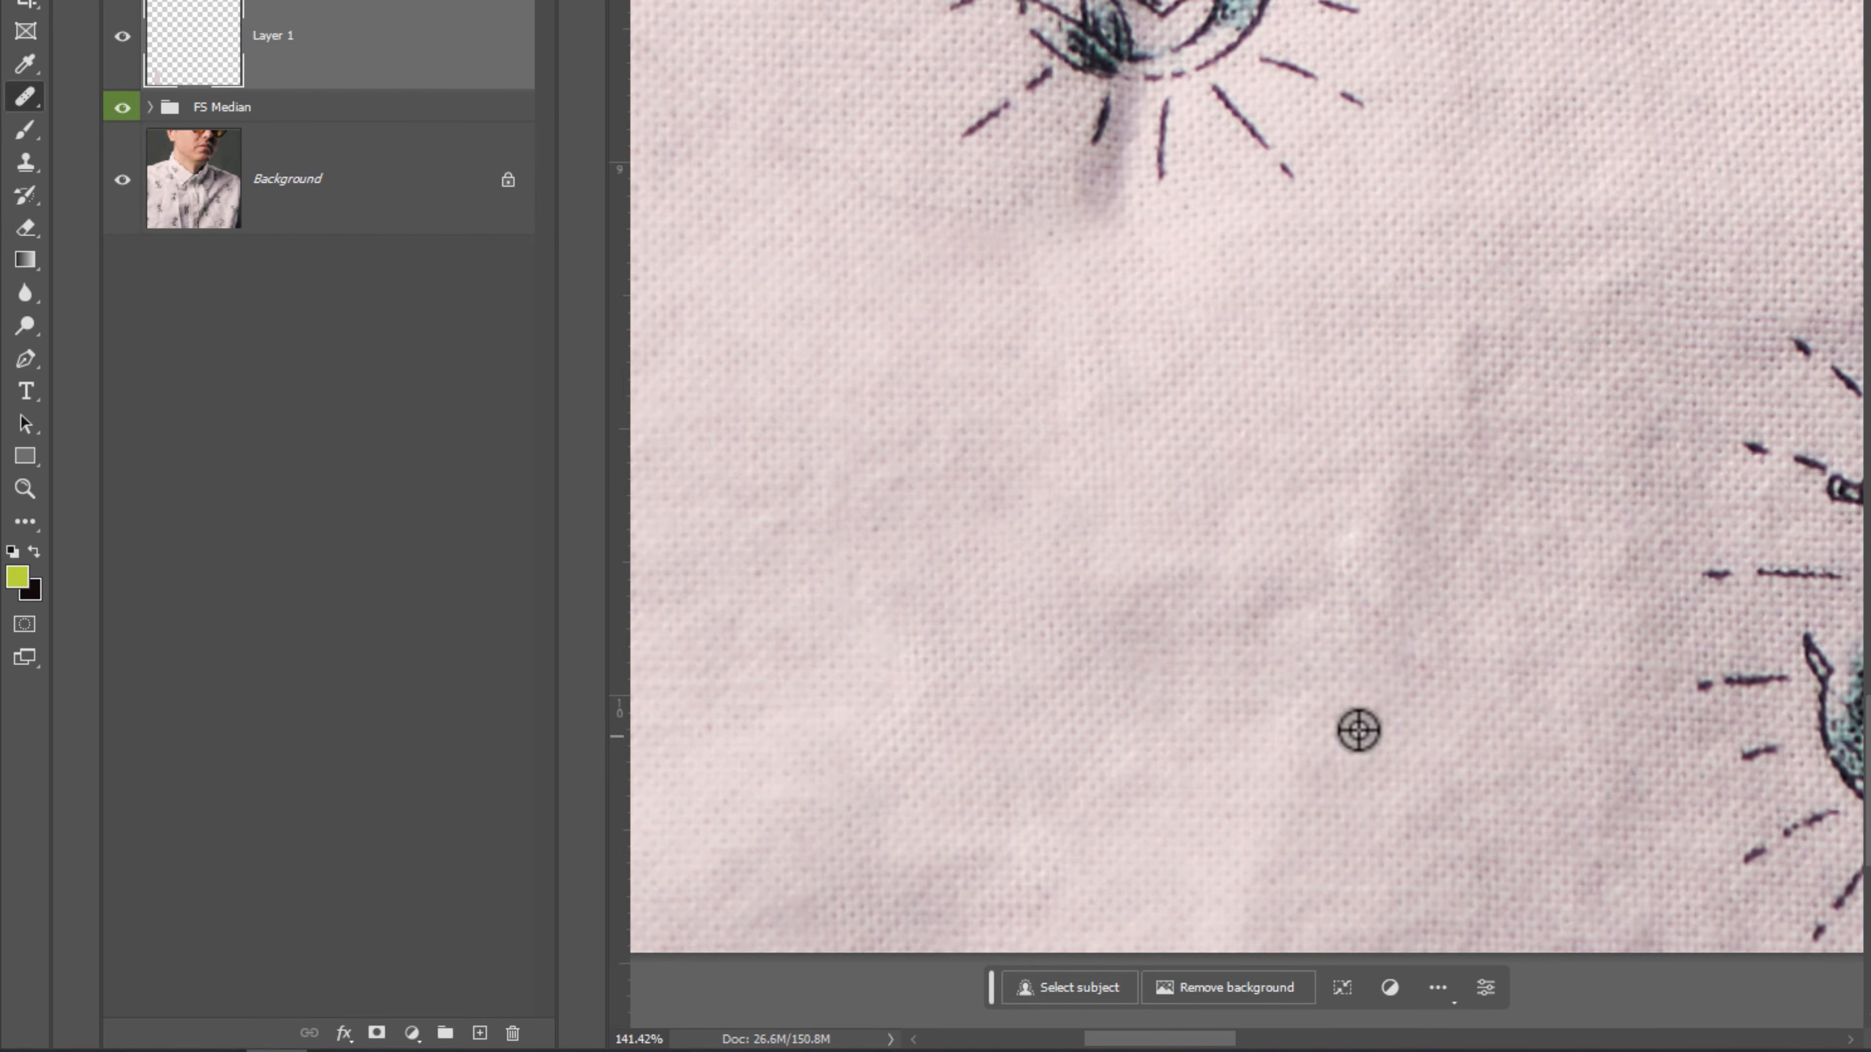
{"action": "left_click", "coordinate": [1407, 397], "text": "alt"}
{"action": "mouse_move", "coordinate": [1479, 344]}
{"action": "left_mouse_down"}
{"action": "mouse_move", "coordinate": [1442, 557]}
{"action": "mouse_move", "coordinate": [1501, 524]}
{"action": "left_mouse_up"}
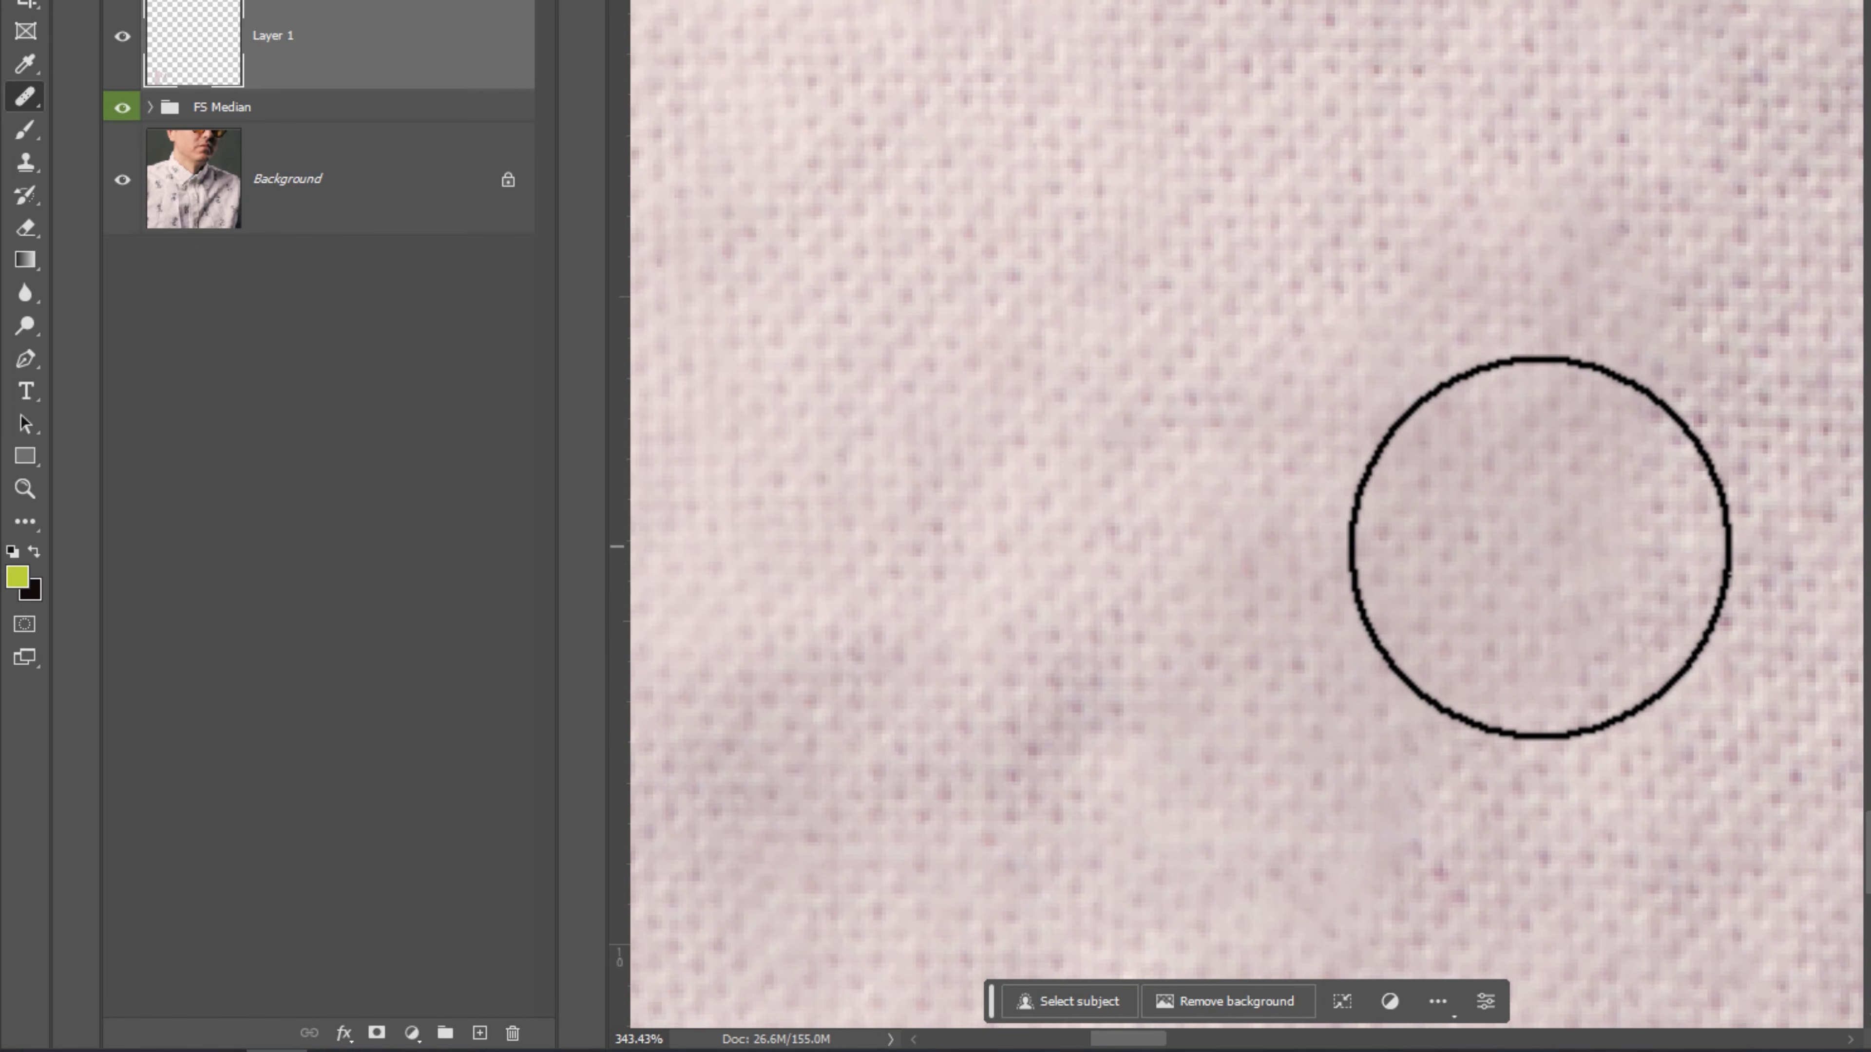
Resize the Healing Brush and heal the remaining crease shadows in the fabric above and between the lower mermaid prints.
{"action": "scroll", "coordinate": [1333, 435], "scroll_direction": "down", "scroll_amount": 5}
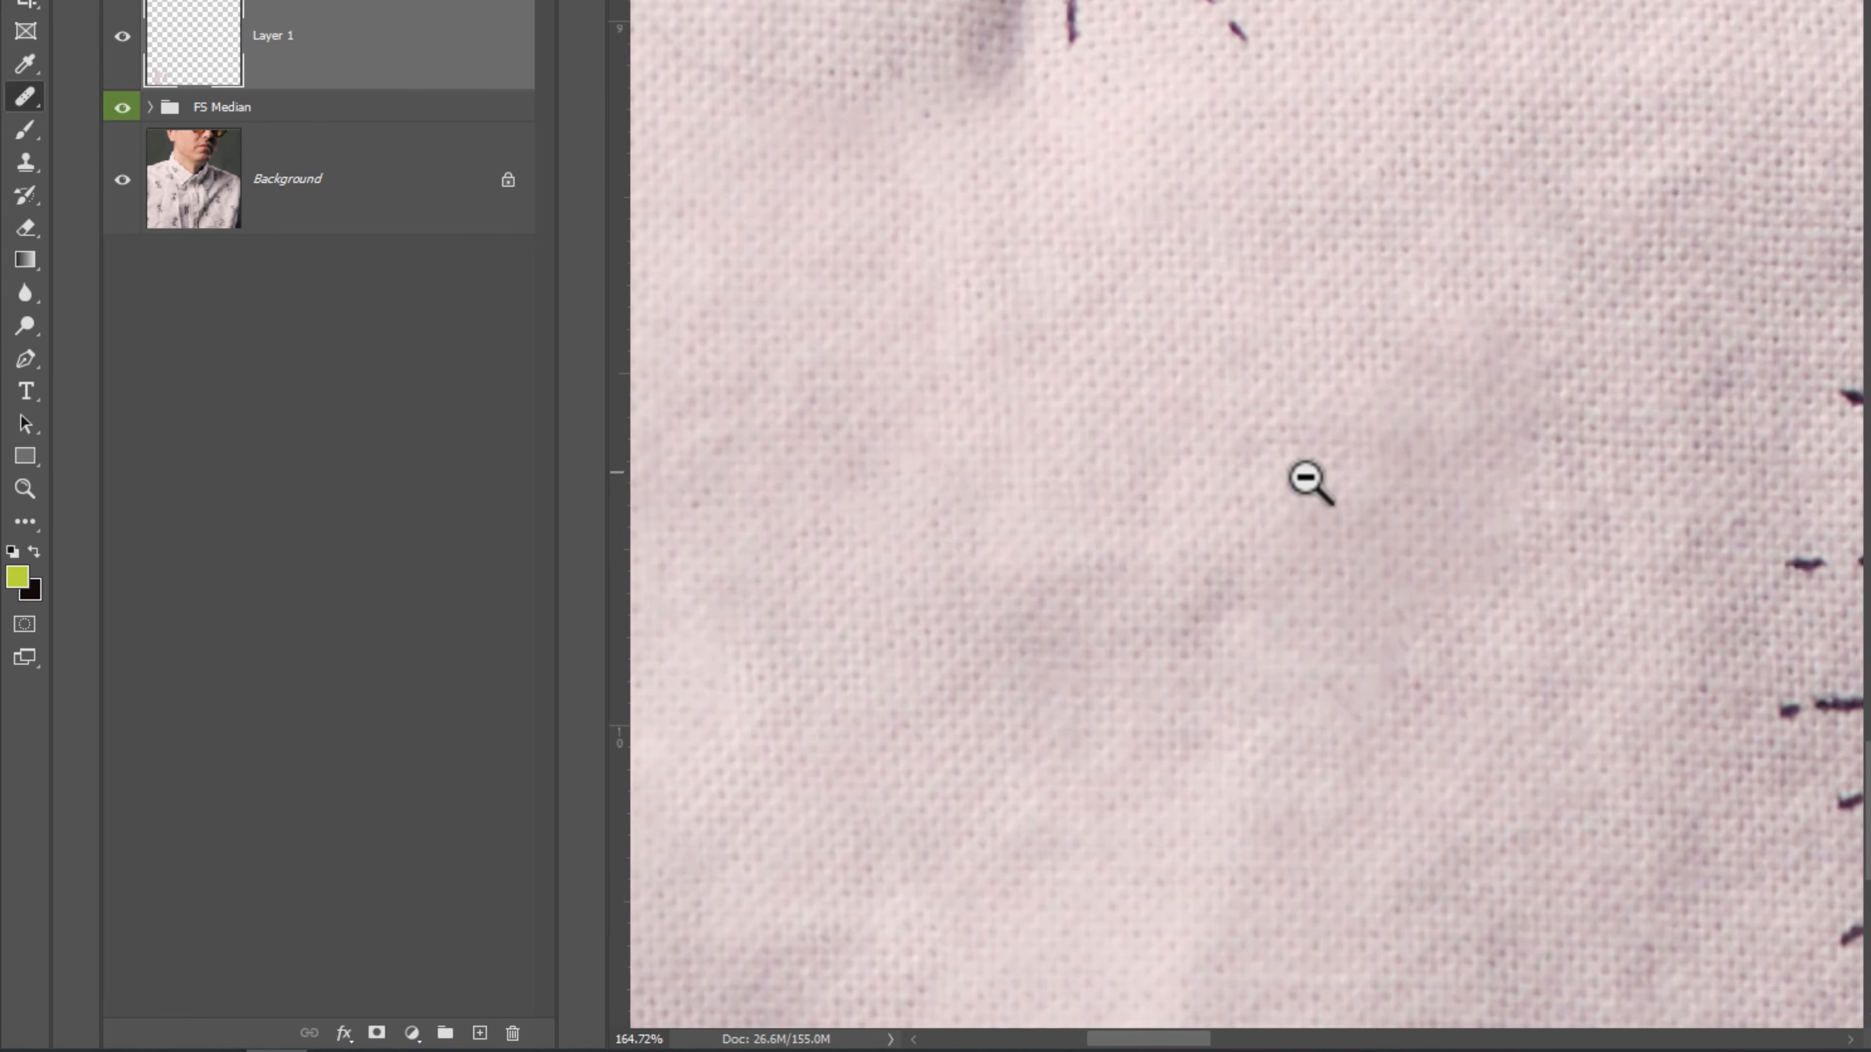
{"action": "scroll", "coordinate": [1324, 449], "scroll_direction": "down", "scroll_amount": 3}
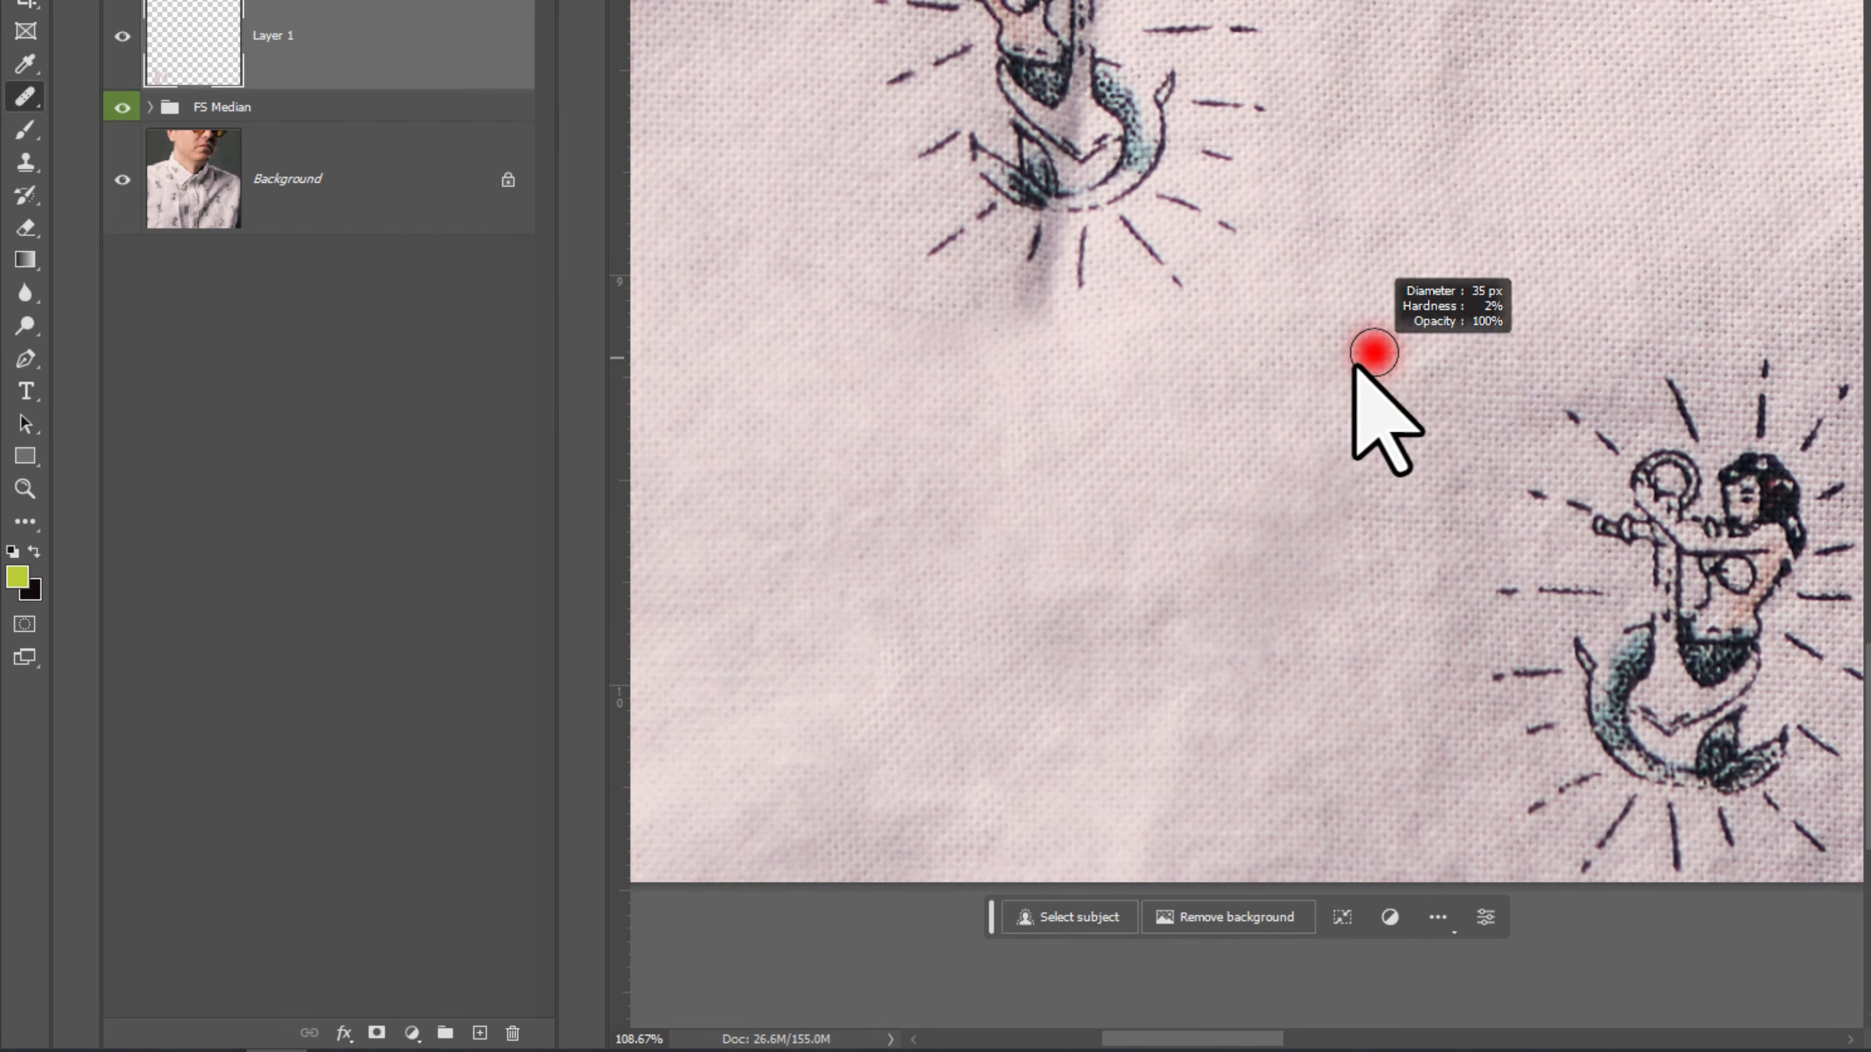
{"action": "left_click", "coordinate": [1466, 285], "text": "alt"}
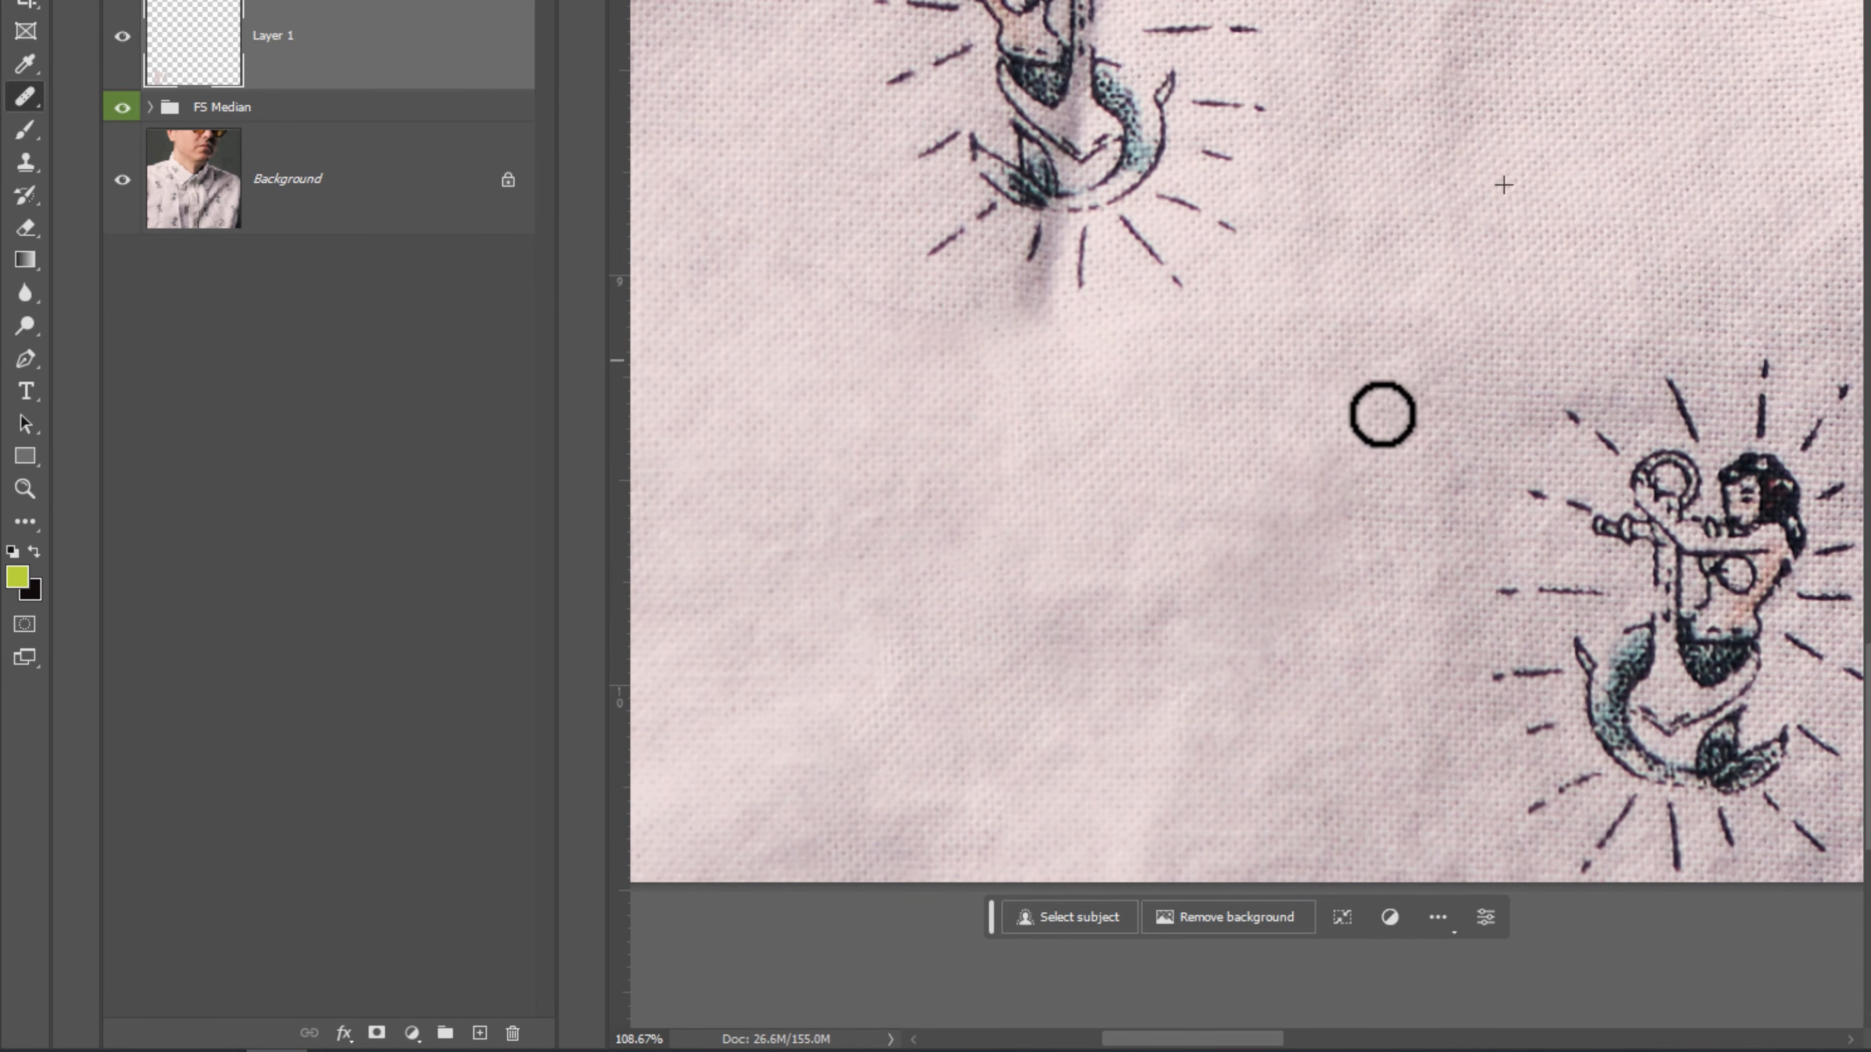
{"action": "scroll", "coordinate": [1436, 324], "scroll_direction": "down", "scroll_amount": 3}
{"action": "left_click_drag", "start_coordinate": [1399, 342], "coordinate": [1308, 468]}
{"action": "scroll", "coordinate": [1397, 503], "scroll_direction": "up", "scroll_amount": 2}
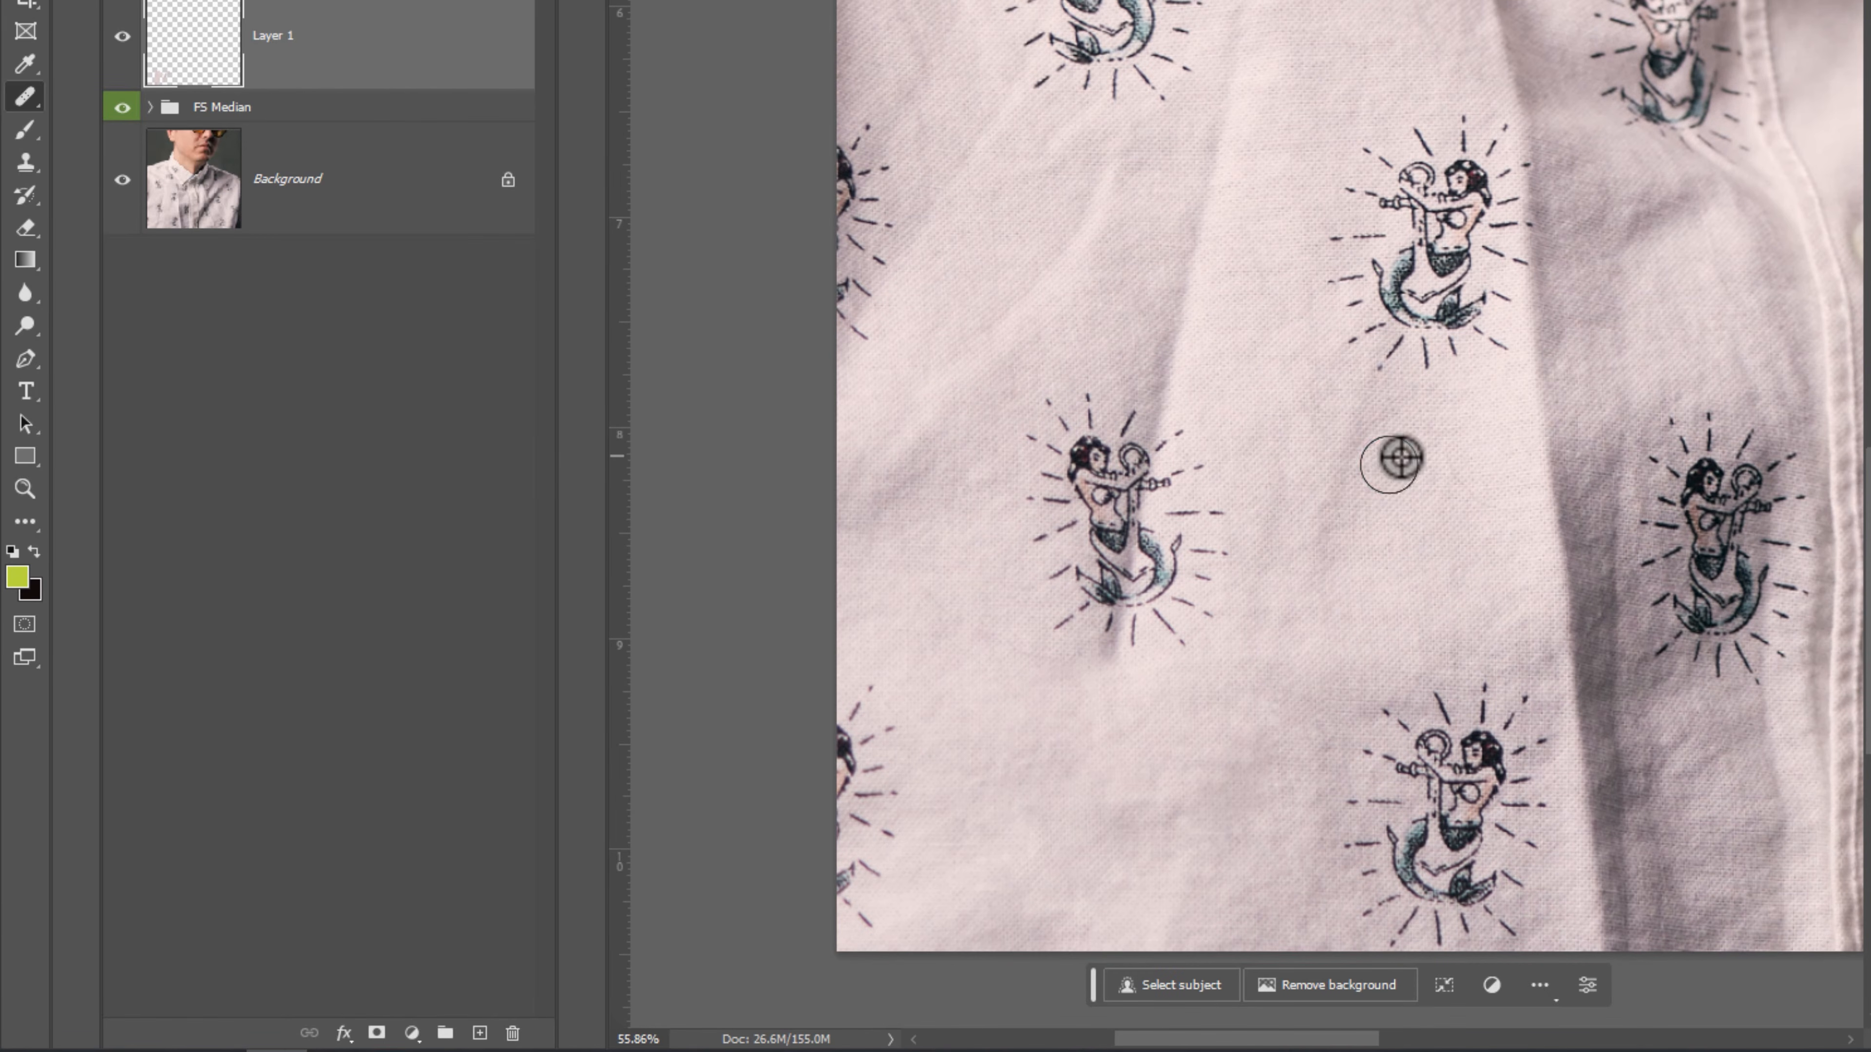
{"action": "mouse_move", "coordinate": [1308, 498]}
{"action": "left_mouse_down"}
{"action": "mouse_move", "coordinate": [1411, 476]}
{"action": "mouse_move", "coordinate": [1353, 610]}
{"action": "left_mouse_up"}
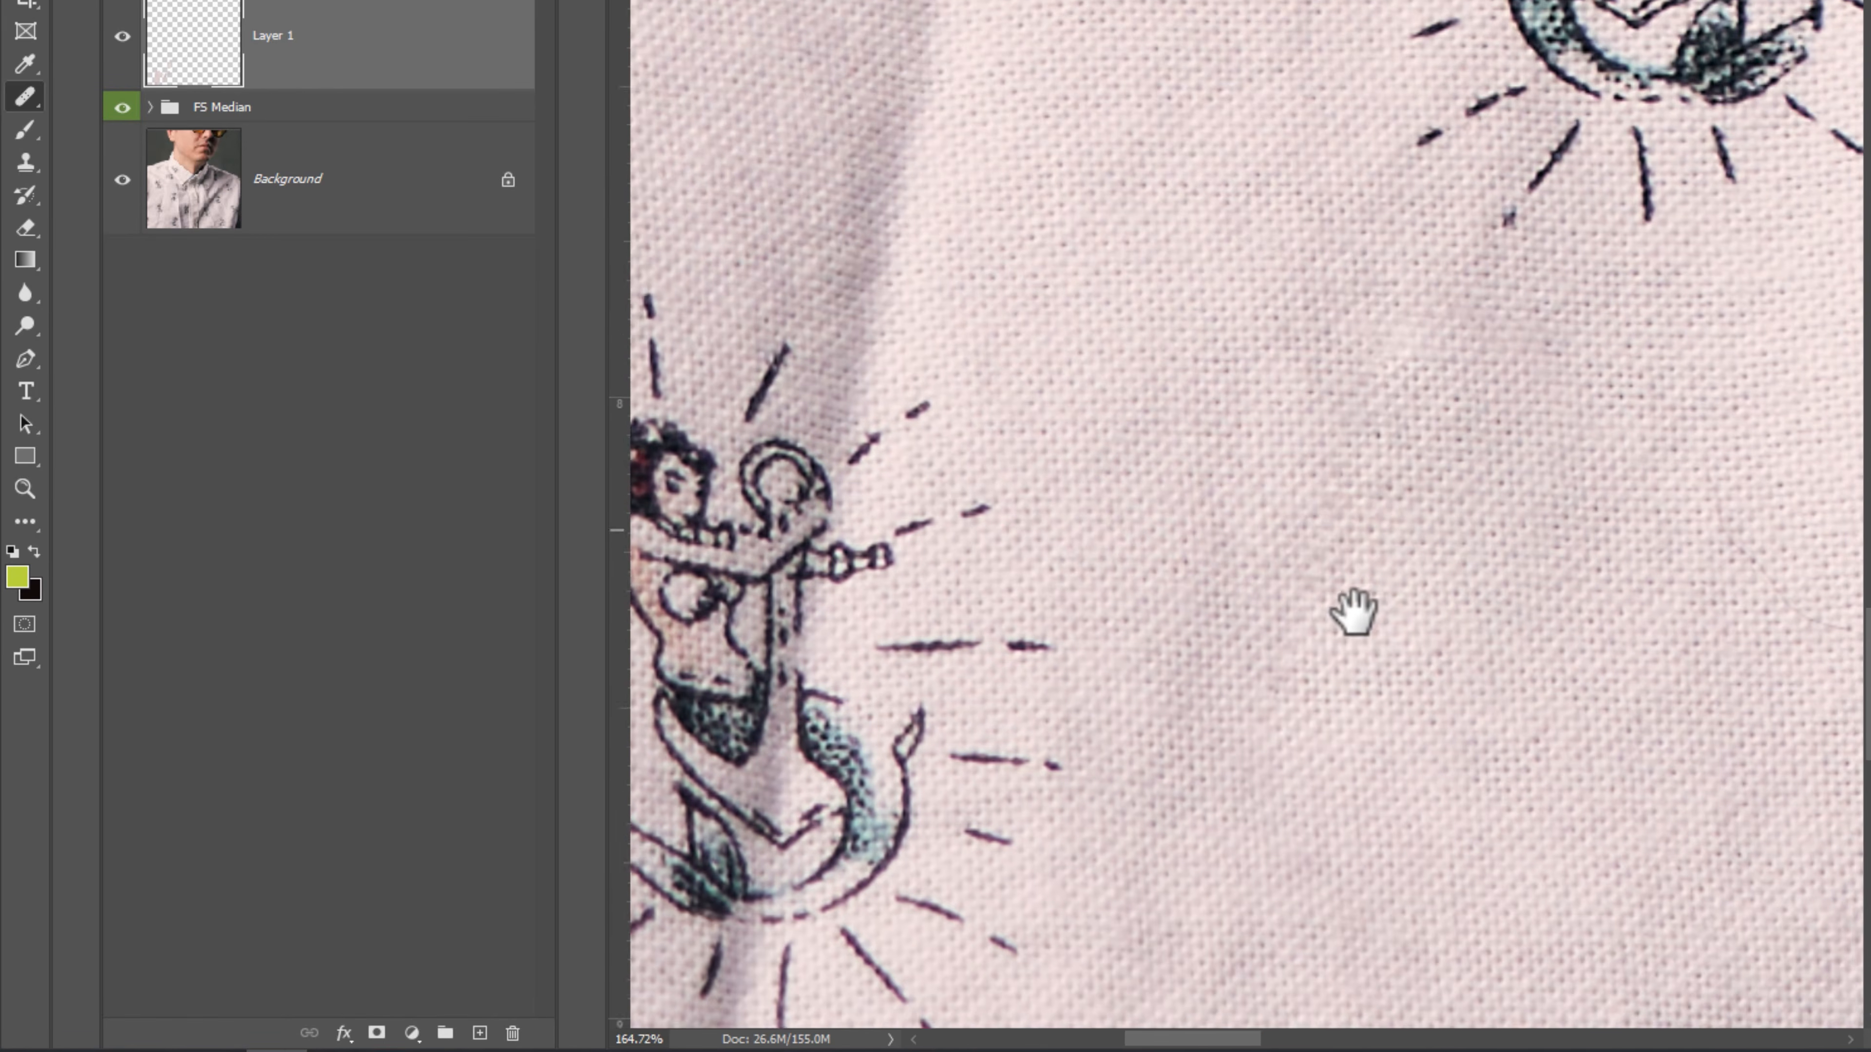
{"action": "left_click_drag", "start_coordinate": [1390, 472], "coordinate": [1307, 468]}
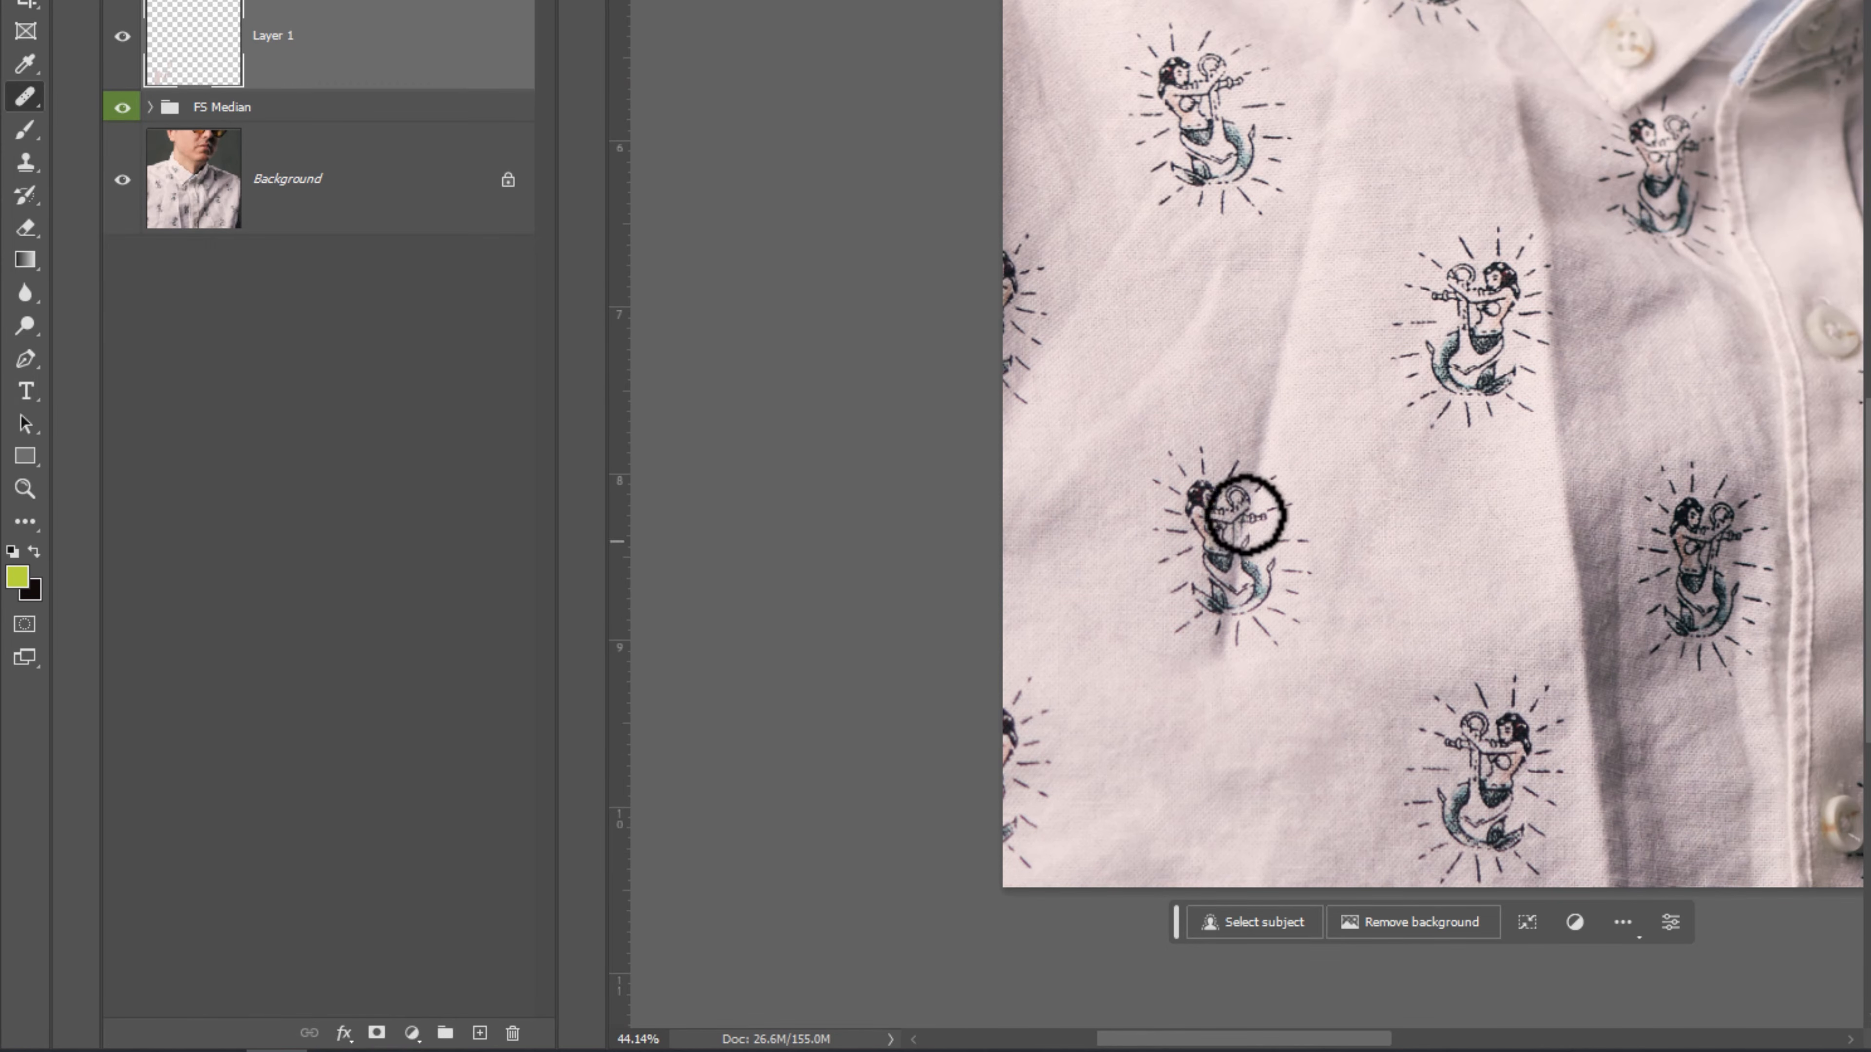
Delete the layer holding the shirt healing and select the FS Median group.
{"action": "left_click_drag", "start_coordinate": [1336, 364], "coordinate": [1416, 373]}
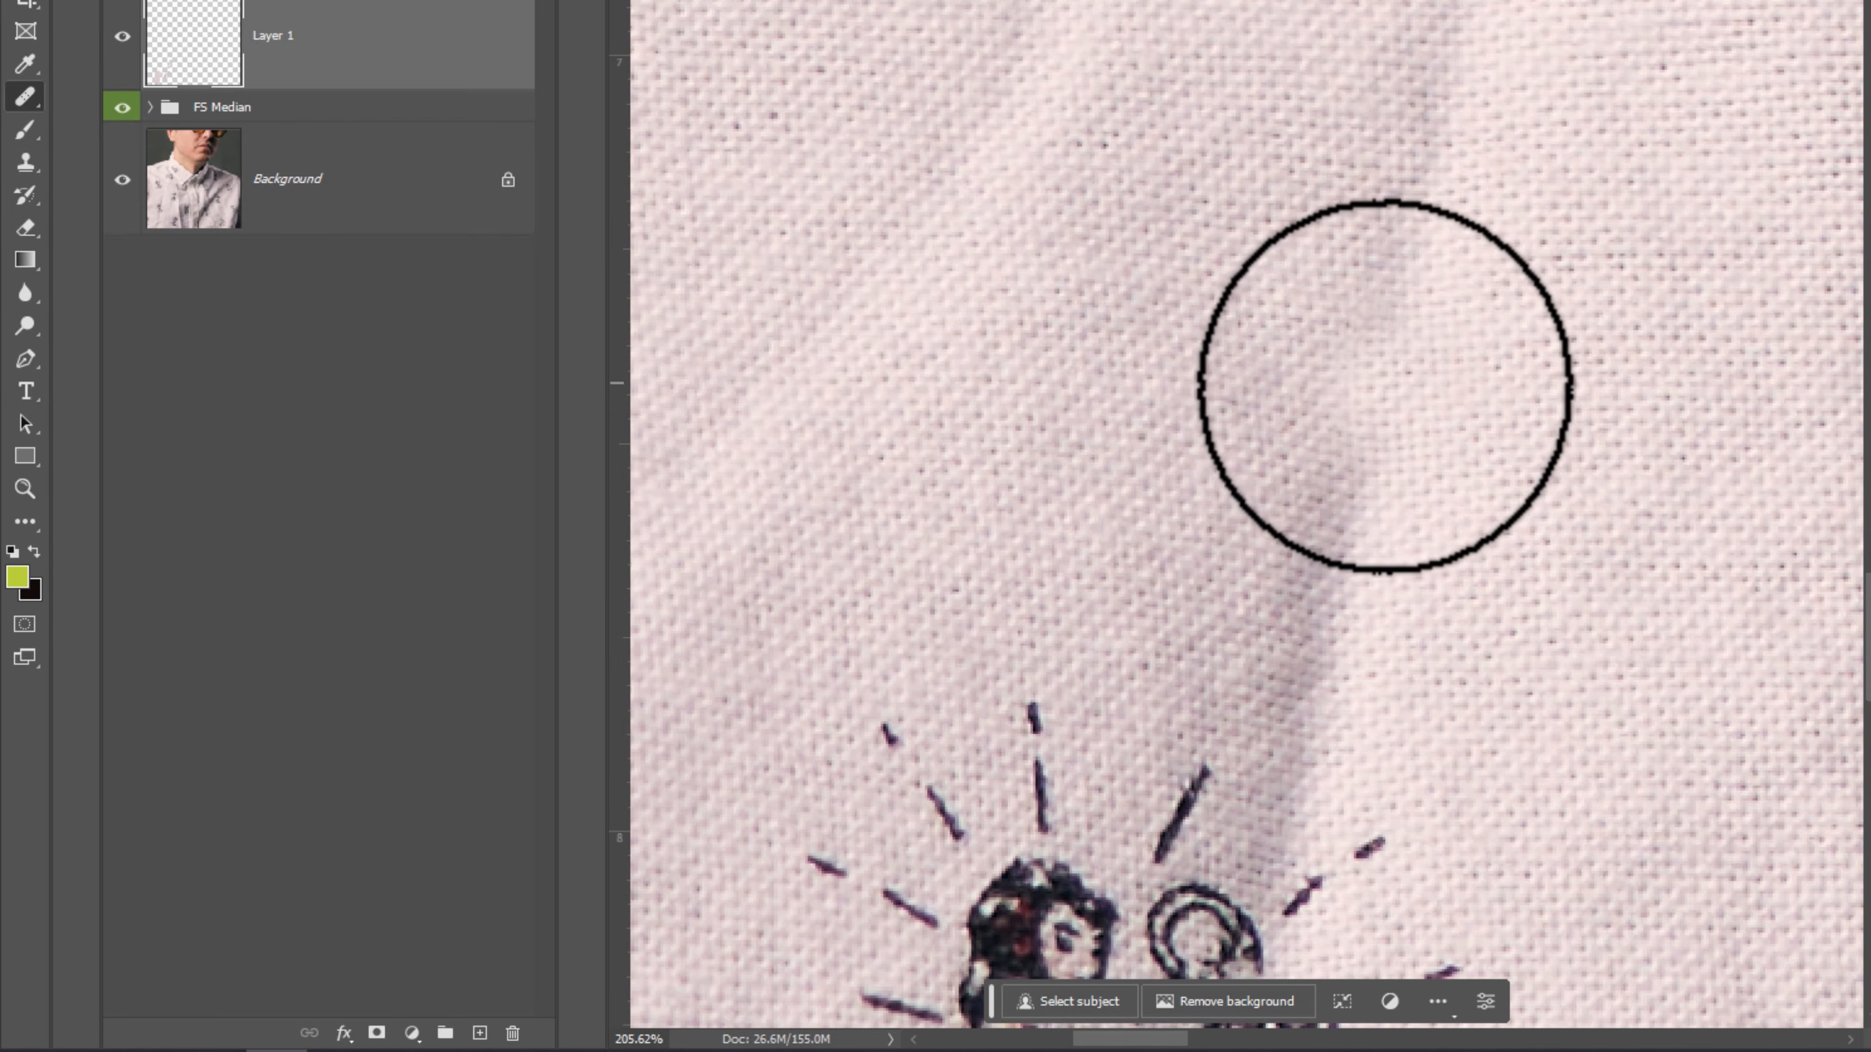
{"action": "mouse_move", "coordinate": [1408, 526]}
{"action": "left_mouse_down"}
{"action": "mouse_move", "coordinate": [1361, 568]}
{"action": "mouse_move", "coordinate": [1492, 553]}
{"action": "mouse_move", "coordinate": [1406, 516]}
{"action": "left_mouse_up"}
{"action": "key", "text": "Delete"}
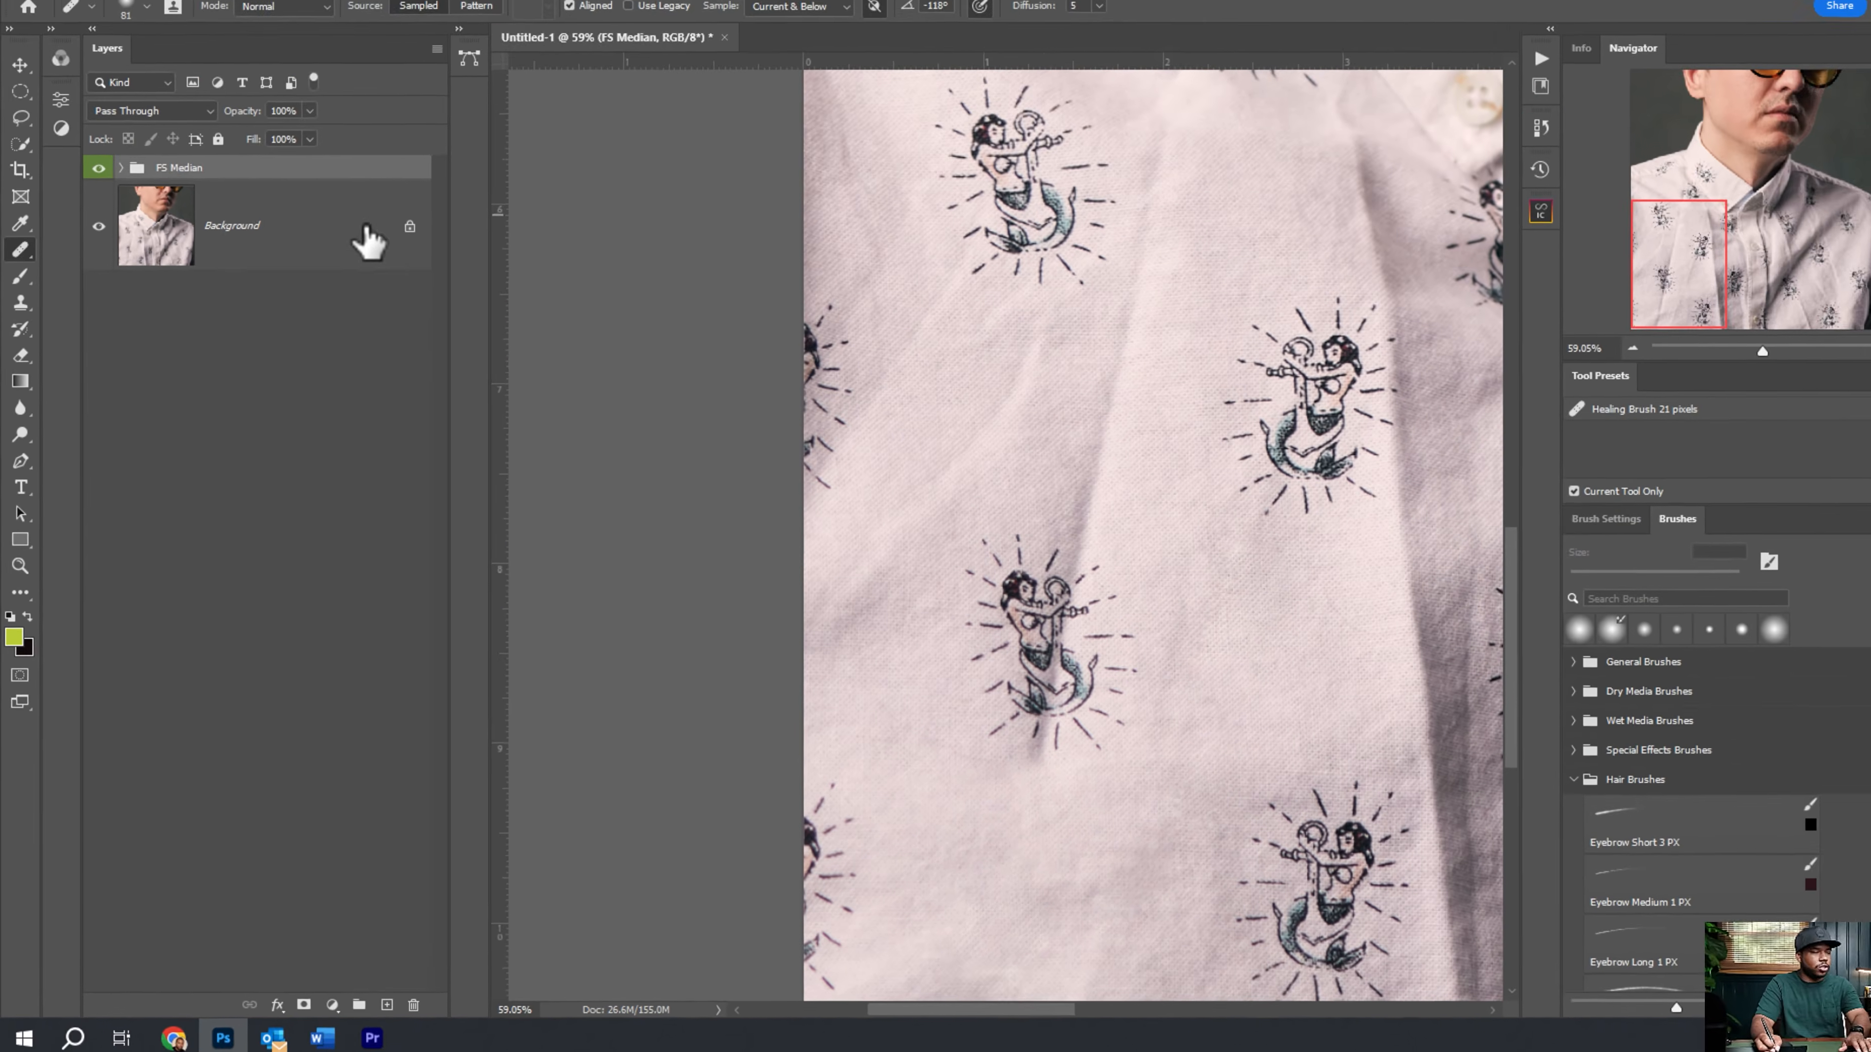
{"action": "left_click", "coordinate": [326, 477]}
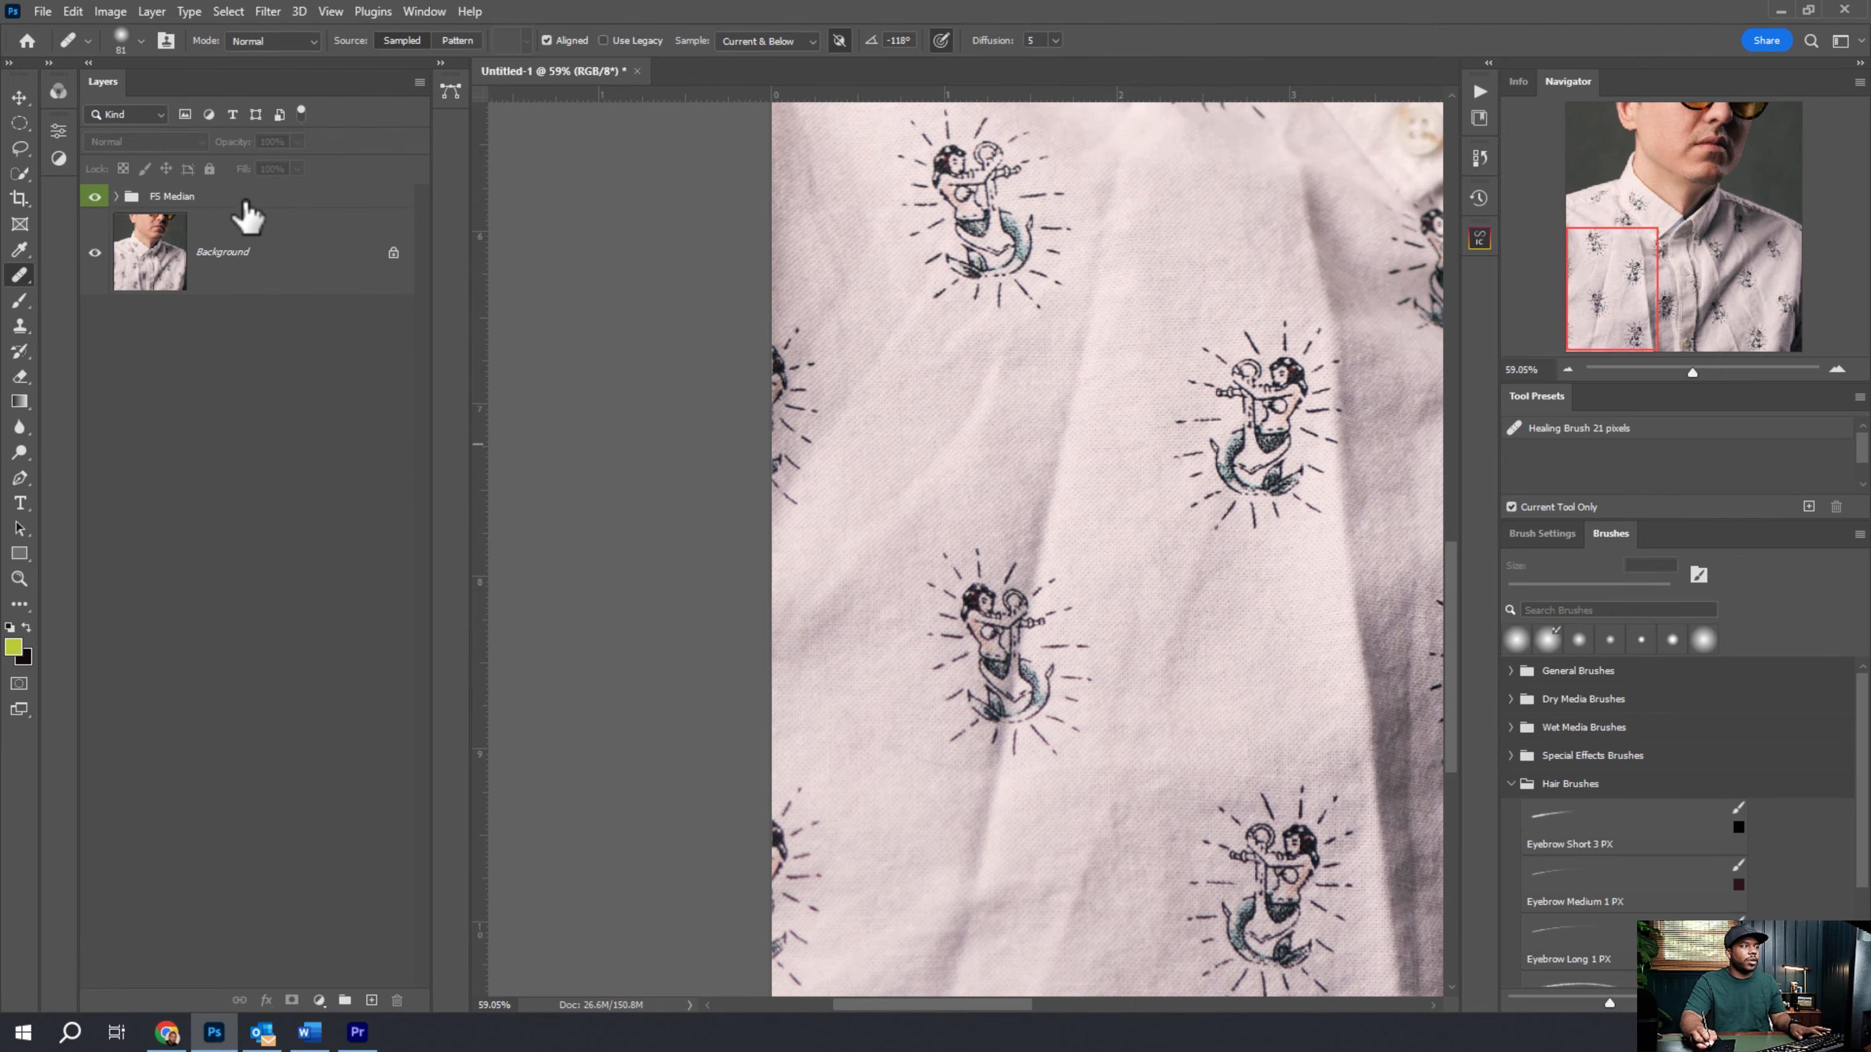
{"action": "left_click", "coordinate": [404, 206]}
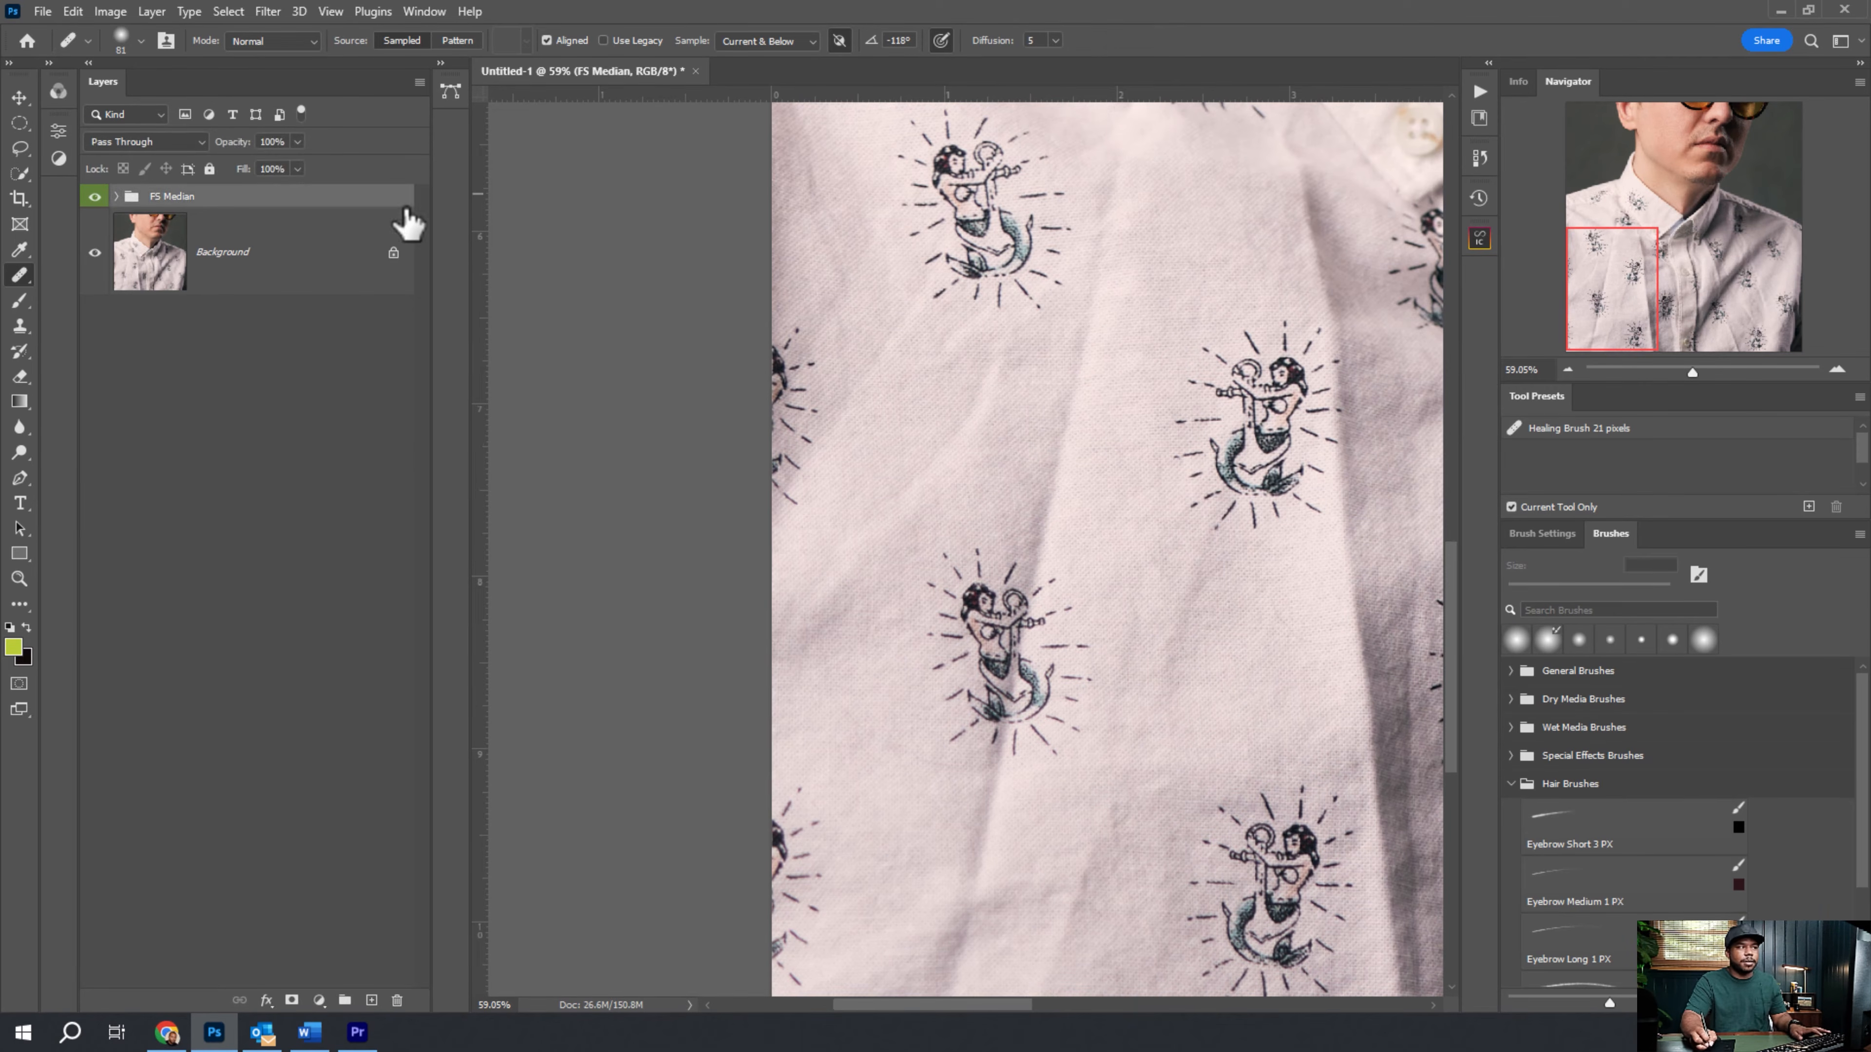
{"action": "left_click_drag", "start_coordinate": [1070, 306], "coordinate": [966, 350]}
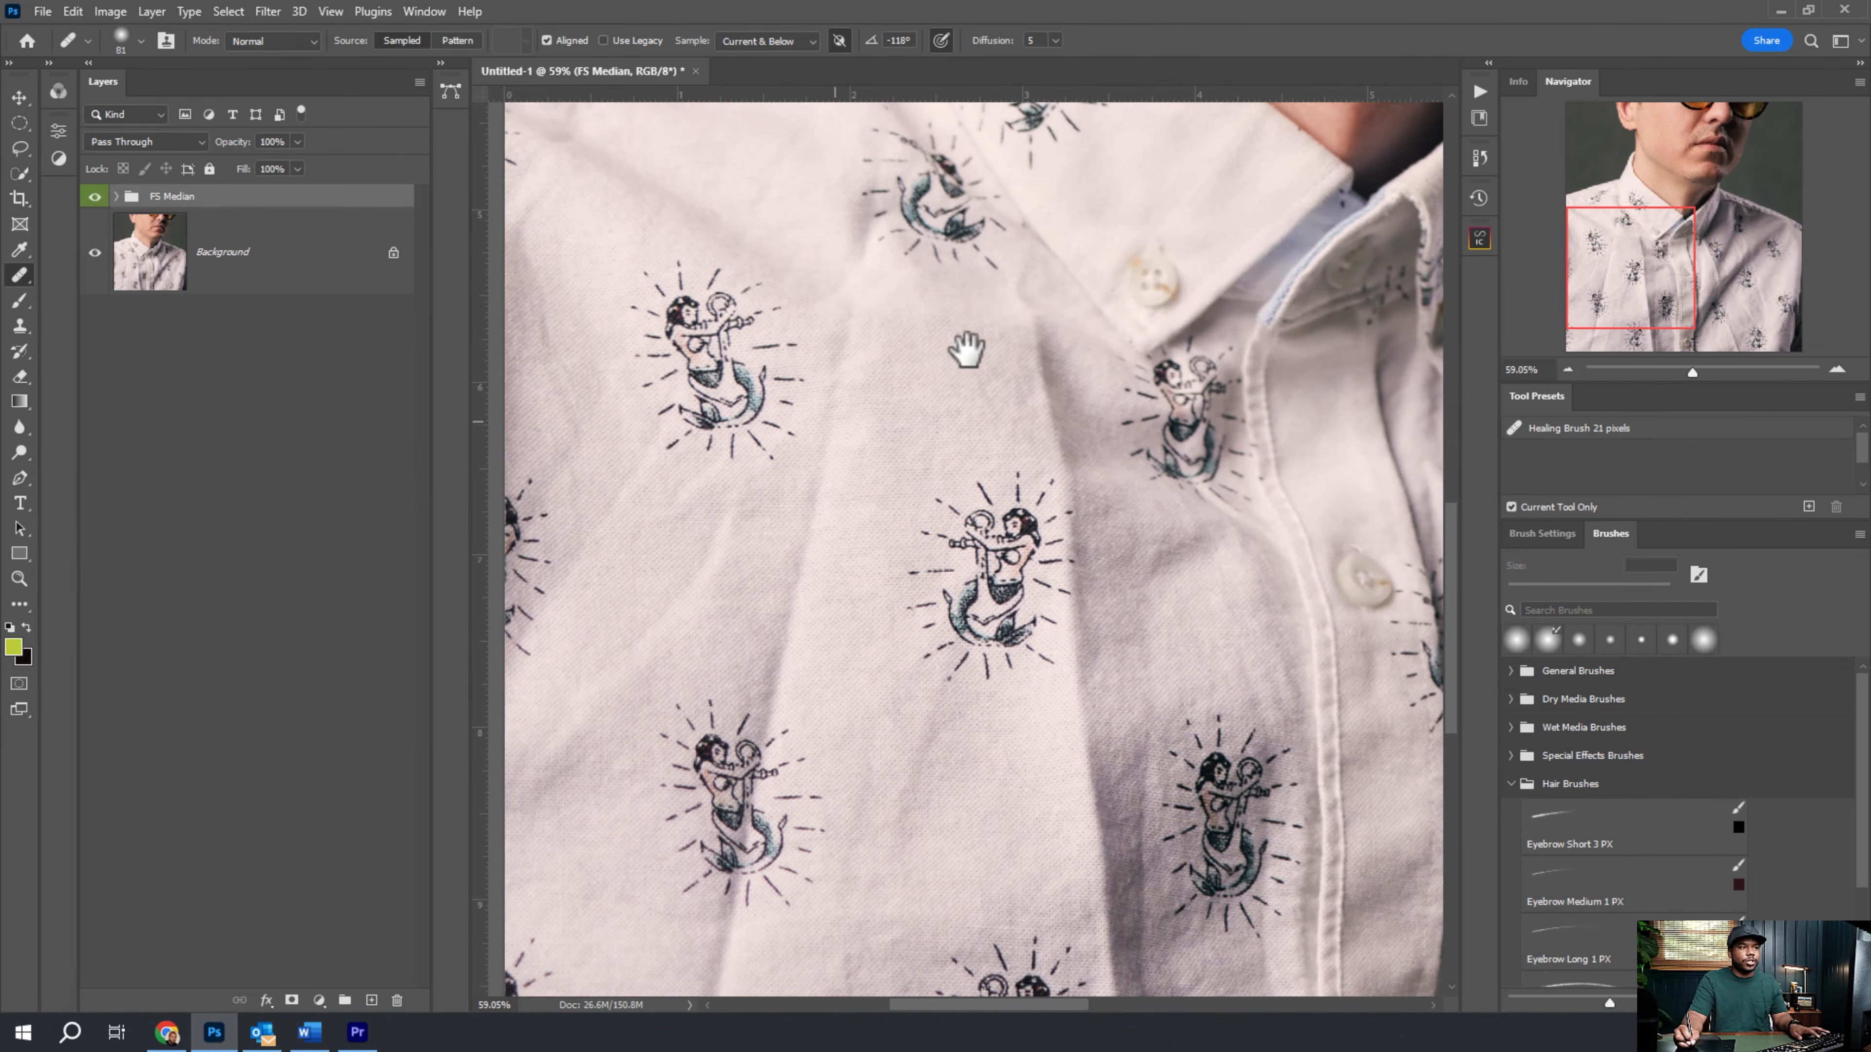
{"action": "left_click_drag", "start_coordinate": [1113, 361], "coordinate": [1105, 236]}
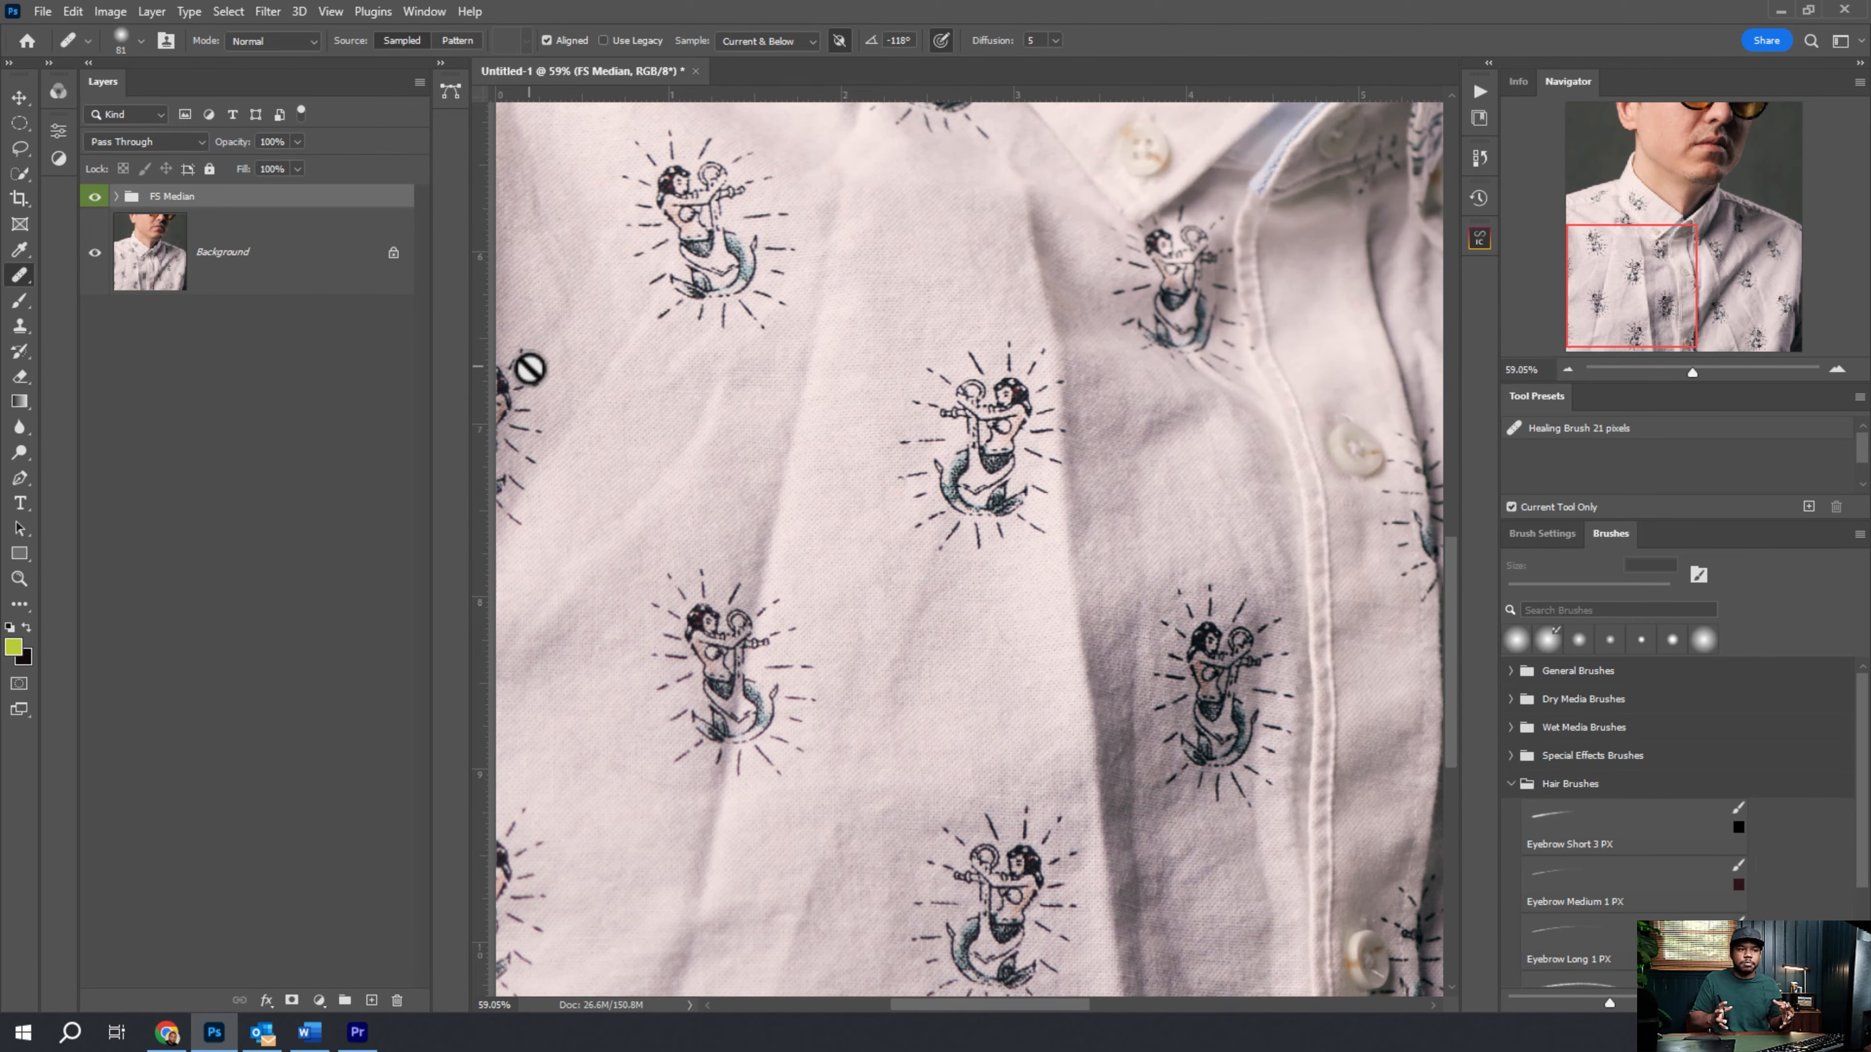
{"action": "left_click_drag", "start_coordinate": [1018, 596], "coordinate": [959, 472]}
{"action": "left_click_drag", "start_coordinate": [851, 509], "coordinate": [1015, 266]}
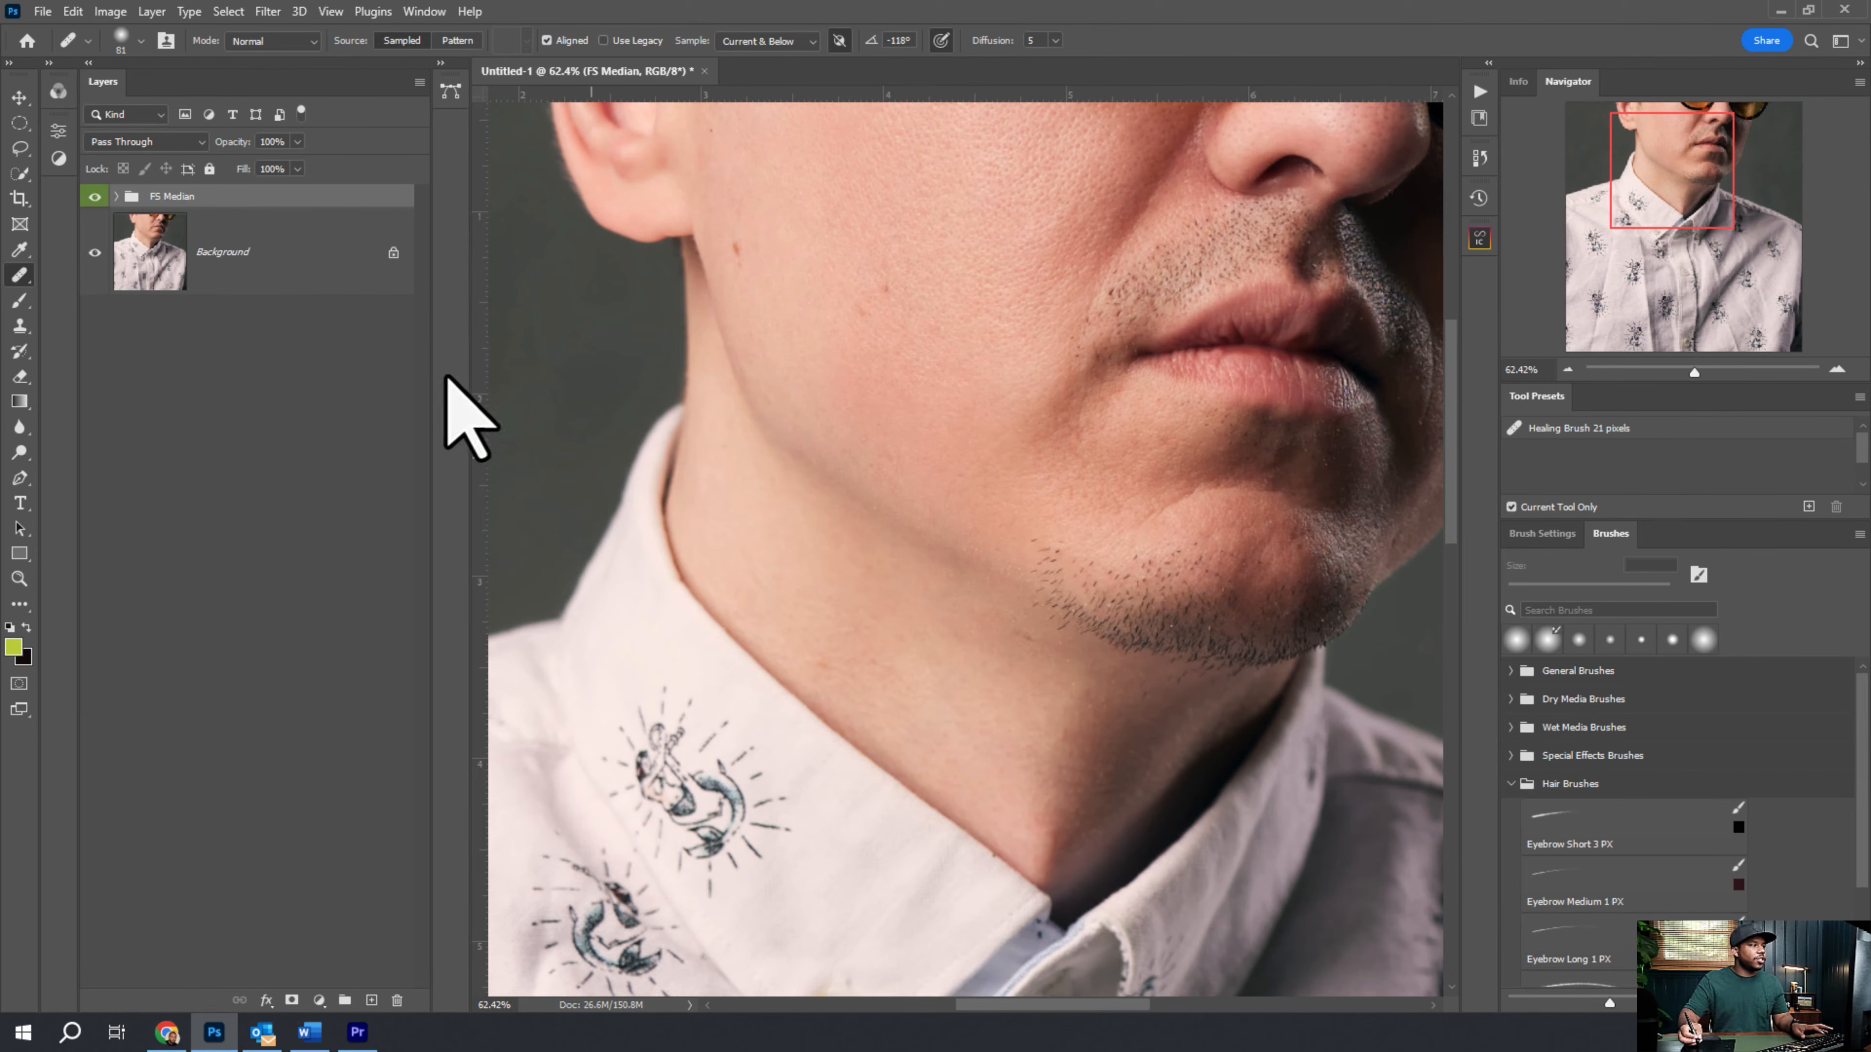
Review the FS Median group by toggling its visibility, expanding it to show its layers and collapsing it again.
{"action": "double_click", "coordinate": [177, 197]}
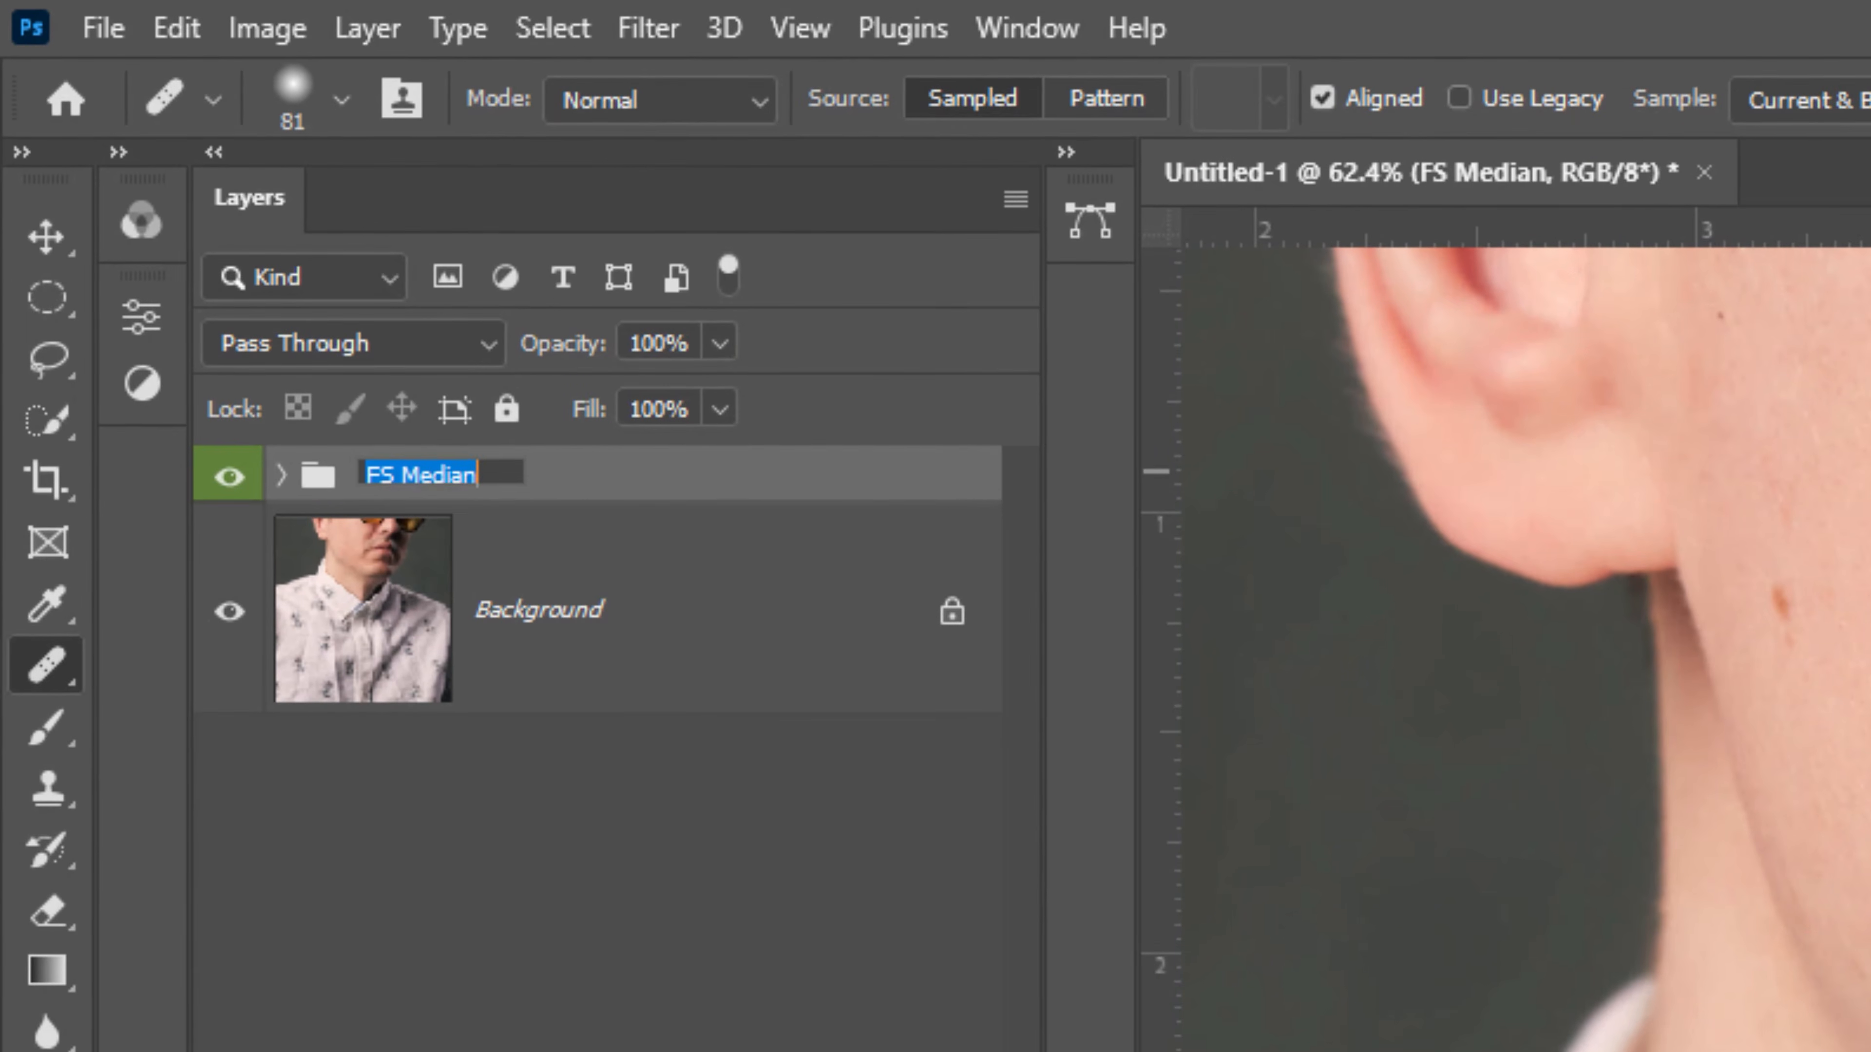
{"action": "left_click", "coordinate": [673, 988]}
{"action": "left_click", "coordinate": [535, 465]}
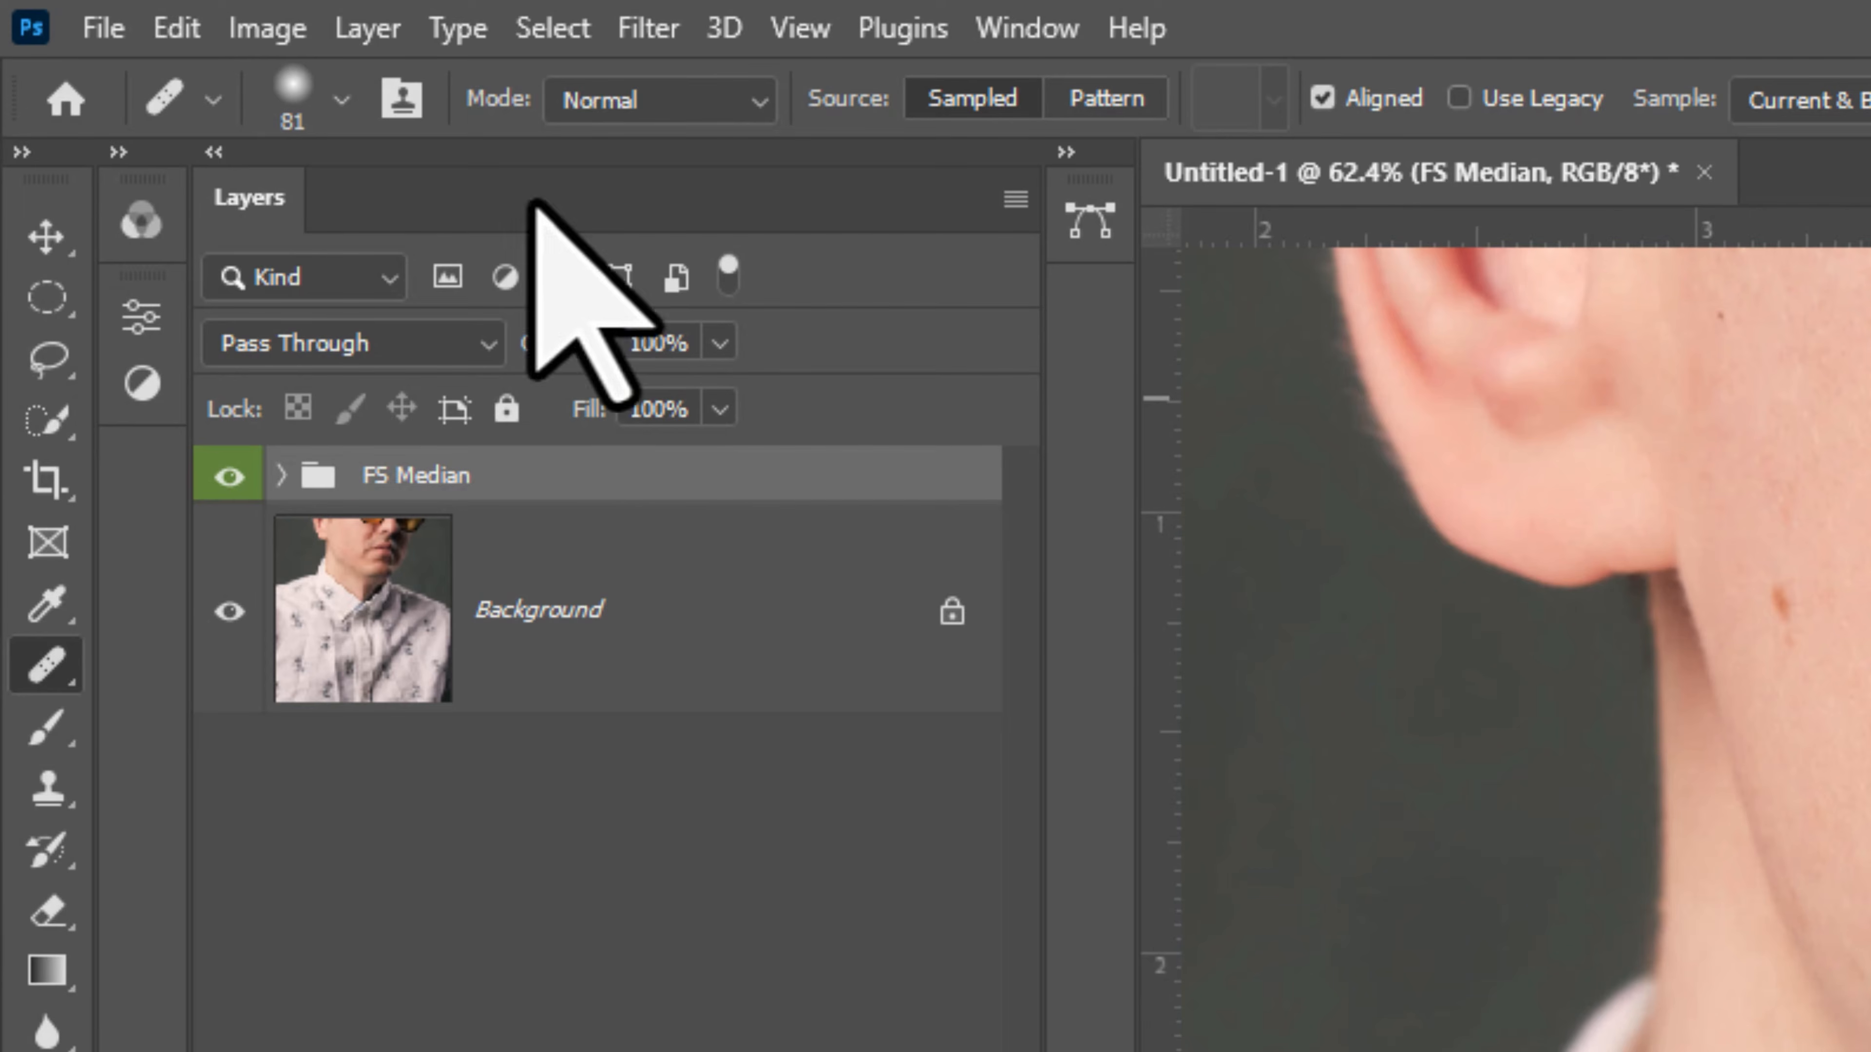
{"action": "left_click", "coordinate": [234, 477]}
{"action": "left_click", "coordinate": [250, 477]}
{"action": "left_click", "coordinate": [280, 476]}
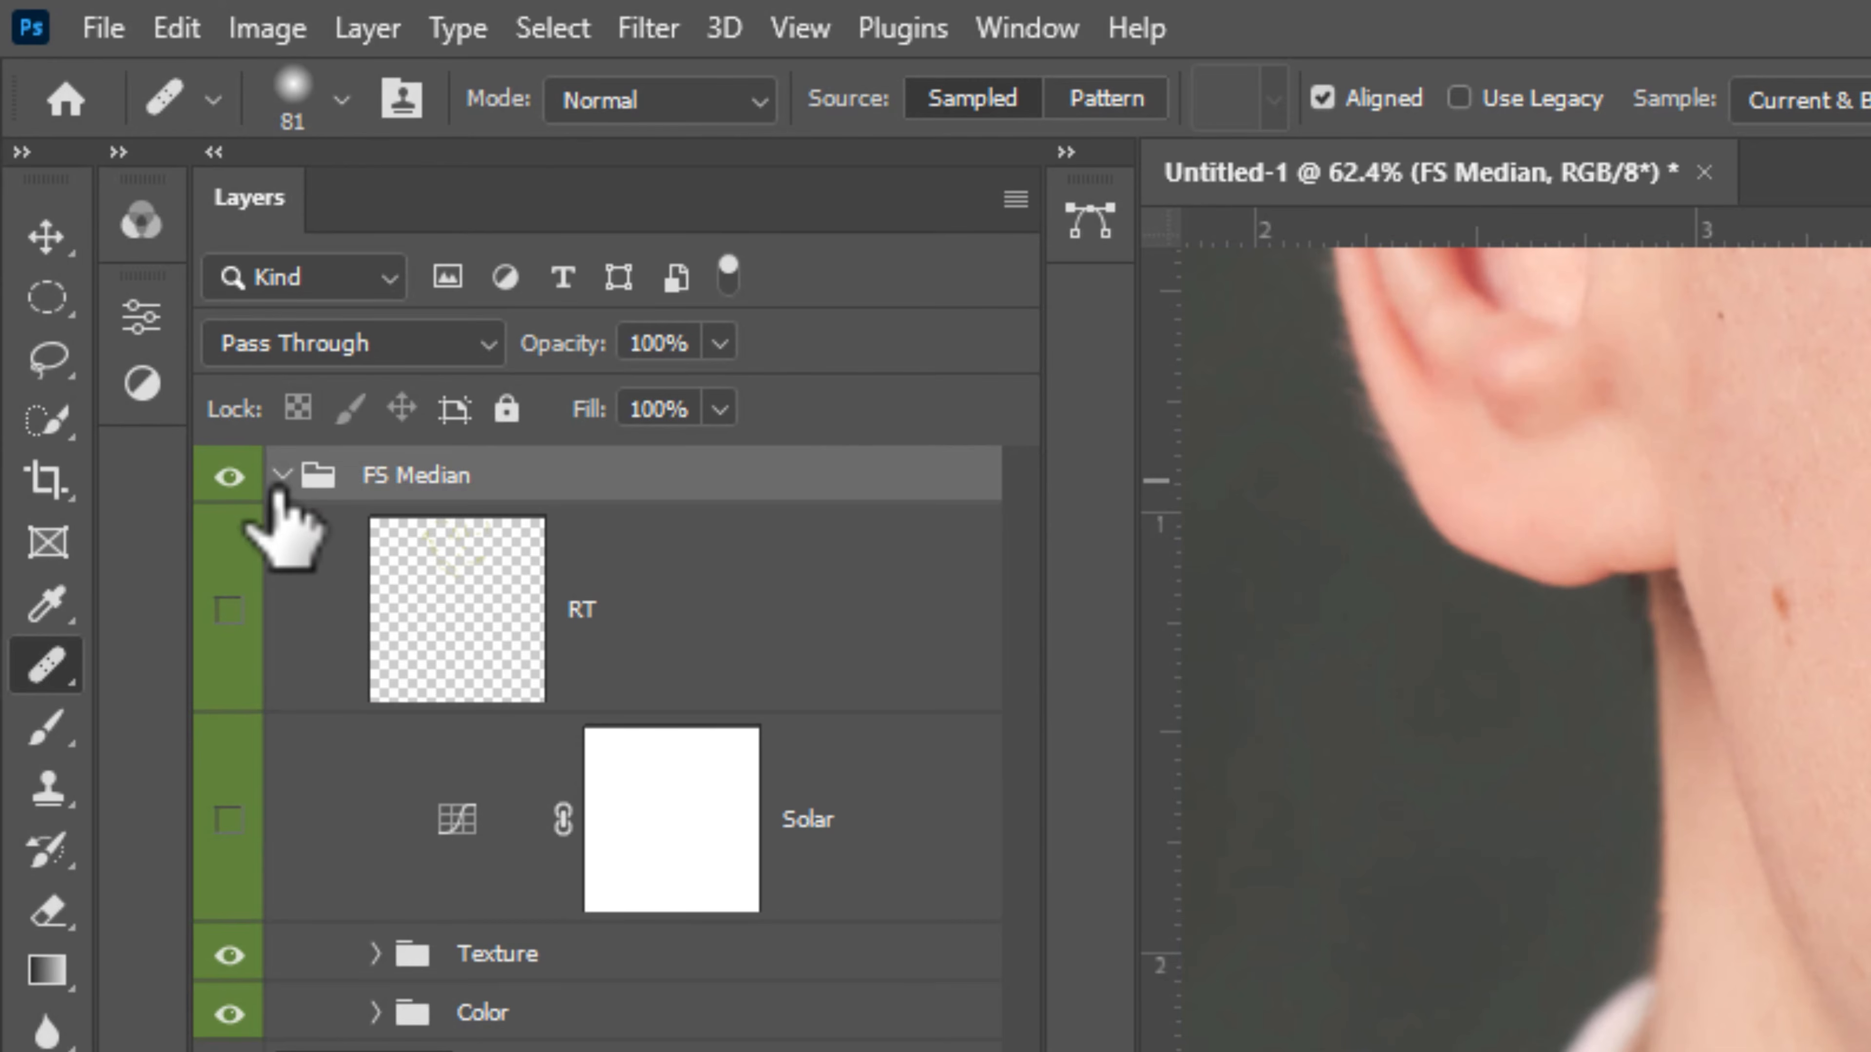
{"action": "left_click", "coordinate": [281, 475]}
Rename the FS Median group to FS Skin and convert it to a smart object.
{"action": "double_click", "coordinate": [425, 476]}
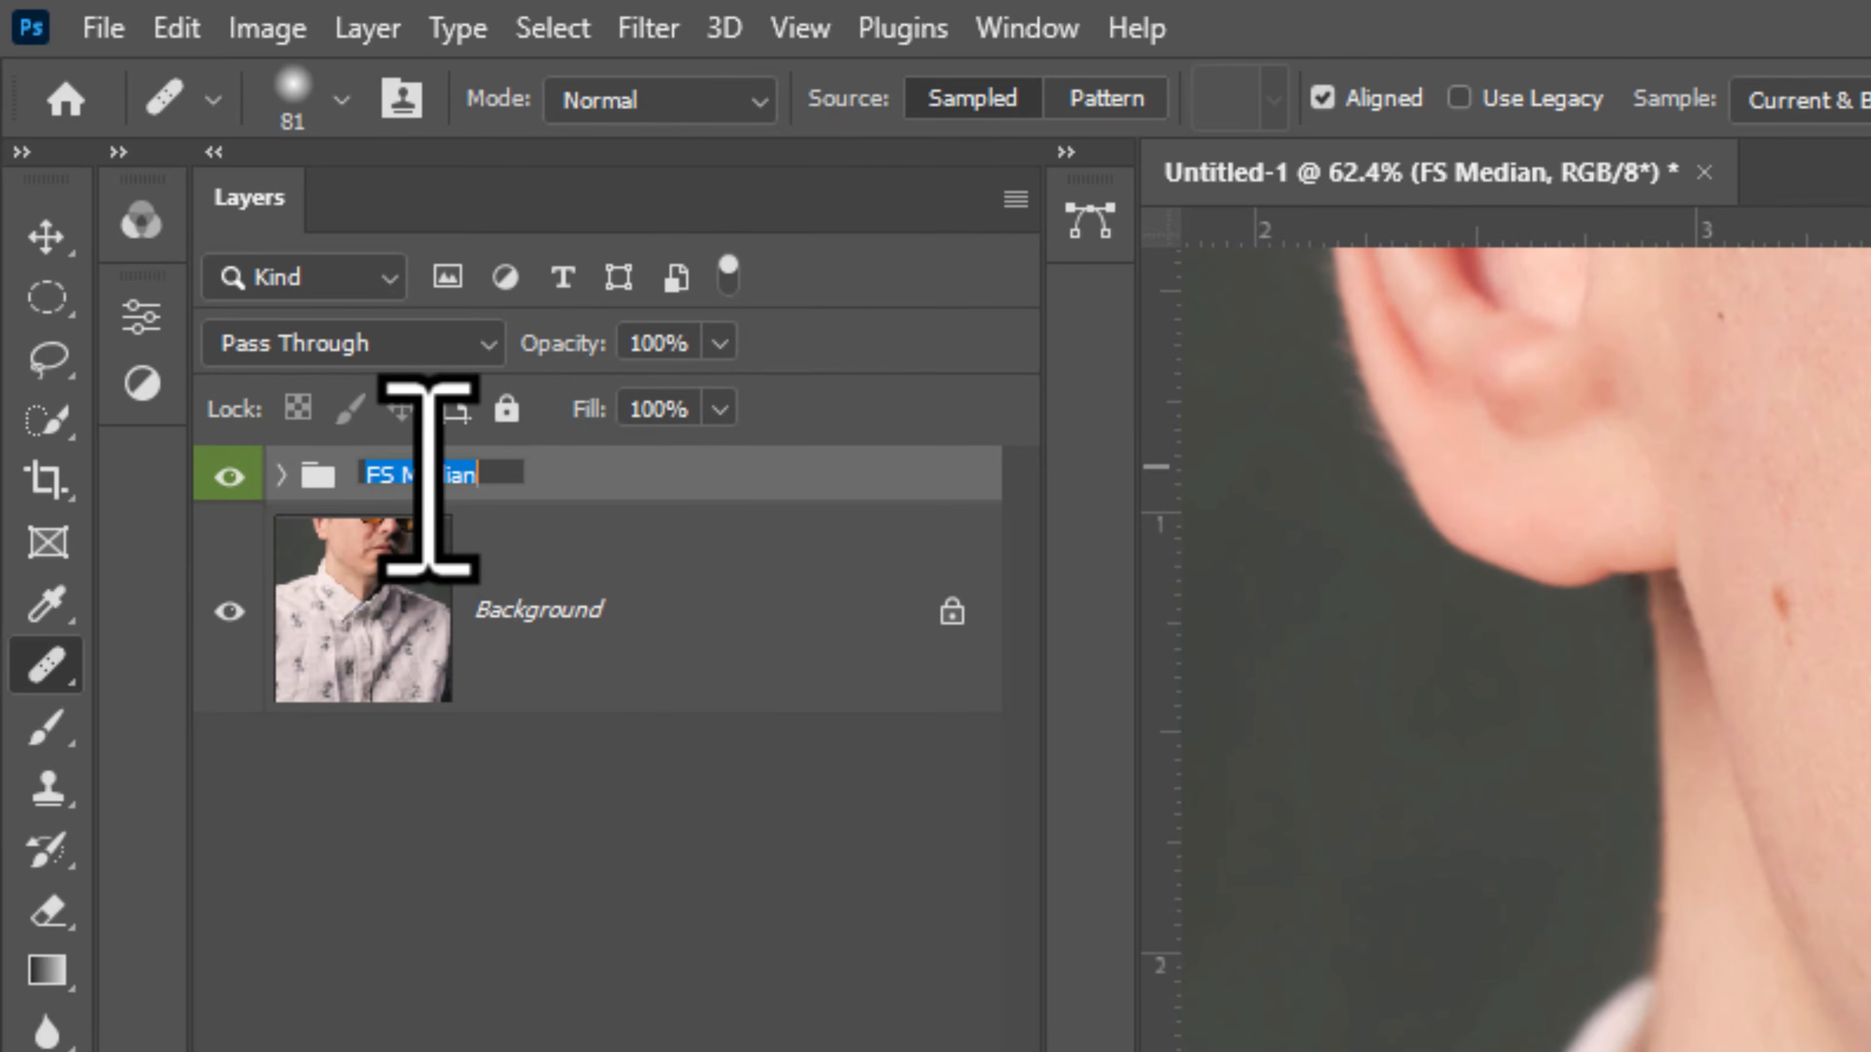
{"action": "type", "text": "FS Skin"}
{"action": "key", "text": "Return"}
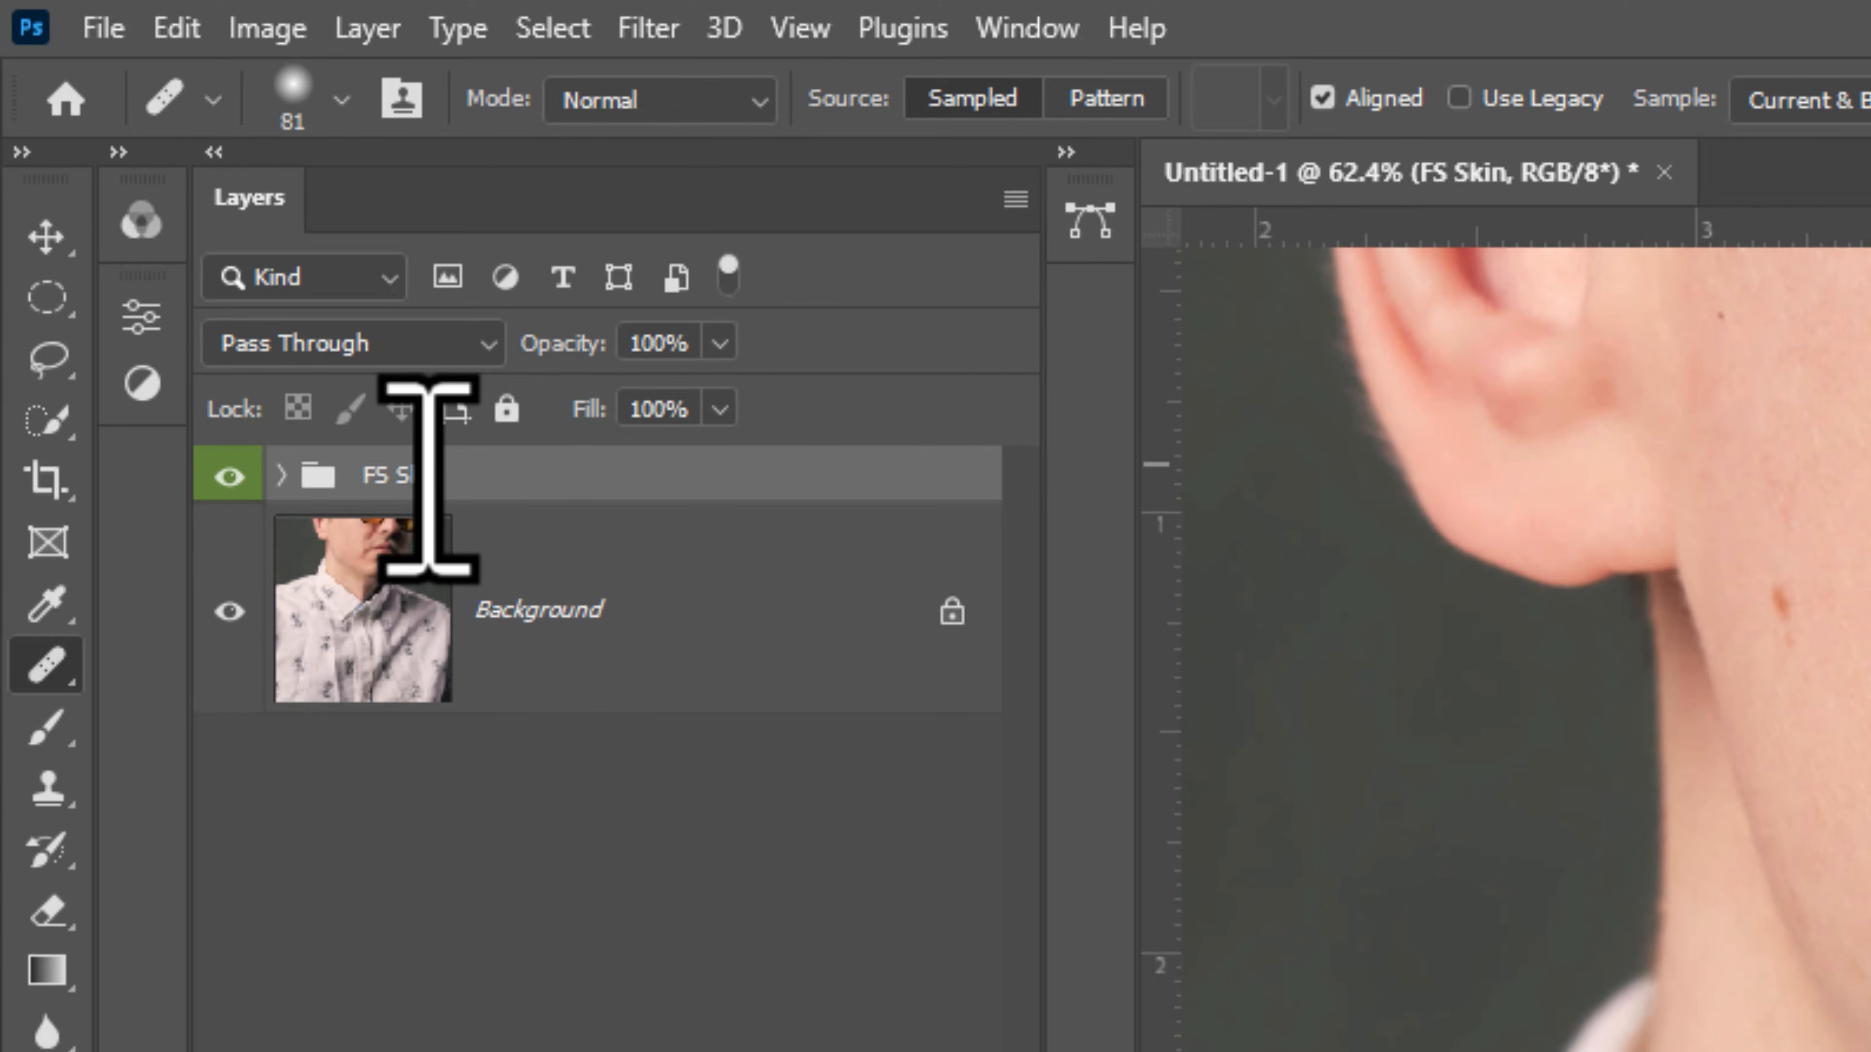
{"action": "right_click", "coordinate": [575, 480]}
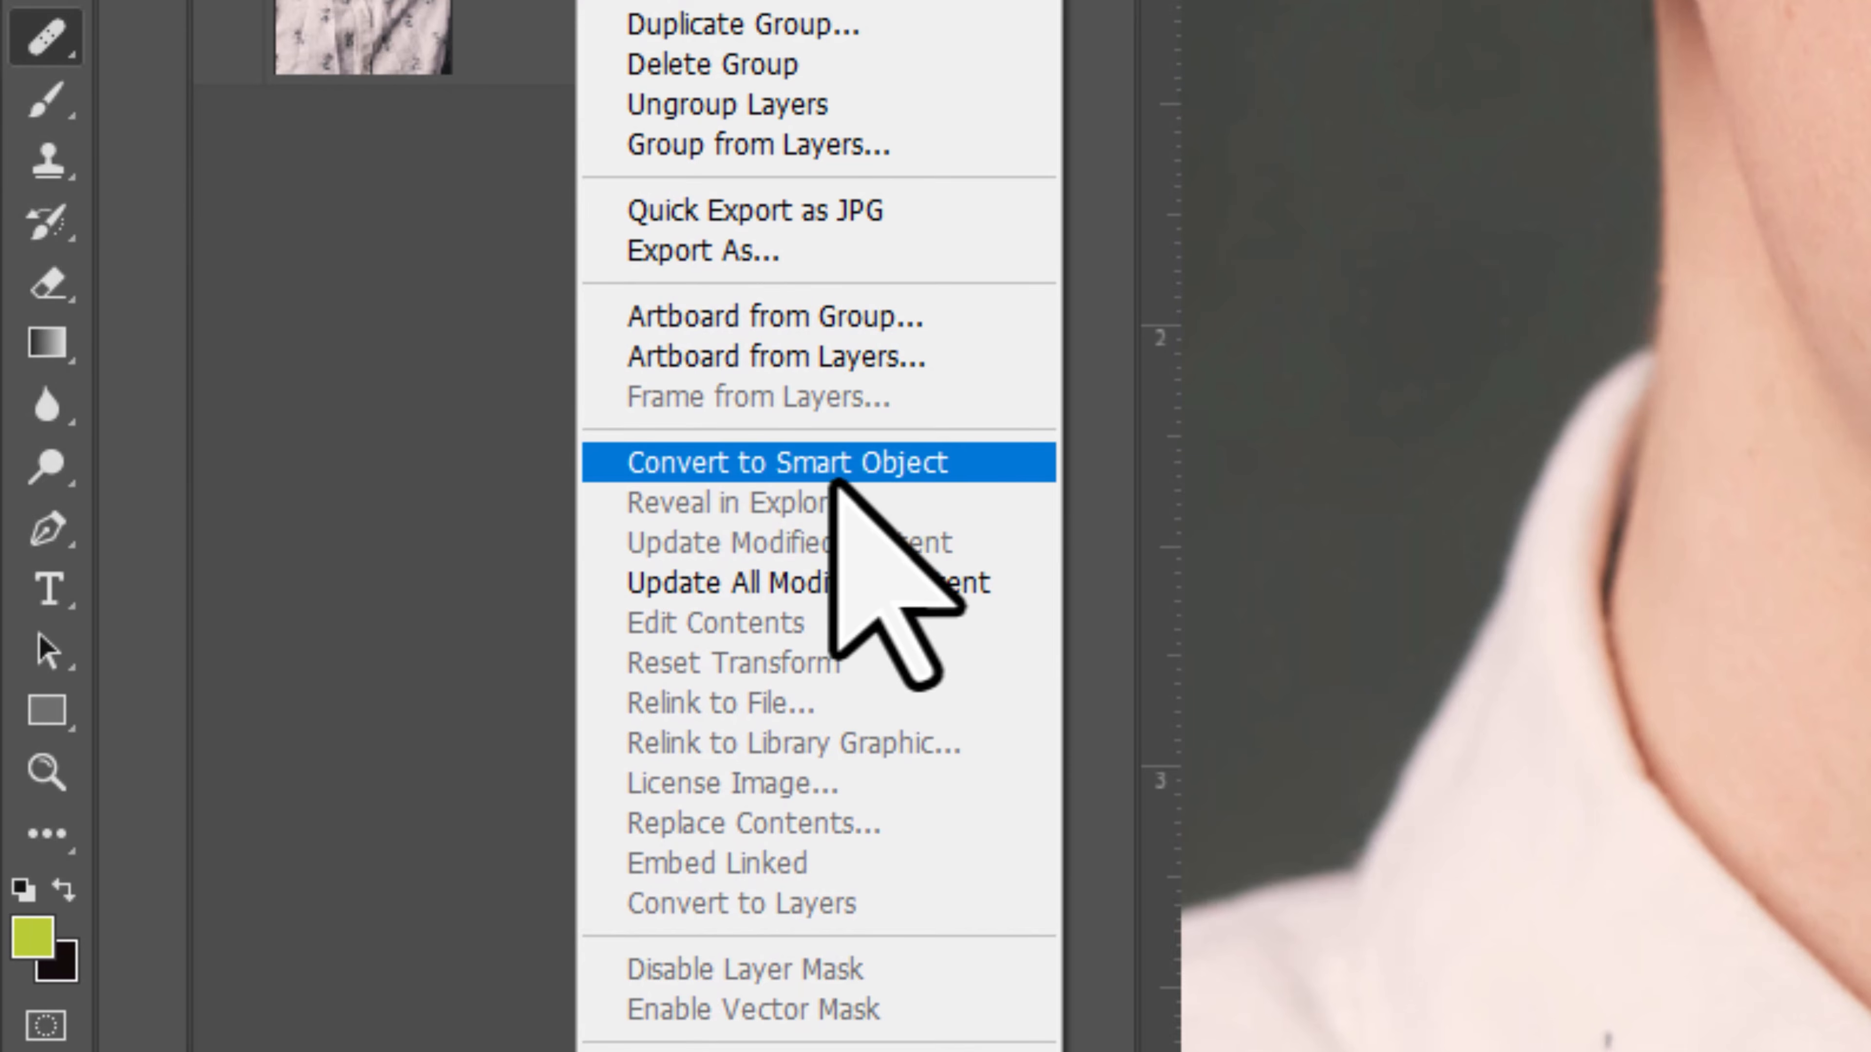
{"action": "left_click", "coordinate": [830, 470]}
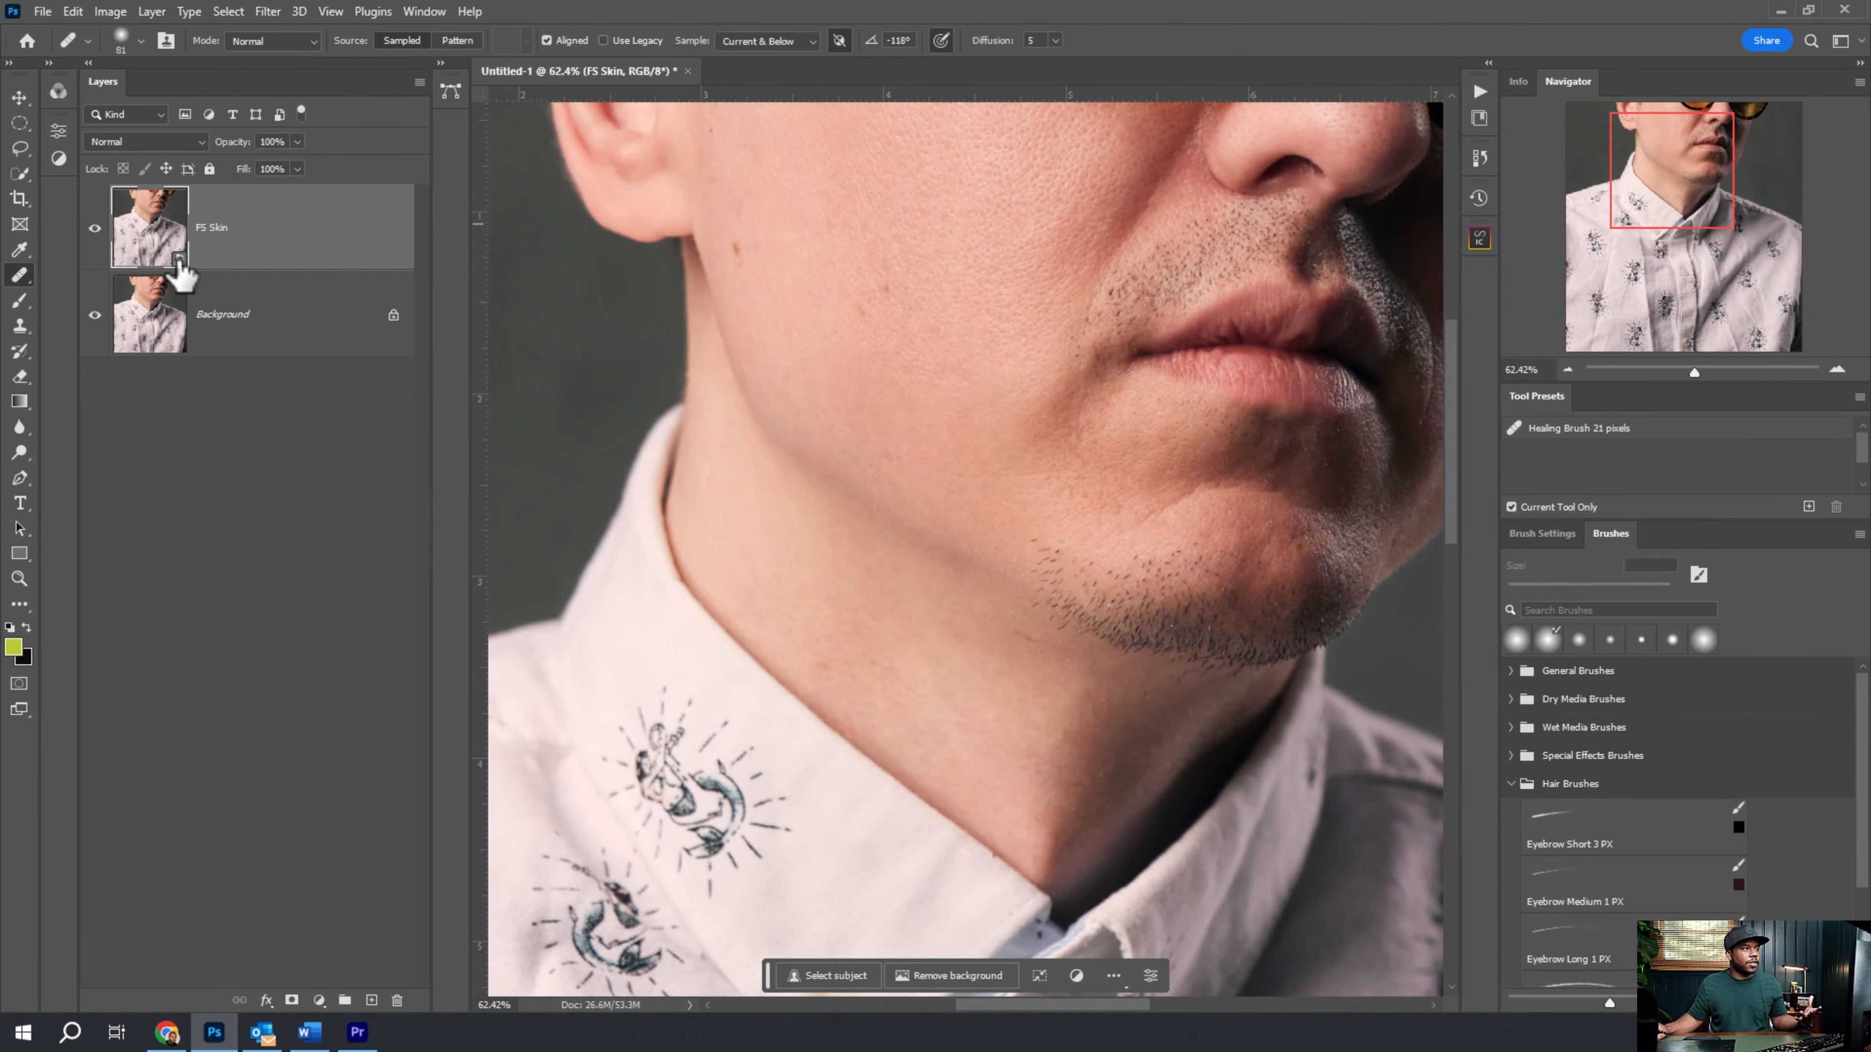
Open the FS Skin smart object's contents, expand the group inside to review its layers, and close the document without saving.
{"action": "double_click", "coordinate": [179, 274]}
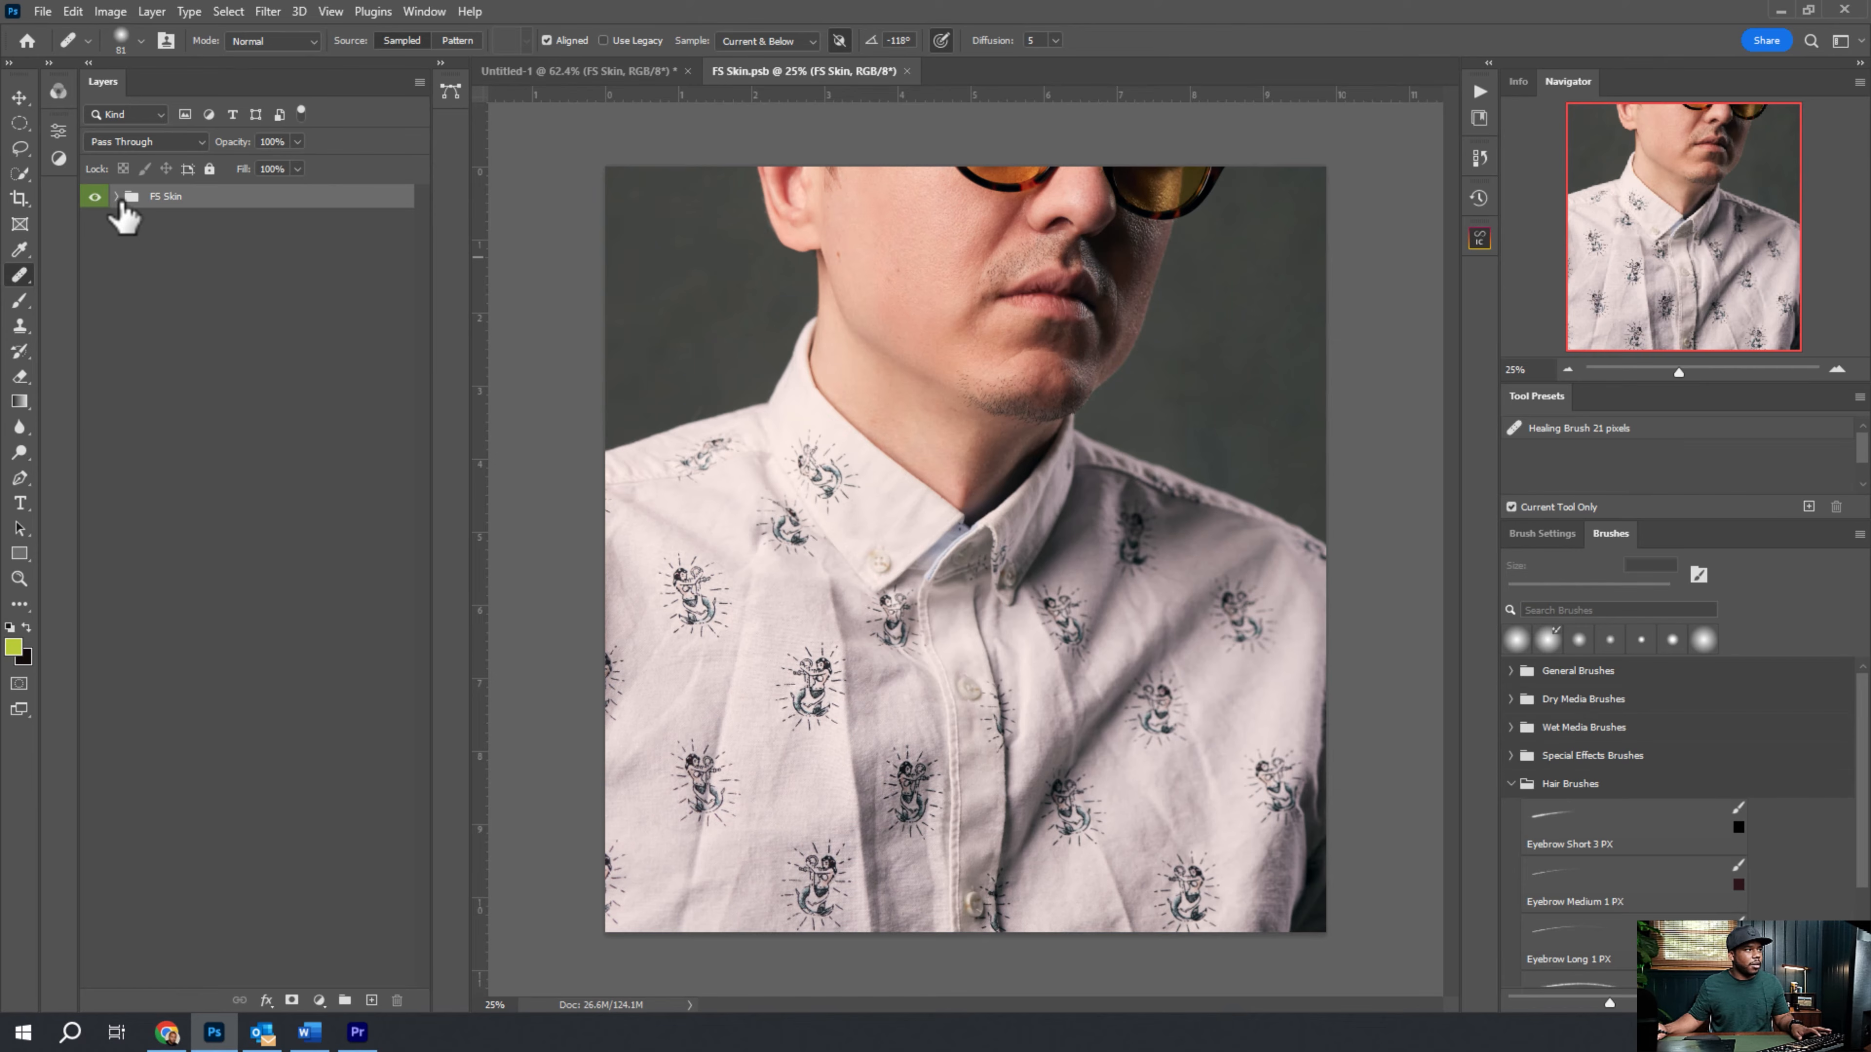
{"action": "left_click", "coordinate": [117, 197]}
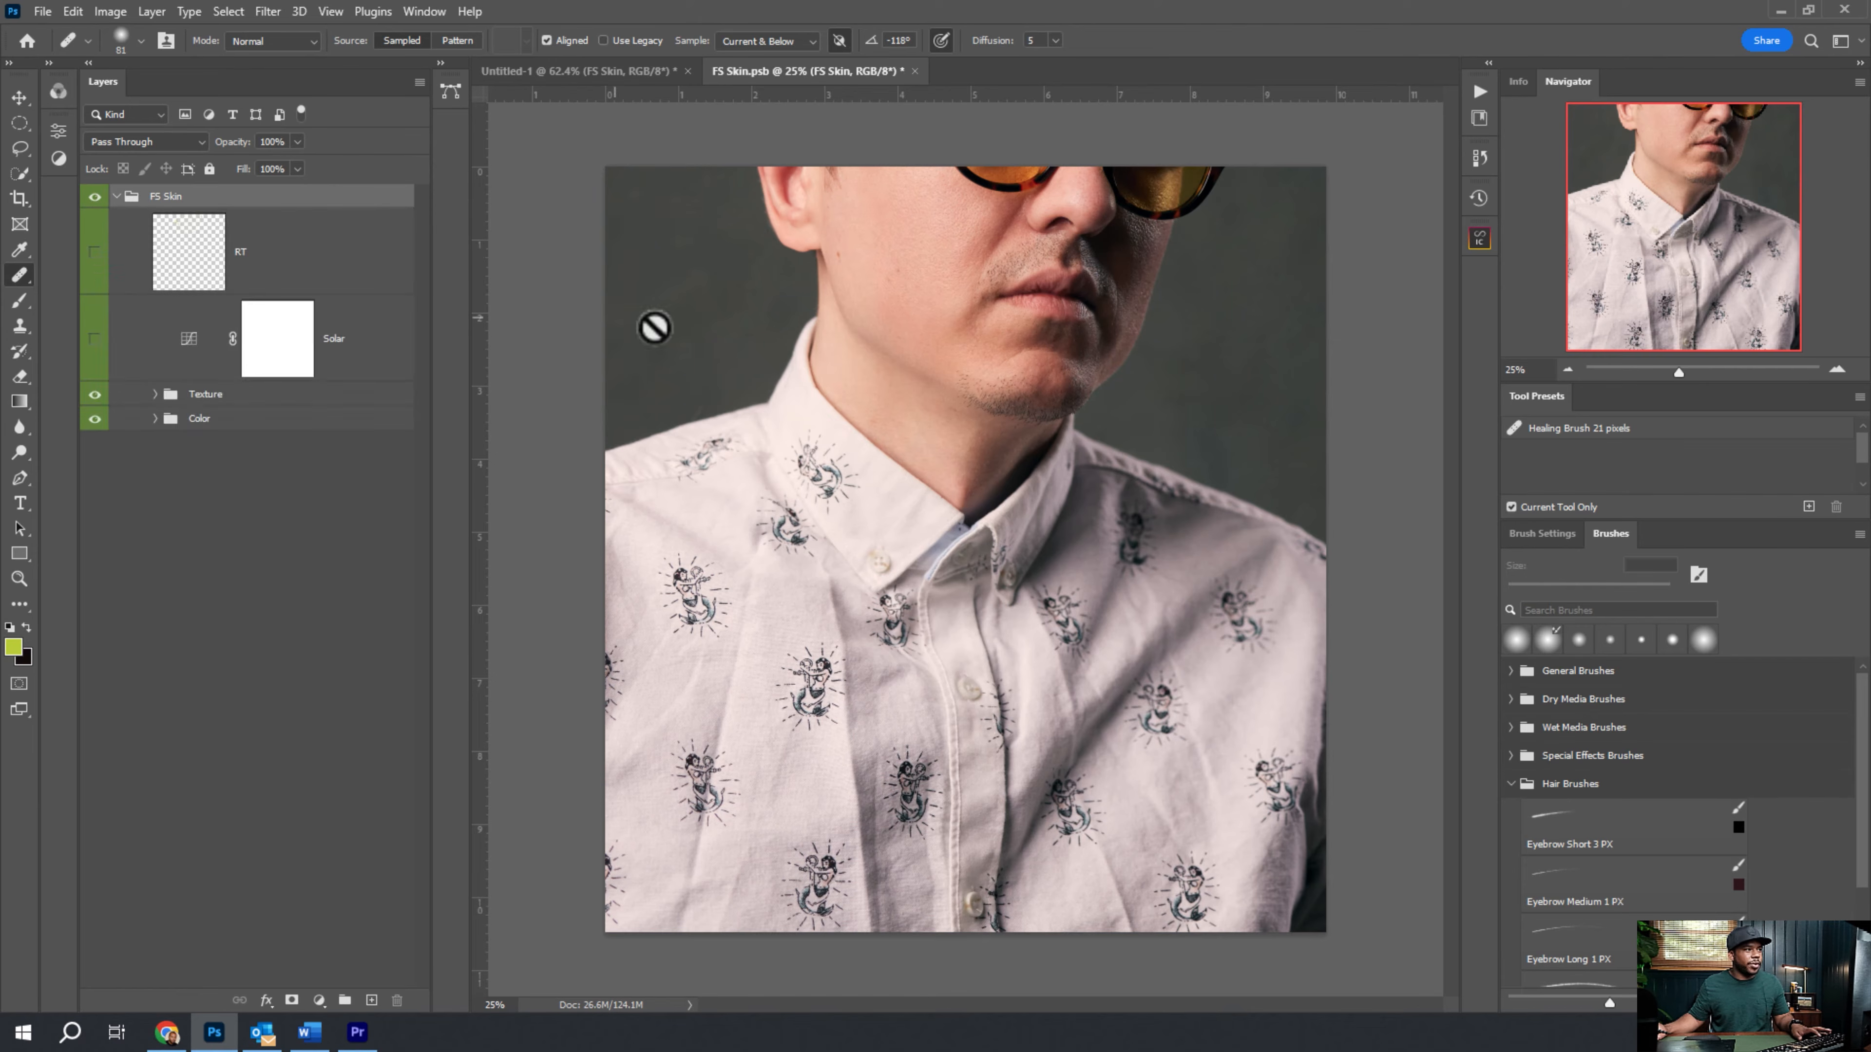
{"action": "left_click", "coordinate": [915, 70]}
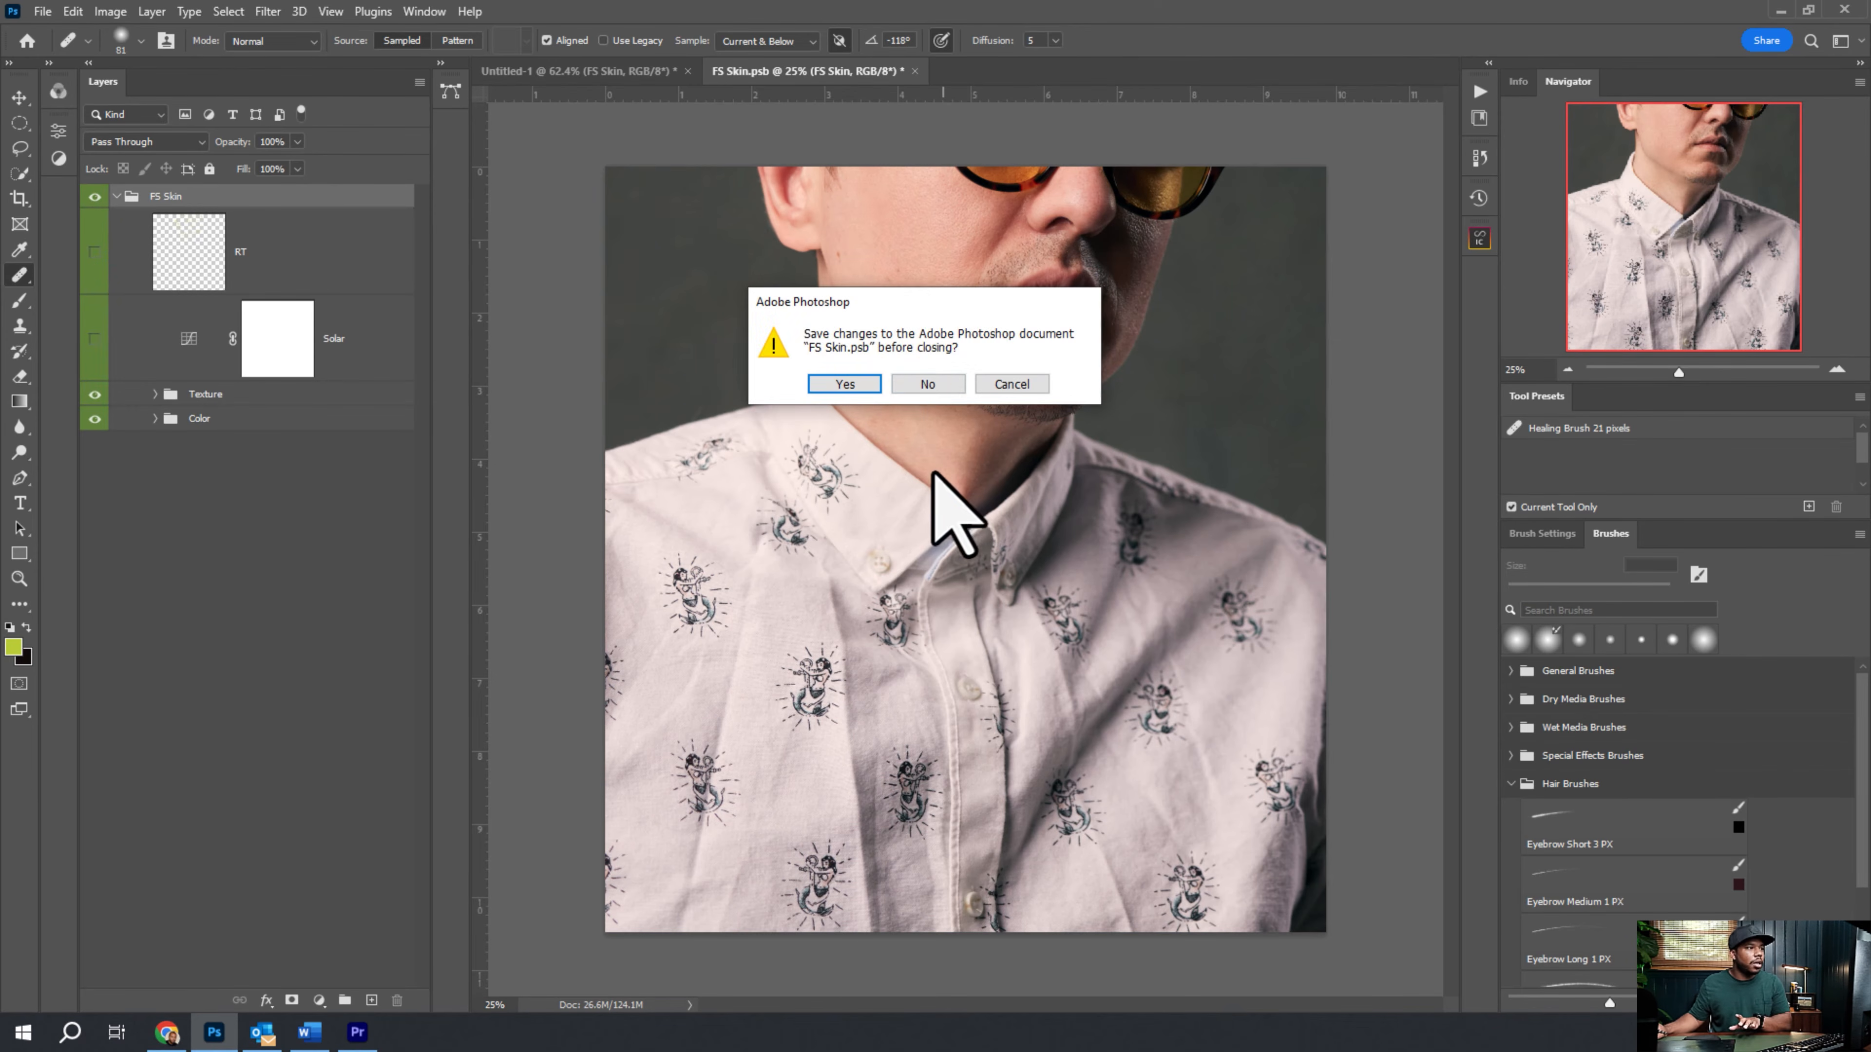
{"action": "left_click", "coordinate": [930, 382]}
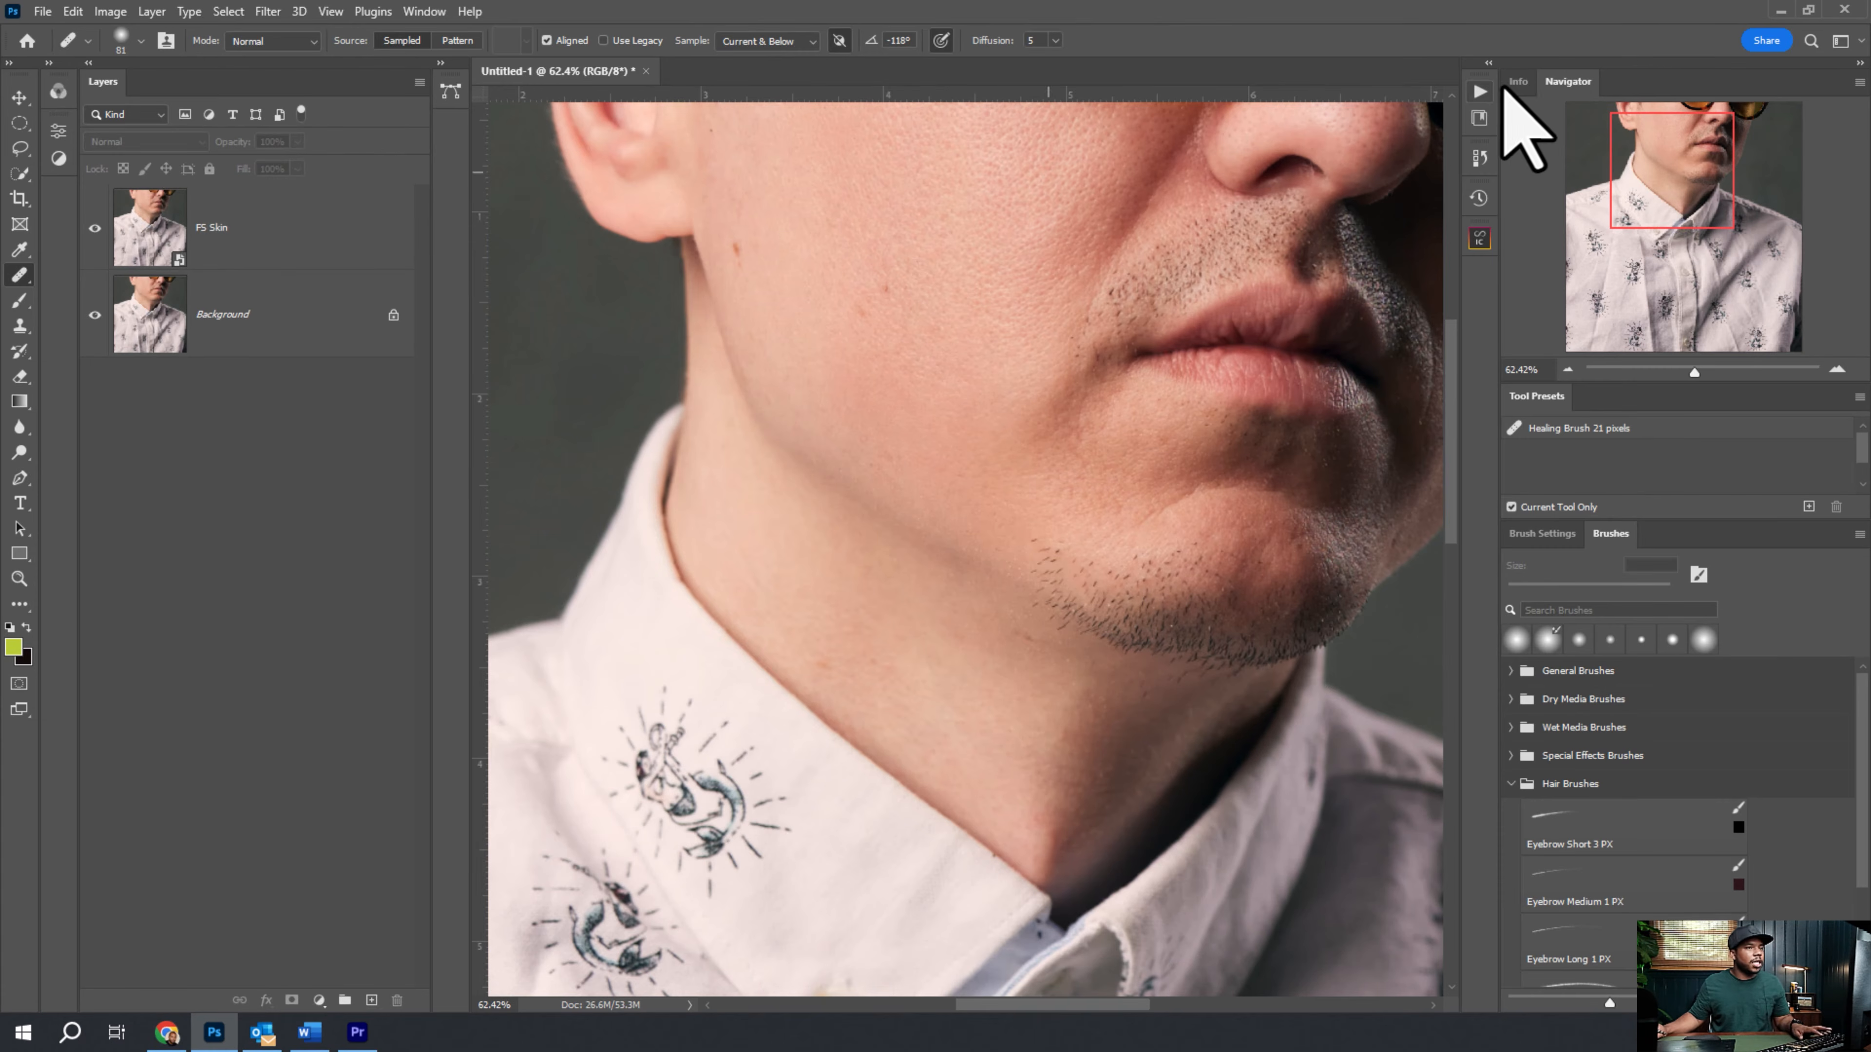
Run the FS Low Median action above FS Skin and set its Median radius to 7 pixels for the shirt fabric.
{"action": "left_click", "coordinate": [1479, 90]}
{"action": "left_click", "coordinate": [1381, 133]}
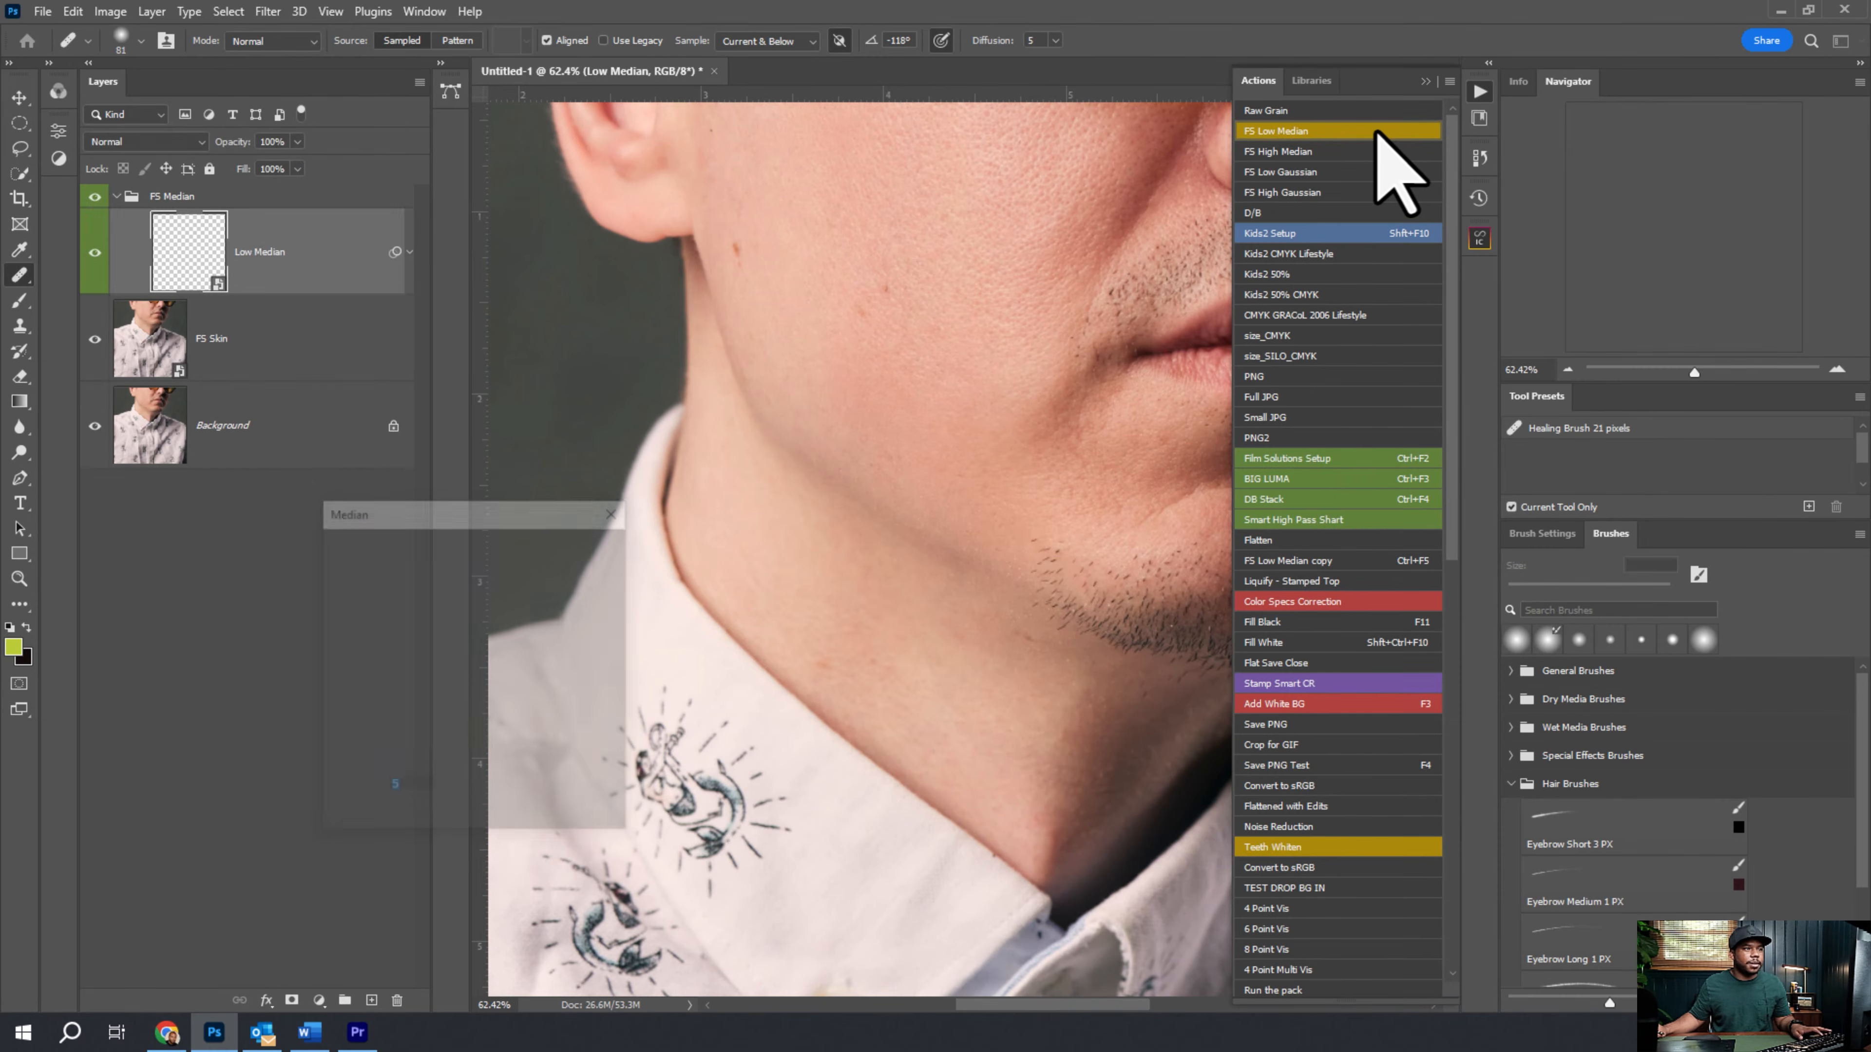
{"action": "left_click_drag", "start_coordinate": [743, 891], "coordinate": [1142, 173]}
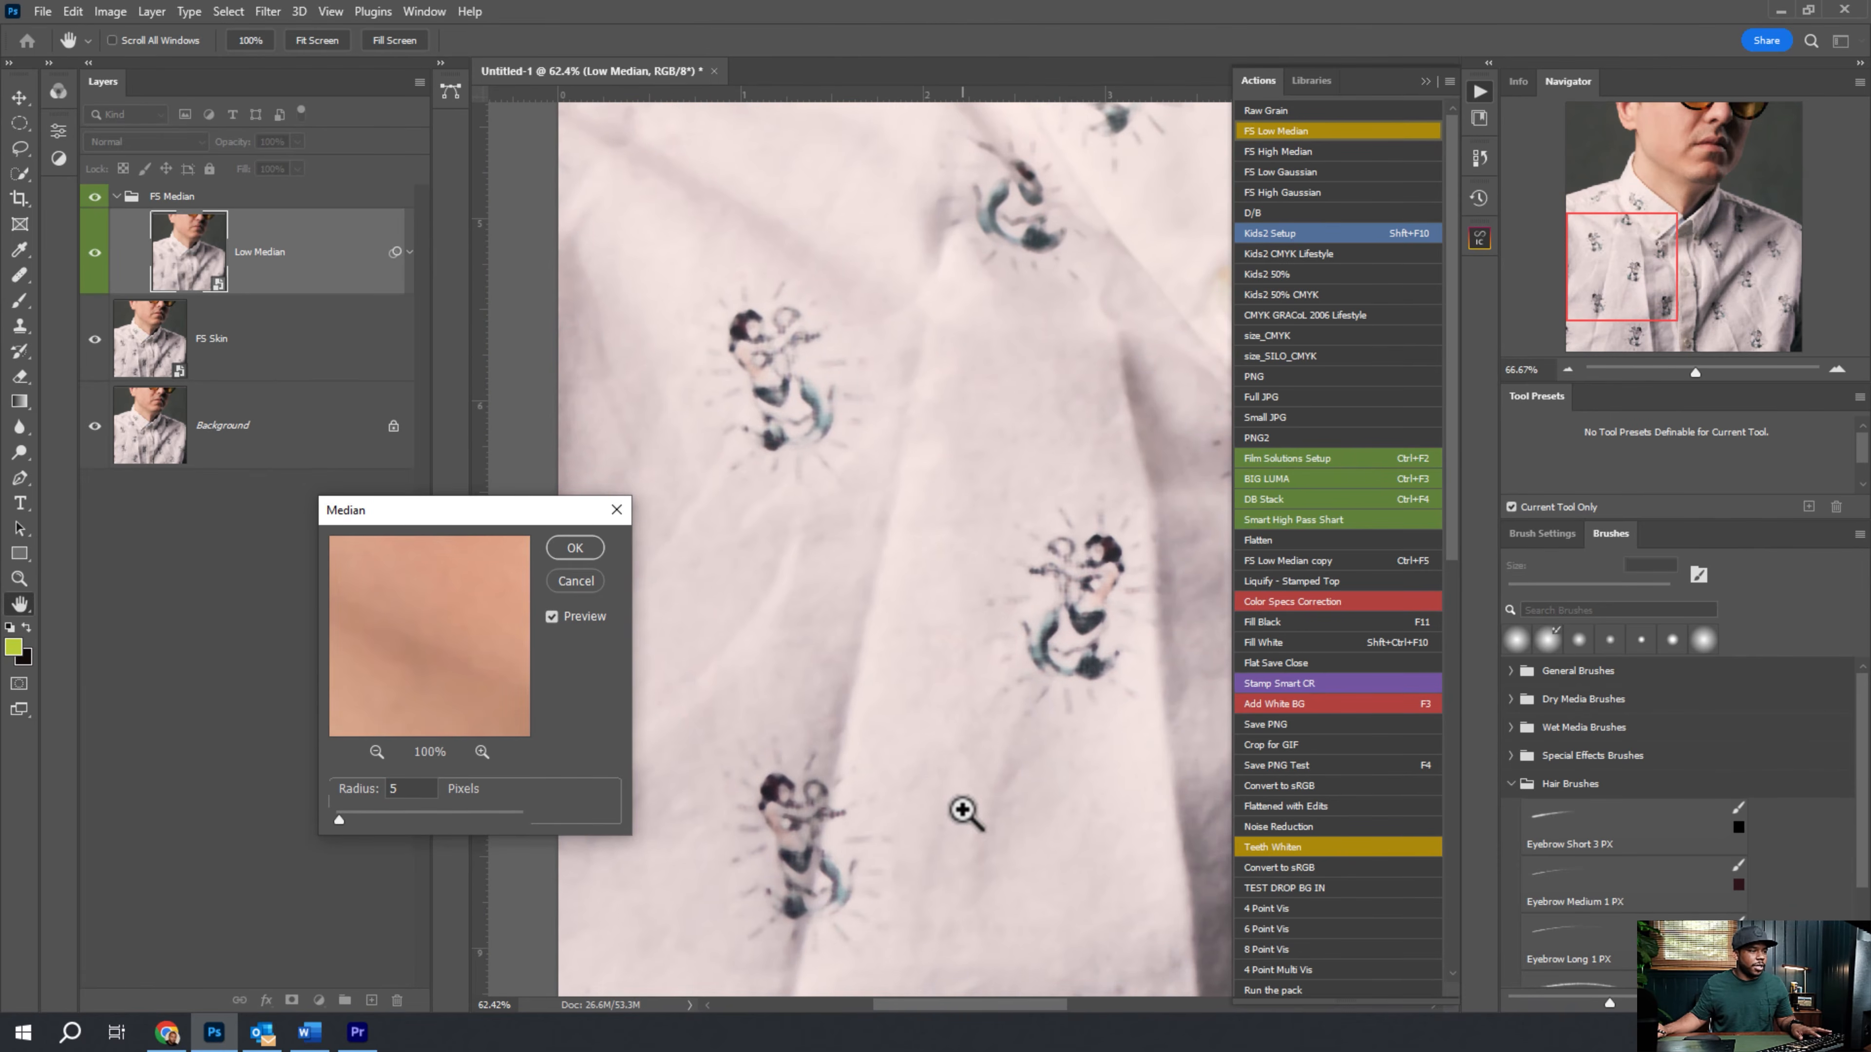
{"action": "left_click", "coordinate": [964, 812], "text": "ctrl"}
{"action": "left_click", "coordinate": [964, 813], "text": "ctrl"}
{"action": "key", "text": "Up"}
{"action": "key", "text": "Up"}
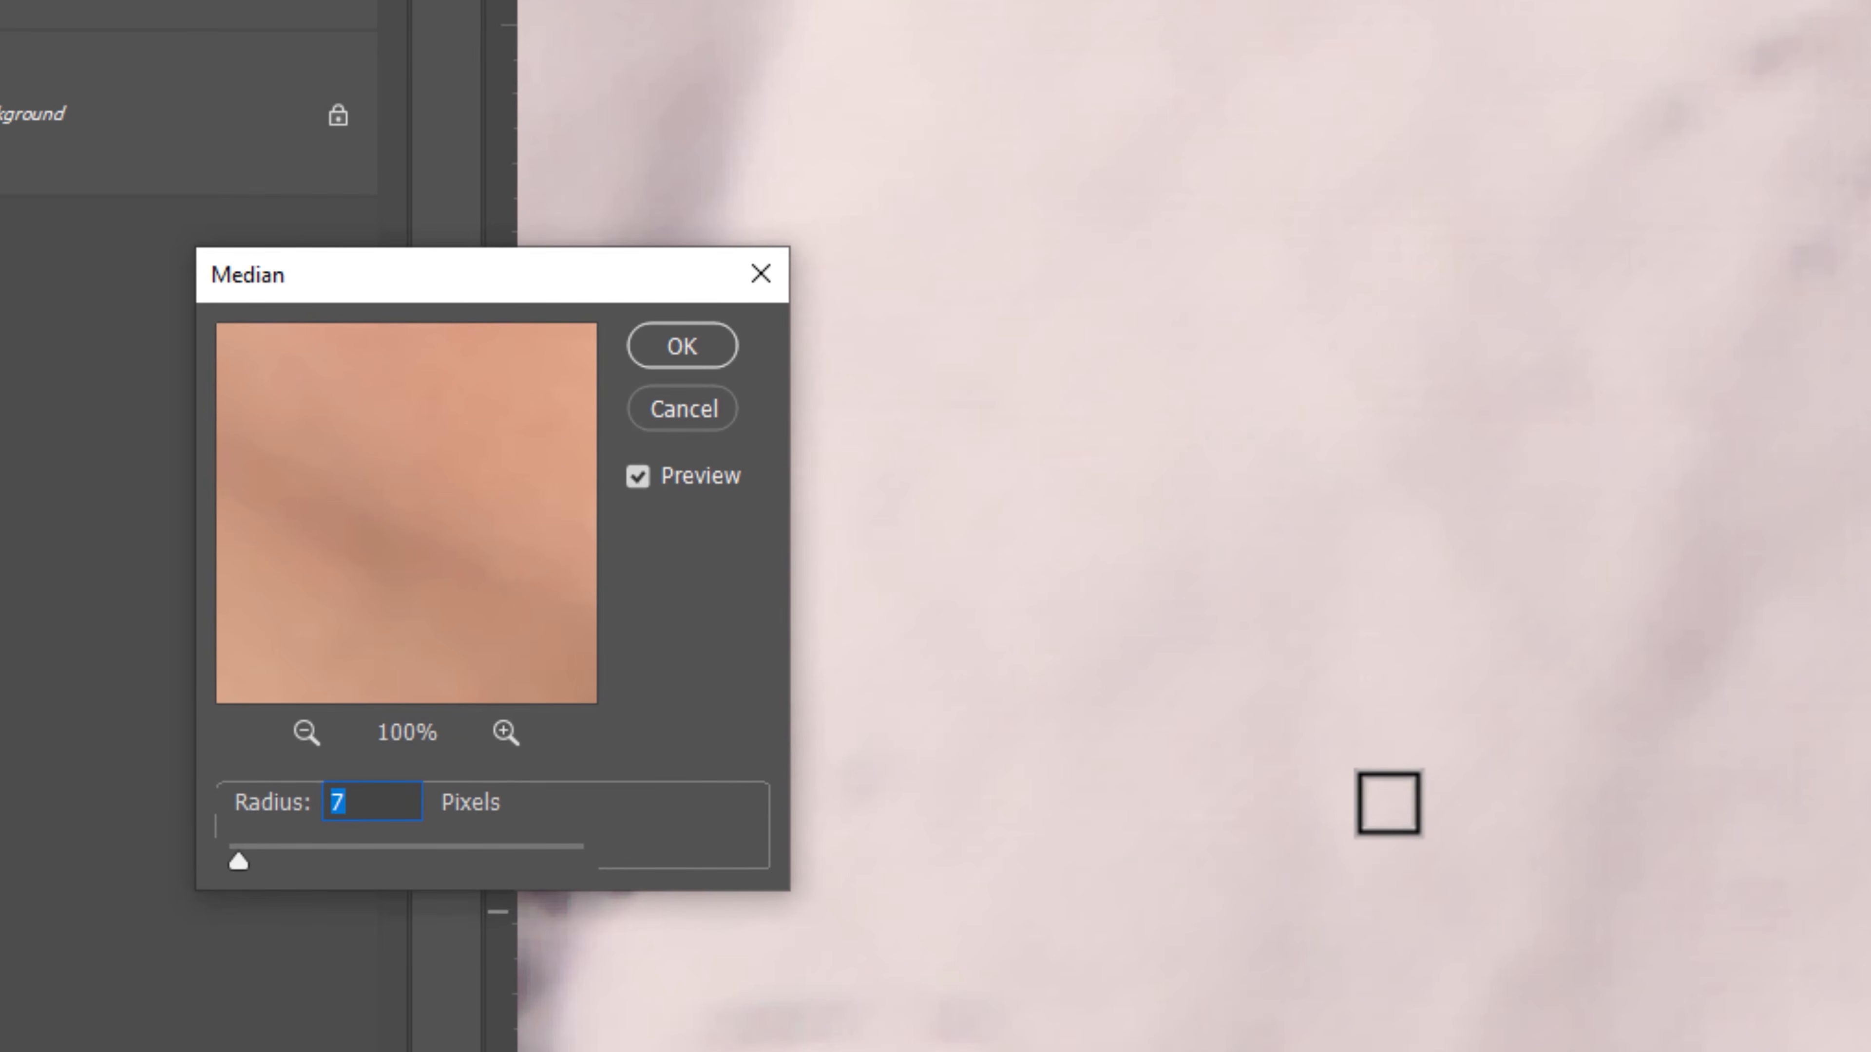
Check the Median blur over the lower mermaid print and the dark fold, and apply the filter.
{"action": "left_click", "coordinate": [1328, 785], "text": "alt"}
{"action": "left_click_drag", "start_coordinate": [1378, 1032], "coordinate": [1197, 110]}
{"action": "left_click", "coordinate": [1197, 111], "text": "ctrl"}
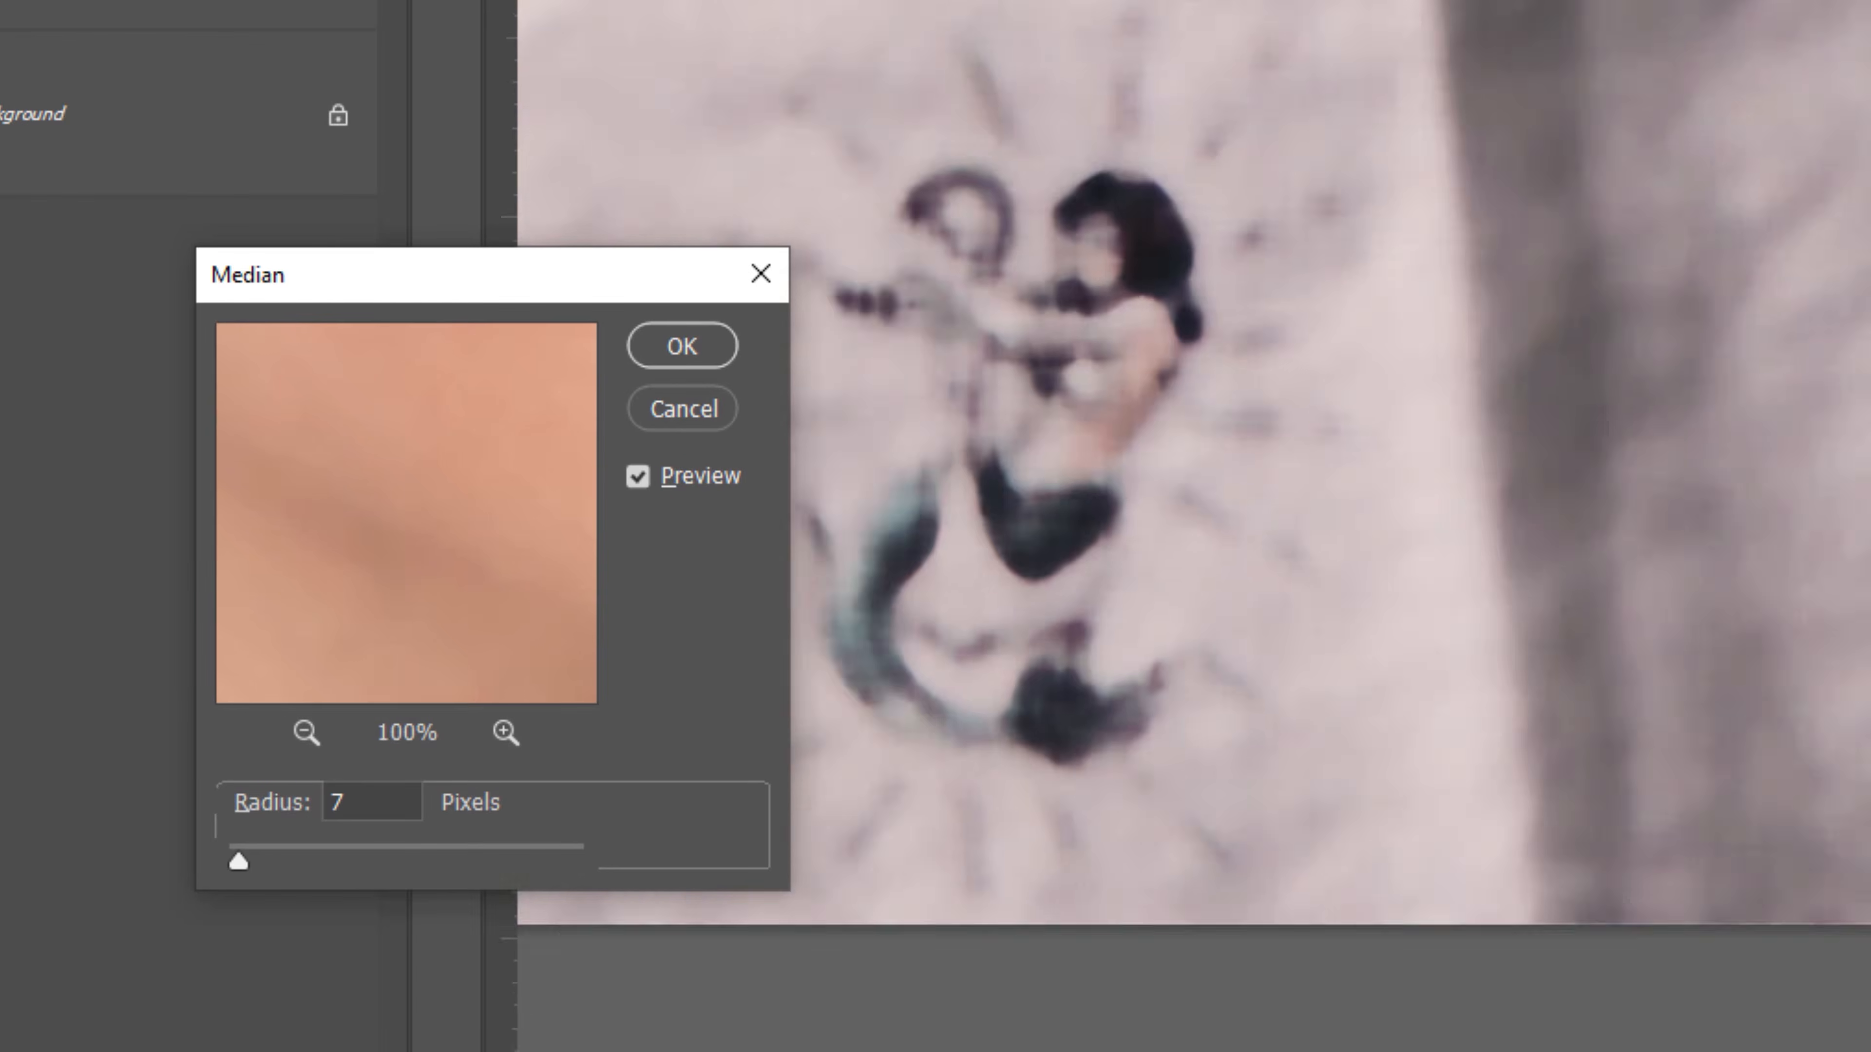
{"action": "left_click", "coordinate": [1628, 510], "text": "ctrl"}
{"action": "left_click_drag", "start_coordinate": [1629, 510], "coordinate": [1432, 589]}
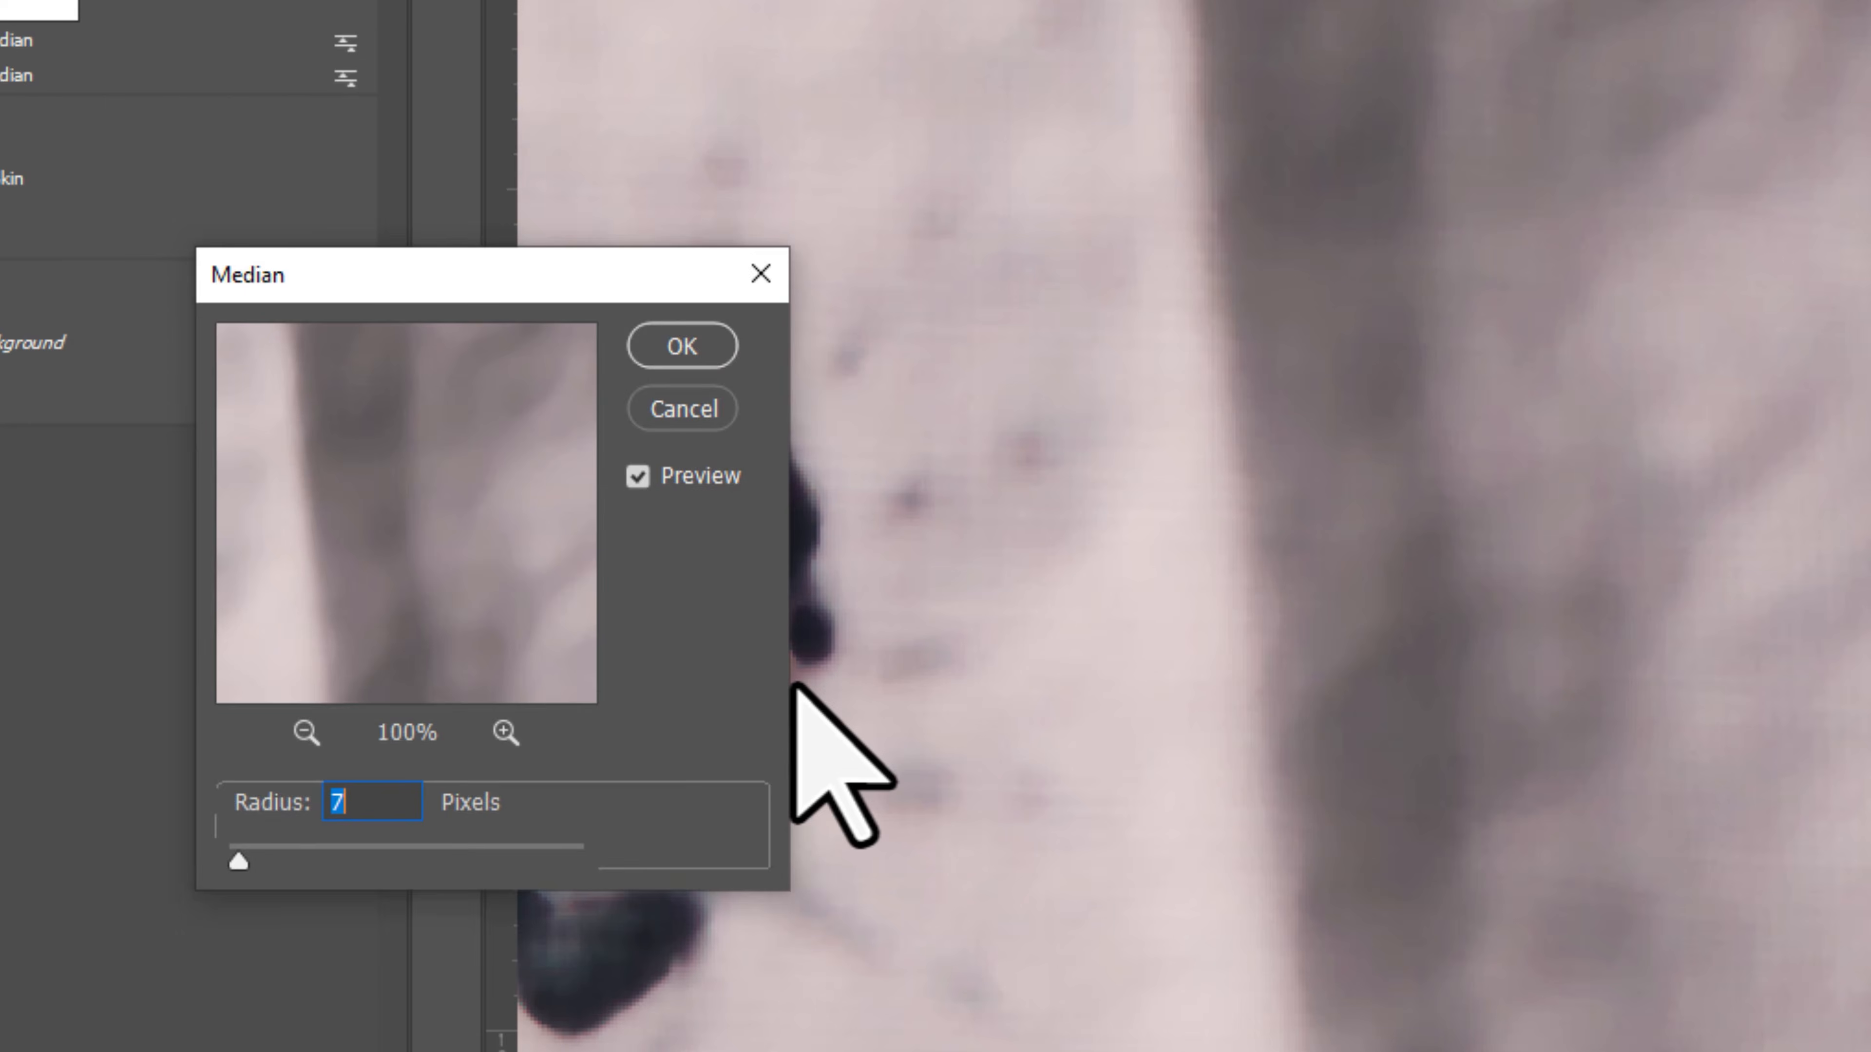
{"action": "key", "text": "Return"}
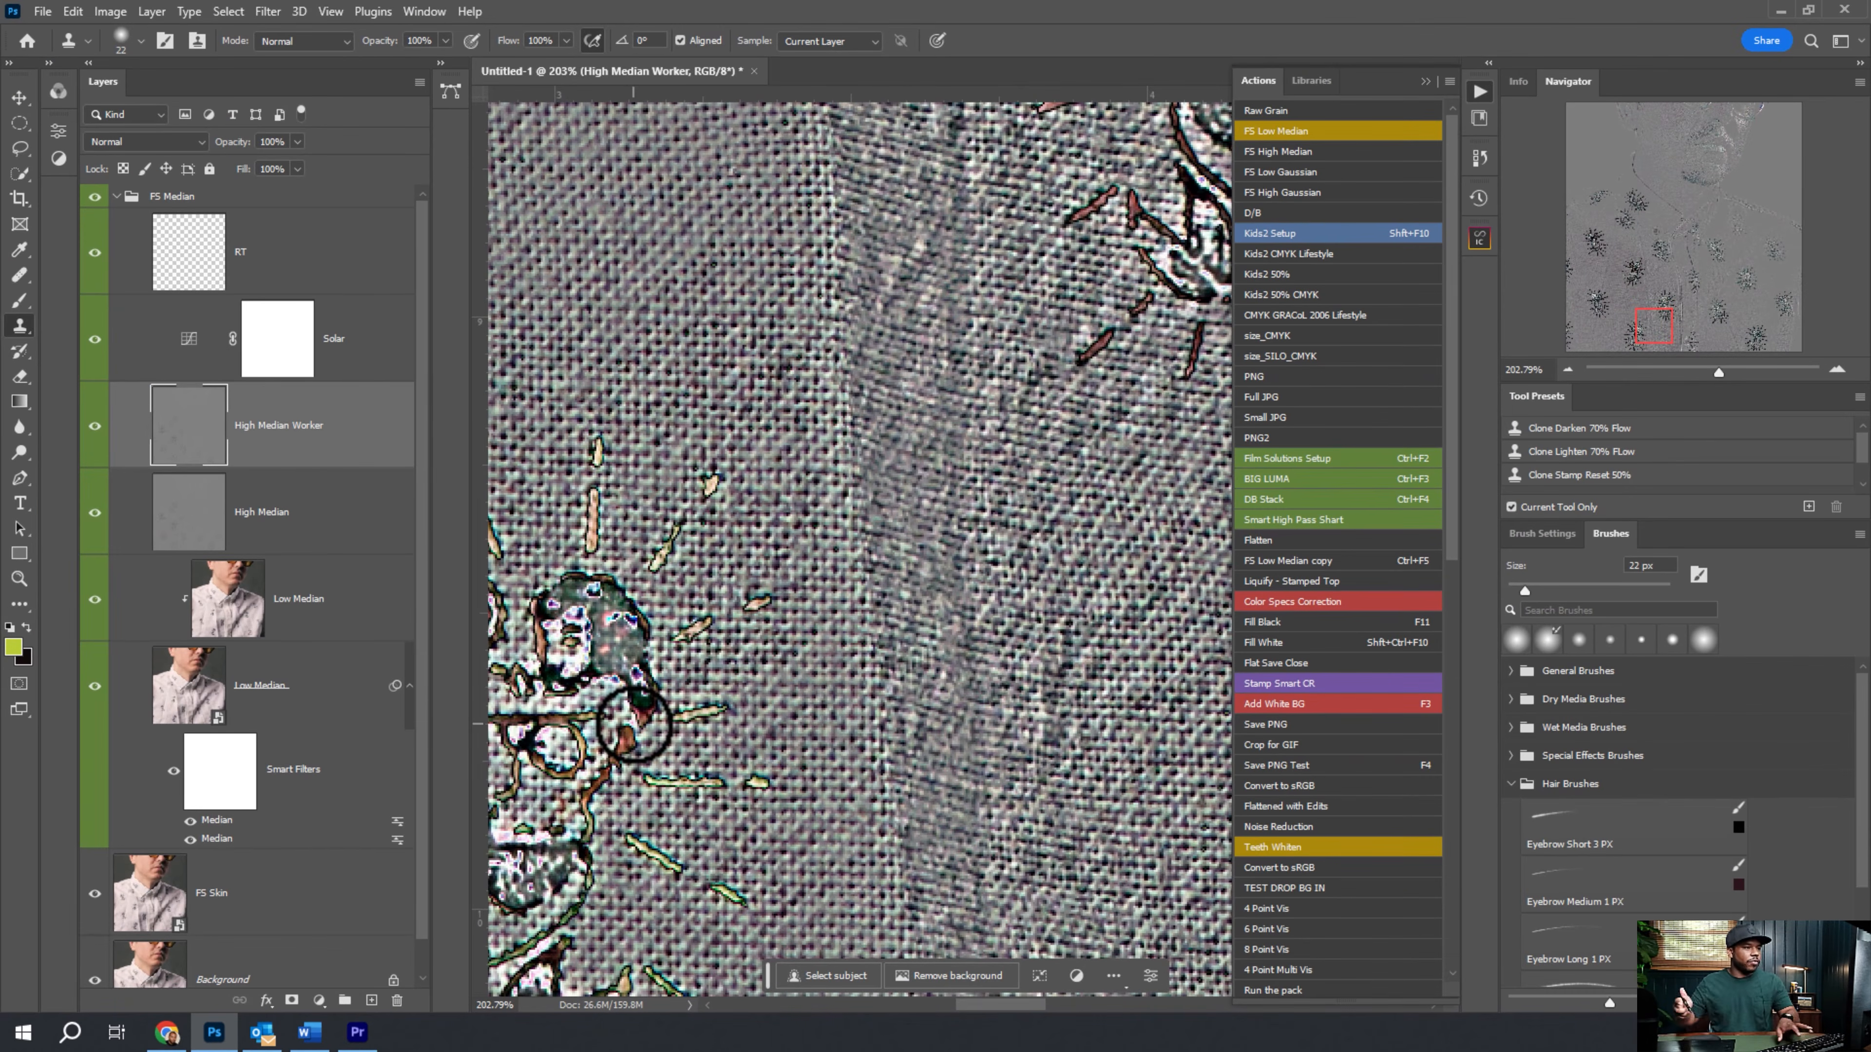
Rename the new FS Median group to FS Shirt, collapse it and hide it.
{"action": "left_click", "coordinate": [136, 459], "text": "alt"}
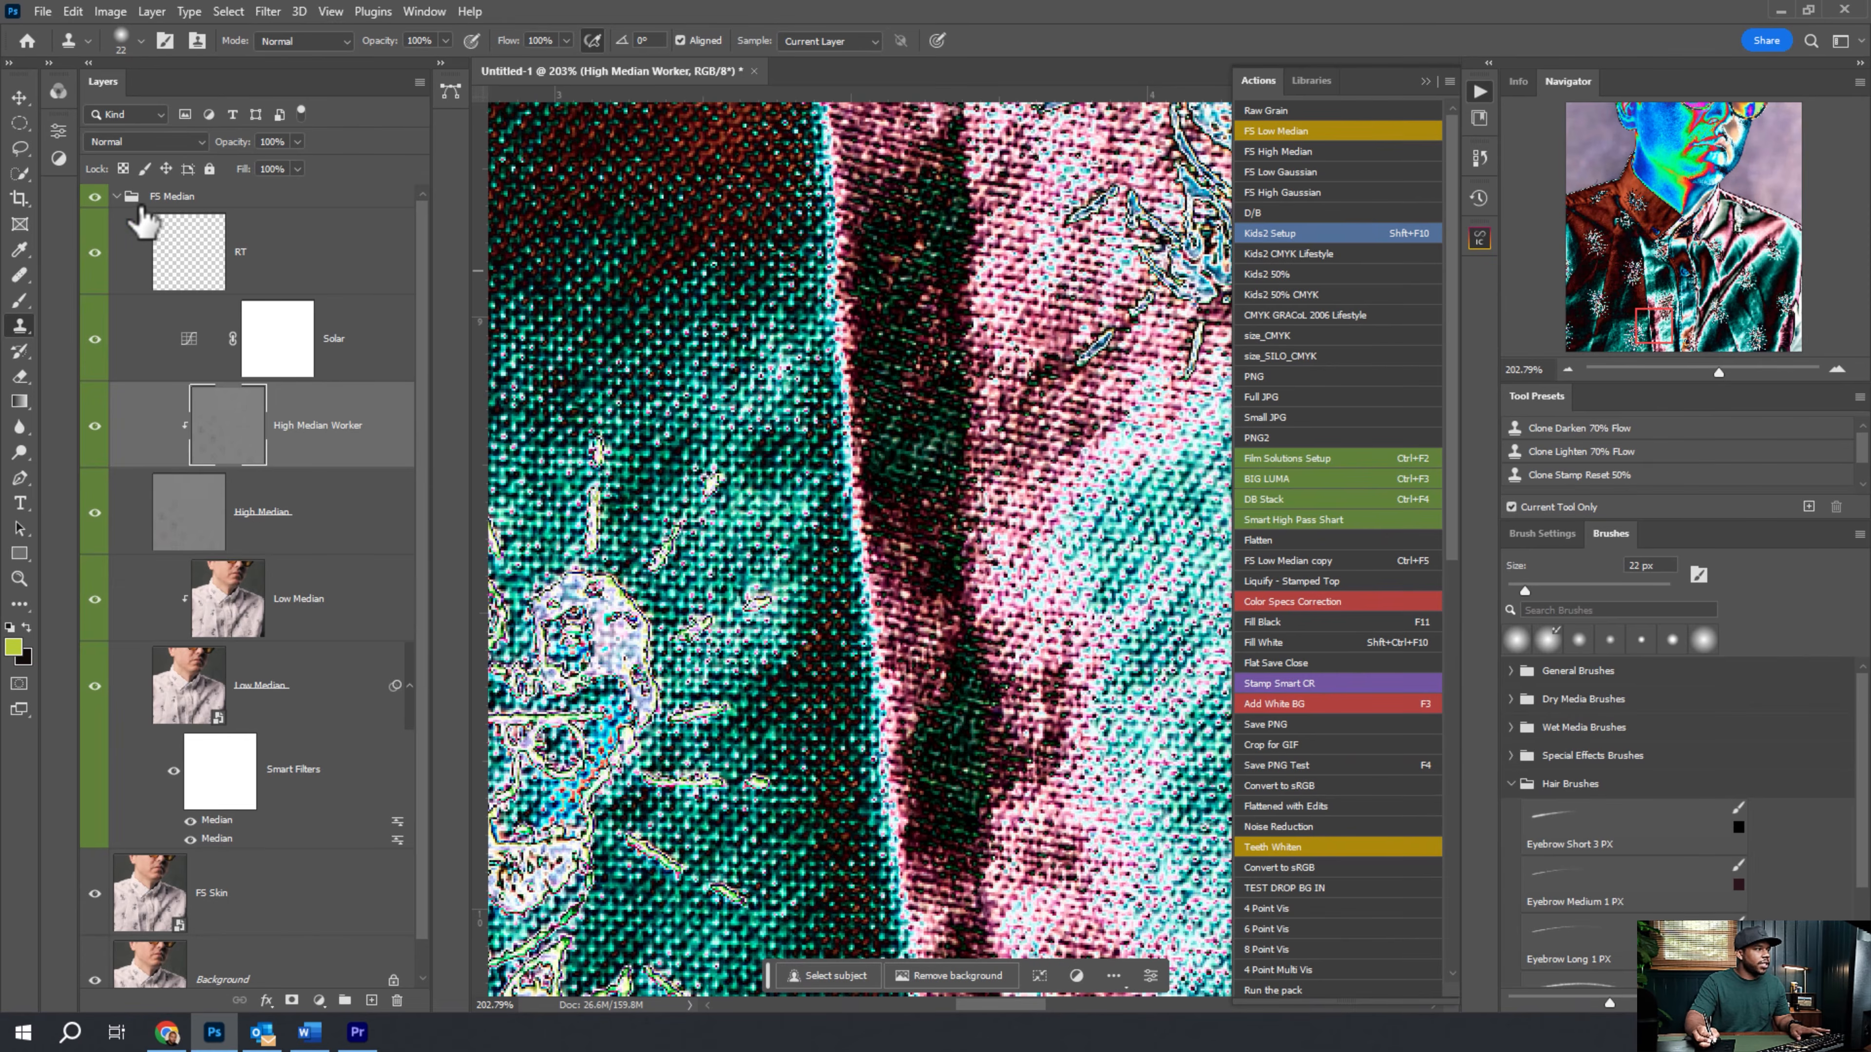
{"action": "double_click", "coordinate": [177, 198]}
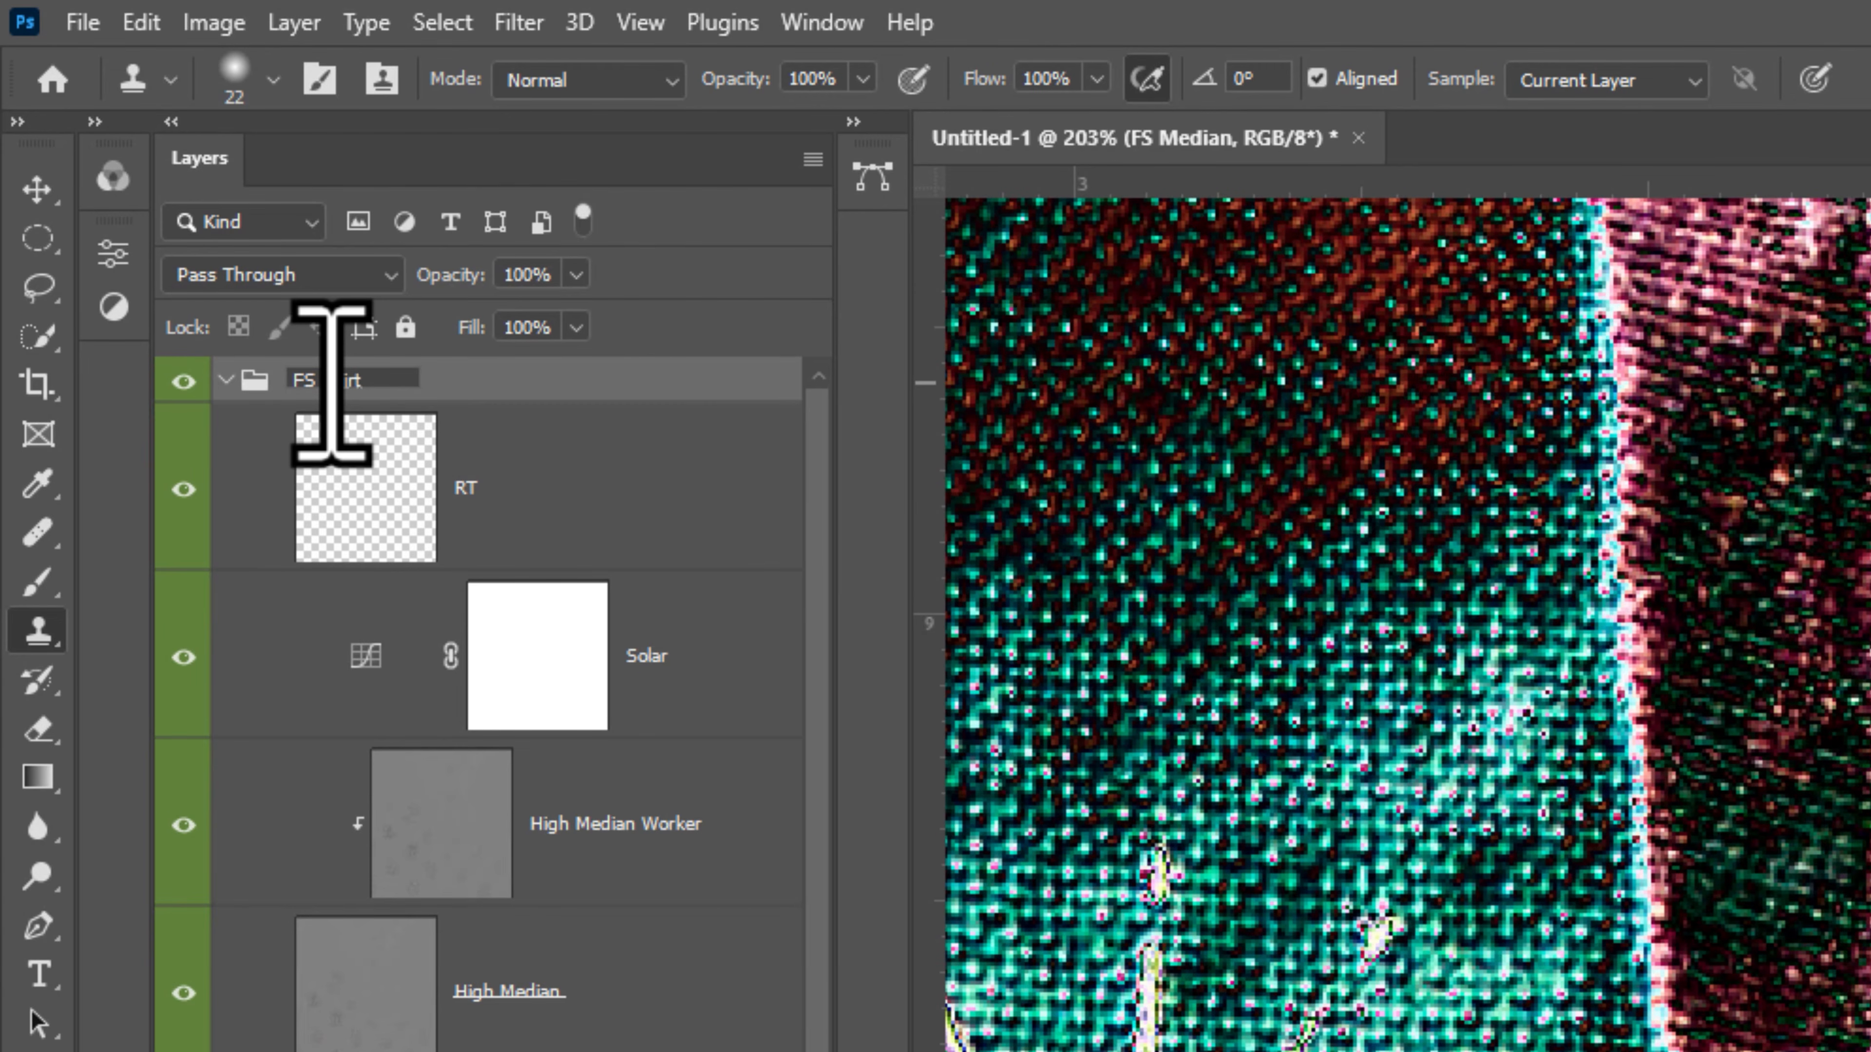
{"action": "type", "text": "FS Shirt"}
{"action": "key", "text": "Return"}
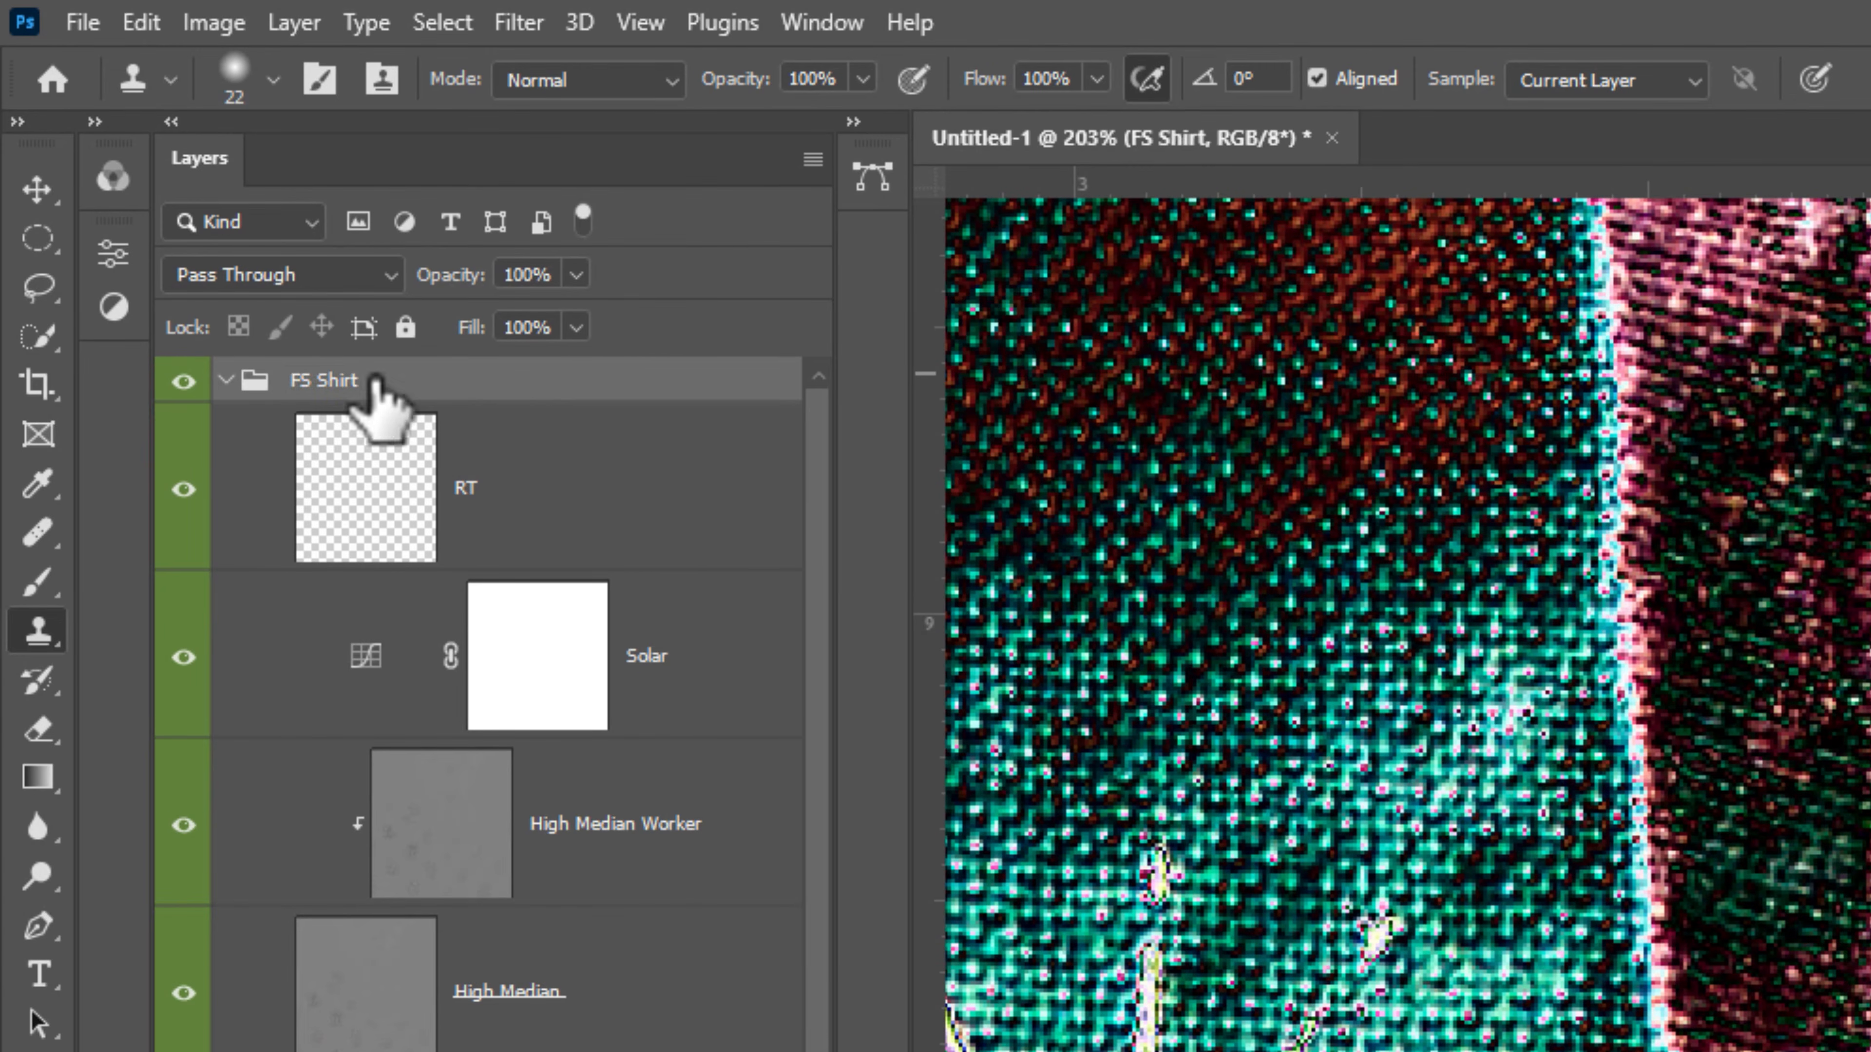
{"action": "left_click", "coordinate": [225, 379]}
{"action": "left_click", "coordinate": [183, 381]}
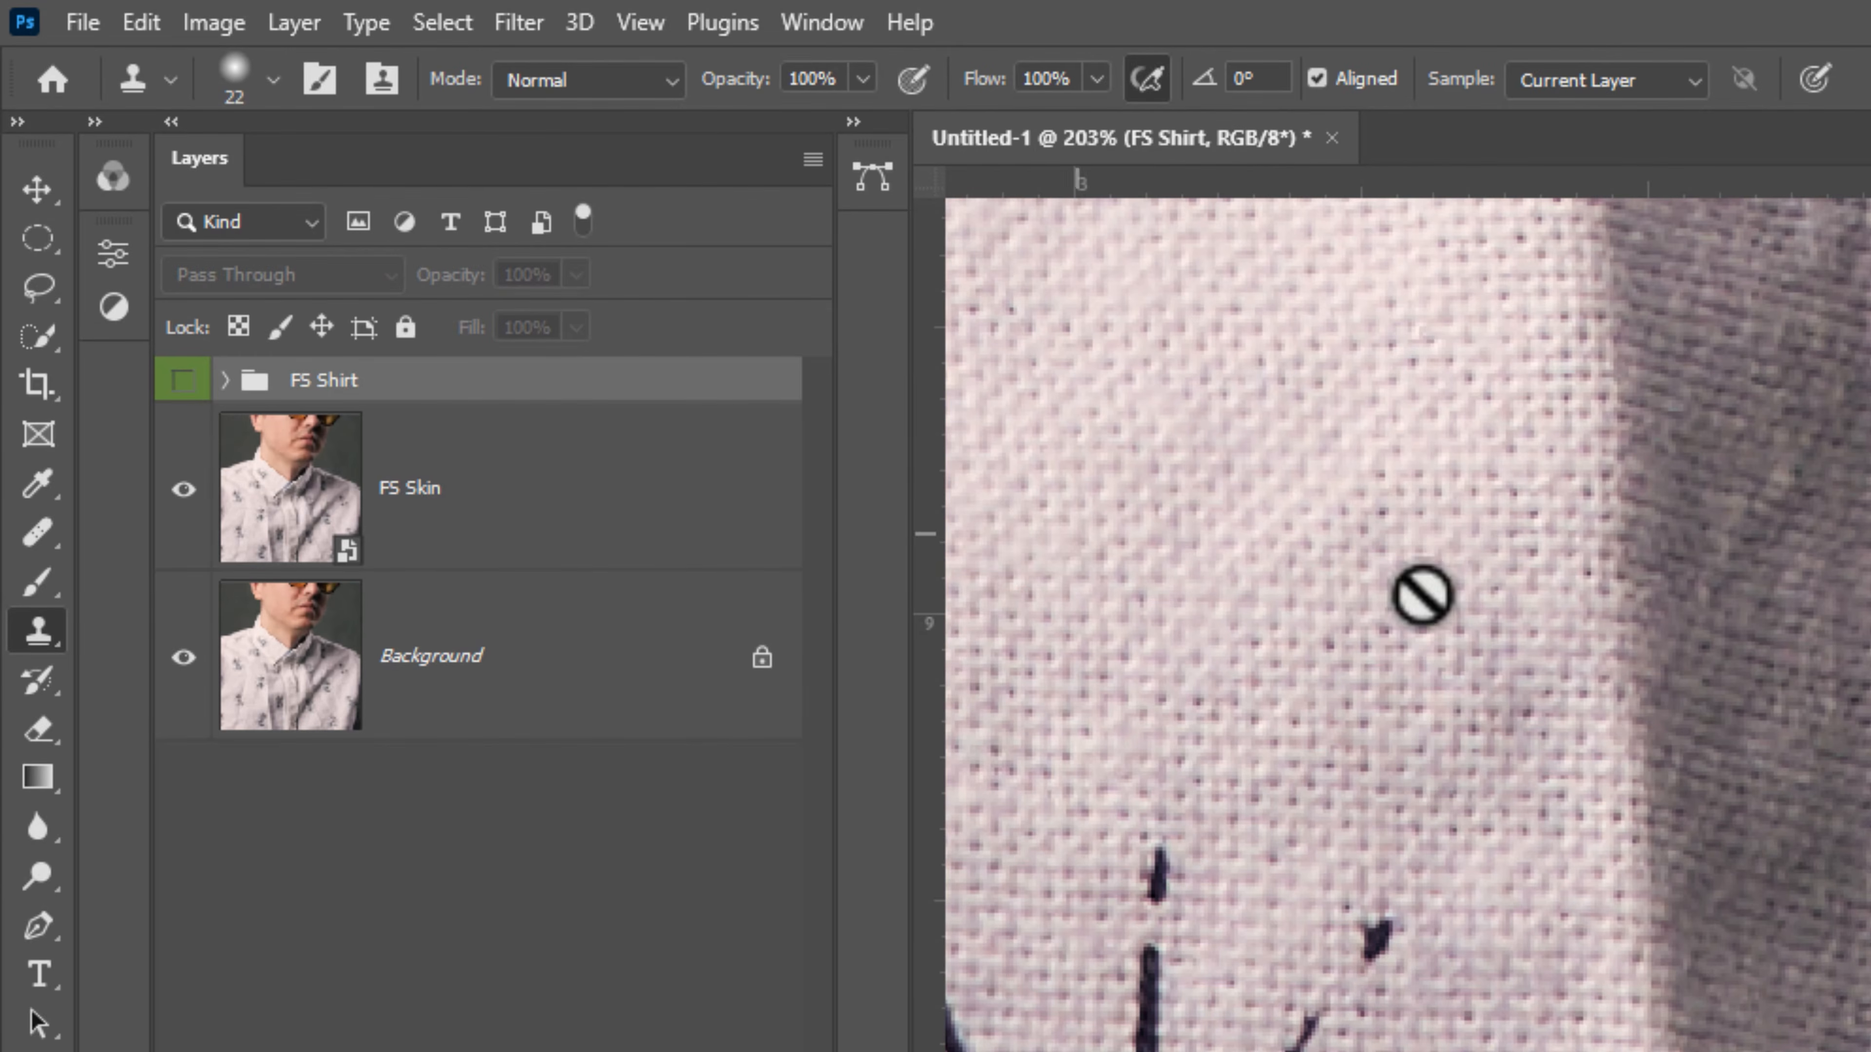
Convert the FS Skin smart object back to layers.
{"action": "left_click", "coordinate": [1650, 898], "text": "alt"}
{"action": "left_click_drag", "start_coordinate": [1671, 781], "coordinate": [1095, 814]}
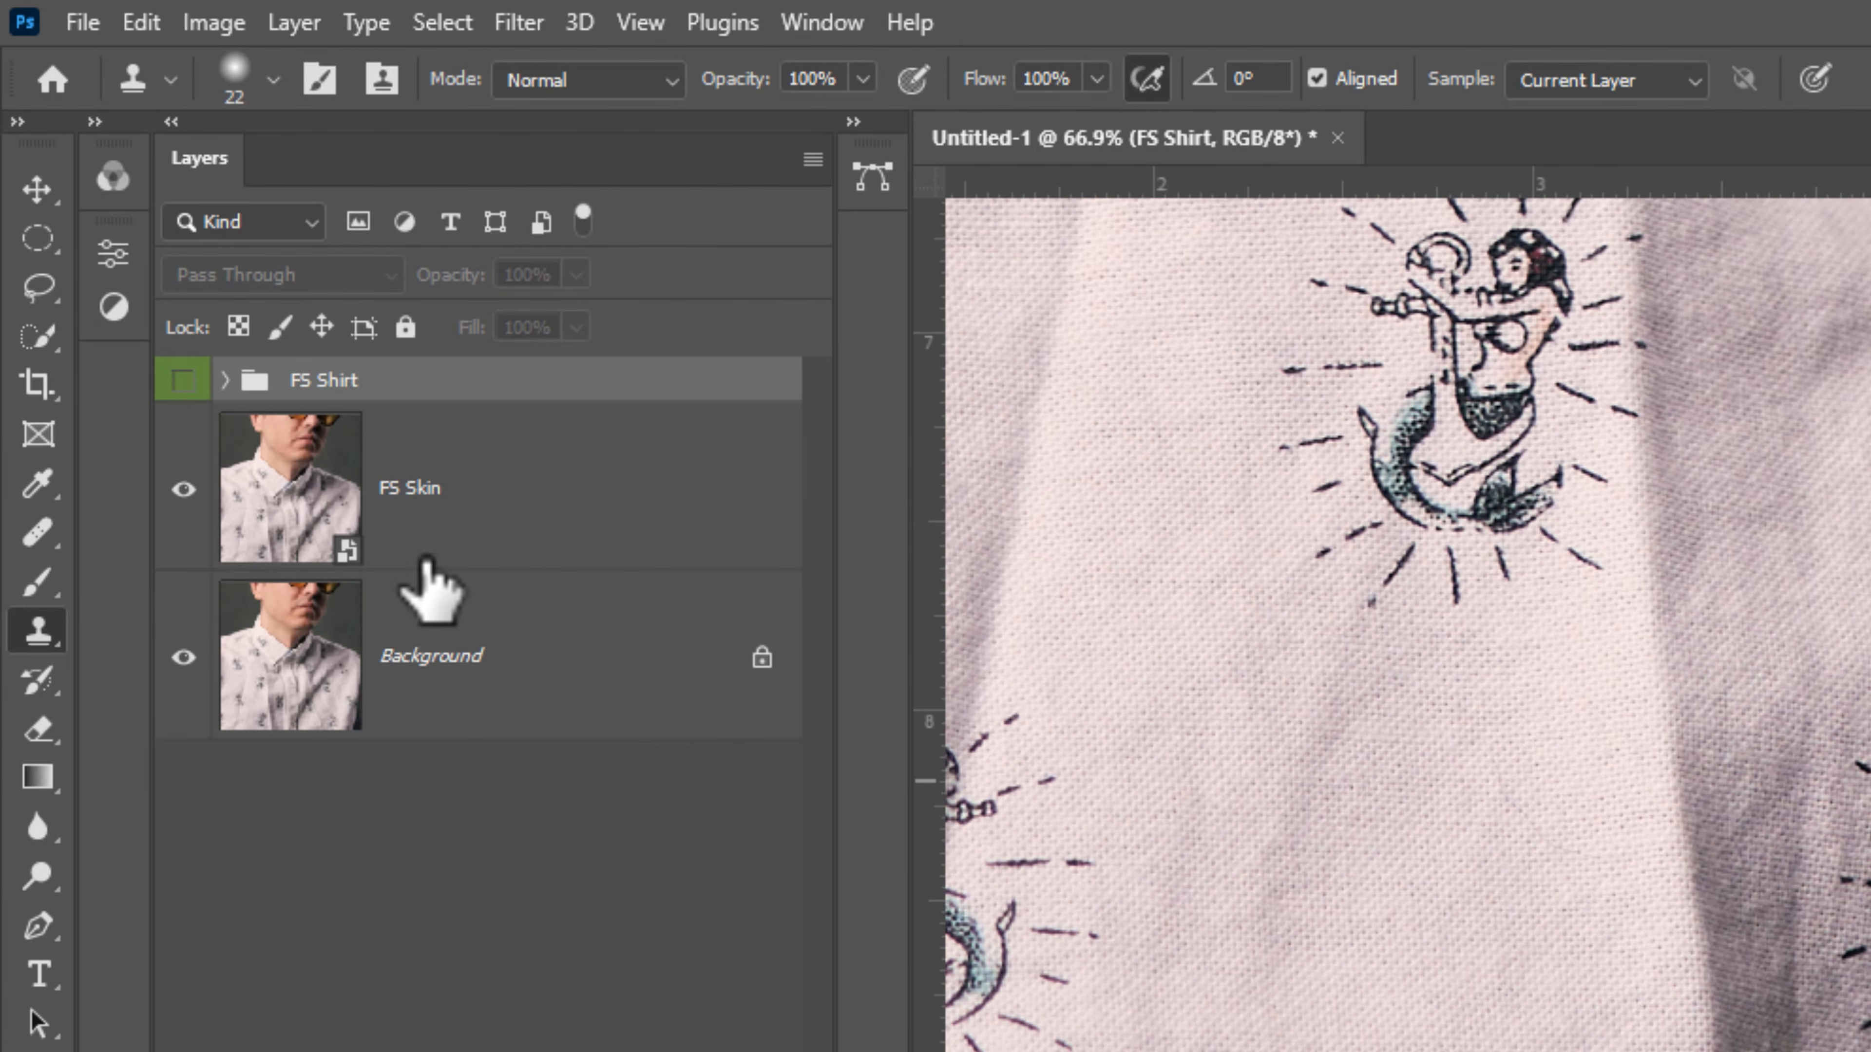
{"action": "right_click", "coordinate": [446, 520]}
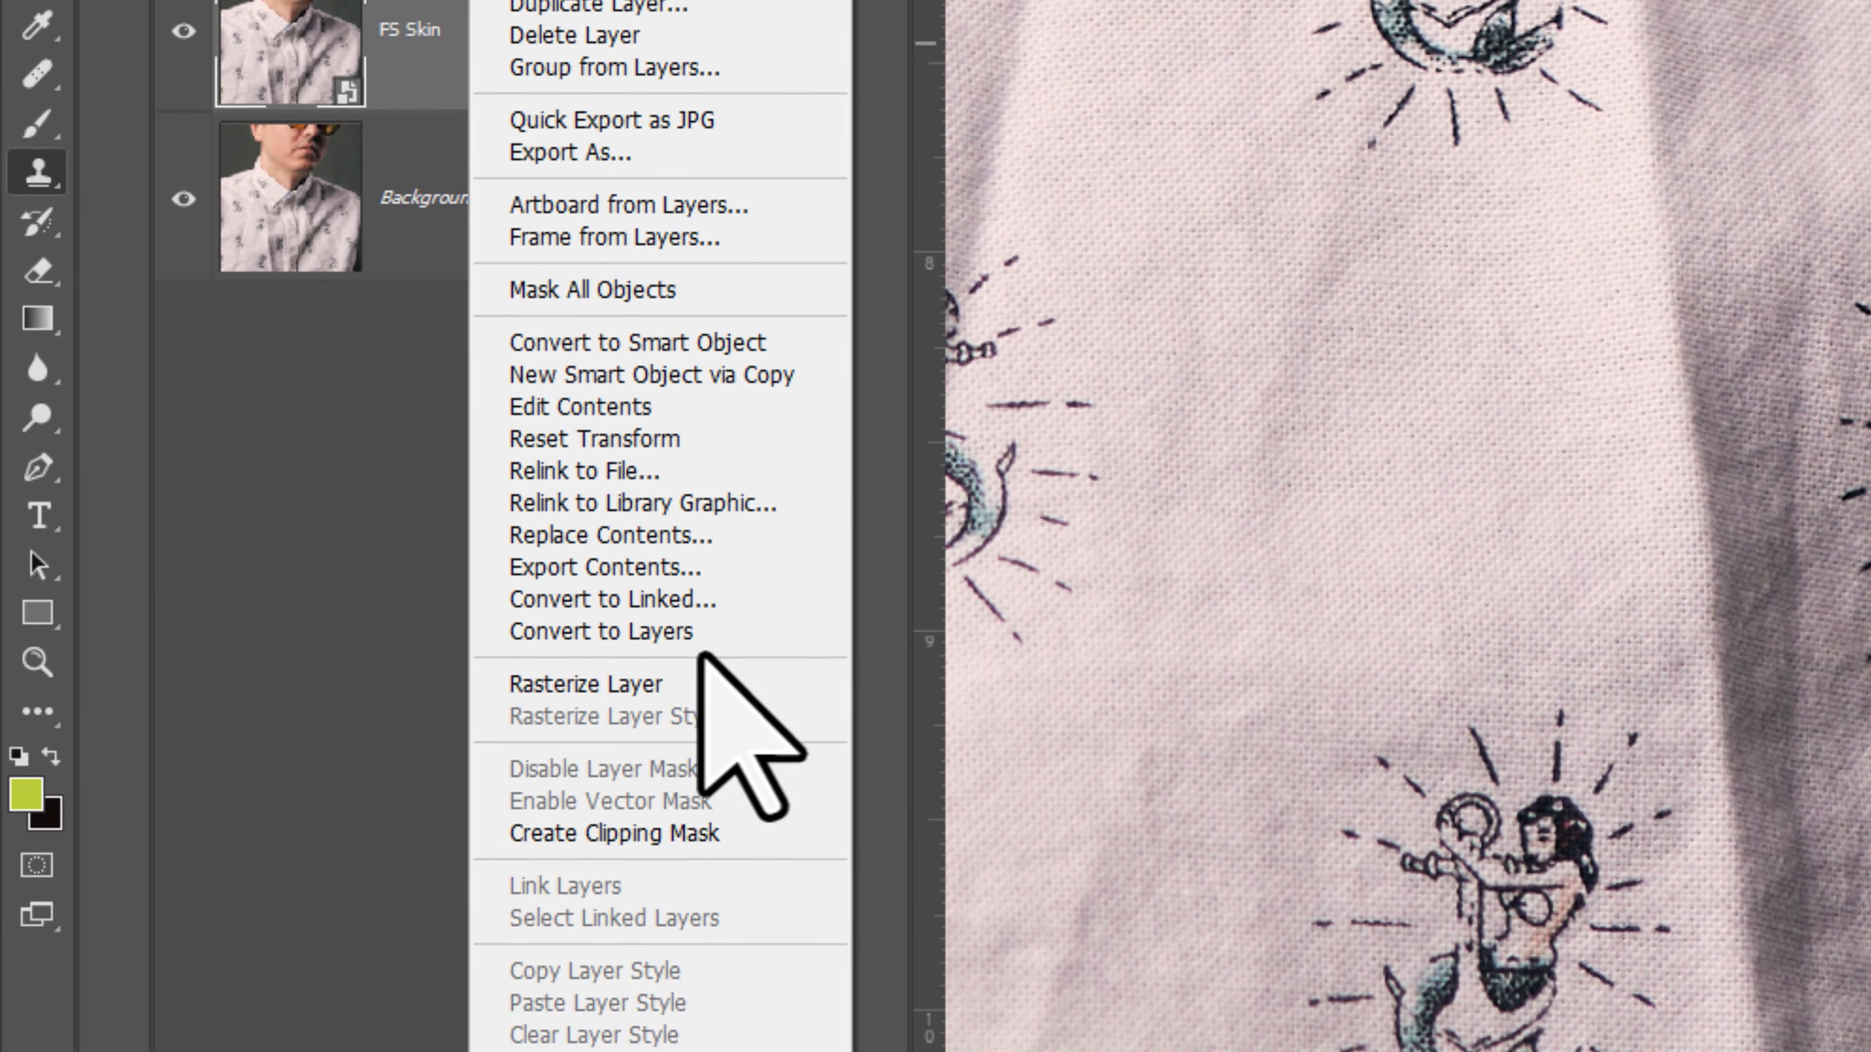
{"action": "left_click", "coordinate": [692, 632]}
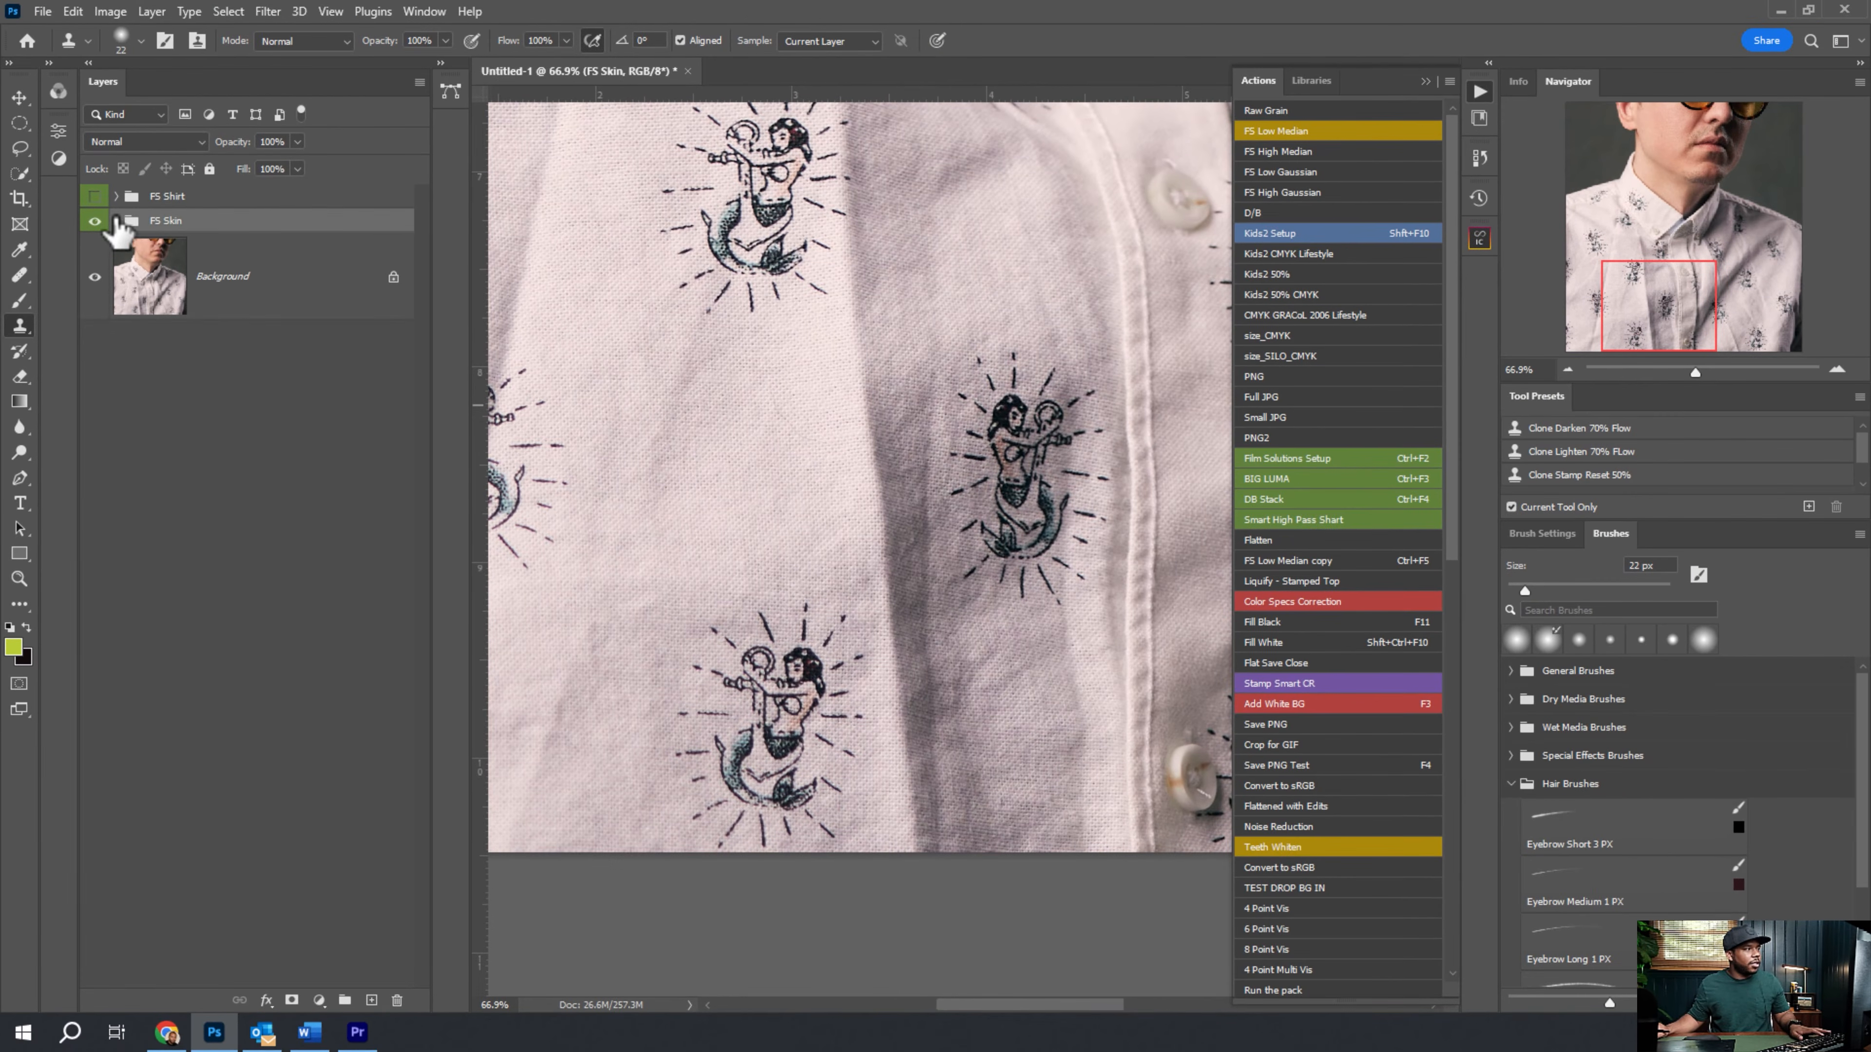
Expand the restored FS Skin group and review the layers inside its Texture and Color subgroups.
{"action": "left_click", "coordinate": [115, 221]}
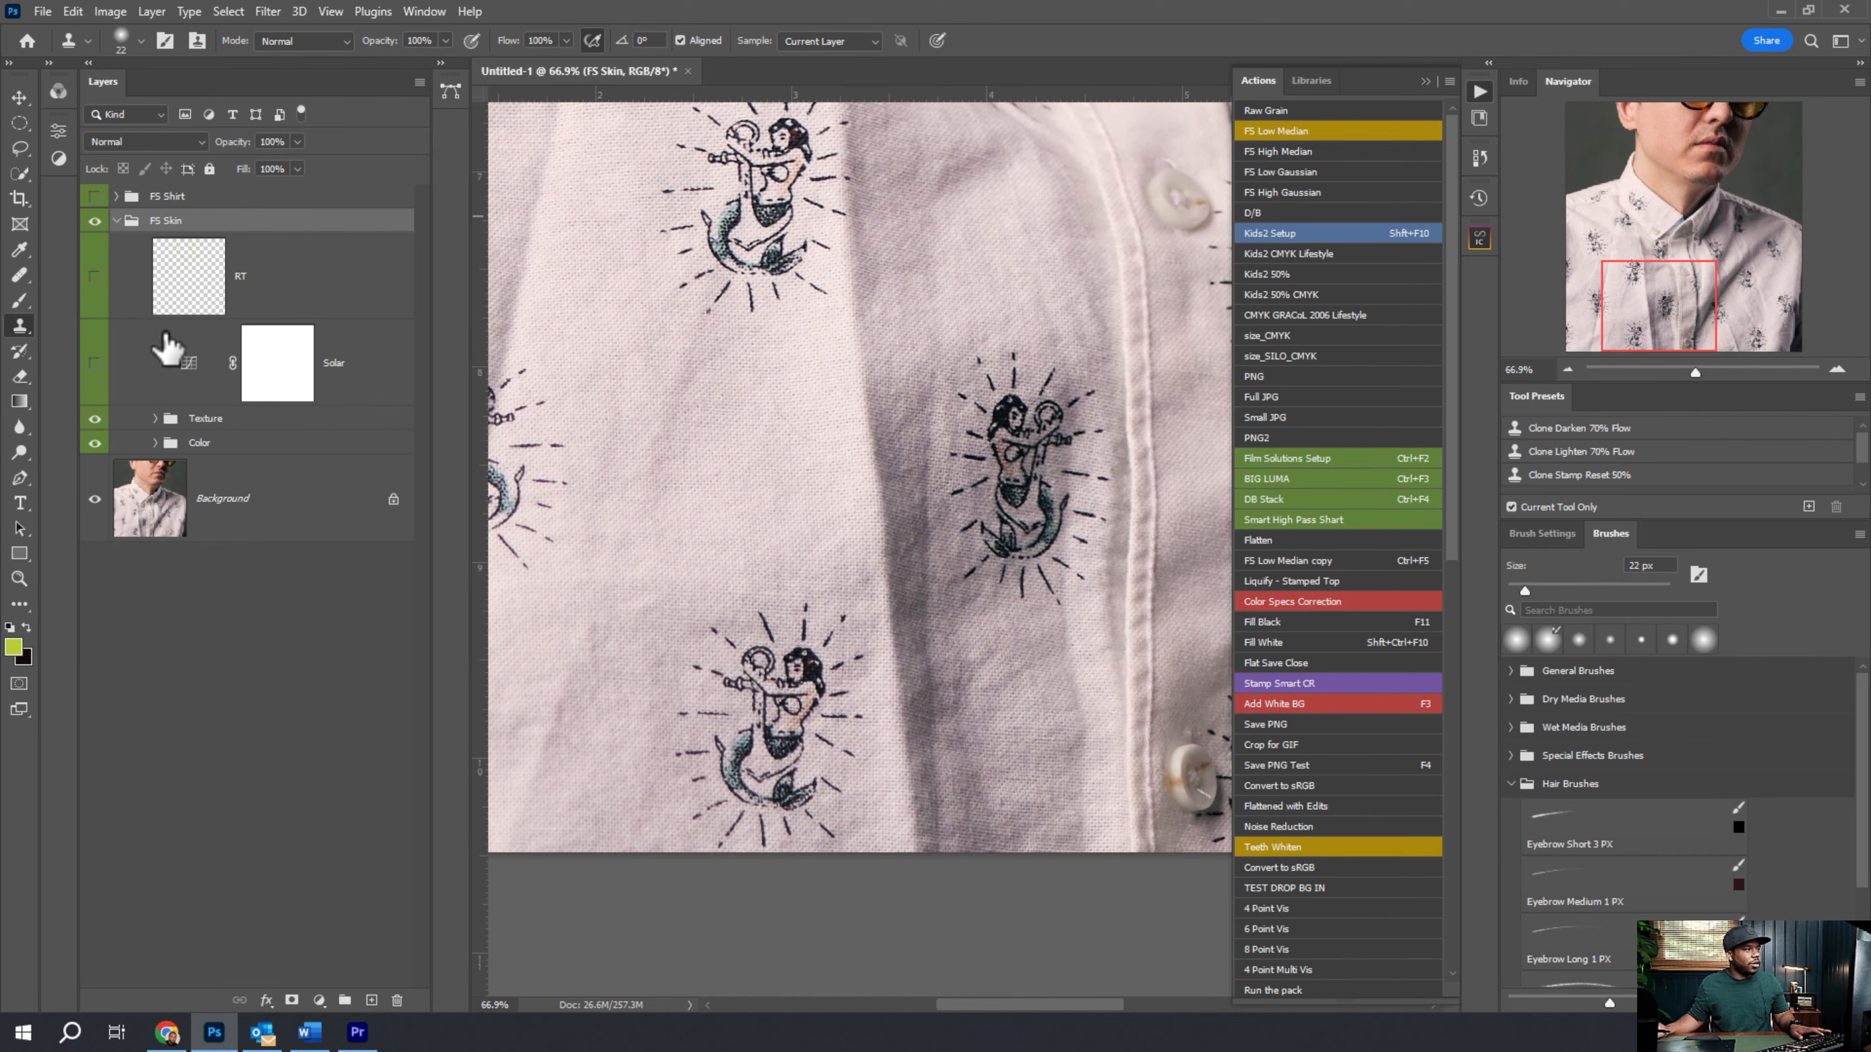
{"action": "left_click", "coordinate": [155, 418]}
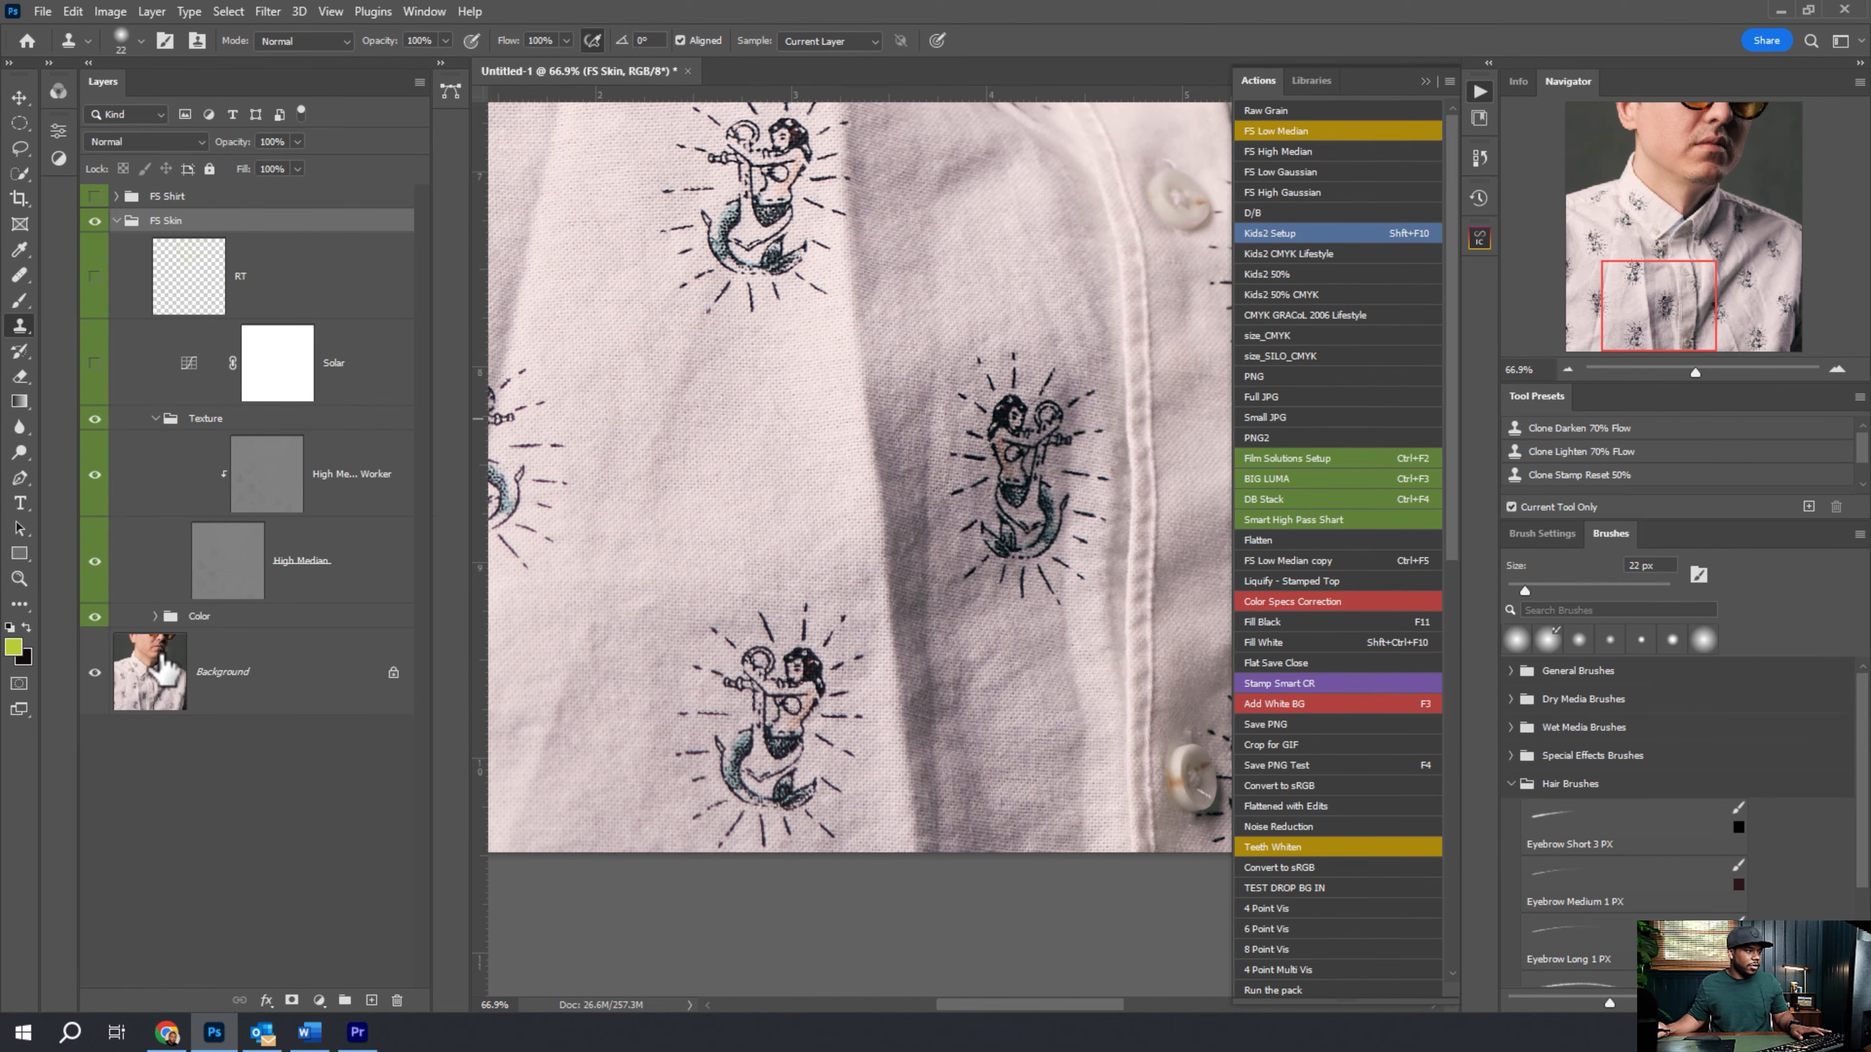
{"action": "left_click", "coordinate": [154, 616]}
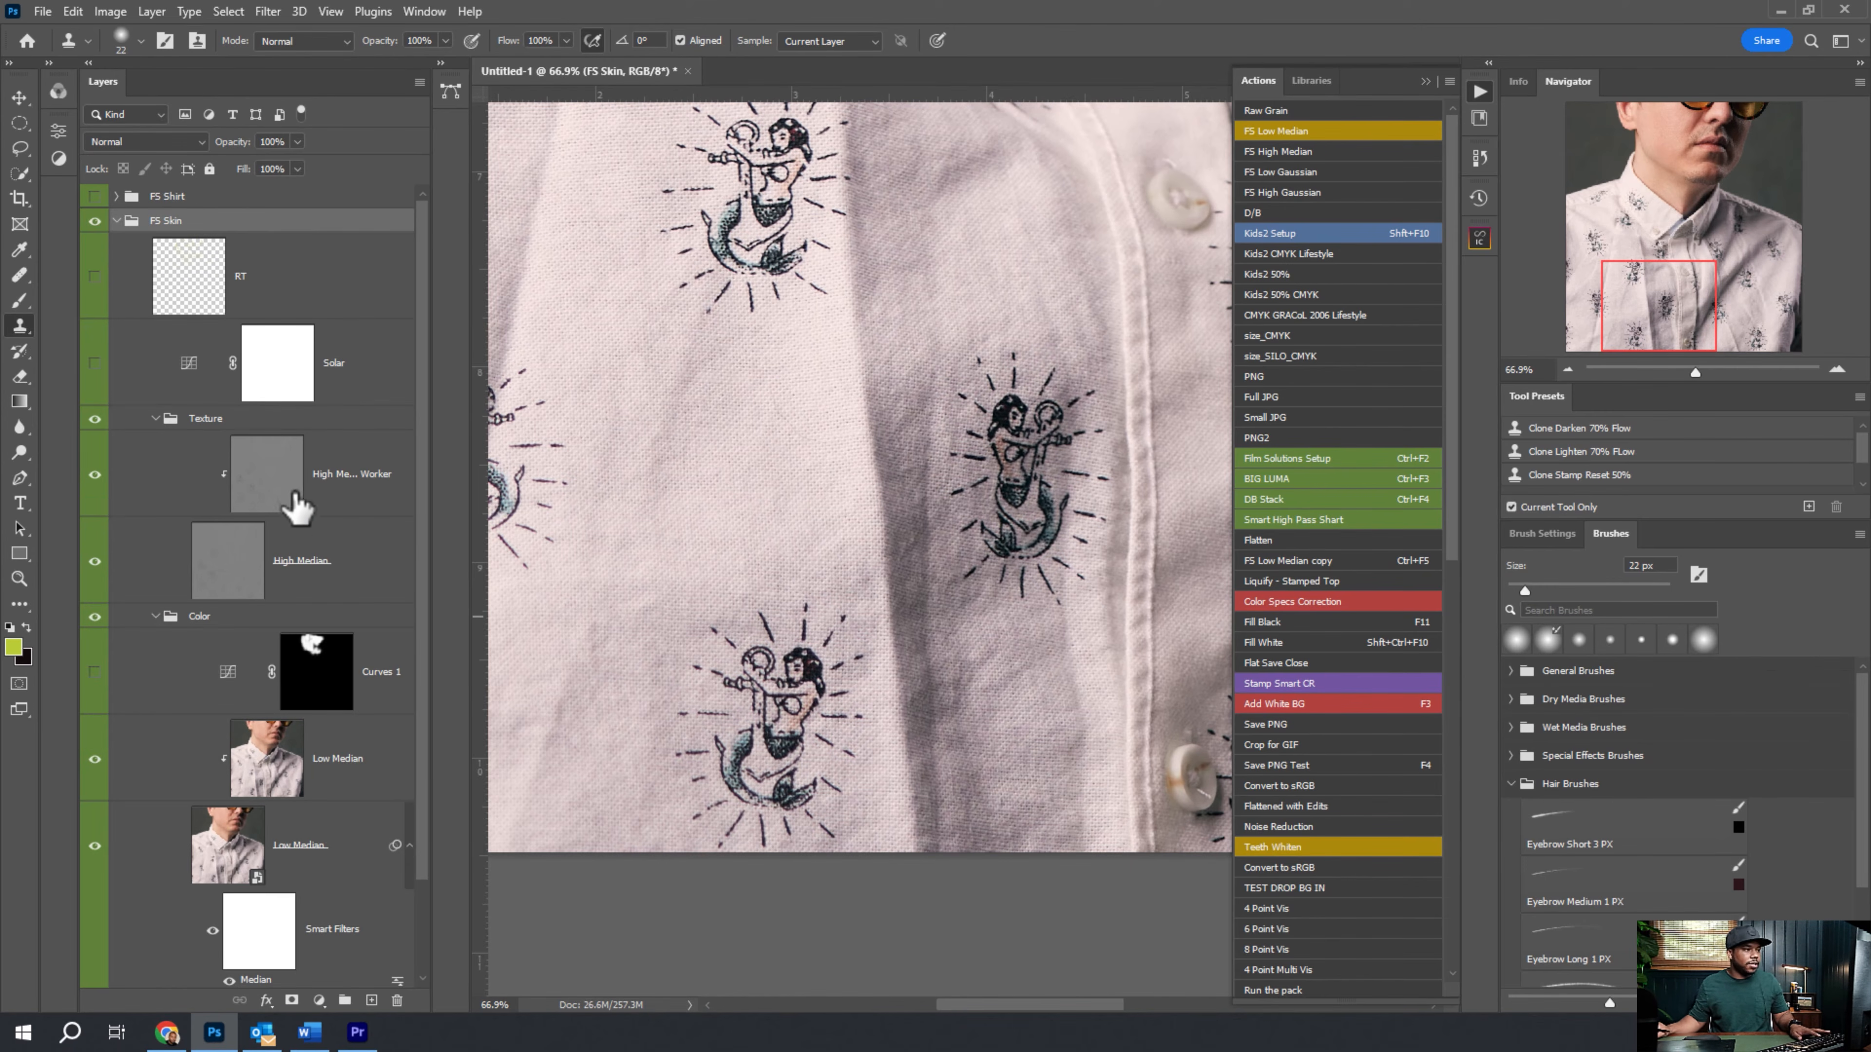
{"action": "left_click", "coordinate": [155, 616]}
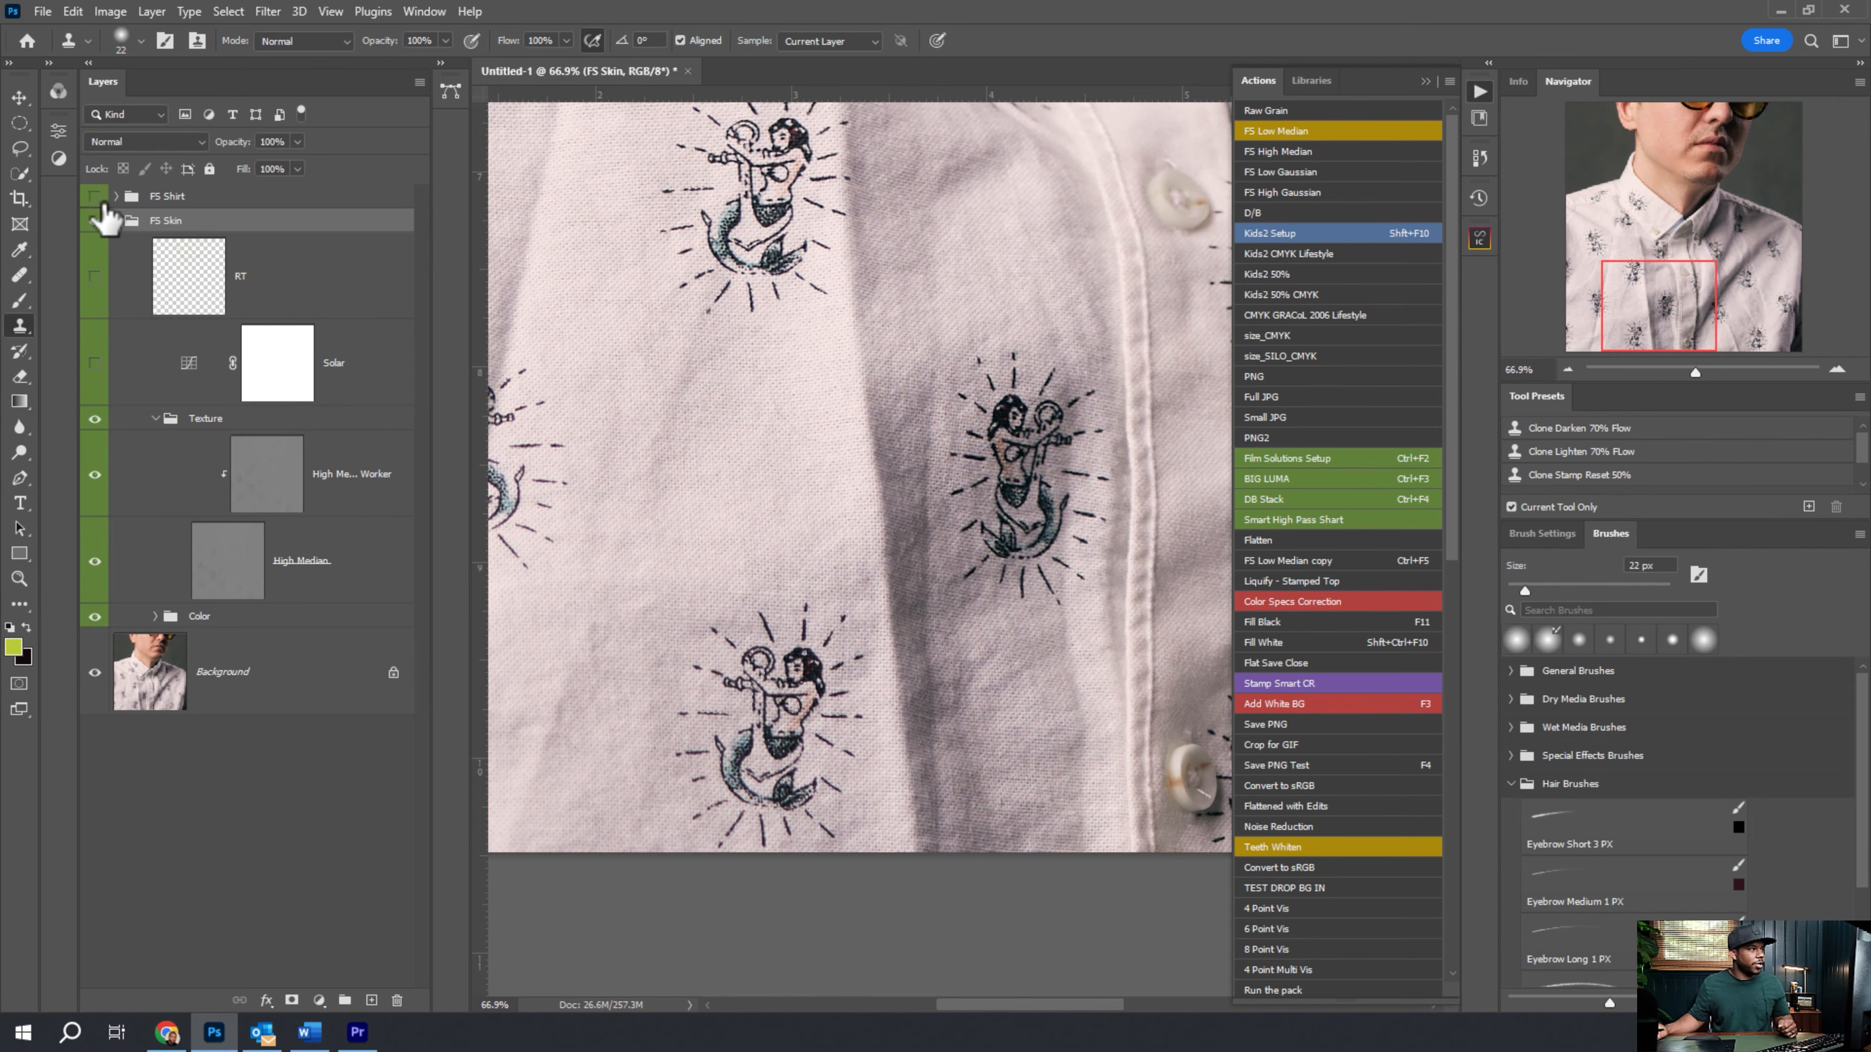
Collapse the FS Skin group, show and expand FS Shirt, and hide its Solar layer.
{"action": "left_click", "coordinate": [115, 220]}
{"action": "left_click", "coordinate": [95, 196]}
{"action": "left_click", "coordinate": [115, 196]}
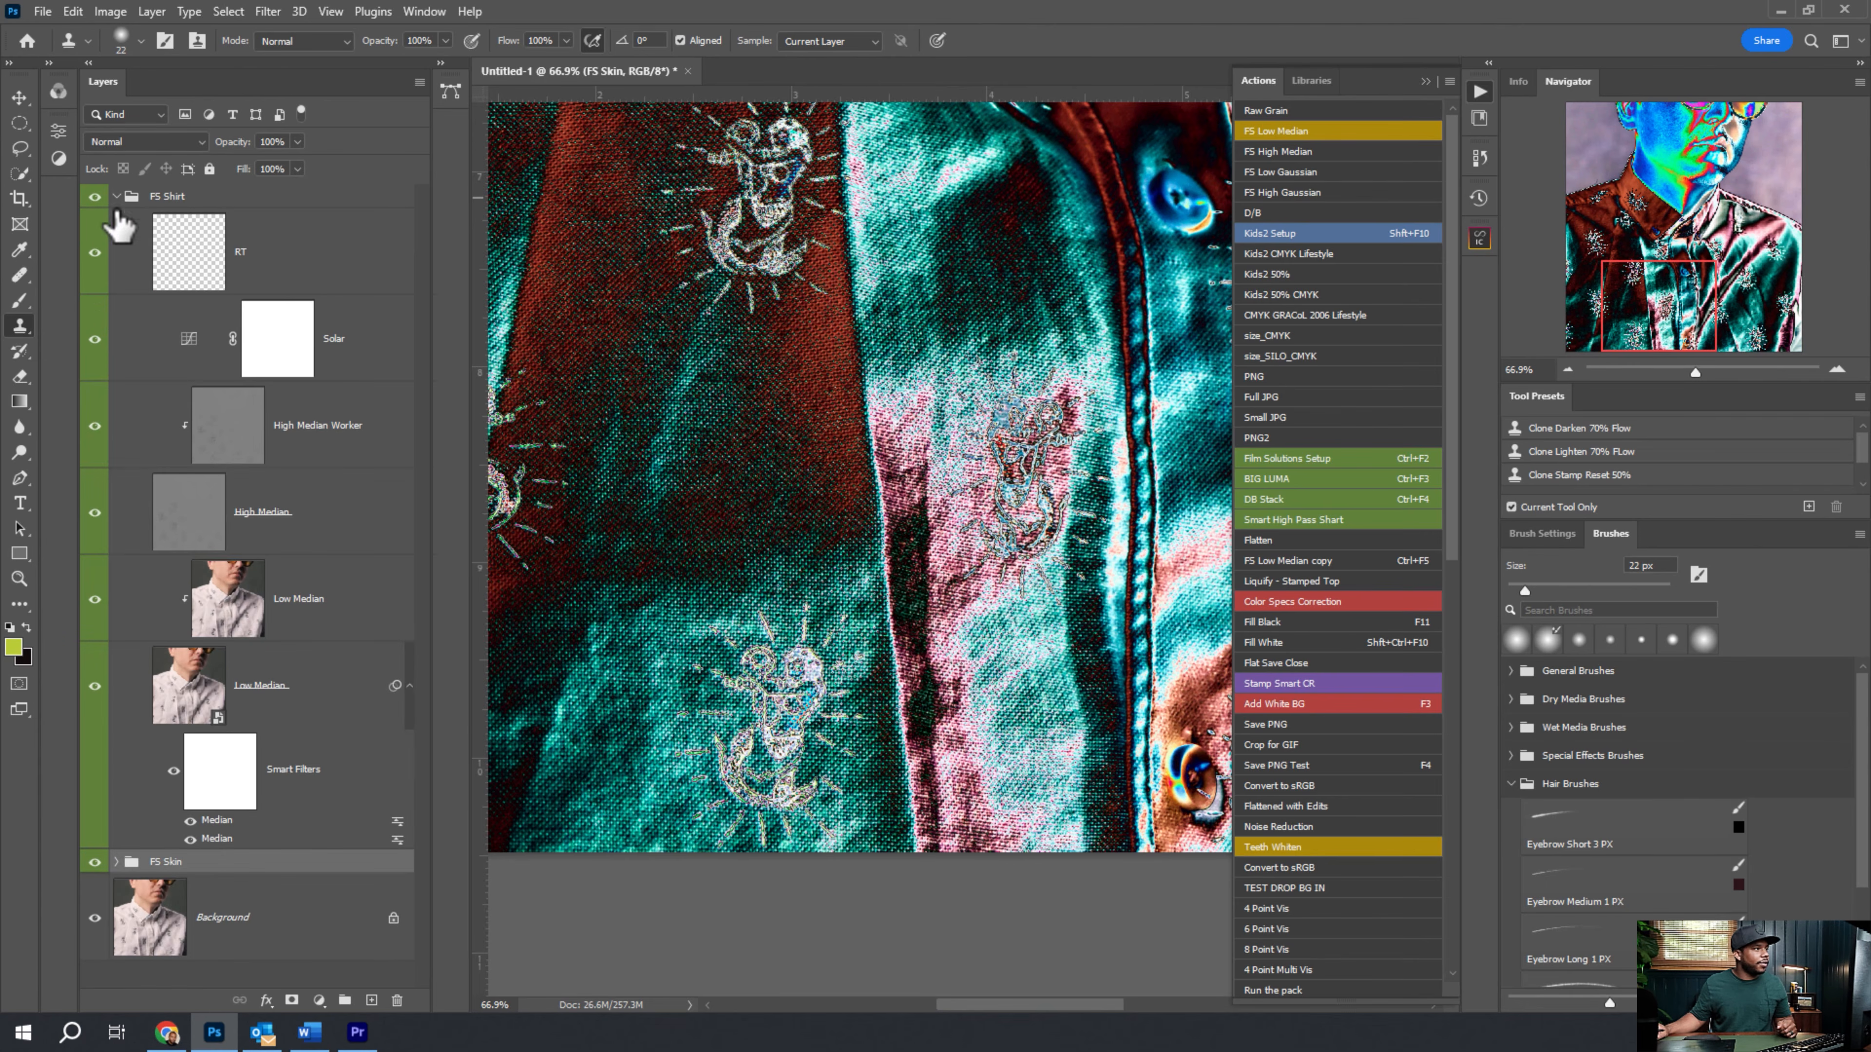
{"action": "left_click", "coordinate": [221, 426]}
{"action": "left_click", "coordinate": [94, 338]}
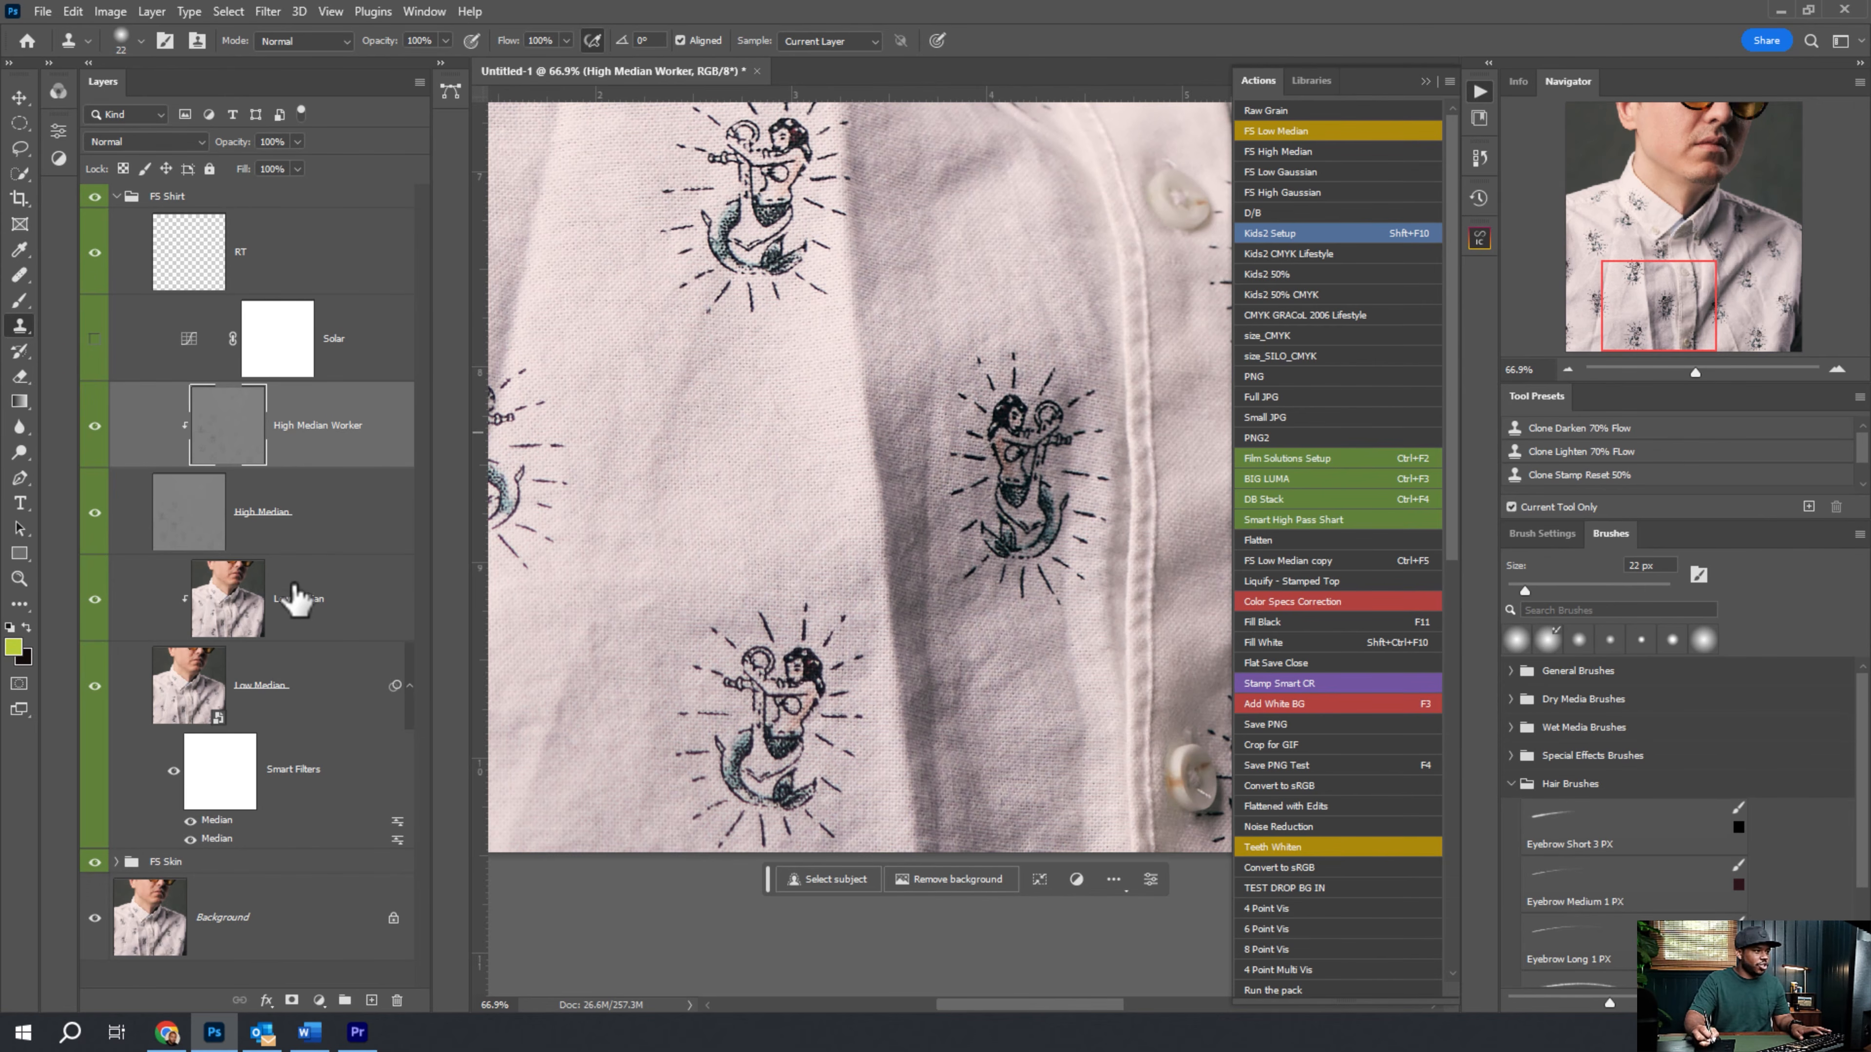
On the Low Median layer of FS Shirt, use the Healing Brush to smooth the creases between the lower mermaid prints.
{"action": "left_click", "coordinate": [359, 610]}
{"action": "key", "text": "j"}
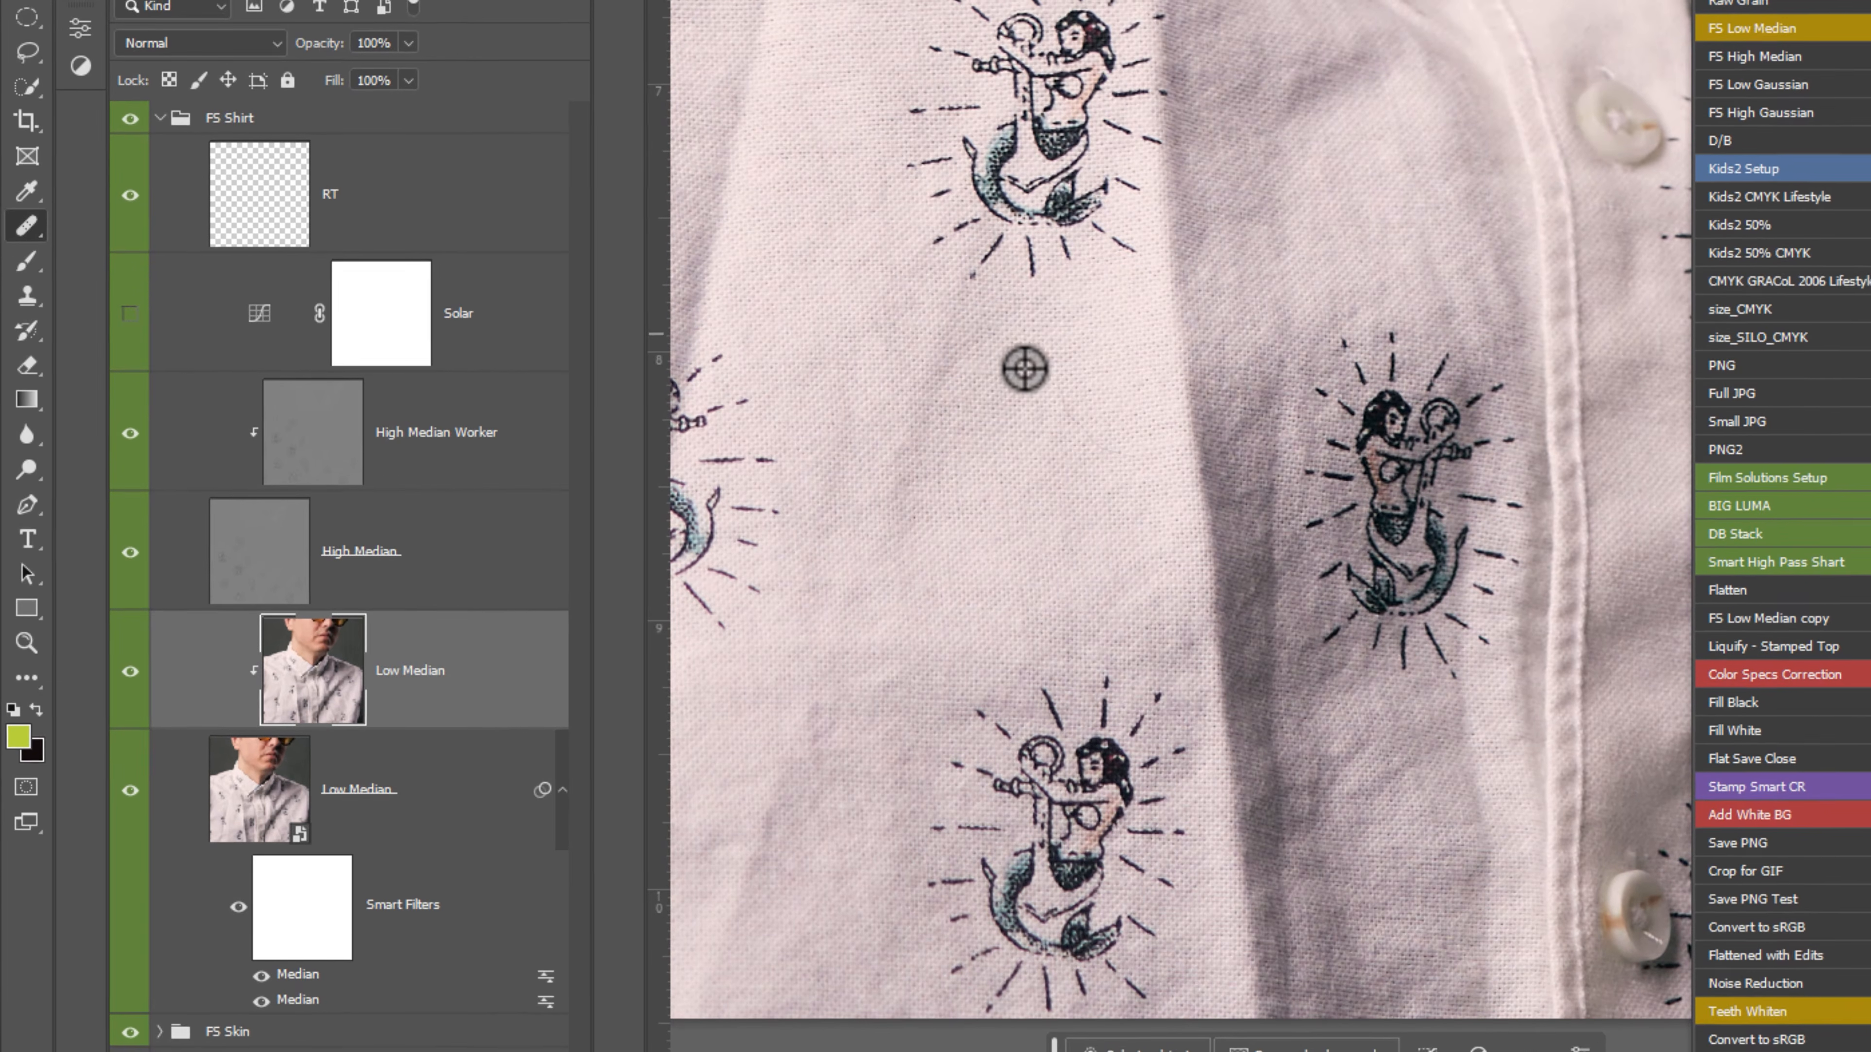
{"action": "mouse_move", "coordinate": [1024, 368]}
{"action": "left_mouse_down"}
{"action": "mouse_move", "coordinate": [956, 337]}
{"action": "mouse_move", "coordinate": [923, 464]}
{"action": "mouse_move", "coordinate": [883, 524]}
{"action": "left_mouse_up"}
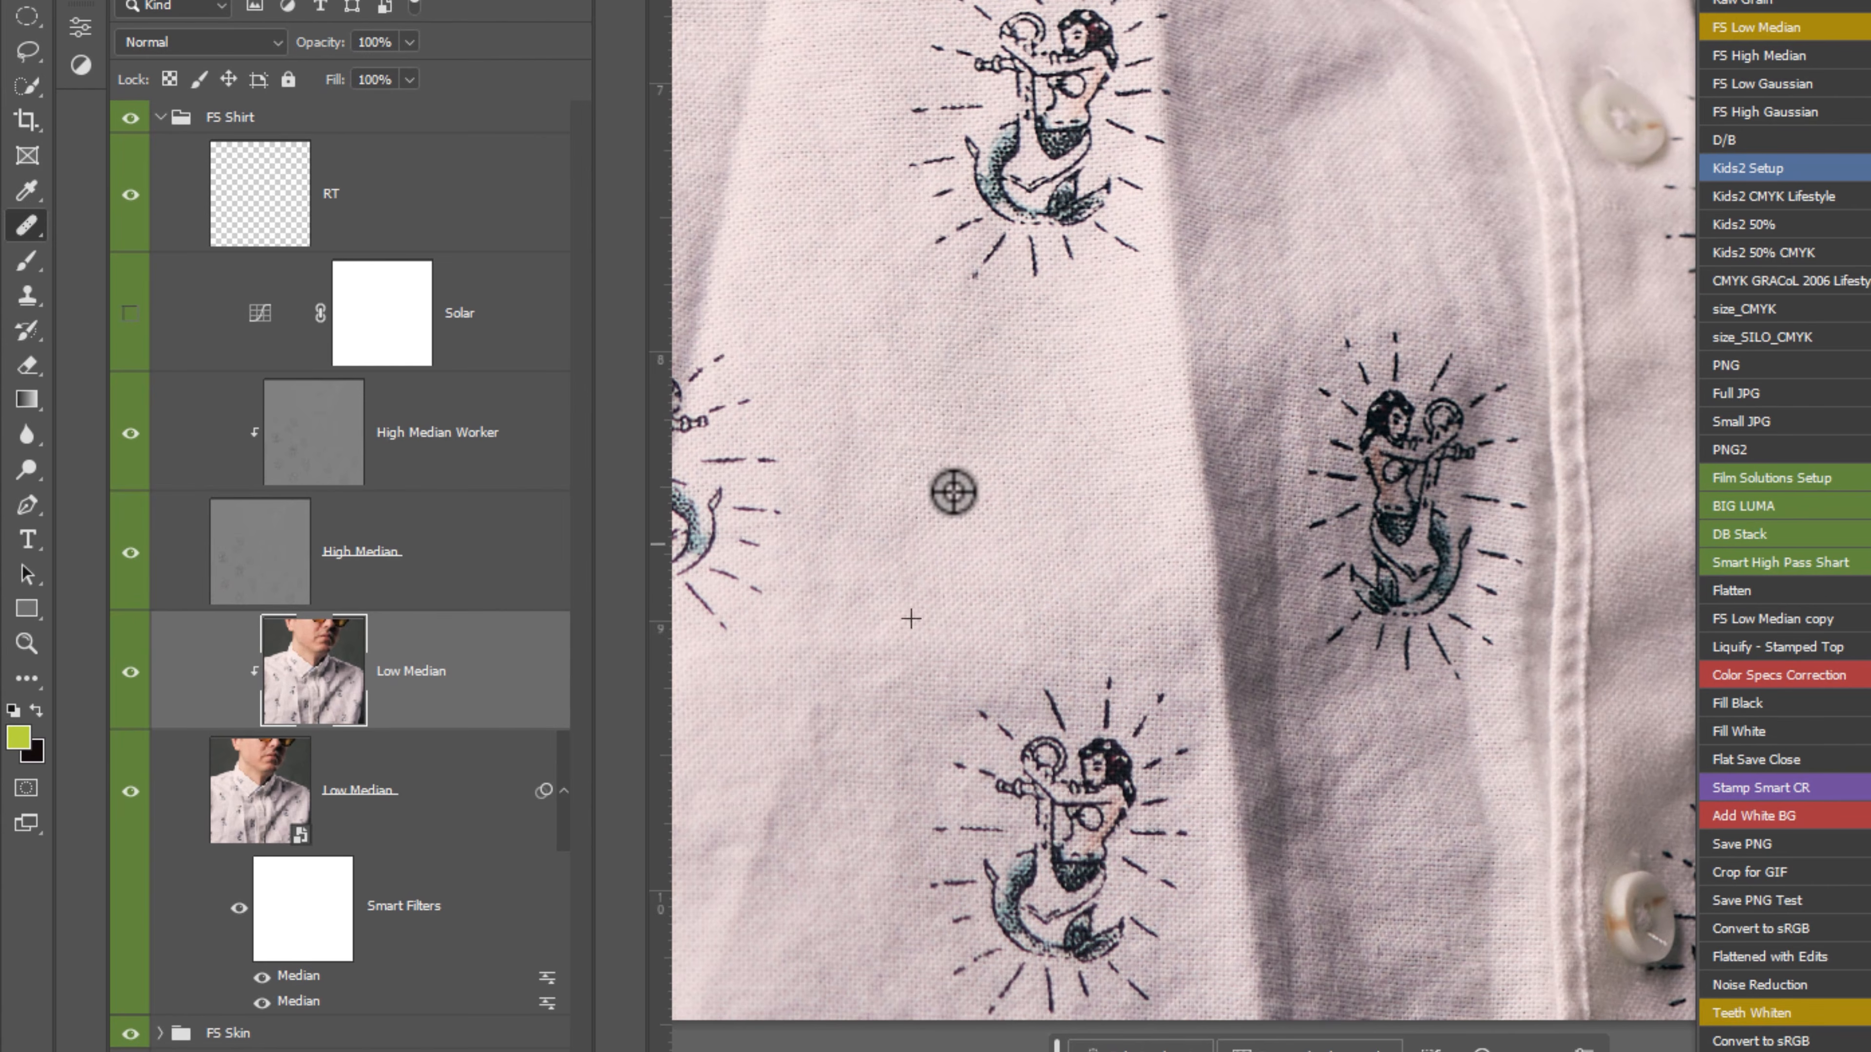
{"action": "left_click_drag", "start_coordinate": [806, 752], "coordinate": [1136, 505]}
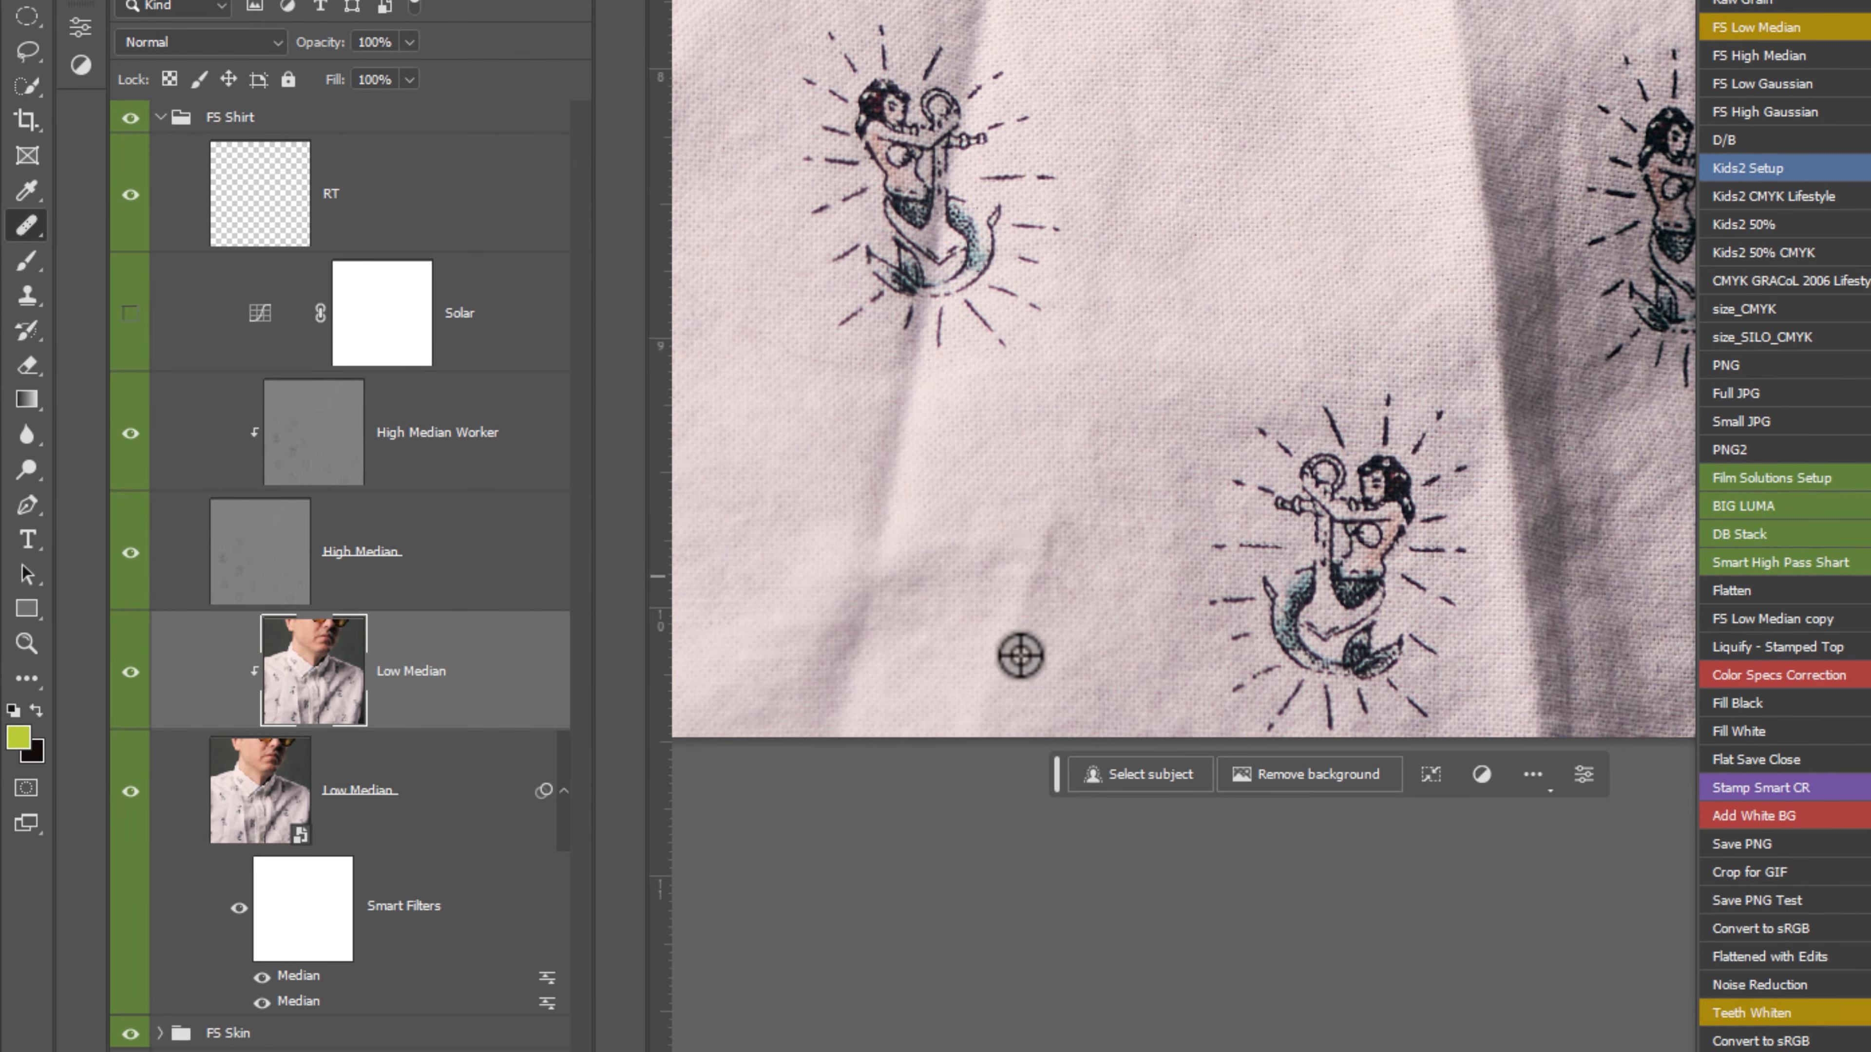
{"action": "mouse_move", "coordinate": [1038, 569]}
{"action": "left_mouse_down"}
{"action": "mouse_move", "coordinate": [1071, 449]}
{"action": "mouse_move", "coordinate": [1056, 584]}
{"action": "mouse_move", "coordinate": [1109, 543]}
{"action": "left_mouse_up"}
{"action": "mouse_move", "coordinate": [1179, 411]}
{"action": "left_mouse_down"}
{"action": "mouse_move", "coordinate": [1029, 591]}
{"action": "mouse_move", "coordinate": [984, 559]}
{"action": "mouse_move", "coordinate": [900, 686]}
{"action": "left_mouse_up"}
{"action": "mouse_move", "coordinate": [1013, 655]}
{"action": "left_mouse_down"}
{"action": "mouse_move", "coordinate": [1078, 556]}
{"action": "mouse_move", "coordinate": [1053, 674]}
{"action": "mouse_move", "coordinate": [1088, 497]}
{"action": "left_mouse_up"}
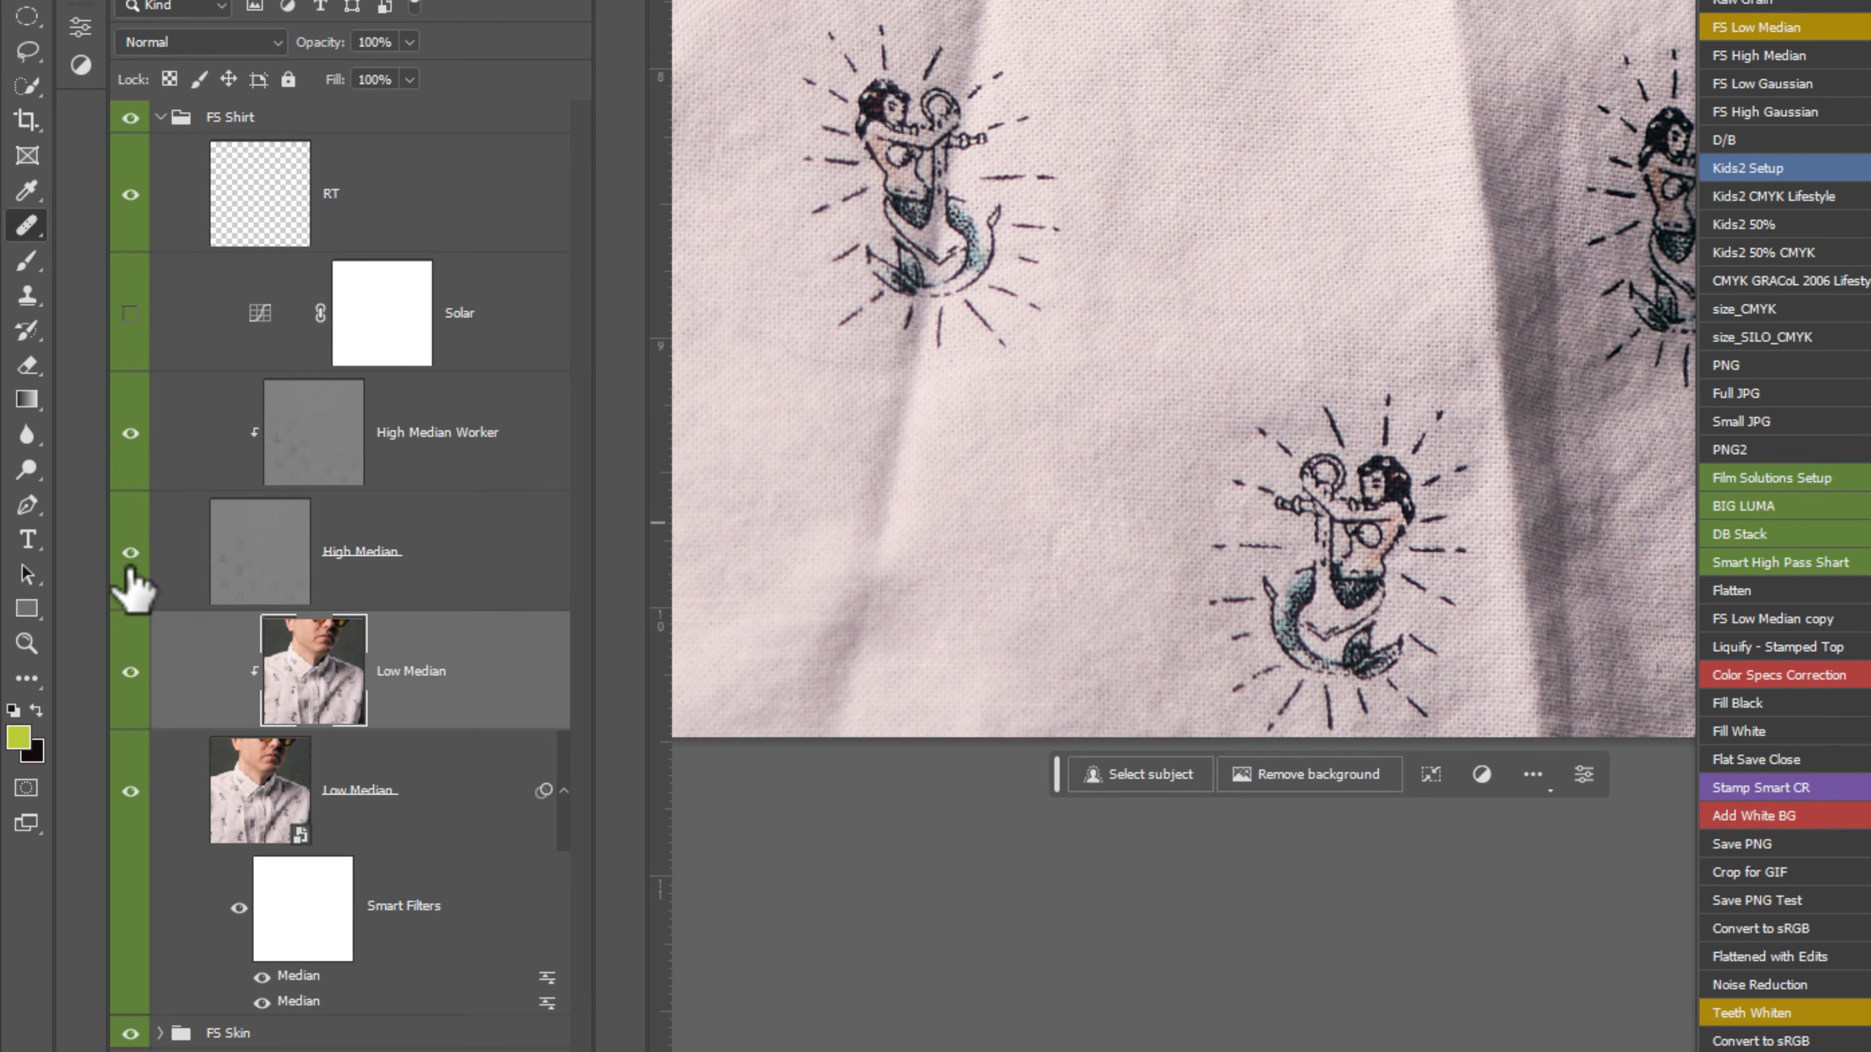
Temporarily hide the two High Median texture layers and heal the soft fold shadow below the left mermaid print on Low Median.
{"action": "left_click_drag", "start_coordinate": [129, 568], "coordinate": [130, 434]}
{"action": "left_click", "coordinate": [952, 411], "text": "alt"}
{"action": "mouse_move", "coordinate": [906, 401]}
{"action": "left_mouse_down"}
{"action": "mouse_move", "coordinate": [838, 604]}
{"action": "mouse_move", "coordinate": [869, 648]}
{"action": "left_mouse_up"}
{"action": "left_click", "coordinate": [964, 489], "text": "alt"}
{"action": "mouse_move", "coordinate": [888, 548]}
{"action": "left_mouse_down"}
{"action": "mouse_move", "coordinate": [832, 647]}
{"action": "mouse_move", "coordinate": [856, 736]}
{"action": "mouse_move", "coordinate": [884, 722]}
{"action": "left_mouse_up"}
{"action": "left_click", "coordinate": [928, 558], "text": "alt"}
{"action": "mouse_move", "coordinate": [846, 598]}
{"action": "left_mouse_down"}
{"action": "mouse_move", "coordinate": [759, 729]}
{"action": "mouse_move", "coordinate": [835, 574]}
{"action": "left_mouse_up"}
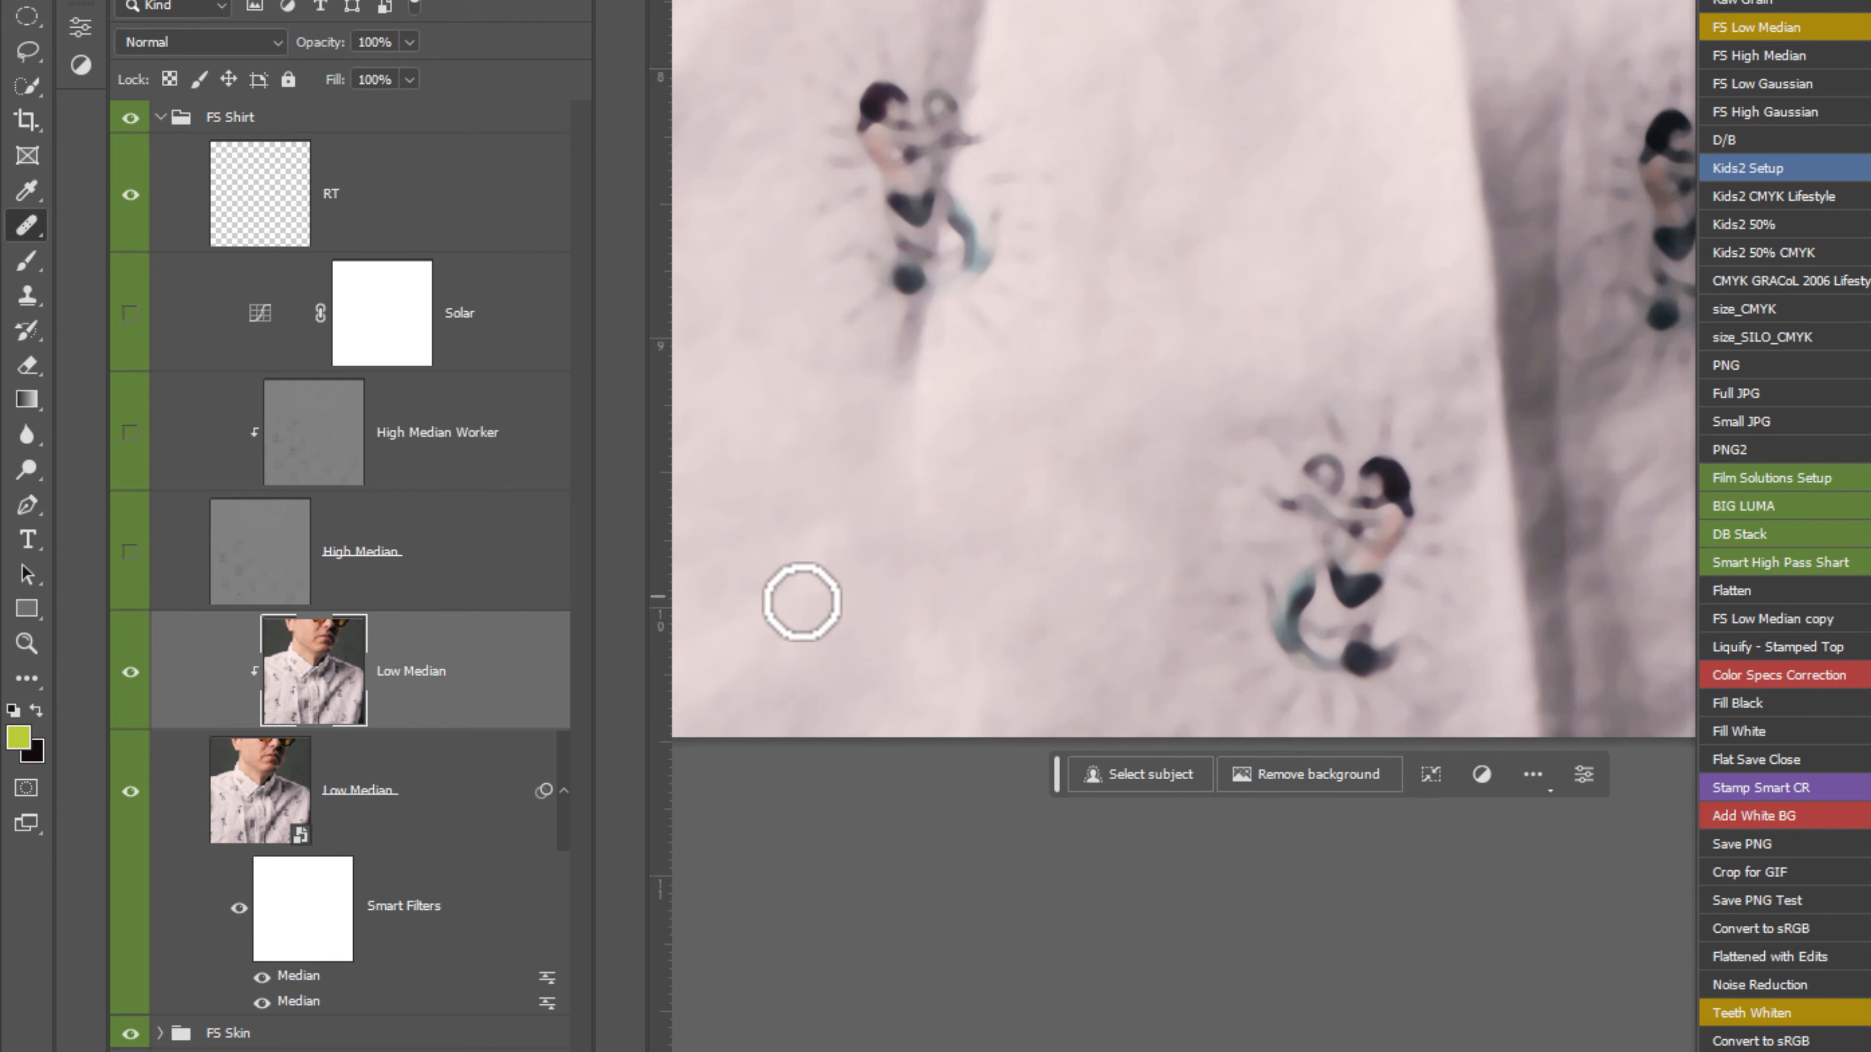
{"action": "right_click", "coordinate": [890, 493], "text": "alt"}
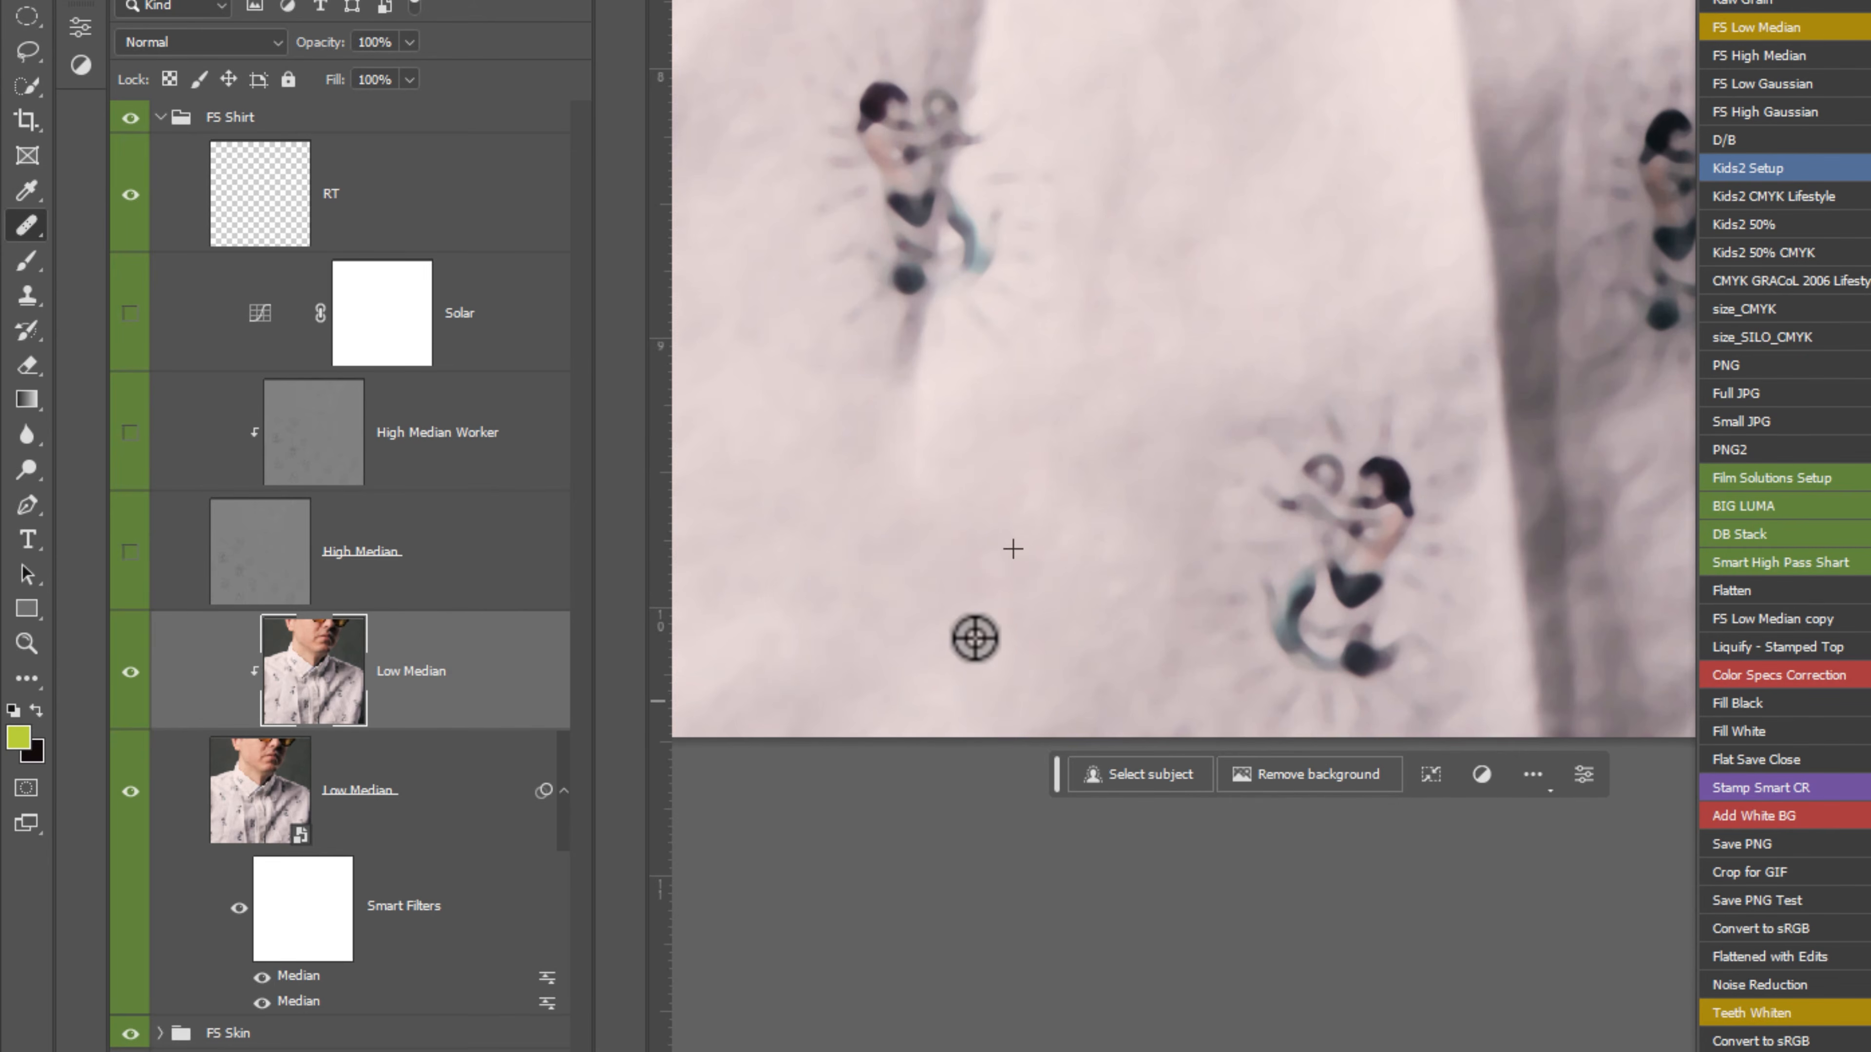
{"action": "left_click", "coordinate": [911, 556], "text": "alt"}
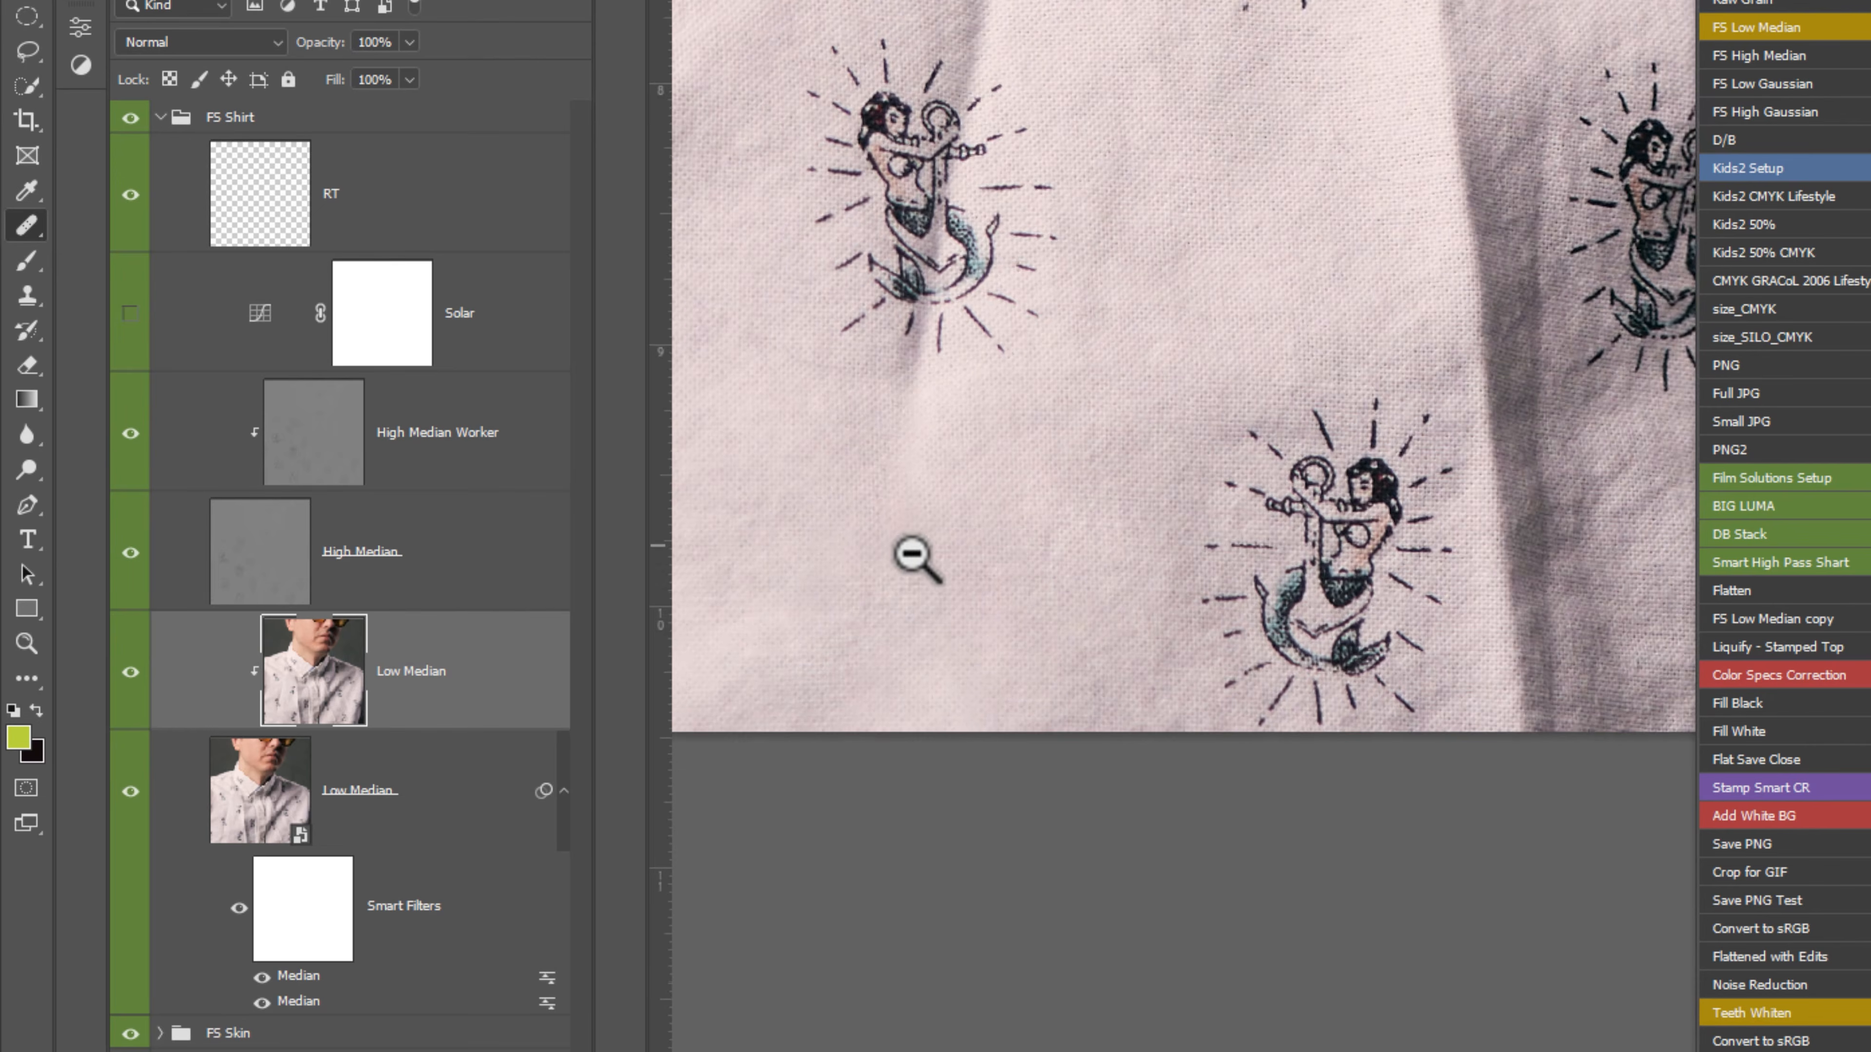
Heal the diagonal creases between the mermaid prints on the upper left part of the shirt, sampling nearby clean fabric.
{"action": "mouse_move", "coordinate": [1085, 531]}
{"action": "left_mouse_down"}
{"action": "mouse_move", "coordinate": [976, 789]}
{"action": "mouse_move", "coordinate": [1085, 698]}
{"action": "mouse_move", "coordinate": [953, 744]}
{"action": "mouse_move", "coordinate": [1065, 764]}
{"action": "mouse_move", "coordinate": [931, 698]}
{"action": "mouse_move", "coordinate": [928, 751]}
{"action": "mouse_move", "coordinate": [1044, 773]}
{"action": "left_mouse_up"}
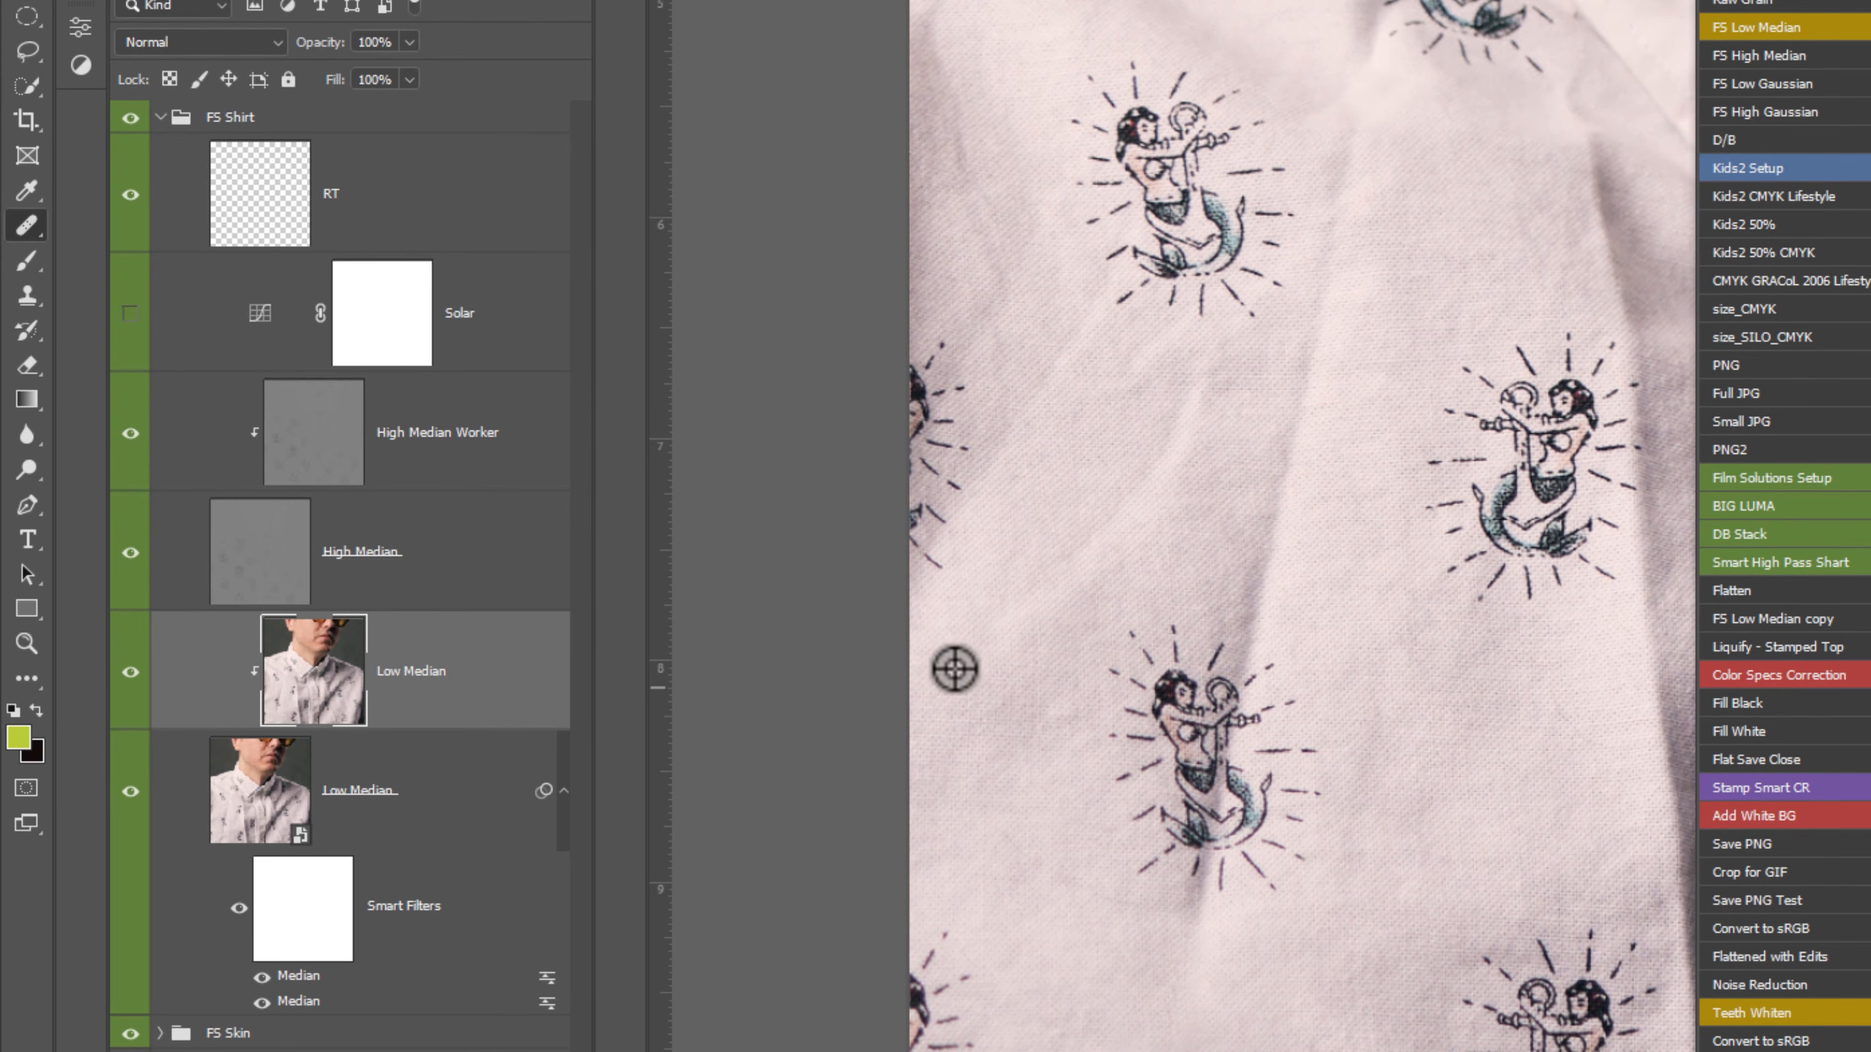
{"action": "left_click", "coordinate": [1111, 510], "text": "alt"}
{"action": "mouse_move", "coordinate": [1158, 471]}
{"action": "left_mouse_down"}
{"action": "mouse_move", "coordinate": [1148, 505]}
{"action": "mouse_move", "coordinate": [1098, 536]}
{"action": "left_mouse_up"}
{"action": "left_click_drag", "start_coordinate": [1184, 427], "coordinate": [1115, 373]}
{"action": "left_click", "coordinate": [1341, 405], "text": "alt"}
{"action": "left_click_drag", "start_coordinate": [1259, 466], "coordinate": [1261, 560]}
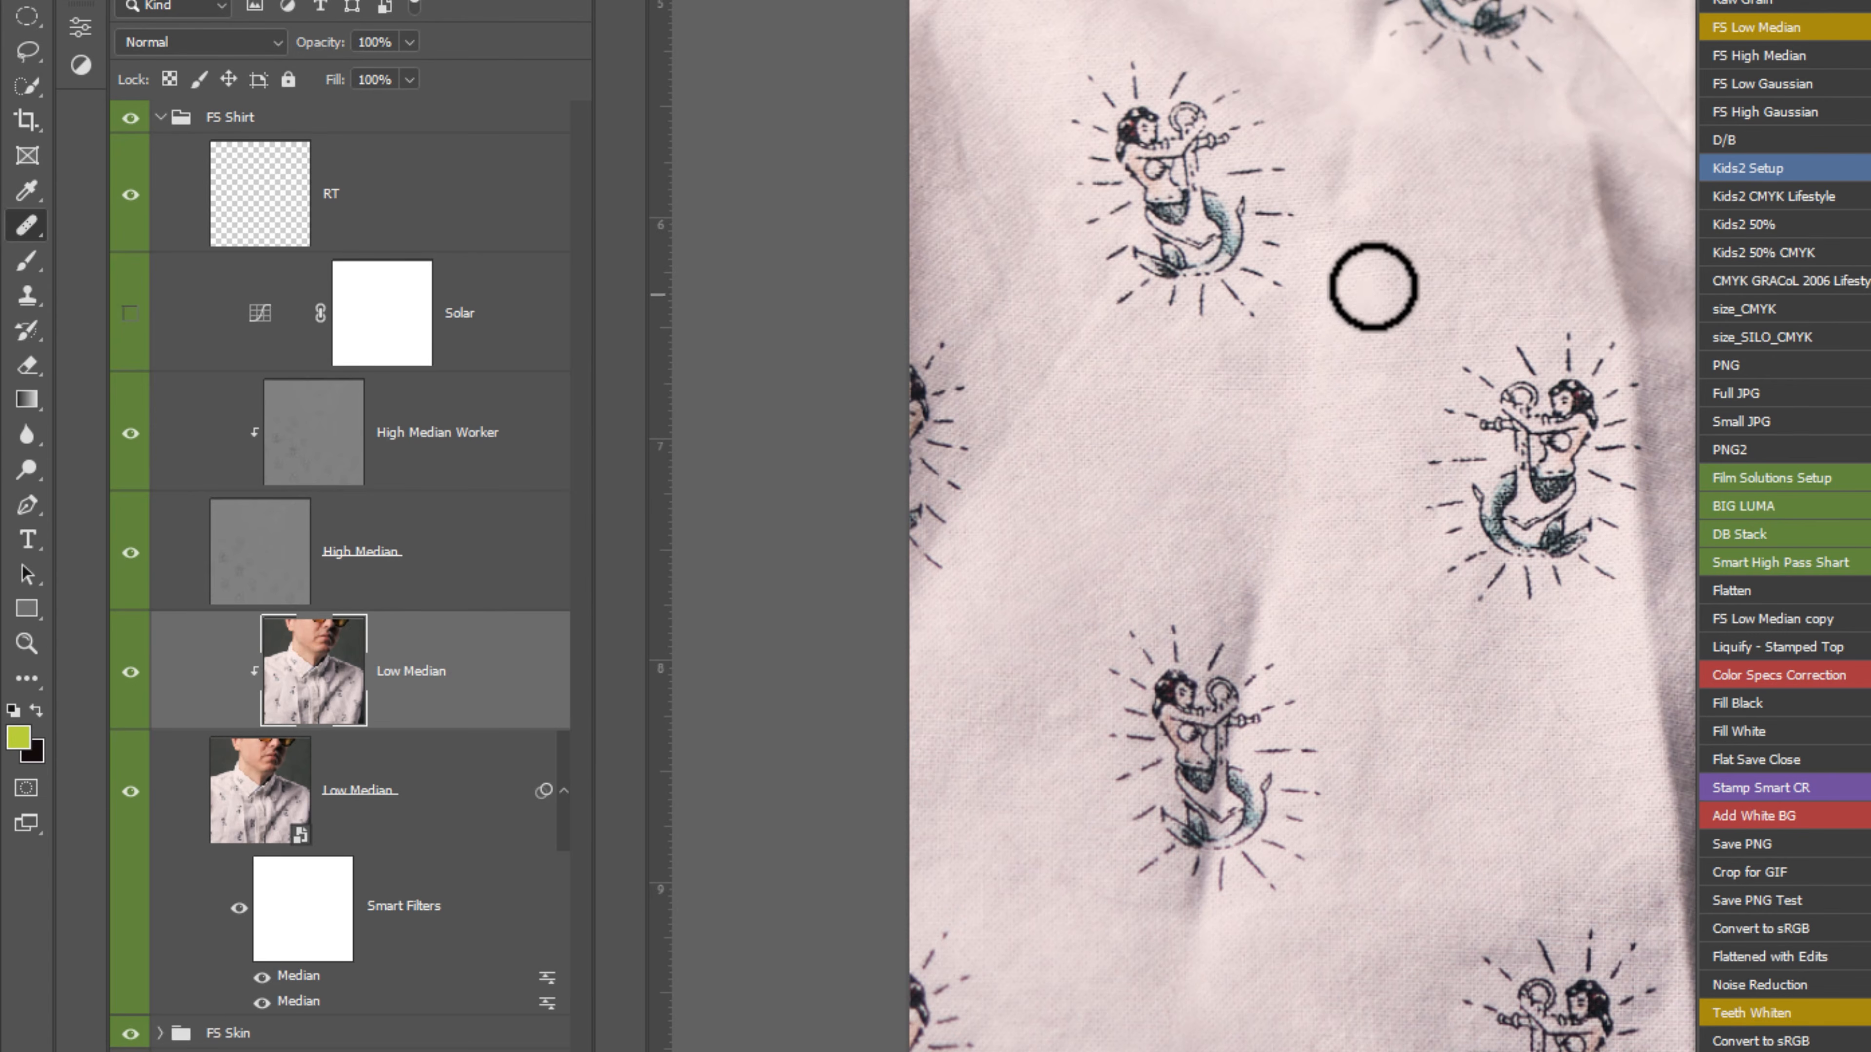
{"action": "mouse_move", "coordinate": [1370, 516]}
{"action": "left_mouse_down"}
{"action": "mouse_move", "coordinate": [1394, 649]}
{"action": "mouse_move", "coordinate": [1211, 689]}
{"action": "left_mouse_up"}
{"action": "left_click", "coordinate": [1477, 749], "text": "alt"}
{"action": "left_click", "coordinate": [1353, 857]}
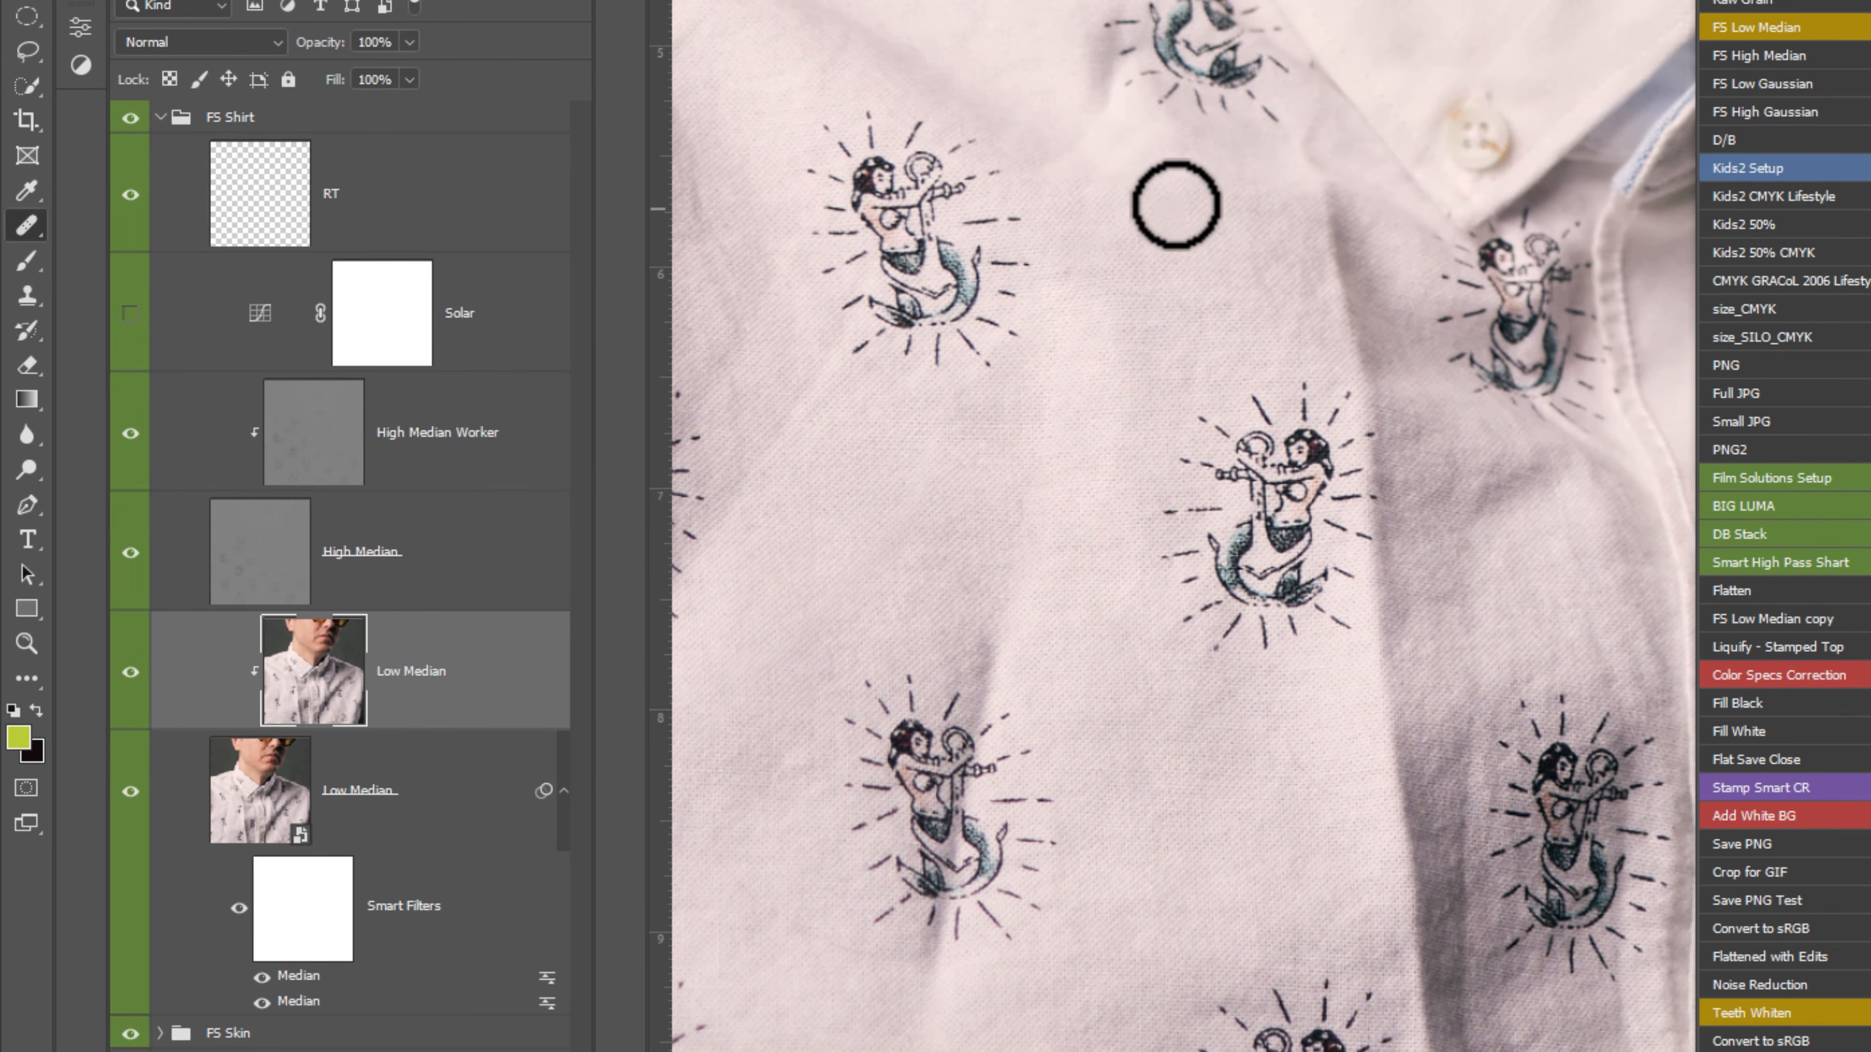
Heal the remaining uneven tones beside the lowest mermaid print, left of the dark fold.
{"action": "left_click_drag", "start_coordinate": [1348, 864], "coordinate": [1326, 474]}
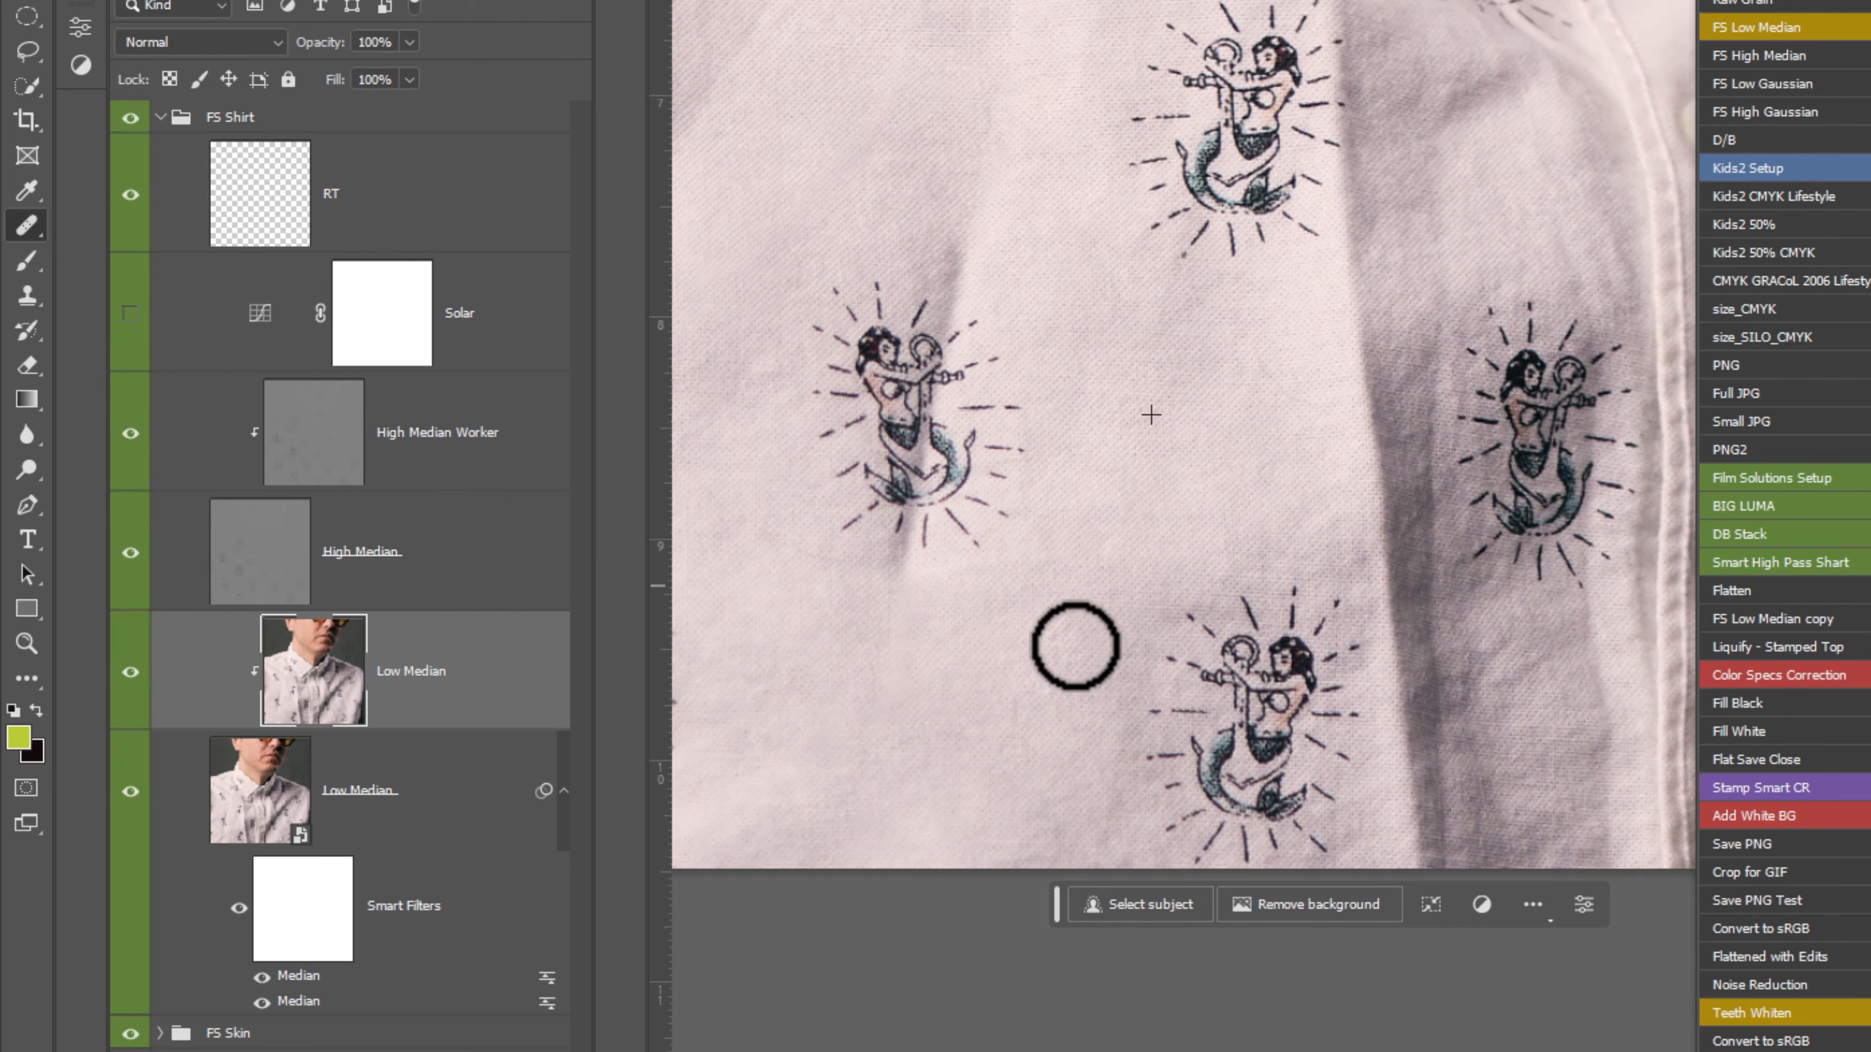
{"action": "scroll", "coordinate": [1211, 613], "scroll_direction": "down", "scroll_amount": 3}
{"action": "scroll", "coordinate": [969, 636], "scroll_direction": "up", "scroll_amount": 1}
{"action": "scroll", "coordinate": [1149, 685], "scroll_direction": "up", "scroll_amount": 2}
{"action": "left_click_drag", "start_coordinate": [1149, 685], "coordinate": [942, 704]}
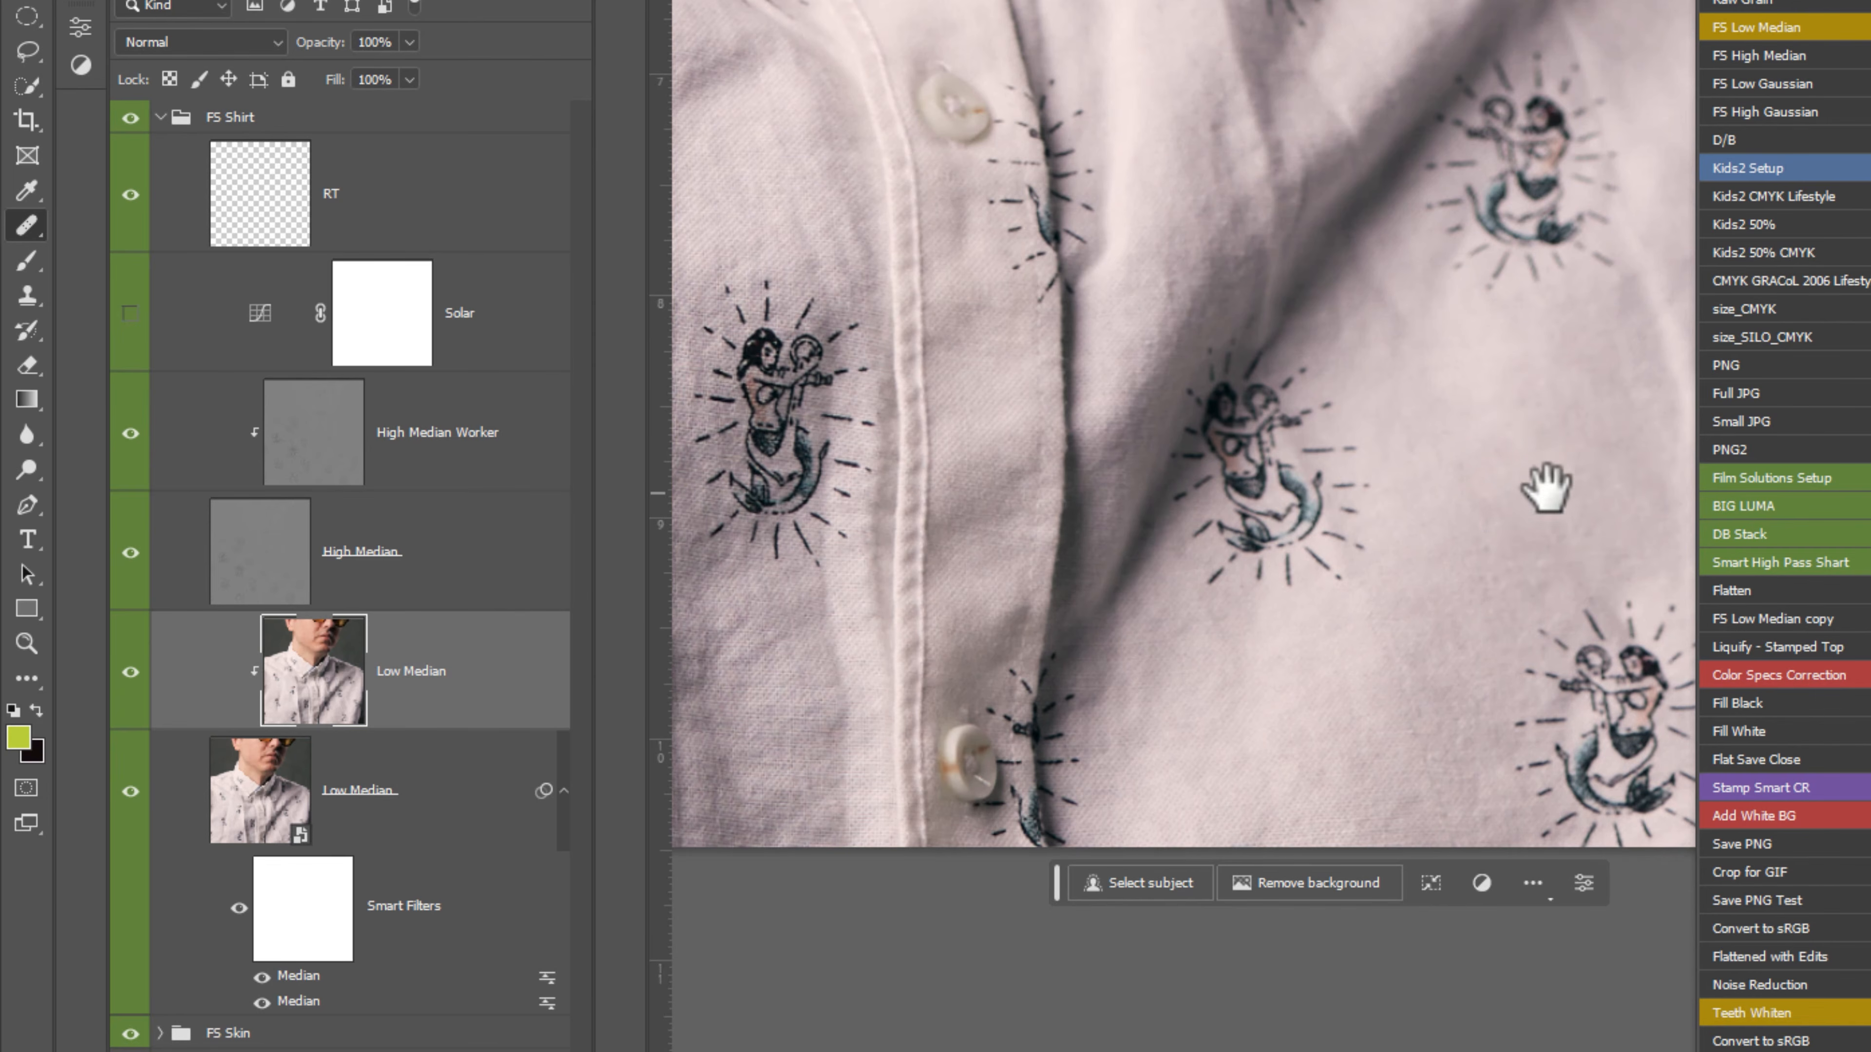
Heal the wrinkle shadows between the mermaid prints on the shirt half to the right of the button placket.
{"action": "left_click_drag", "start_coordinate": [1536, 489], "coordinate": [1304, 678]}
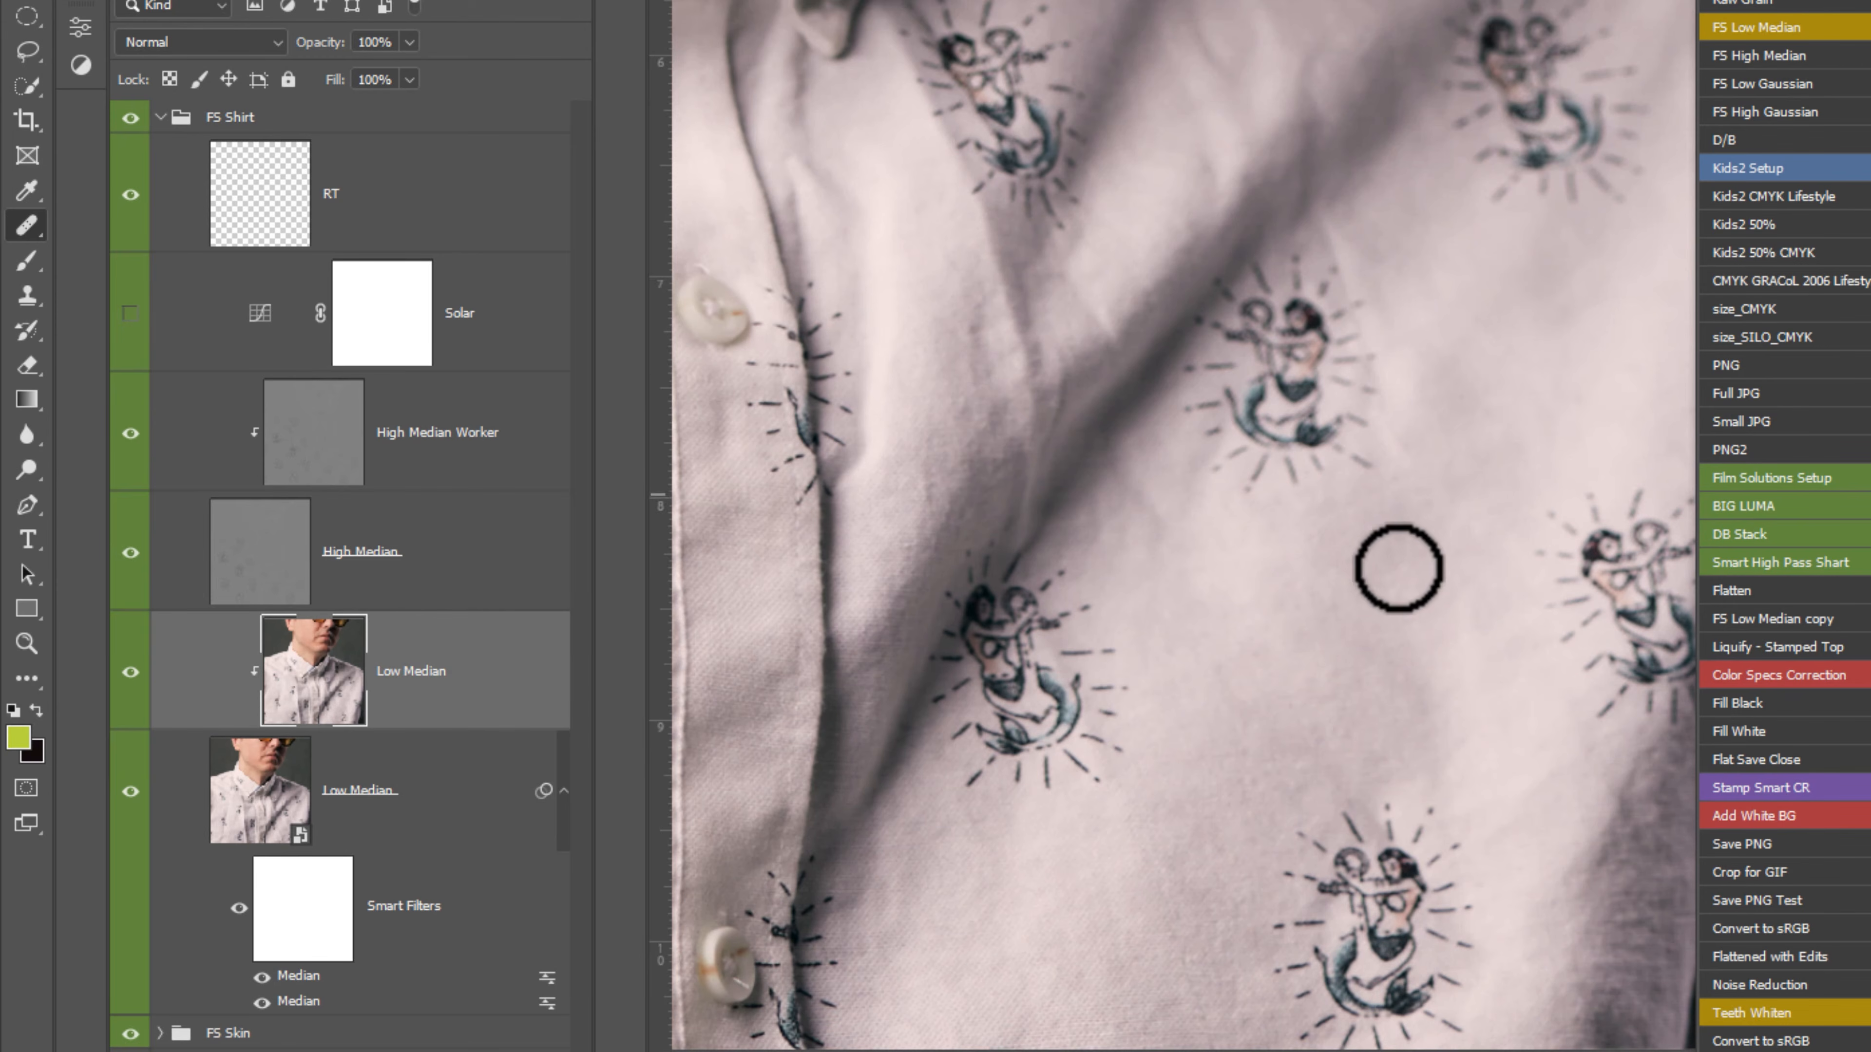
{"action": "left_click", "coordinate": [1349, 605], "text": "alt"}
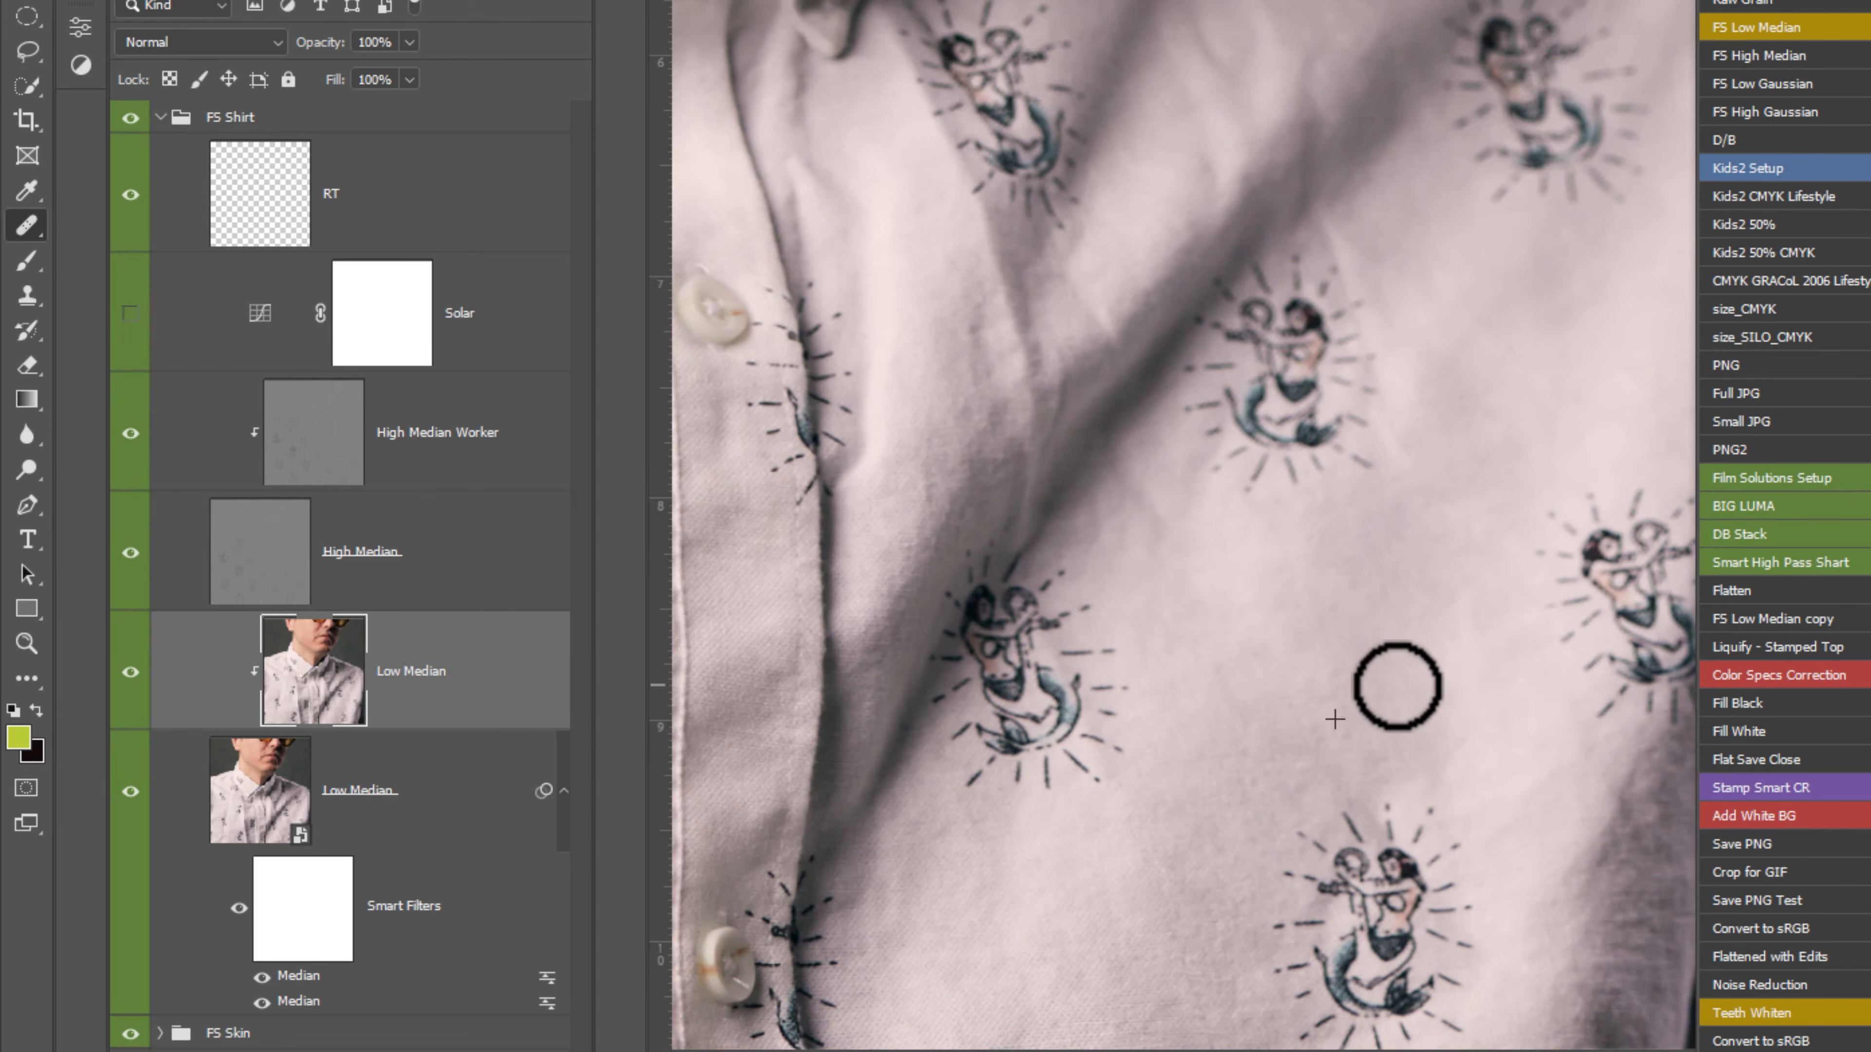
{"action": "left_click", "coordinate": [1497, 356], "text": "alt"}
{"action": "mouse_move", "coordinate": [1454, 493]}
{"action": "left_mouse_down"}
{"action": "mouse_move", "coordinate": [1471, 457]}
{"action": "mouse_move", "coordinate": [1447, 514]}
{"action": "left_mouse_up"}
{"action": "left_click", "coordinate": [1455, 418], "text": "alt"}
{"action": "left_click_drag", "start_coordinate": [1487, 444], "coordinate": [1452, 513]}
Fit the whole portrait in view and collapse the Actions list to review the smoothed shirt.
{"action": "left_click", "coordinate": [1197, 658], "text": "alt"}
{"action": "left_click", "coordinate": [1201, 661], "text": "alt"}
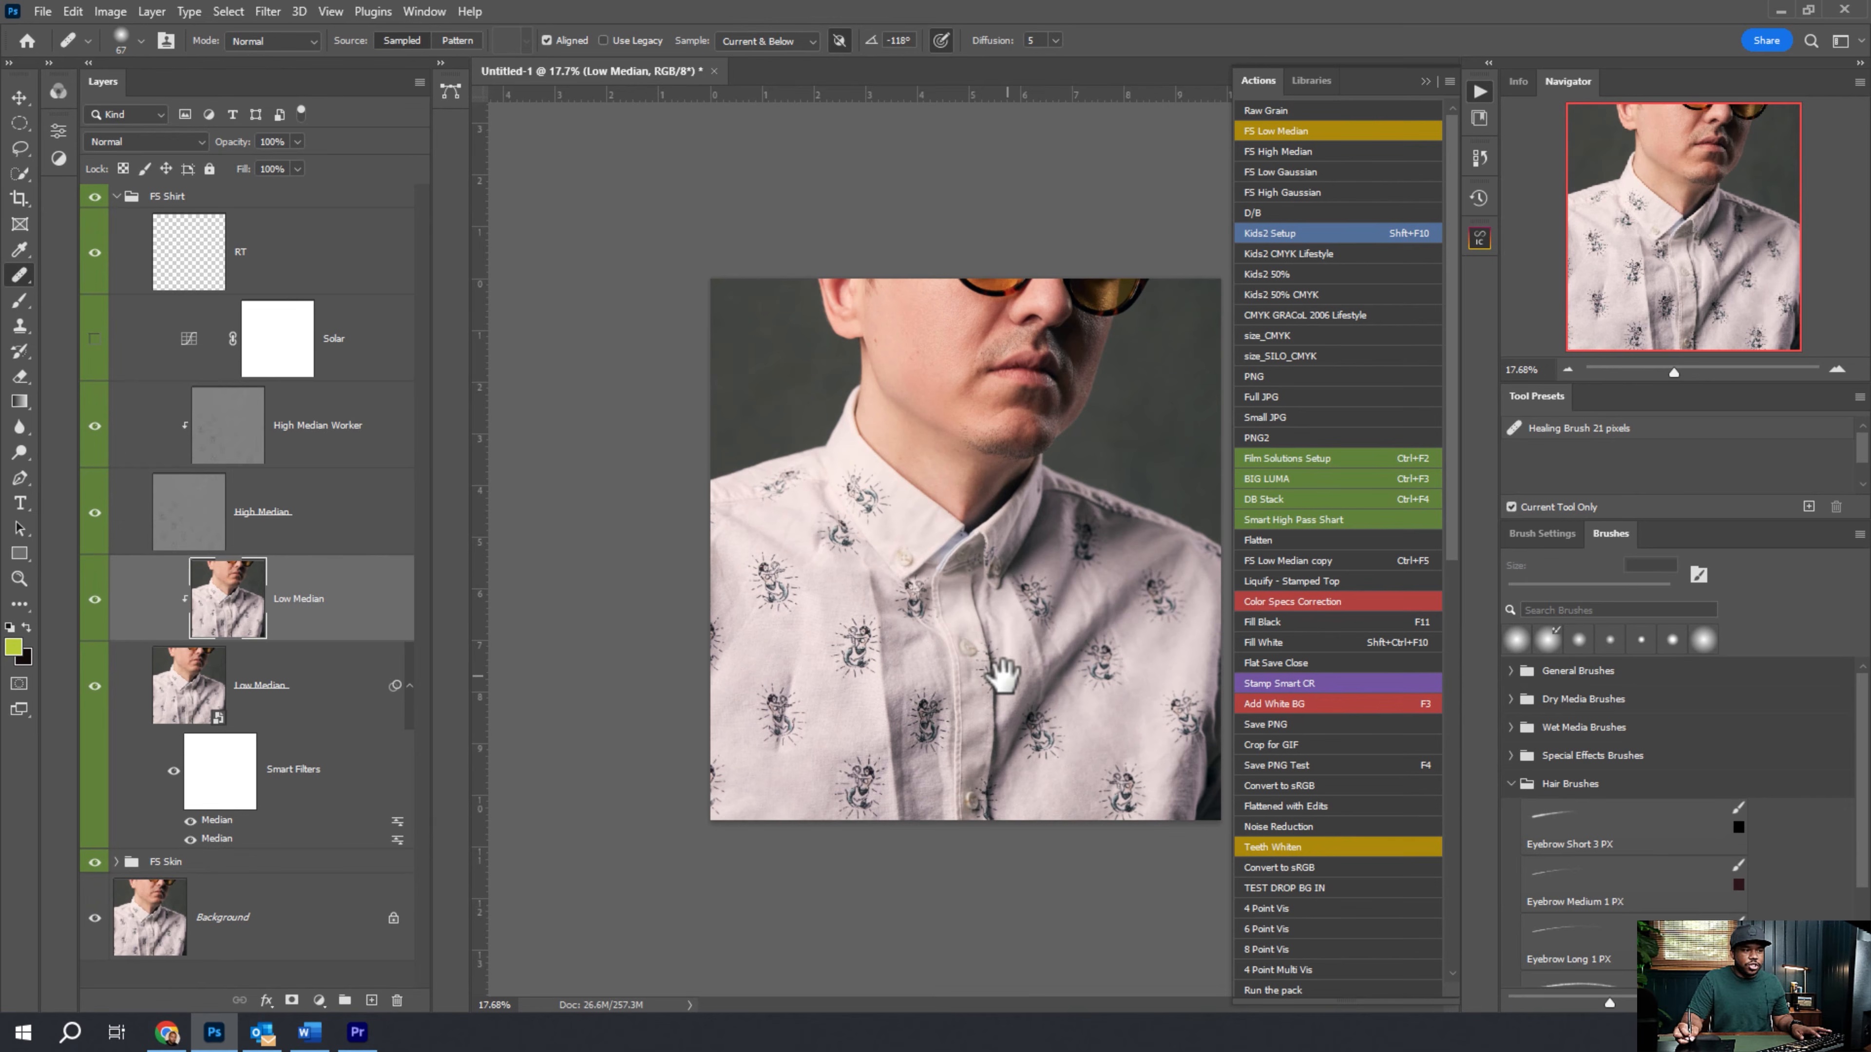
{"action": "left_click_drag", "start_coordinate": [971, 739], "coordinate": [1030, 731]}
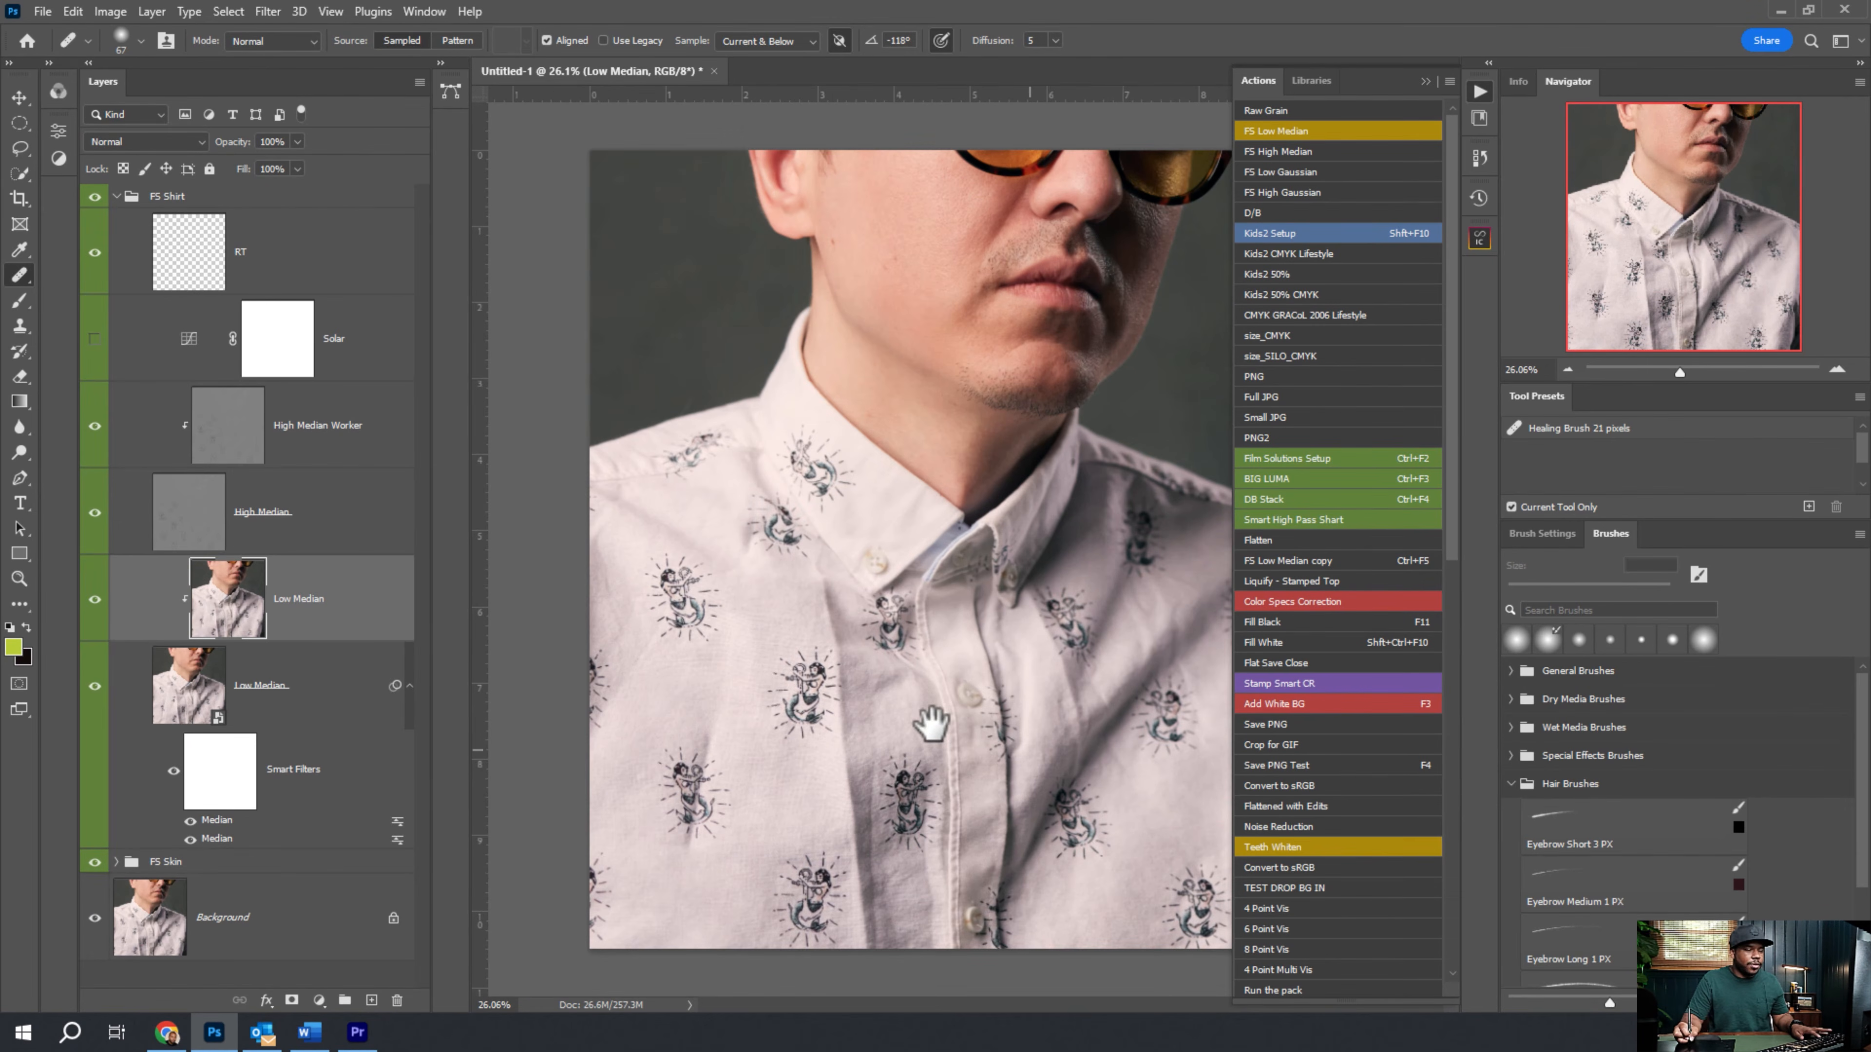
{"action": "left_click", "coordinate": [1425, 80]}
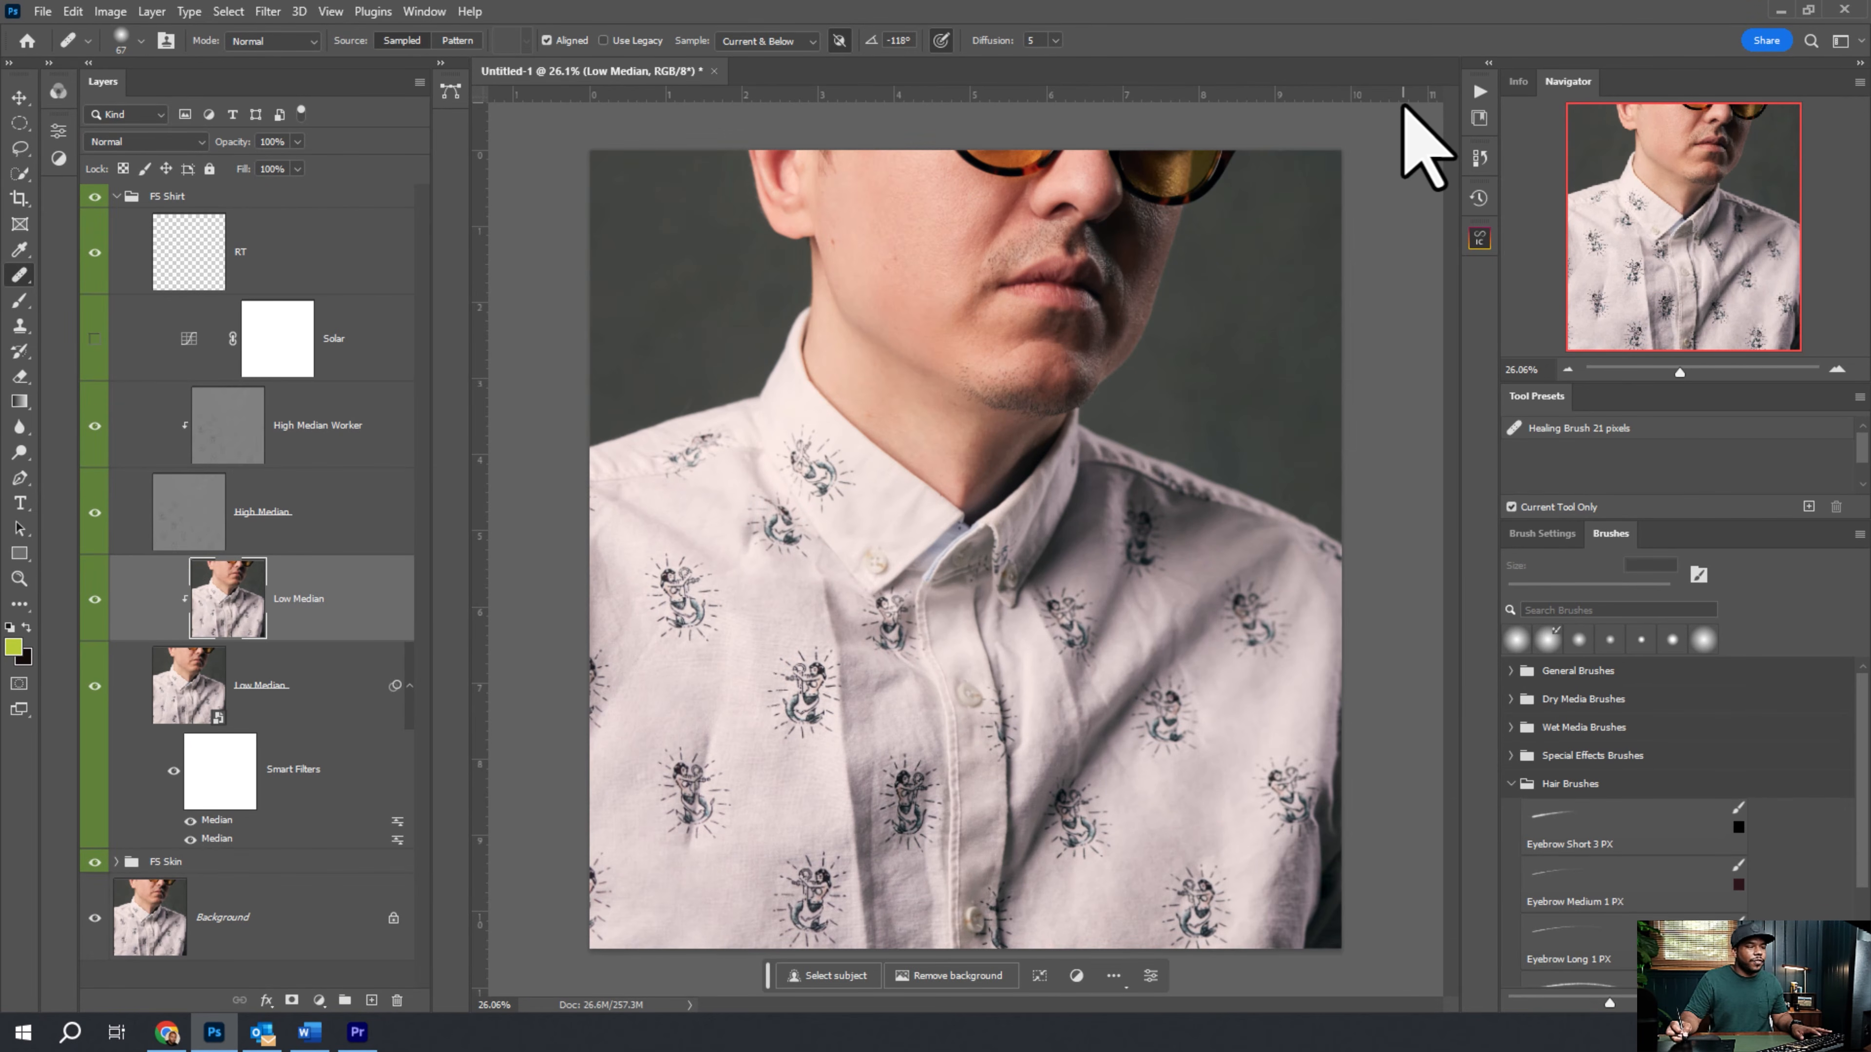